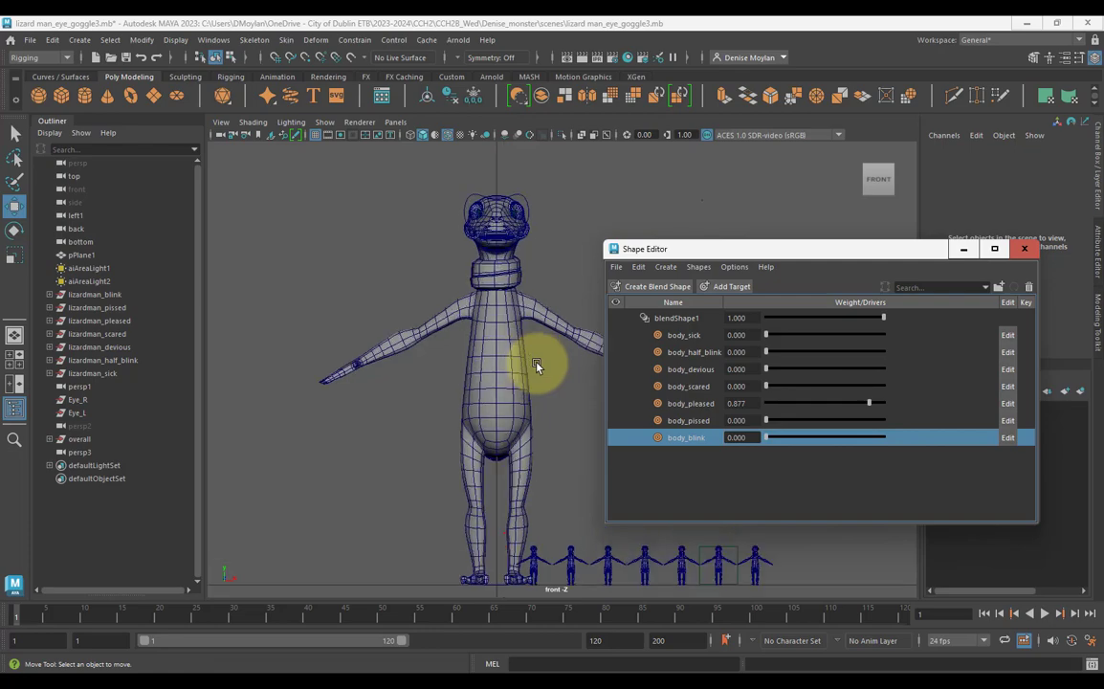
Try moving the goggle-shaped eye control curve in the front view and undo the move.
{"action": "middle_click_drag", "start_coordinate": [488, 380], "coordinate": [433, 505], "text": "alt"}
{"action": "scroll", "coordinate": [450, 443], "scroll_direction": "up", "scroll_amount": 1}
{"action": "scroll", "coordinate": [435, 432], "scroll_direction": "up", "scroll_amount": 3}
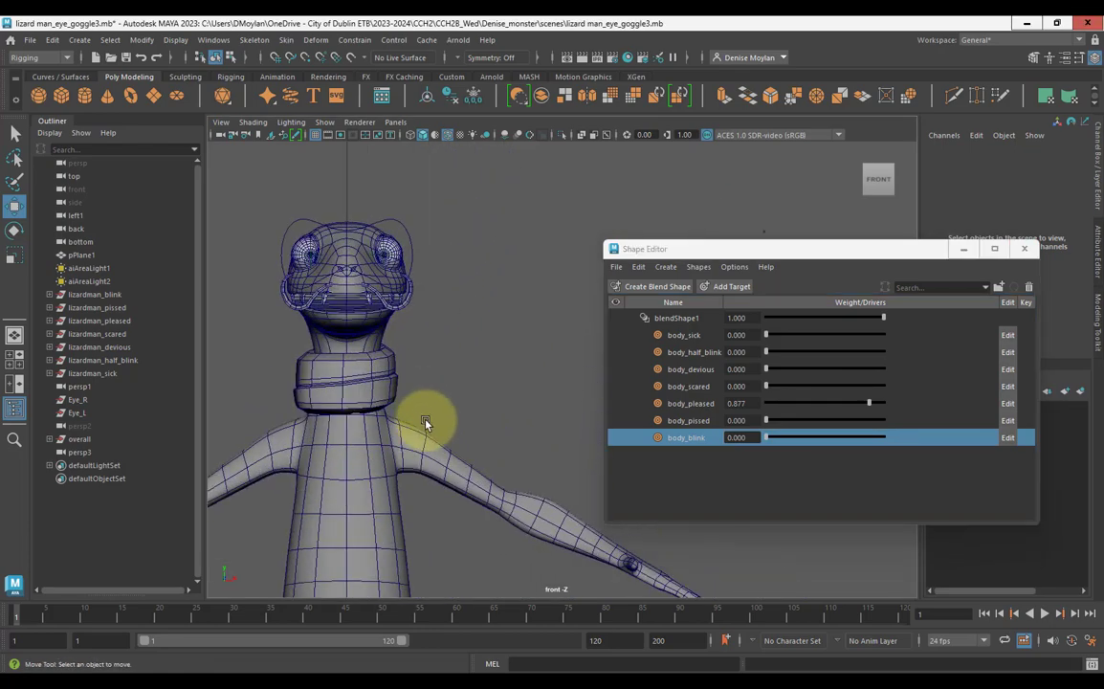
{"action": "middle_click_drag", "start_coordinate": [423, 424], "coordinate": [588, 530], "text": "alt"}
{"action": "scroll", "coordinate": [491, 431], "scroll_direction": "up", "scroll_amount": 3}
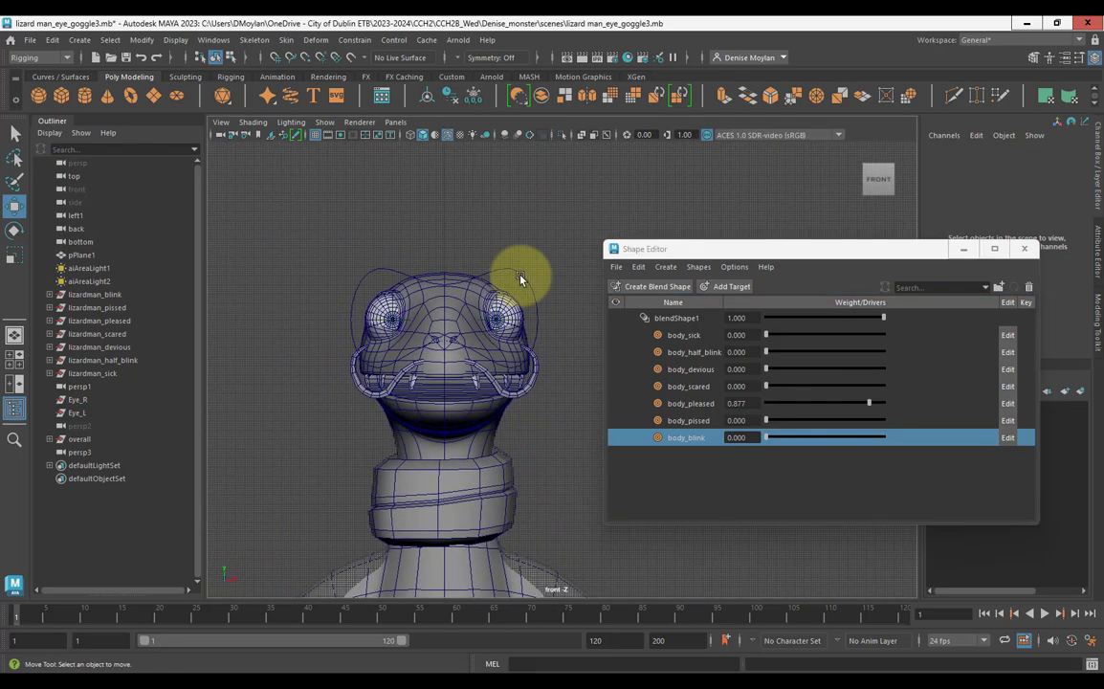
{"action": "left_click", "coordinate": [519, 271]}
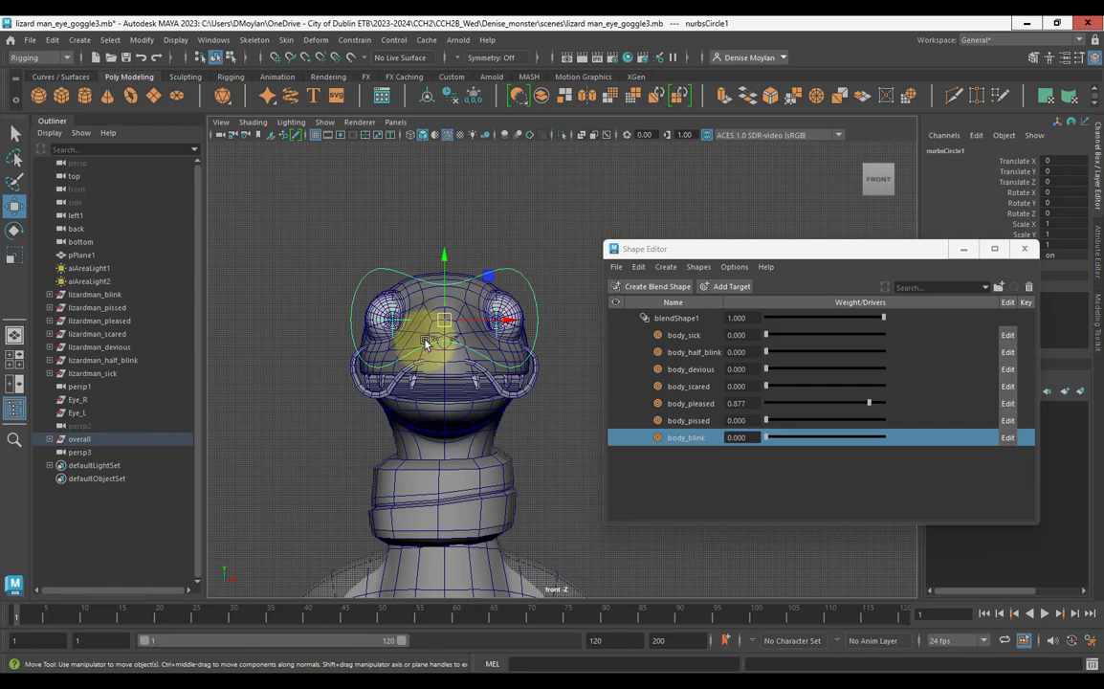
{"action": "mouse_move", "coordinate": [451, 330]}
{"action": "left_mouse_down"}
{"action": "mouse_move", "coordinate": [480, 333]}
{"action": "mouse_move", "coordinate": [461, 316]}
{"action": "mouse_move", "coordinate": [382, 336]}
{"action": "mouse_move", "coordinate": [474, 295]}
{"action": "mouse_move", "coordinate": [387, 312]}
{"action": "mouse_move", "coordinate": [453, 320]}
{"action": "mouse_move", "coordinate": [453, 335]}
{"action": "mouse_move", "coordinate": [438, 330]}
{"action": "left_mouse_up"}
{"action": "key", "text": "ctrl+z"}
{"action": "key", "text": "ctrl+z"}
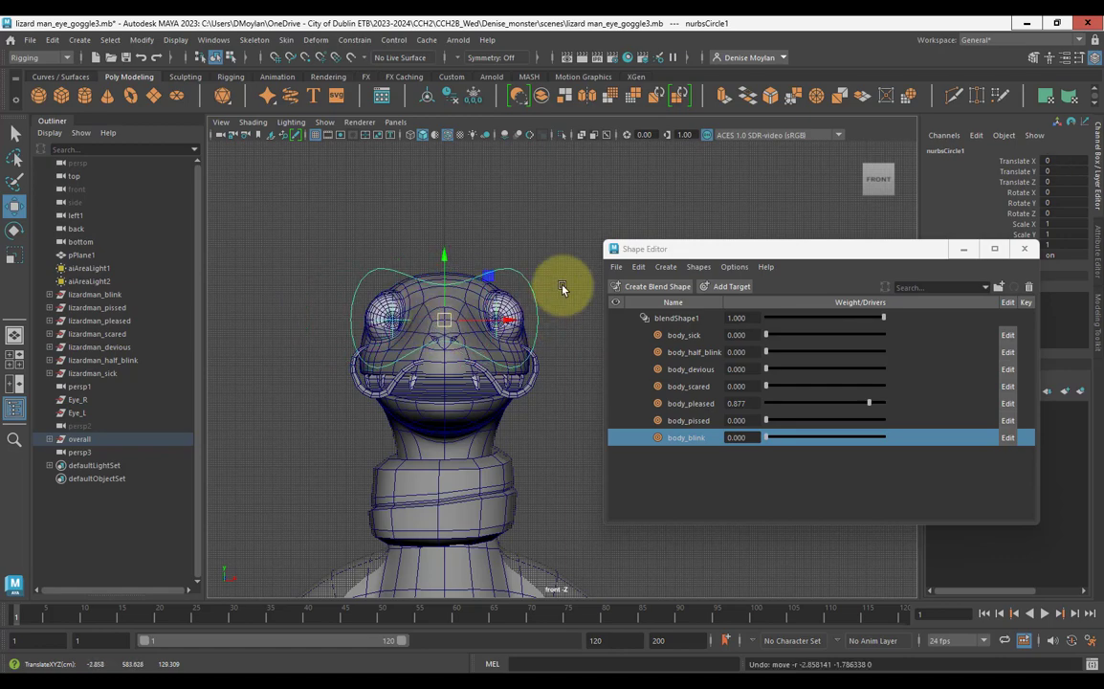
Try moving the locator on one eye by itself and undo the move.
{"action": "left_click", "coordinate": [562, 287]}
{"action": "left_click", "coordinate": [496, 320]}
{"action": "left_click_drag", "start_coordinate": [495, 321], "coordinate": [527, 332]}
{"action": "key", "text": "ctrl+z"}
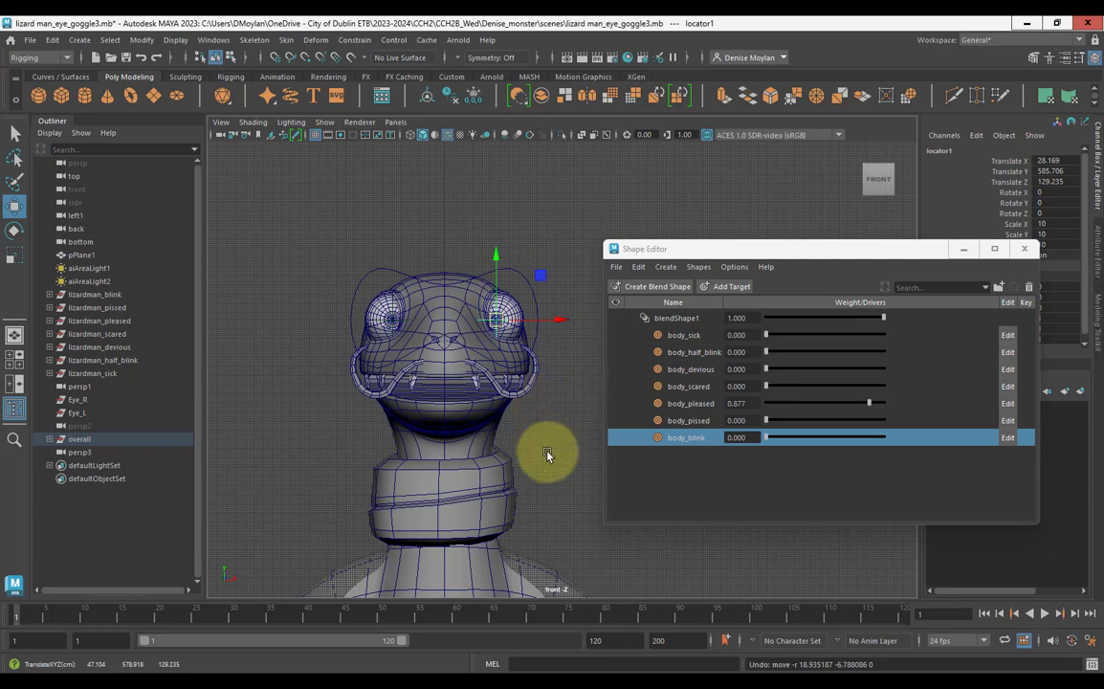
Switch to the perspective view and select the main lizard body mesh.
{"action": "left_click", "coordinate": [542, 403]}
{"action": "key", "text": "space"}
{"action": "key", "text": "space"}
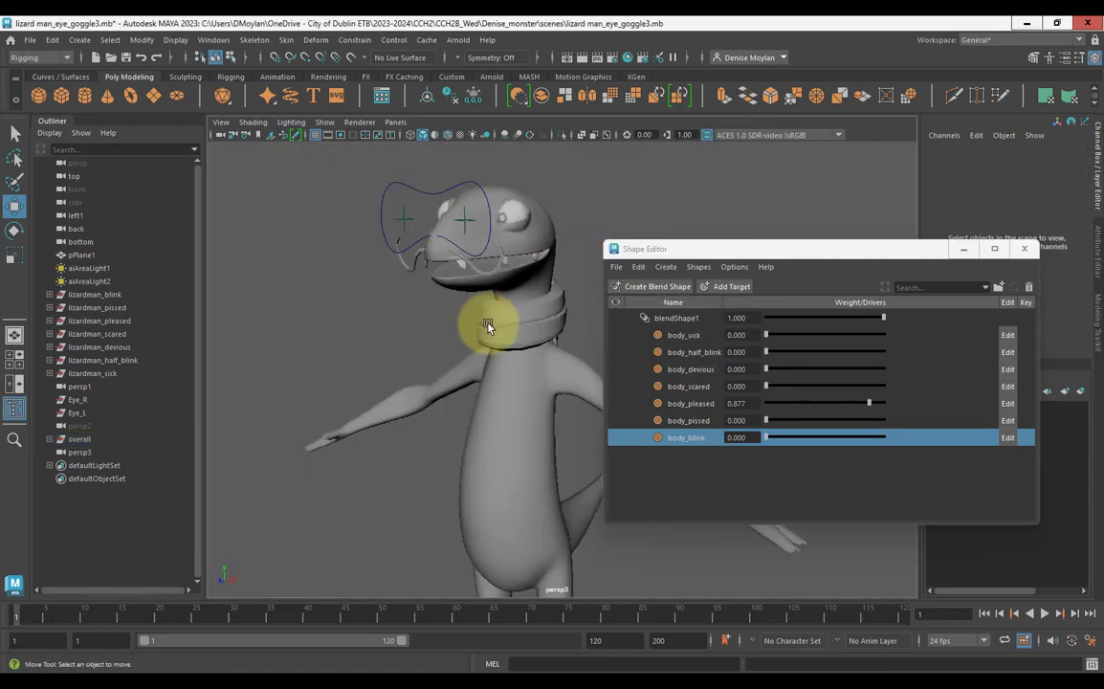
{"action": "scroll", "coordinate": [481, 327], "scroll_direction": "up", "scroll_amount": 5}
{"action": "middle_click_drag", "start_coordinate": [461, 371], "coordinate": [465, 383], "text": "alt"}
{"action": "scroll", "coordinate": [463, 382], "scroll_direction": "down", "scroll_amount": 8}
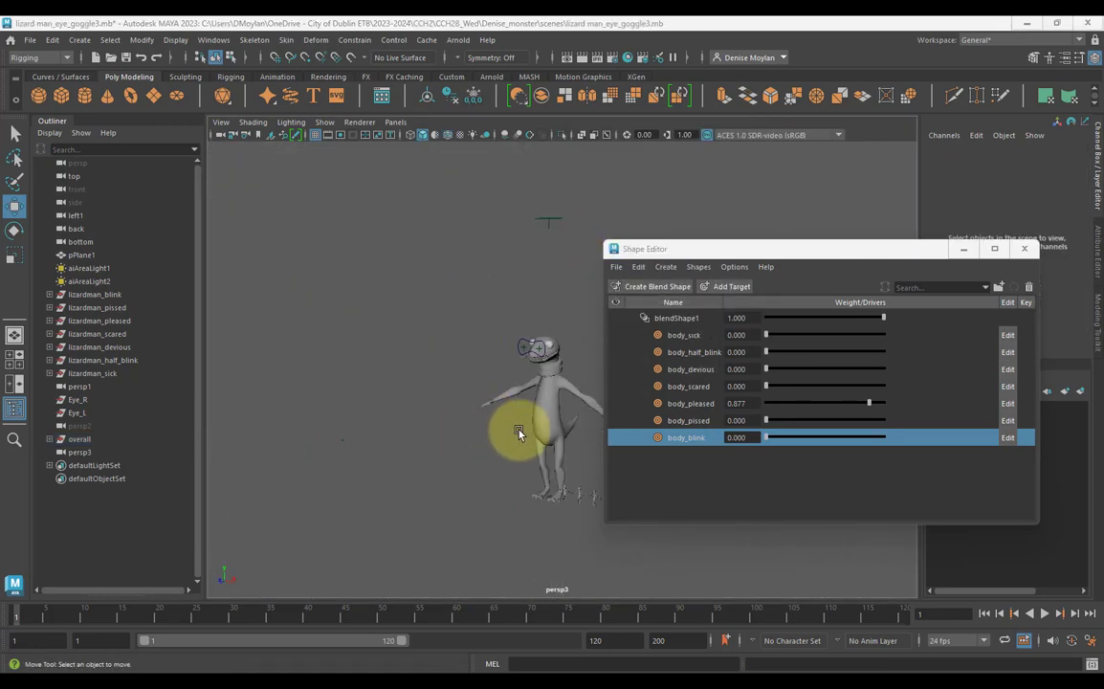
{"action": "middle_click_drag", "start_coordinate": [522, 430], "coordinate": [466, 428], "text": "alt"}
{"action": "scroll", "coordinate": [462, 366], "scroll_direction": "up", "scroll_amount": 4}
{"action": "left_click", "coordinate": [447, 385]}
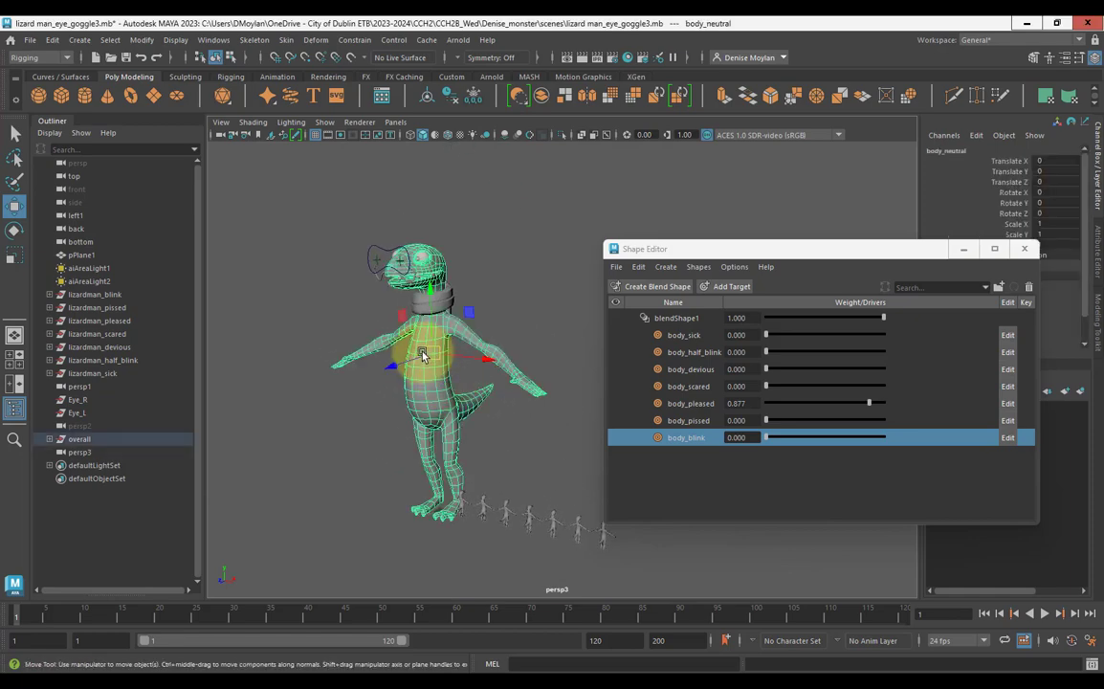
{"action": "middle_click_drag", "start_coordinate": [421, 354], "coordinate": [529, 408], "text": "alt"}
{"action": "scroll", "coordinate": [441, 392], "scroll_direction": "up", "scroll_amount": 6}
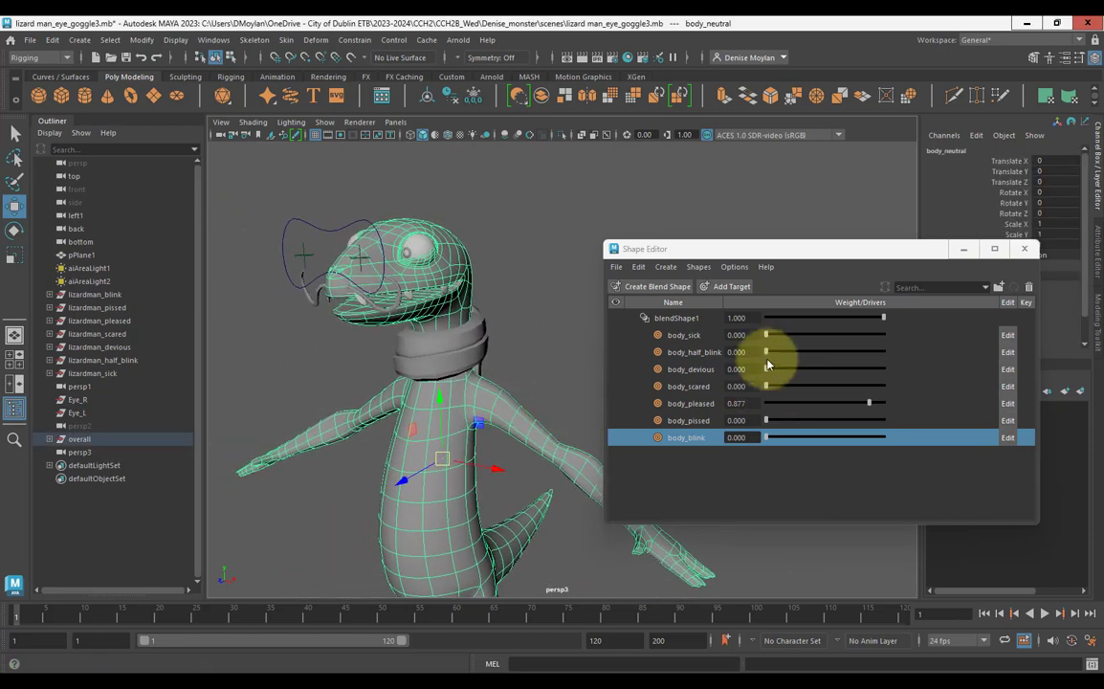
Test the body_half_blink blend shape weight, return it to 0 and clear the selection.
{"action": "left_click", "coordinate": [765, 337]}
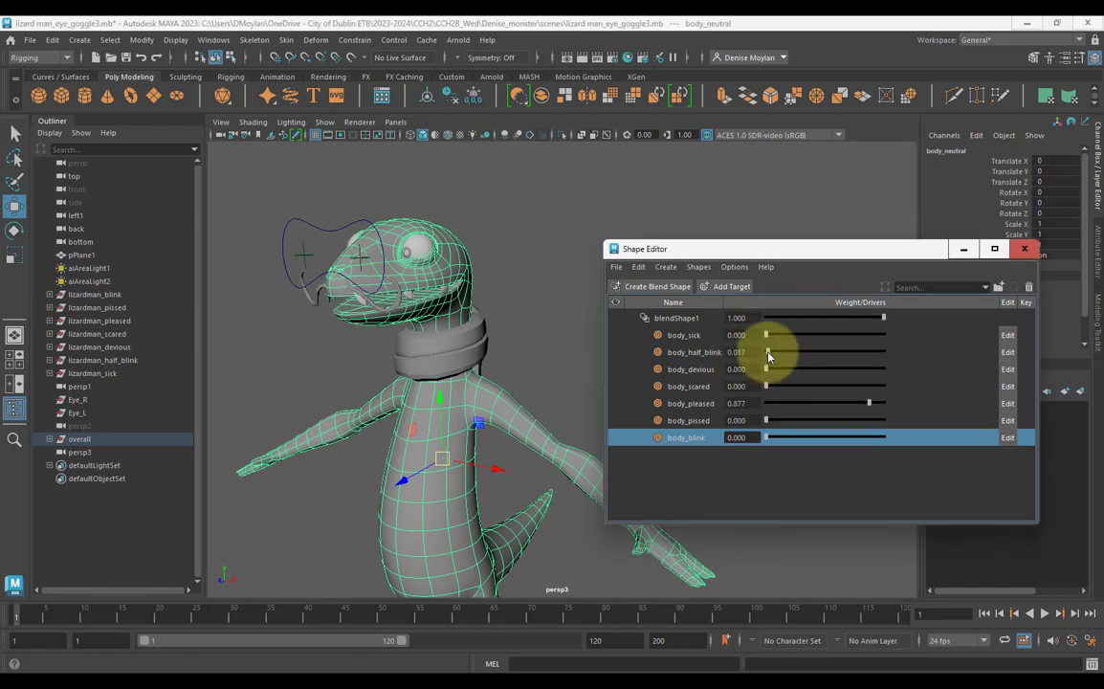
{"action": "left_click_drag", "start_coordinate": [768, 356], "coordinate": [621, 364]}
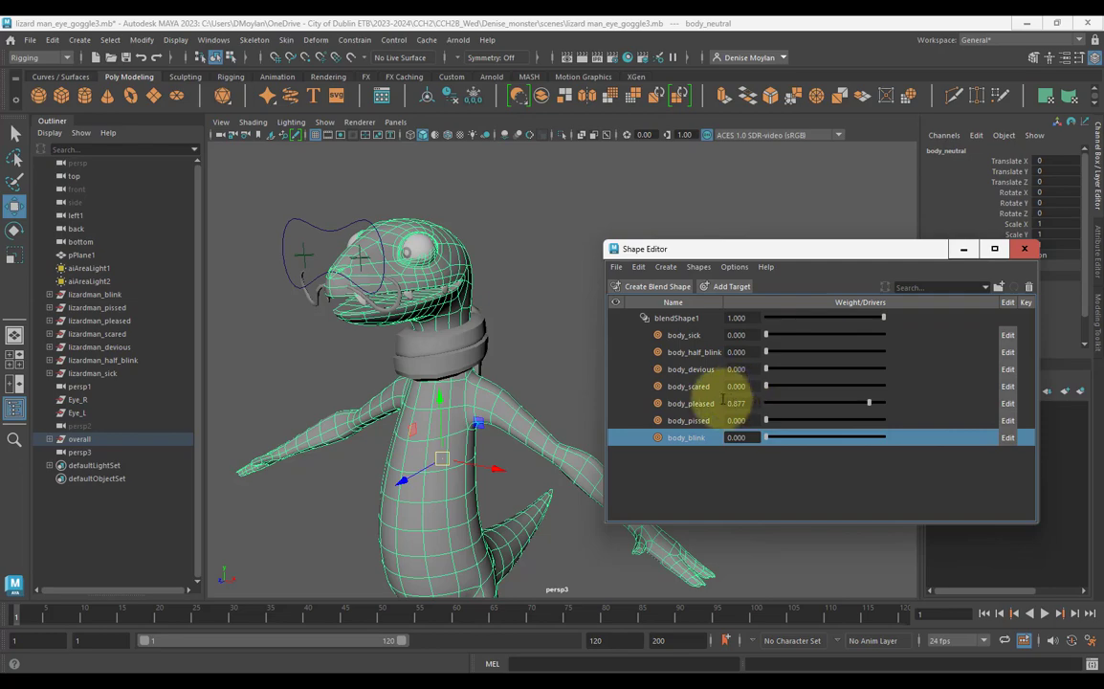
{"action": "left_click", "coordinate": [544, 333]}
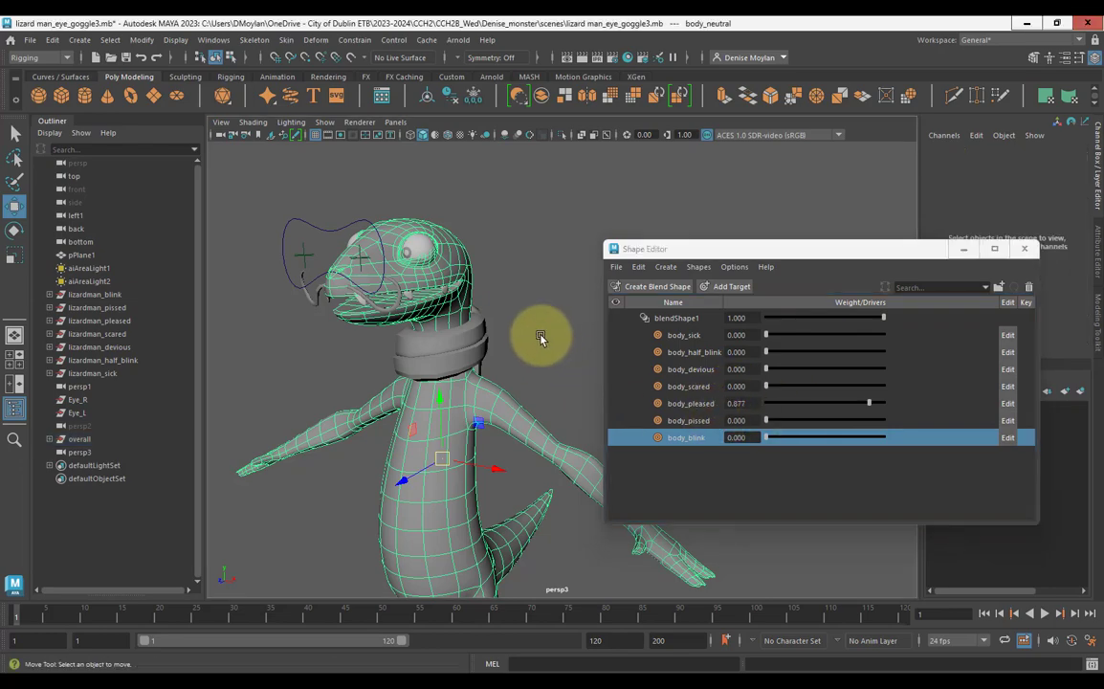
Select the main lizard body mesh again and open the Quick Rig tool from the rigging commands.
{"action": "left_click", "coordinate": [439, 421]}
{"action": "middle_click_drag", "start_coordinate": [474, 407], "coordinate": [478, 326], "text": "alt"}
{"action": "scroll", "coordinate": [463, 349], "scroll_direction": "down", "scroll_amount": 5}
{"action": "left_click_drag", "start_coordinate": [455, 362], "coordinate": [435, 330], "text": "alt"}
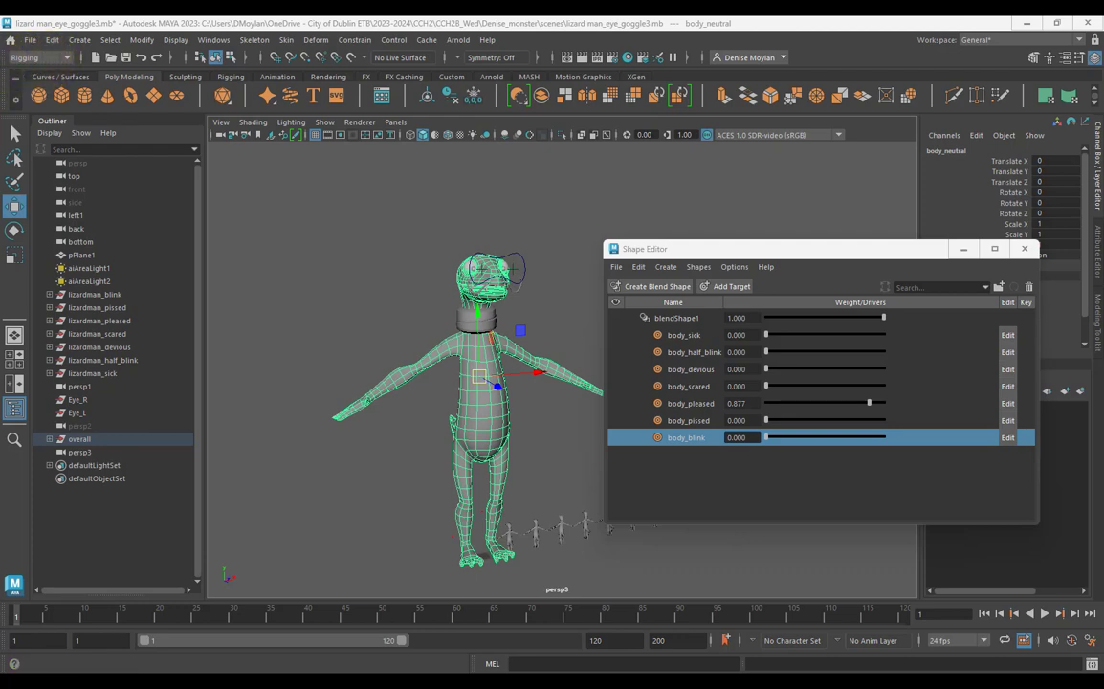
{"action": "left_click", "coordinate": [178, 97]}
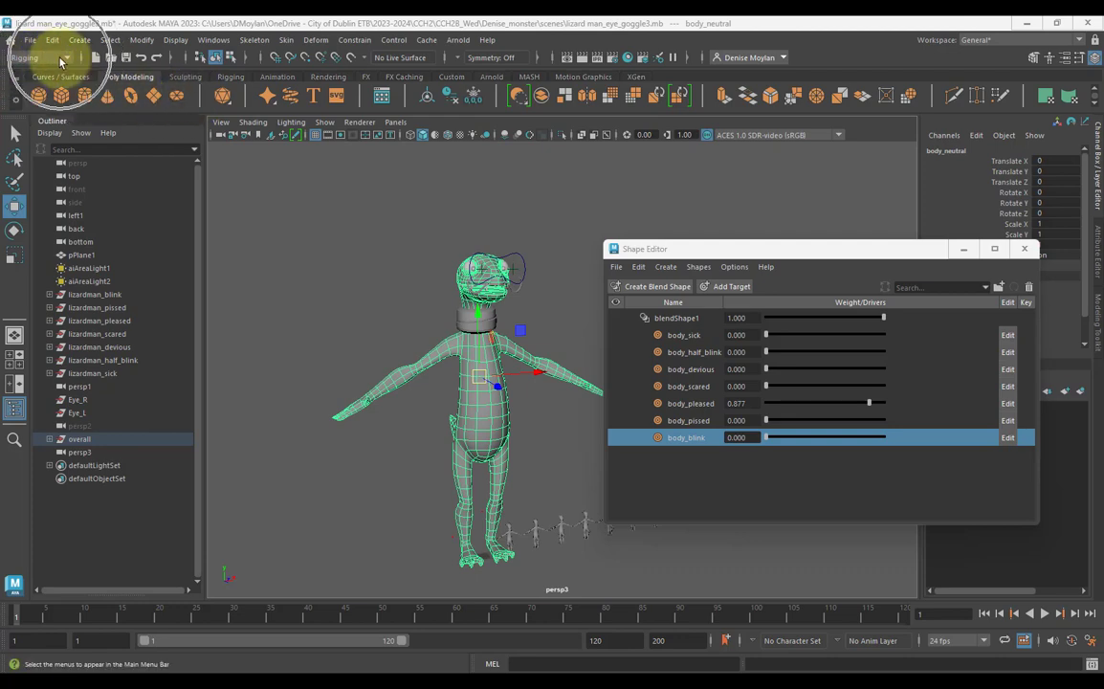
{"action": "left_click", "coordinate": [255, 40]}
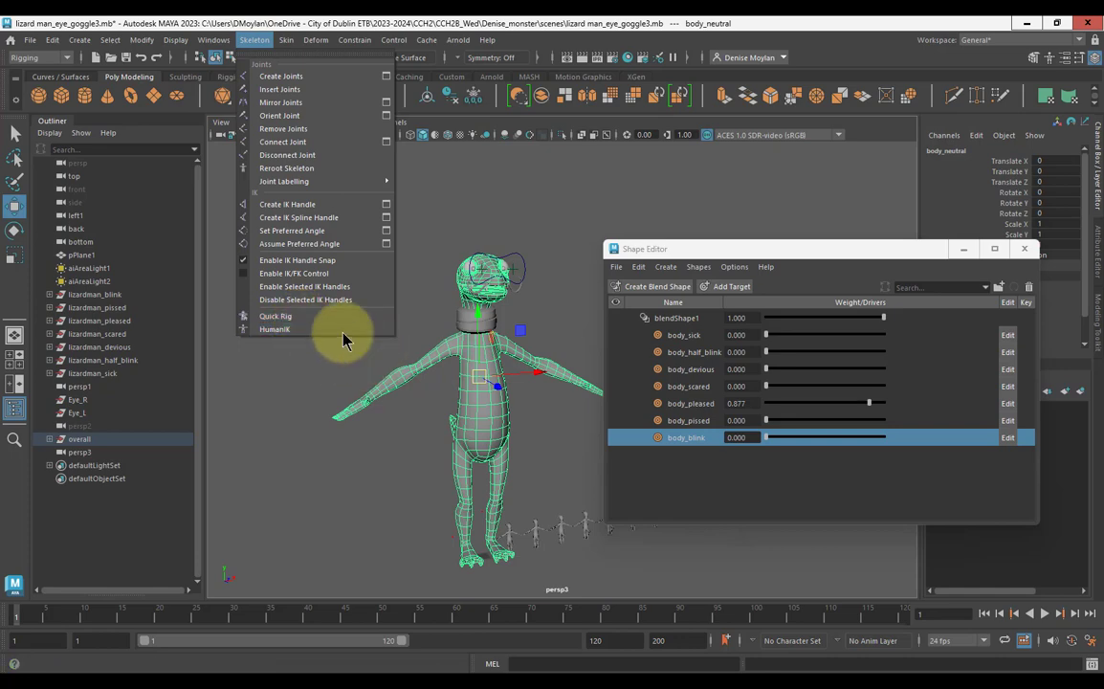
{"action": "left_click", "coordinate": [424, 359]}
{"action": "key", "text": "ctrl+z"}
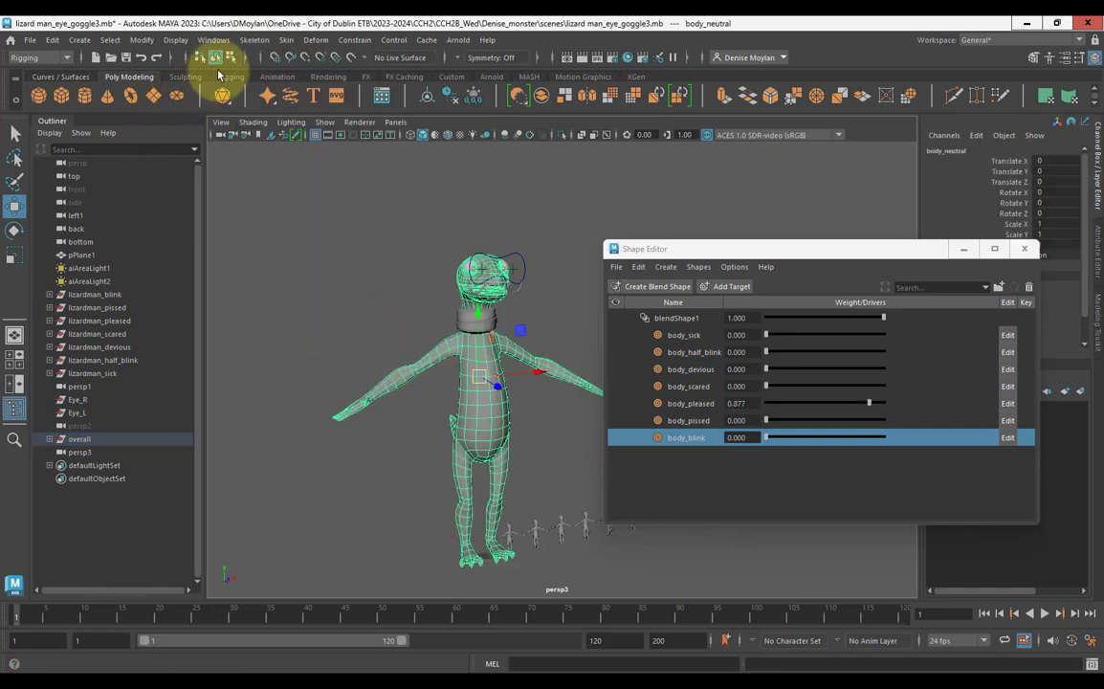
{"action": "left_click", "coordinate": [254, 42]}
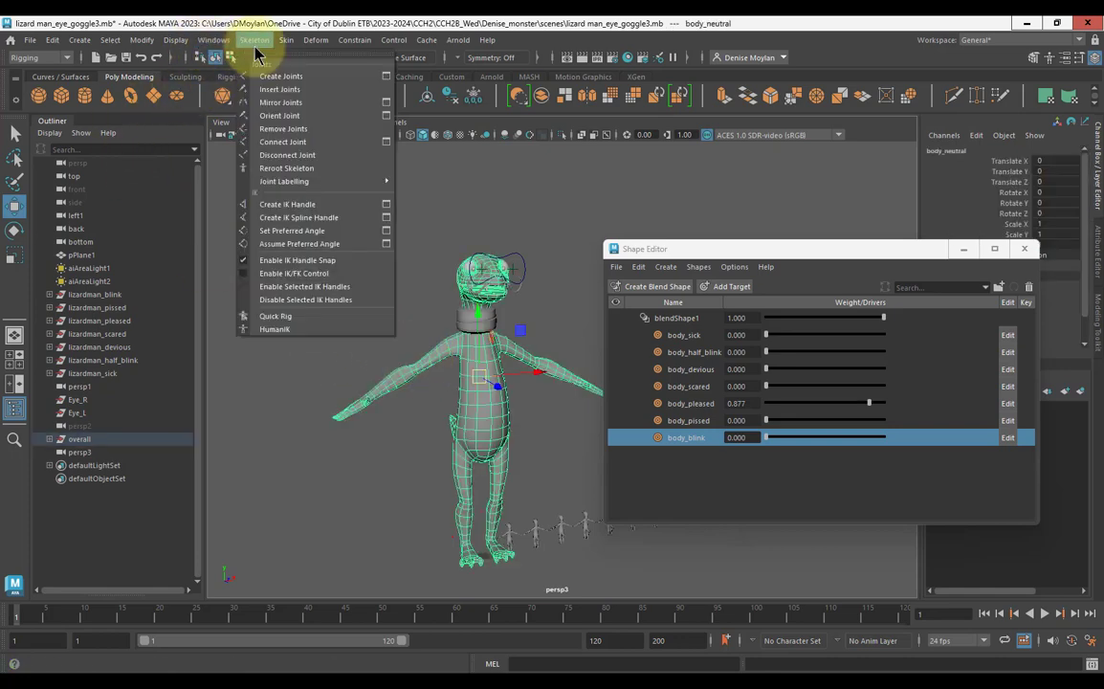
{"action": "left_click", "coordinate": [308, 316]}
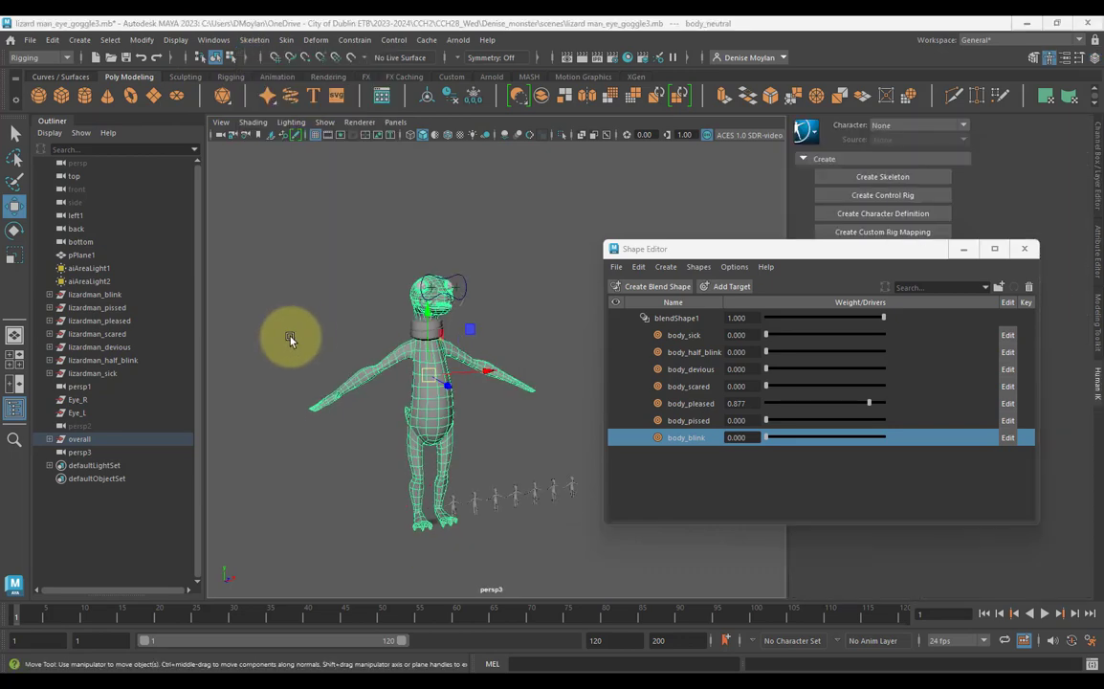
{"action": "left_click_drag", "start_coordinate": [0, 252], "coordinate": [381, 207]}
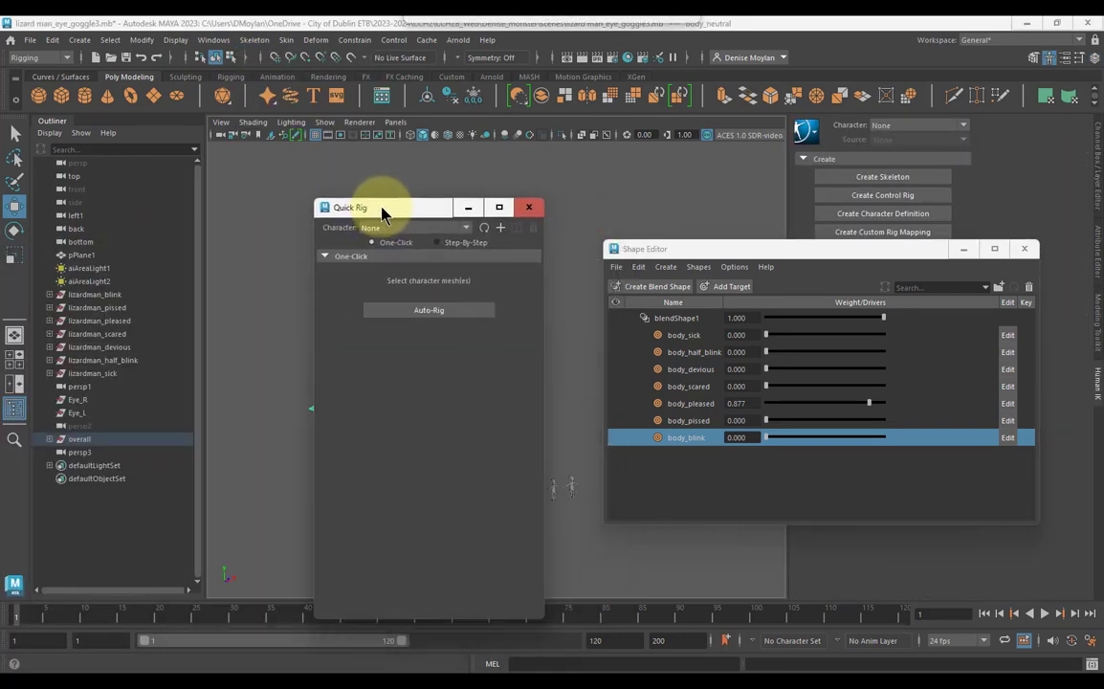
Close the Shape Editor and create a new Quick Rig character in Step-By-Step mode, keeping the mesh in sight.
{"action": "left_click", "coordinate": [1024, 250]}
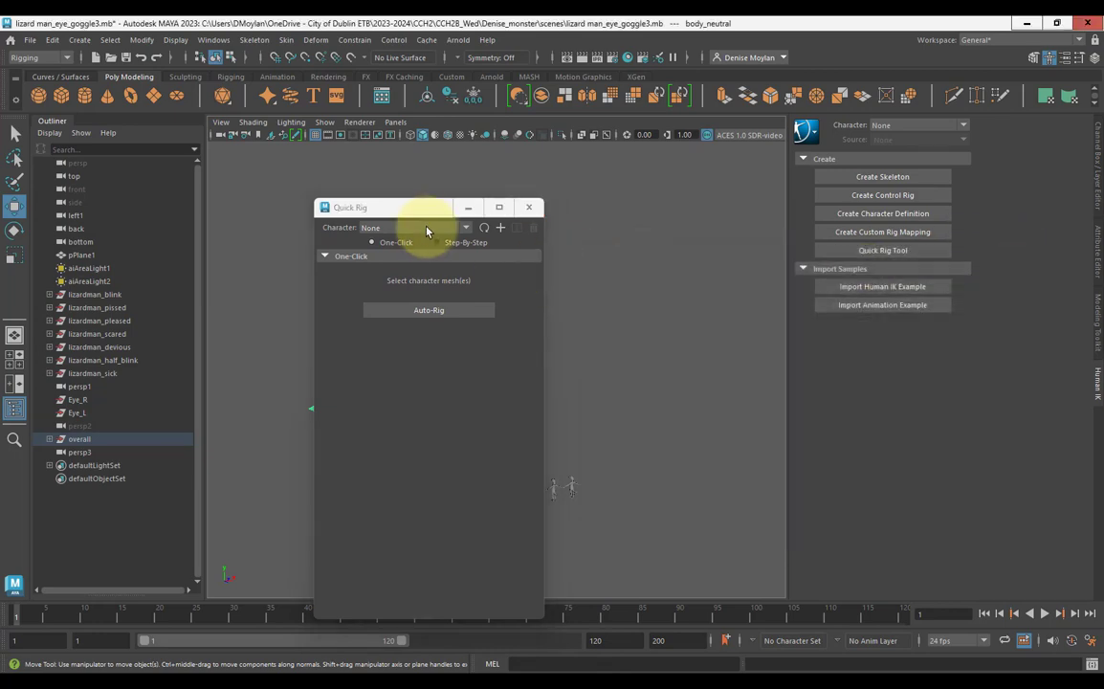
{"action": "left_click_drag", "start_coordinate": [451, 220], "coordinate": [770, 169]}
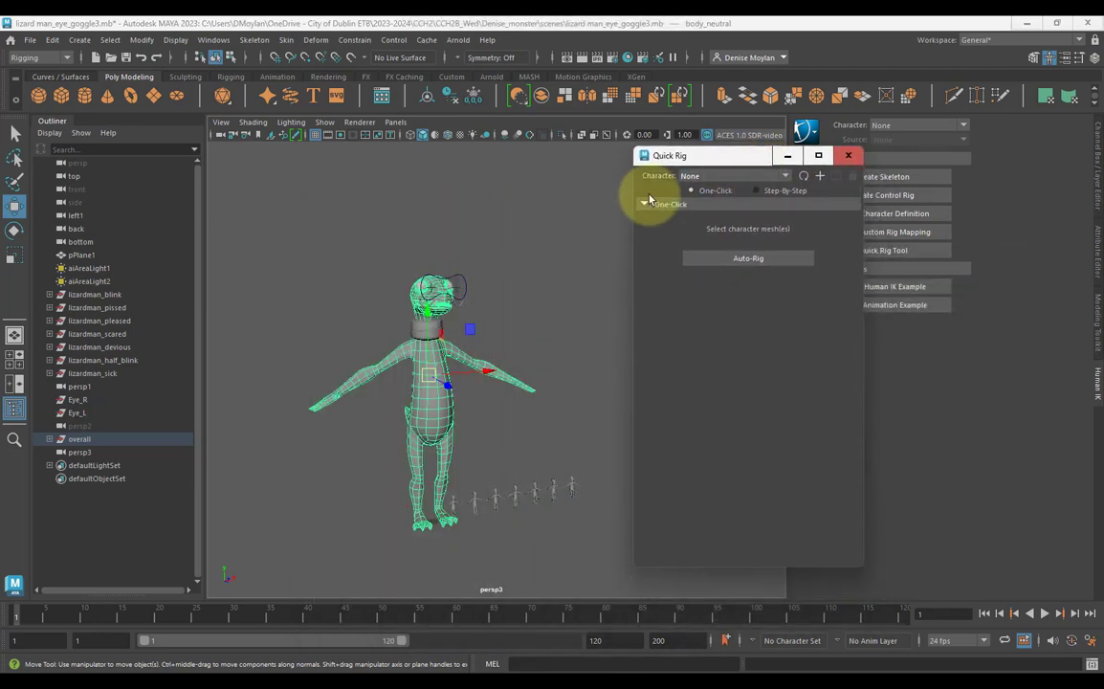
{"action": "left_click", "coordinate": [755, 190]}
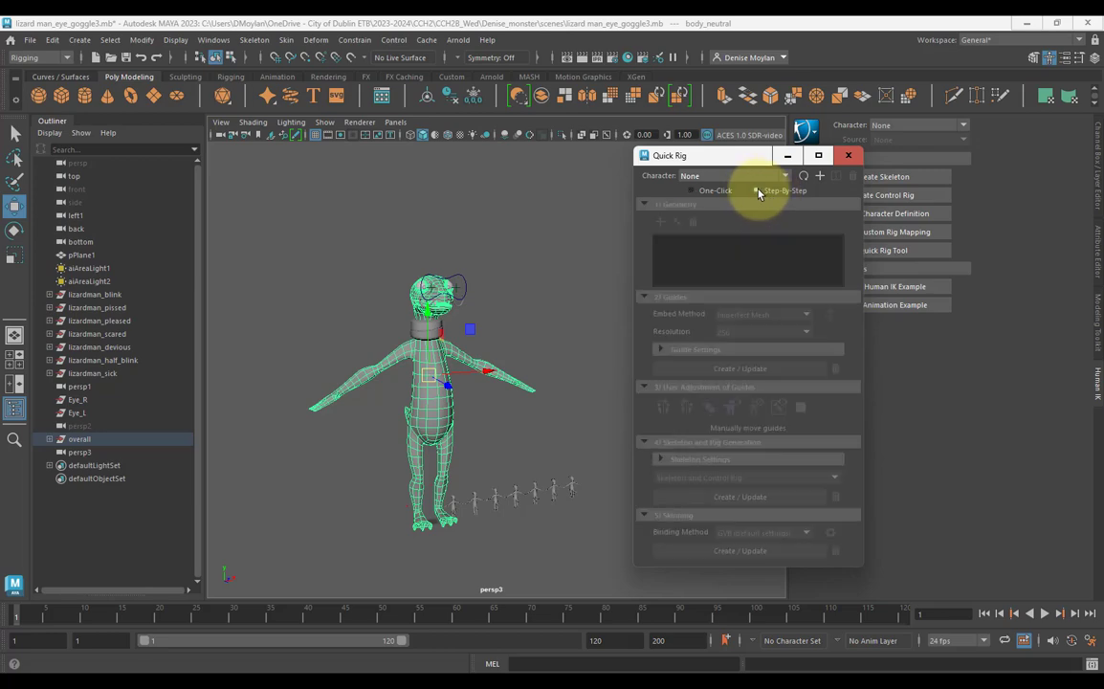
{"action": "left_click", "coordinate": [786, 176]}
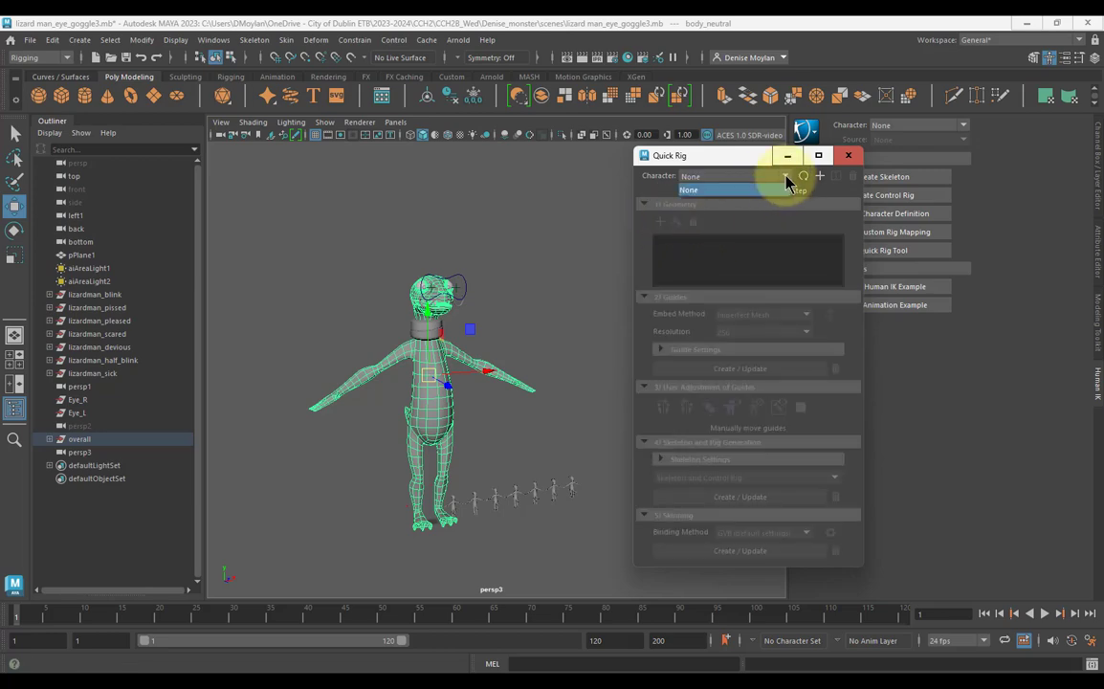
{"action": "left_click", "coordinate": [819, 176]}
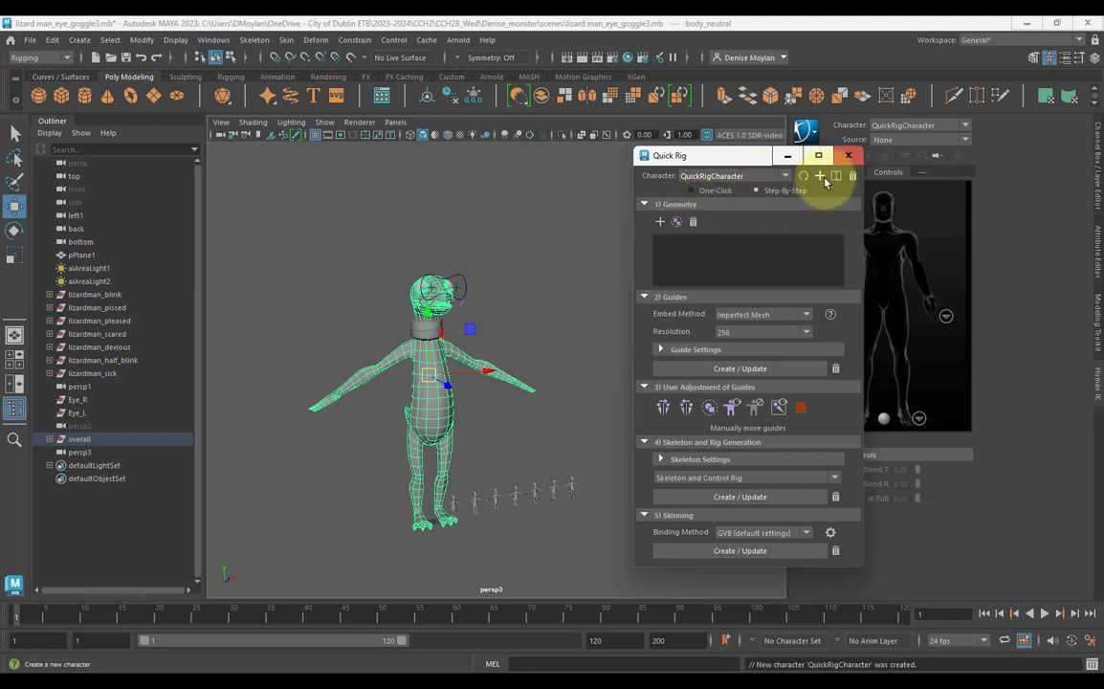
Add the selected body mesh to the Quick Rig geometry list and generate its guides.
{"action": "left_click", "coordinate": [660, 223]}
{"action": "left_click", "coordinate": [678, 241]}
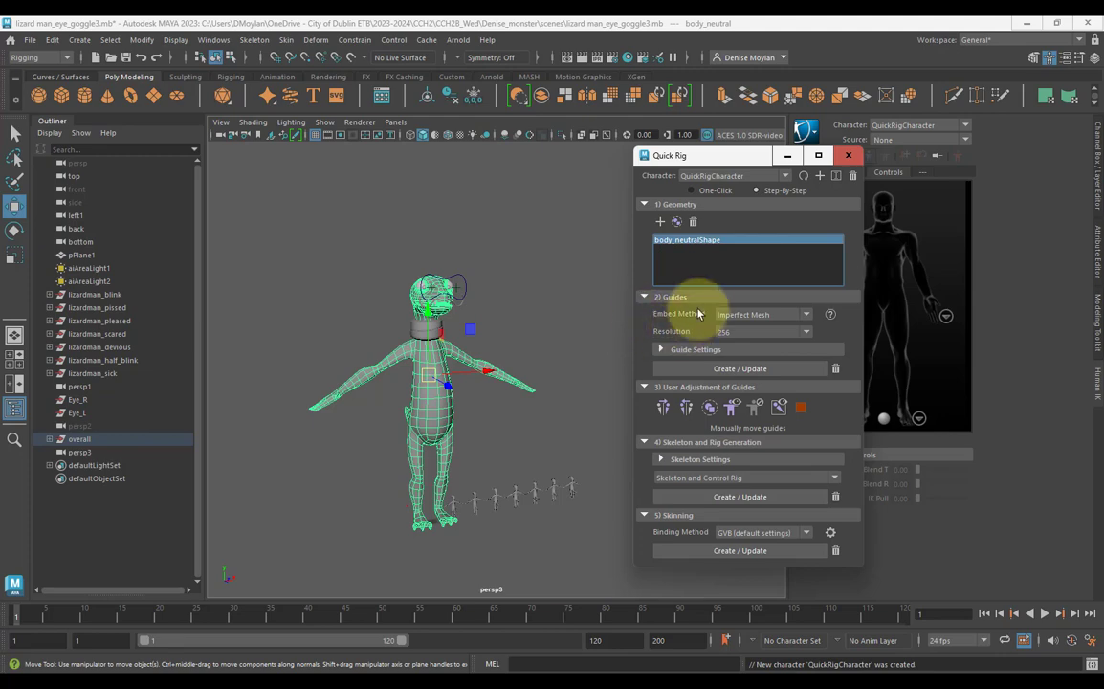
{"action": "left_click", "coordinate": [701, 370]}
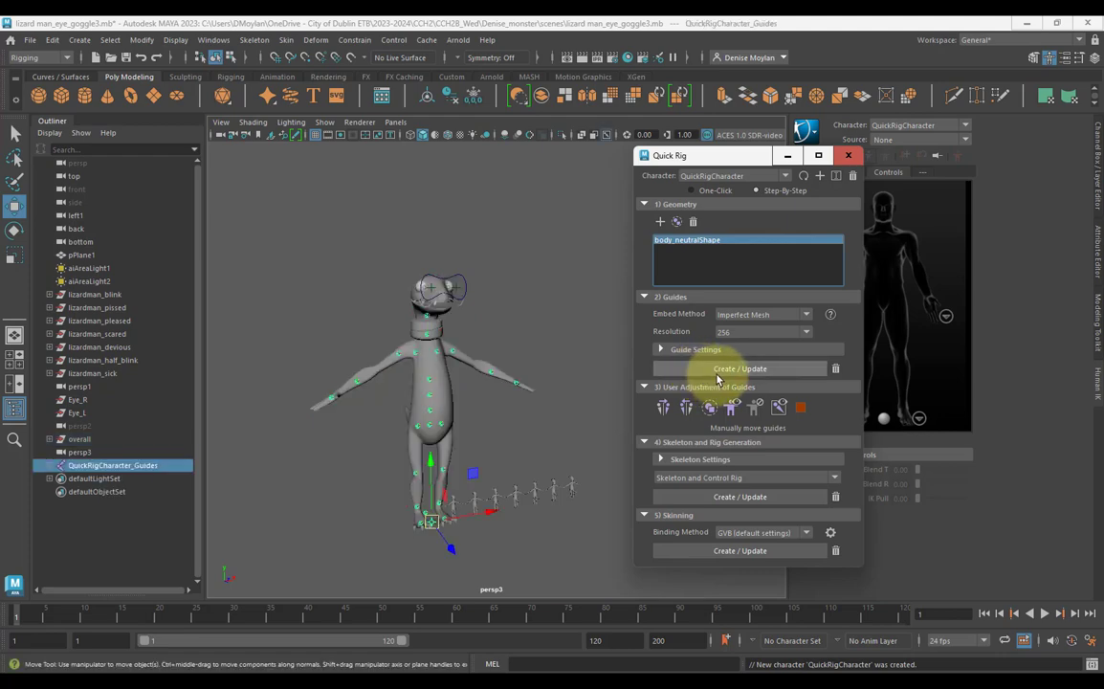
Examine the placement of the generated guides along the neck, shoulders, spine, hips and legs in the front view.
{"action": "left_click", "coordinate": [601, 310]}
{"action": "key", "text": "space"}
{"action": "key", "text": "space"}
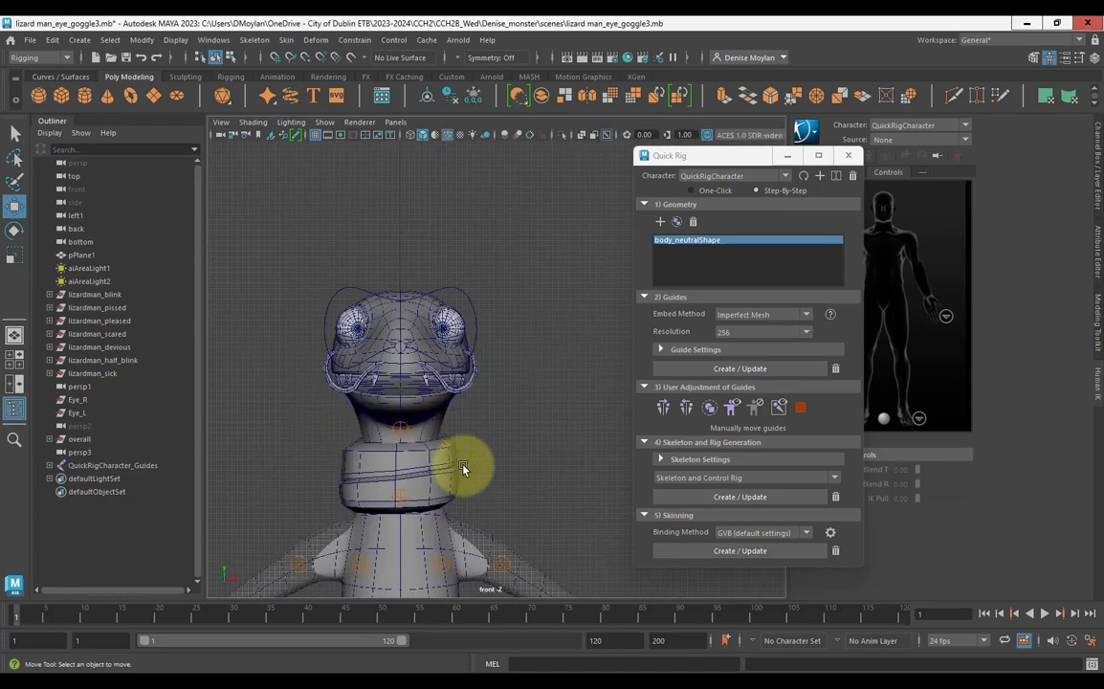
{"action": "middle_click_drag", "start_coordinate": [477, 470], "coordinate": [488, 181], "text": "alt"}
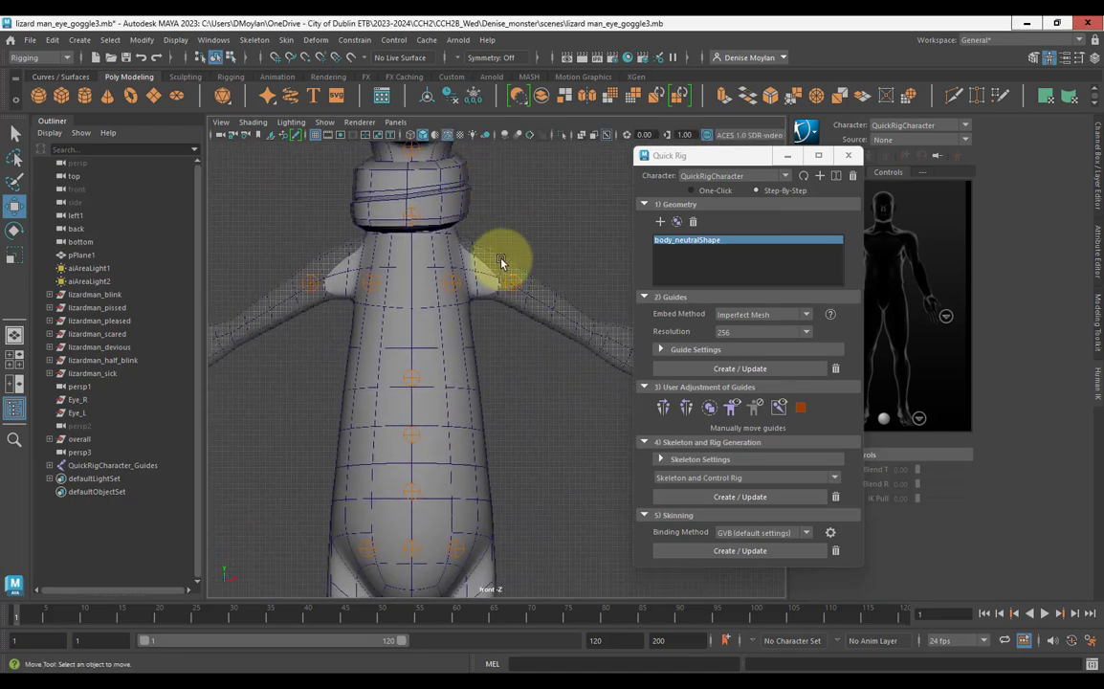
{"action": "scroll", "coordinate": [502, 266], "scroll_direction": "down", "scroll_amount": 3}
{"action": "middle_click_drag", "start_coordinate": [492, 352], "coordinate": [472, 189], "text": "alt"}
{"action": "scroll", "coordinate": [482, 373], "scroll_direction": "up", "scroll_amount": 2}
{"action": "middle_click_drag", "start_coordinate": [483, 374], "coordinate": [478, 255], "text": "alt"}
{"action": "scroll", "coordinate": [510, 326], "scroll_direction": "up", "scroll_amount": 3}
{"action": "middle_click_drag", "start_coordinate": [473, 368], "coordinate": [484, 549], "text": "alt"}
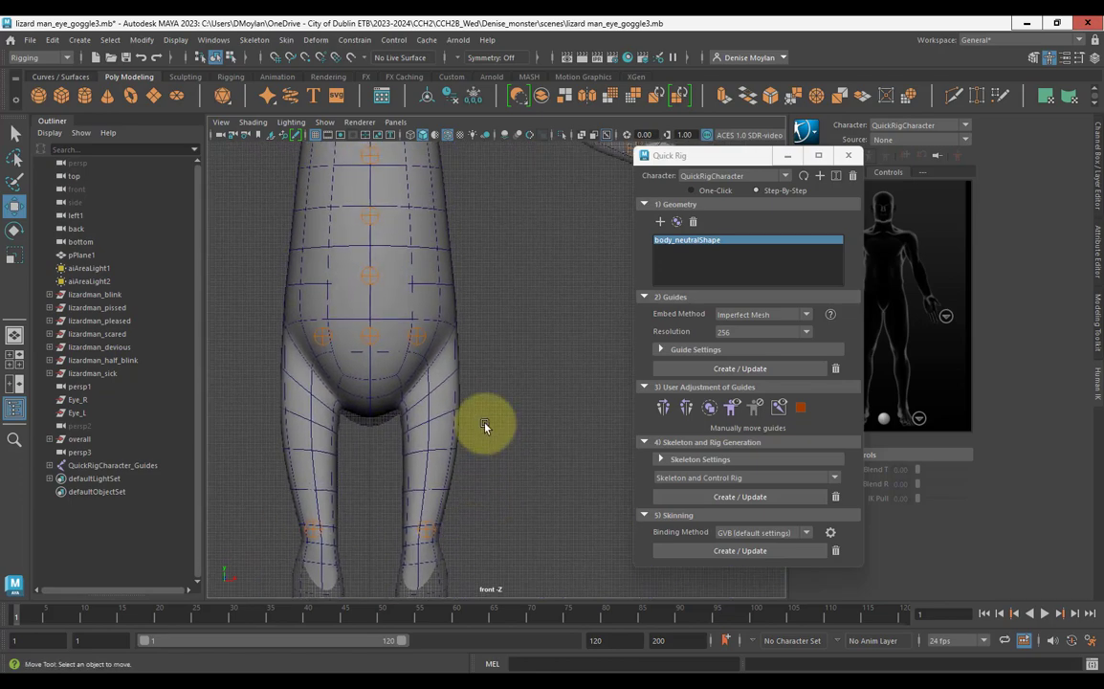
{"action": "scroll", "coordinate": [484, 423], "scroll_direction": "down", "scroll_amount": 2}
{"action": "middle_click_drag", "start_coordinate": [491, 310], "coordinate": [450, 475], "text": "alt"}
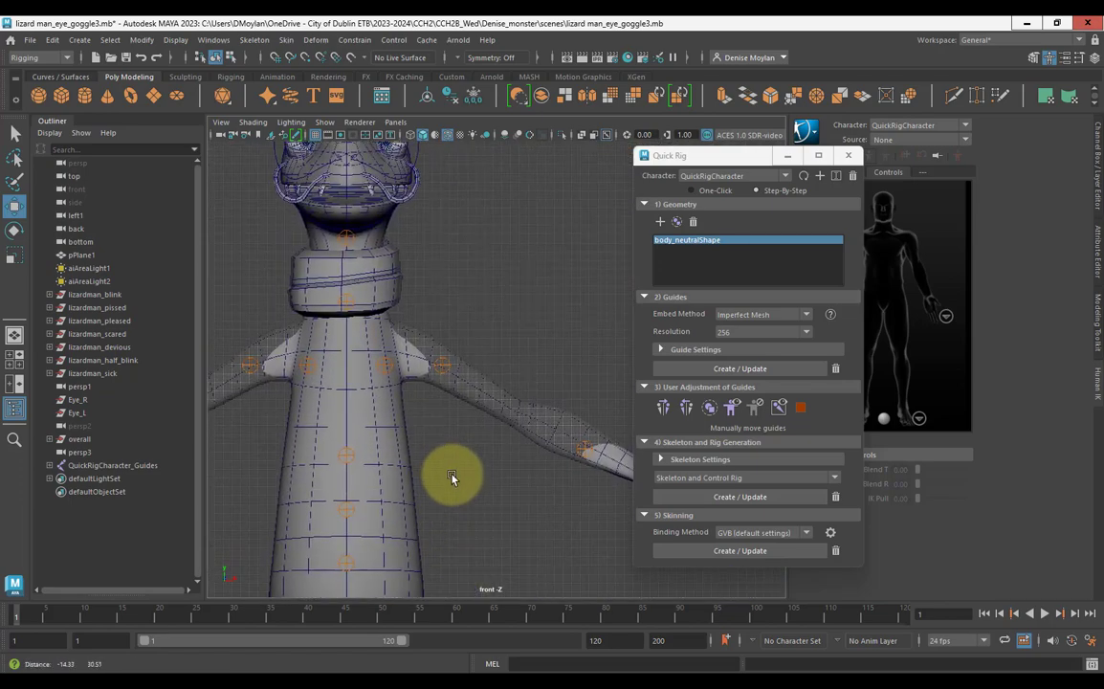
Raise the LeftShoulder guide to about 446 cm in Y and mirror its position to the RightShoulder guide.
{"action": "left_click", "coordinate": [377, 365]}
{"action": "left_click", "coordinate": [392, 368]}
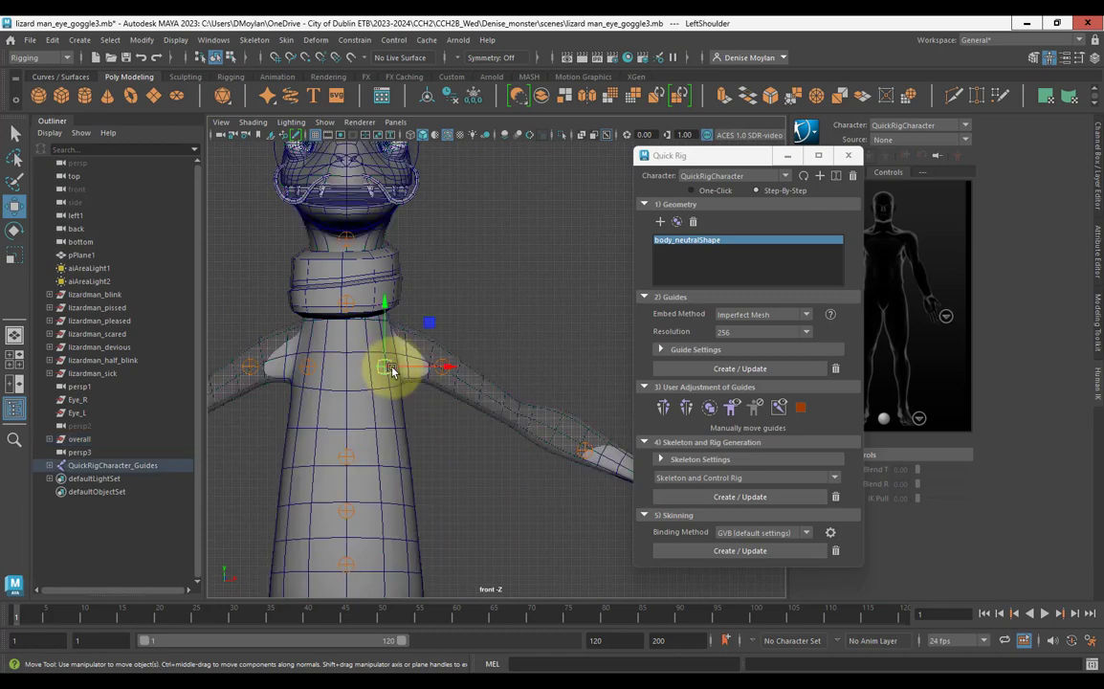
{"action": "left_click", "coordinate": [50, 465]}
{"action": "scroll", "coordinate": [84, 515], "scroll_direction": "down", "scroll_amount": 5}
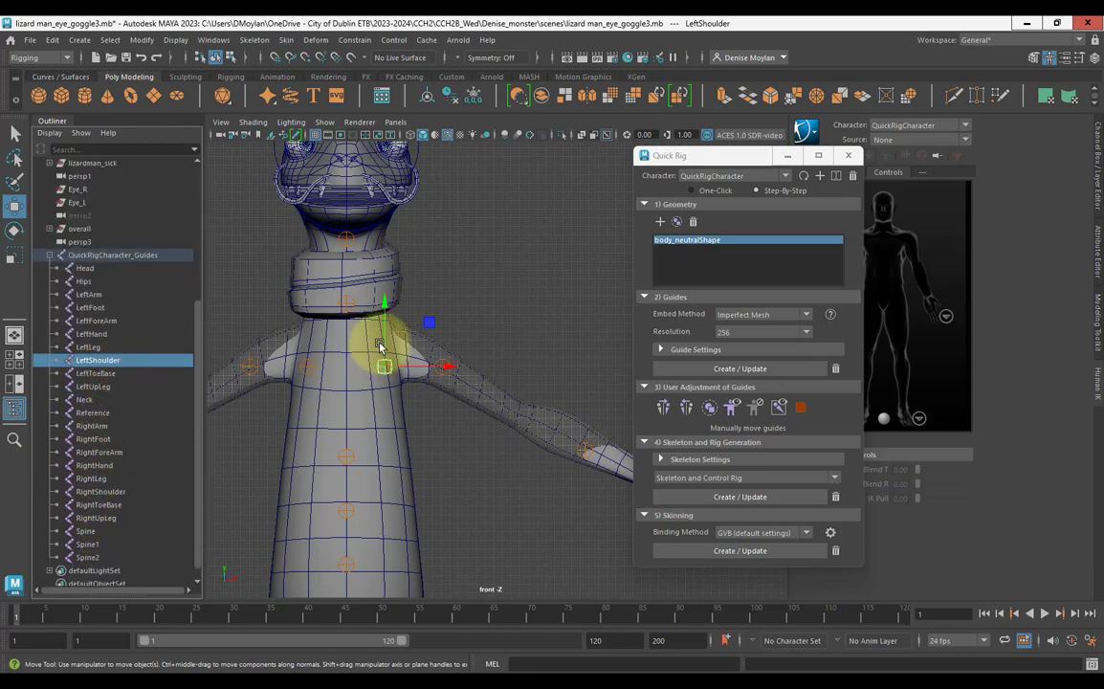
{"action": "left_click_drag", "start_coordinate": [385, 342], "coordinate": [385, 315]}
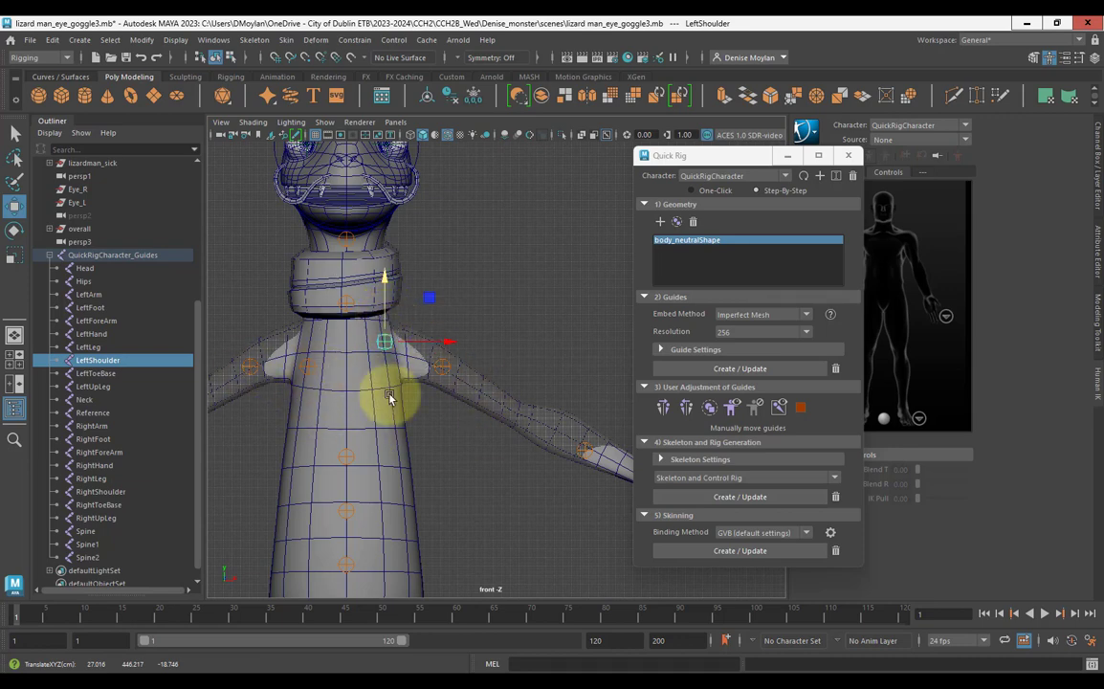
{"action": "left_click", "coordinate": [684, 411]}
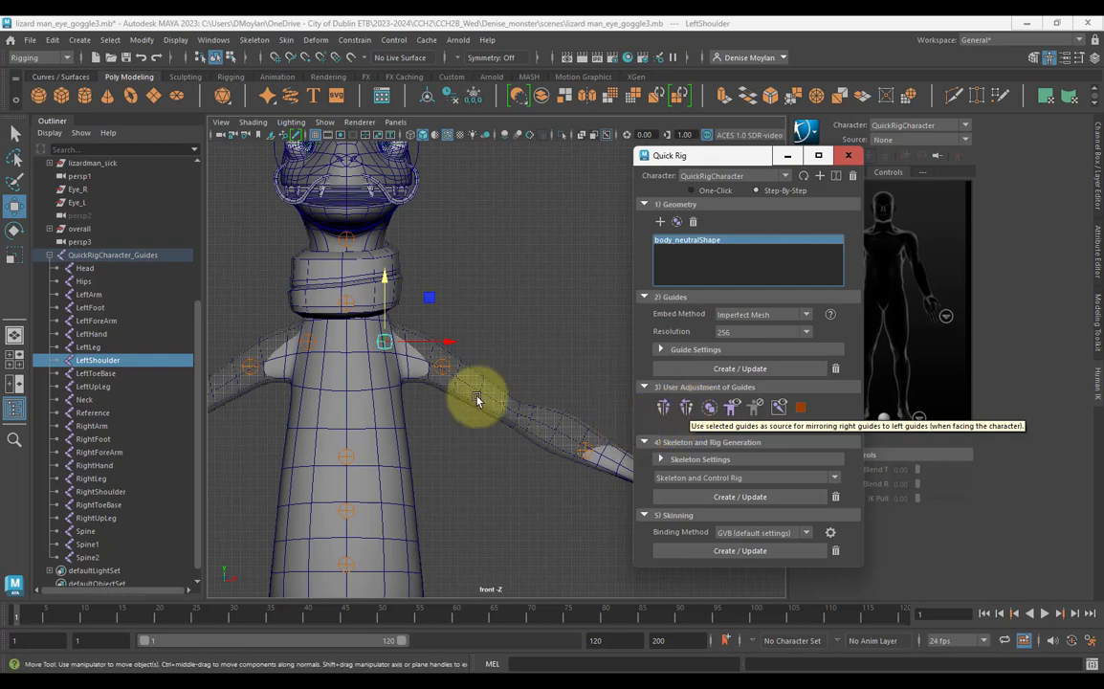
Move the LeftShoulder guide inward to about 18 cm in X and mirror its position to the RightShoulder guide.
{"action": "left_click", "coordinate": [443, 368]}
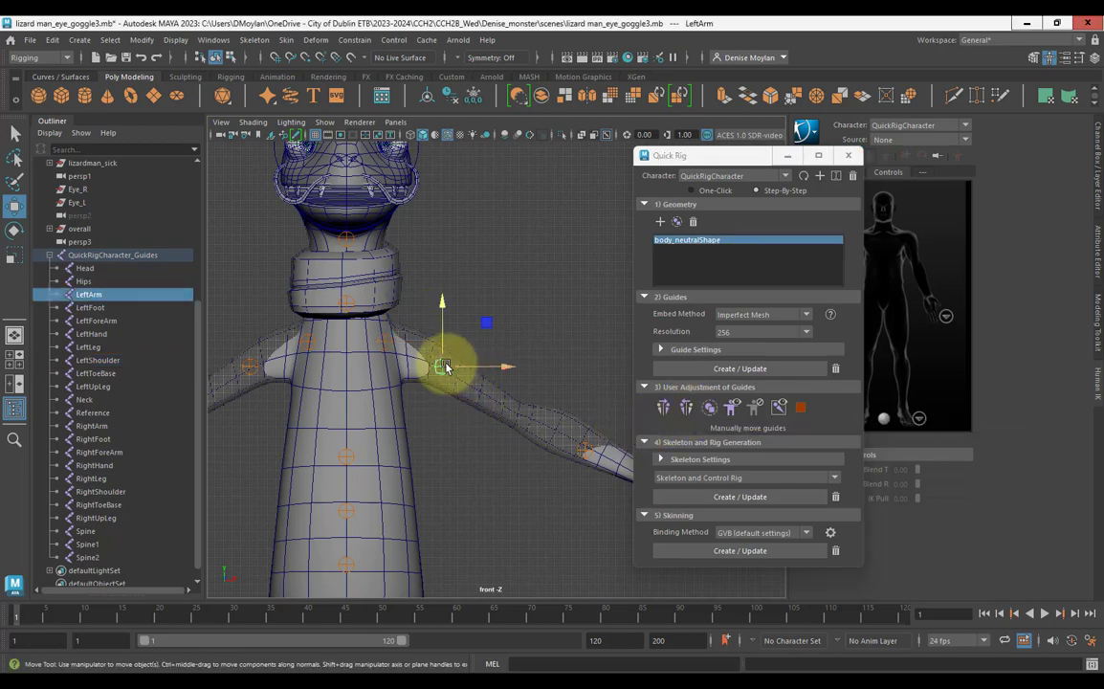
{"action": "left_click", "coordinate": [375, 342]}
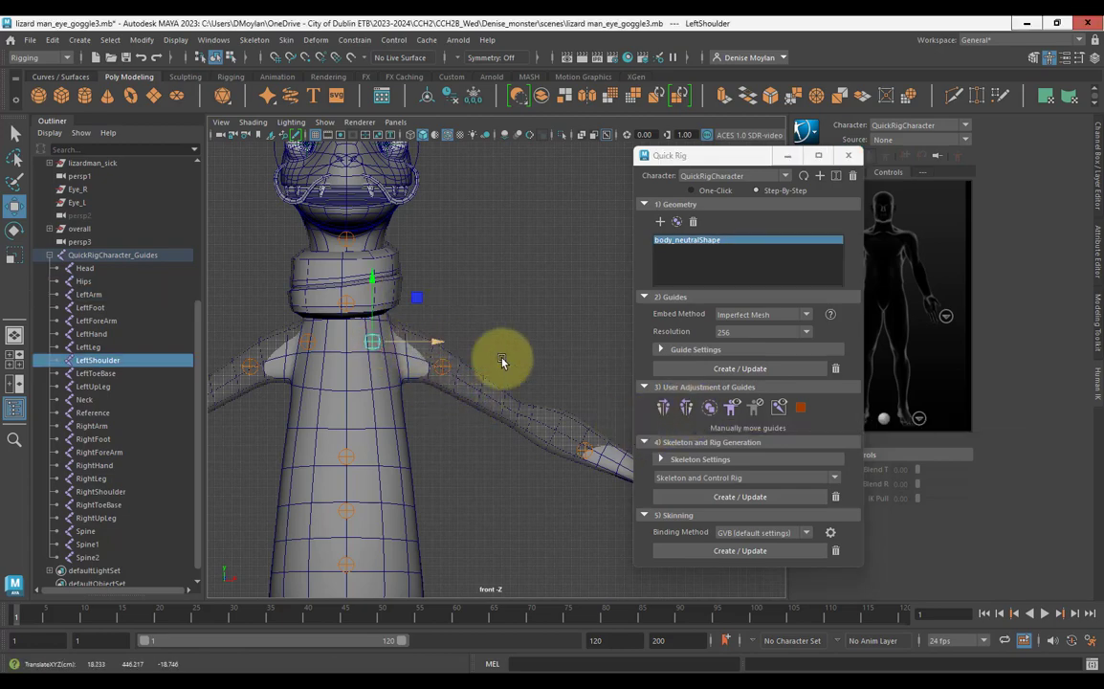
{"action": "left_click", "coordinate": [690, 407]}
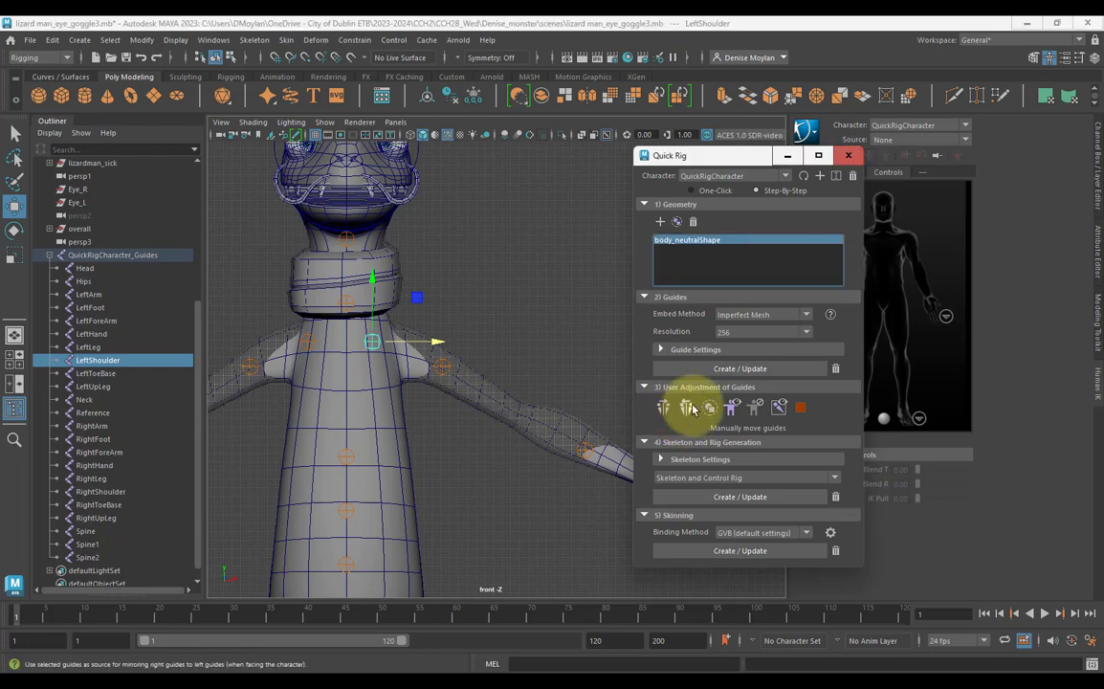
Move the LeftArm guide to the shoulder joint and LeftForeArm to about 123 cm X, 395 cm Y, mirroring both to the right arm.
{"action": "left_click", "coordinate": [437, 369]}
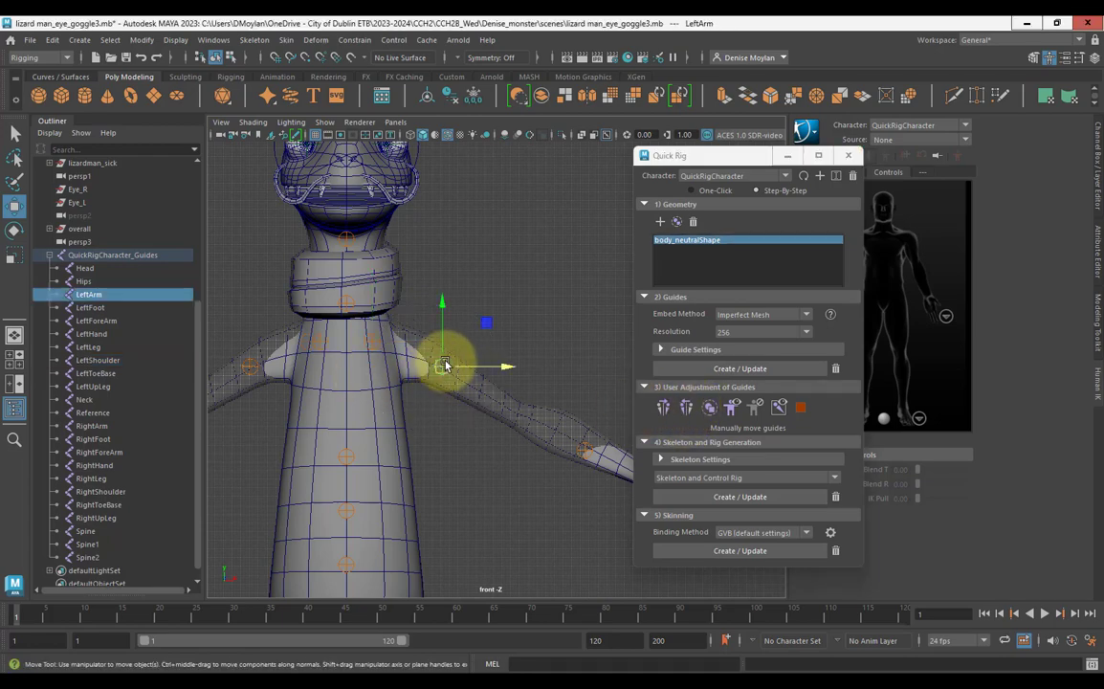
{"action": "left_click_drag", "start_coordinate": [442, 349], "coordinate": [403, 355]}
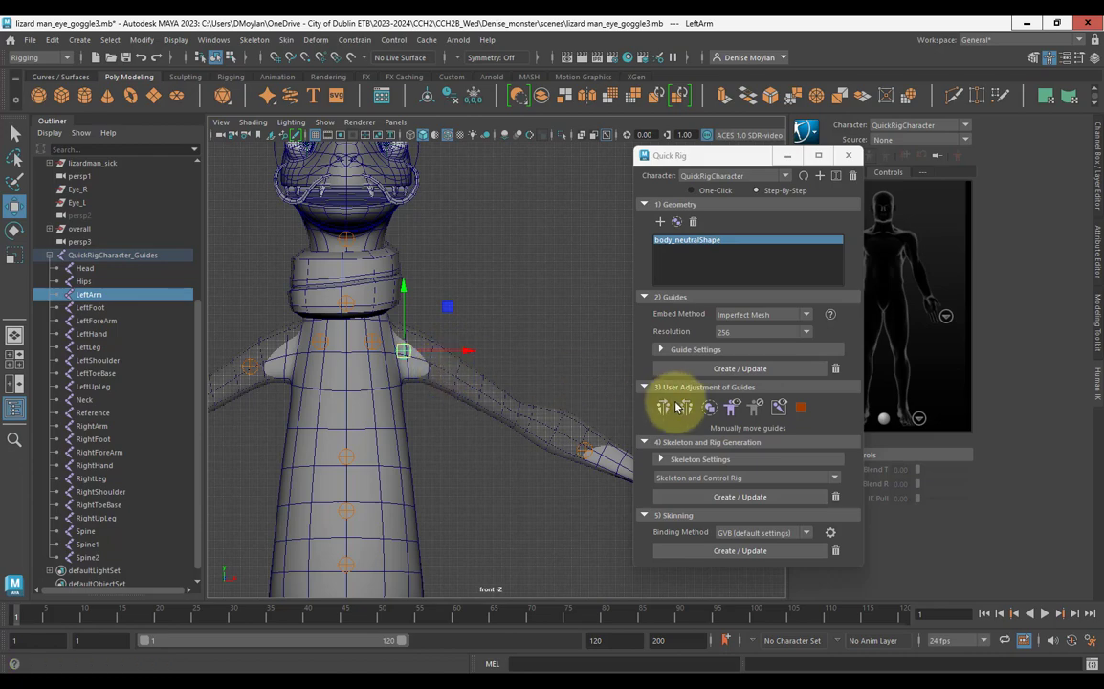
{"action": "left_click", "coordinate": [587, 446]}
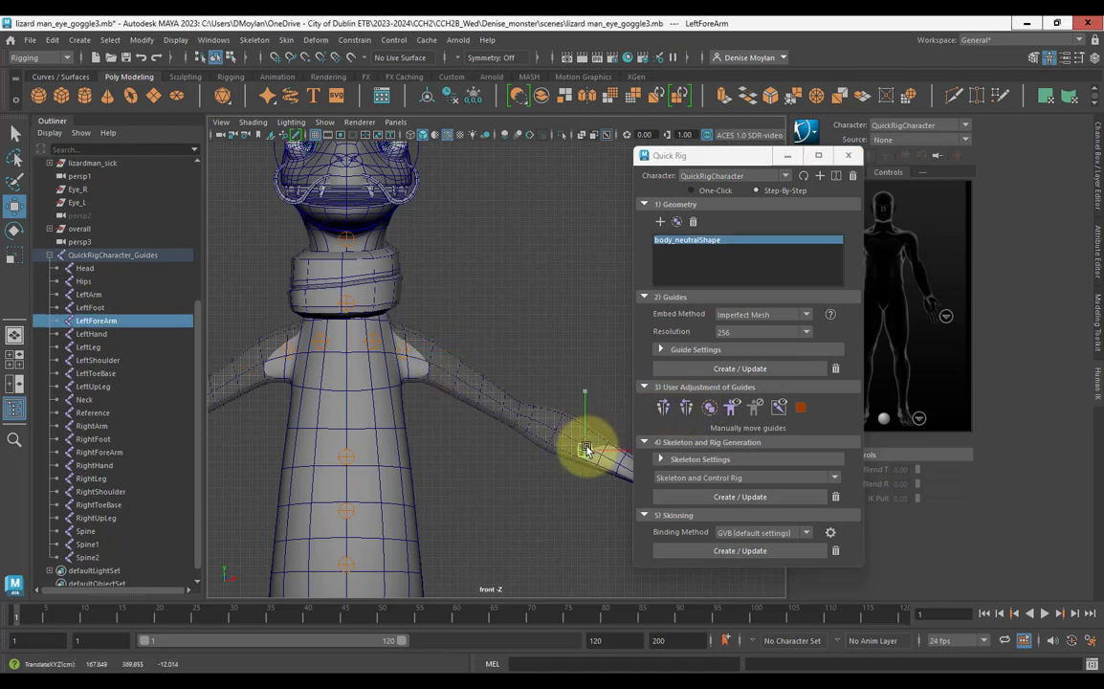
{"action": "left_click_drag", "start_coordinate": [587, 445], "coordinate": [517, 415]}
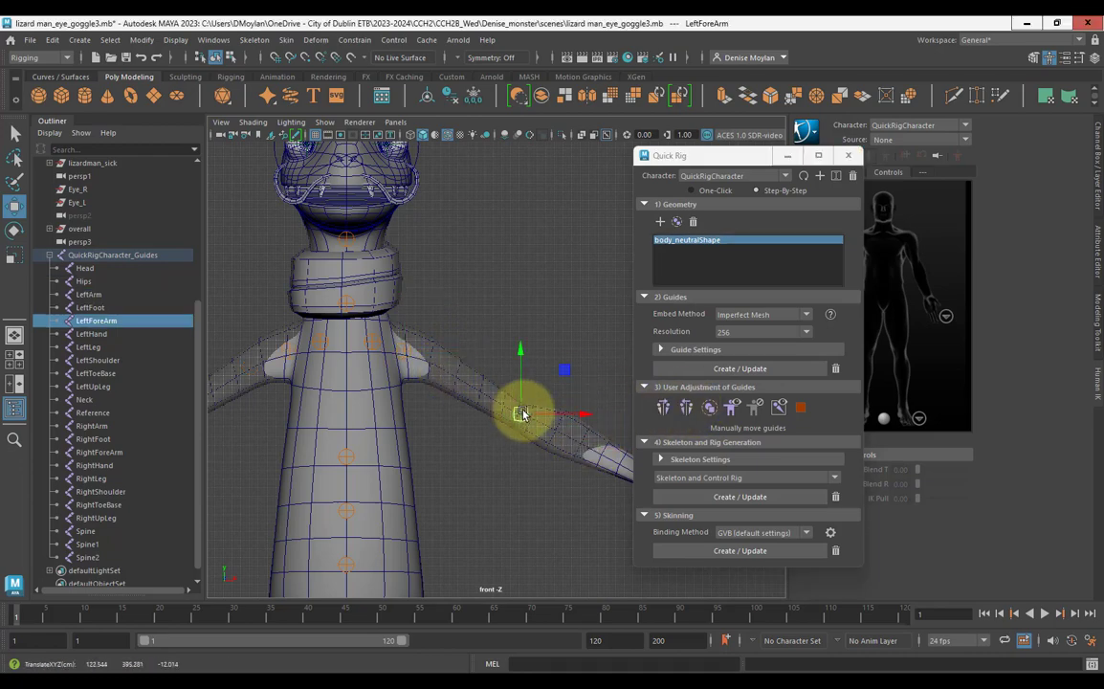
{"action": "left_click", "coordinate": [576, 375]}
{"action": "left_click", "coordinate": [518, 414]}
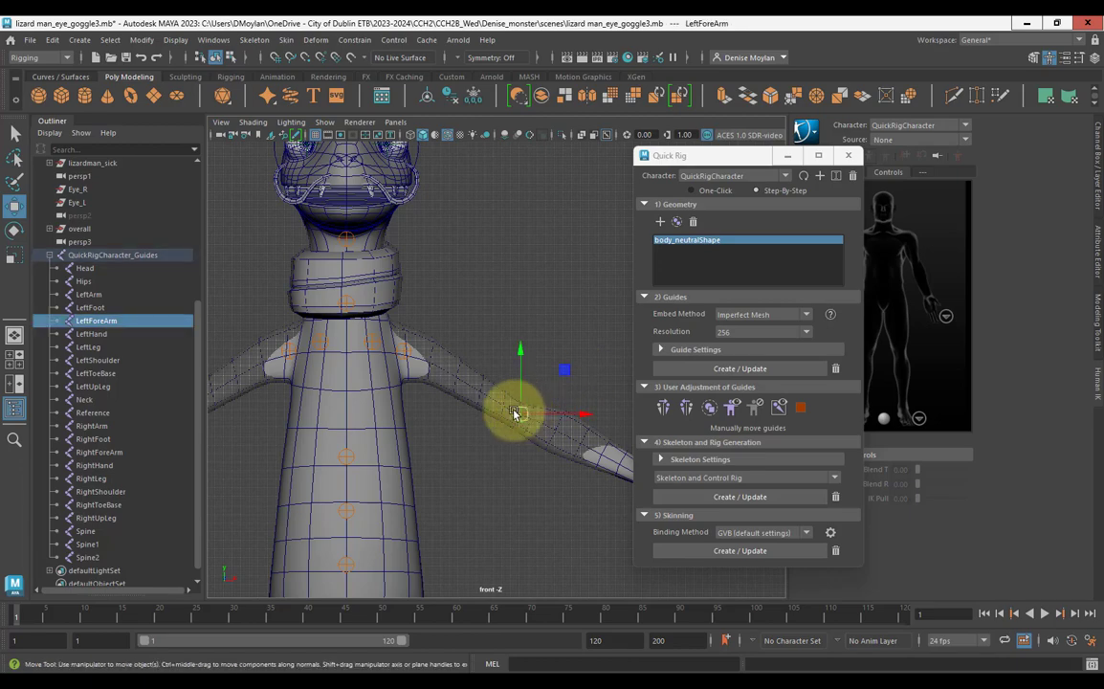
Place the LeftHand guide at the wrist, about 210 cm X and 351 cm Y, and mirror it to the RightHand guide.
{"action": "scroll", "coordinate": [519, 452], "scroll_direction": "down", "scroll_amount": 2}
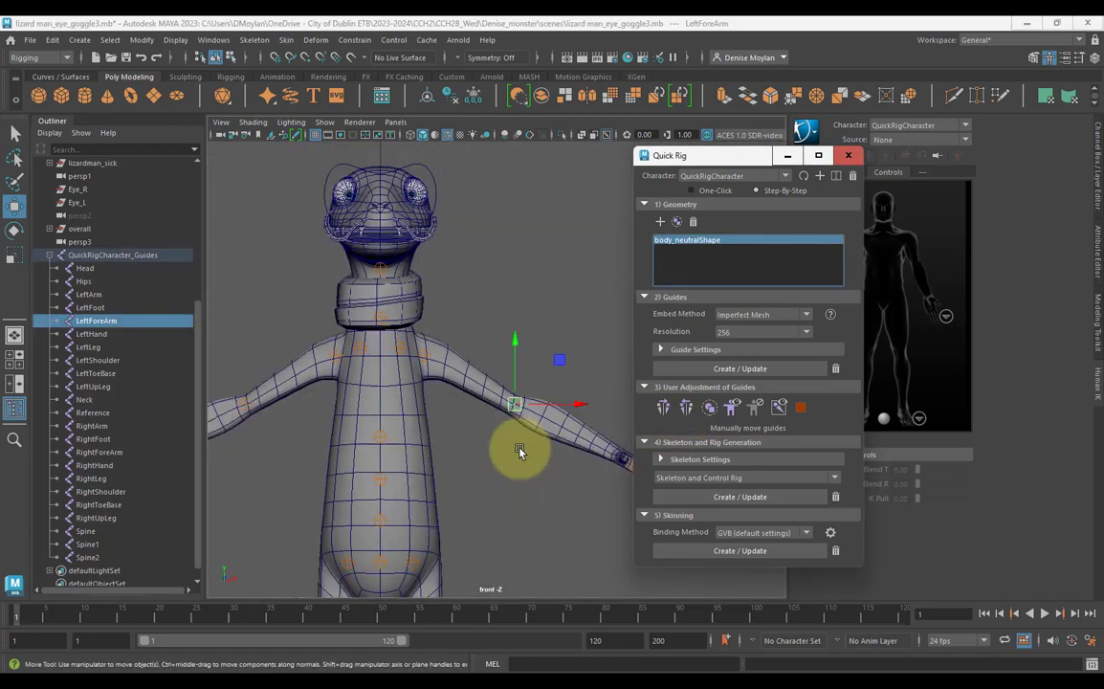
{"action": "middle_click_drag", "start_coordinate": [579, 455], "coordinate": [511, 400], "text": "alt"}
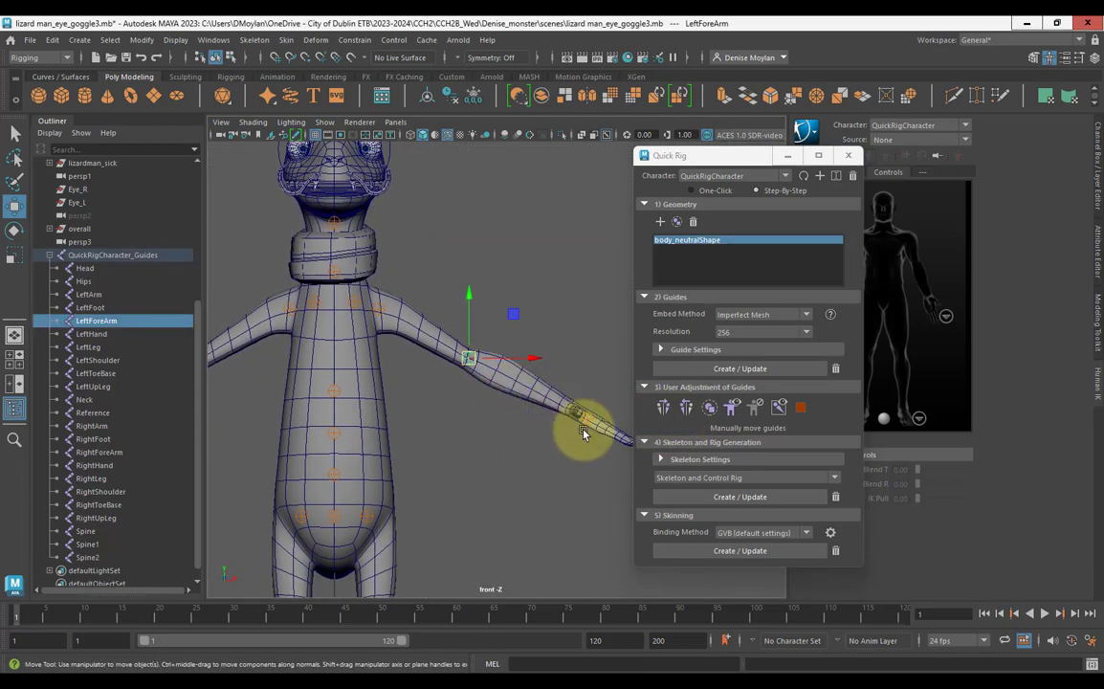
{"action": "left_click", "coordinate": [587, 419]}
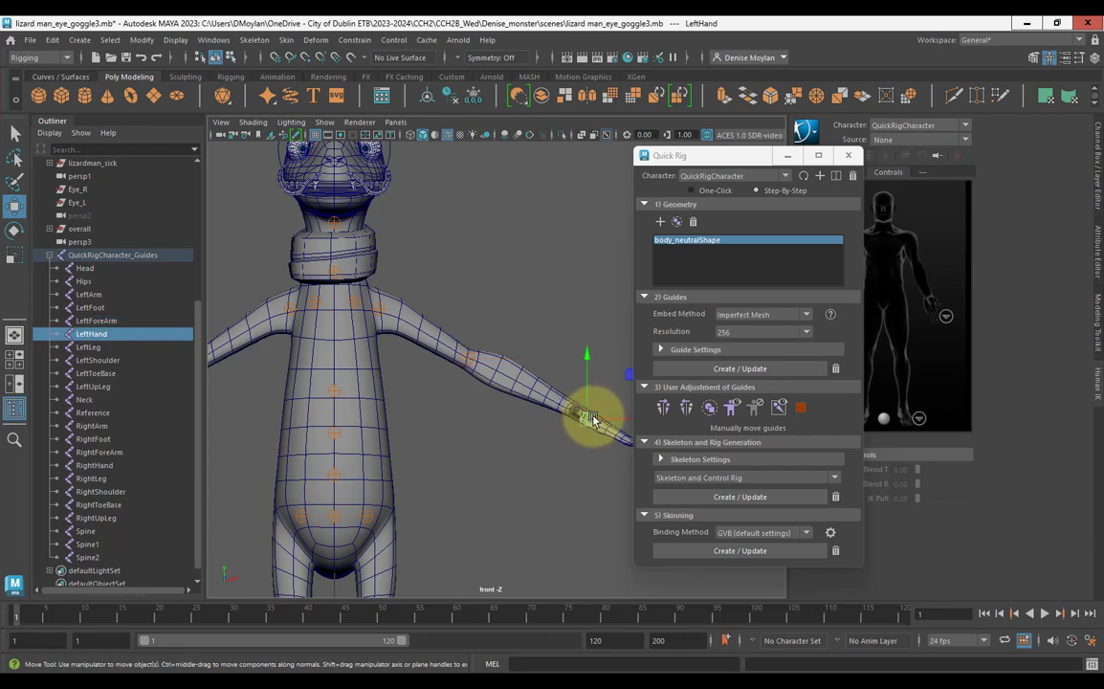
{"action": "left_click_drag", "start_coordinate": [592, 419], "coordinate": [574, 408]}
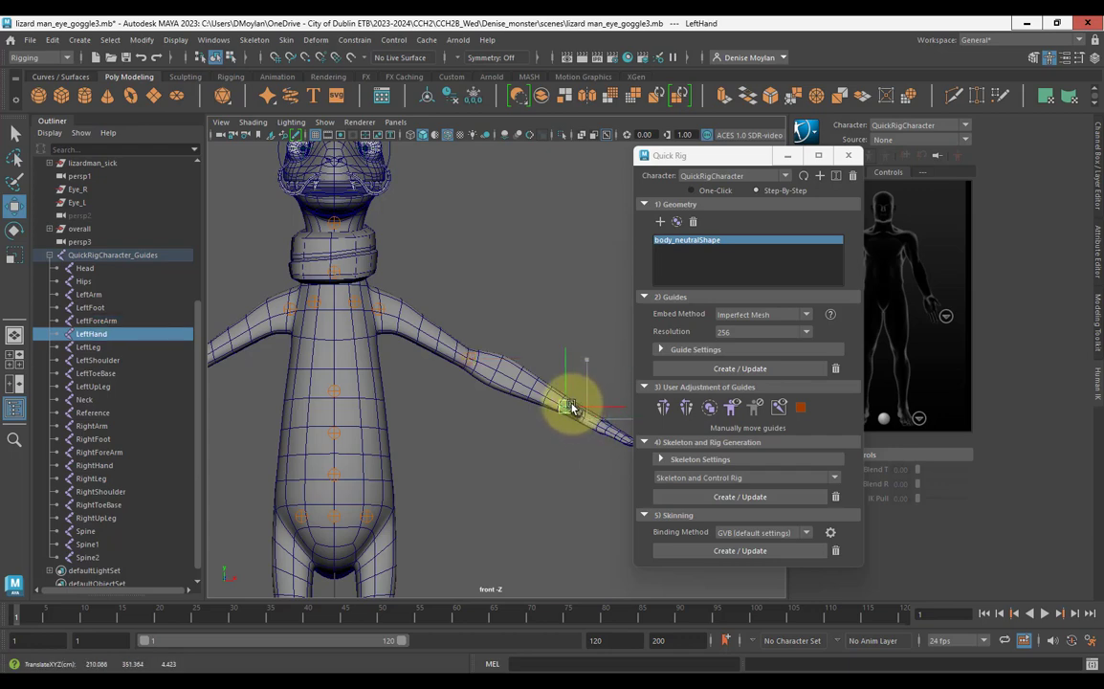
{"action": "left_click", "coordinate": [684, 409]}
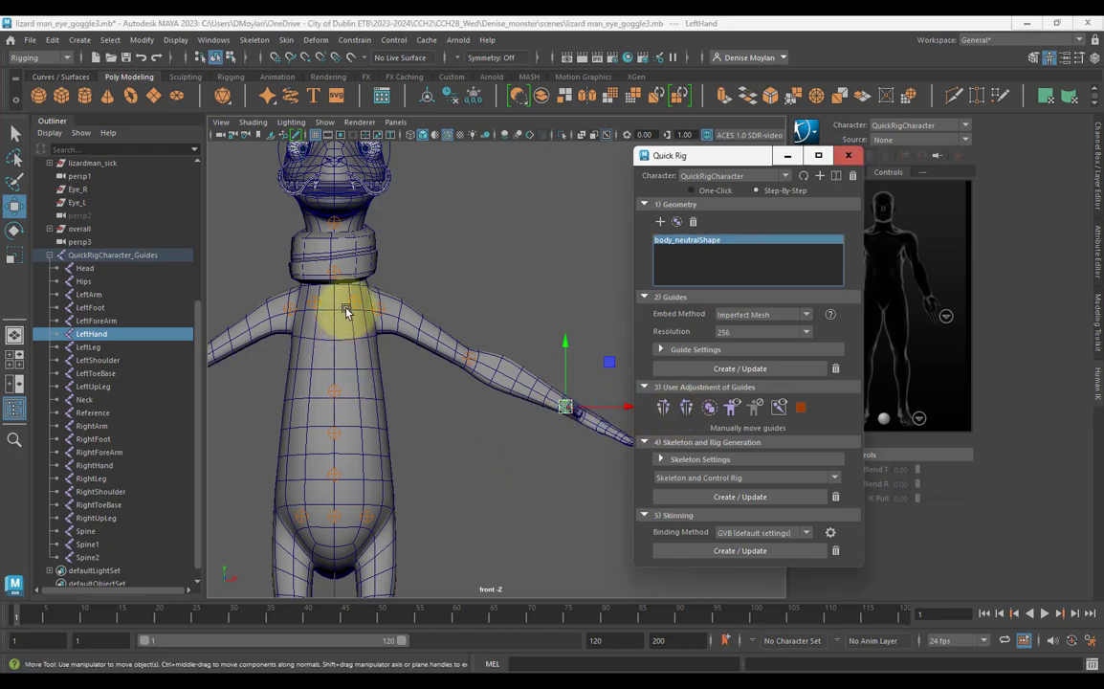
Raise the Head guide to about 558 cm in Y and the Neck guide to about 491 cm.
{"action": "middle_click_drag", "start_coordinate": [349, 314], "coordinate": [381, 444], "text": "alt"}
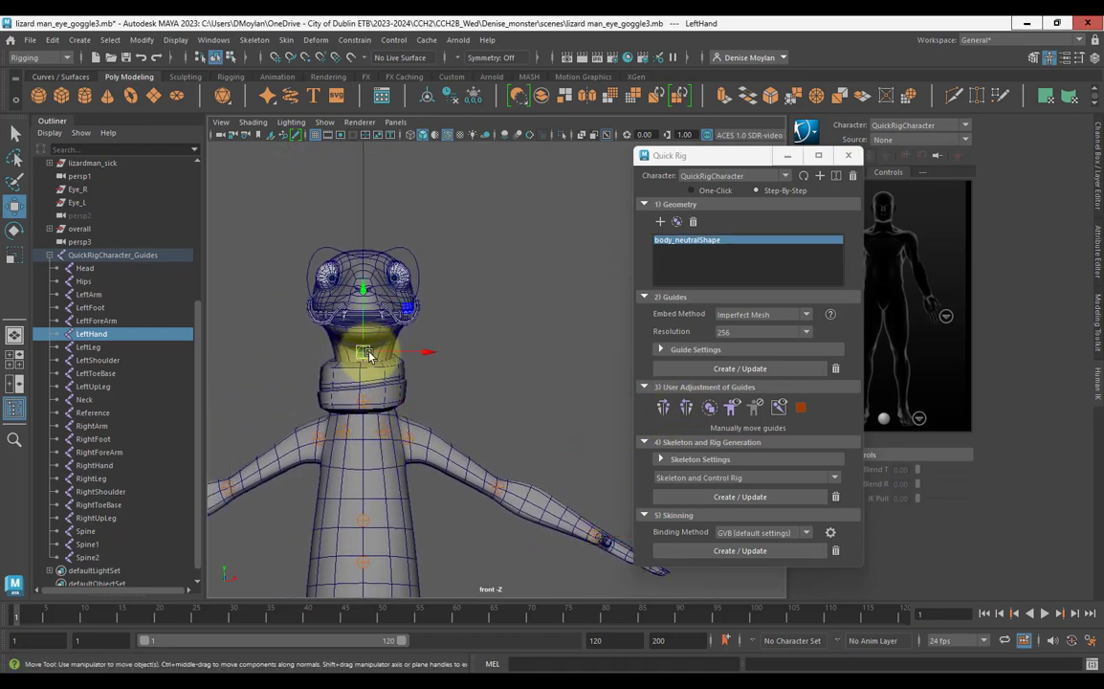
{"action": "left_click", "coordinate": [359, 327]}
{"action": "left_click_drag", "start_coordinate": [359, 327], "coordinate": [364, 281]}
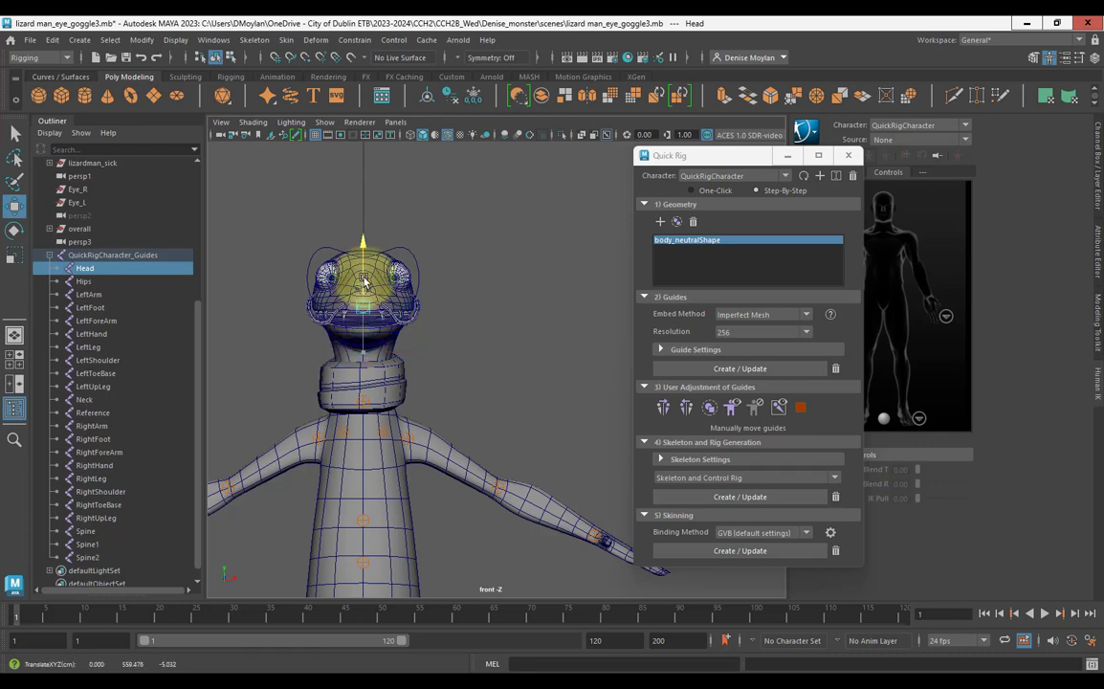
{"action": "left_click", "coordinate": [364, 383]}
{"action": "left_click_drag", "start_coordinate": [364, 383], "coordinate": [364, 364]}
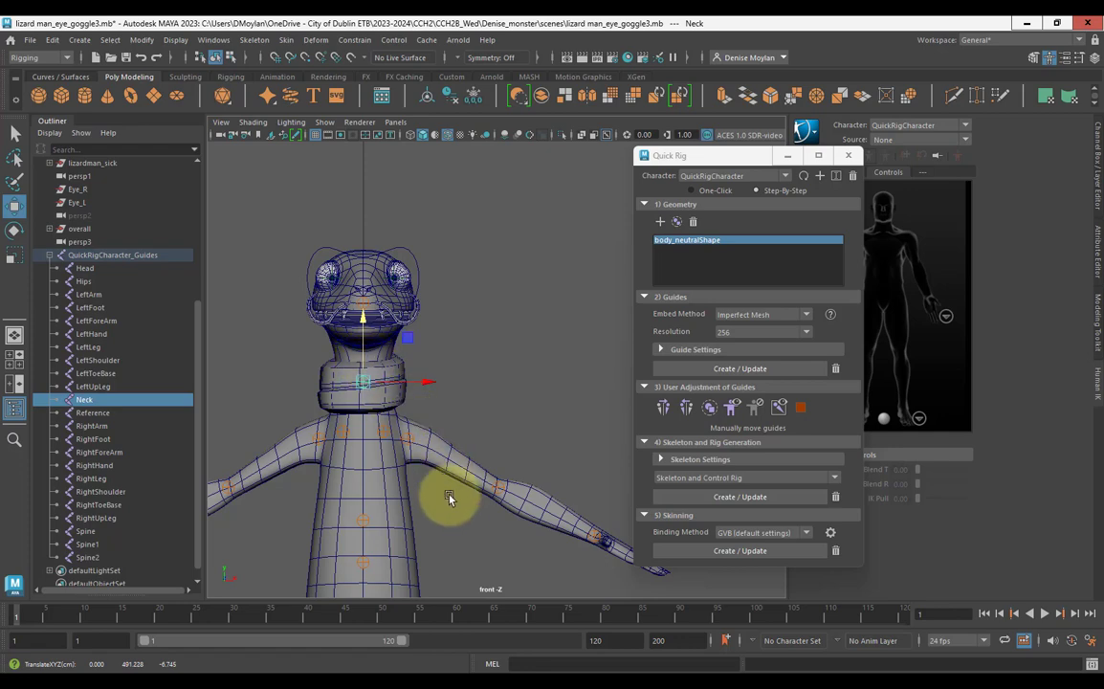
Raise the Spine2 guide to about 418 cm in Y and Spine1 to about 372 cm, and lift the Spine guide within the lower torso.
{"action": "middle_click_drag", "start_coordinate": [445, 524], "coordinate": [410, 347], "text": "alt"}
{"action": "left_click", "coordinate": [367, 246]}
{"action": "left_click_drag", "start_coordinate": [396, 324], "coordinate": [397, 258]}
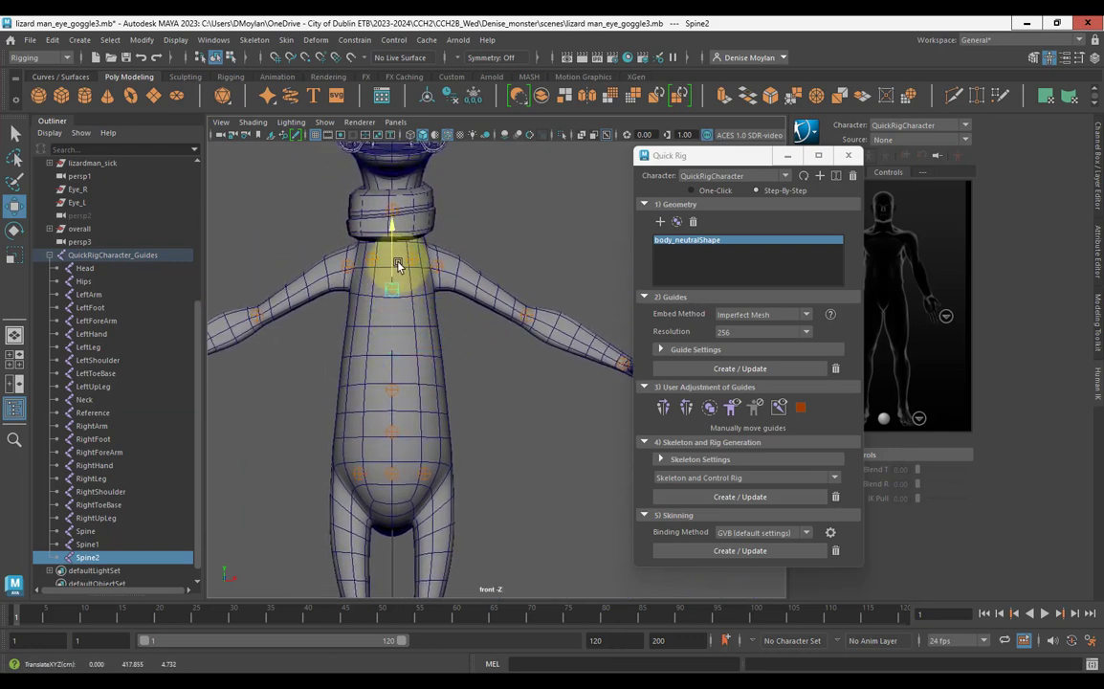
{"action": "left_click", "coordinate": [375, 388]}
{"action": "left_click_drag", "start_coordinate": [394, 386], "coordinate": [391, 313]}
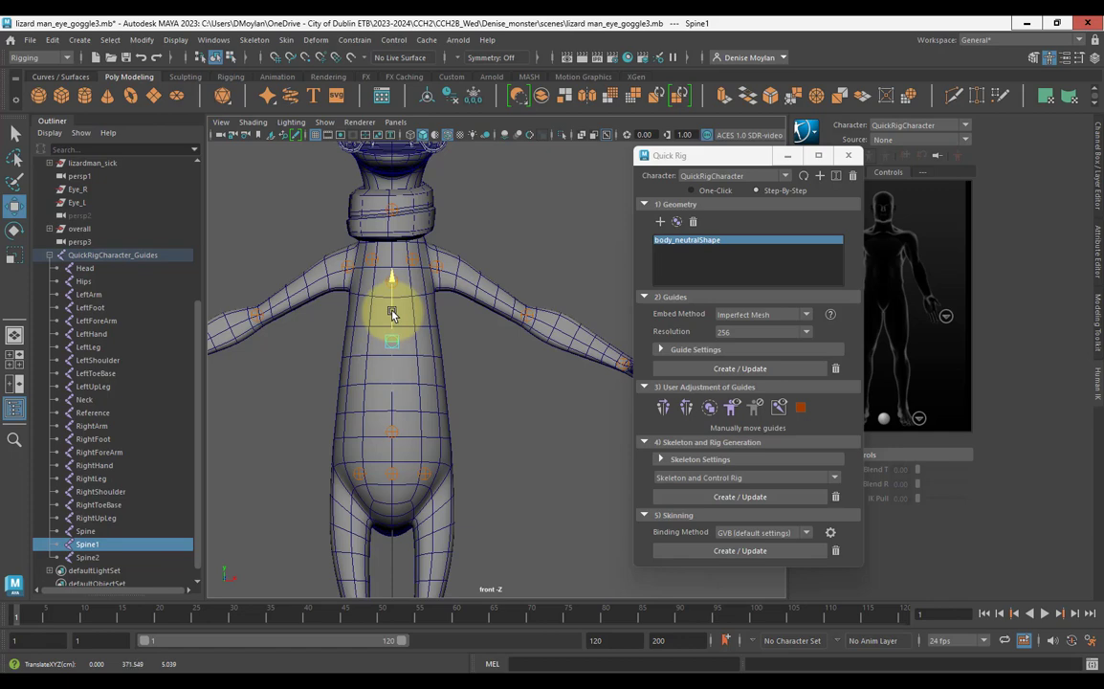
{"action": "left_click", "coordinate": [394, 427]}
{"action": "left_click_drag", "start_coordinate": [395, 401], "coordinate": [395, 379]}
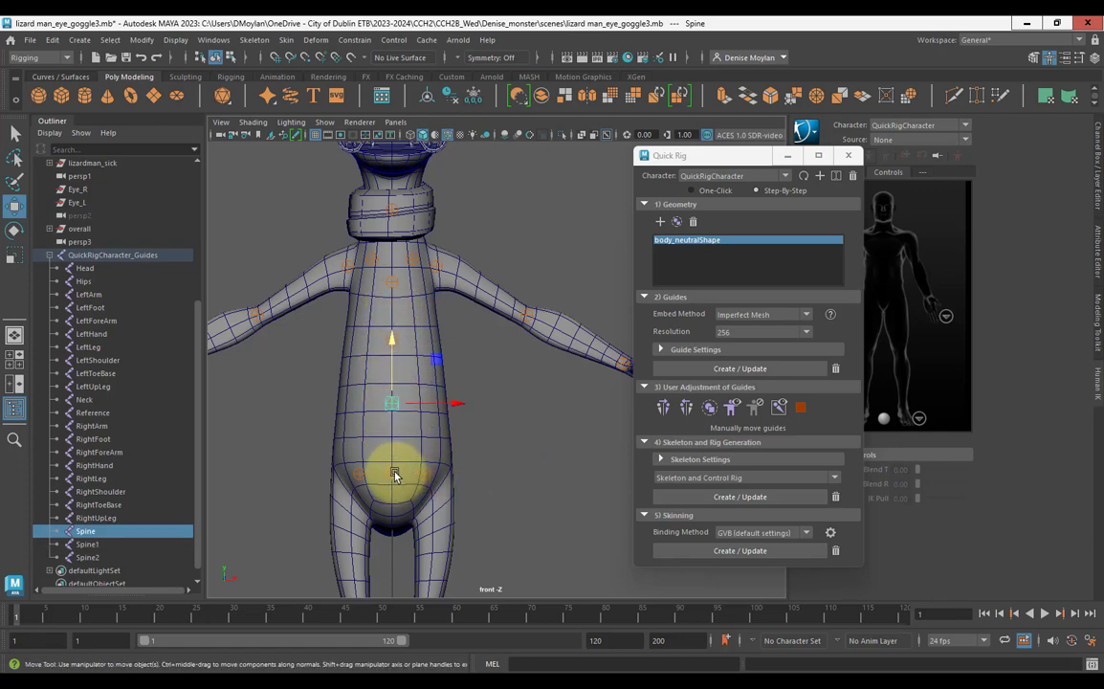
Move the LeftUpLeg guide outward to about 36 cm in X and raise the Hips guide to about 265 cm in Y.
{"action": "left_click", "coordinate": [397, 474]}
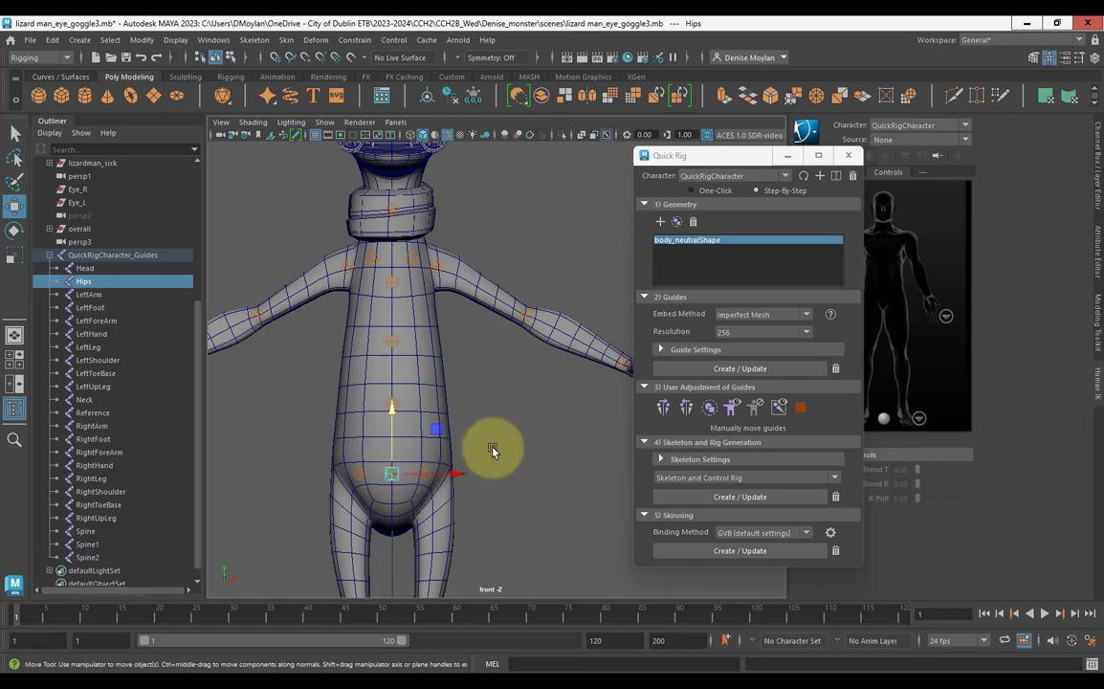
{"action": "left_click", "coordinate": [424, 473]}
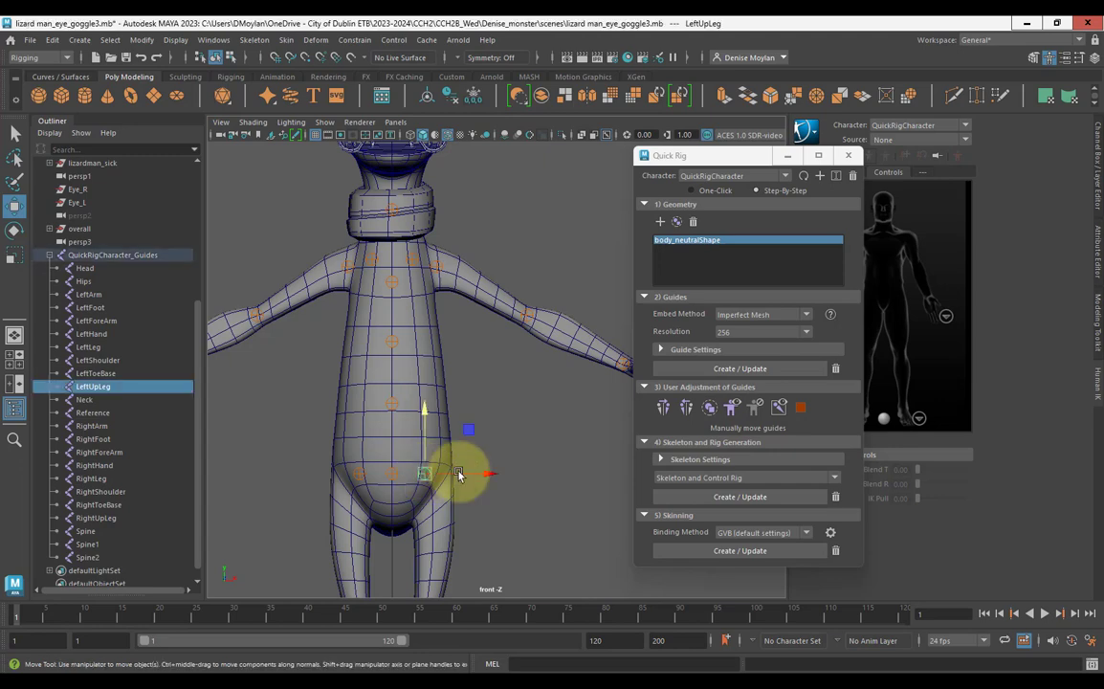
{"action": "left_click_drag", "start_coordinate": [454, 476], "coordinate": [461, 476]}
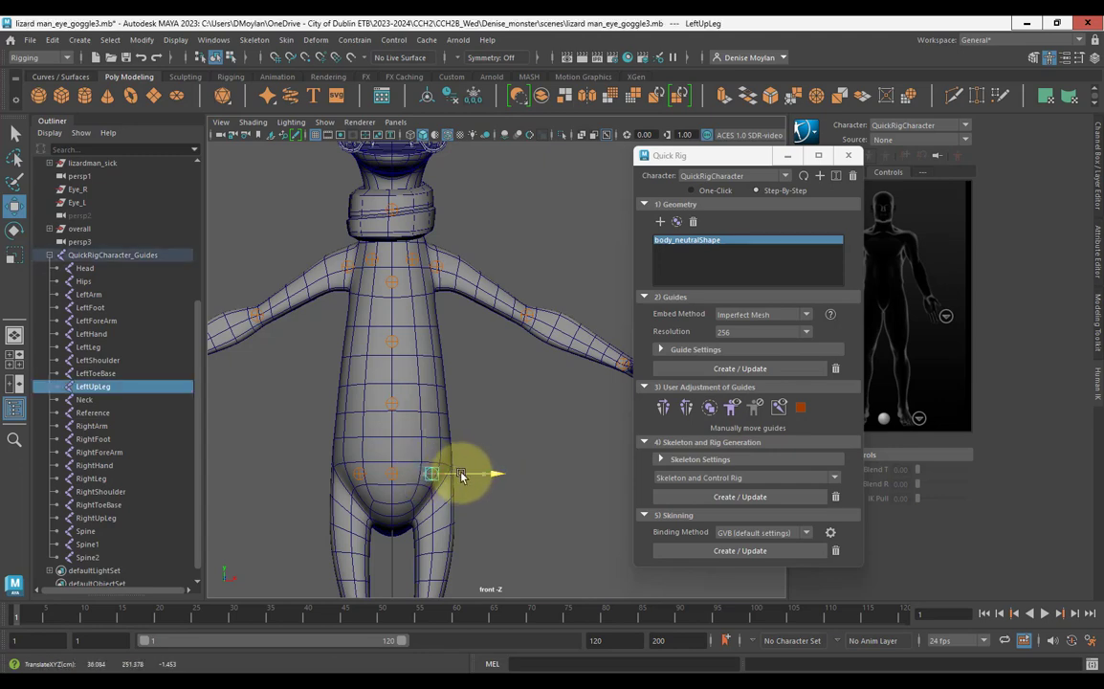
{"action": "left_click", "coordinate": [391, 462]}
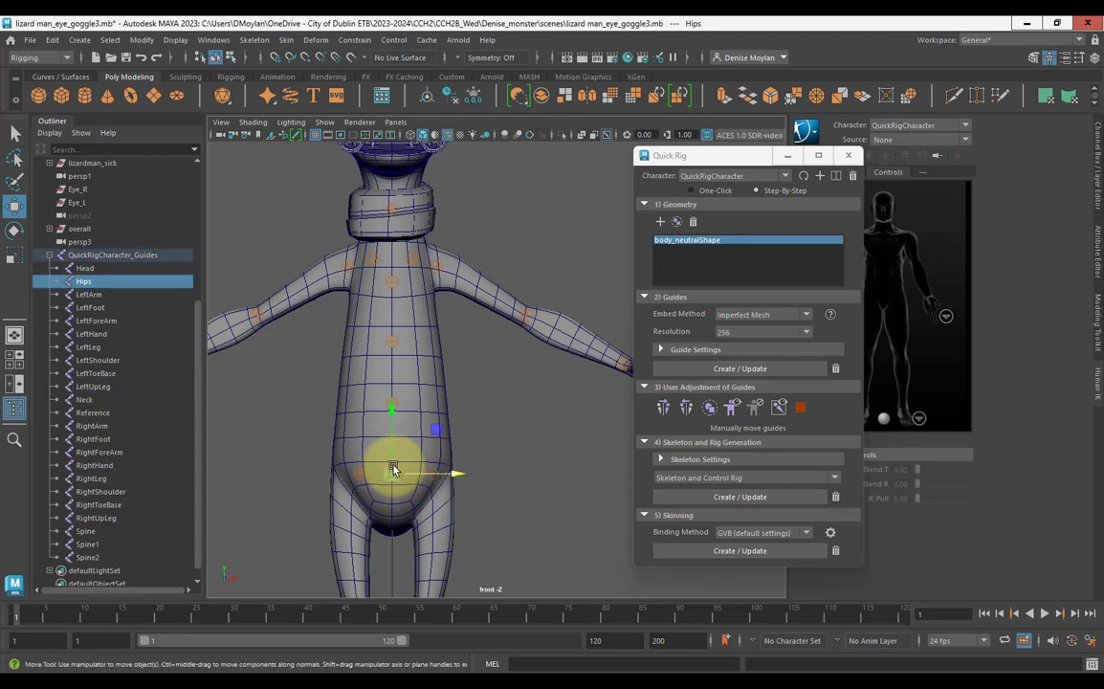
{"action": "left_click_drag", "start_coordinate": [391, 462], "coordinate": [392, 448]}
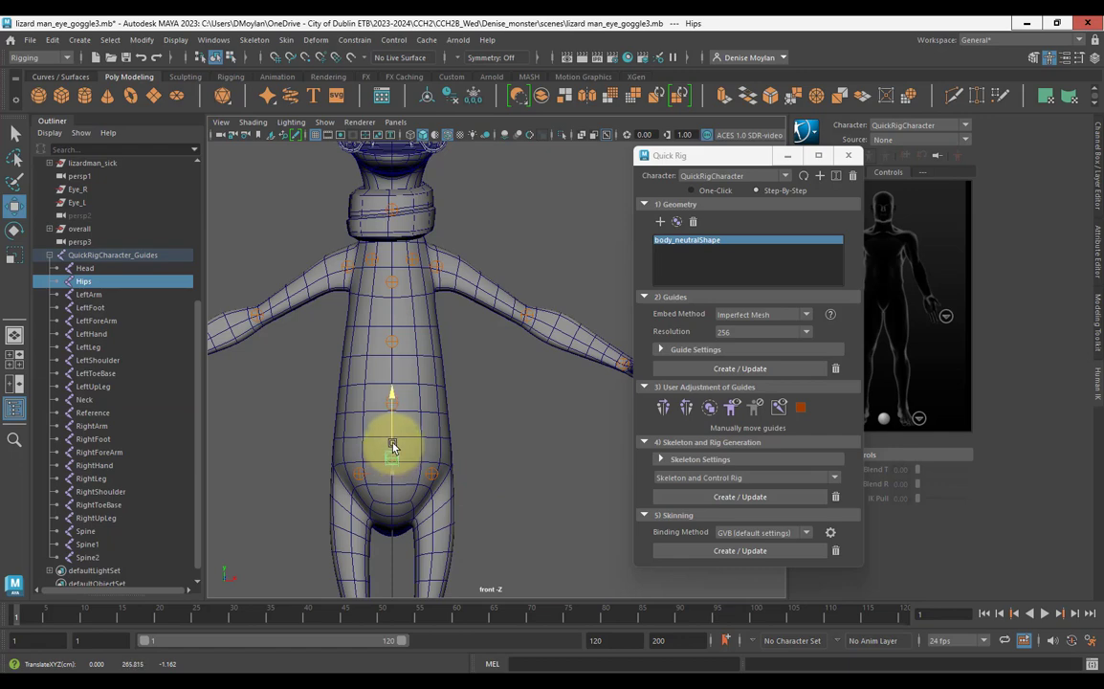
Place the LeftLeg guide at the centre of the left knee, about 31 cm in X and 120 cm in Y.
{"action": "left_click", "coordinate": [430, 473]}
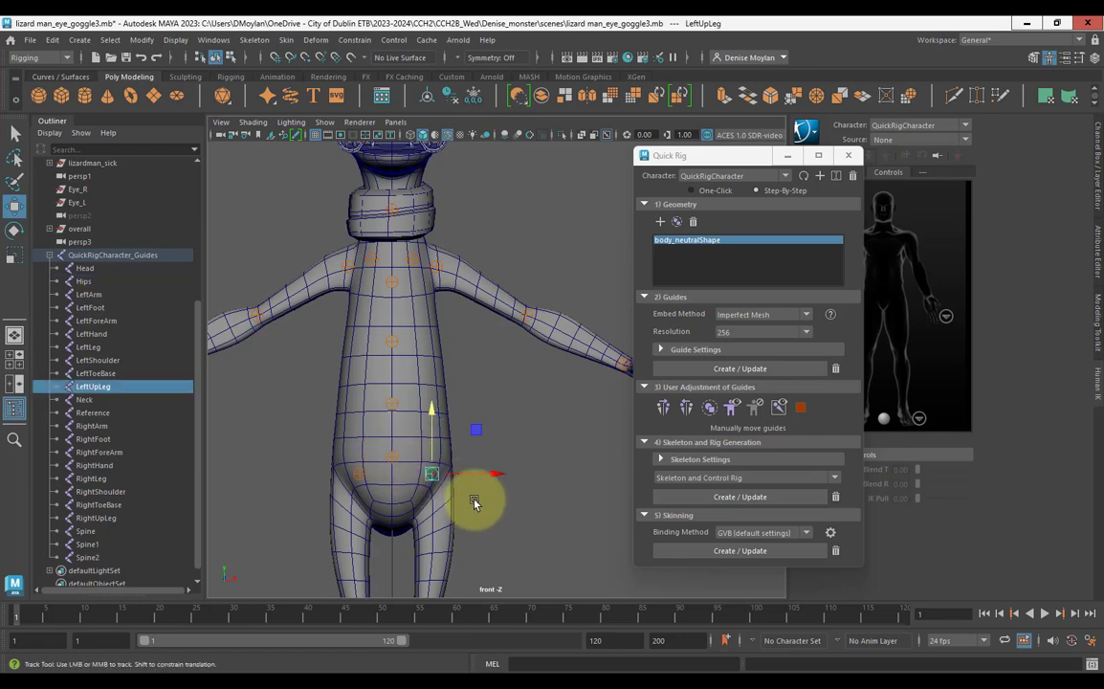
{"action": "middle_click_drag", "start_coordinate": [476, 504], "coordinate": [475, 338], "text": "alt"}
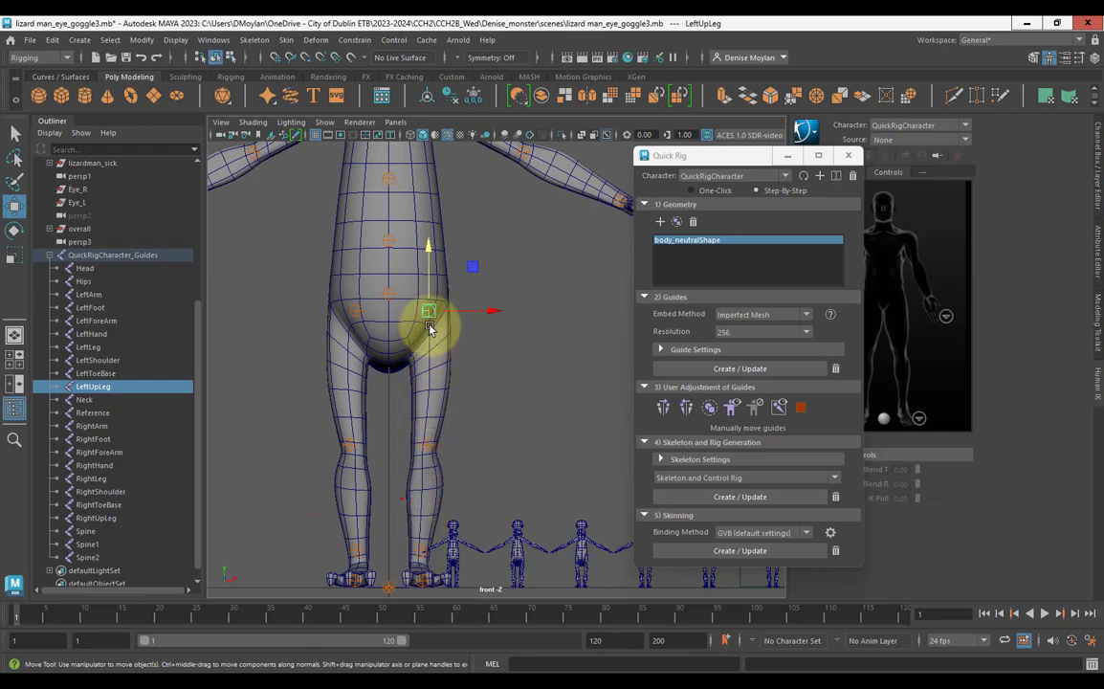
{"action": "left_click", "coordinate": [427, 444]}
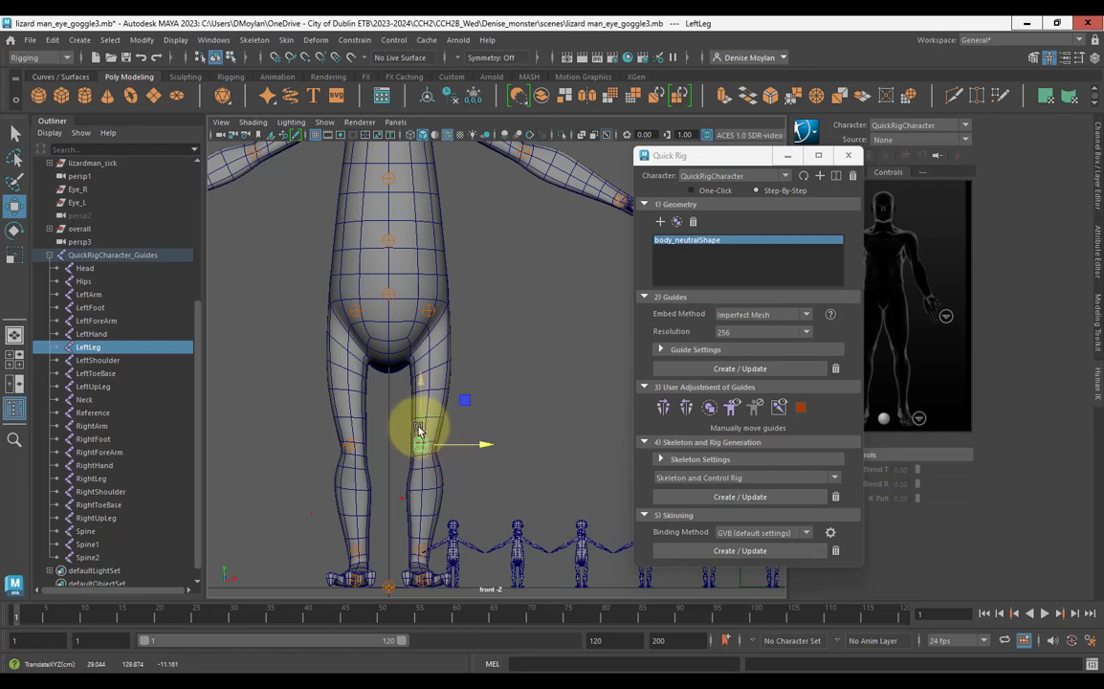
{"action": "left_click_drag", "start_coordinate": [418, 433], "coordinate": [451, 459]}
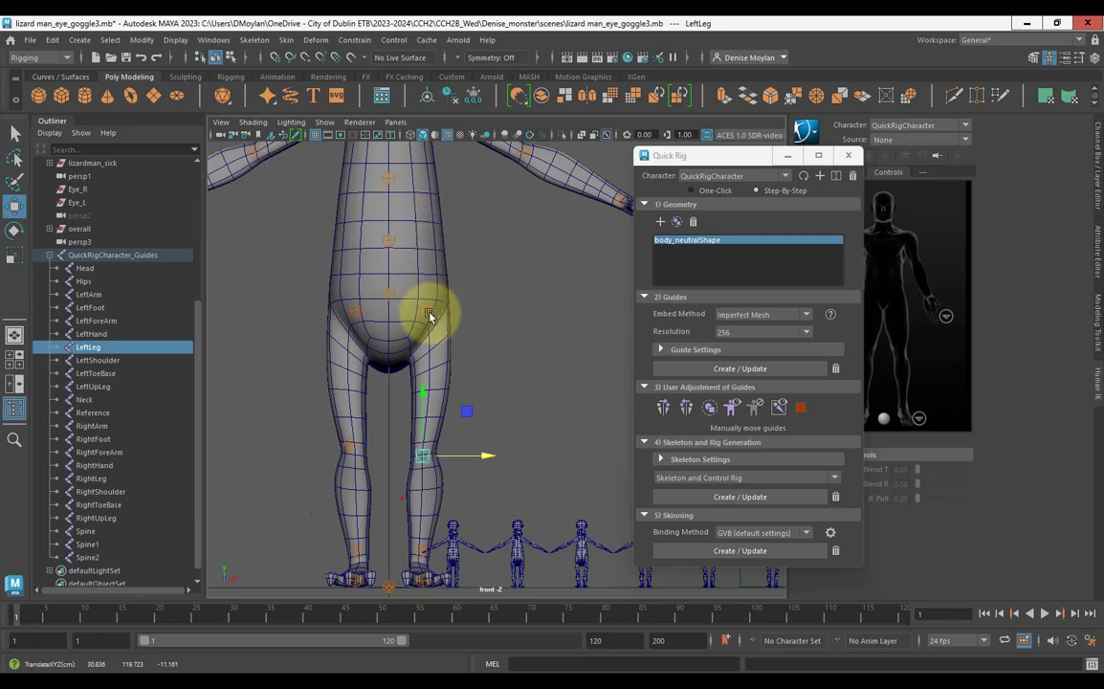
Move the LeftUpLeg guide inward to about 33 cm in X and the LeftFoot guide to about 27 cm in X.
{"action": "scroll", "coordinate": [453, 411], "scroll_direction": "up", "scroll_amount": 1}
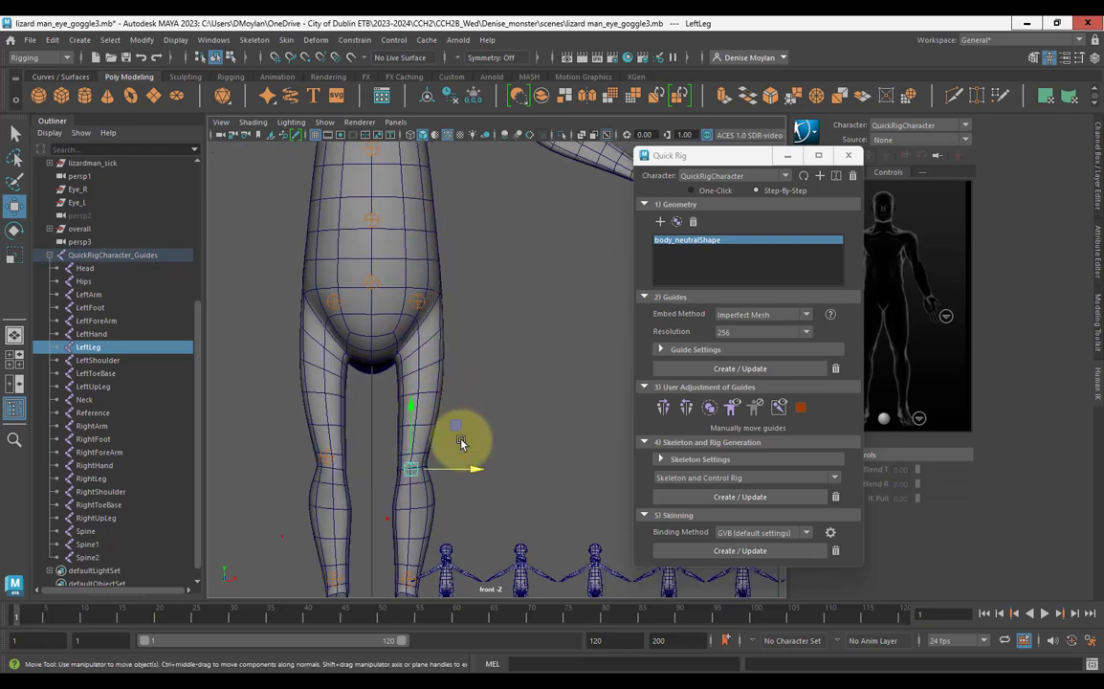
{"action": "middle_click_drag", "start_coordinate": [493, 424], "coordinate": [501, 275], "text": "alt"}
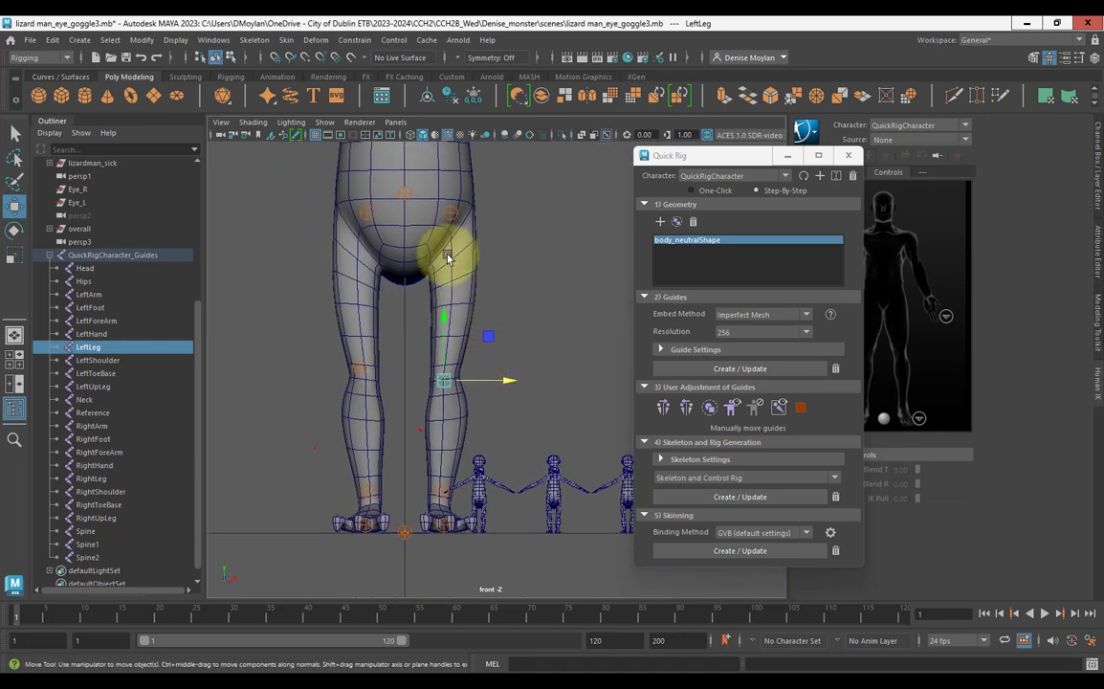
{"action": "left_click", "coordinate": [453, 220]}
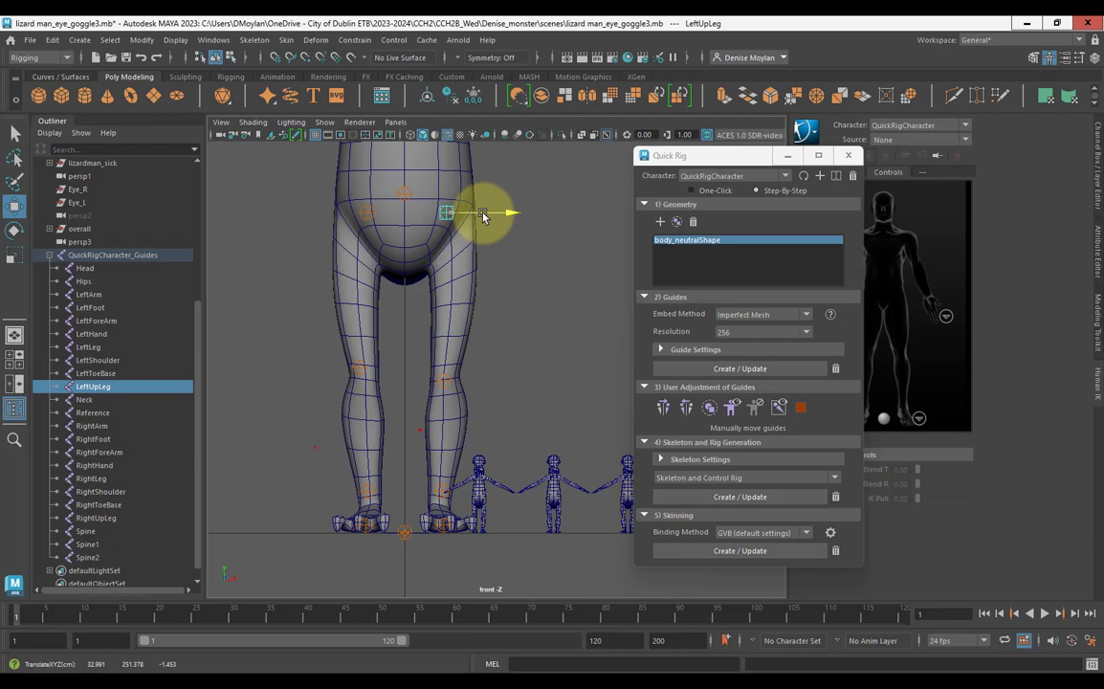
{"action": "left_click", "coordinate": [441, 489]}
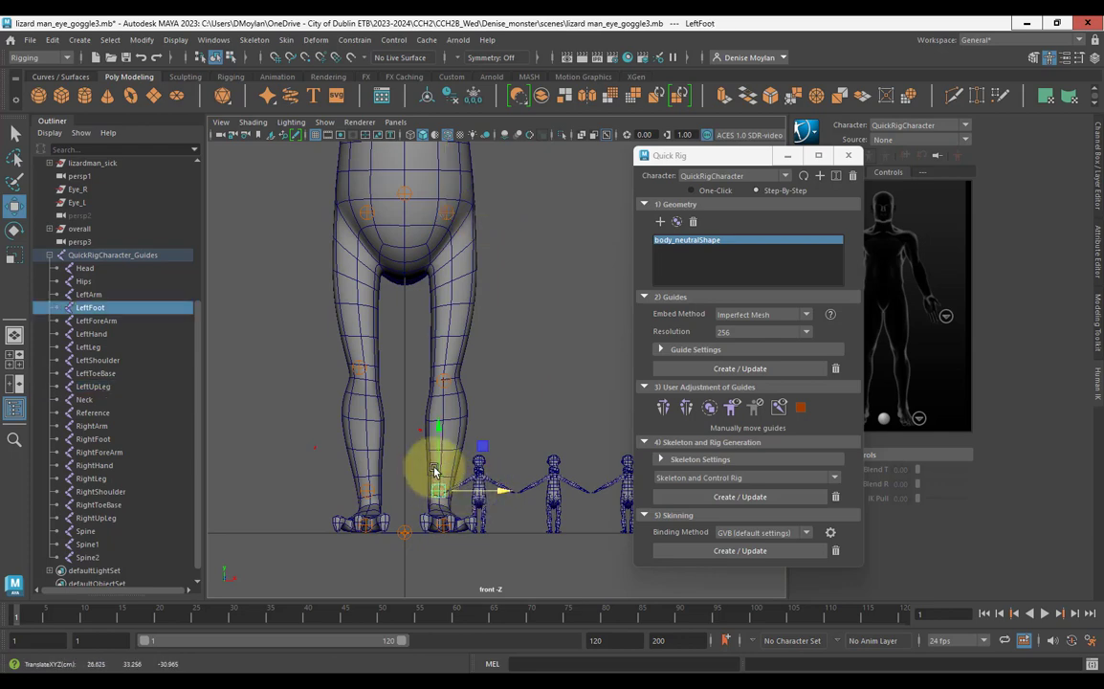
Mirror the LeftUpLeg and LeftLeg guides onto the right leg.
{"action": "left_click", "coordinate": [446, 223]}
{"action": "left_click", "coordinate": [688, 411]}
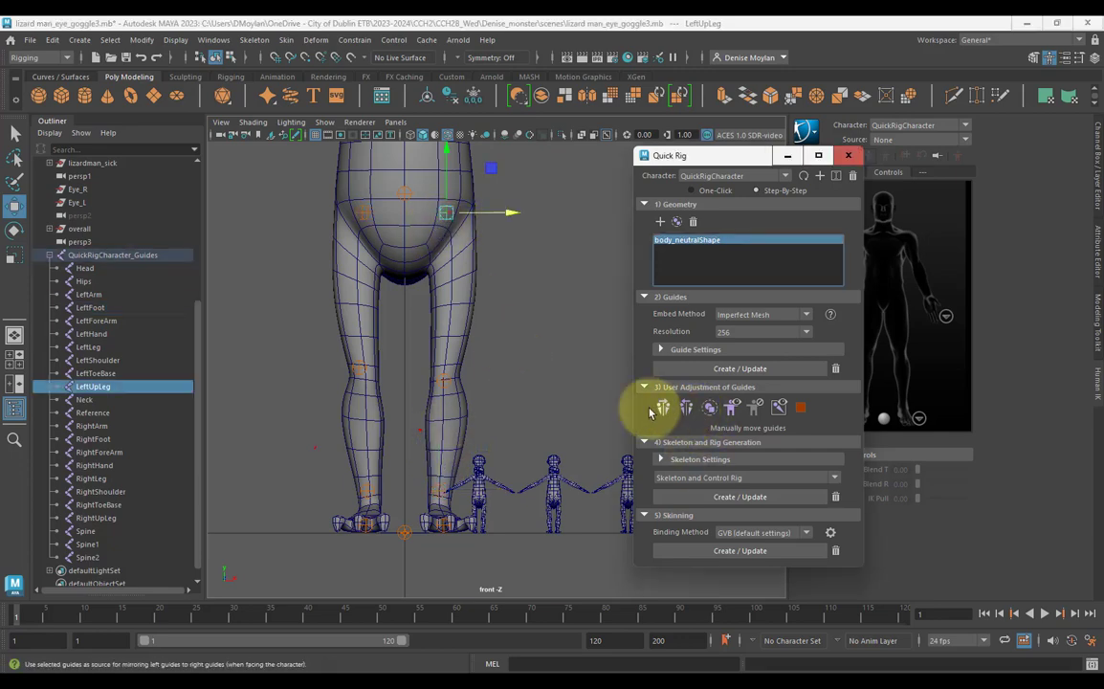
{"action": "left_click", "coordinate": [446, 387]}
{"action": "left_click", "coordinate": [686, 409]}
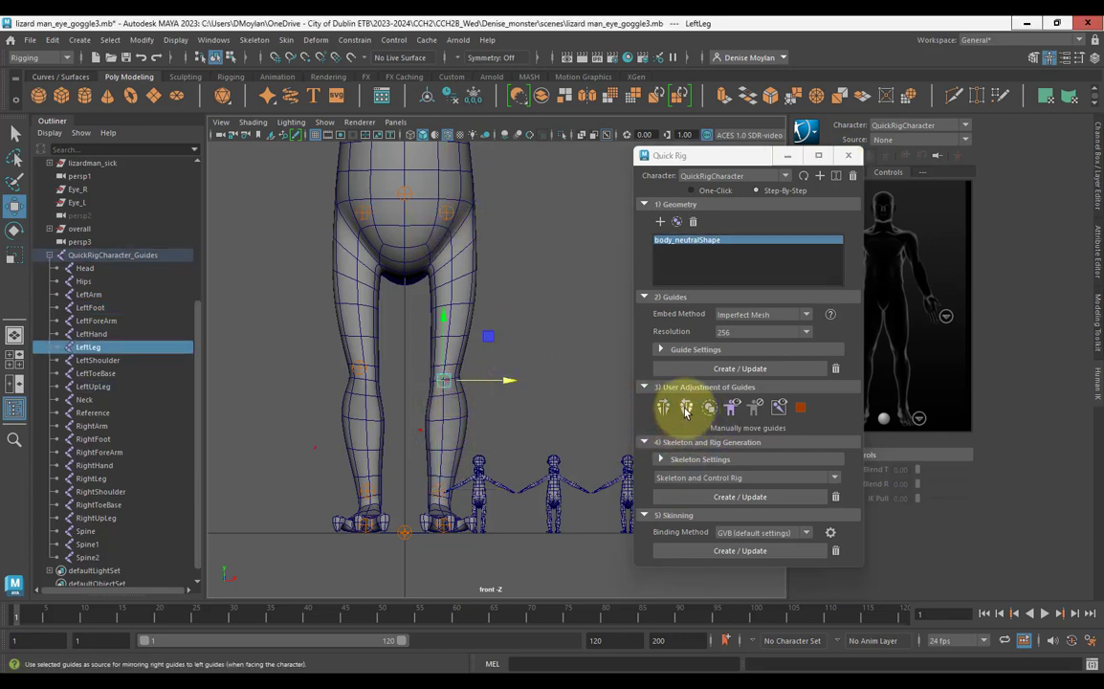
Lower the LeftFoot guide to about 17 cm in Y and mirror it to the right foot.
{"action": "left_click", "coordinate": [440, 488]}
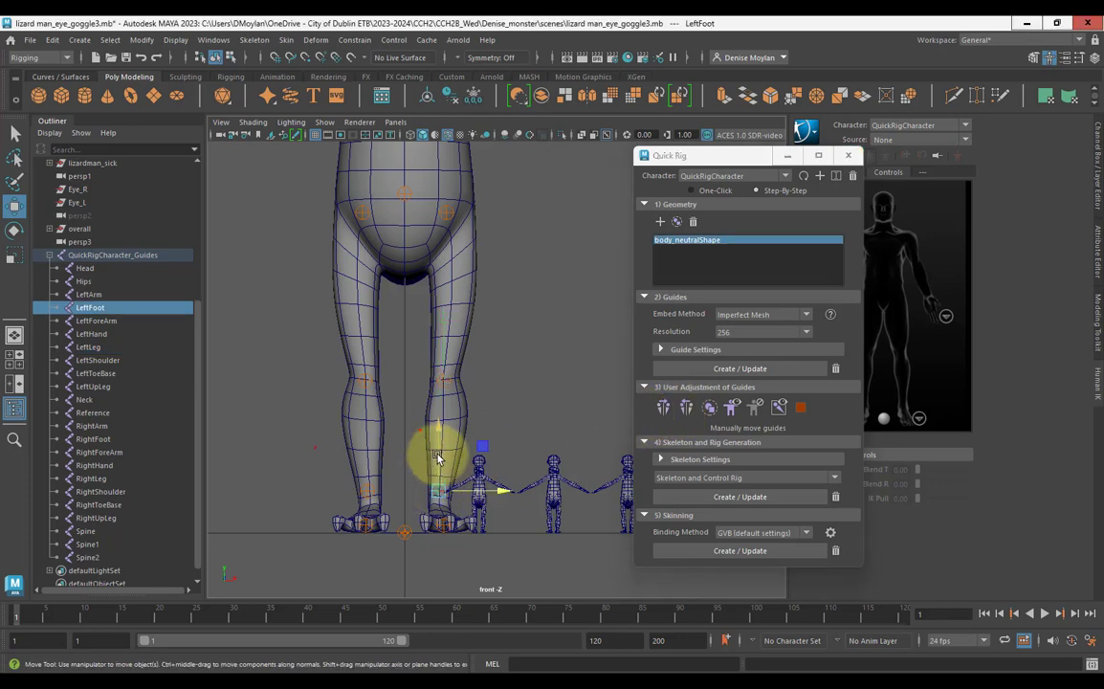
{"action": "left_click_drag", "start_coordinate": [438, 459], "coordinate": [439, 474]}
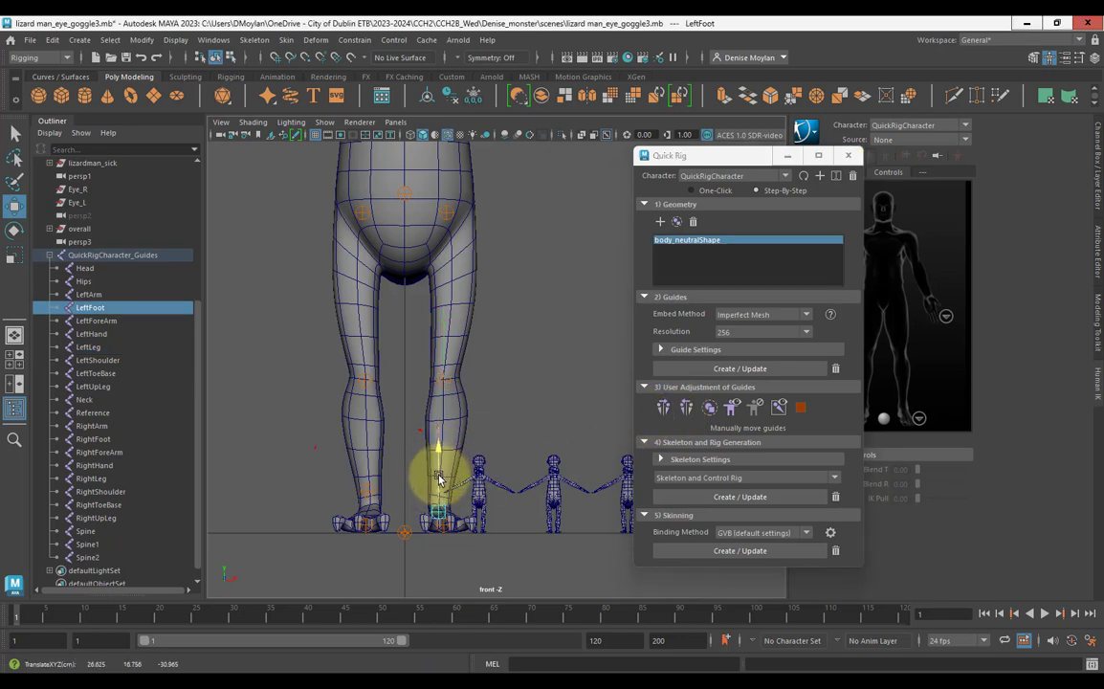
{"action": "left_click", "coordinate": [664, 408]}
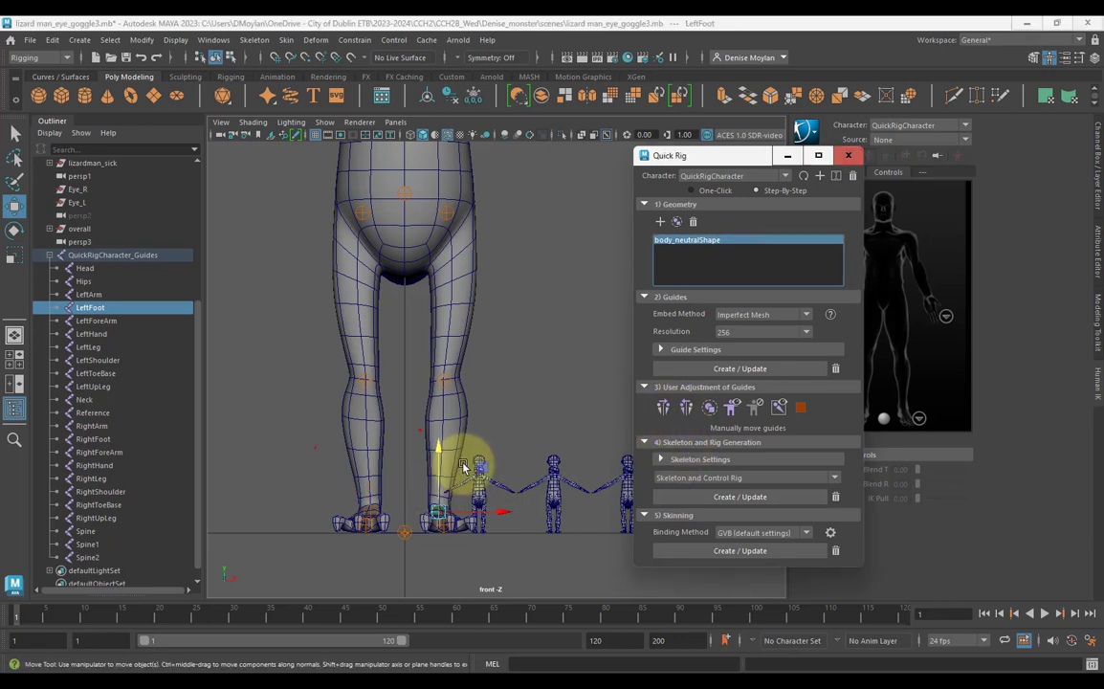
In the side view, move the LeftLeg guide forward in the knee to about 9 cm in Z and mirror it to the right leg.
{"action": "left_click", "coordinate": [507, 376]}
{"action": "key", "text": "space"}
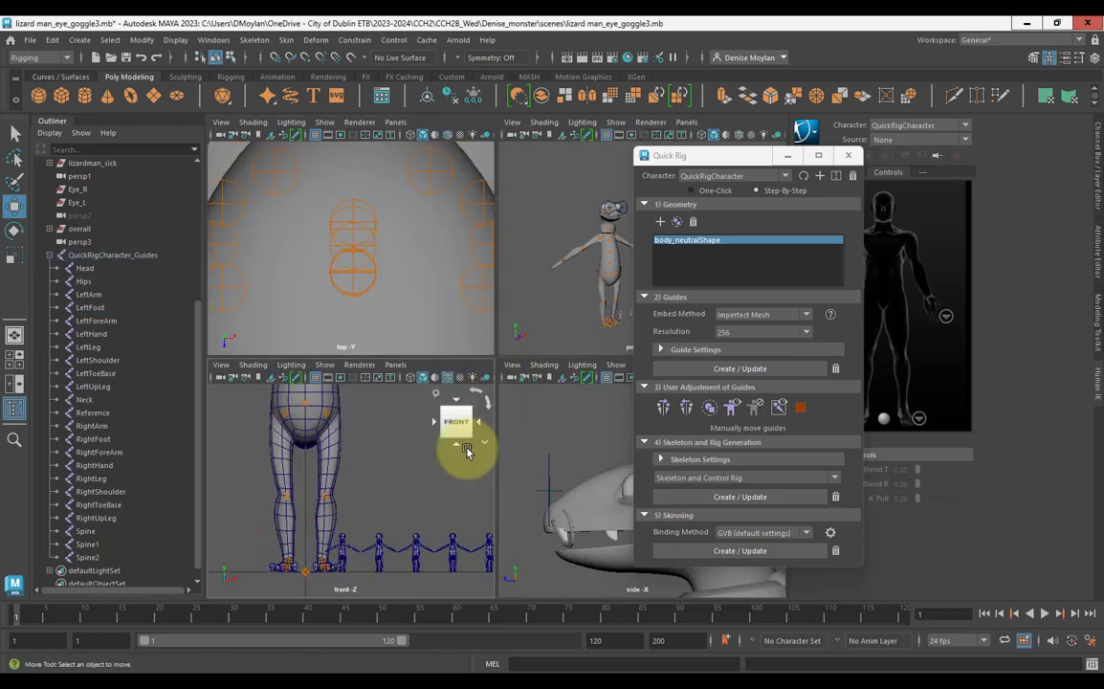
{"action": "key", "text": "space"}
{"action": "scroll", "coordinate": [572, 483], "scroll_direction": "down", "scroll_amount": 4}
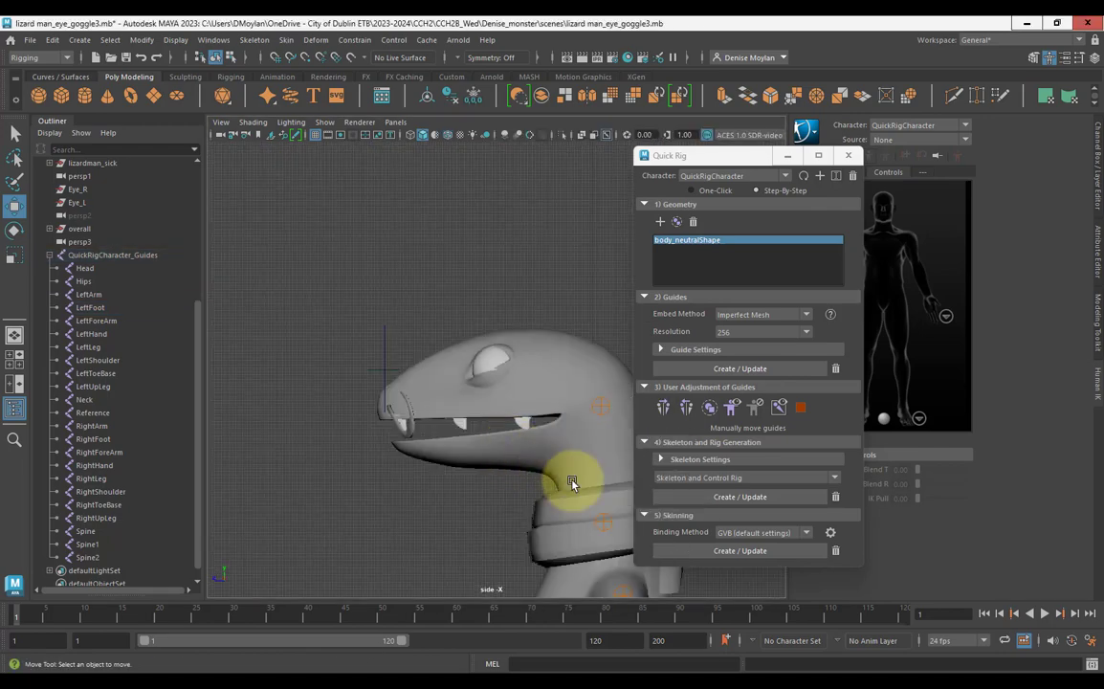
{"action": "middle_click_drag", "start_coordinate": [517, 421], "coordinate": [445, 174], "text": "alt"}
{"action": "middle_click_drag", "start_coordinate": [552, 502], "coordinate": [543, 290], "text": "alt"}
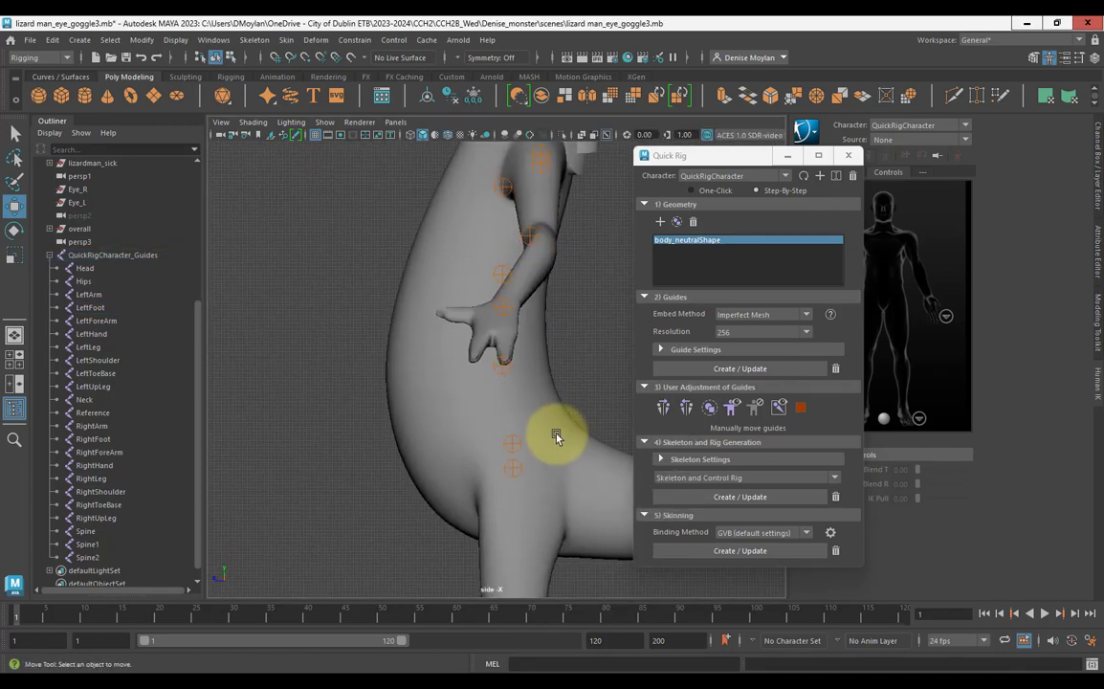
{"action": "scroll", "coordinate": [558, 435], "scroll_direction": "down", "scroll_amount": 3}
{"action": "middle_click_drag", "start_coordinate": [558, 435], "coordinate": [502, 327], "text": "alt"}
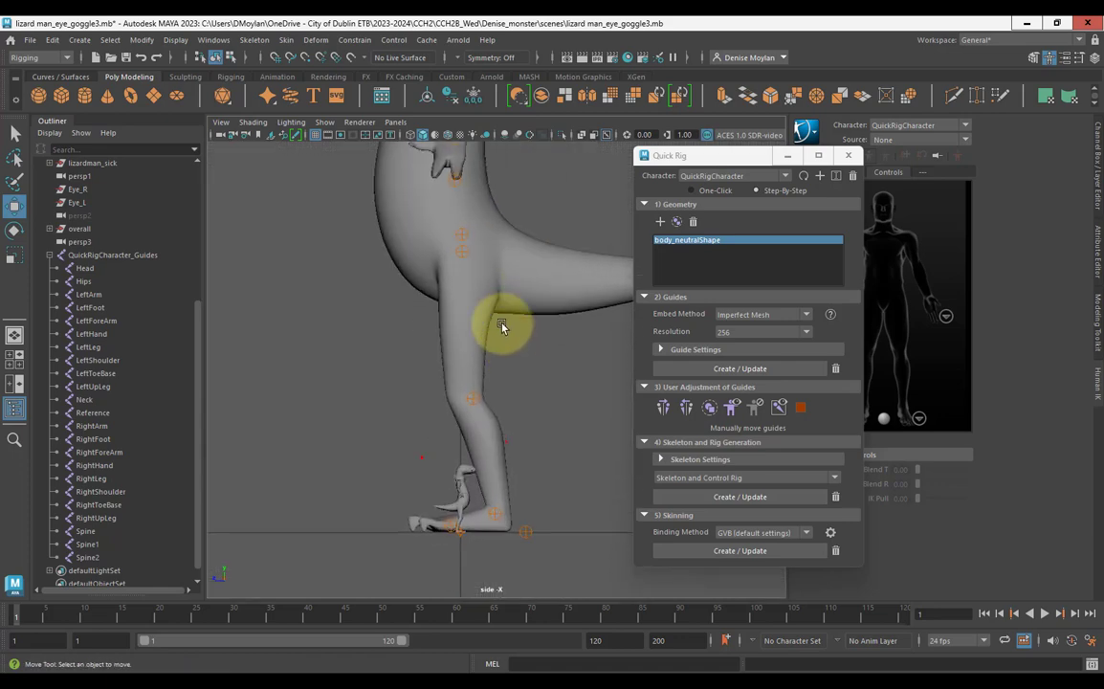
{"action": "left_click", "coordinate": [469, 409]}
{"action": "left_click_drag", "start_coordinate": [451, 414], "coordinate": [416, 408]}
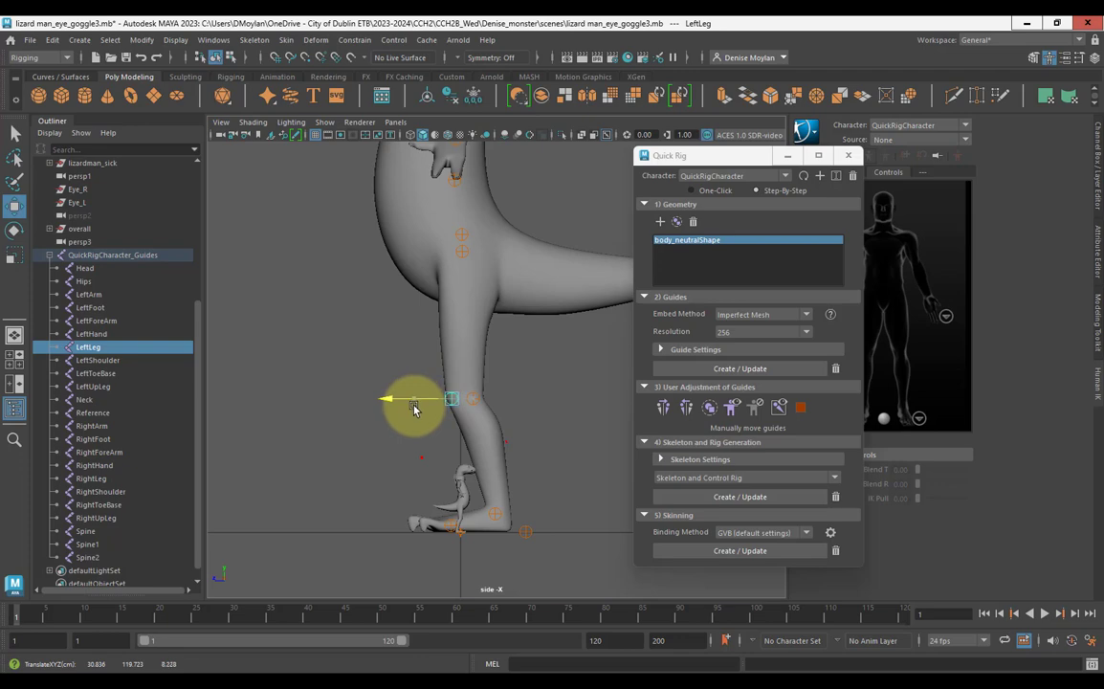
{"action": "left_click_drag", "start_coordinate": [413, 408], "coordinate": [414, 409]}
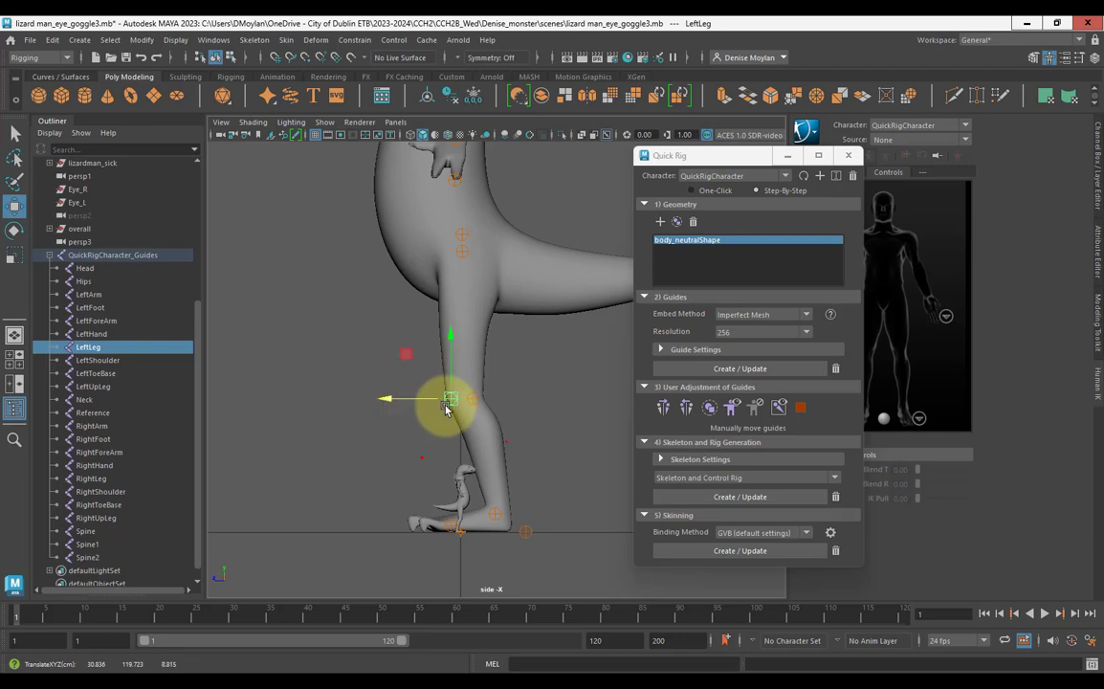
{"action": "left_click", "coordinate": [687, 410]}
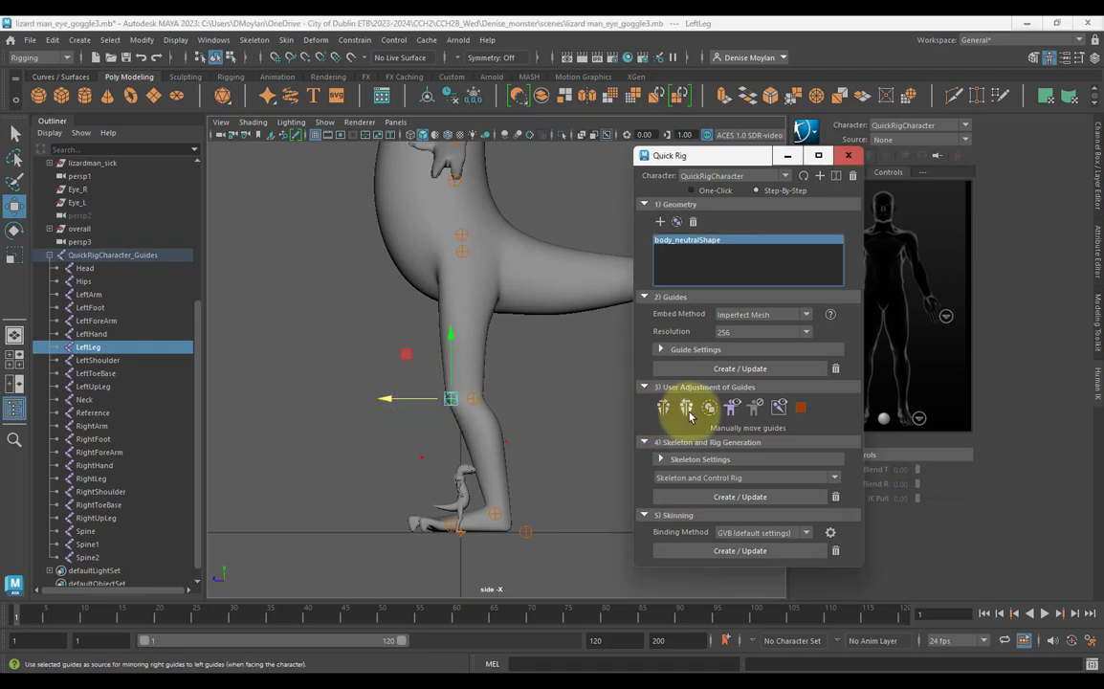
Select the small blend shape lizard meshes at the foot and create a display layer from them named Blends.
{"action": "left_click", "coordinate": [460, 256]}
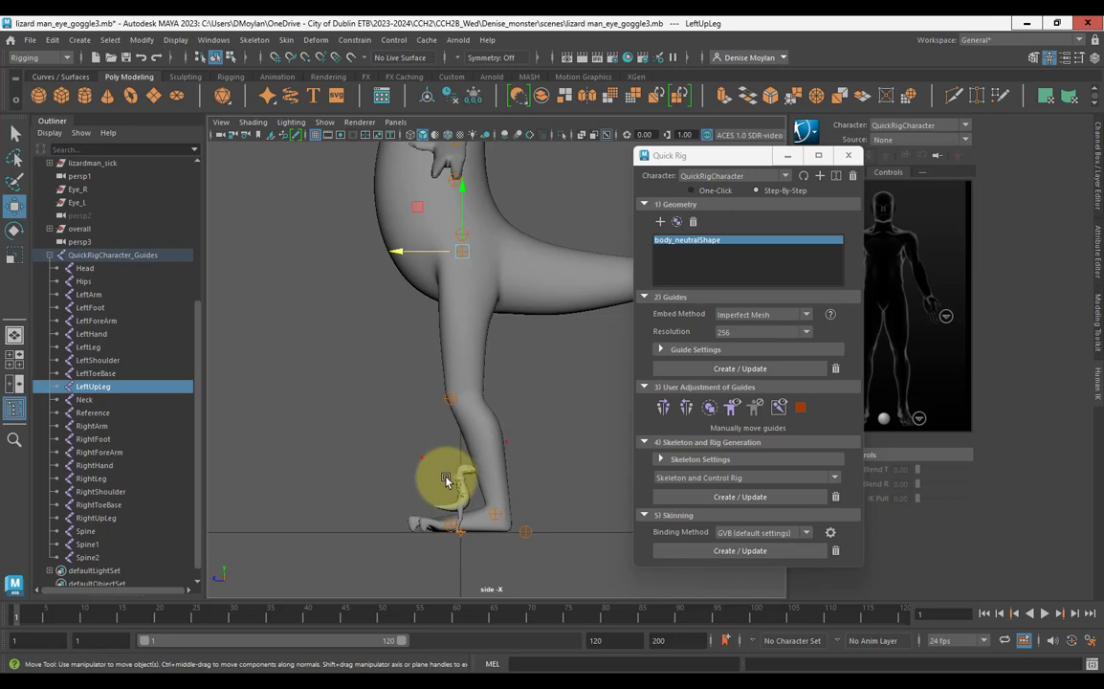
{"action": "left_click_drag", "start_coordinate": [446, 478], "coordinate": [470, 505]}
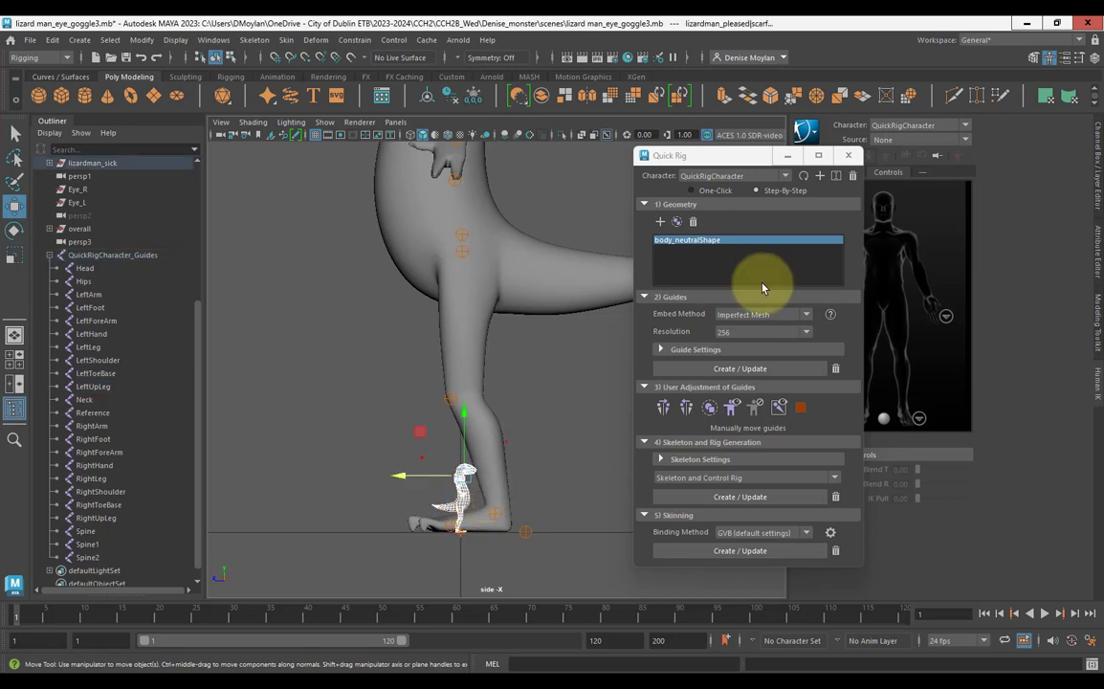
{"action": "left_click_drag", "start_coordinate": [735, 159], "coordinate": [645, 264]}
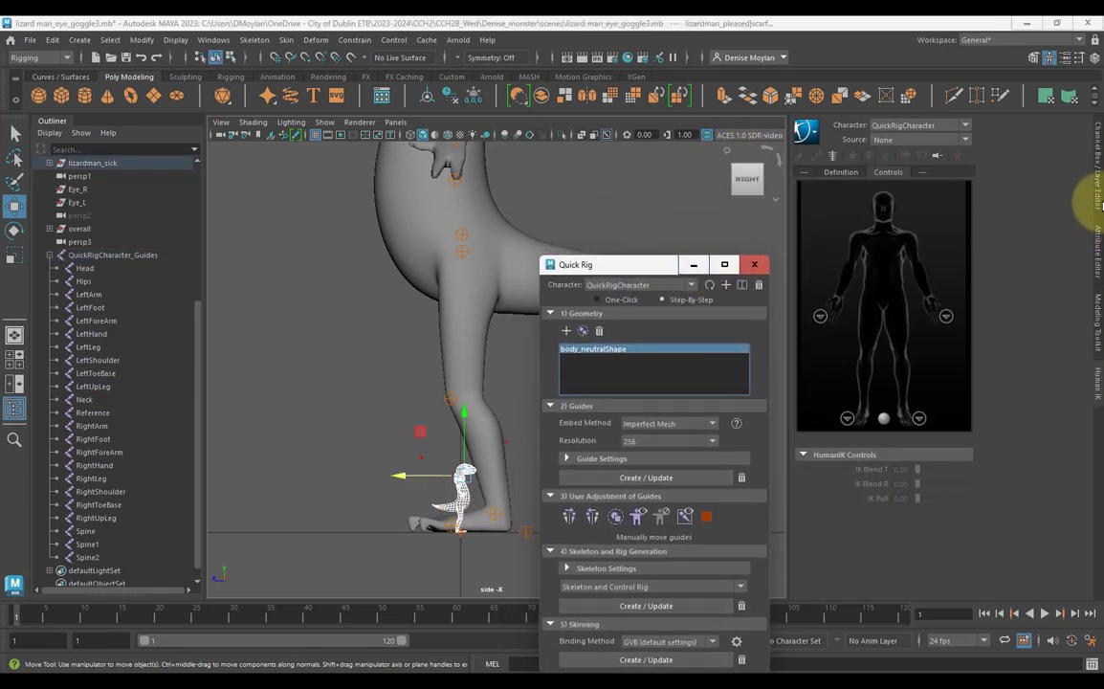
{"action": "left_click", "coordinate": [1098, 205]}
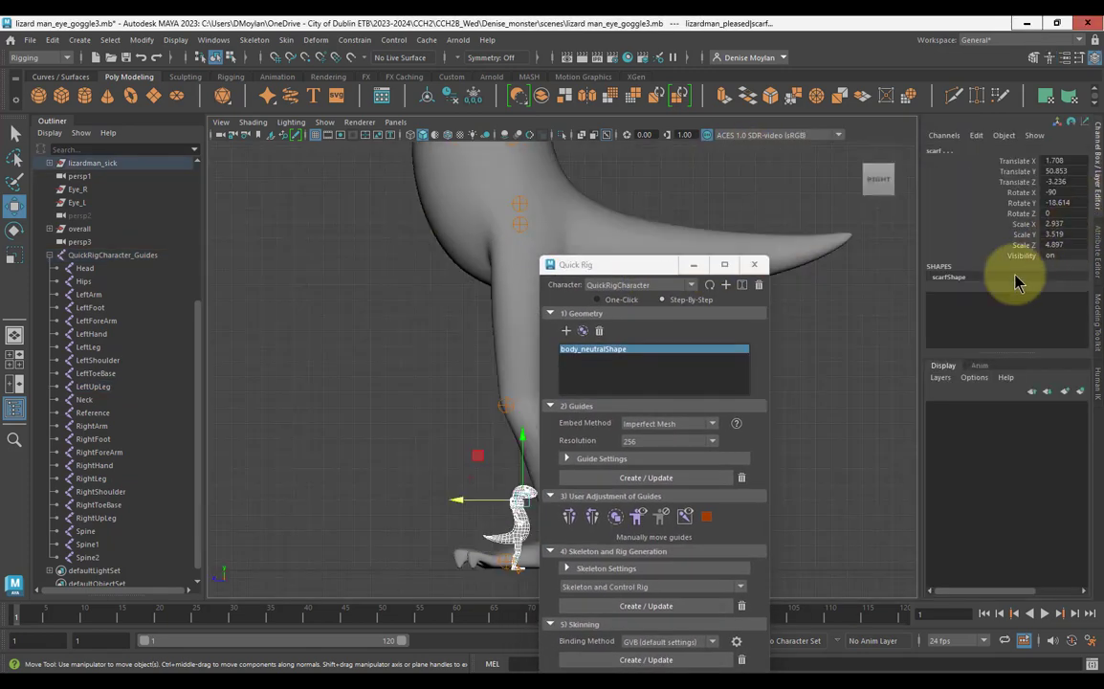
{"action": "left_click", "coordinate": [1080, 395]}
{"action": "left_click", "coordinate": [1014, 412]}
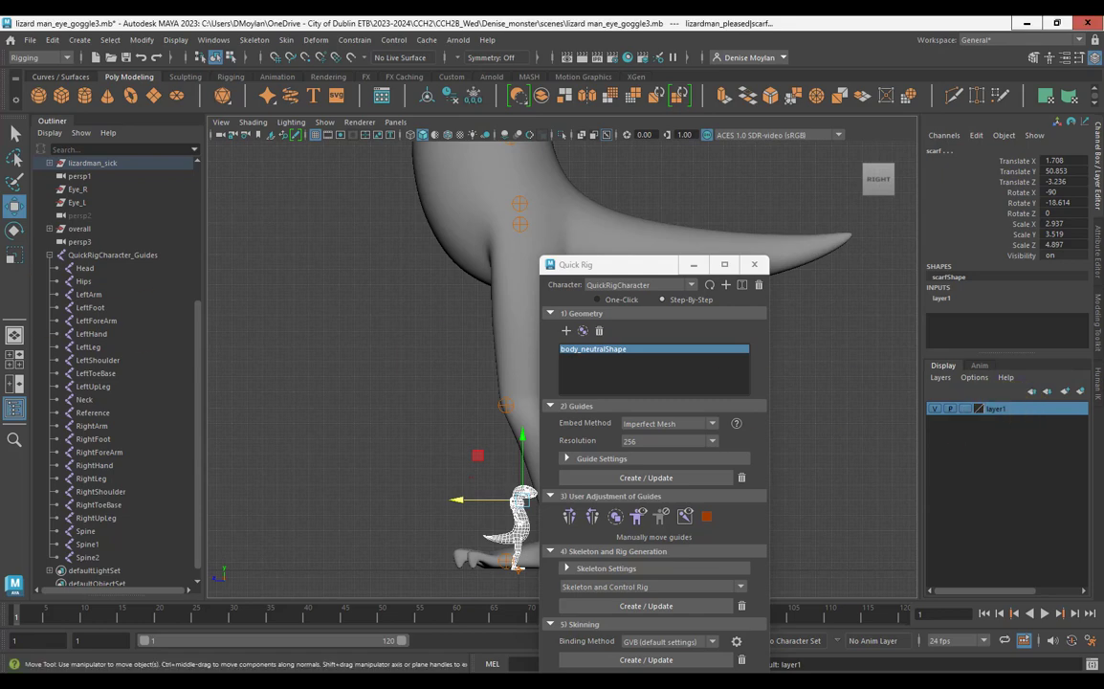
{"action": "left_click_drag", "start_coordinate": [0, 250], "coordinate": [381, 243]}
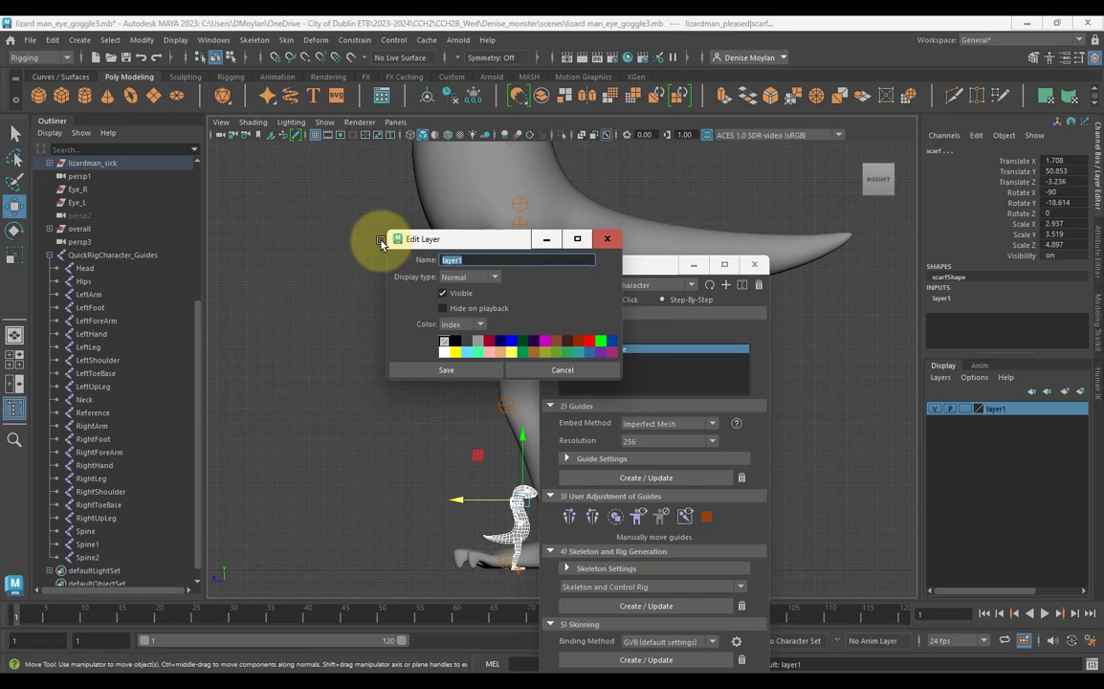
{"action": "type", "text": "Blends"}
{"action": "left_click", "coordinate": [426, 368]}
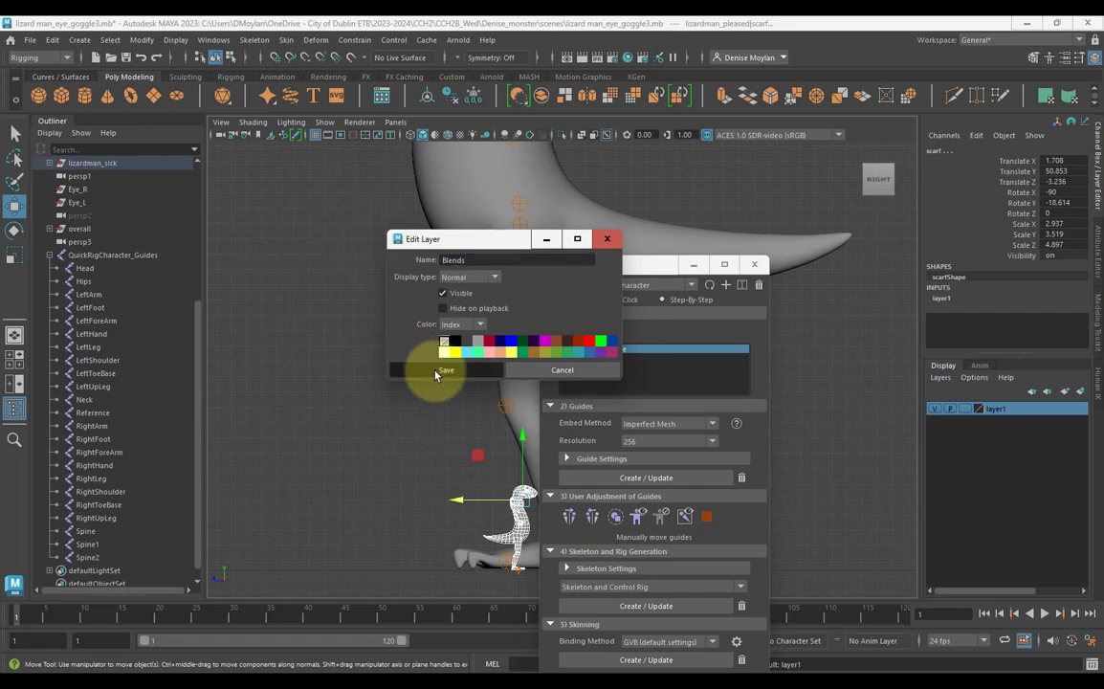
Add the small lizard blend shape groups to the Blends layer and hide that layer.
{"action": "left_click", "coordinate": [513, 512]}
{"action": "key", "text": "Up"}
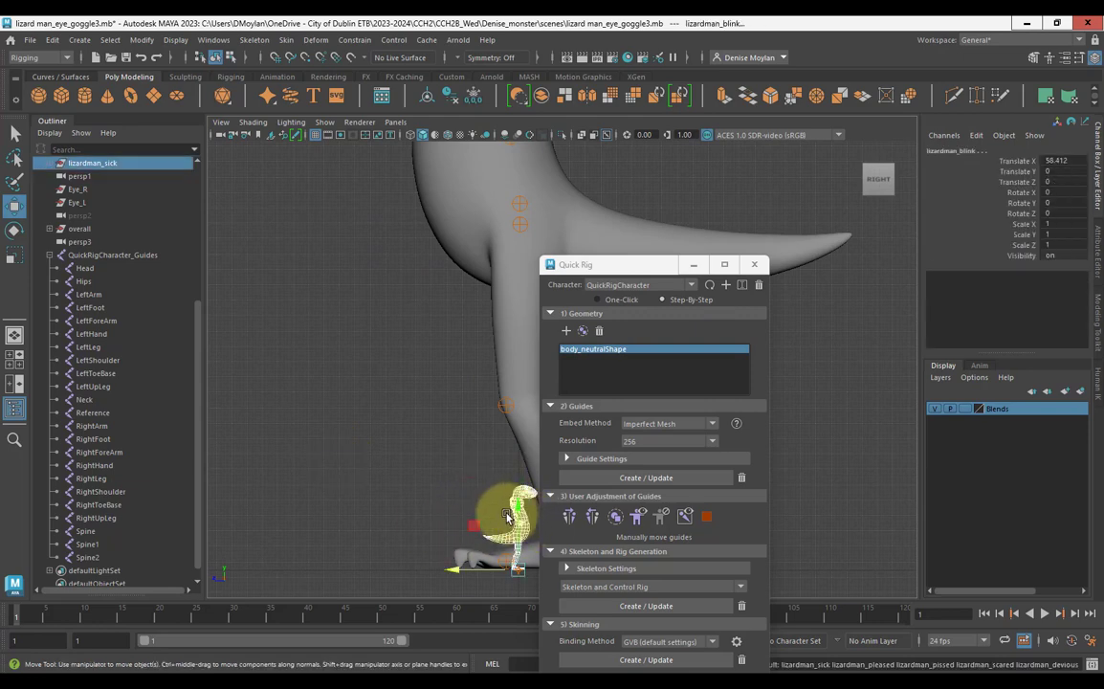
{"action": "right_click", "coordinate": [1023, 416]}
{"action": "left_click", "coordinate": [1019, 427]}
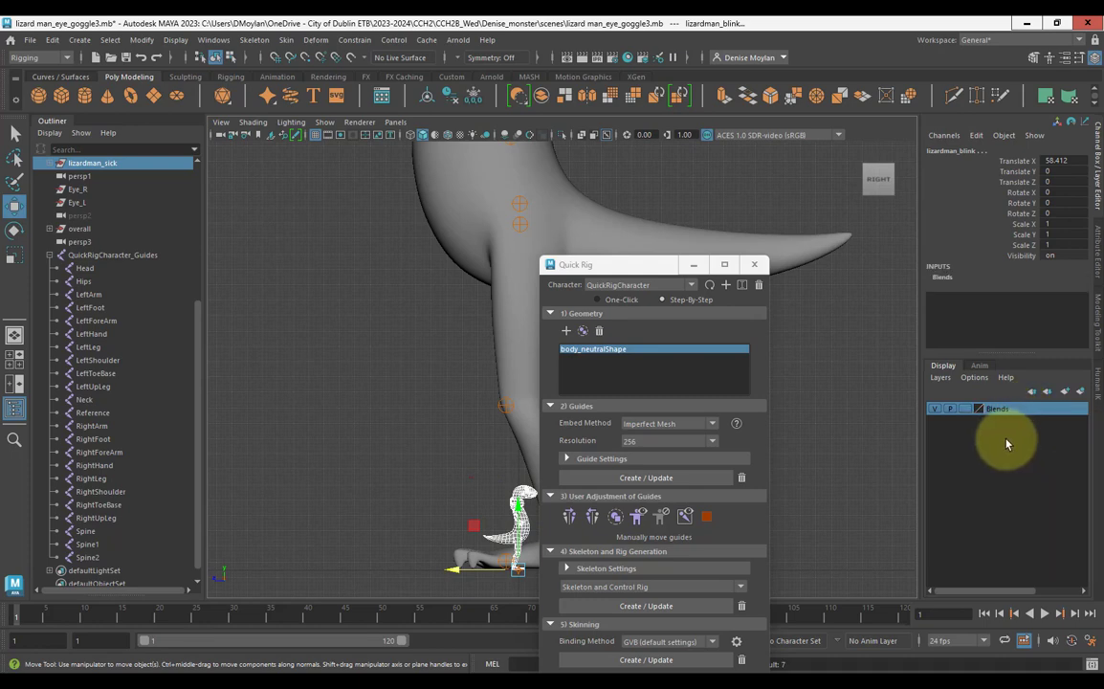
{"action": "left_click", "coordinate": [933, 410]}
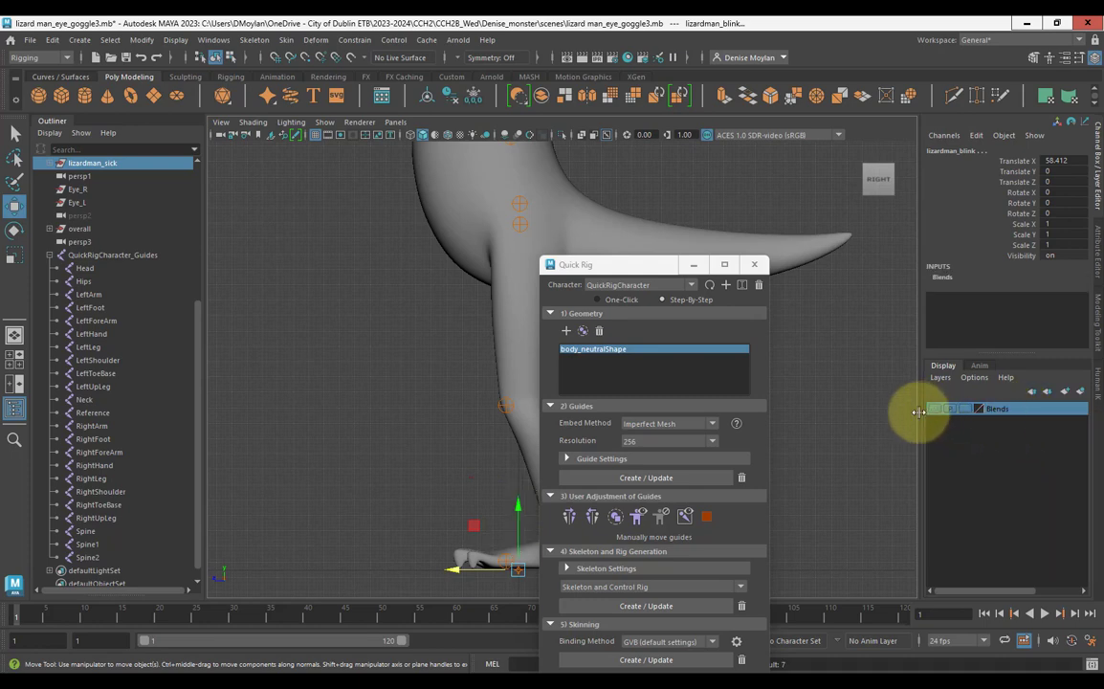
{"action": "left_click", "coordinate": [397, 457]}
Raise the LeftFoot guide in the ankle to about 24 cm in Y, undo its backward shift, and mirror it to the right foot.
{"action": "left_click_drag", "start_coordinate": [636, 270], "coordinate": [799, 359]}
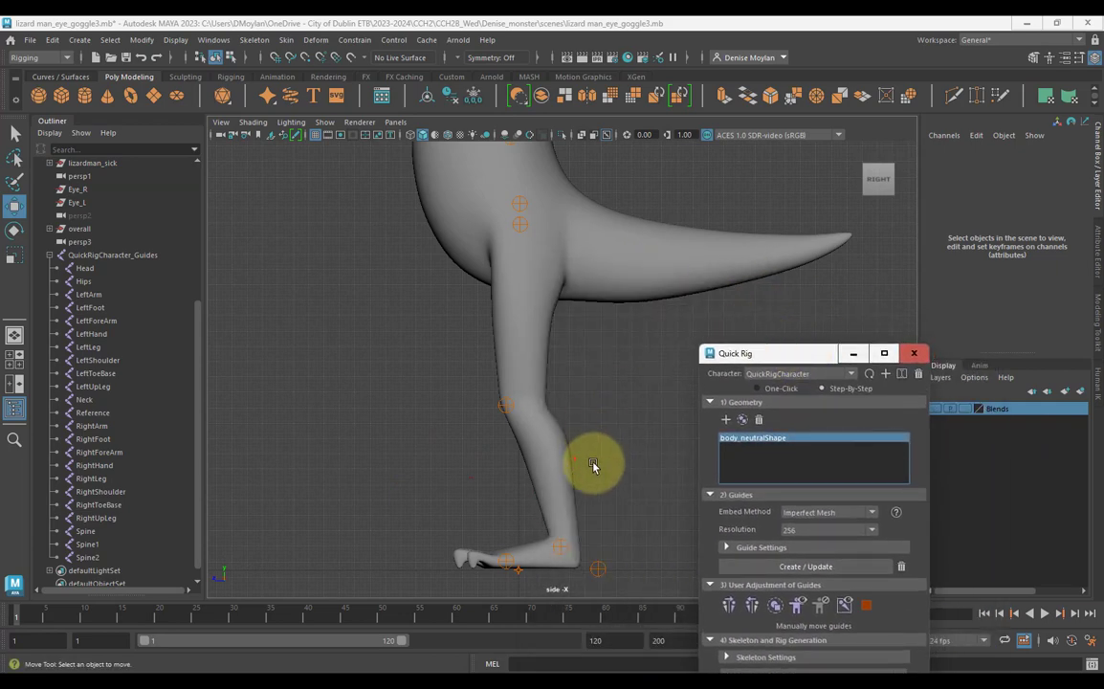
{"action": "left_click", "coordinate": [564, 550]}
{"action": "left_click_drag", "start_coordinate": [569, 557], "coordinate": [545, 538]}
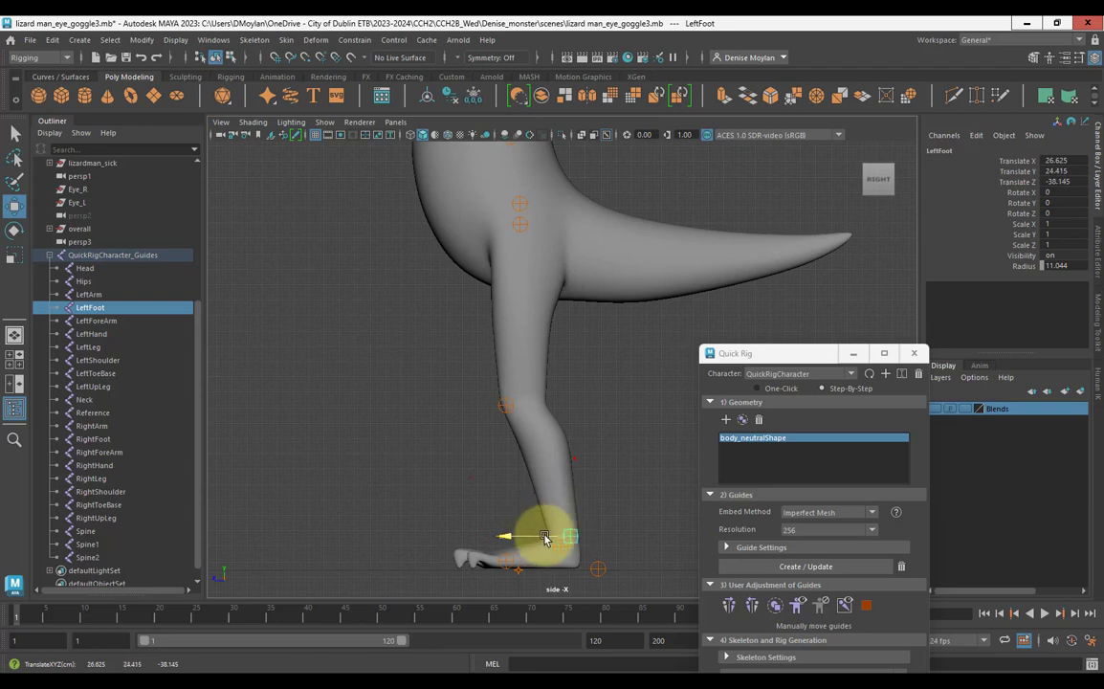
{"action": "key", "text": "ctrl+z"}
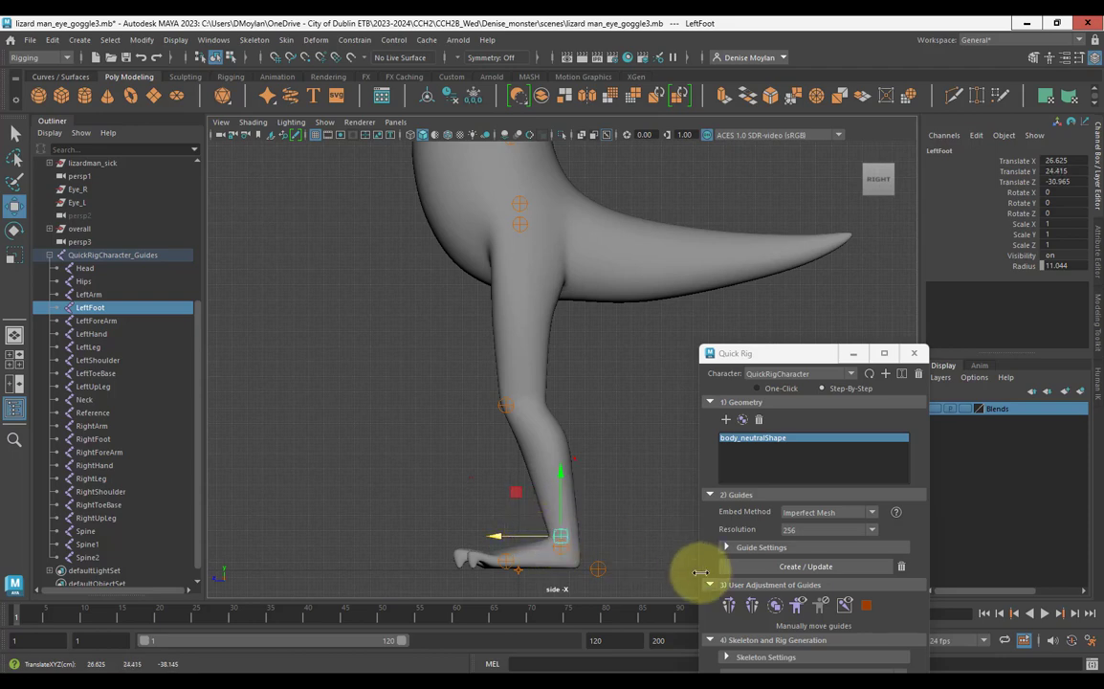
{"action": "left_click", "coordinate": [752, 610]}
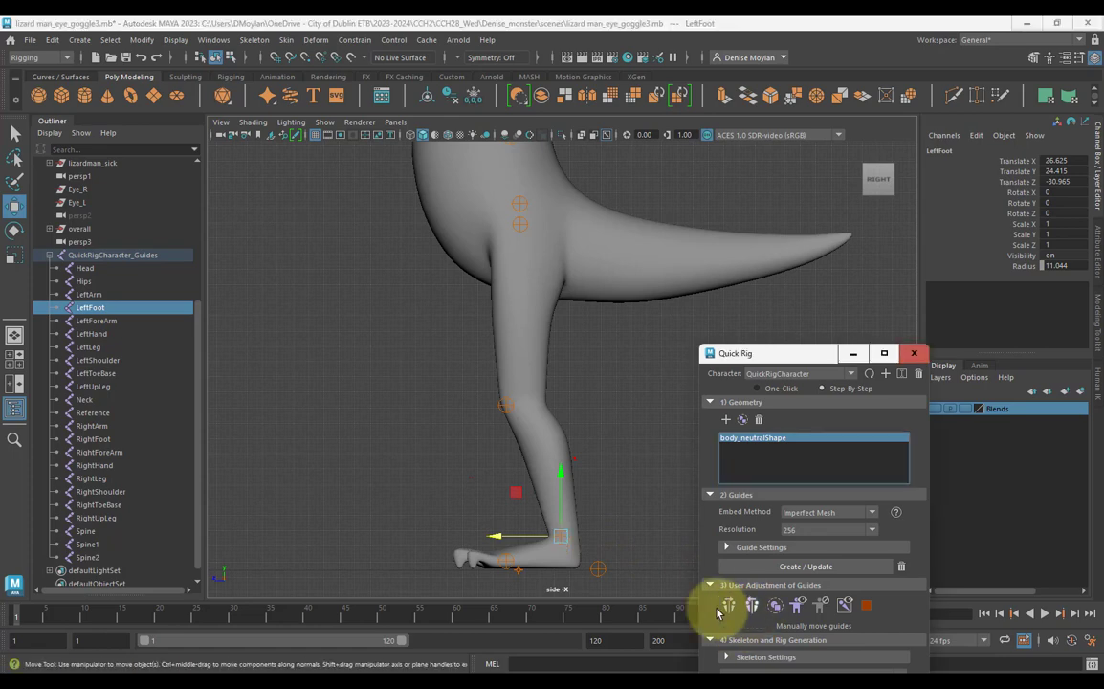
Move the LeftToeBase guide forward to the toe tips, about 50 cm in Z, and mirror it to the right foot.
{"action": "left_click", "coordinate": [492, 567]}
{"action": "left_click_drag", "start_coordinate": [480, 572], "coordinate": [412, 572]}
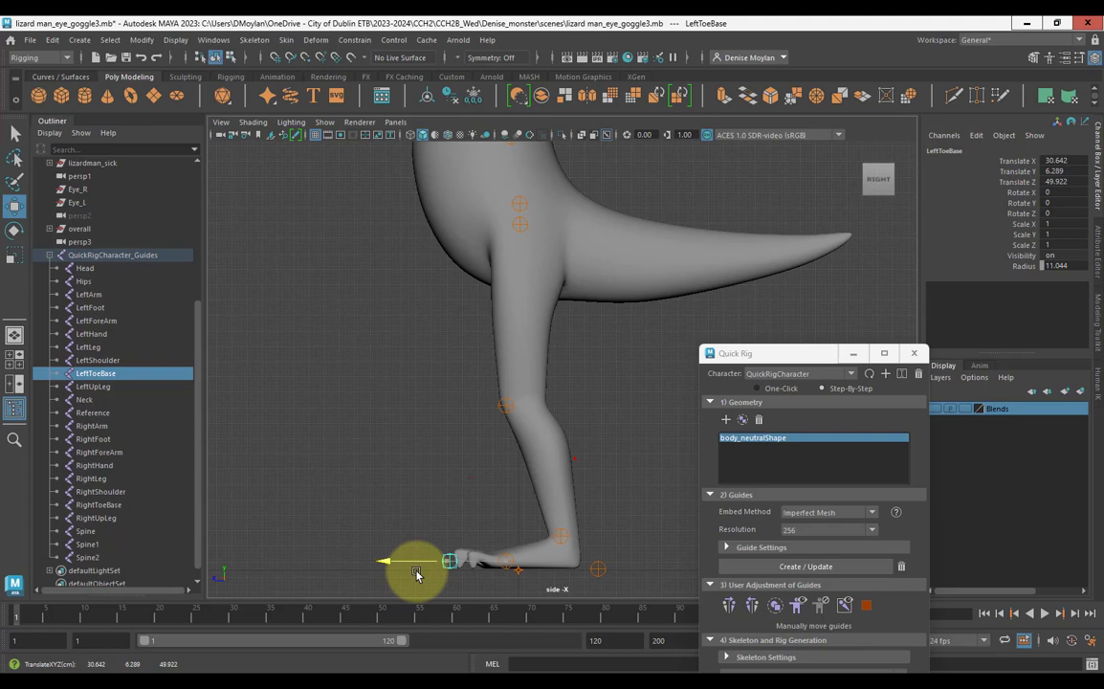
{"action": "left_click", "coordinate": [752, 607]}
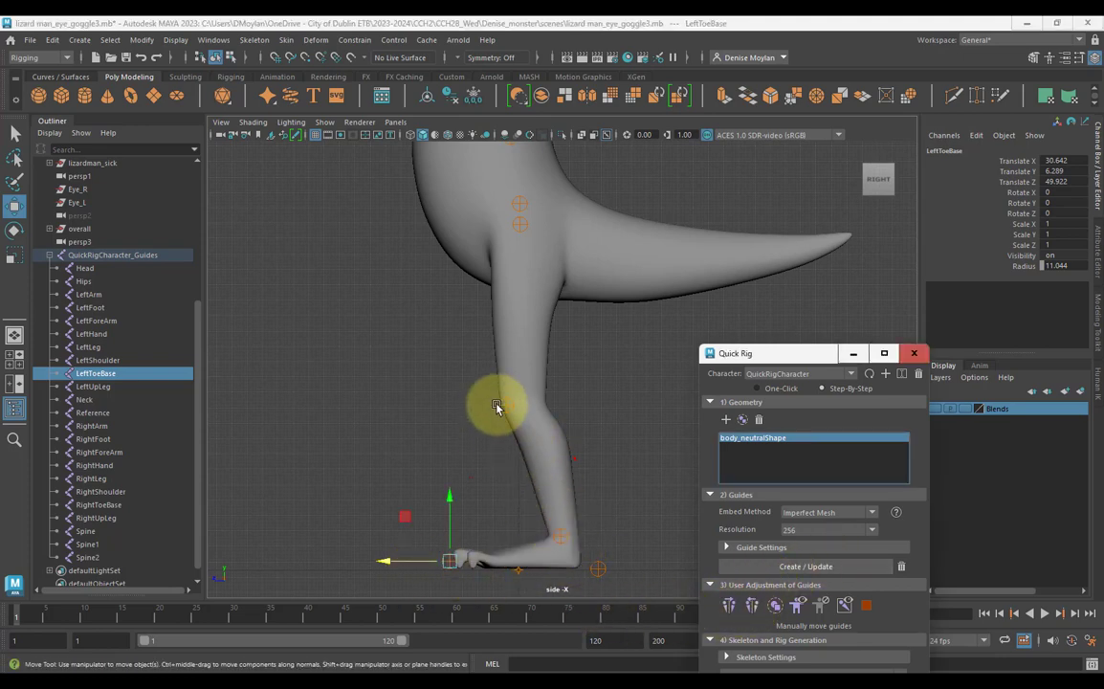
{"action": "left_click", "coordinate": [598, 570]}
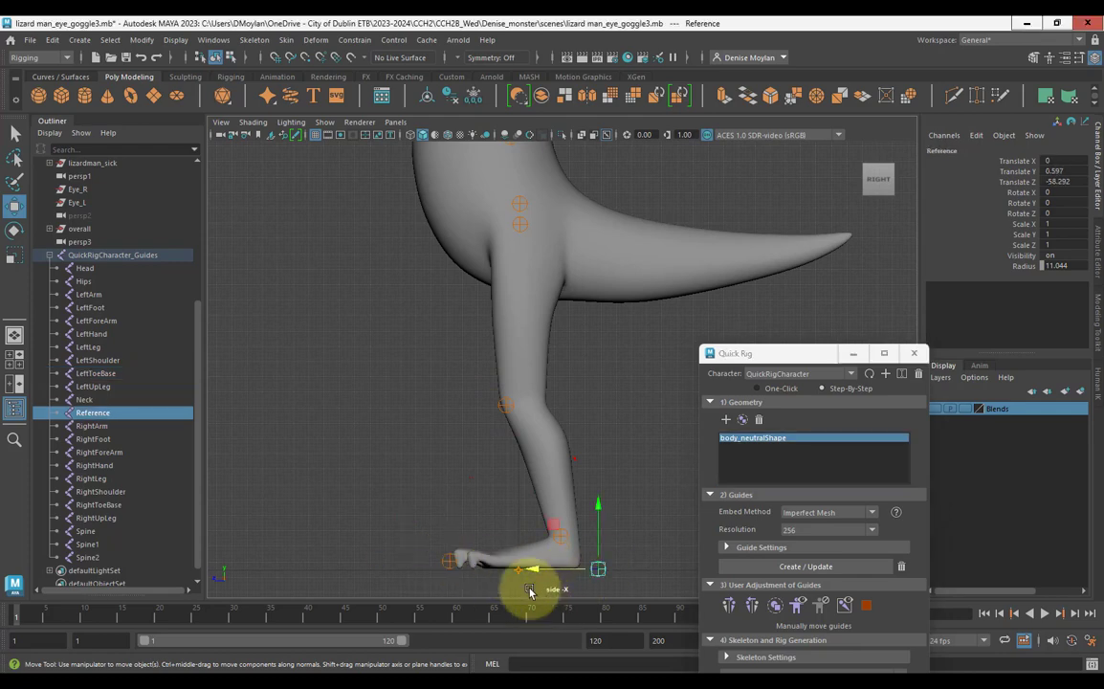
{"action": "key", "text": "Up"}
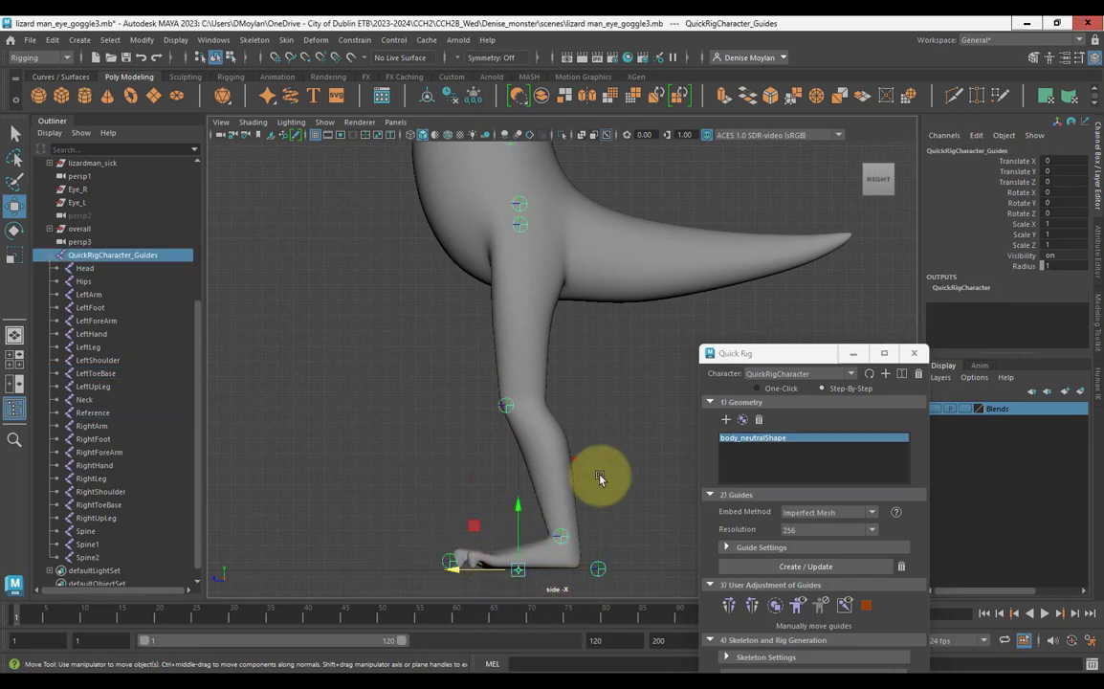
{"action": "left_click", "coordinate": [600, 478]}
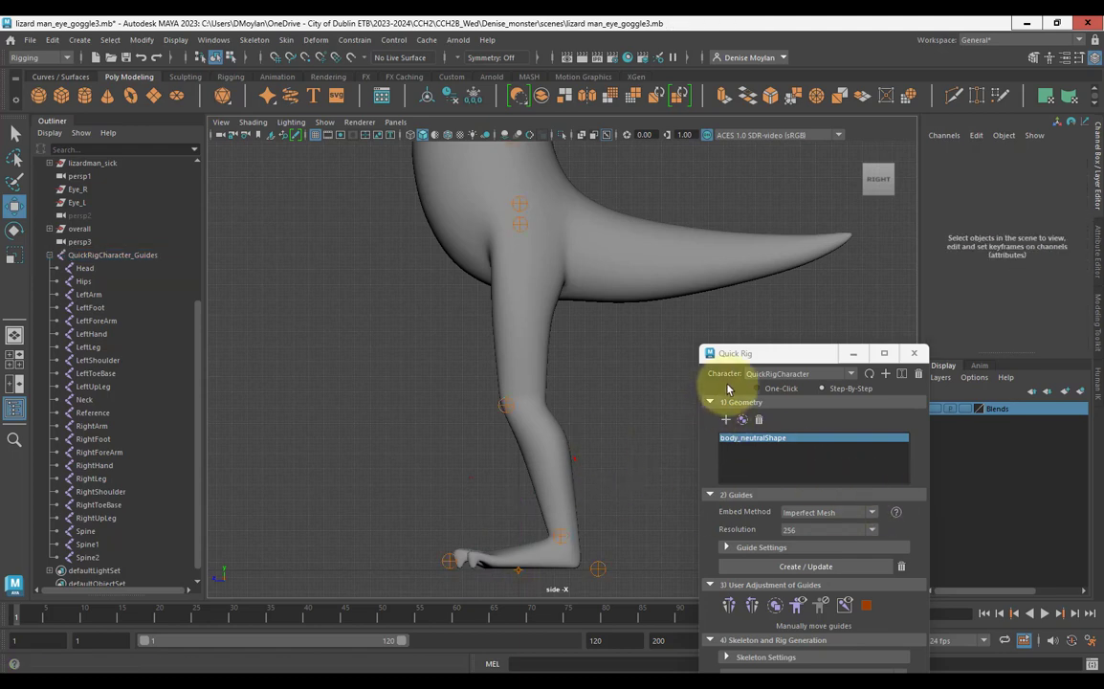
Check the spine and neck guides in the side view, and move the Head guide forward to about 13 cm in Z.
{"action": "middle_click_drag", "start_coordinate": [613, 421], "coordinate": [585, 593], "text": "alt"}
{"action": "scroll", "coordinate": [552, 427], "scroll_direction": "down", "scroll_amount": 1}
{"action": "middle_click_drag", "start_coordinate": [552, 422], "coordinate": [583, 424], "text": "alt"}
{"action": "scroll", "coordinate": [562, 436], "scroll_direction": "up", "scroll_amount": 1}
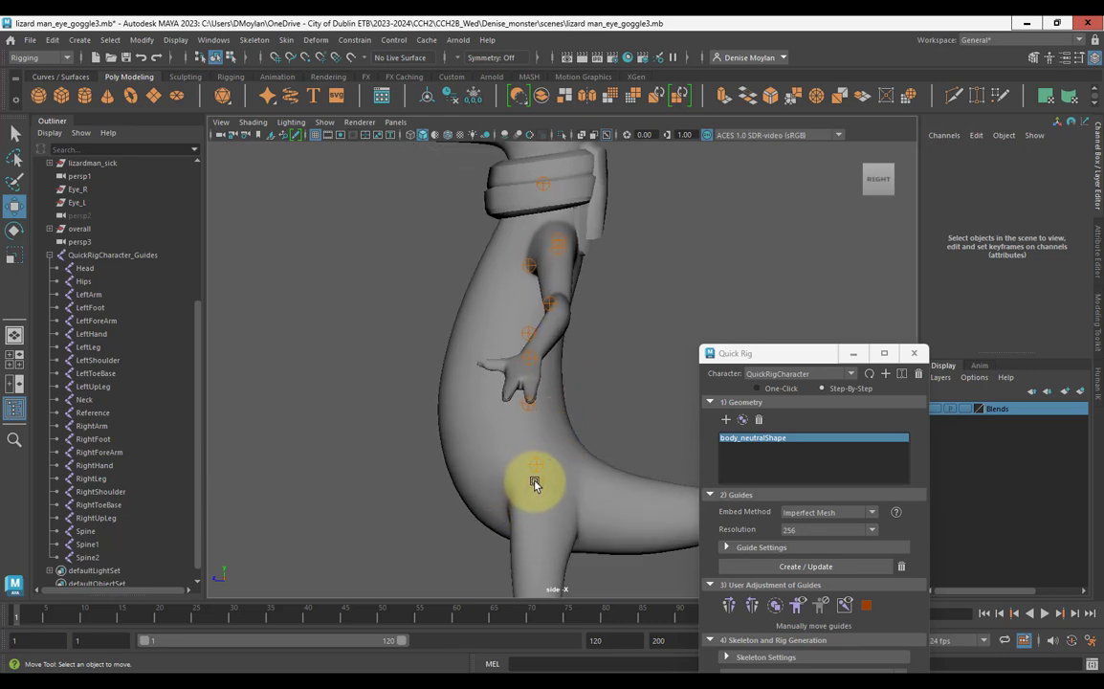
{"action": "left_click", "coordinate": [521, 398]}
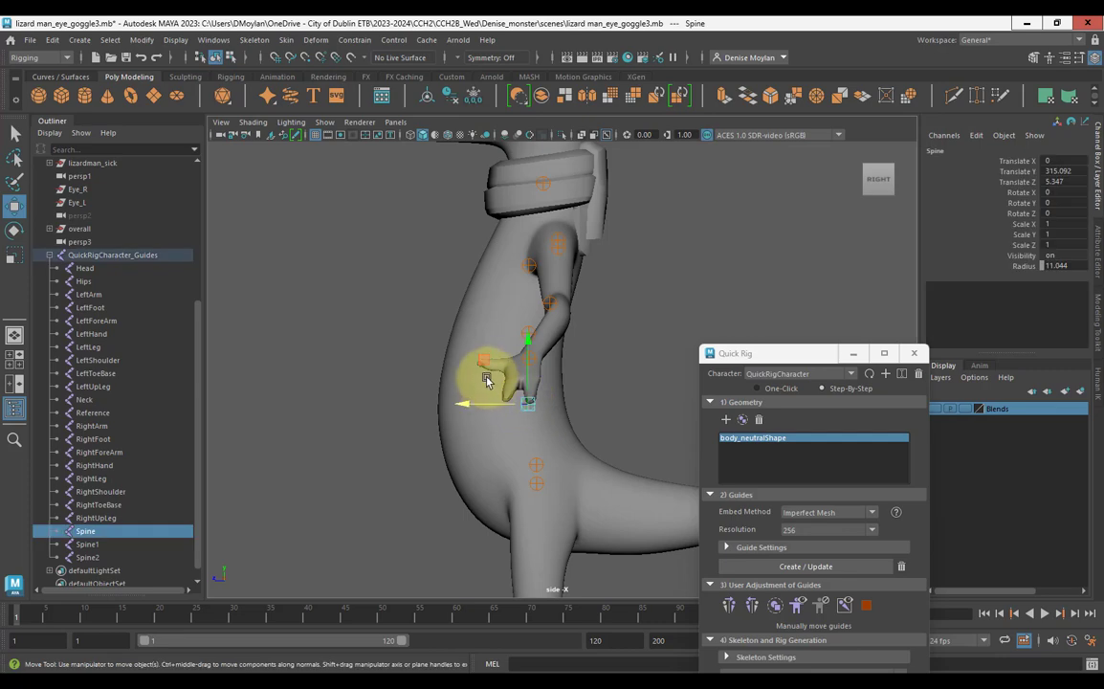
{"action": "middle_click_drag", "start_coordinate": [517, 344], "coordinate": [525, 461], "text": "alt"}
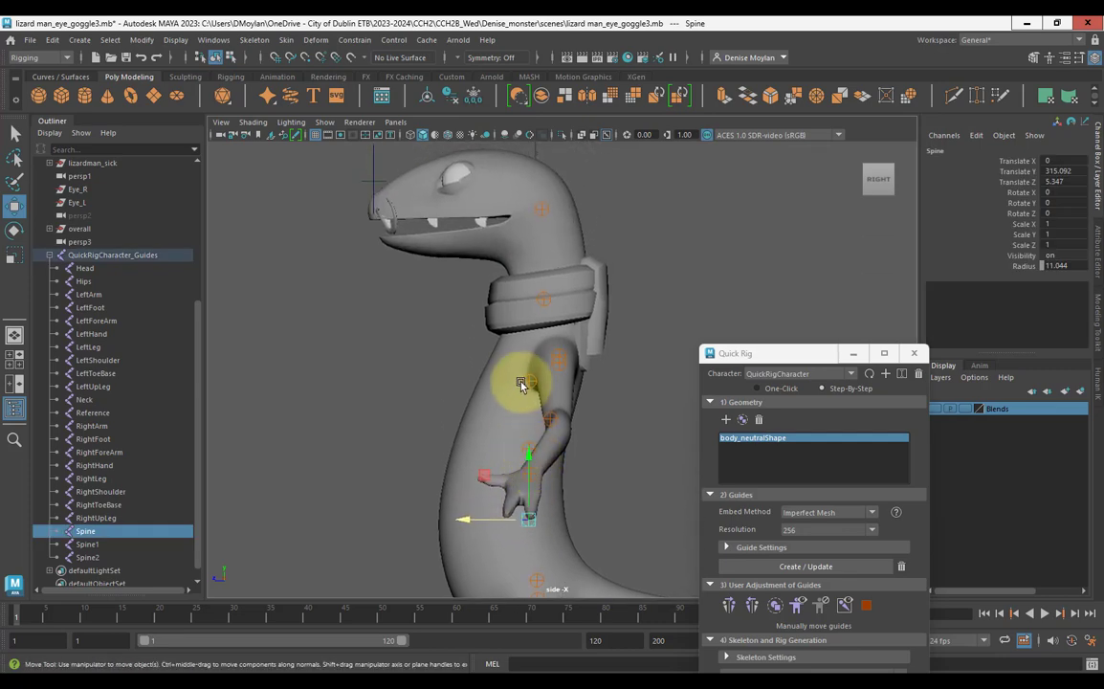
{"action": "left_click", "coordinate": [521, 384]}
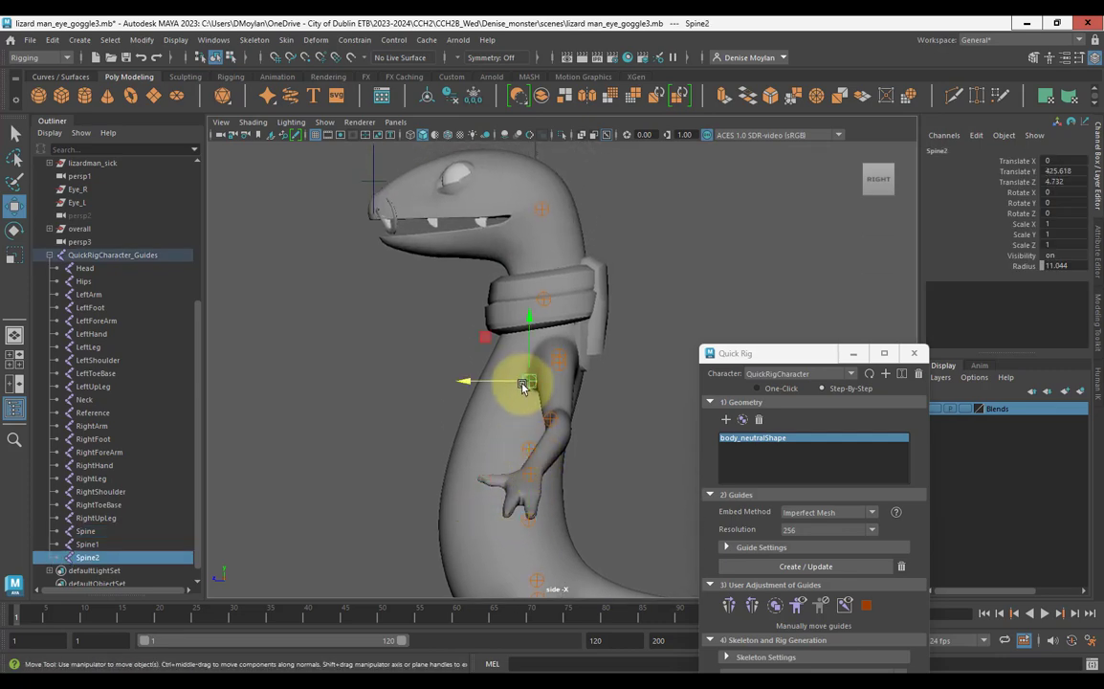
{"action": "left_click", "coordinate": [540, 301]}
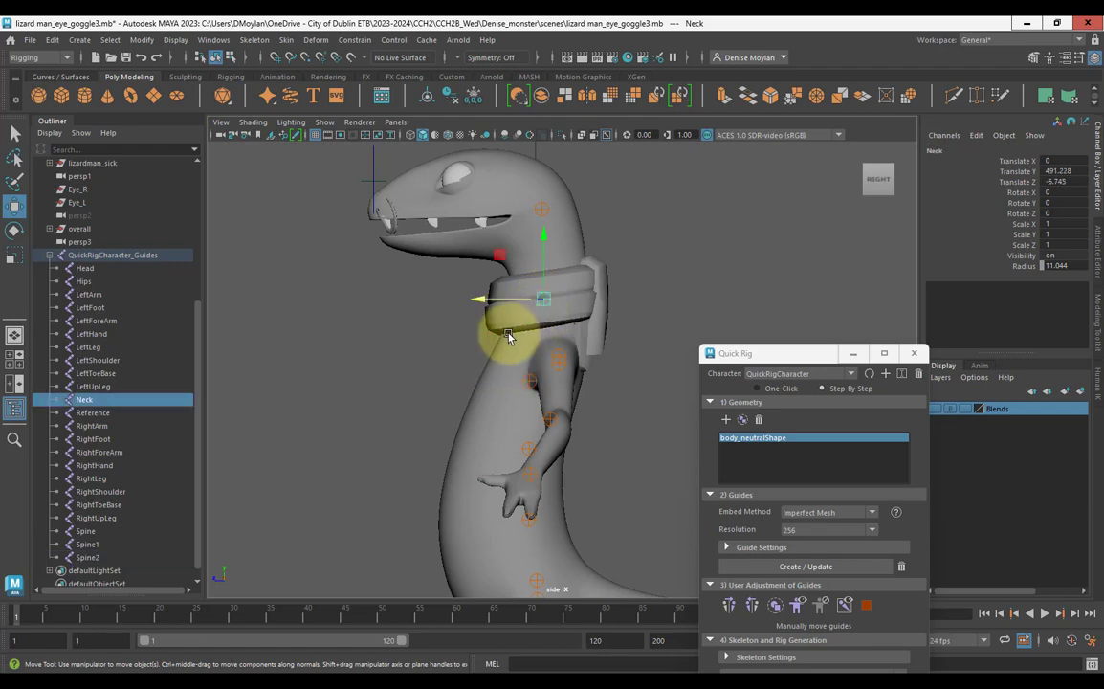
{"action": "left_click", "coordinate": [537, 207]}
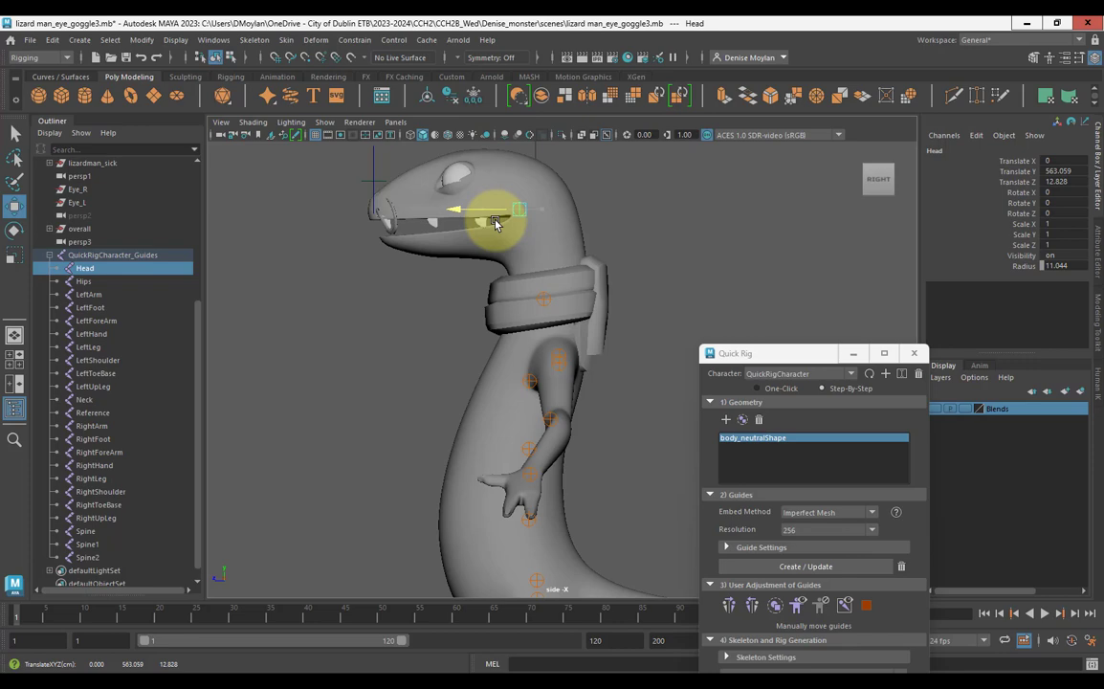
{"action": "left_click", "coordinate": [611, 444]}
In the top view, shift the LeftForeArm guide back inside the arm to about -19.4 cm in Z.
{"action": "key", "text": "space"}
{"action": "scroll", "coordinate": [427, 317], "scroll_direction": "up", "scroll_amount": 5}
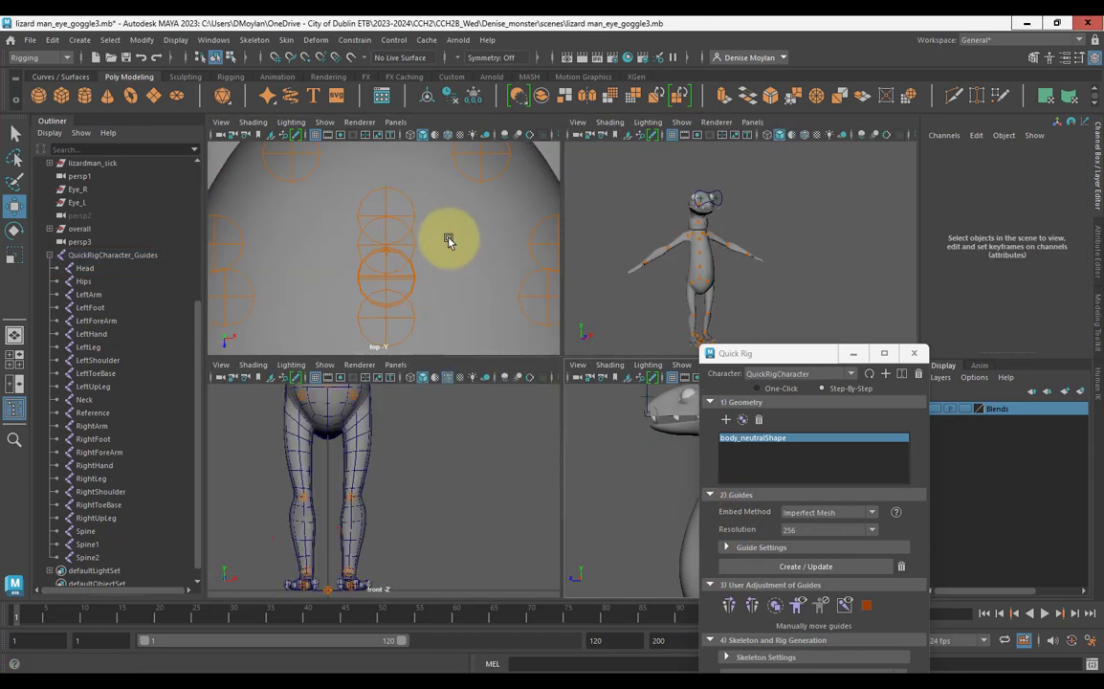
{"action": "key", "text": "space"}
{"action": "scroll", "coordinate": [555, 433], "scroll_direction": "down", "scroll_amount": 6}
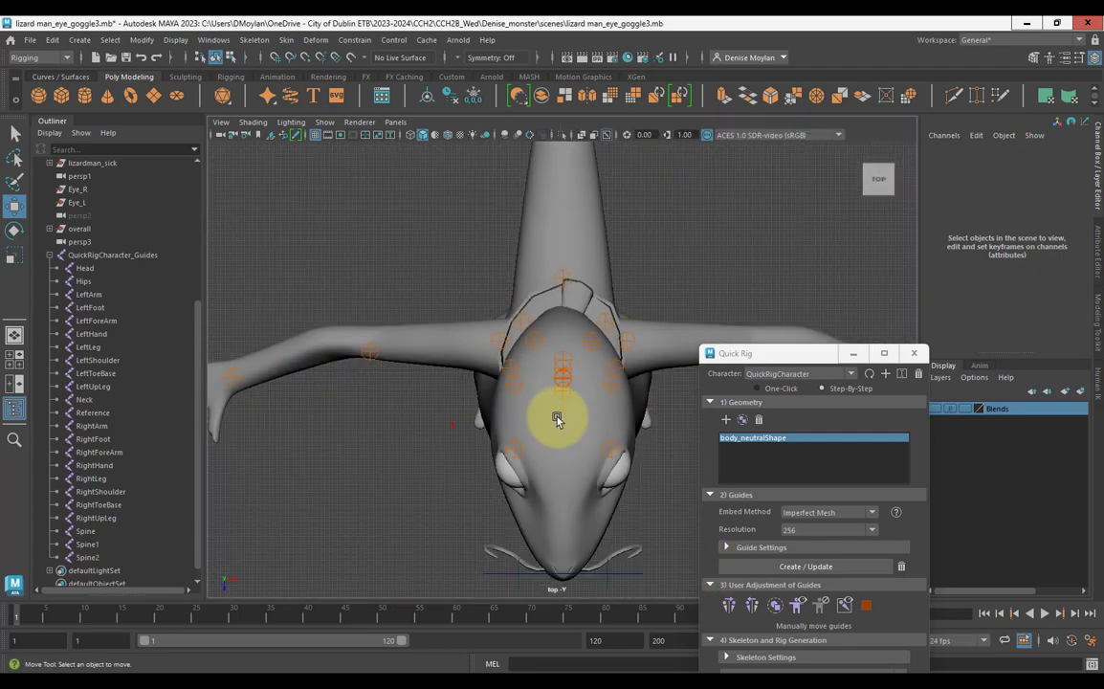
{"action": "middle_click_drag", "start_coordinate": [555, 444], "coordinate": [419, 403], "text": "alt"}
{"action": "scroll", "coordinate": [512, 294], "scroll_direction": "up", "scroll_amount": 1}
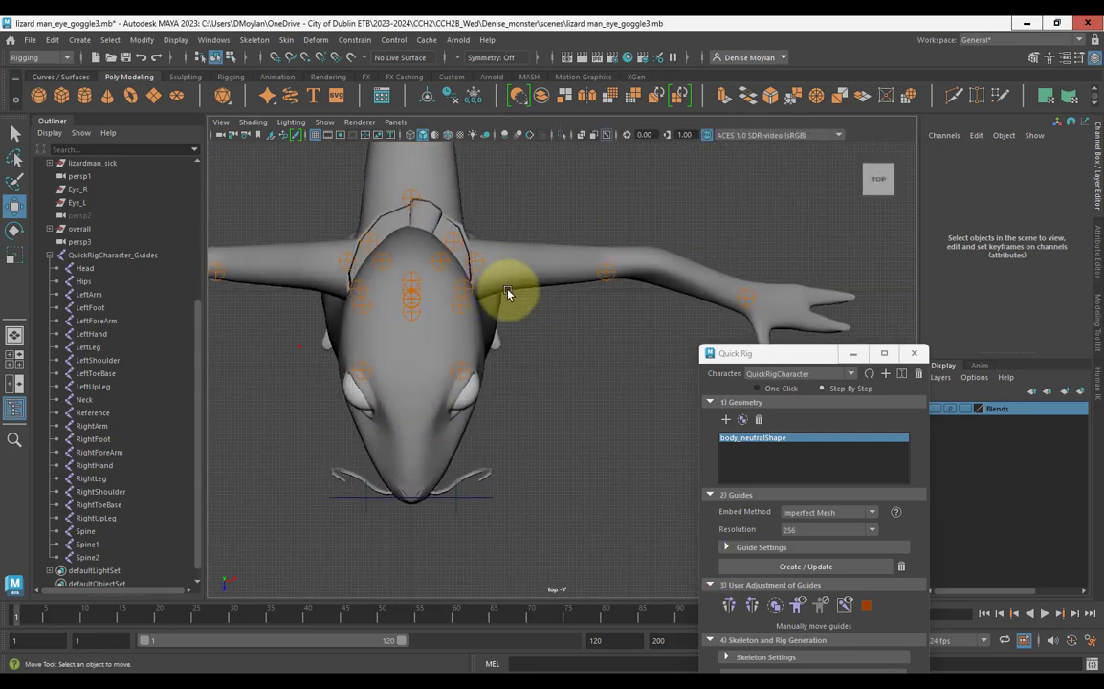
{"action": "left_click", "coordinate": [606, 274]}
{"action": "mouse_move", "coordinate": [605, 277]}
{"action": "left_mouse_down"}
{"action": "mouse_move", "coordinate": [606, 310]}
{"action": "mouse_move", "coordinate": [606, 298]}
{"action": "left_mouse_up"}
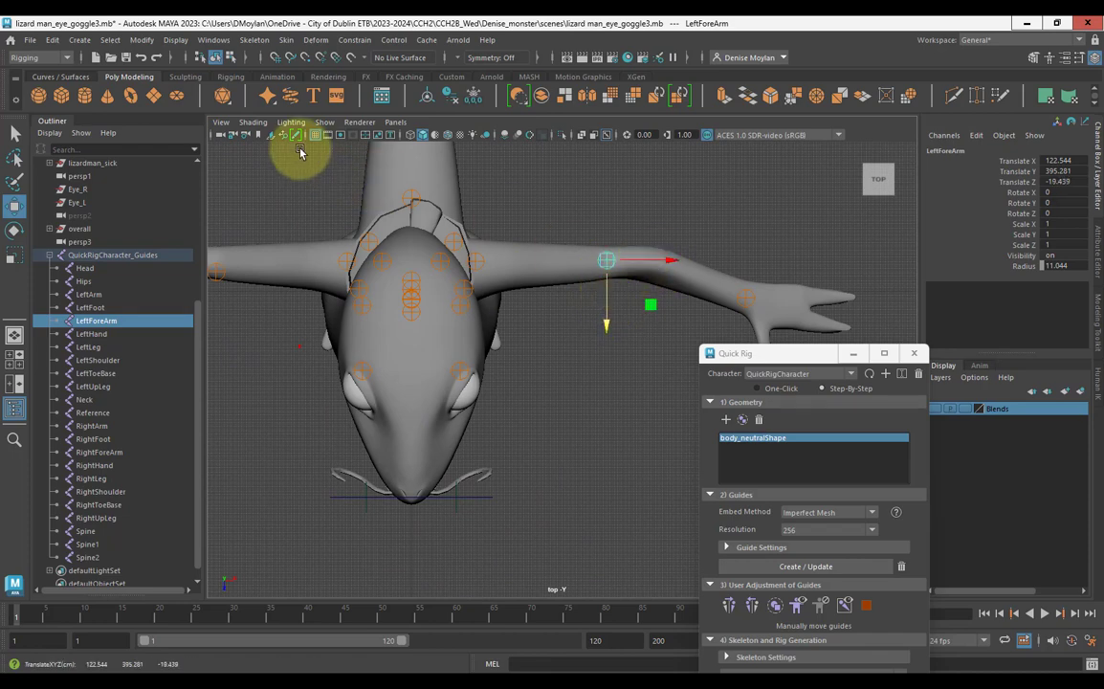
Turn on Wireframe on Shaded in the top view and mirror the LeftForeArm guide to the right arm.
{"action": "left_click", "coordinate": [252, 123]}
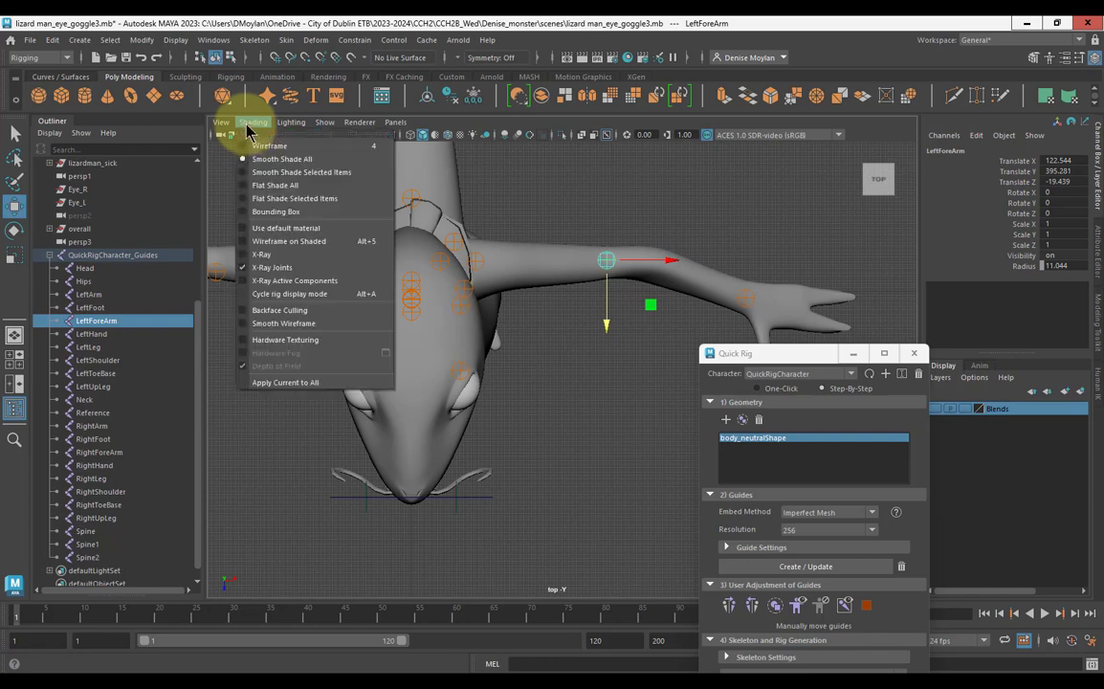
{"action": "left_click", "coordinate": [281, 243]}
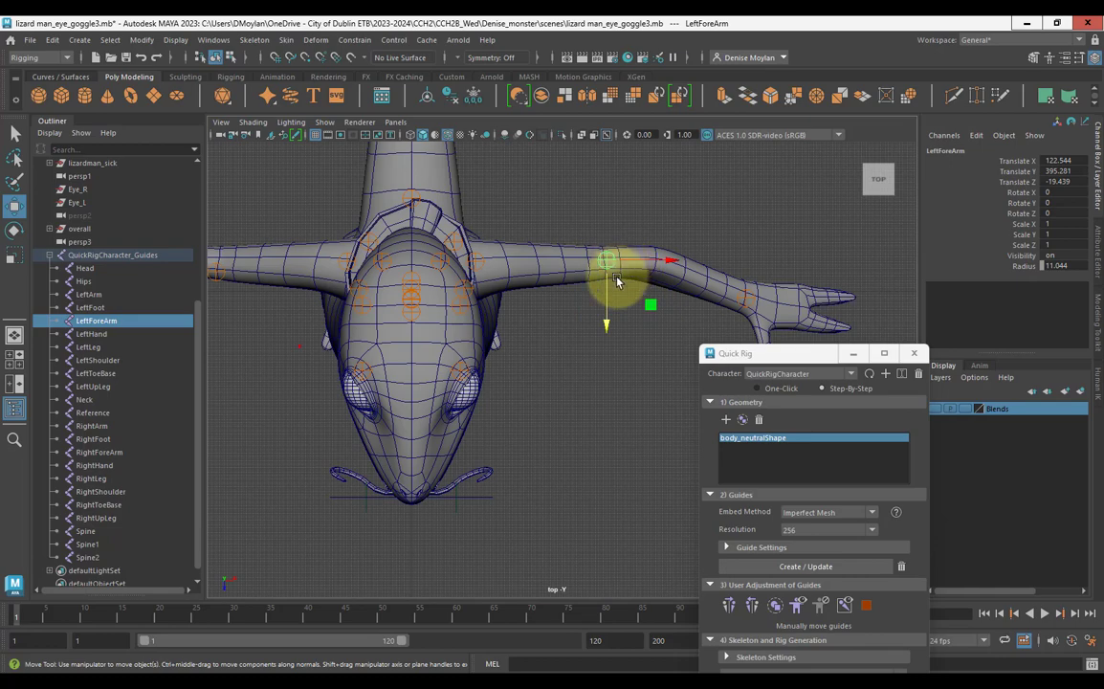
{"action": "middle_click_drag", "start_coordinate": [542, 399], "coordinate": [753, 591], "text": "alt"}
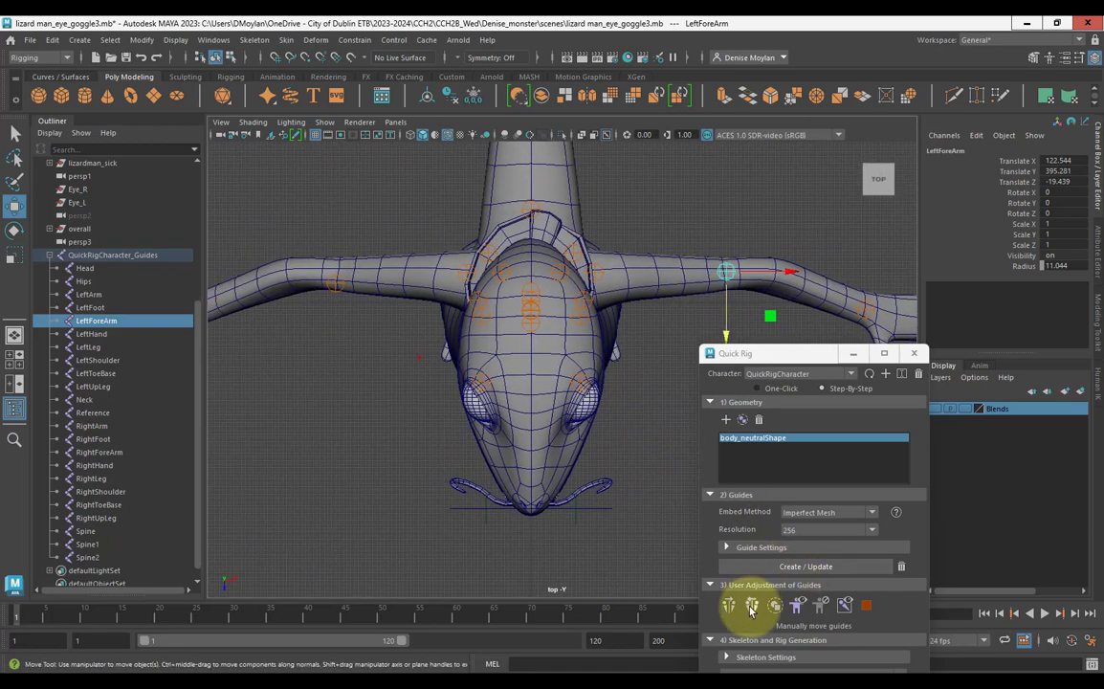
{"action": "left_click", "coordinate": [752, 605]}
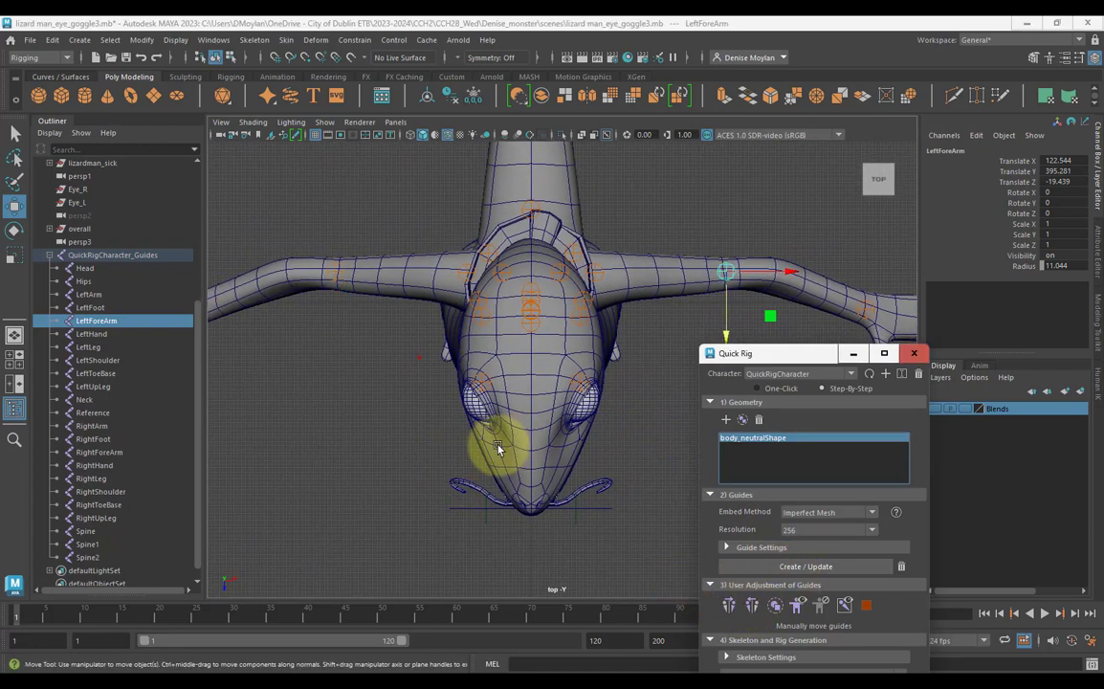
Reposition the Quick Rig window to reveal its skeleton and skinning sections, and return to the perspective view.
{"action": "scroll", "coordinate": [492, 442], "scroll_direction": "down", "scroll_amount": 2}
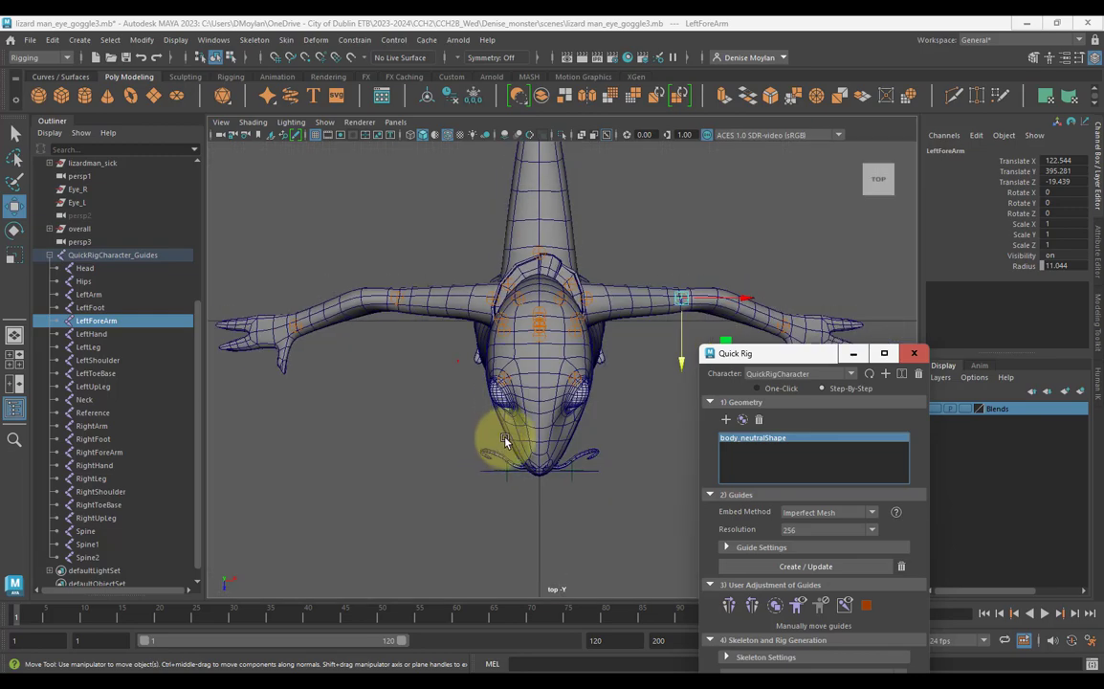
{"action": "middle_click_drag", "start_coordinate": [543, 415], "coordinate": [525, 553], "text": "alt"}
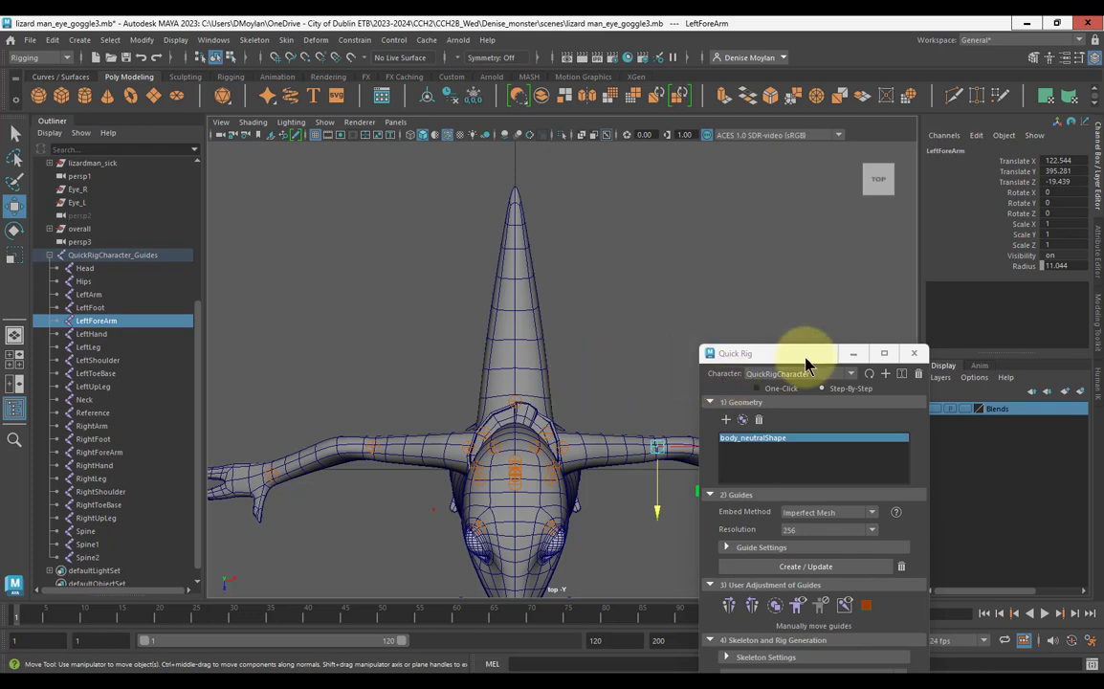
{"action": "left_click_drag", "start_coordinate": [806, 356], "coordinate": [797, 202]}
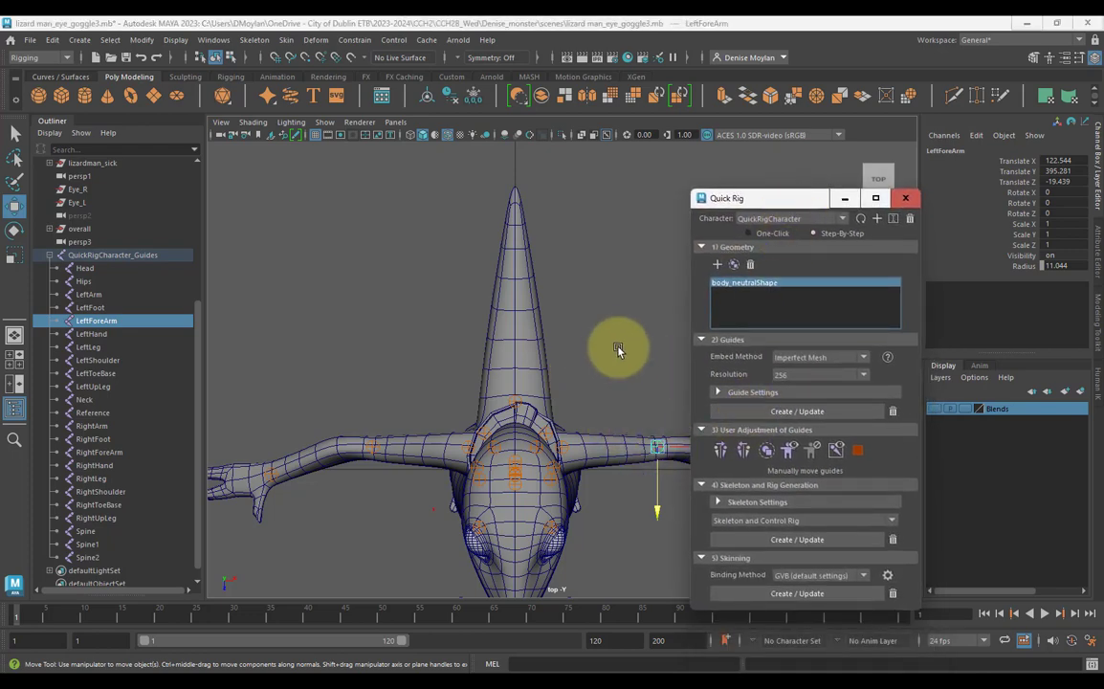
{"action": "left_click", "coordinate": [608, 312]}
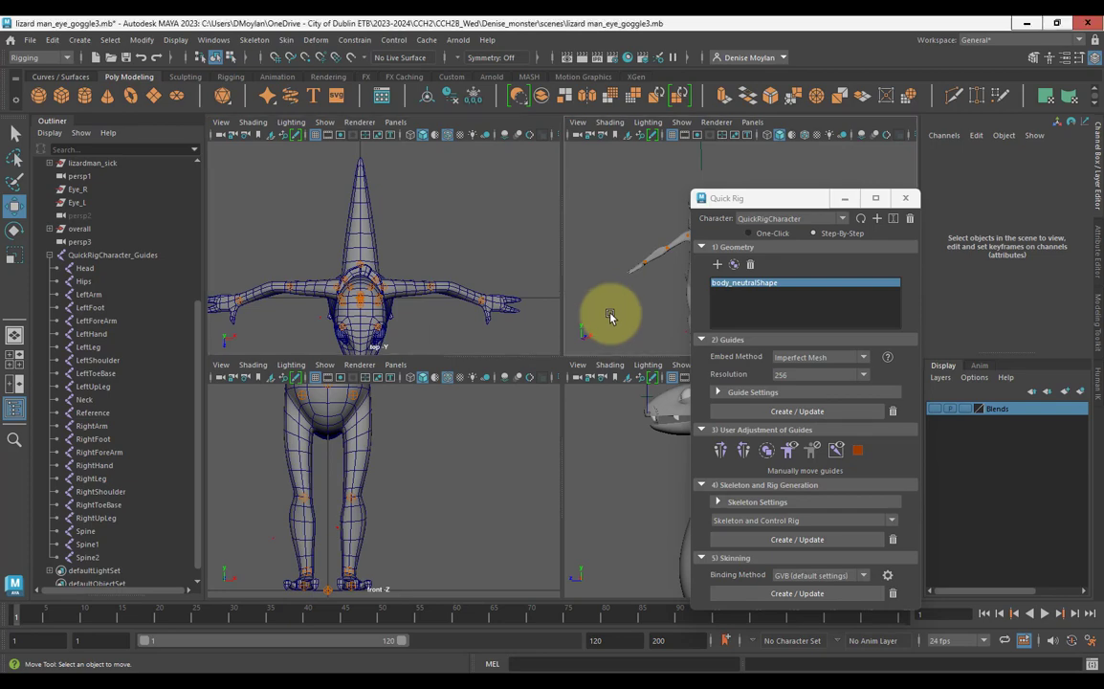
{"action": "key", "text": "space"}
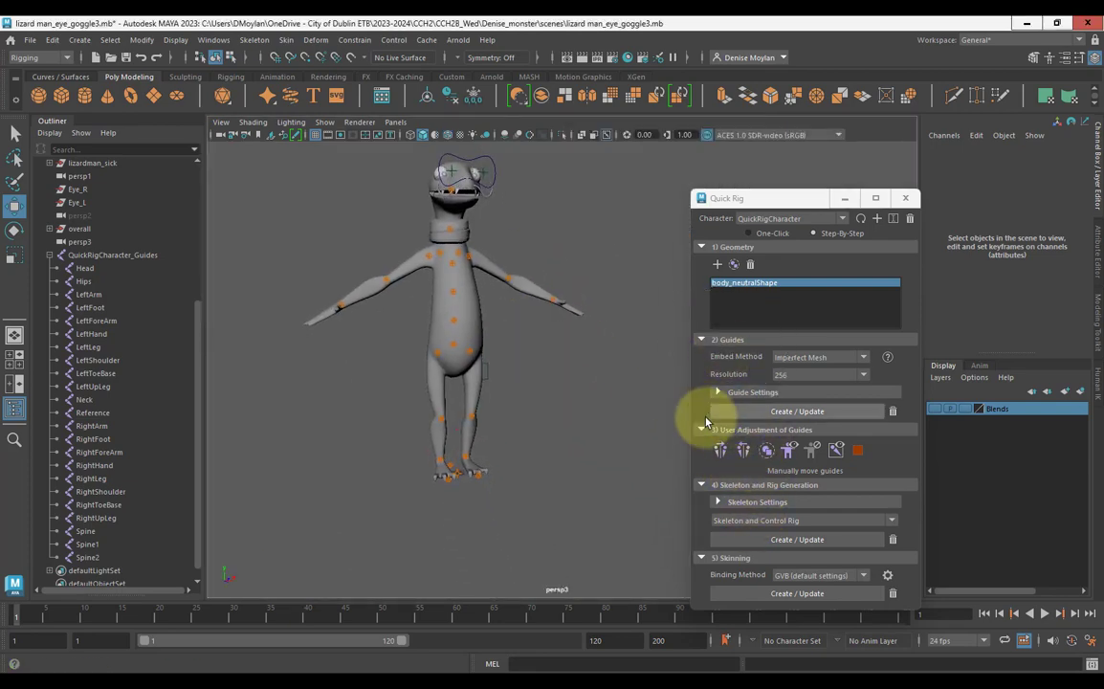
{"action": "left_click", "coordinate": [727, 445]}
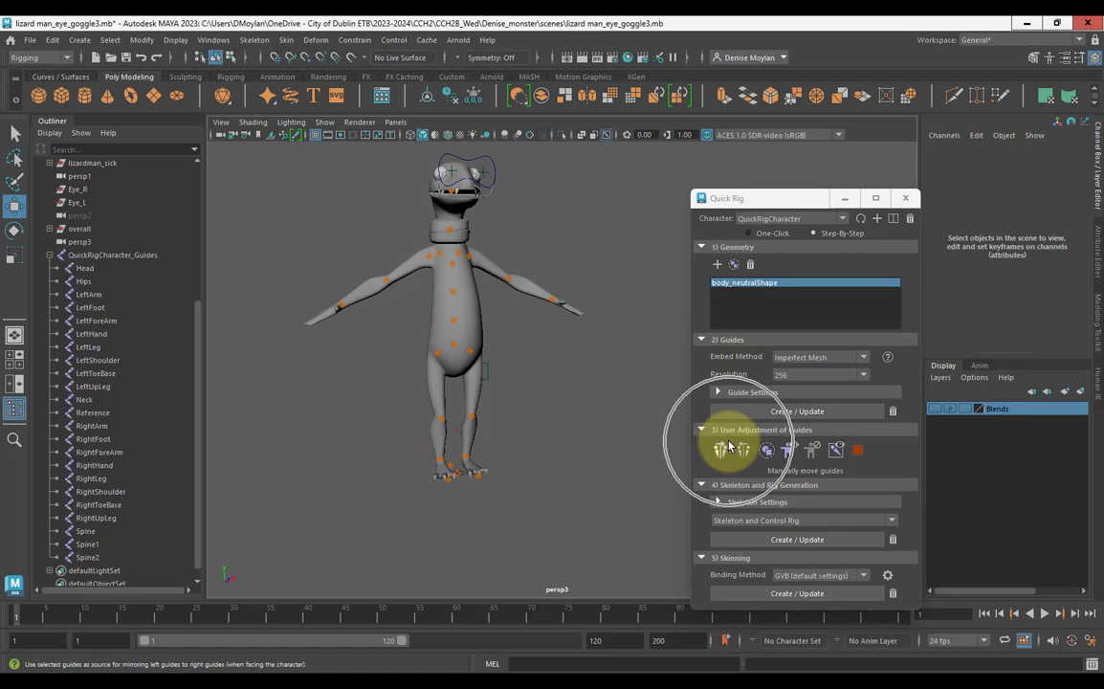
Generate the Skeleton and Control Rig from the guides and inspect its fit from the character's side.
{"action": "left_click", "coordinate": [760, 541]}
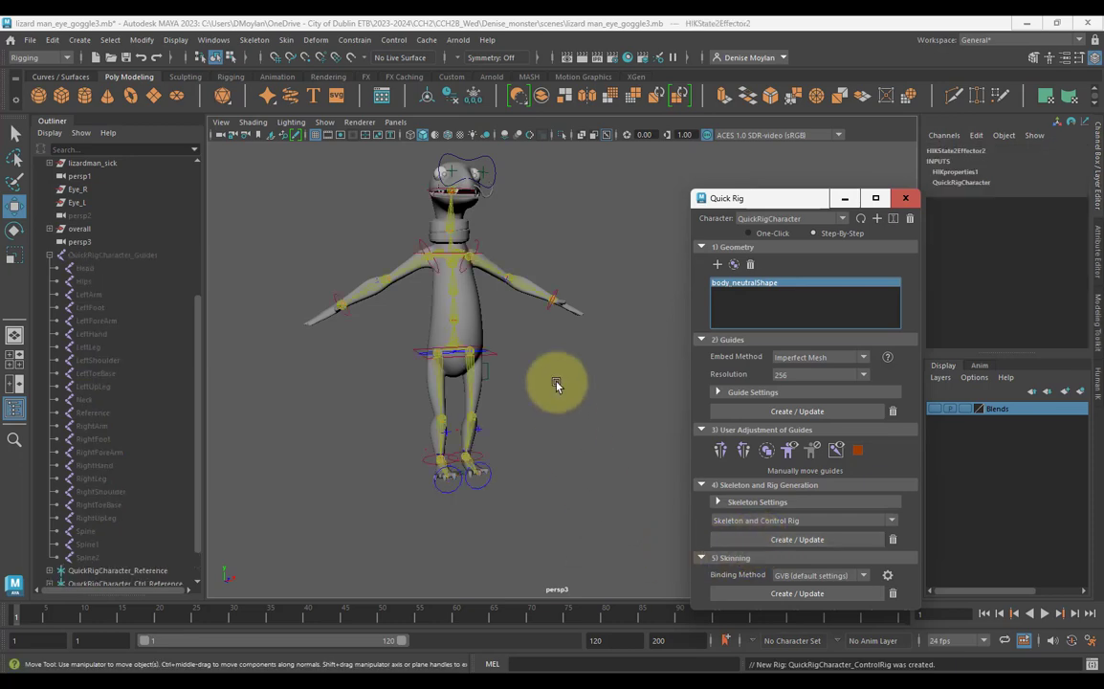
{"action": "left_click_drag", "start_coordinate": [557, 488], "coordinate": [507, 507], "text": "alt"}
{"action": "scroll", "coordinate": [557, 521], "scroll_direction": "up", "scroll_amount": 5}
{"action": "mouse_move", "coordinate": [418, 421]}
{"action": "left_mouse_down", "text": "alt"}
{"action": "mouse_move", "coordinate": [419, 438]}
{"action": "mouse_move", "coordinate": [431, 414]}
{"action": "left_mouse_up", "text": "alt"}
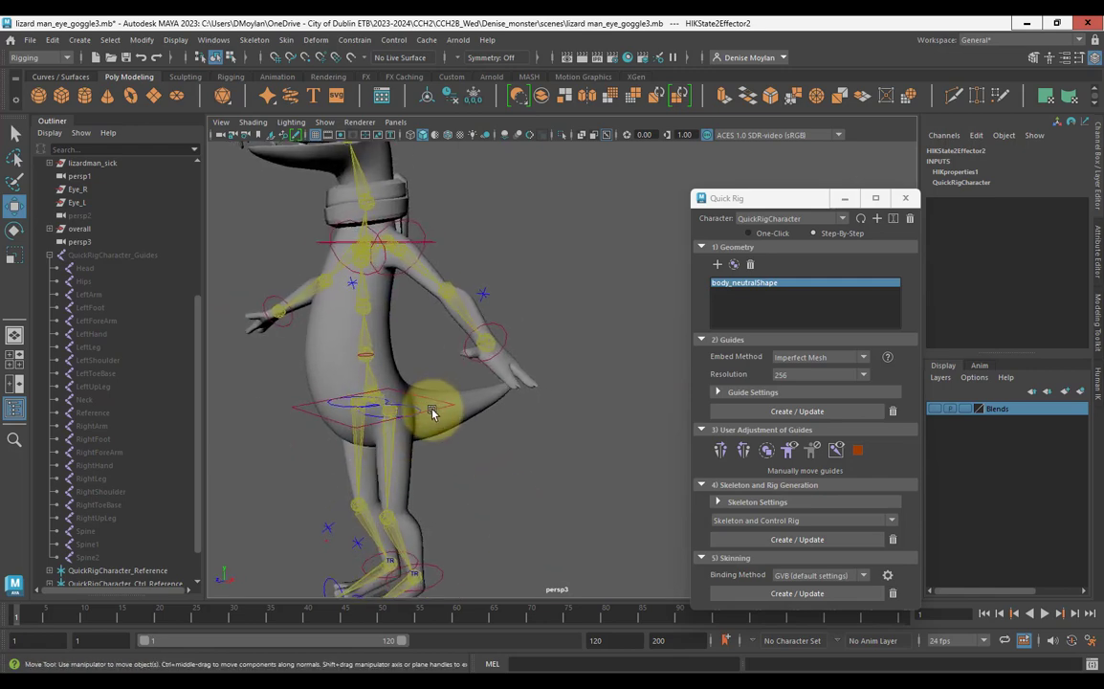
Test the rig by moving the hips and left wrist controls, and undo the moves.
{"action": "left_click", "coordinate": [435, 405]}
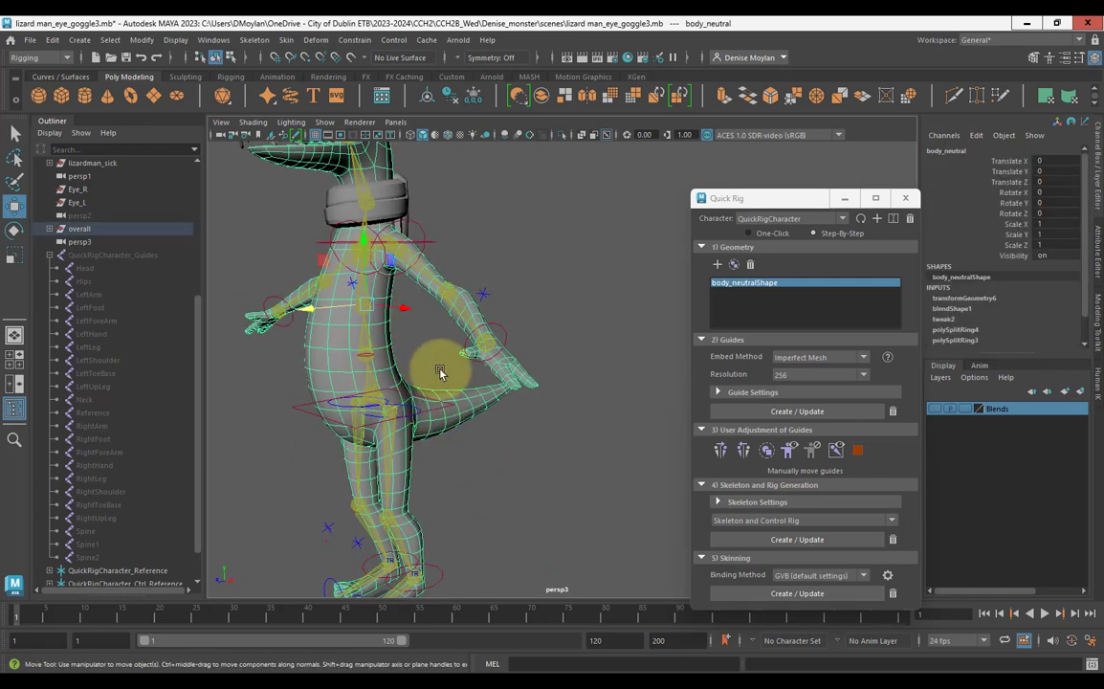
{"action": "left_click", "coordinate": [440, 373]}
{"action": "left_click", "coordinate": [368, 368]}
{"action": "mouse_move", "coordinate": [368, 368]}
{"action": "left_mouse_down"}
{"action": "mouse_move", "coordinate": [371, 430]}
{"action": "mouse_move", "coordinate": [369, 356]}
{"action": "left_mouse_up"}
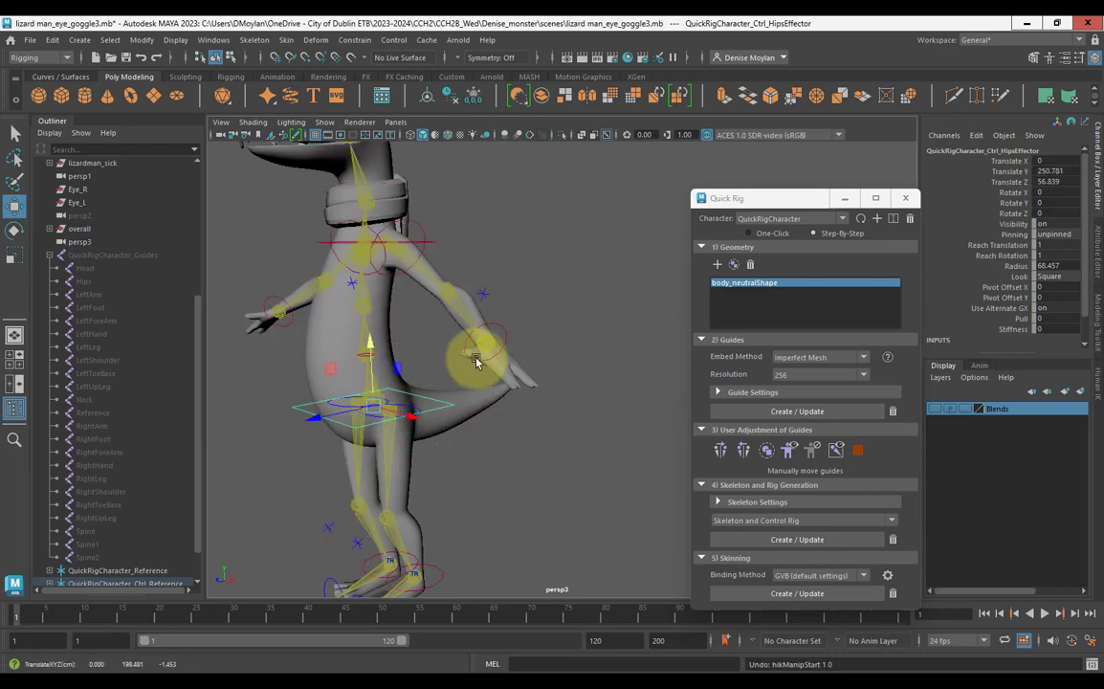
{"action": "left_click_drag", "start_coordinate": [476, 361], "coordinate": [436, 351]}
{"action": "key", "text": "ctrl+z"}
{"action": "middle_click_drag", "start_coordinate": [444, 377], "coordinate": [493, 309], "text": "alt"}
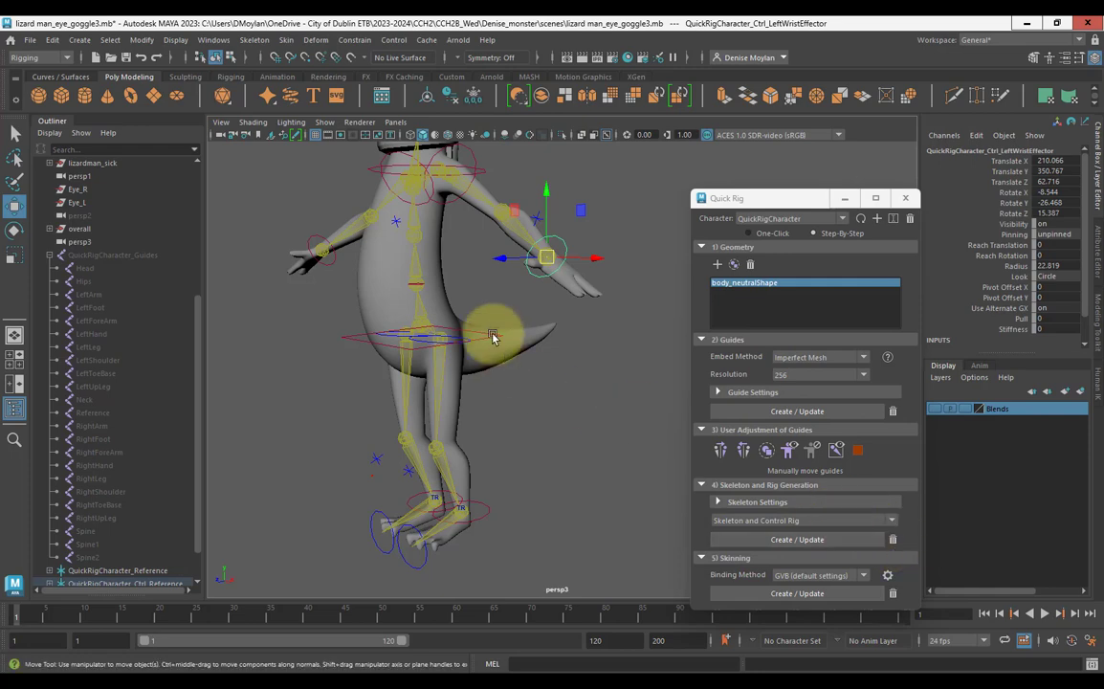
{"action": "key", "text": "ctrl"}
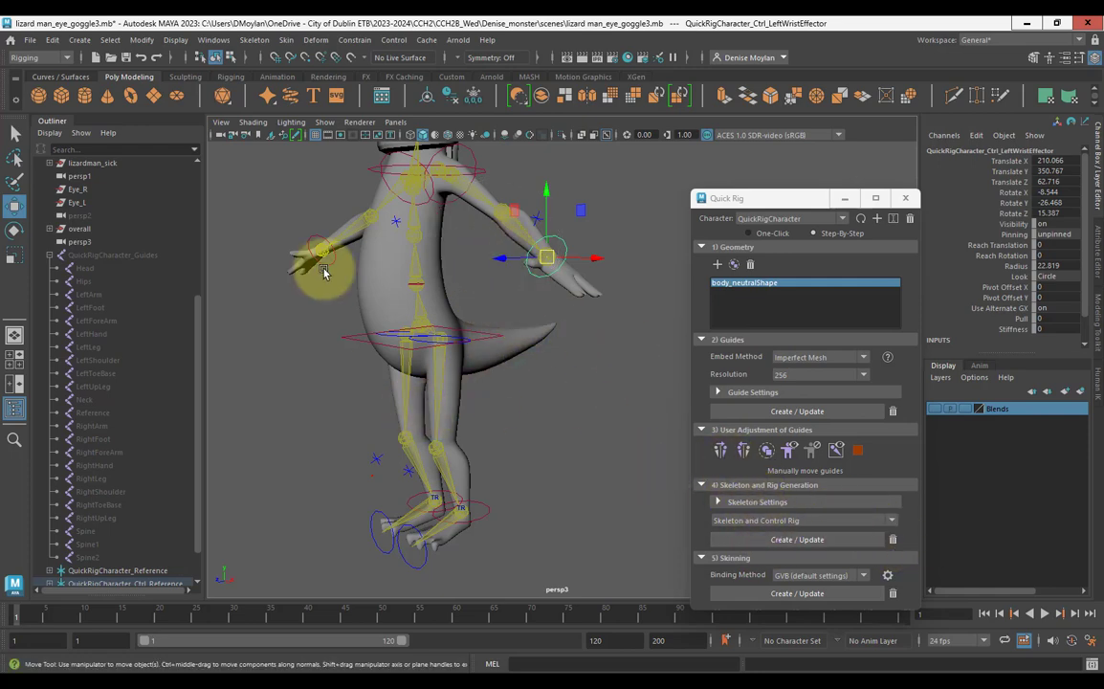
Delete the generated skeleton and control rig in Quick Rig.
{"action": "left_click", "coordinate": [891, 541]}
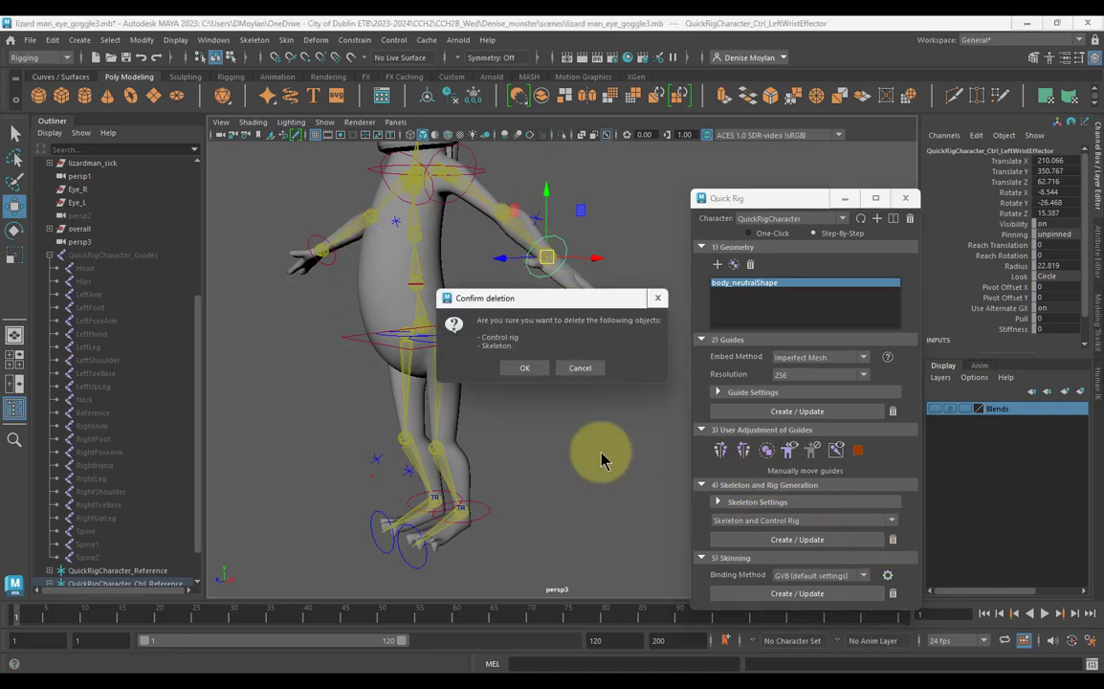
{"action": "left_click", "coordinate": [524, 369]}
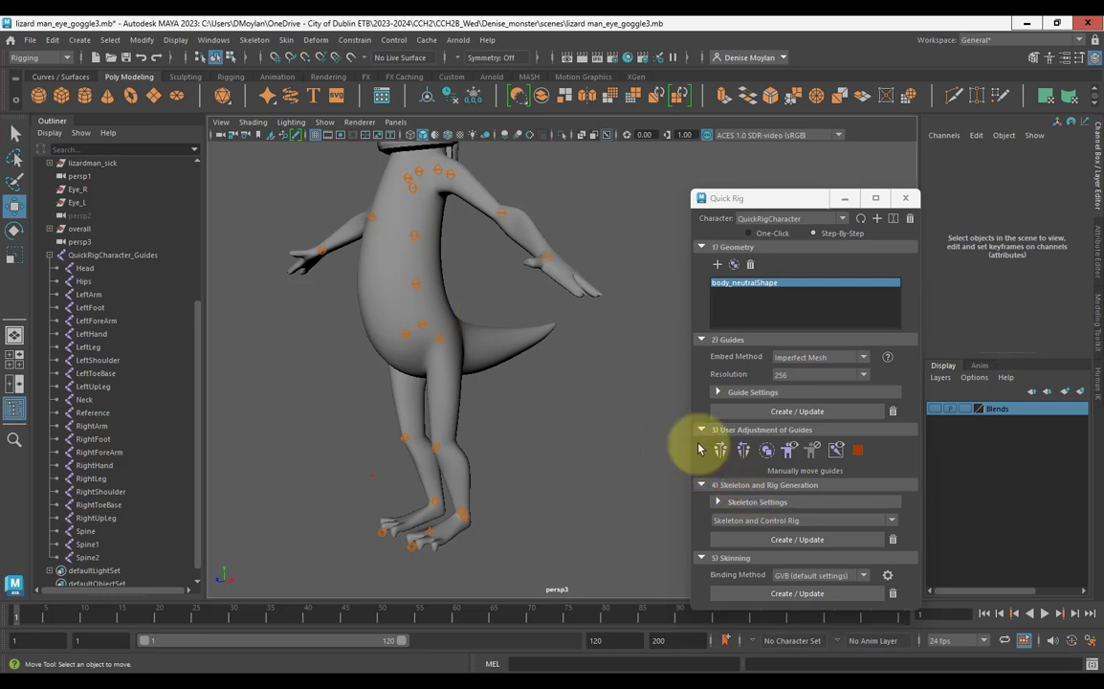
Create the skeleton and control rig from the fitted guides using the Skeleton and Control Rig option.
{"action": "left_click", "coordinate": [820, 546]}
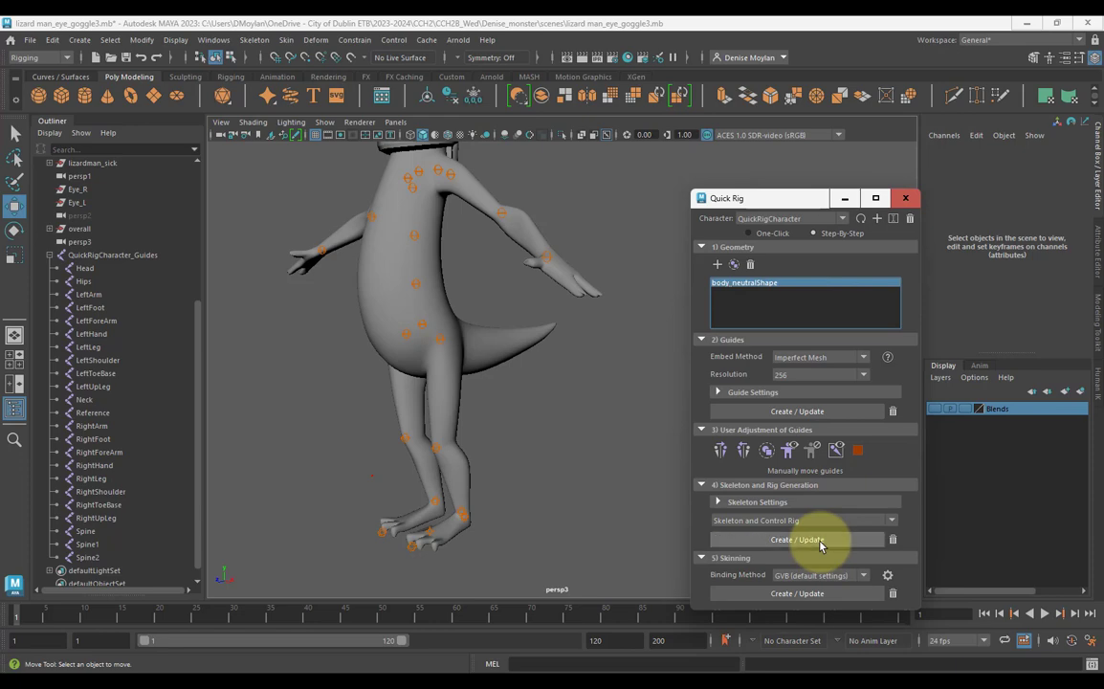
{"action": "left_click", "coordinate": [820, 541]}
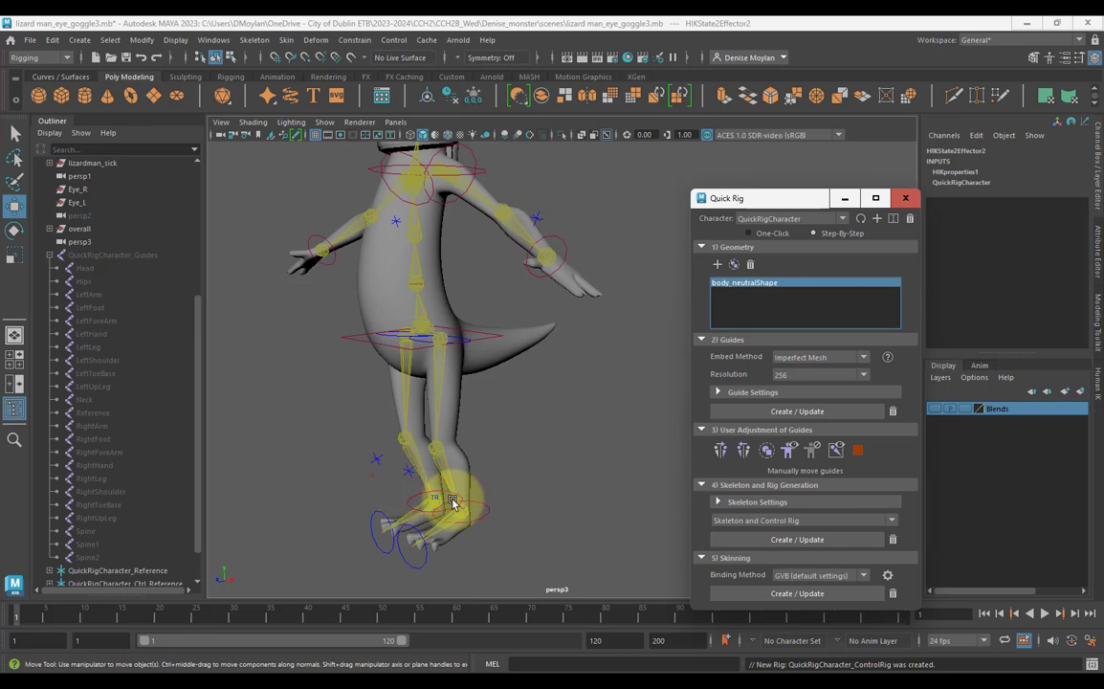
{"action": "scroll", "coordinate": [667, 538], "scroll_direction": "down", "scroll_amount": 2}
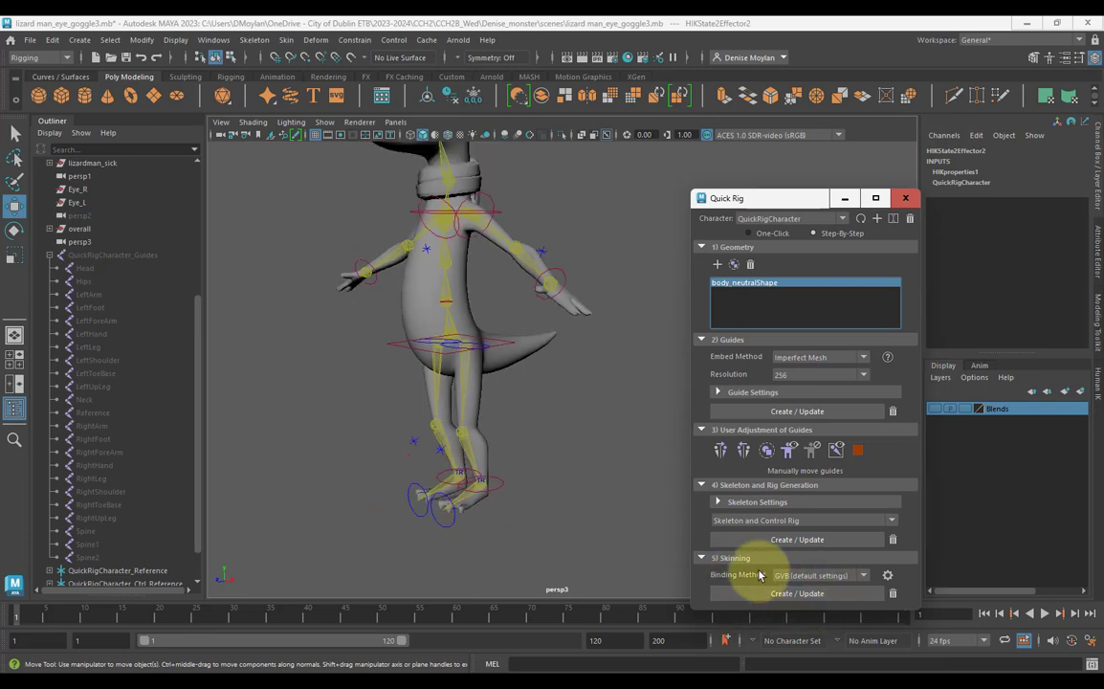
Bind the body mesh to the joint hierarchy with Geodesic Voxel, Classic linear skinning, max influences 3 and falloff 0.20.
{"action": "left_click", "coordinate": [886, 575]}
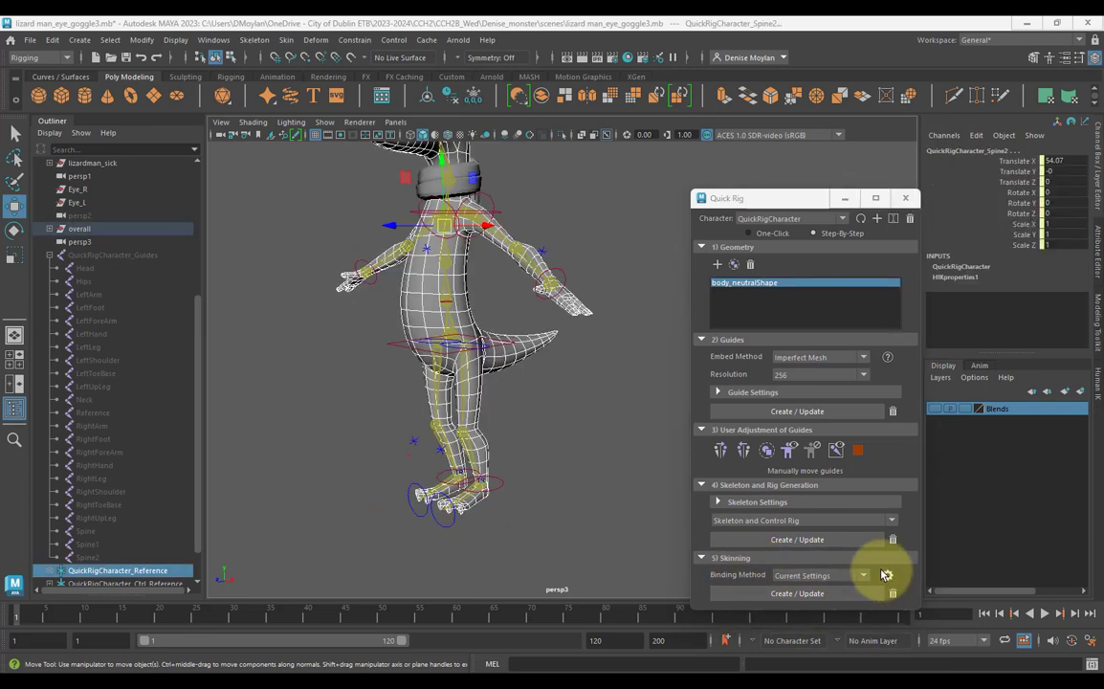
{"action": "left_click_drag", "start_coordinate": [47, 279], "coordinate": [411, 278]}
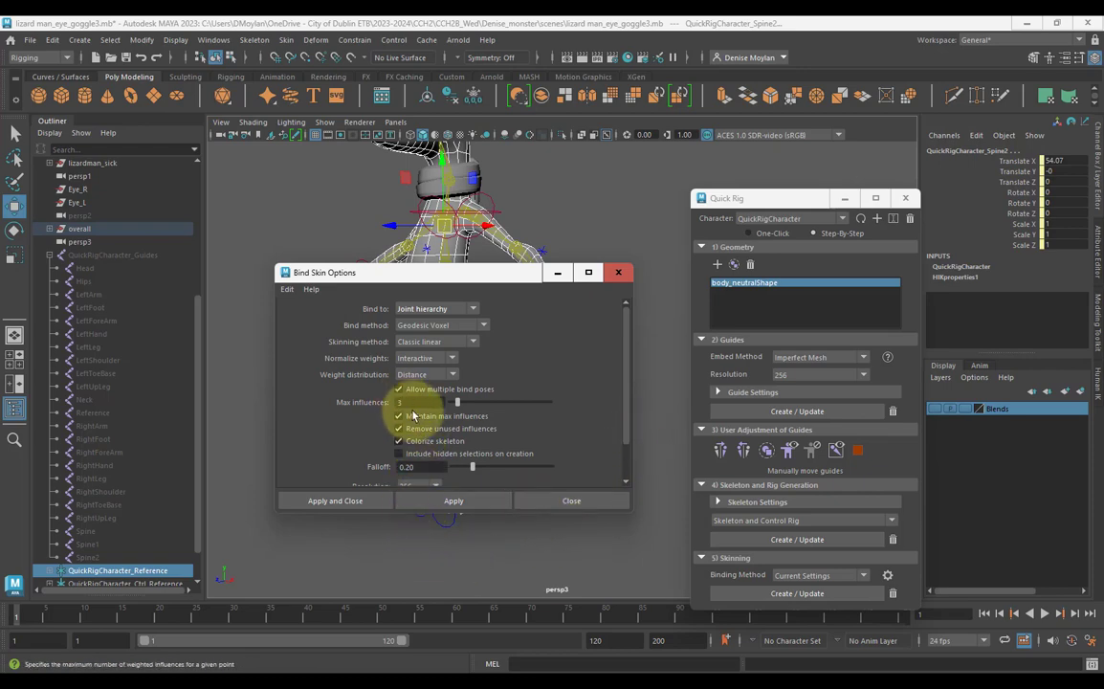
{"action": "left_click", "coordinate": [422, 507]}
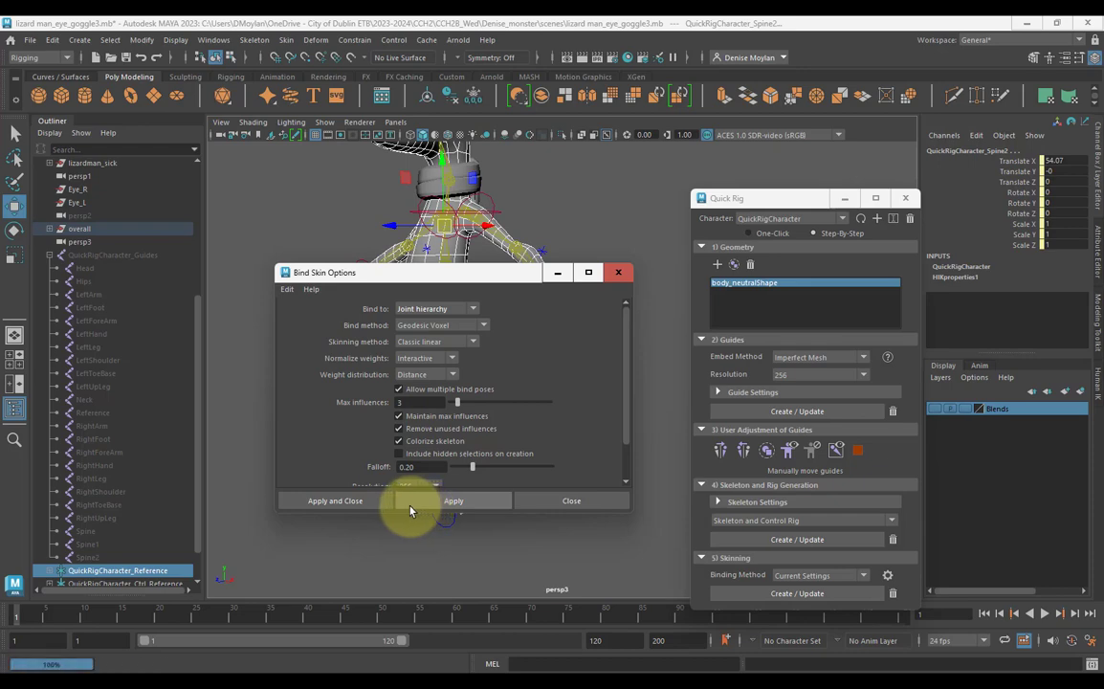
{"action": "left_click_drag", "start_coordinate": [478, 271], "coordinate": [883, 343]}
{"action": "left_click", "coordinate": [564, 461]}
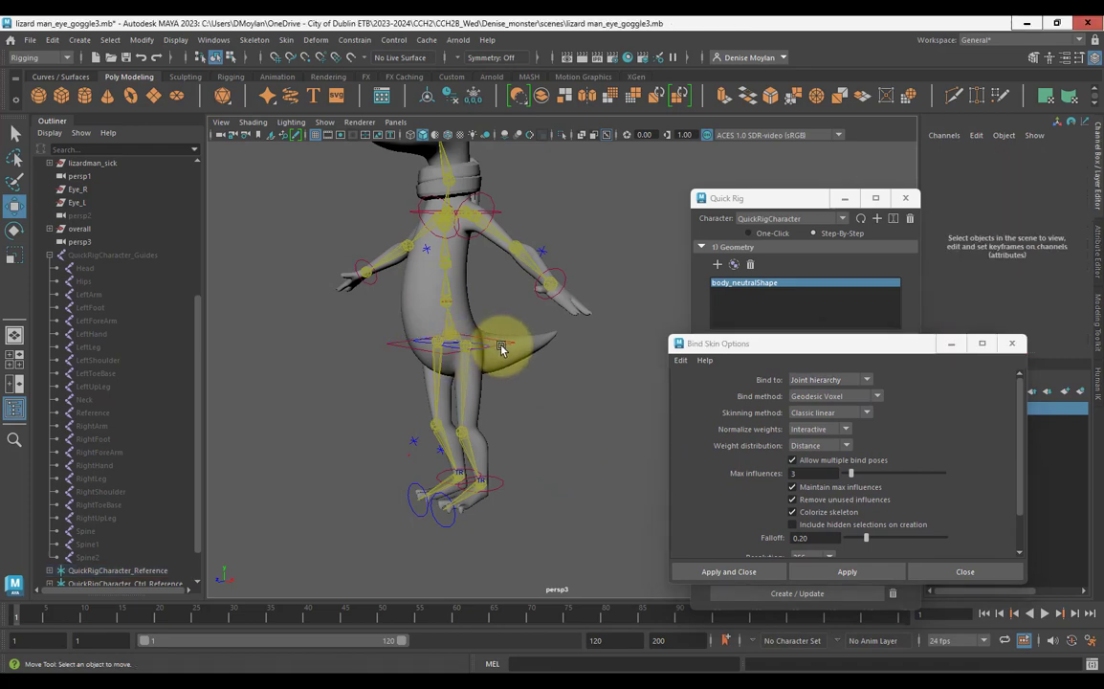
Test the skin binding by lowering the hips control, and undo the move.
{"action": "left_click", "coordinate": [501, 348]}
{"action": "left_click_drag", "start_coordinate": [451, 314], "coordinate": [447, 369]}
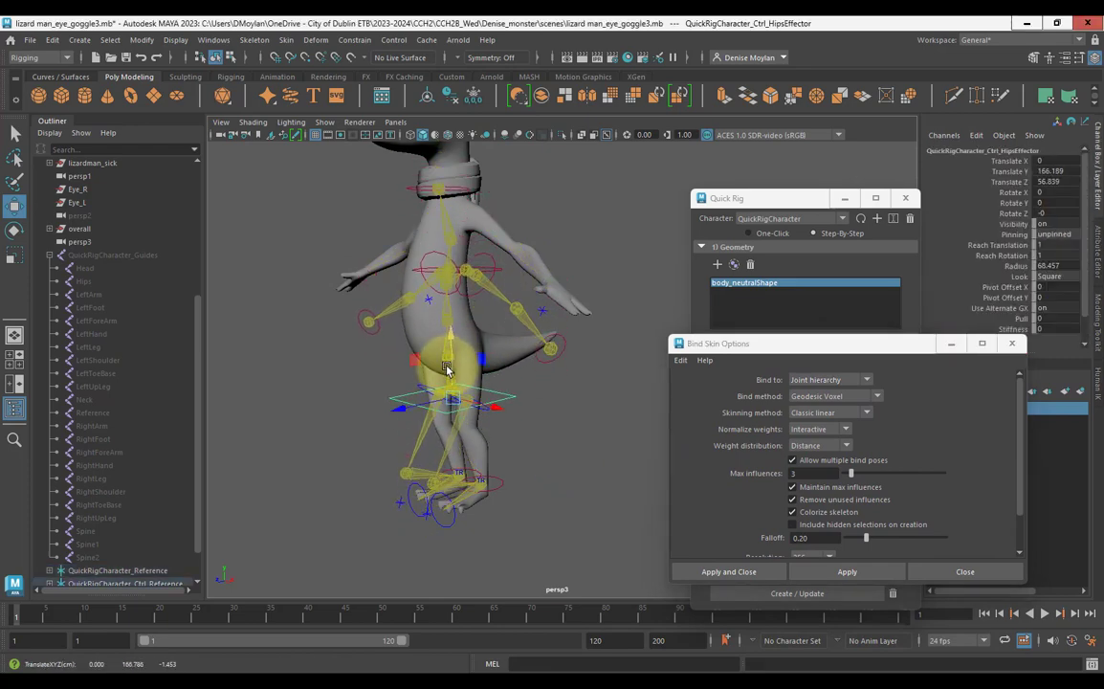
{"action": "key", "text": "ctrl+z"}
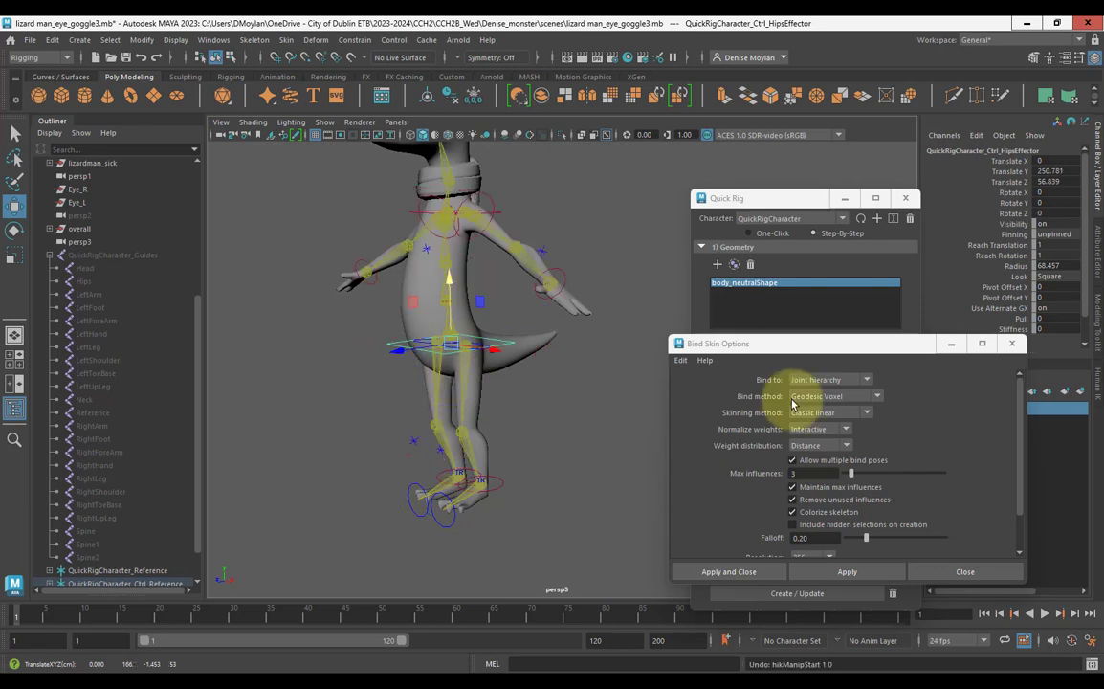
Reset the Bind Skin Options to their default settings and close them.
{"action": "left_click_drag", "start_coordinate": [885, 344], "coordinate": [838, 208]}
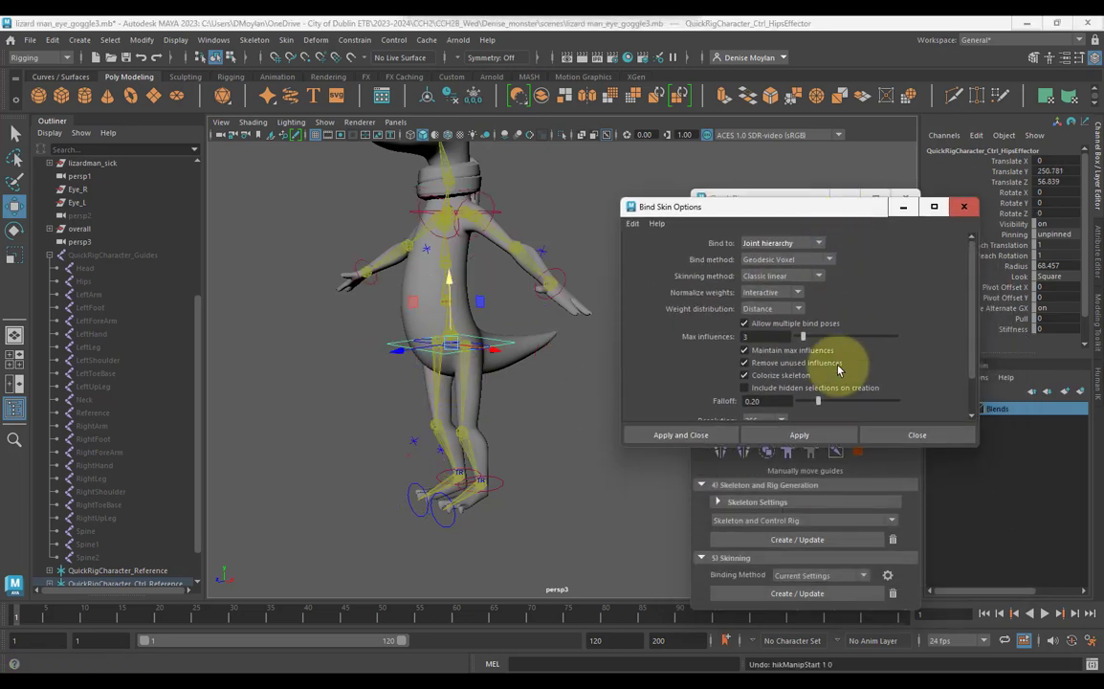
{"action": "left_click", "coordinate": [764, 436]}
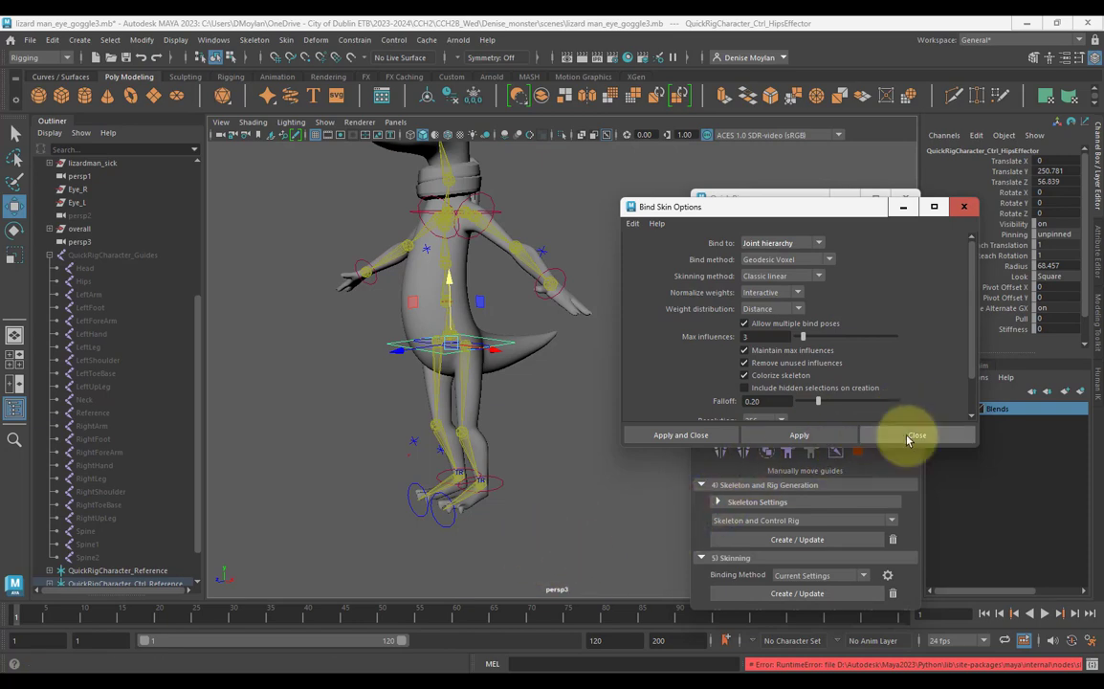
{"action": "left_click", "coordinate": [633, 224]}
{"action": "left_click", "coordinate": [650, 249]}
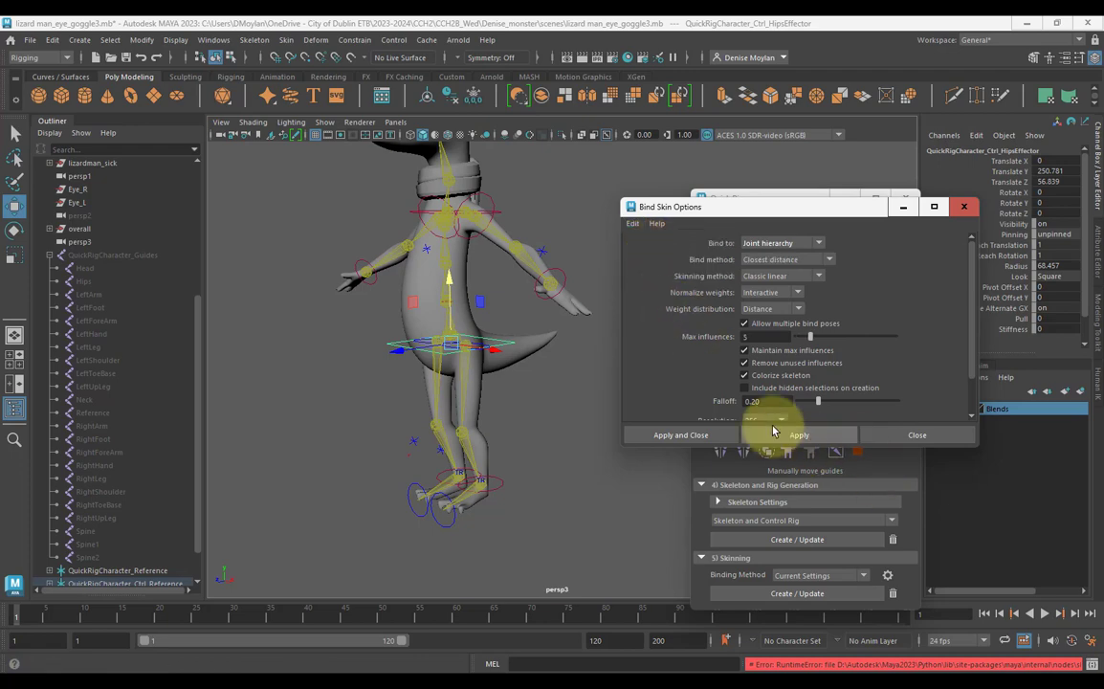
{"action": "left_click", "coordinate": [870, 436]}
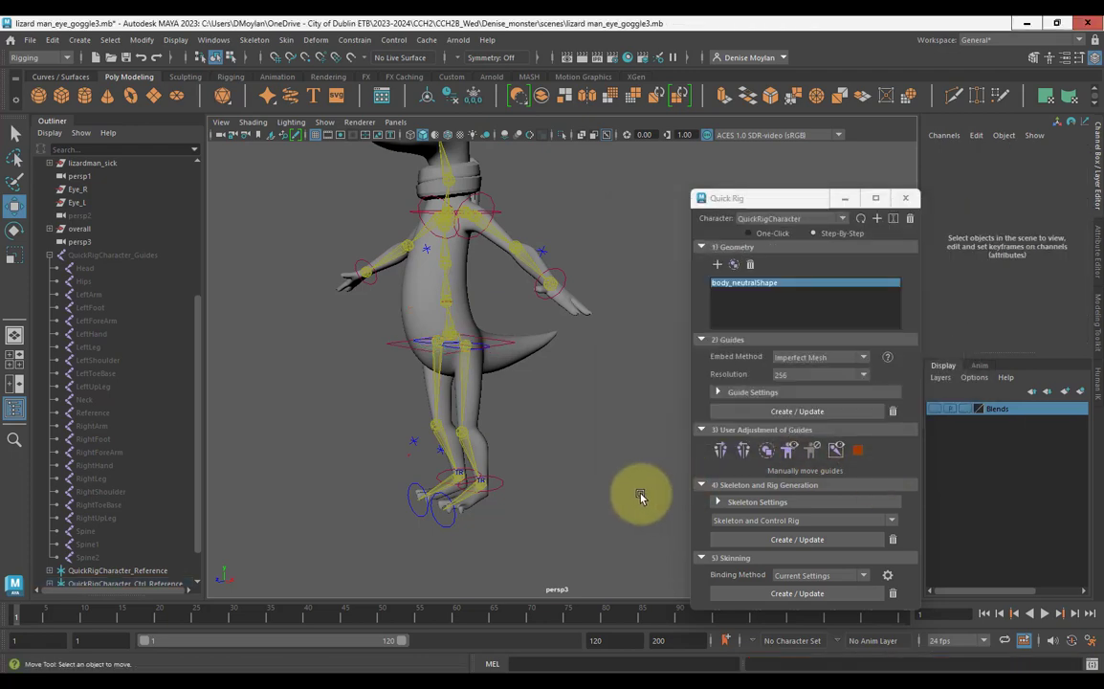
Recreate the skinning in Quick Rig with Current Settings as the binding method, confirming deletion of the existing skin.
{"action": "left_click", "coordinate": [539, 334]}
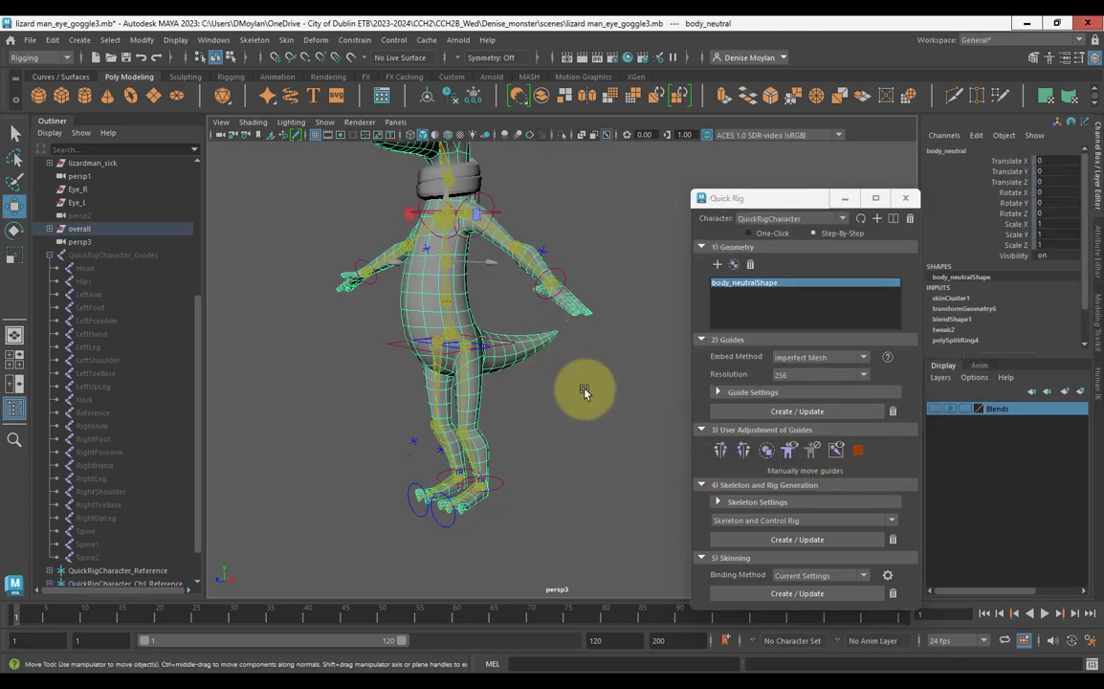
{"action": "left_click", "coordinate": [604, 463]}
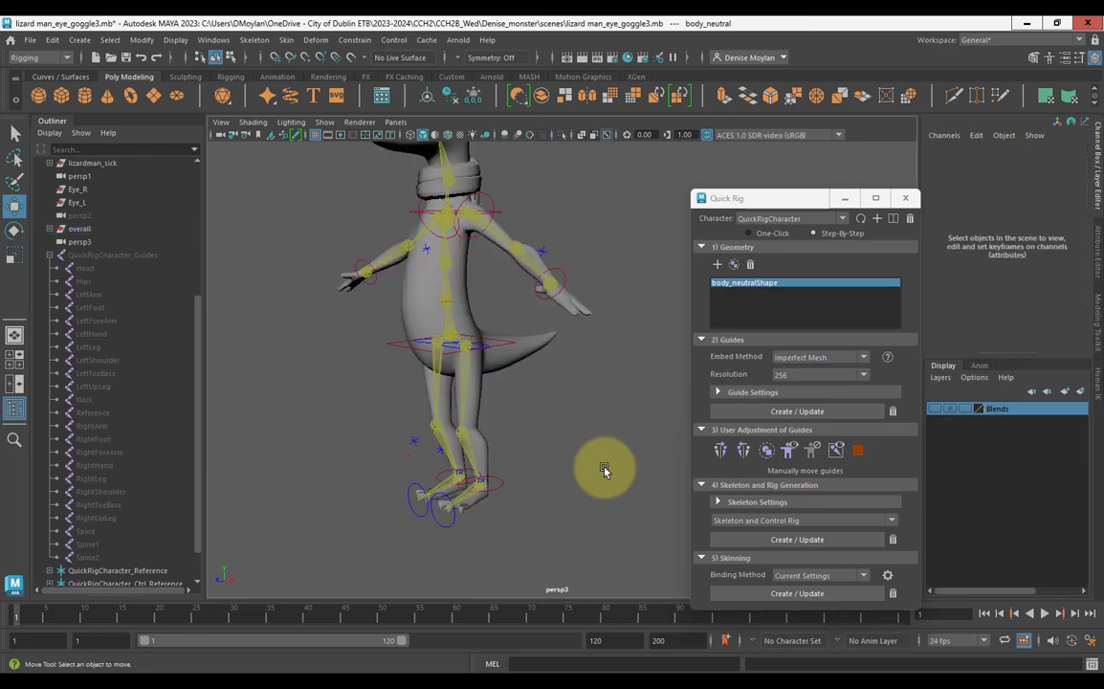
{"action": "left_click", "coordinate": [816, 593]}
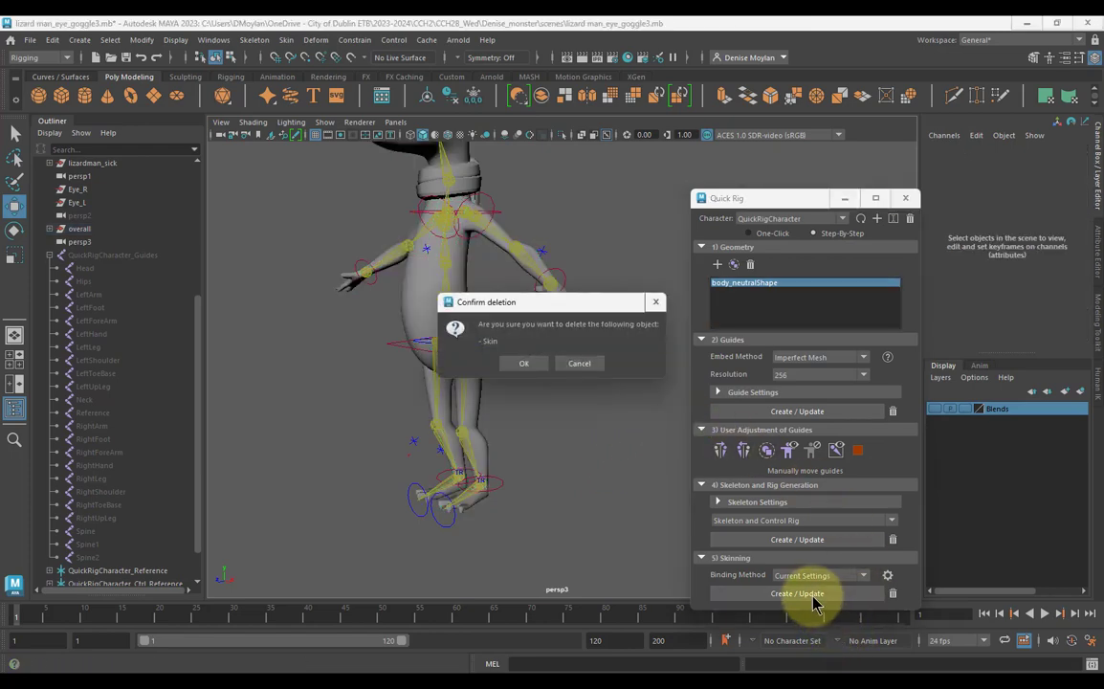
{"action": "left_click", "coordinate": [523, 367]}
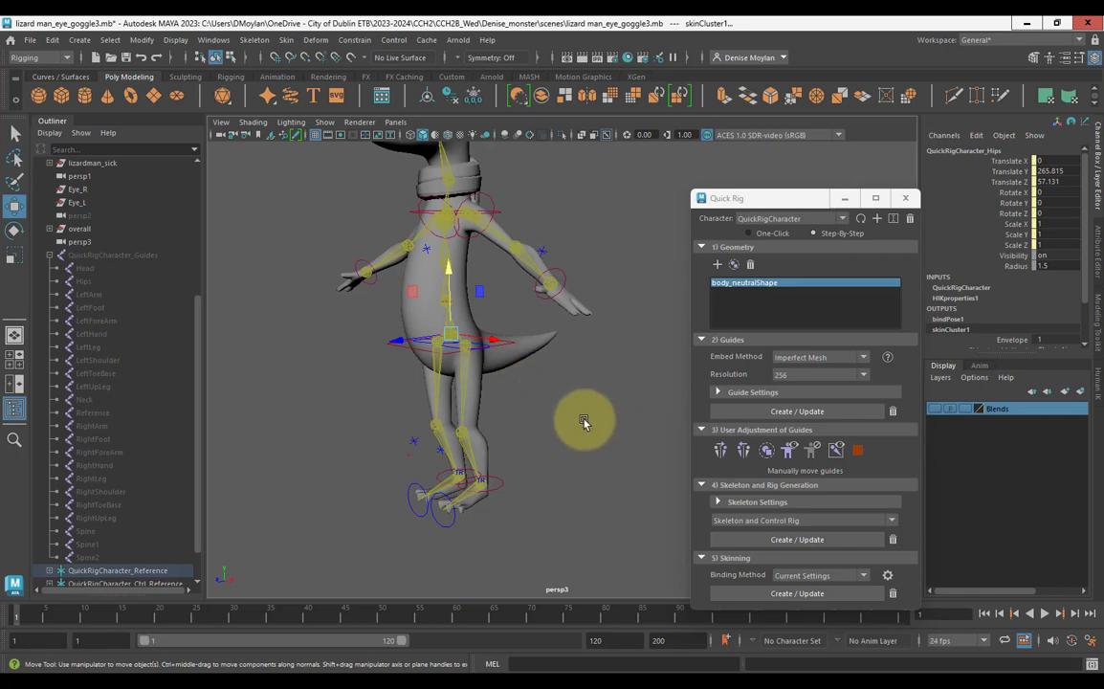
Test the new skin binding by moving the hips control, restore its position, and inspect the body from several angles.
{"action": "left_click", "coordinate": [398, 350]}
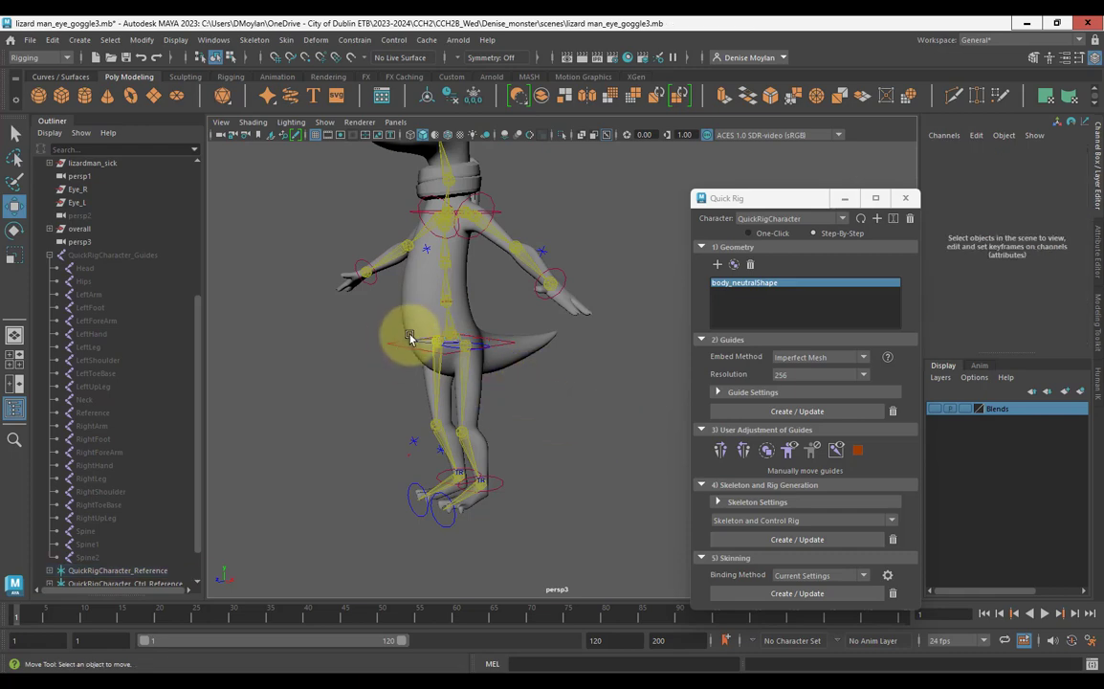
{"action": "left_click", "coordinate": [399, 346]}
{"action": "left_click_drag", "start_coordinate": [449, 308], "coordinate": [499, 294]}
{"action": "left_click_drag", "start_coordinate": [533, 142], "coordinate": [457, 358], "text": "alt"}
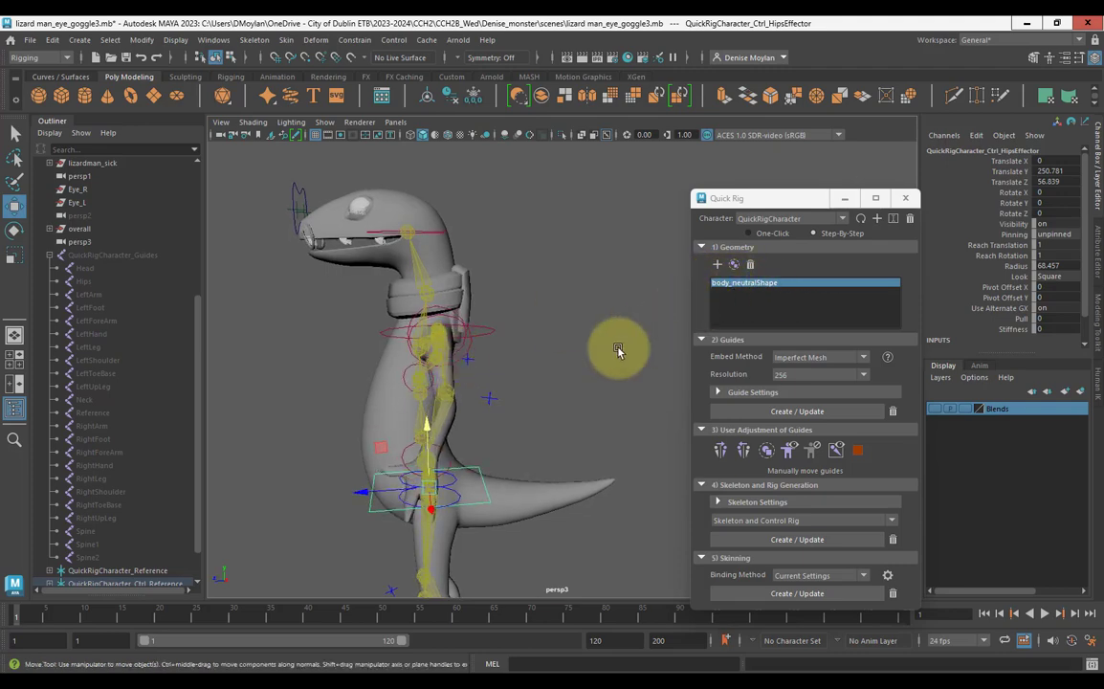
{"action": "left_click_drag", "start_coordinate": [541, 370], "coordinate": [588, 357], "text": "alt"}
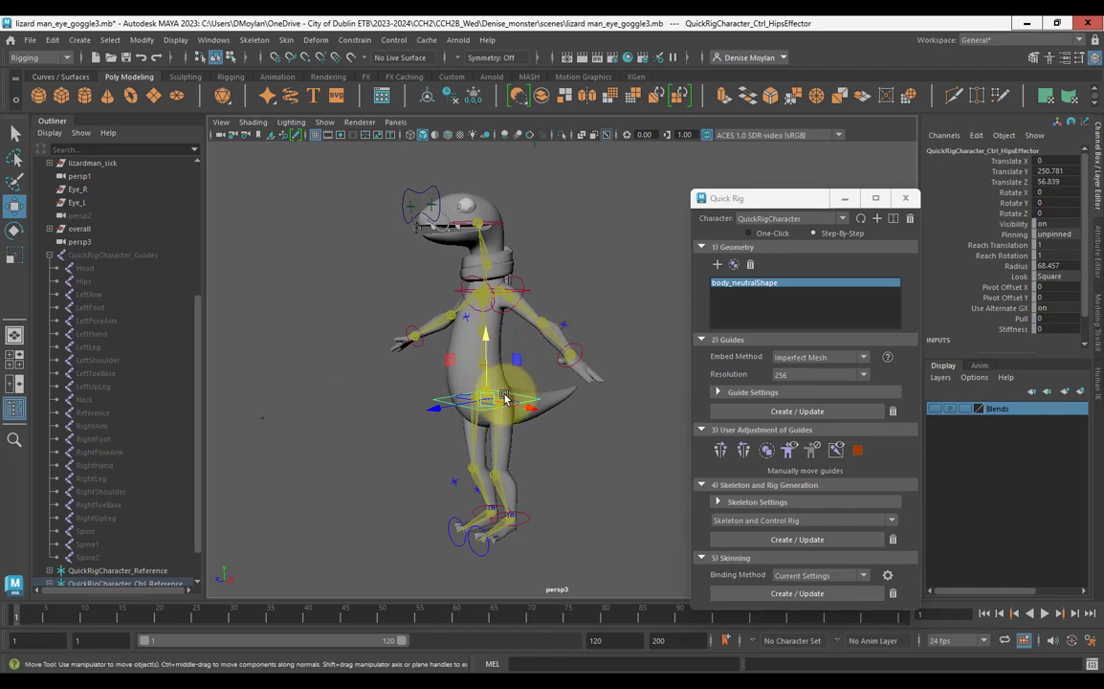
{"action": "left_click_drag", "start_coordinate": [504, 398], "coordinate": [509, 527], "text": "alt"}
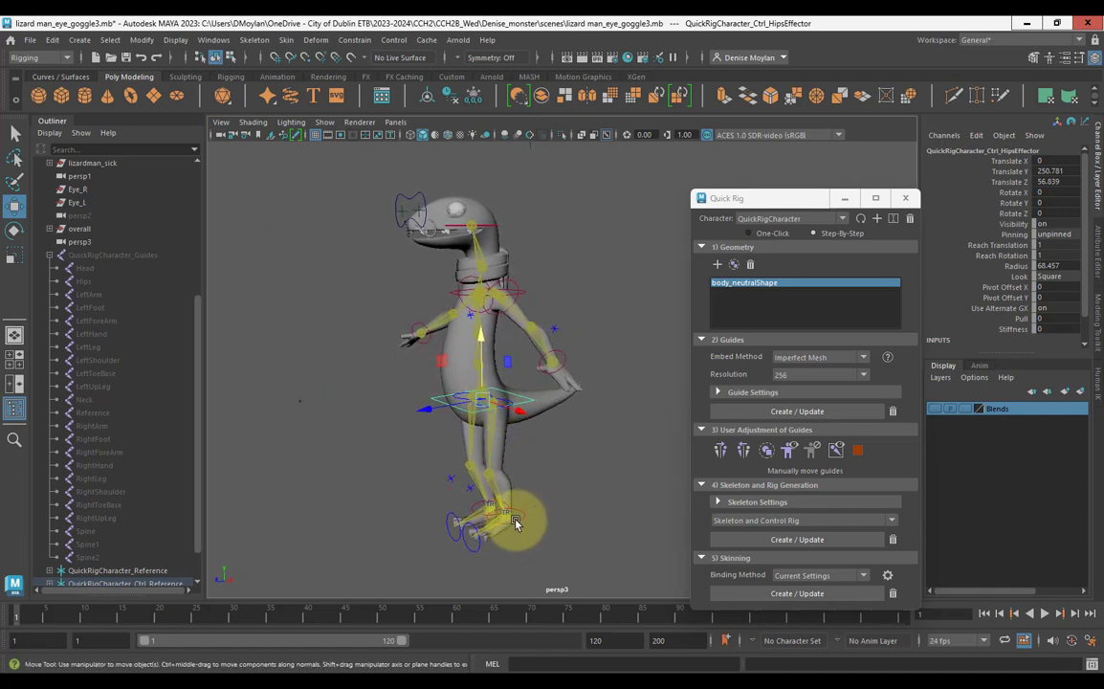
Test the left ankle and left wrist controls by moving them, and undo the moves.
{"action": "left_click", "coordinate": [515, 521]}
{"action": "left_click_drag", "start_coordinate": [504, 485], "coordinate": [471, 398]}
{"action": "key", "text": "ctrl+z"}
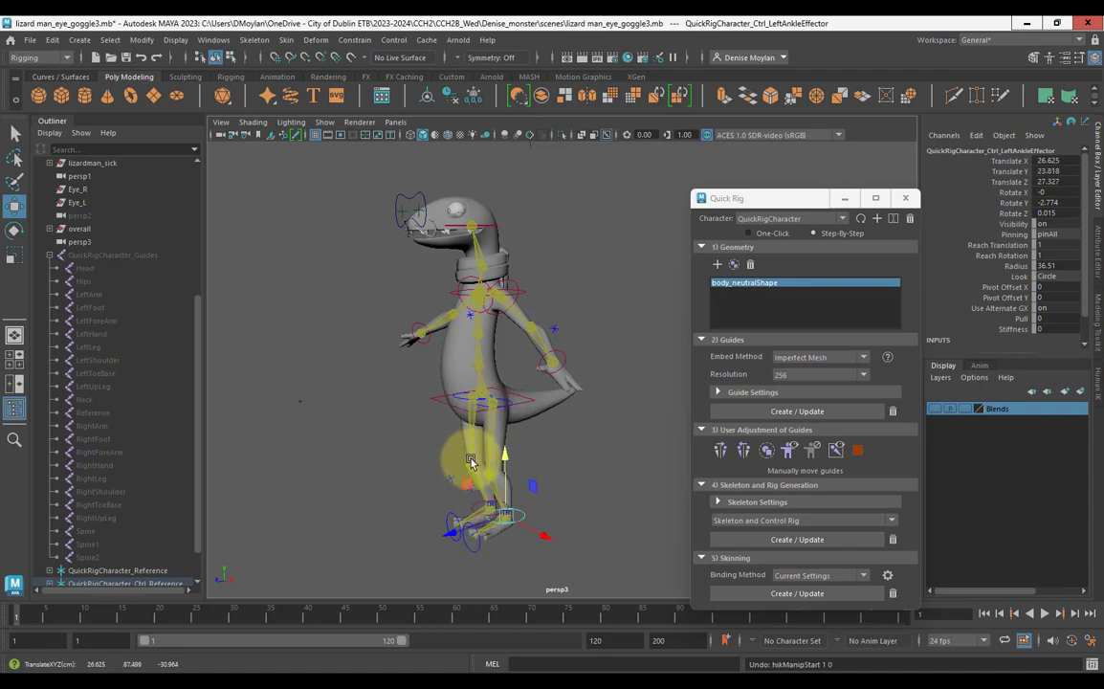
{"action": "left_click_drag", "start_coordinate": [469, 457], "coordinate": [522, 395], "text": "alt"}
{"action": "key", "text": "ctrl+z"}
{"action": "left_click", "coordinate": [581, 394]}
{"action": "left_click", "coordinate": [592, 393]}
{"action": "key", "text": "ctrl+z"}
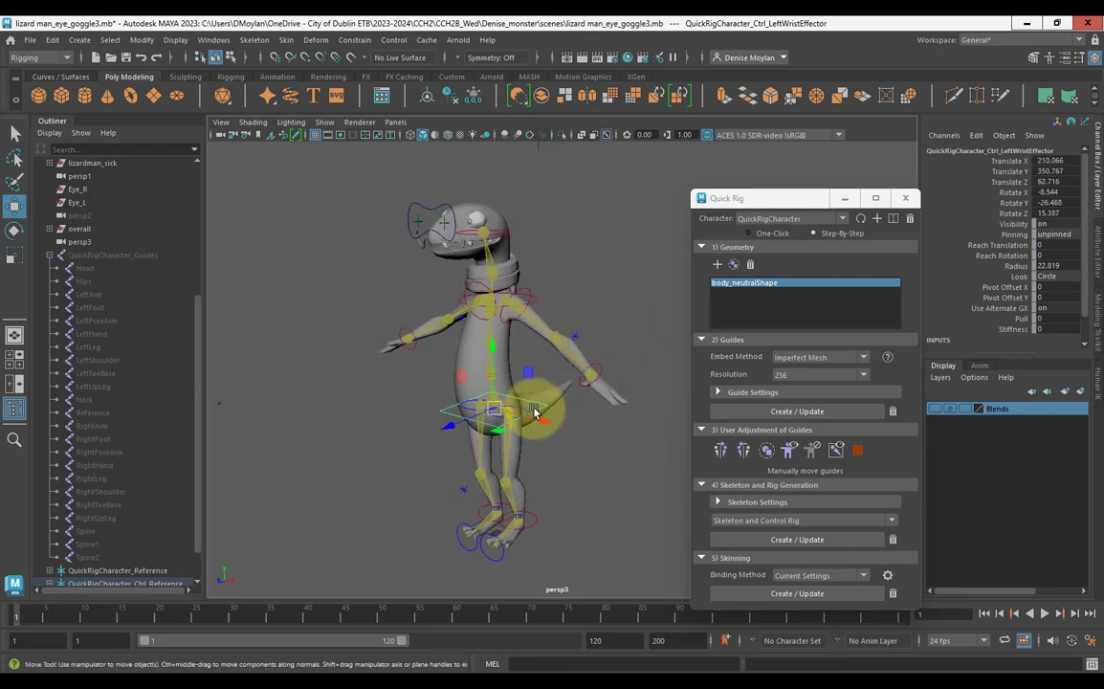
Test the lower spine control by rotating it, undo the rotation, and clear the selection.
{"action": "left_click", "coordinate": [587, 315]}
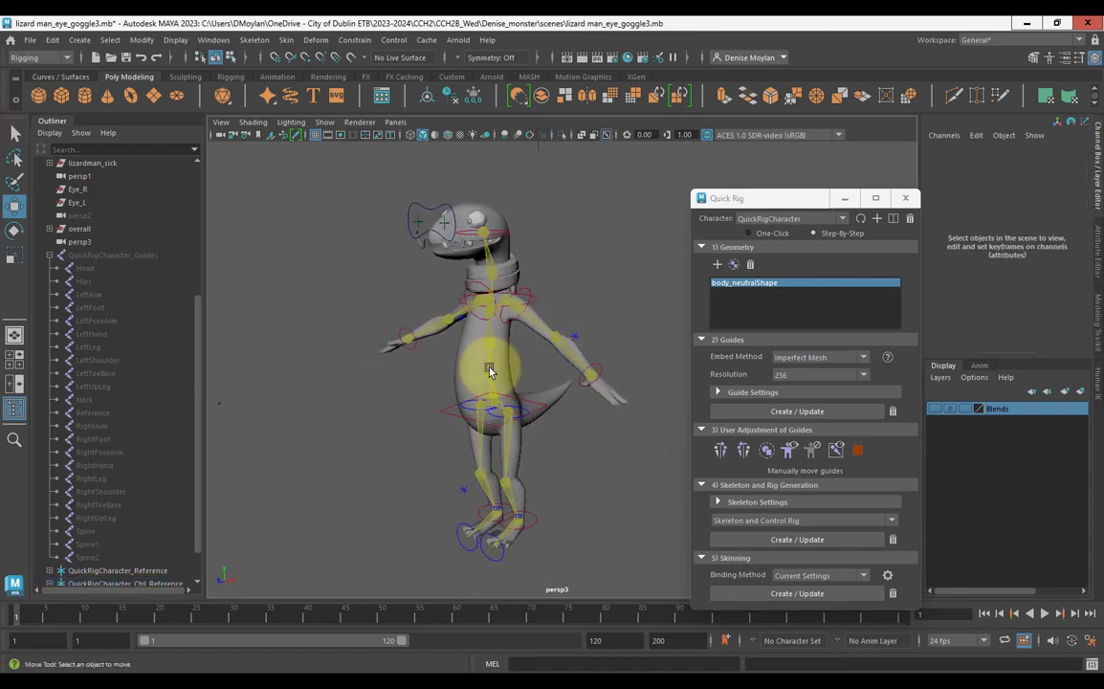
{"action": "left_click", "coordinate": [489, 373]}
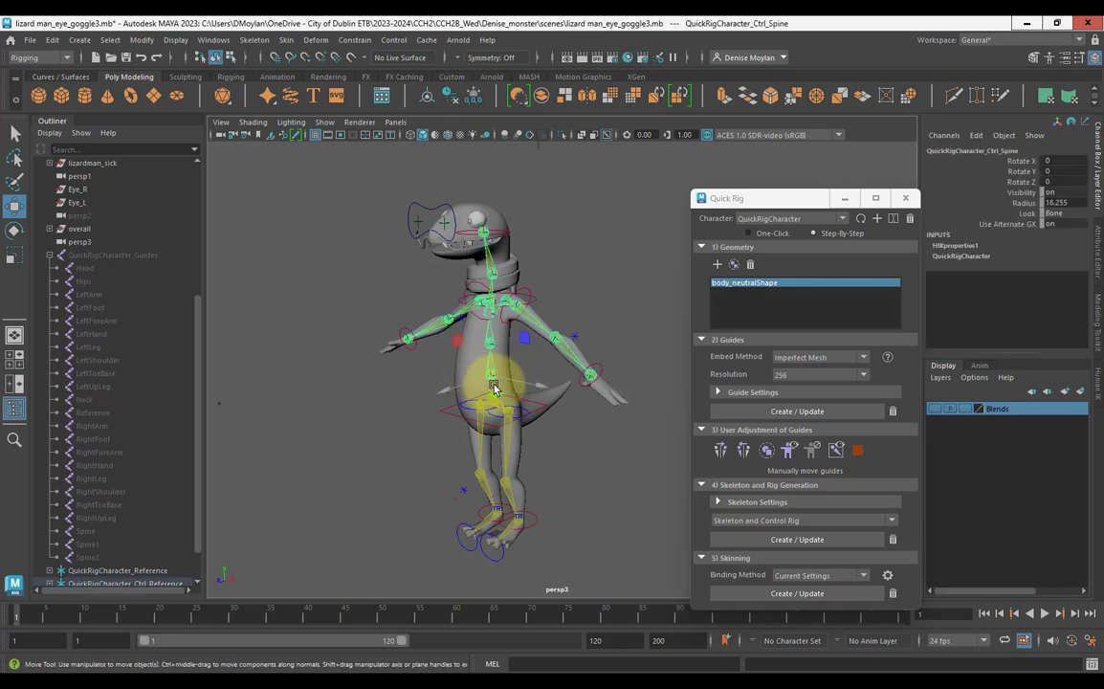
{"action": "key", "text": "e"}
{"action": "left_click_drag", "start_coordinate": [451, 367], "coordinate": [479, 355]}
{"action": "key", "text": "ctrl+z"}
{"action": "left_click", "coordinate": [585, 297]}
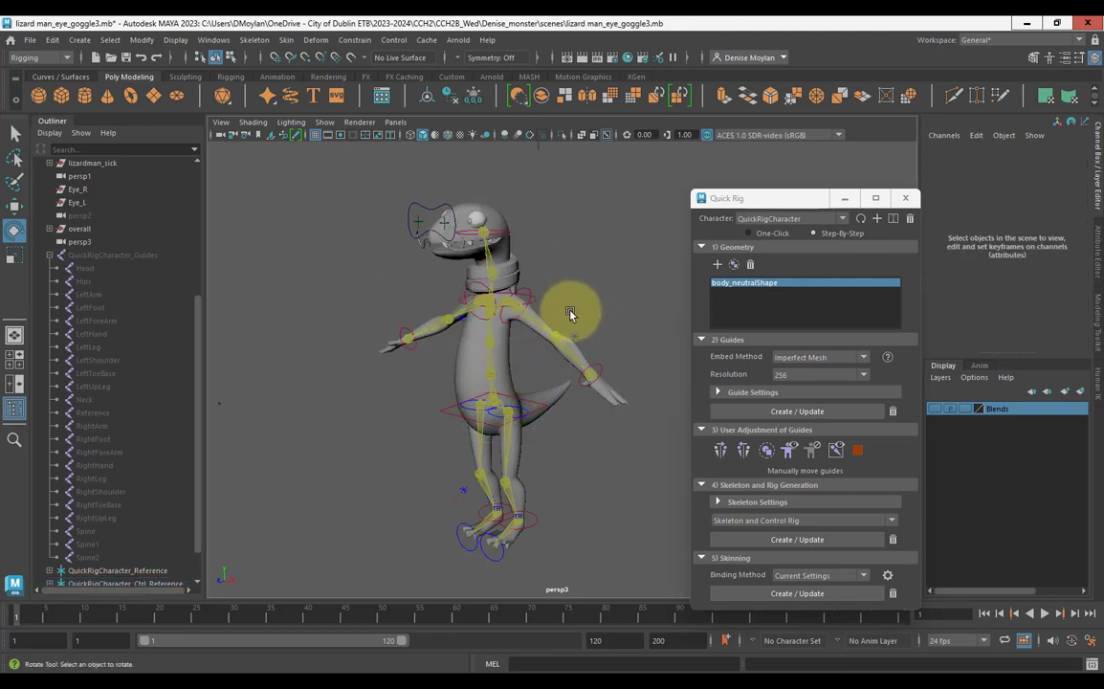
Lower the hips control to check how the legs and tail deform, and undo the move.
{"action": "left_click_drag", "start_coordinate": [570, 313], "coordinate": [516, 373], "text": "alt"}
{"action": "left_click", "coordinate": [453, 342]}
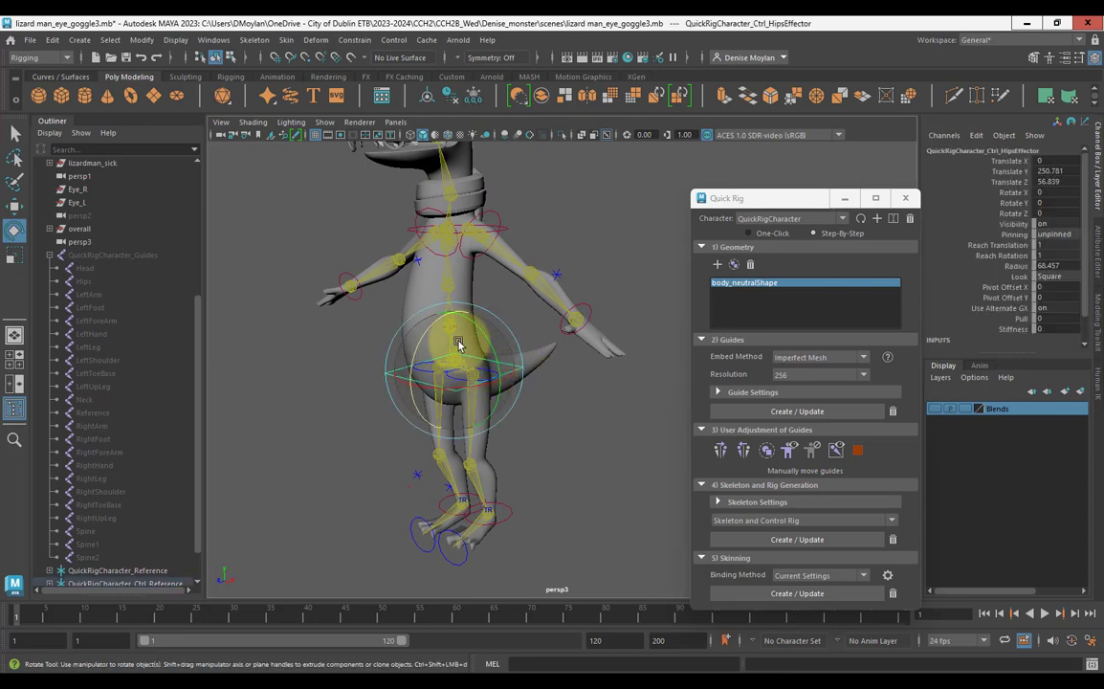
{"action": "key", "text": "w"}
{"action": "left_click_drag", "start_coordinate": [455, 335], "coordinate": [444, 380]}
{"action": "key", "text": "ctrl+z"}
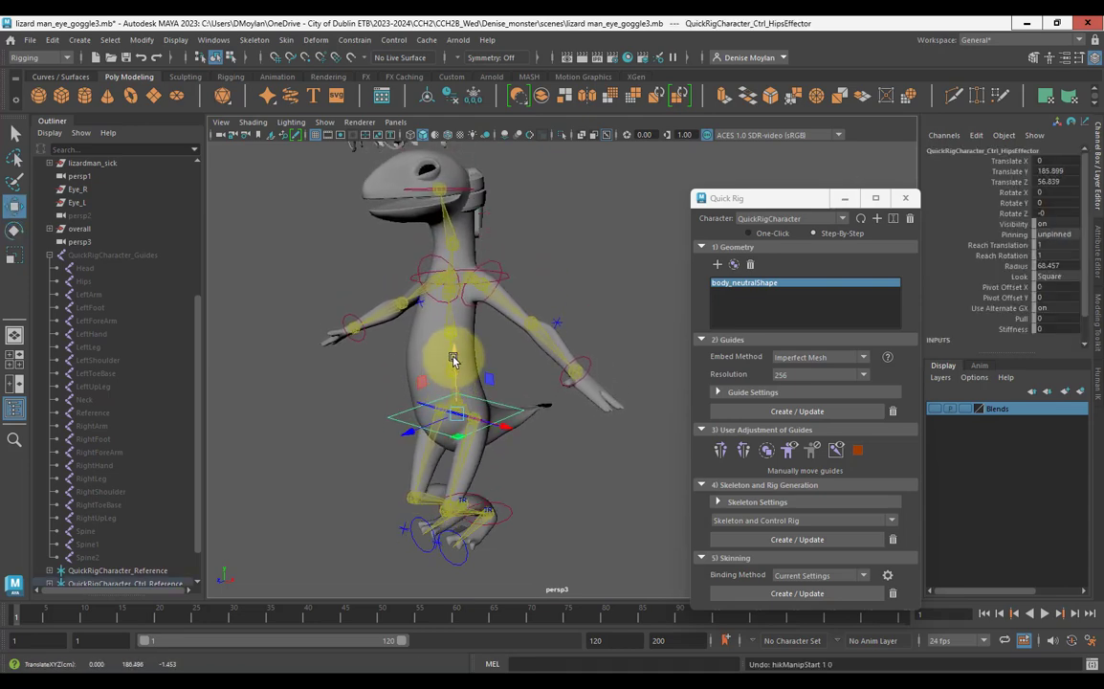
{"action": "middle_click_drag", "start_coordinate": [453, 359], "coordinate": [598, 531], "text": "alt"}
{"action": "scroll", "coordinate": [476, 419], "scroll_direction": "up", "scroll_amount": 3}
{"action": "scroll", "coordinate": [477, 421], "scroll_direction": "up", "scroll_amount": 3}
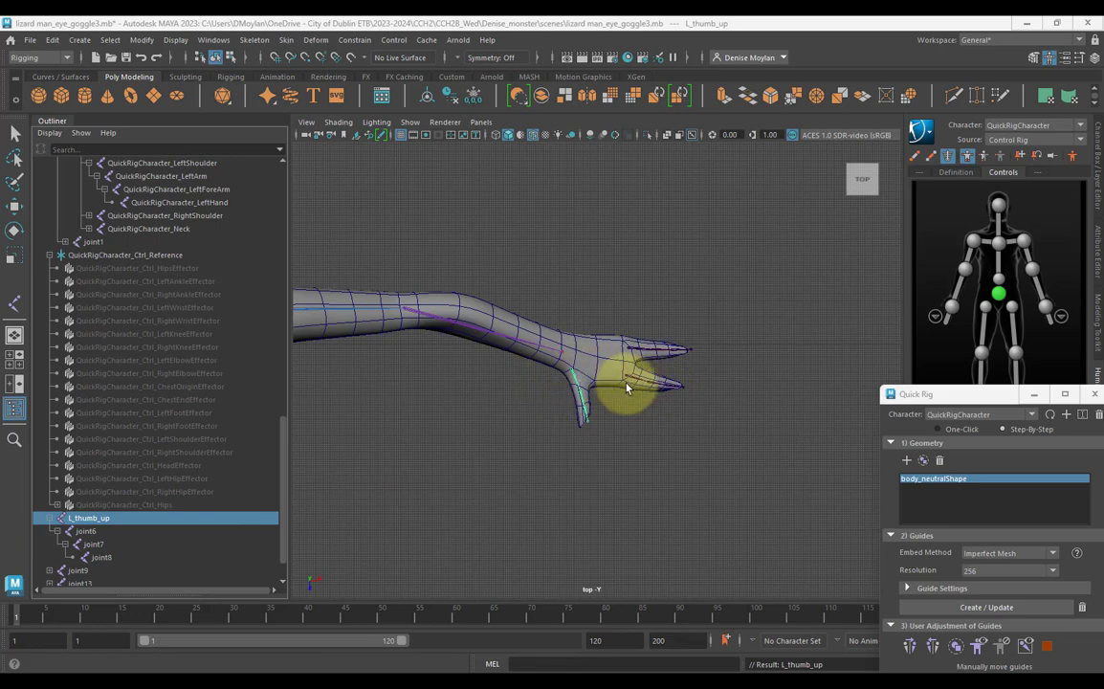
Rename joint6, the child of L_thumb_up, as L_thumb_mid, reusing the copied parent name.
{"action": "double_click", "coordinate": [100, 518]}
{"action": "key", "text": "ctrl+c"}
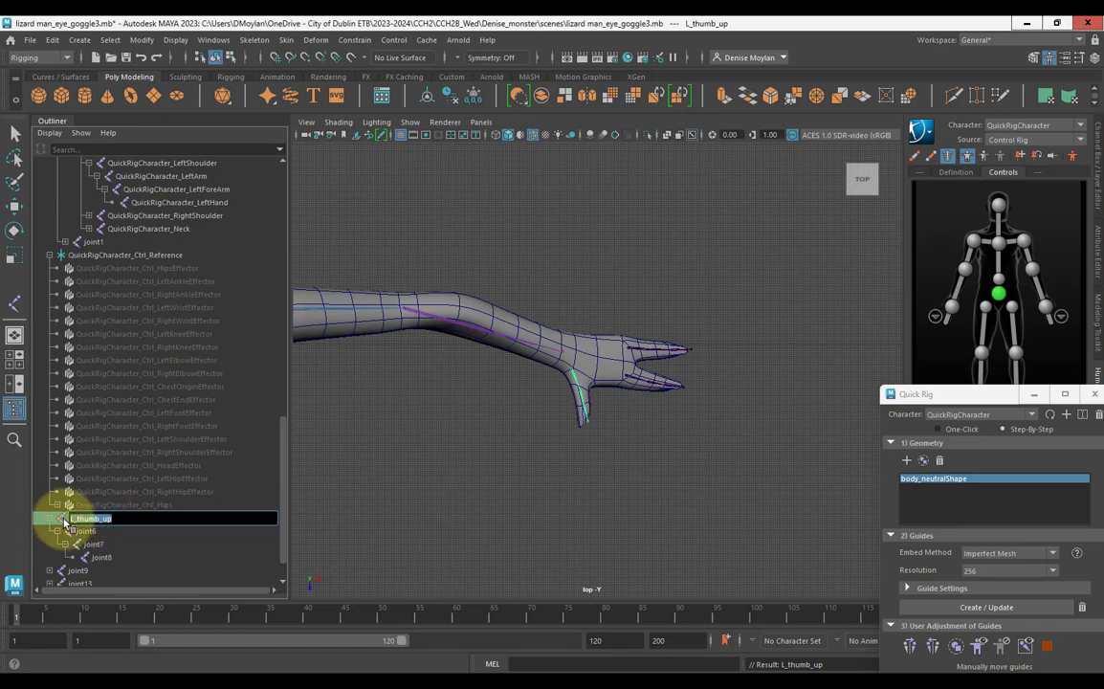
{"action": "left_click", "coordinate": [99, 533]}
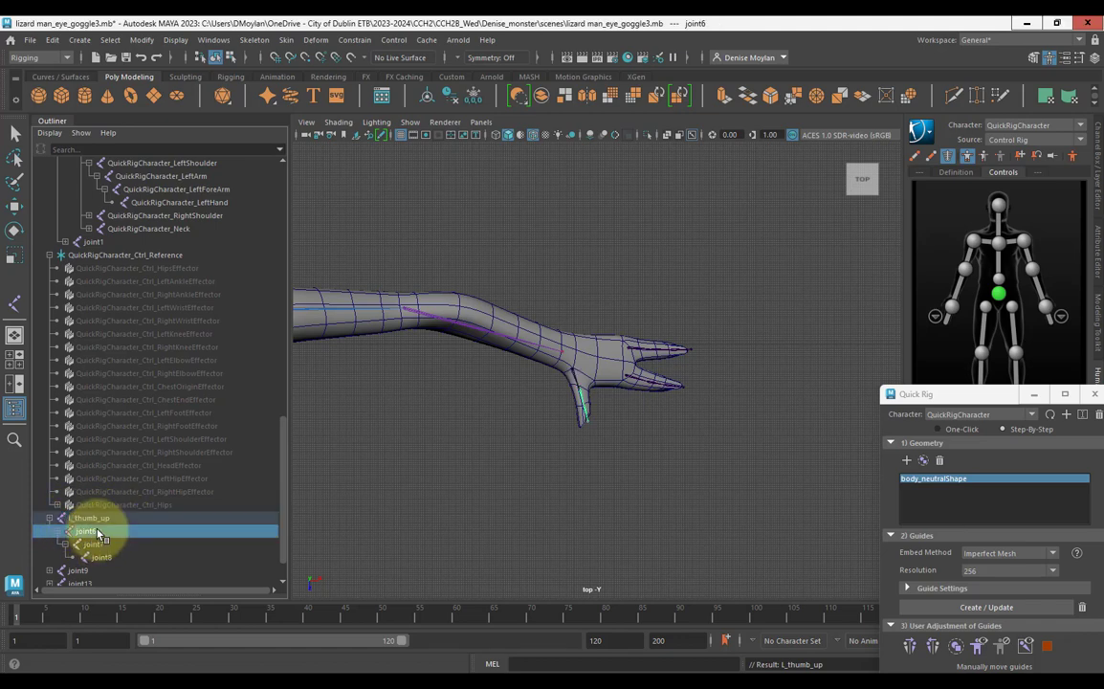
{"action": "double_click", "coordinate": [91, 532]}
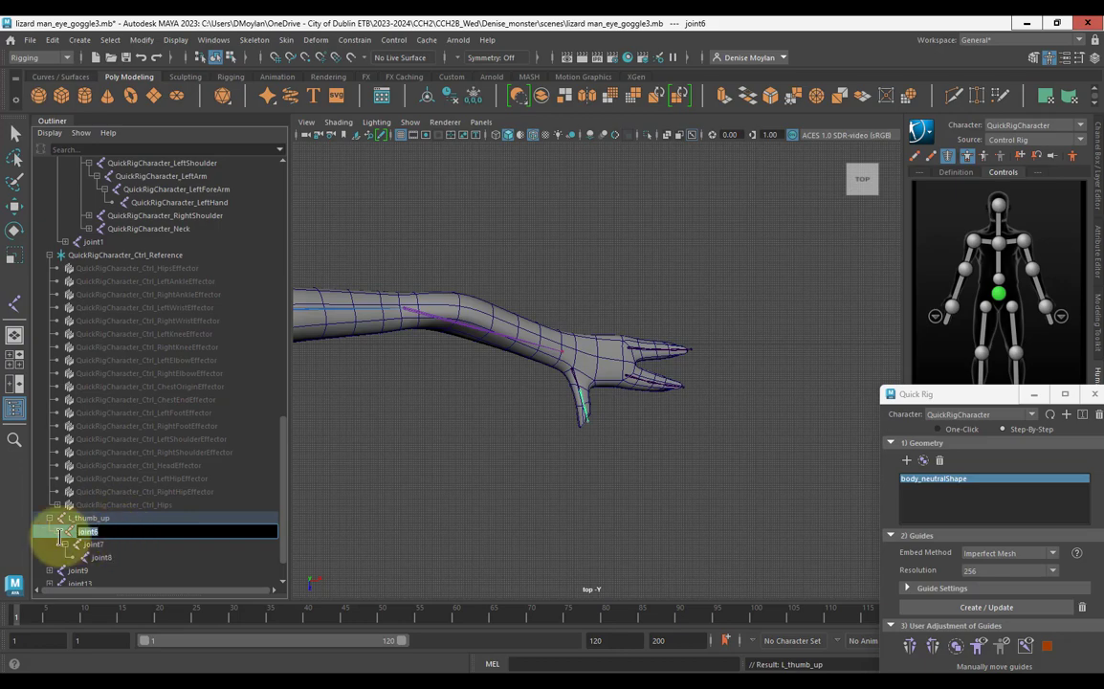
{"action": "key", "text": "ctrl+v"}
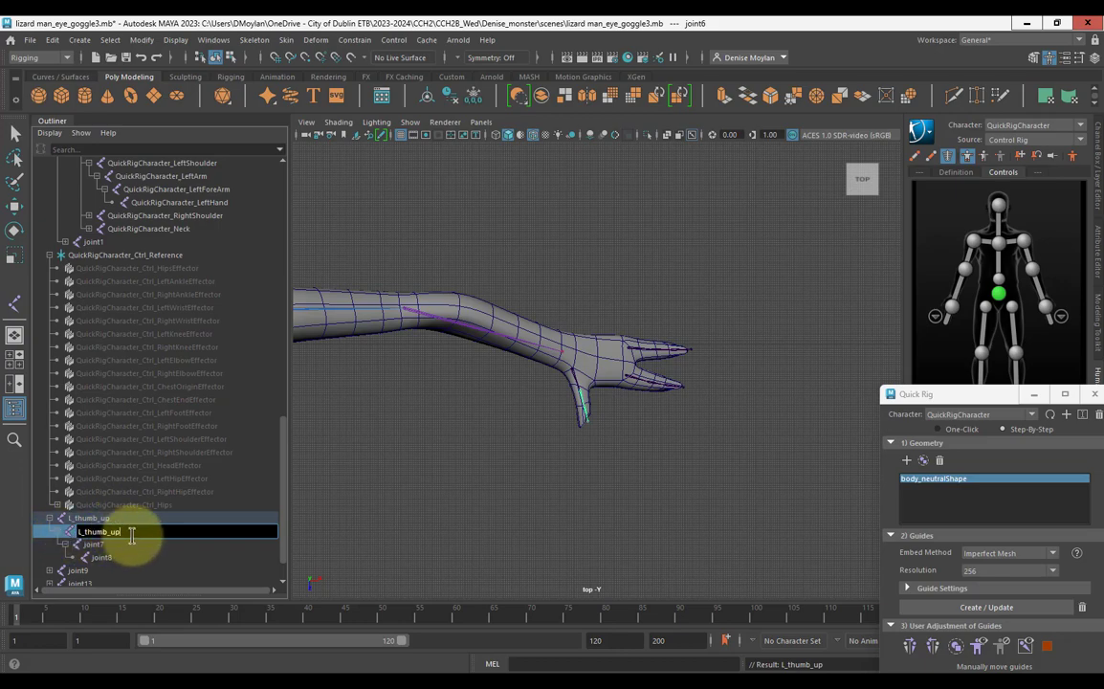
{"action": "key", "text": "BackSpace"}
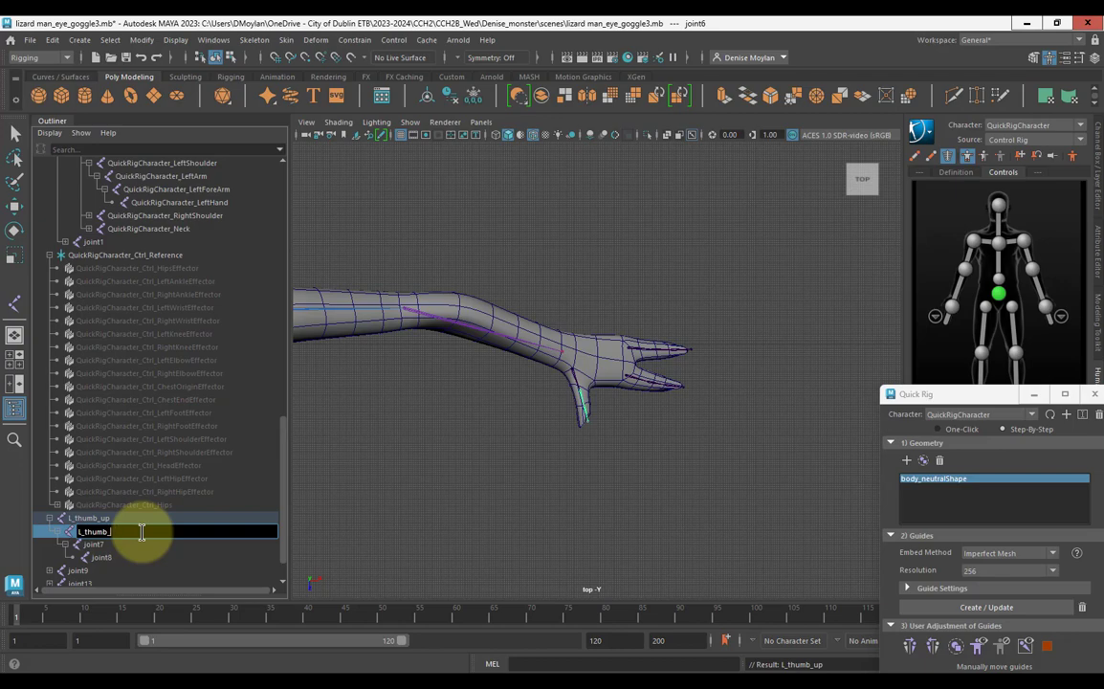
{"action": "type", "text": "lo"}
{"action": "key", "text": "BackSpace"}
{"action": "key", "text": "BackSpace"}
{"action": "key", "text": "BackSpace"}
{"action": "key", "text": "Return"}
Rename joint7 in the left thumb chain as L_thumb_low, based on the copied L_thumb_mid name.
{"action": "double_click", "coordinate": [134, 536]}
{"action": "key", "text": "ctrl+c"}
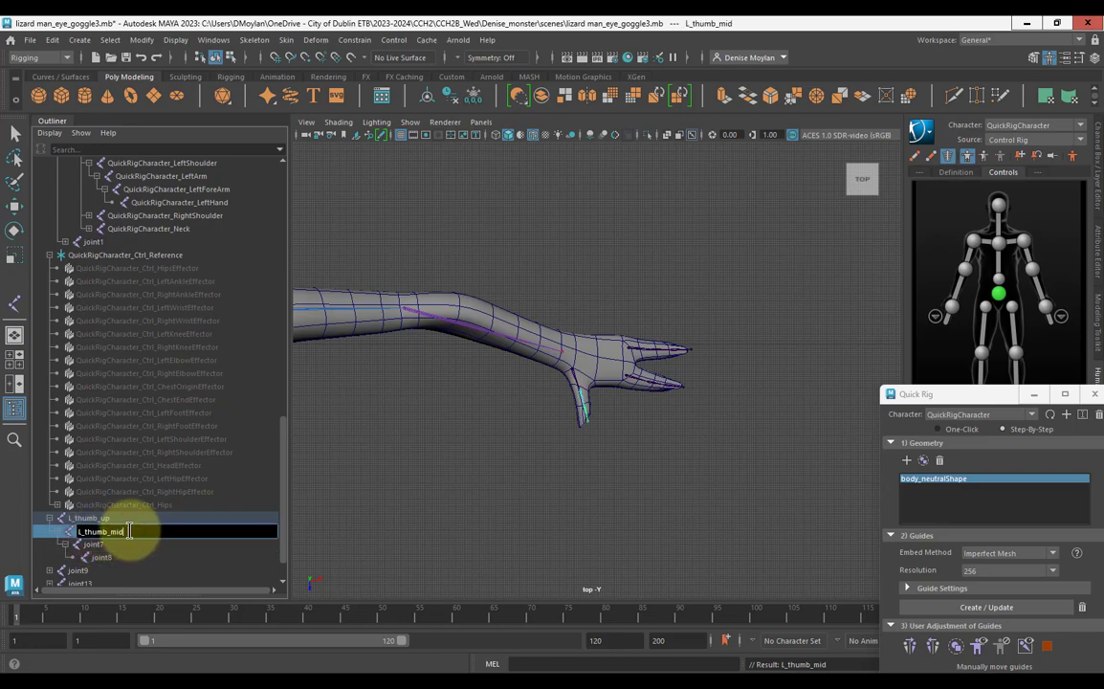
{"action": "double_click", "coordinate": [76, 543]}
{"action": "key", "text": "ctrl+v"}
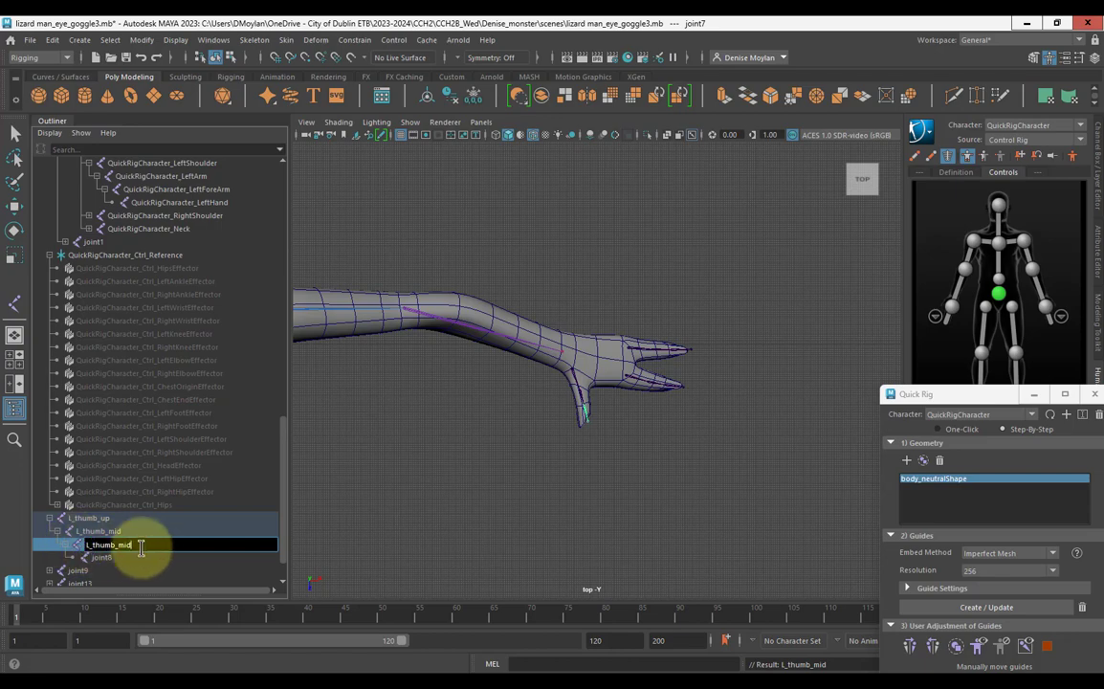
{"action": "key", "text": "BackSpace"}
{"action": "key", "text": "BackSpace"}
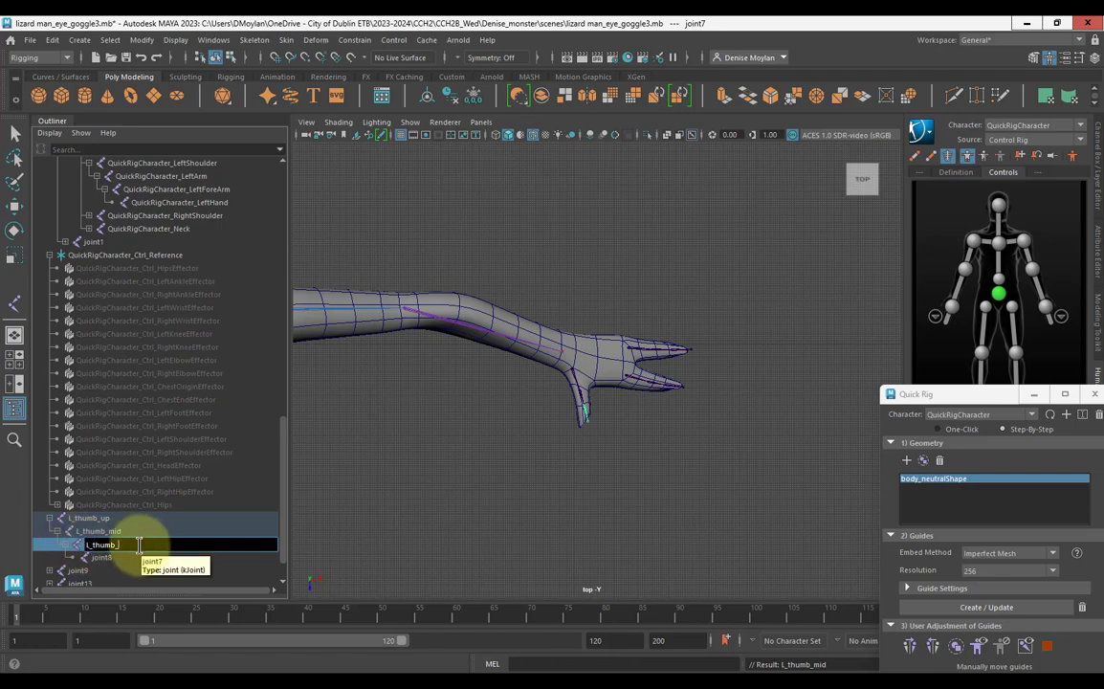
{"action": "type", "text": "low"}
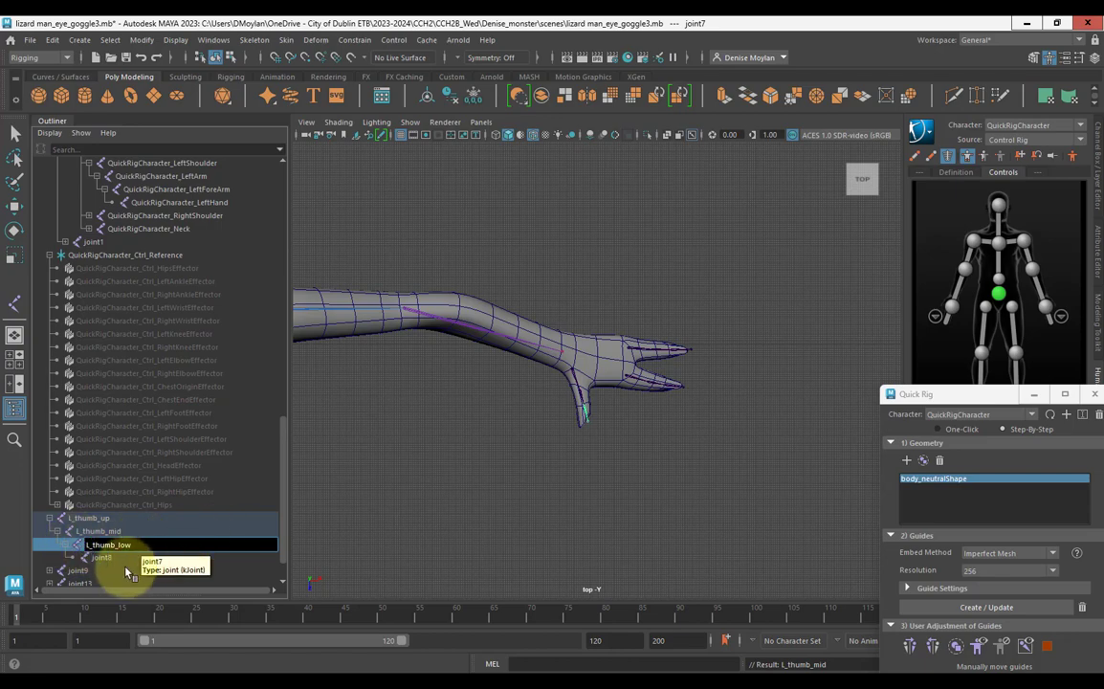
Rename the end joint joint8 as L_thumb_nub and select the L_thumb_up joint on the hand.
{"action": "left_click", "coordinate": [128, 557]}
{"action": "double_click", "coordinate": [128, 558]}
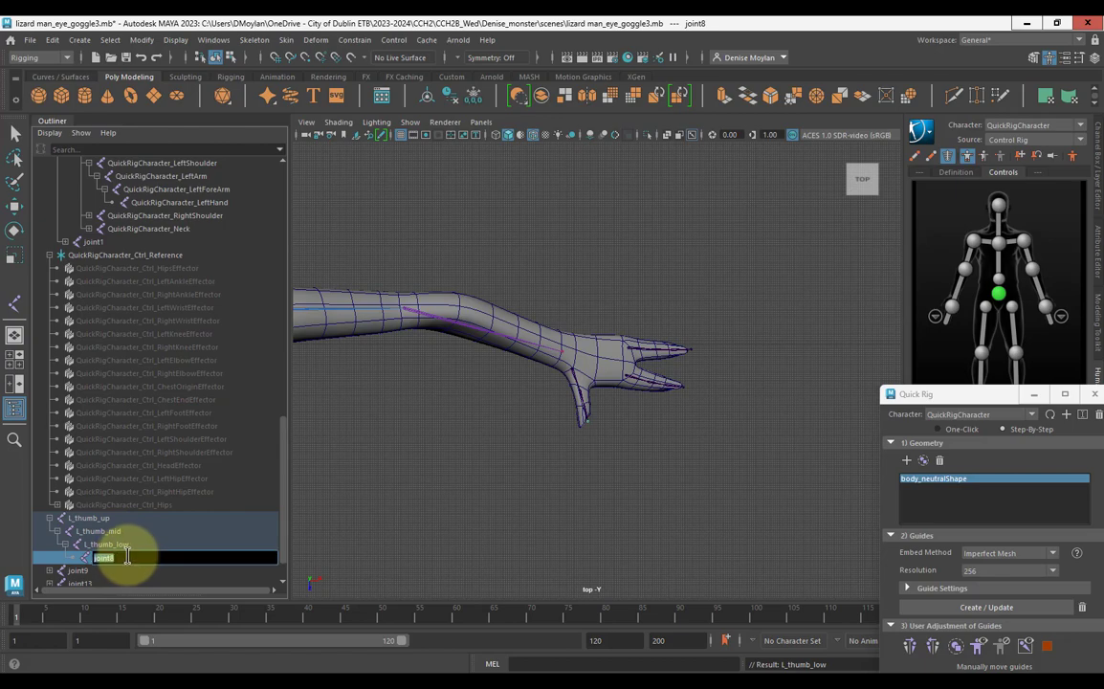
{"action": "key", "text": "ctrl+v"}
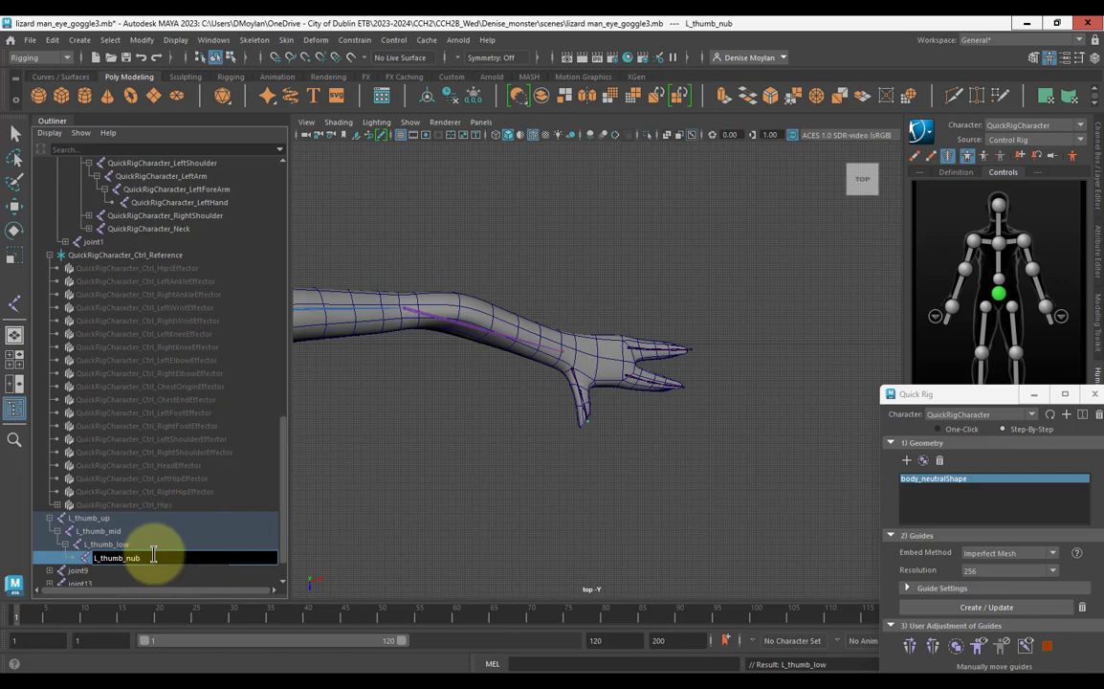
{"action": "key", "text": "Return"}
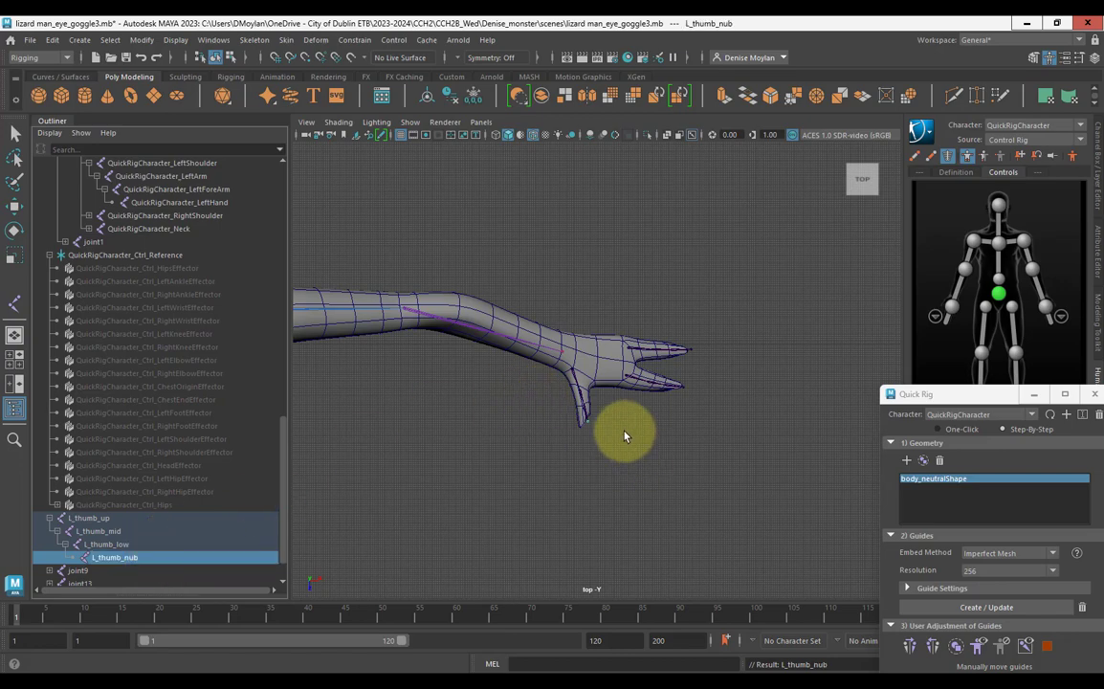
{"action": "left_click", "coordinate": [580, 385]}
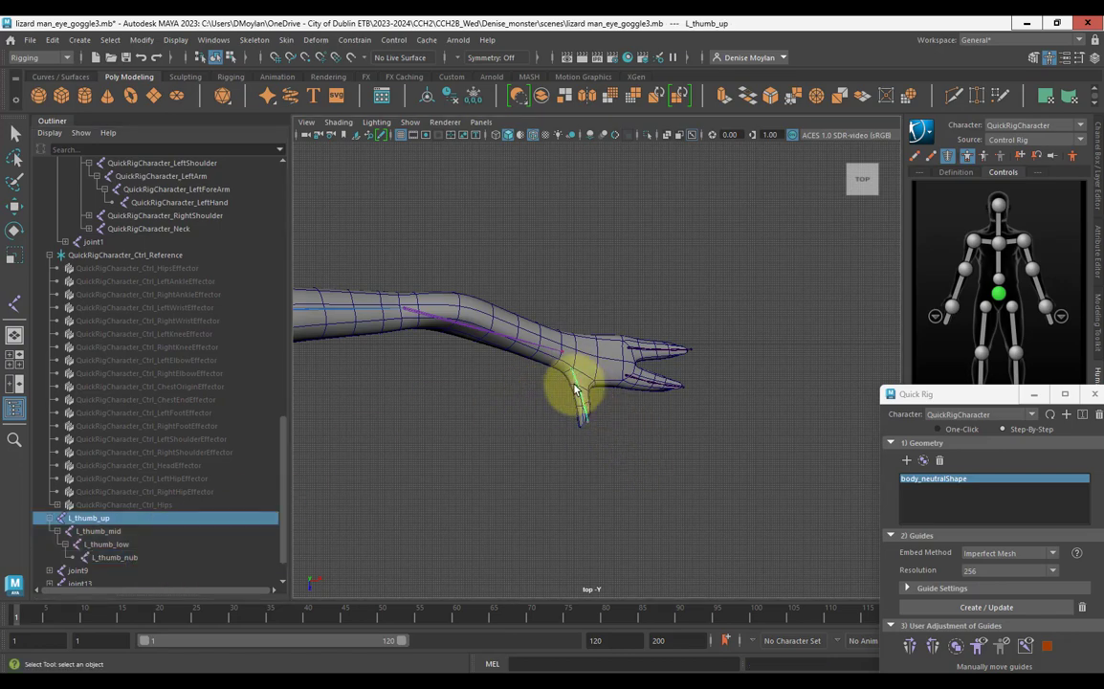
Rename the remaining two left-hand chains, top to tip, as L_point_up, _mid, _low, _nub and L_finger_up, _mid, _low, _nub.
{"action": "left_click", "coordinate": [636, 380]}
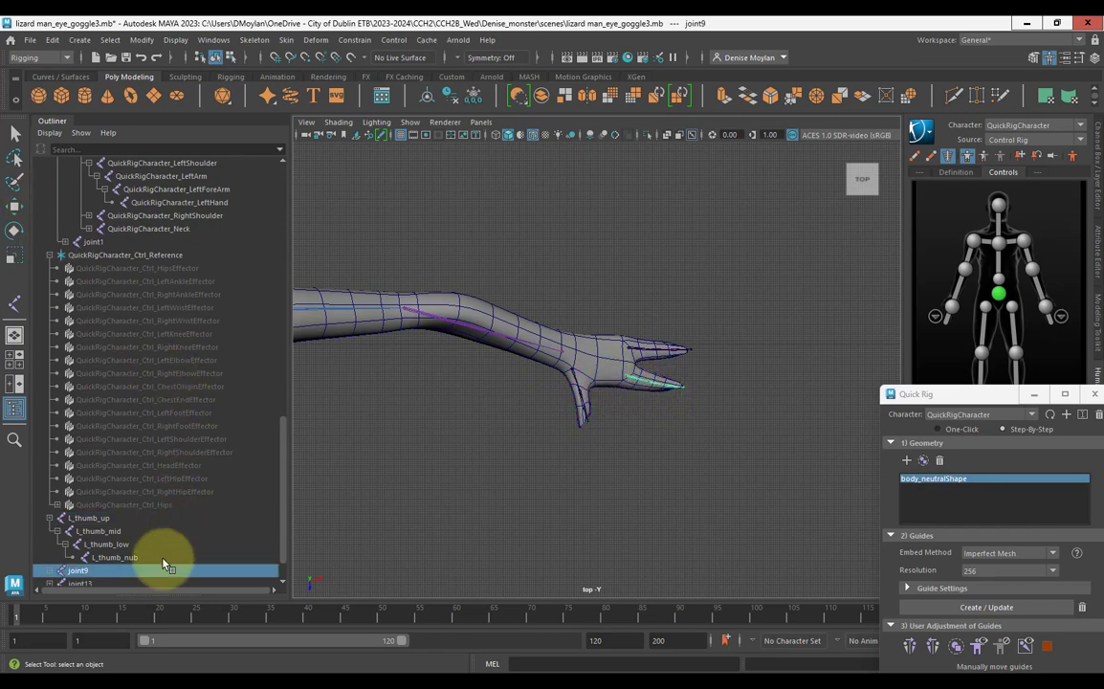
{"action": "scroll", "coordinate": [82, 568], "scroll_direction": "down", "scroll_amount": 1}
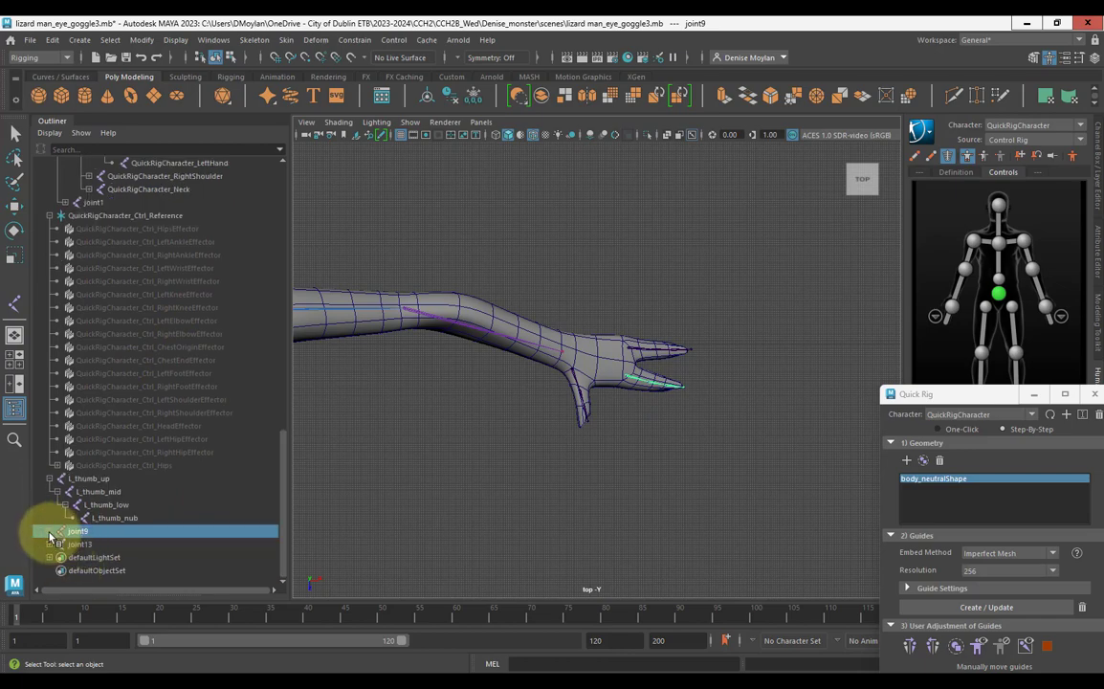
{"action": "left_click", "coordinate": [49, 532]}
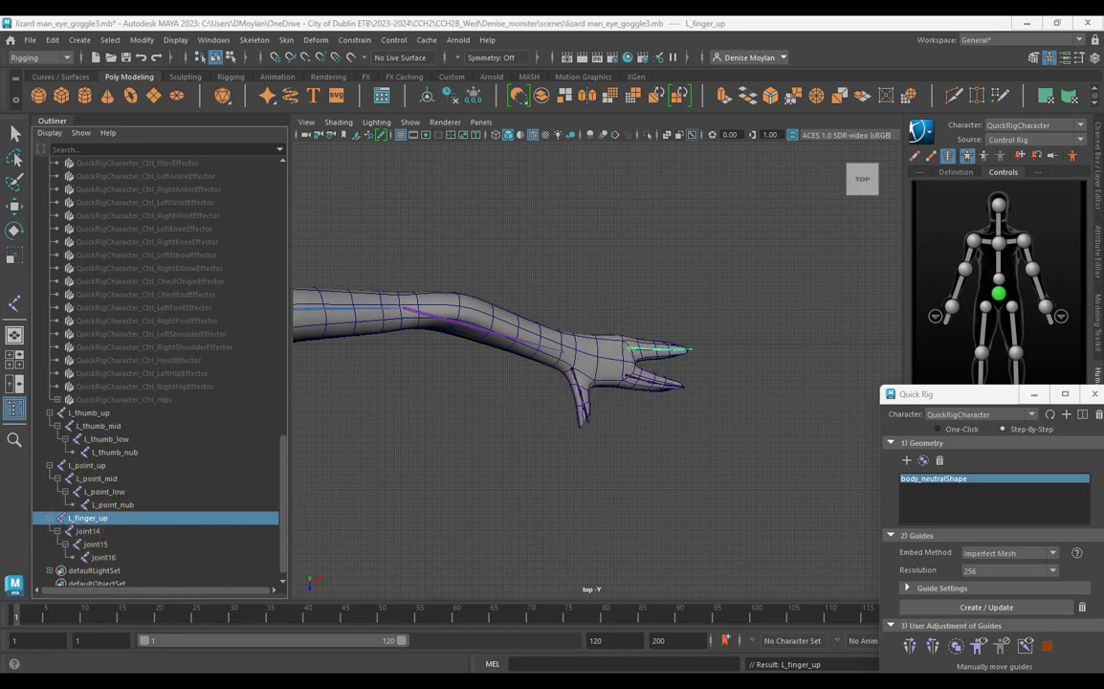
{"action": "left_click", "coordinate": [571, 465]}
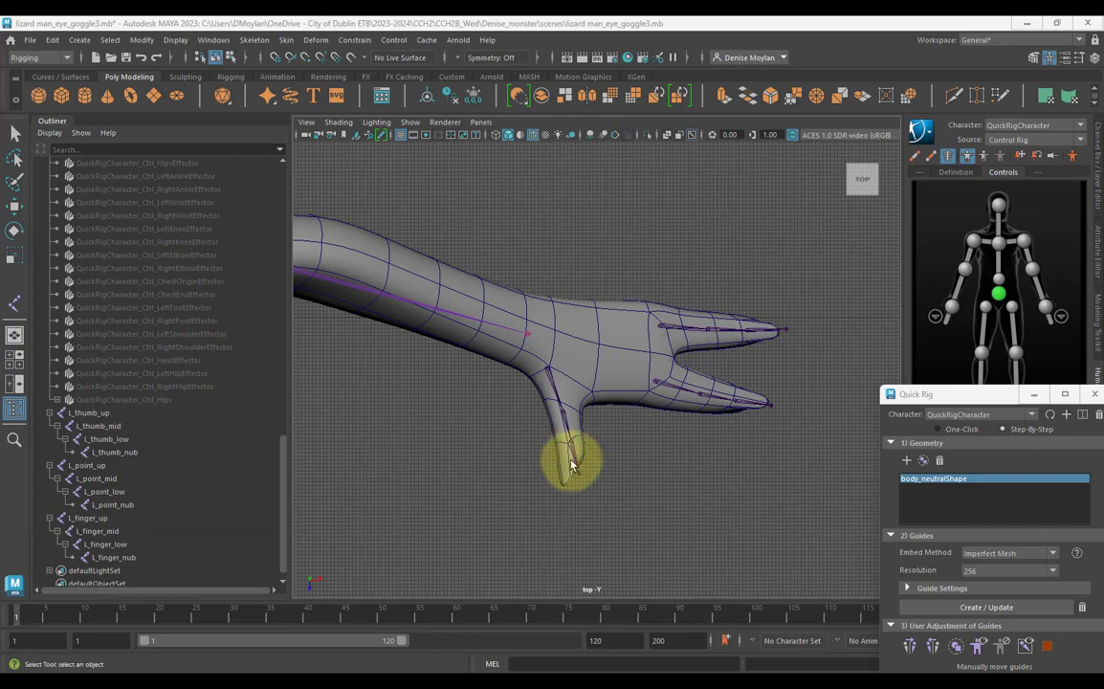
Parent the L_point_up chain to the QuickRigCharacter_LeftHand joint.
{"action": "left_click", "coordinate": [651, 386]}
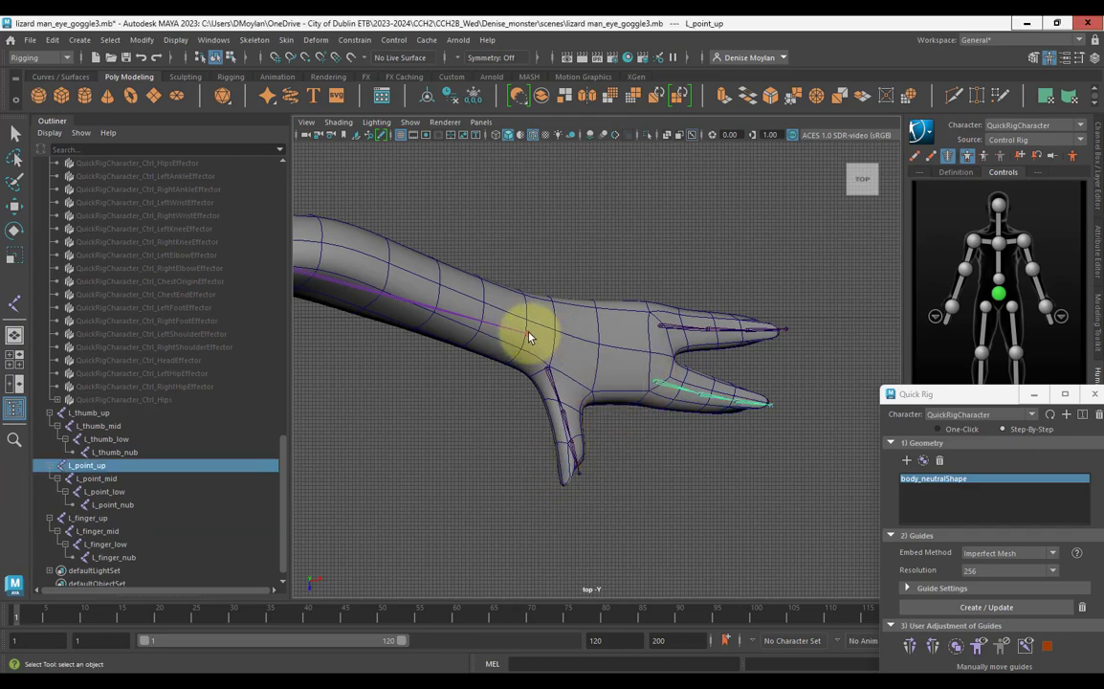
{"action": "left_click", "coordinate": [529, 333]}
{"action": "left_click", "coordinate": [654, 383]}
{"action": "left_click", "coordinate": [527, 335]}
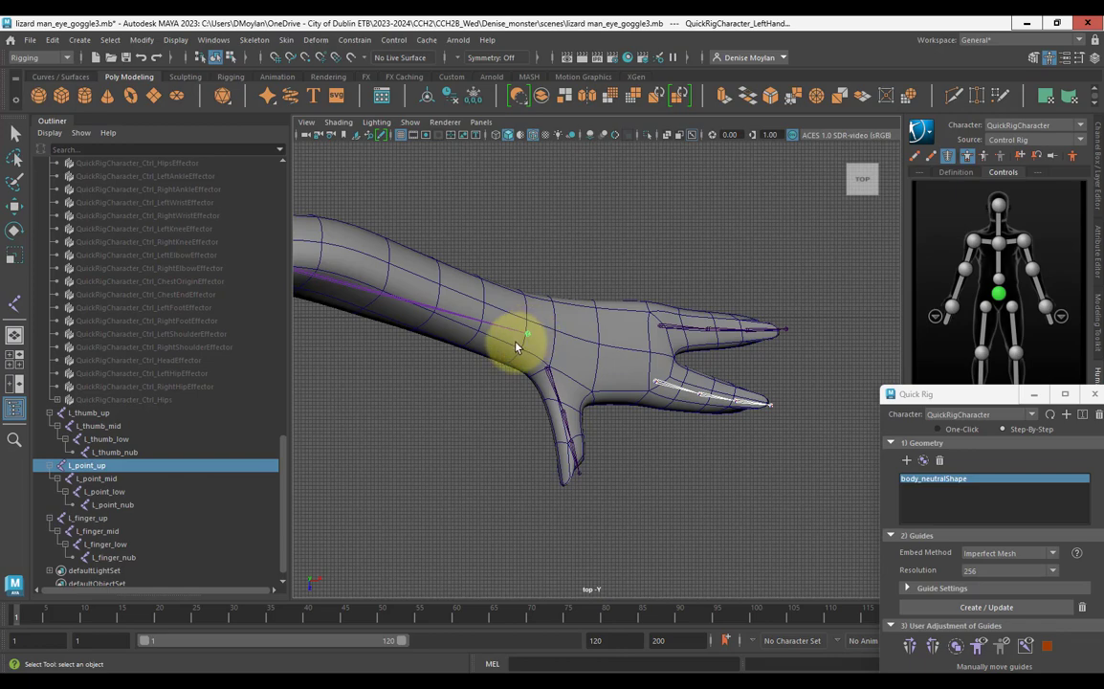
{"action": "key", "text": "p"}
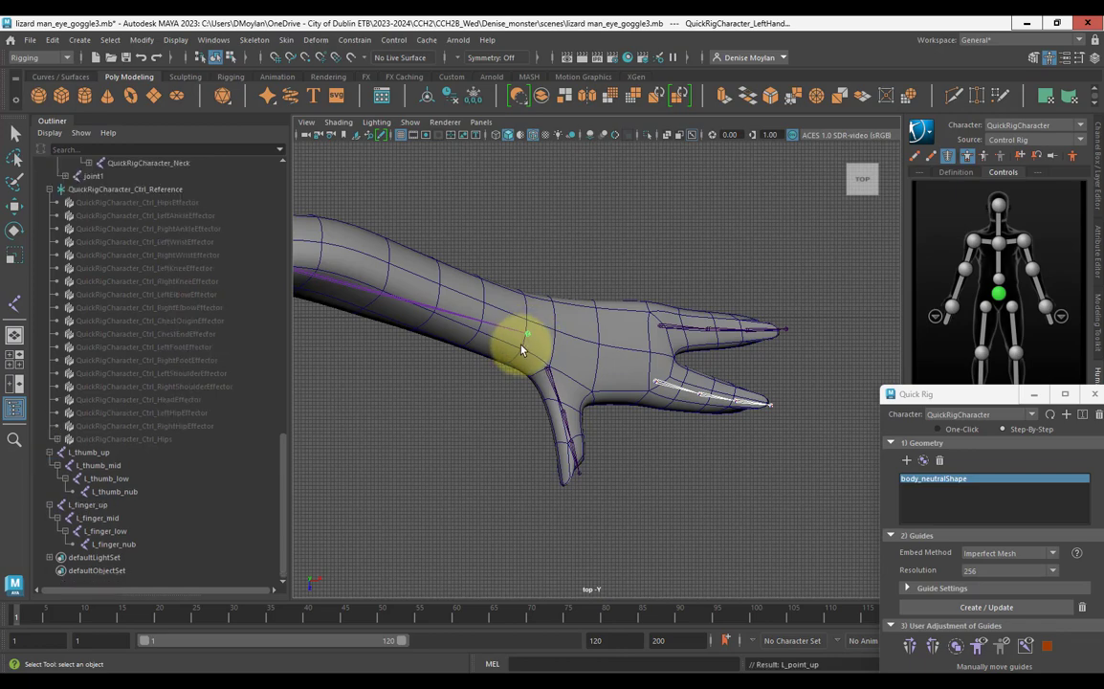
Parent the L_finger_up chain to the QuickRigCharacter_LeftHand joint.
{"action": "left_click", "coordinate": [657, 331]}
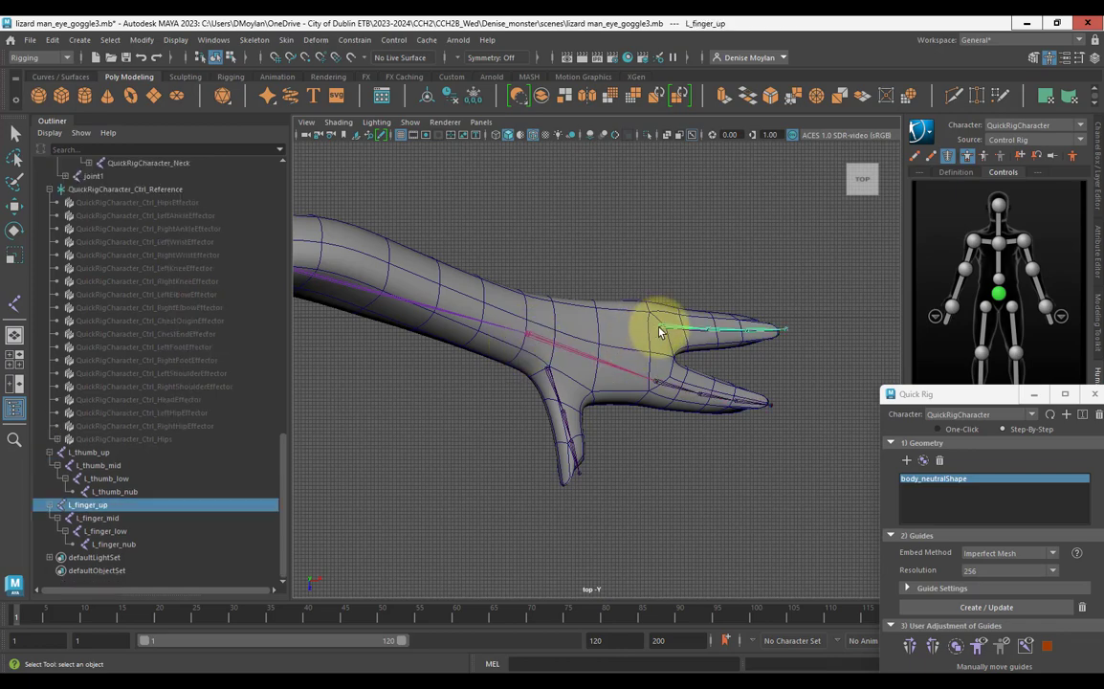
{"action": "left_click", "coordinate": [527, 337], "text": "shift"}
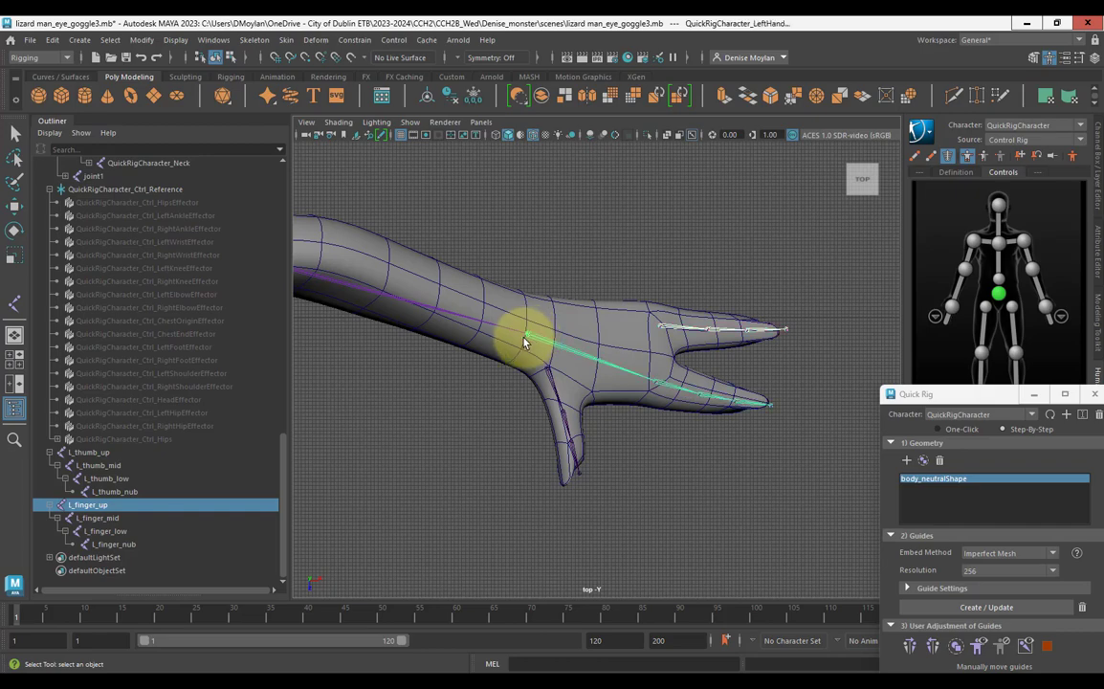
{"action": "key", "text": "p"}
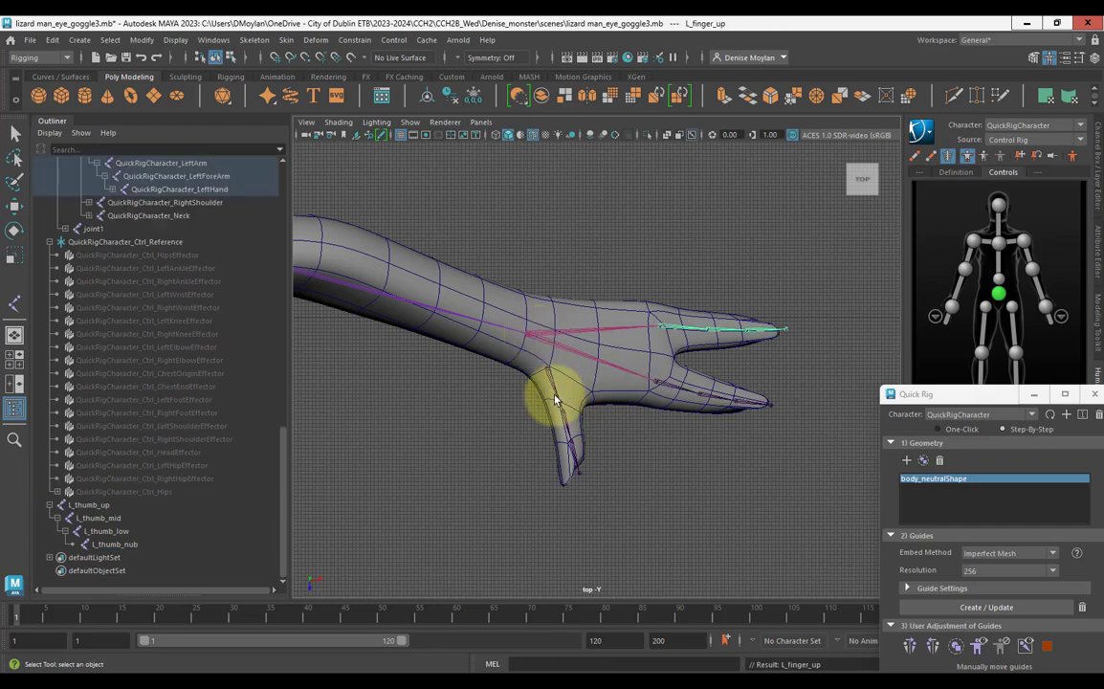
Parent the L_thumb_up chain to the QuickRigCharacter_LeftHand joint and clear the selection.
{"action": "left_click", "coordinate": [536, 361]}
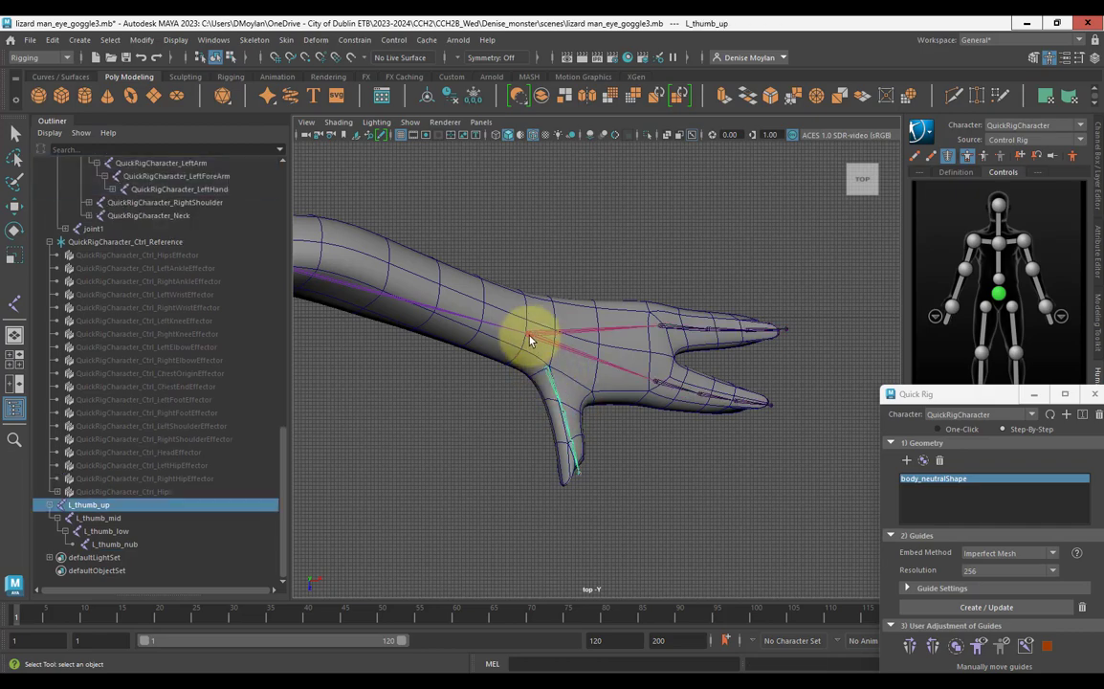
{"action": "left_click", "coordinate": [527, 337], "text": "shift"}
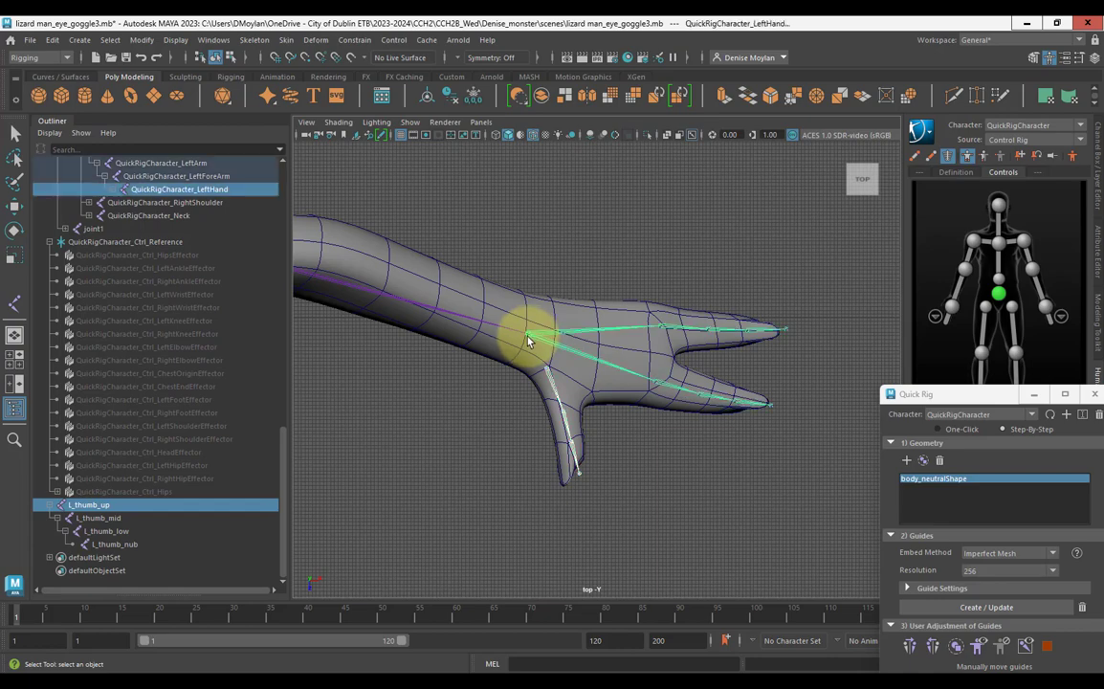
{"action": "key", "text": "p"}
{"action": "left_click", "coordinate": [649, 467]}
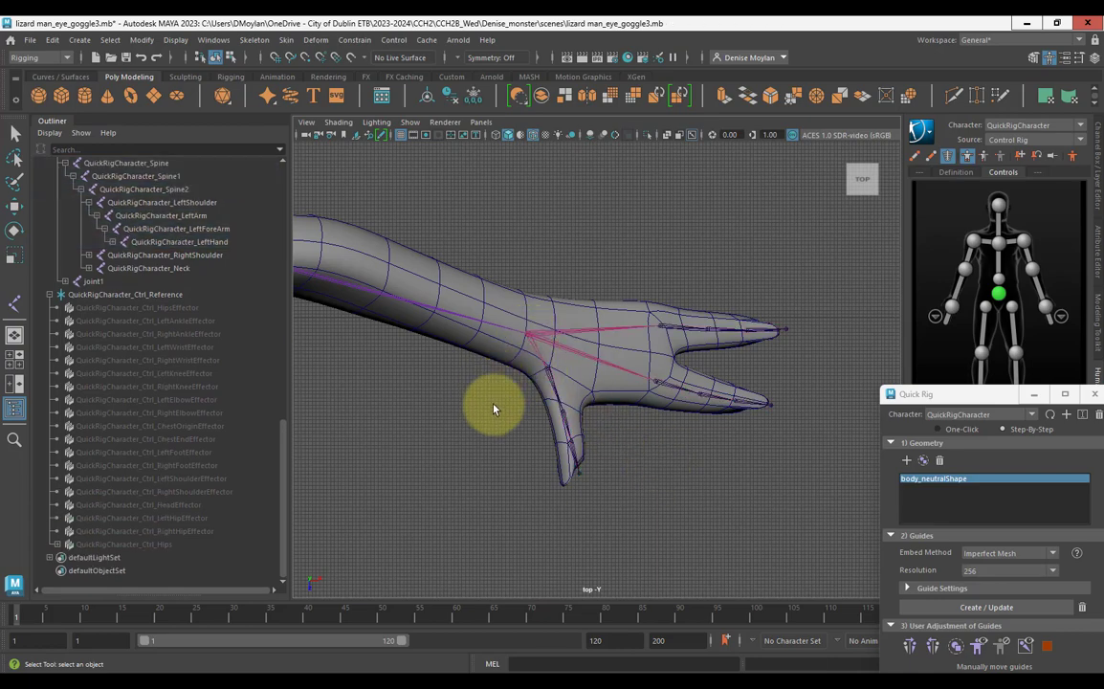
Check the hand joints in all four views and undo the parenting of the thumb, finger and point chains.
{"action": "key", "text": "space"}
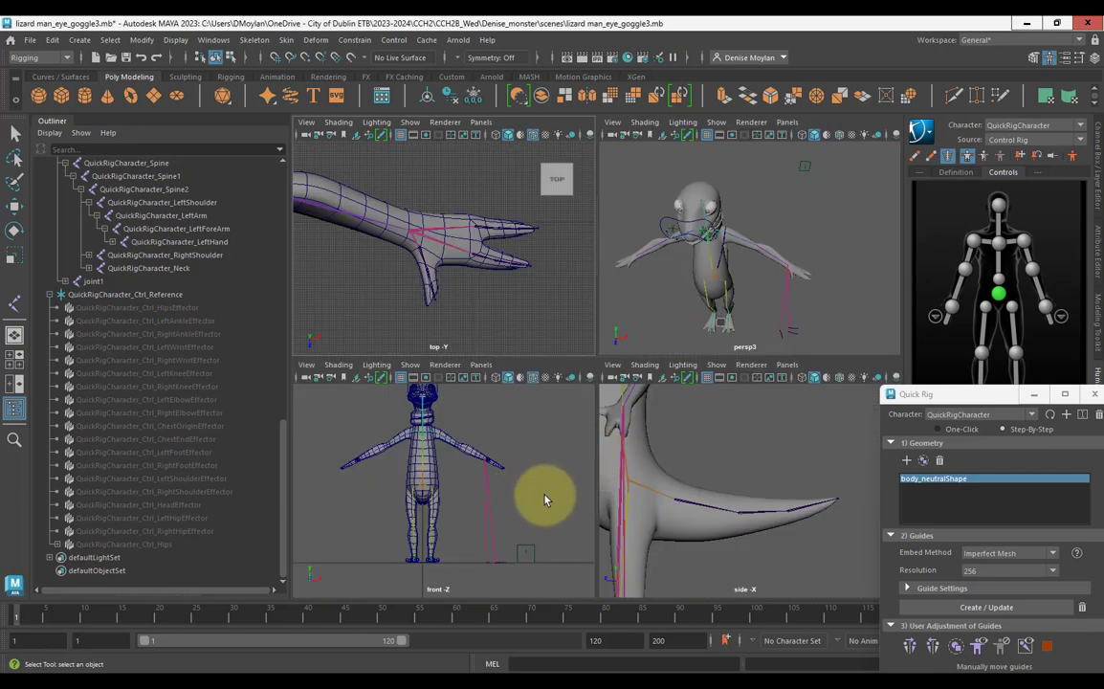
{"action": "key", "text": "ctrl+z"}
{"action": "key", "text": "ctrl+z"}
{"action": "key", "text": "ctrl+z"}
{"action": "key", "text": "ctrl+z"}
{"action": "key", "text": "ctrl+z"}
{"action": "key", "text": "ctrl+z"}
{"action": "key", "text": "ctrl+z"}
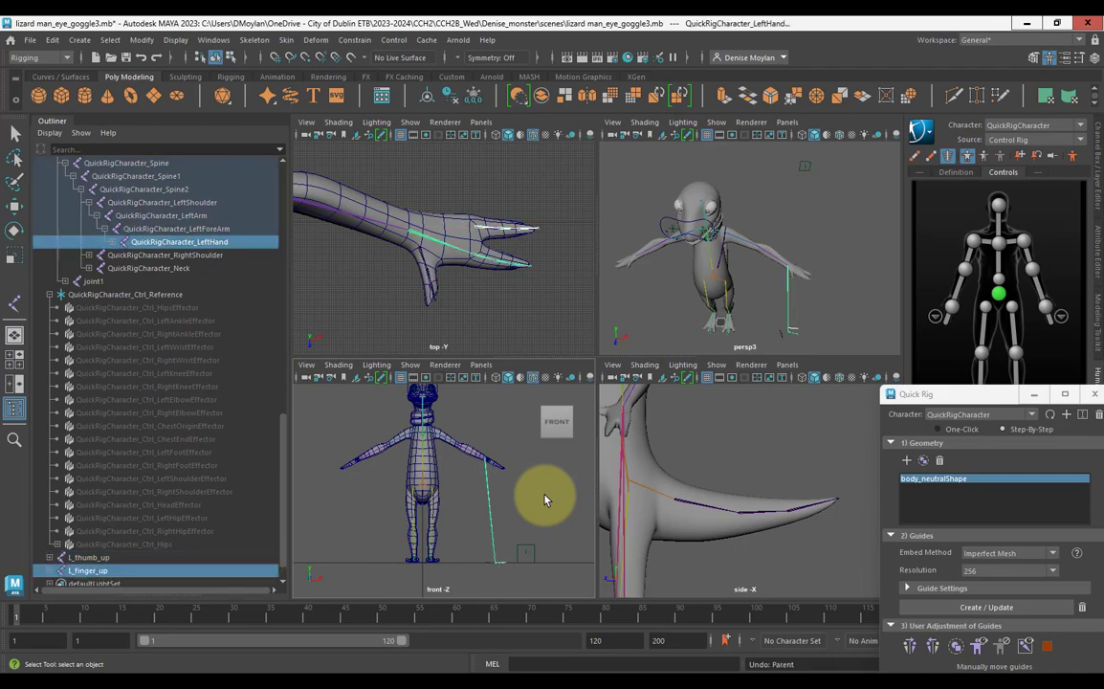
{"action": "key", "text": "ctrl+z"}
{"action": "key", "text": "ctrl+z"}
{"action": "key", "text": "ctrl+z"}
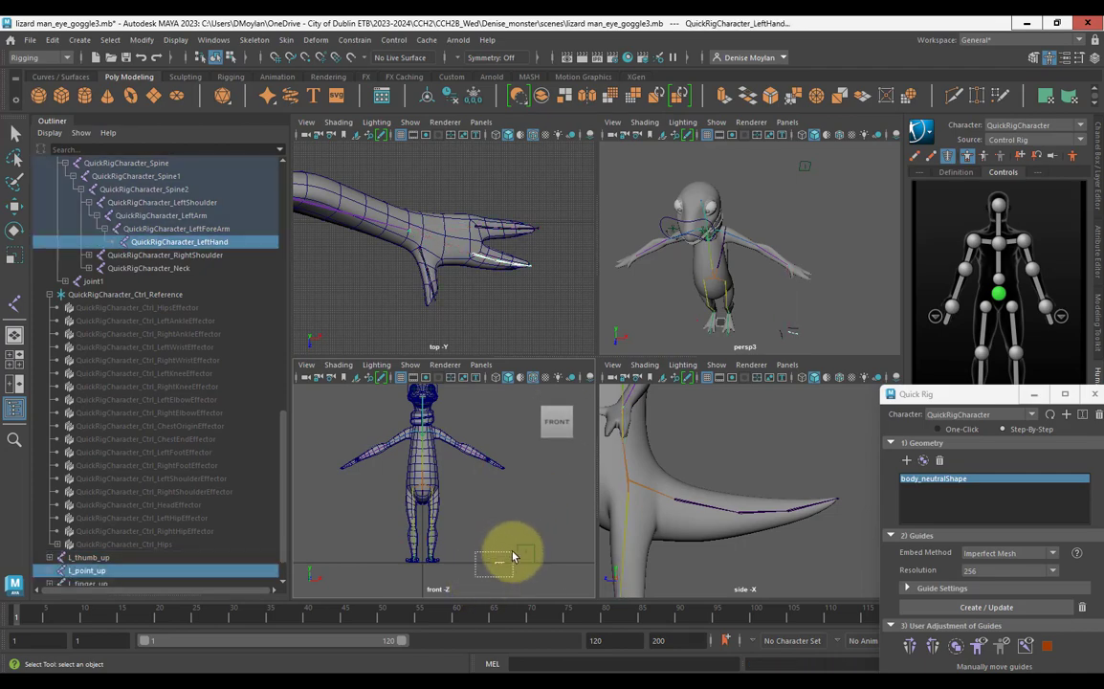
{"action": "key", "text": "ctrl+z"}
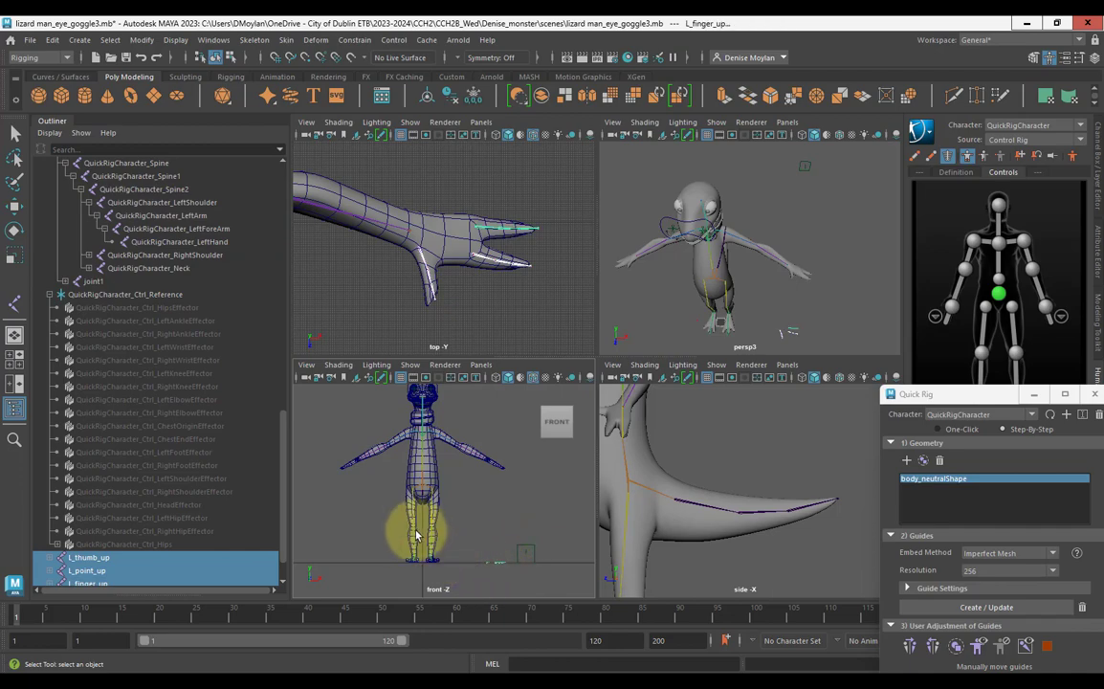
Raise the L_thumb_up, L_point_up and L_finger_up chains to the left hand in the front view and rotate them about -24° to match its slope.
{"action": "key", "text": "w"}
{"action": "left_click_drag", "start_coordinate": [493, 510], "coordinate": [507, 411]}
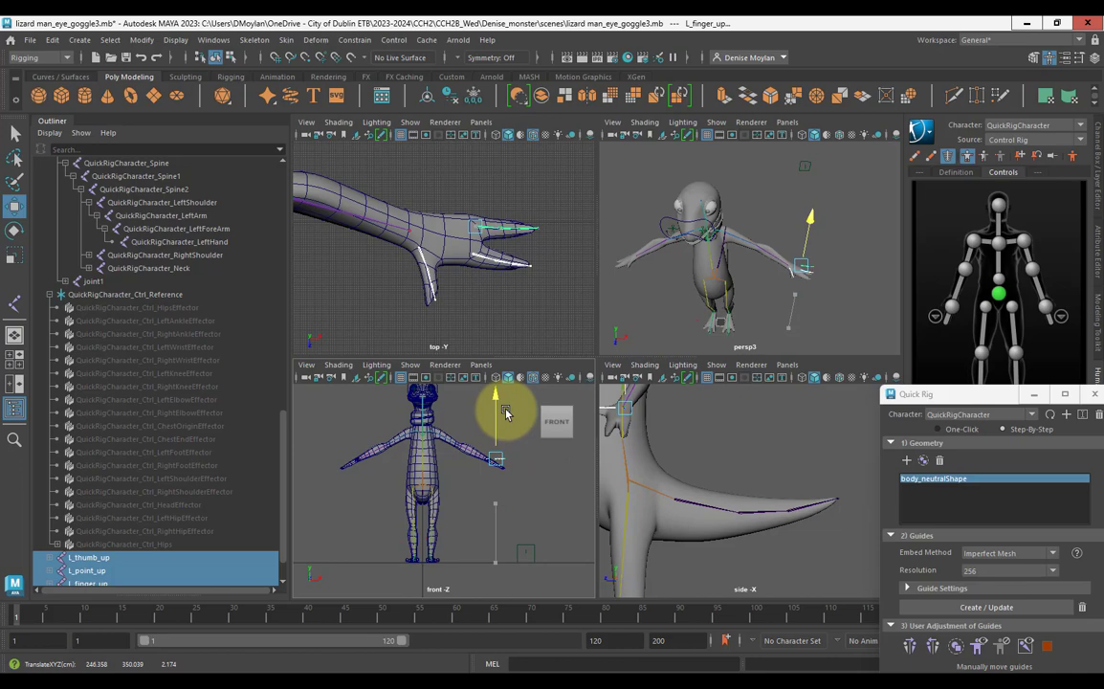
{"action": "key", "text": "space"}
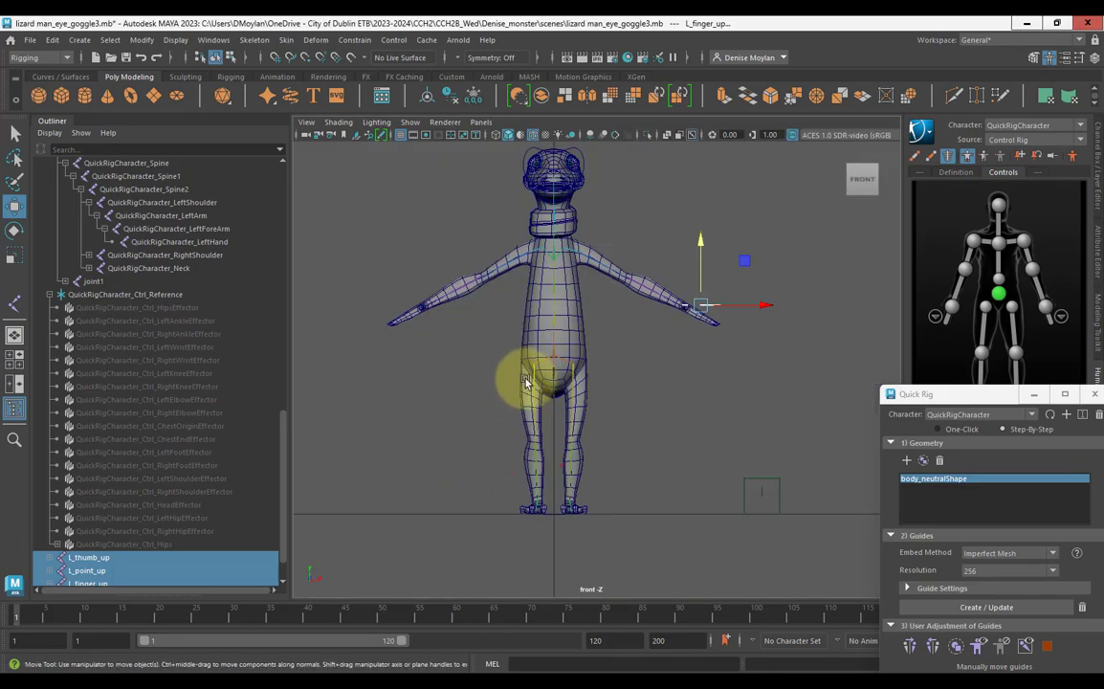
{"action": "scroll", "coordinate": [525, 378], "scroll_direction": "up", "scroll_amount": 5}
{"action": "middle_click_drag", "start_coordinate": [563, 401], "coordinate": [392, 487], "text": "alt"}
{"action": "scroll", "coordinate": [620, 441], "scroll_direction": "up", "scroll_amount": 4}
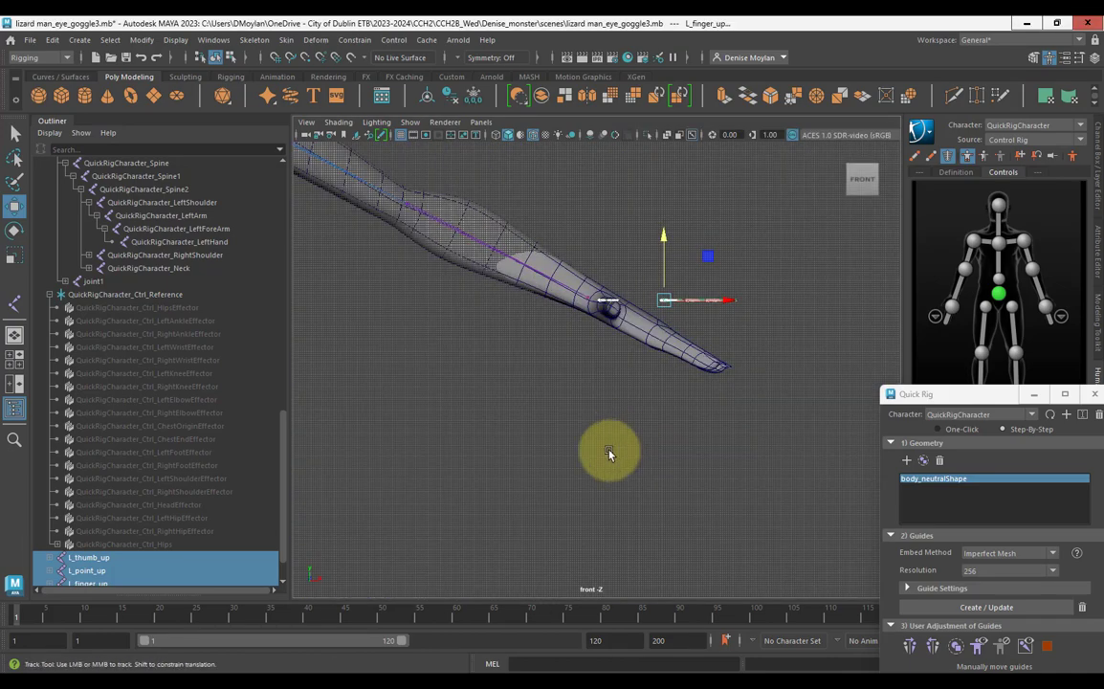
{"action": "middle_click_drag", "start_coordinate": [608, 453], "coordinate": [576, 542], "text": "alt"}
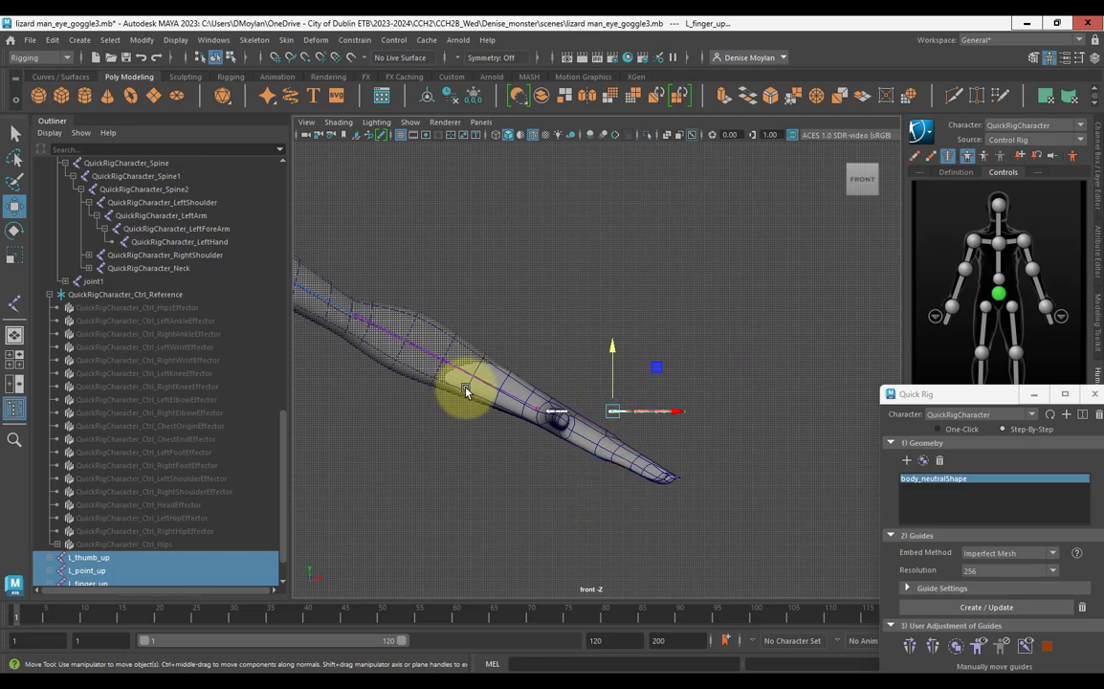
{"action": "key", "text": "e"}
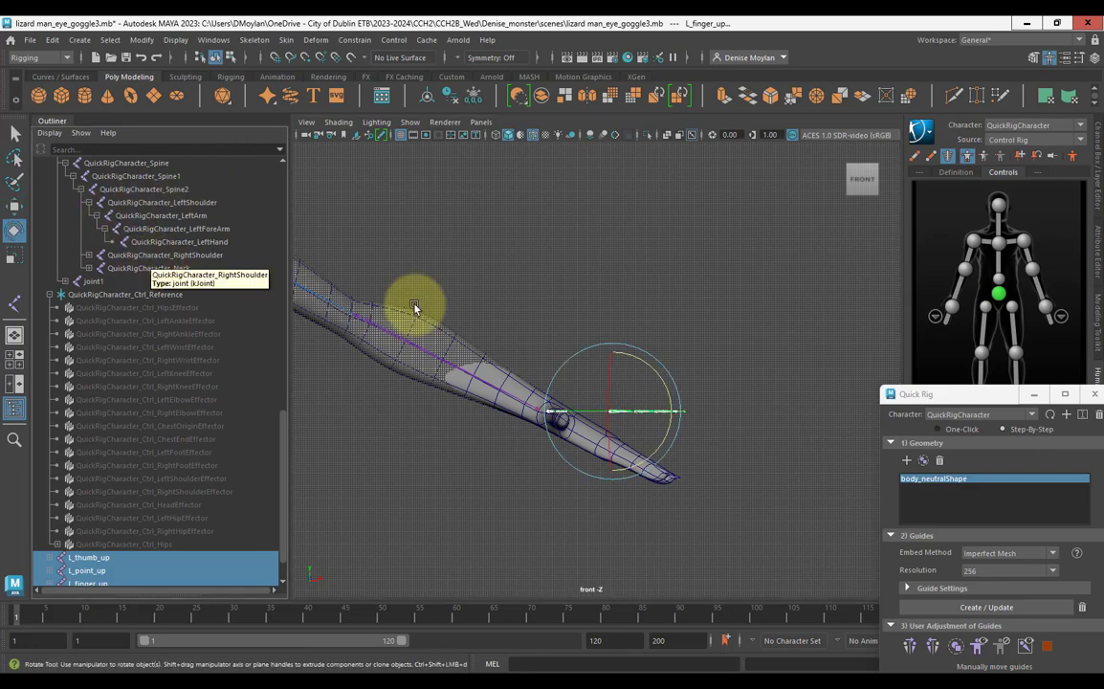
{"action": "mouse_move", "coordinate": [670, 387]}
{"action": "left_mouse_down"}
{"action": "mouse_move", "coordinate": [660, 416]}
{"action": "mouse_move", "coordinate": [665, 401]}
{"action": "left_mouse_up"}
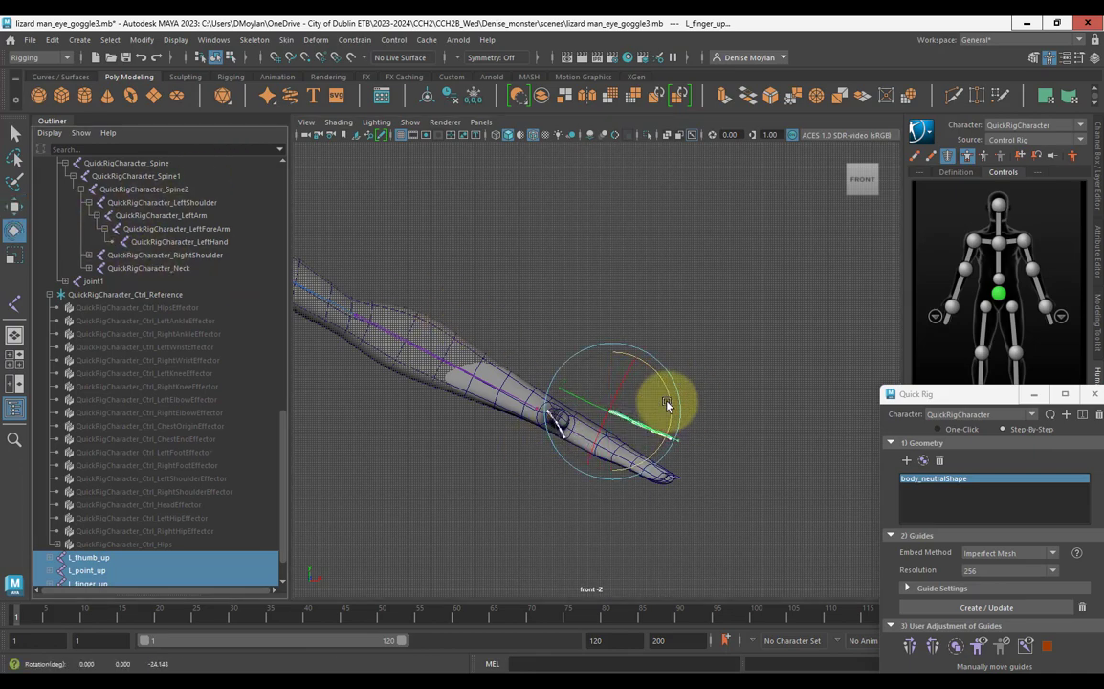
Inspect how the thumb, point and finger chains sit inside the left hand from several angles in perspective.
{"action": "left_click", "coordinate": [419, 246]}
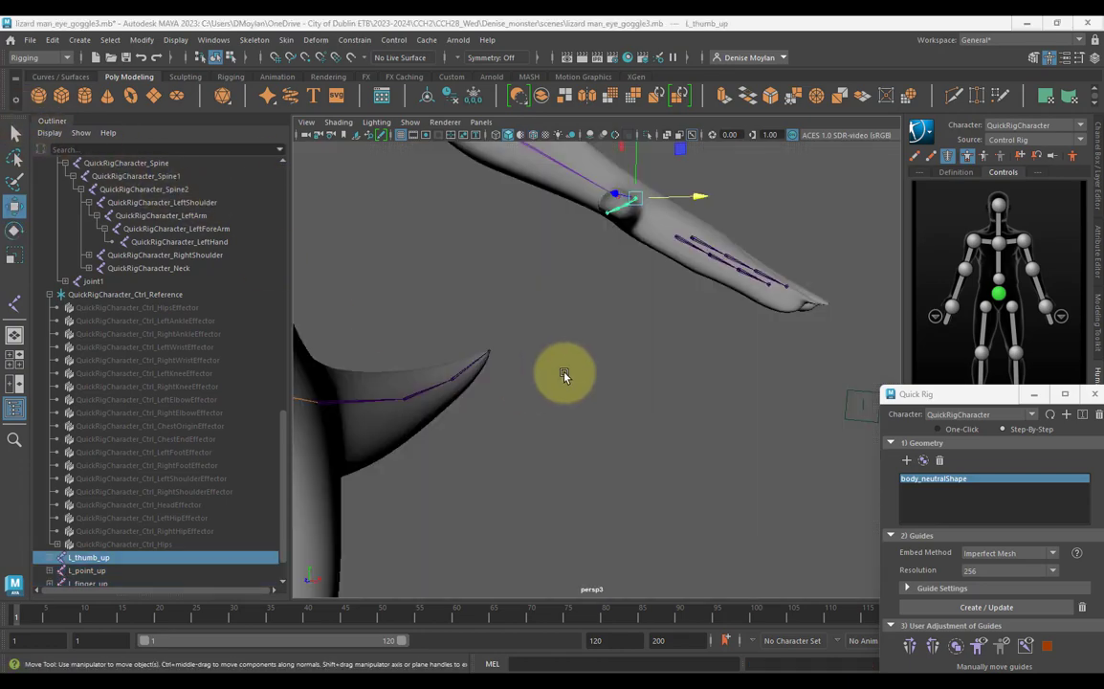
{"action": "key", "text": "f"}
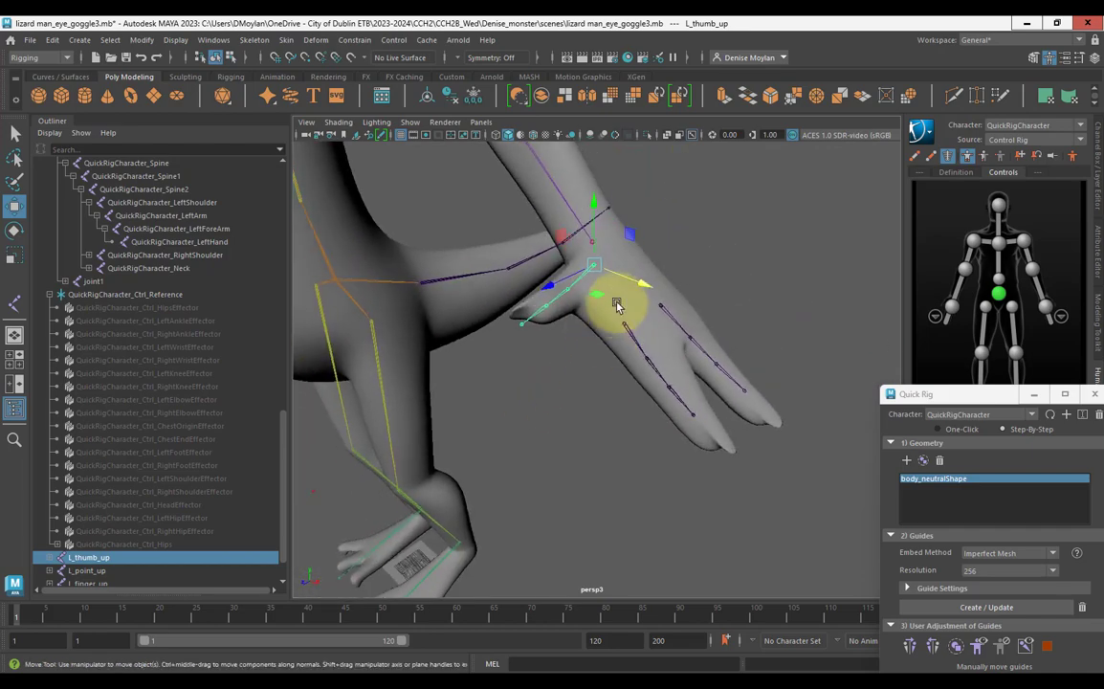
{"action": "left_click", "coordinate": [636, 330]}
{"action": "left_click_drag", "start_coordinate": [646, 338], "coordinate": [612, 349], "text": "alt"}
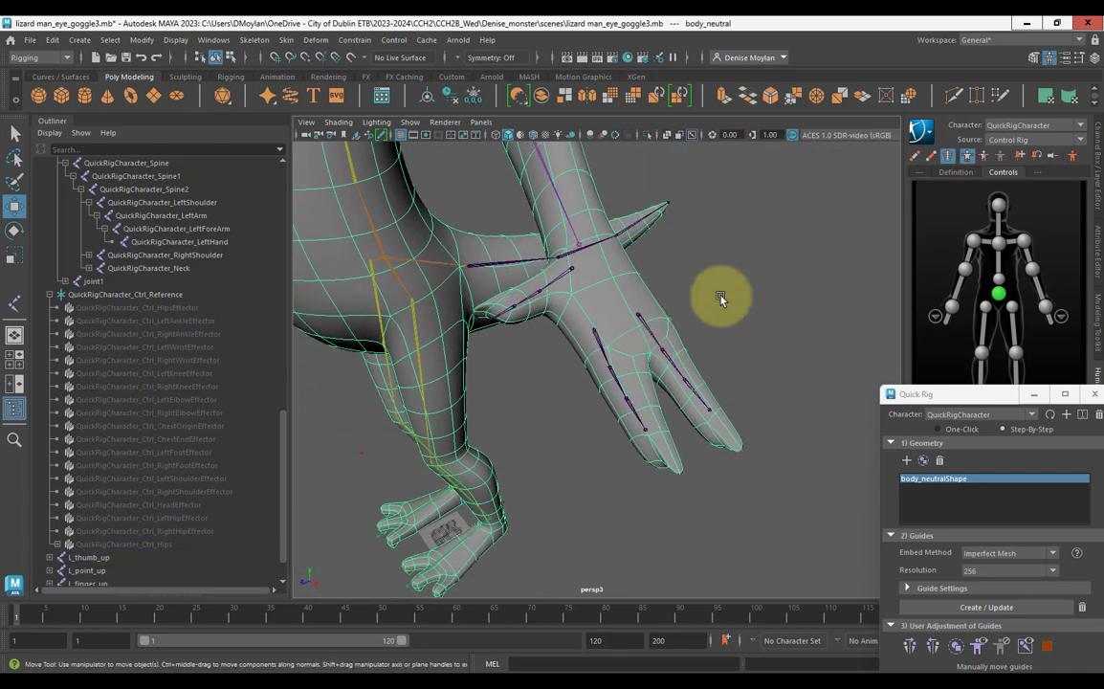
{"action": "left_click", "coordinate": [703, 296]}
{"action": "left_click", "coordinate": [638, 316]}
{"action": "left_click_drag", "start_coordinate": [602, 408], "coordinate": [660, 411], "text": "alt"}
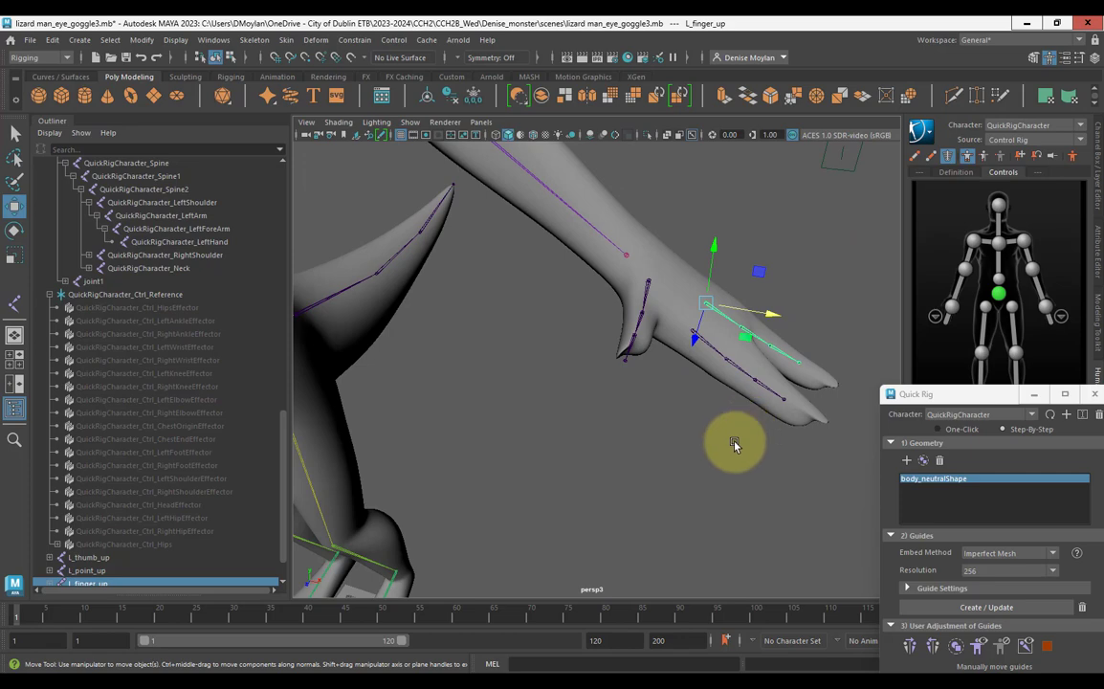
Align the Move tool's axis with the bone and slide the L_point_nub and L_finger_nub end joints out to their fingertips.
{"action": "left_click", "coordinate": [780, 401]}
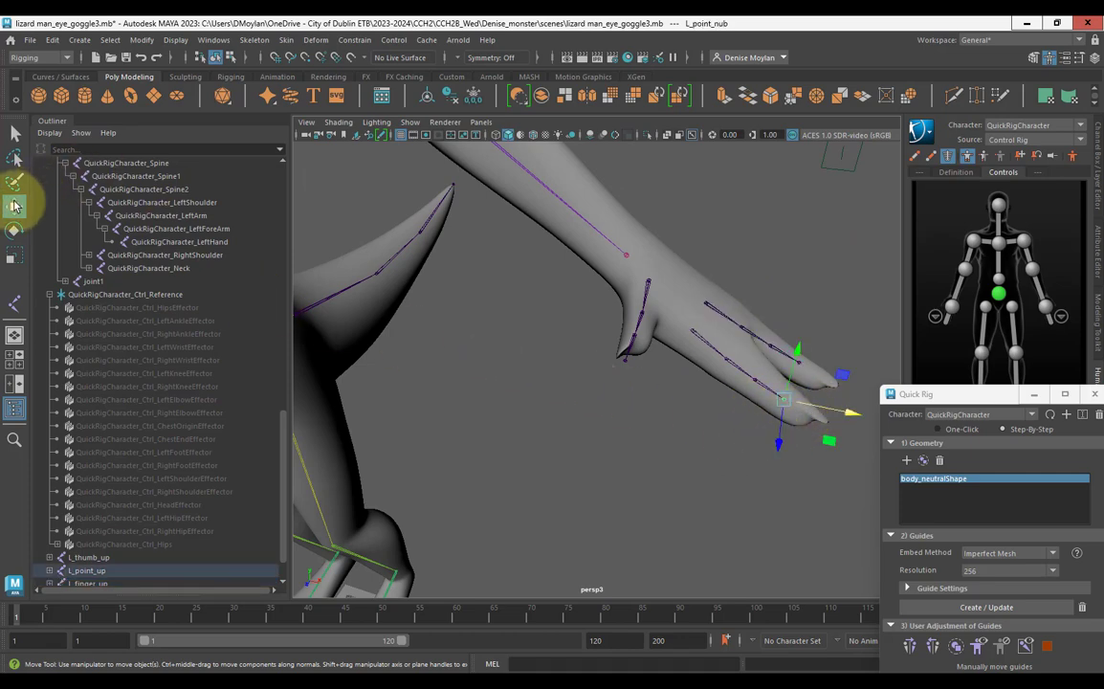
{"action": "double_click", "coordinate": [15, 202]}
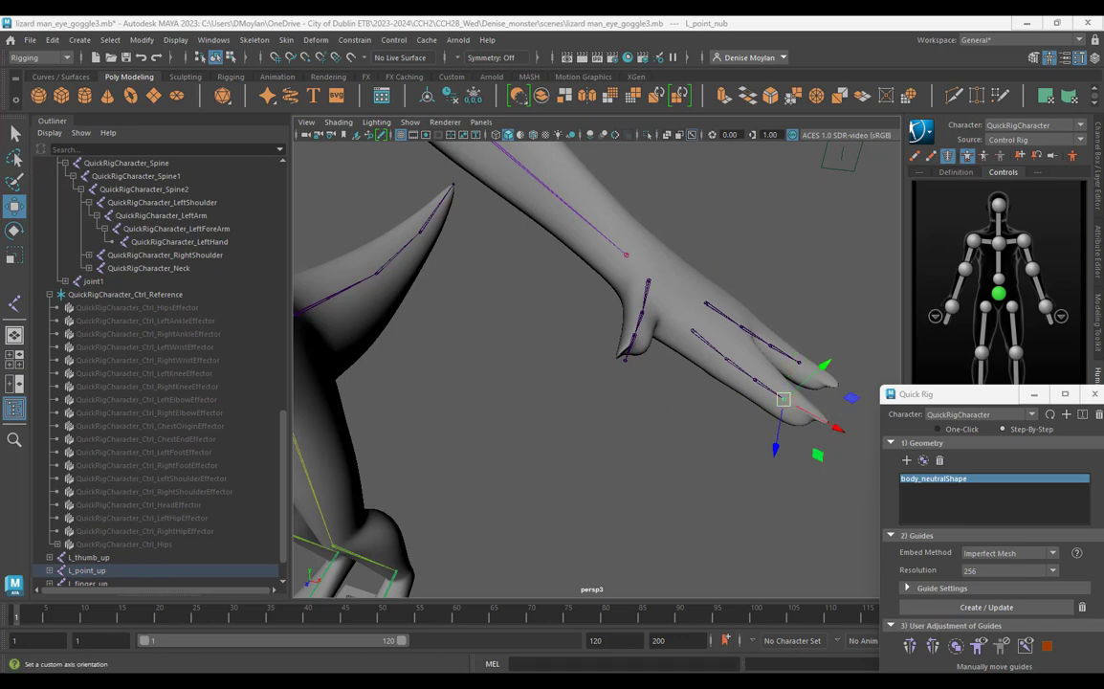
{"action": "left_click_drag", "start_coordinate": [819, 419], "coordinate": [842, 454]}
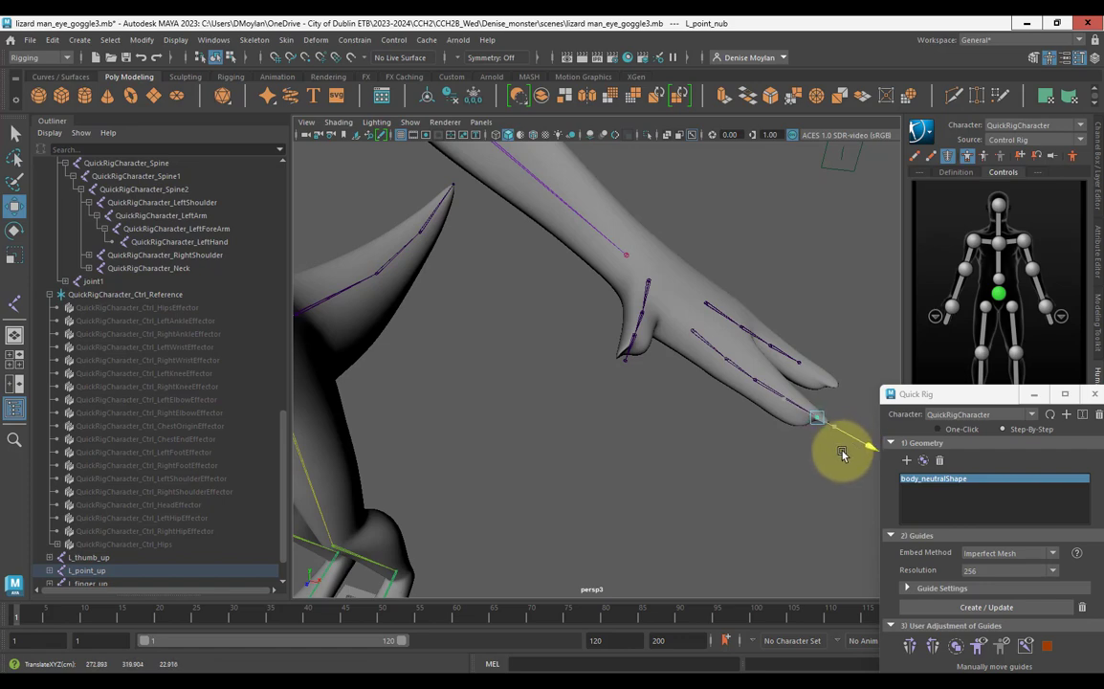
{"action": "left_click", "coordinate": [818, 376]}
{"action": "left_click_drag", "start_coordinate": [857, 395], "coordinate": [868, 404]}
Move the L_point_low and L_finger_low joints outward along their fingers toward the tips.
{"action": "left_click", "coordinate": [766, 386]}
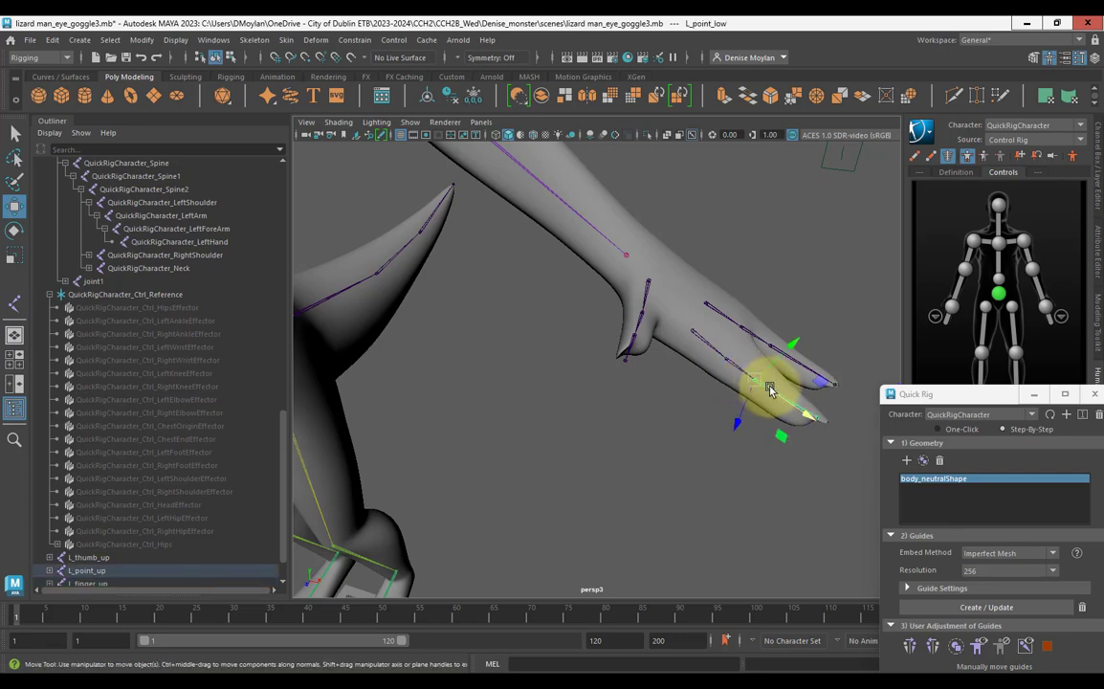
{"action": "left_click_drag", "start_coordinate": [769, 386], "coordinate": [802, 417]}
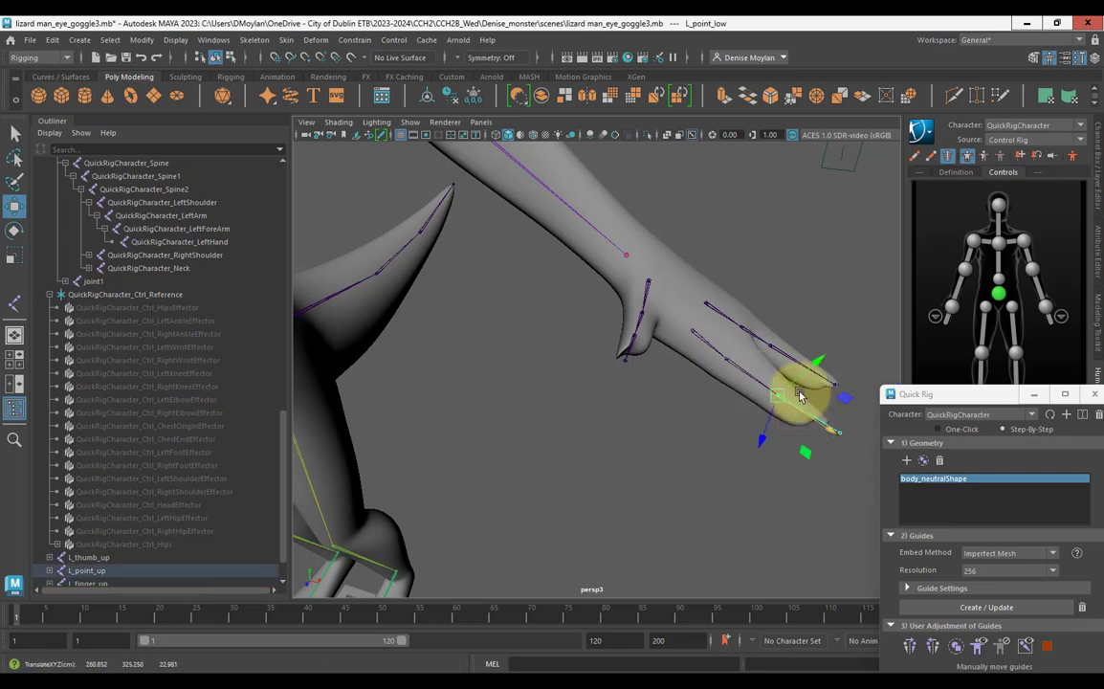
{"action": "left_click", "coordinate": [768, 344]}
{"action": "left_click_drag", "start_coordinate": [808, 371], "coordinate": [833, 386]}
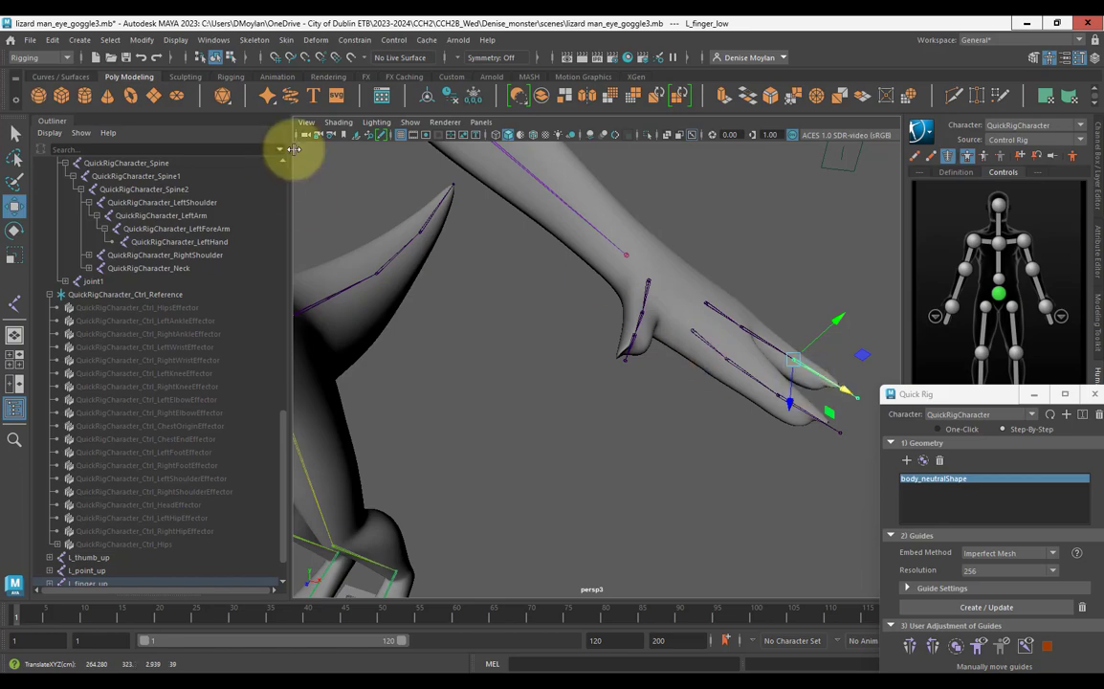
Display the mesh wireframe over the shaded model and check the finger joints against the hand's edge loops.
{"action": "left_click", "coordinate": [337, 121]}
{"action": "left_click", "coordinate": [413, 242]}
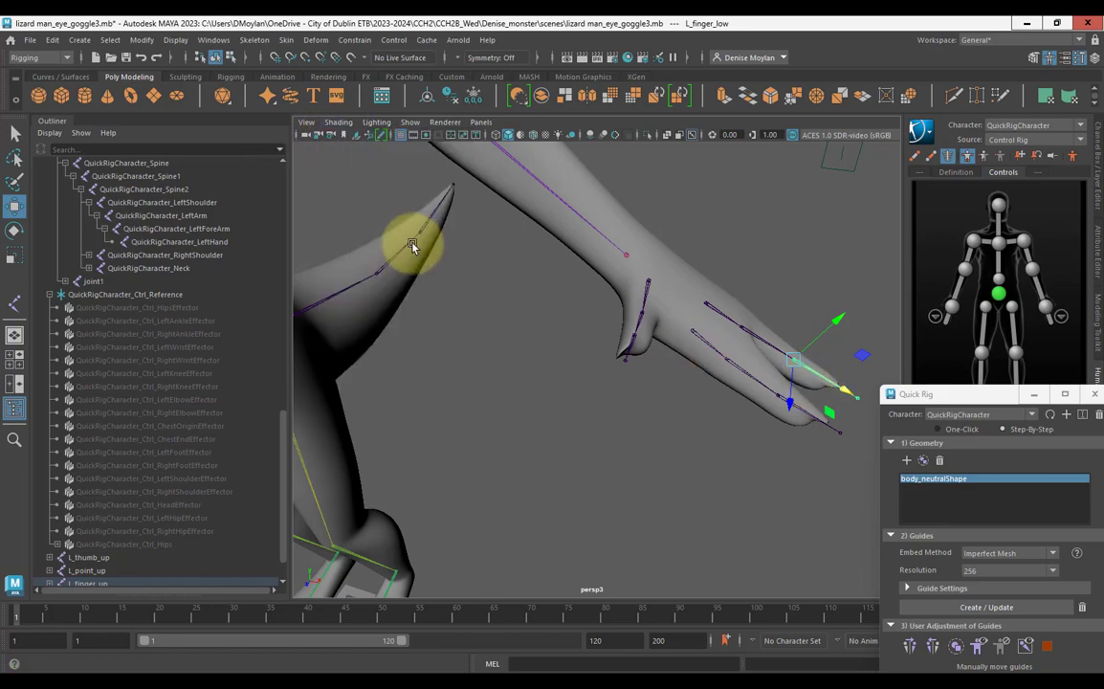
{"action": "mouse_move", "coordinate": [833, 446]}
{"action": "left_mouse_down", "text": "alt"}
{"action": "mouse_move", "coordinate": [783, 456]}
{"action": "mouse_move", "coordinate": [734, 447]}
{"action": "left_mouse_up", "text": "alt"}
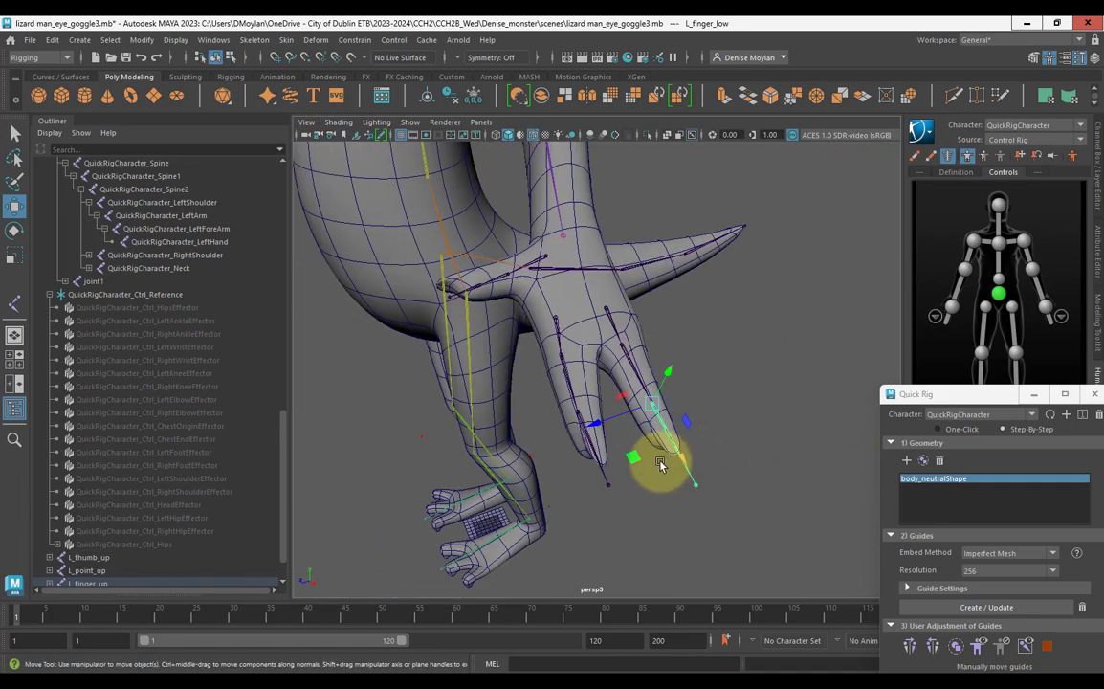
Try to slide L_point_mid, L_finger_mid and the L_point_up chain outward along their fingers.
{"action": "left_click_drag", "start_coordinate": [660, 463], "coordinate": [599, 446], "text": "alt"}
{"action": "left_click", "coordinate": [536, 350]}
{"action": "left_click_drag", "start_coordinate": [536, 350], "coordinate": [561, 394]}
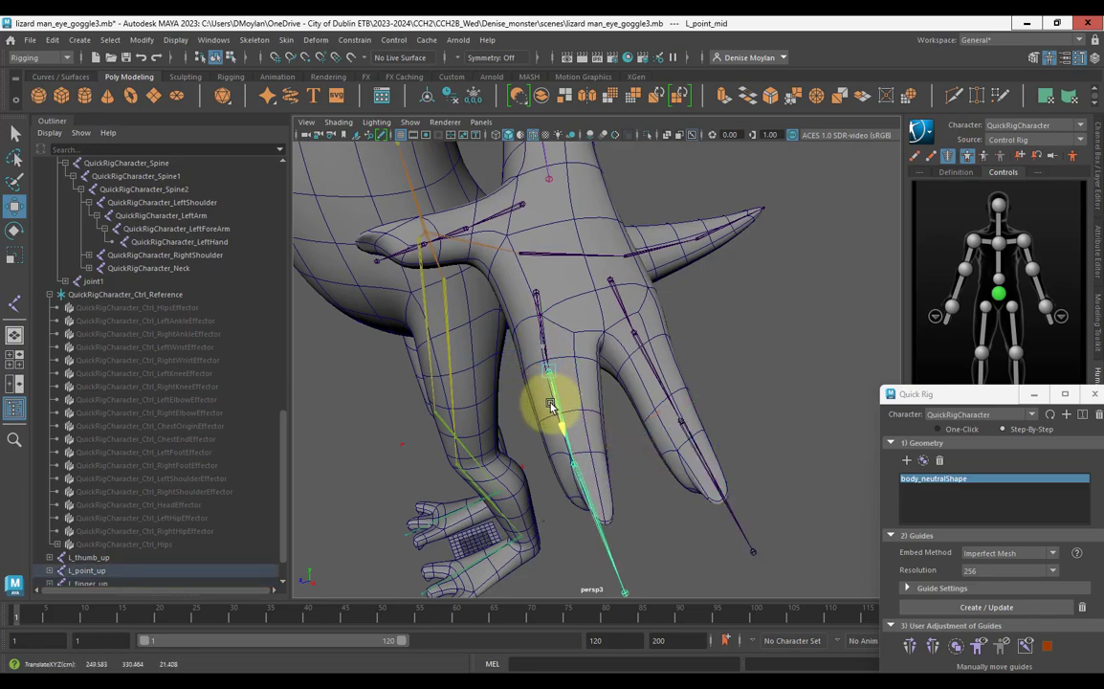
{"action": "left_click", "coordinate": [655, 370]}
{"action": "left_click_drag", "start_coordinate": [655, 376], "coordinate": [665, 414]}
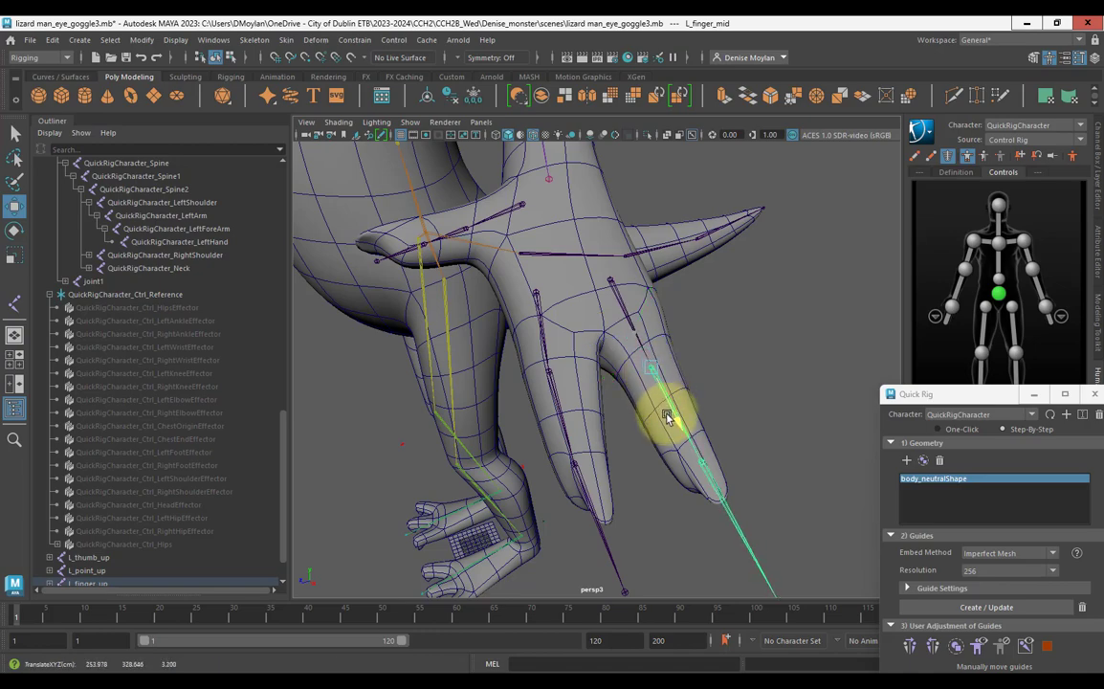
{"action": "left_click", "coordinate": [534, 291]}
{"action": "left_click_drag", "start_coordinate": [541, 342], "coordinate": [542, 362]}
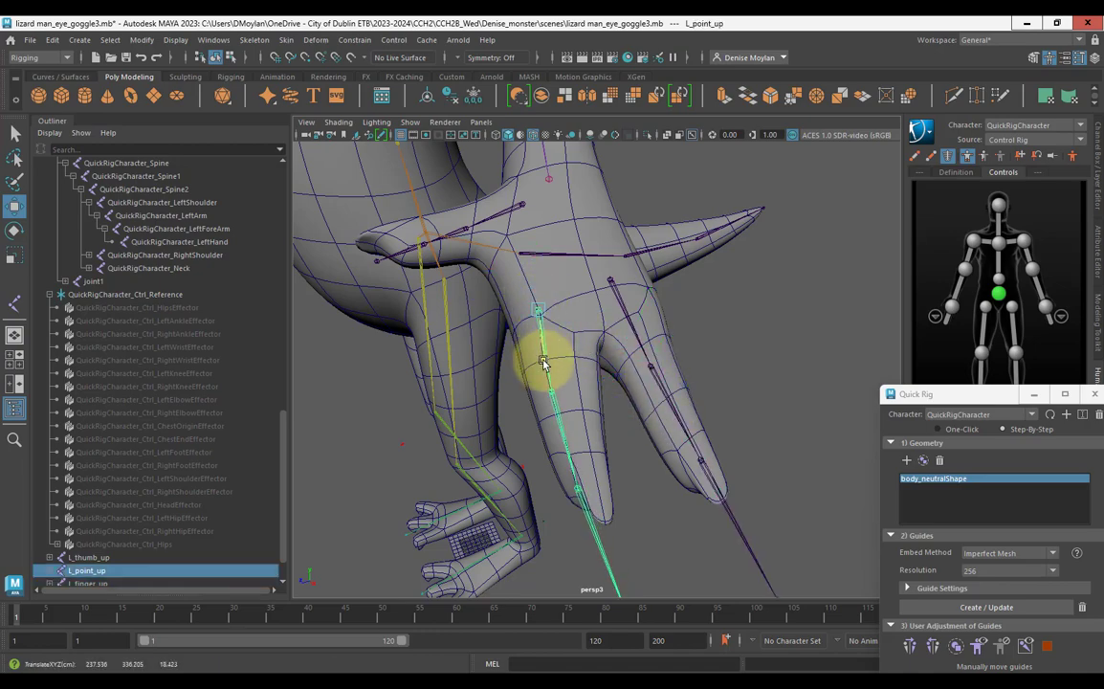
Undo the point and finger joint moves, back to before L_point_nub and L_finger_nub were slid out to the fingertips.
{"action": "key", "text": "ctrl+z"}
{"action": "key", "text": "ctrl+z"}
{"action": "key", "text": "ctrl+z"}
{"action": "key", "text": "ctrl+z"}
{"action": "key", "text": "ctrl+z"}
{"action": "key", "text": "ctrl+z"}
{"action": "key", "text": "ctrl+z"}
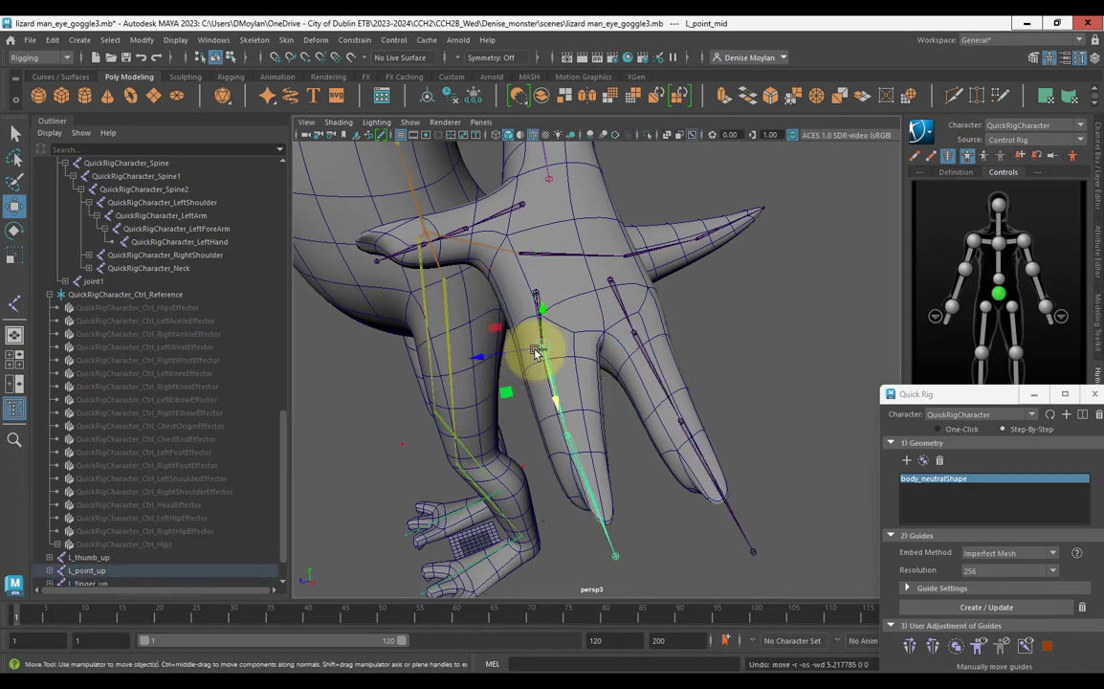
{"action": "key", "text": "ctrl+z"}
{"action": "key", "text": "ctrl+z"}
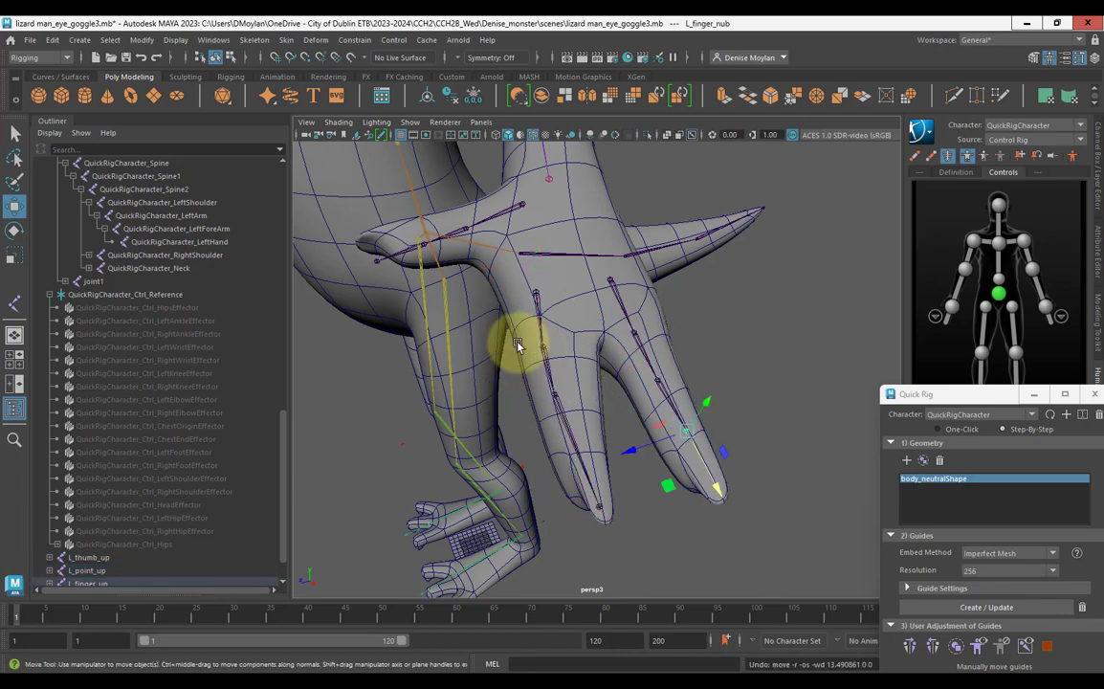
{"action": "key", "text": "ctrl+z"}
{"action": "key", "text": "ctrl+z"}
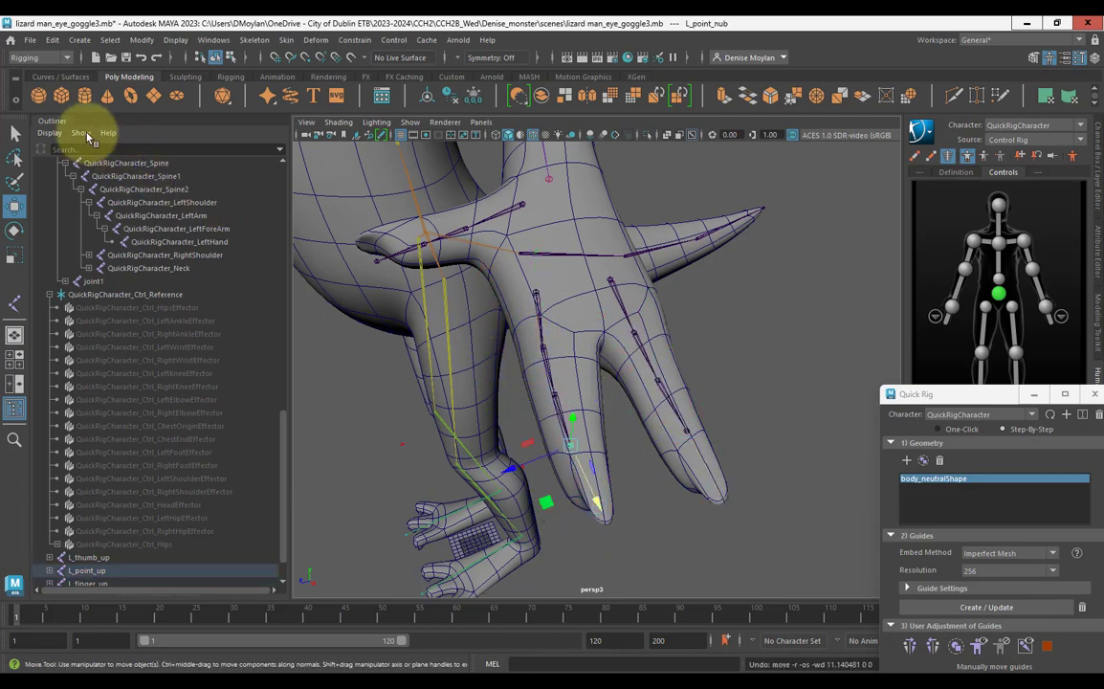
Slide the whole L_point_up and L_finger_up chains outward along their fingers so the end joints sit near the fingertips.
{"action": "left_click", "coordinate": [528, 285]}
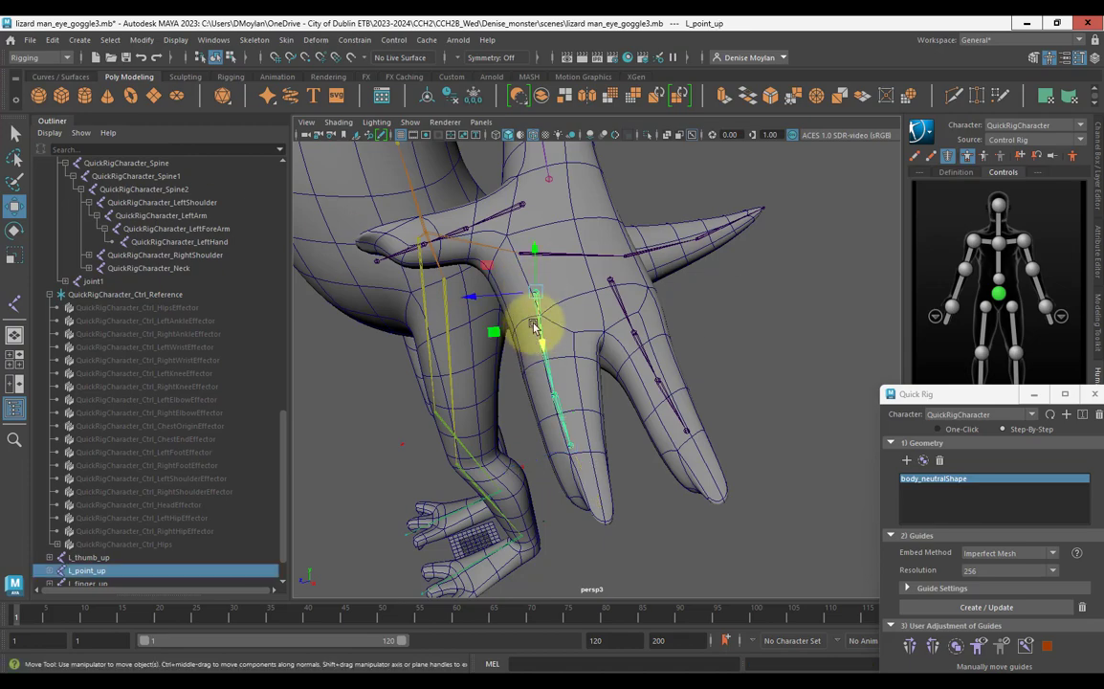
{"action": "left_click_drag", "start_coordinate": [544, 340], "coordinate": [606, 352], "text": "alt"}
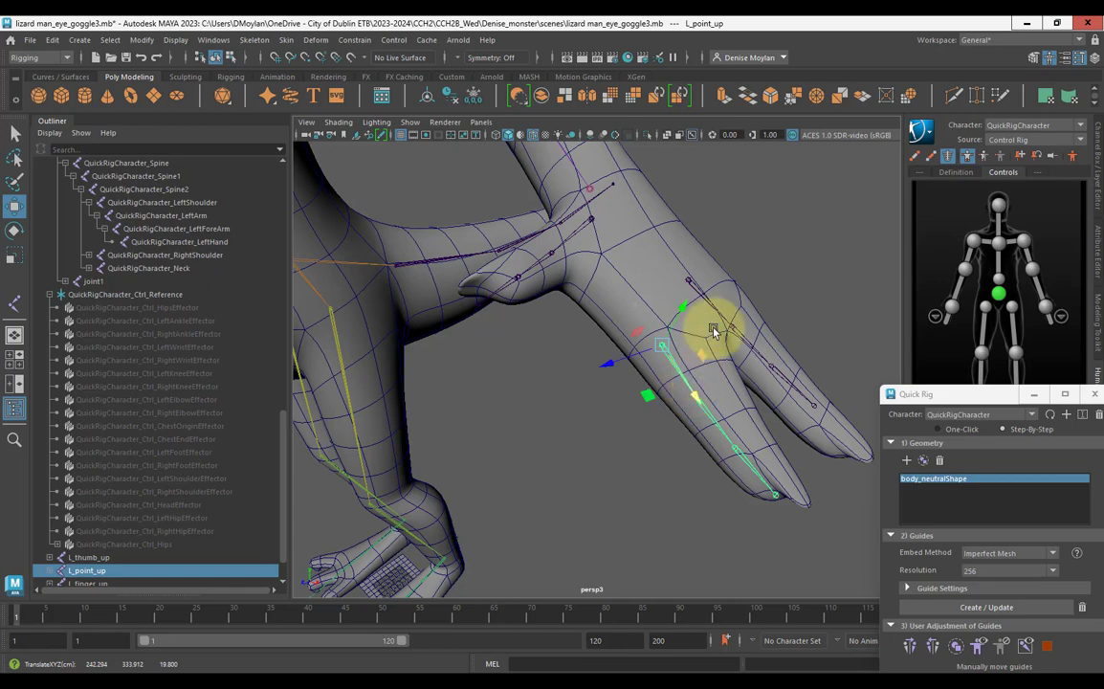
{"action": "left_click", "coordinate": [701, 290]}
{"action": "left_click_drag", "start_coordinate": [732, 329], "coordinate": [749, 361]}
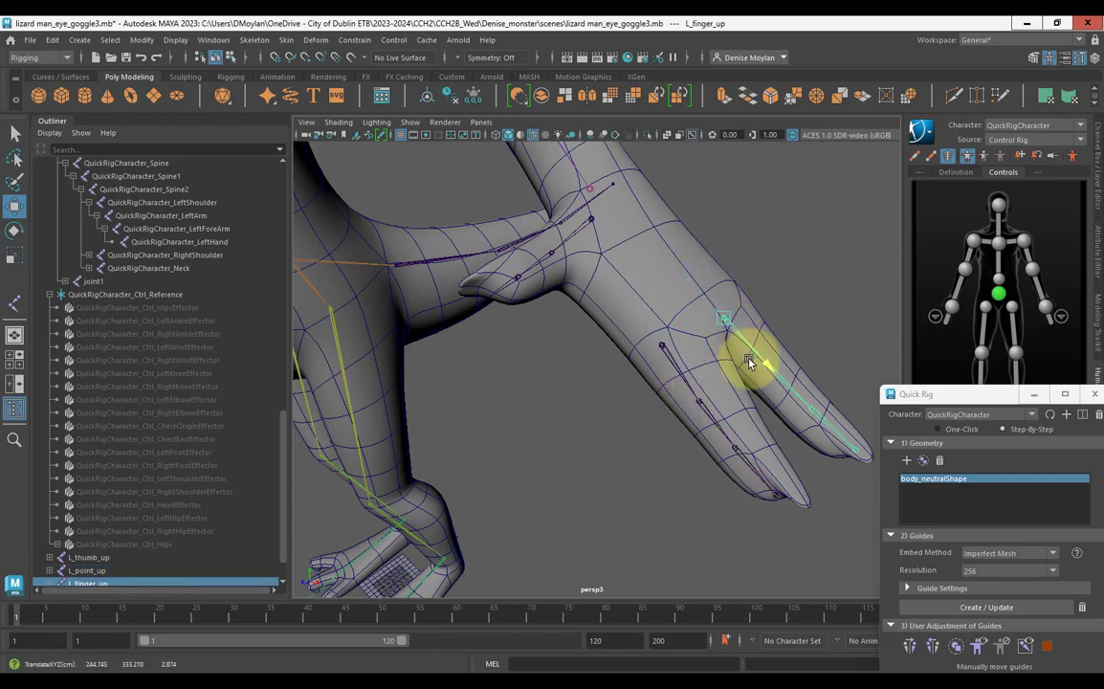
{"action": "left_click", "coordinate": [661, 347]}
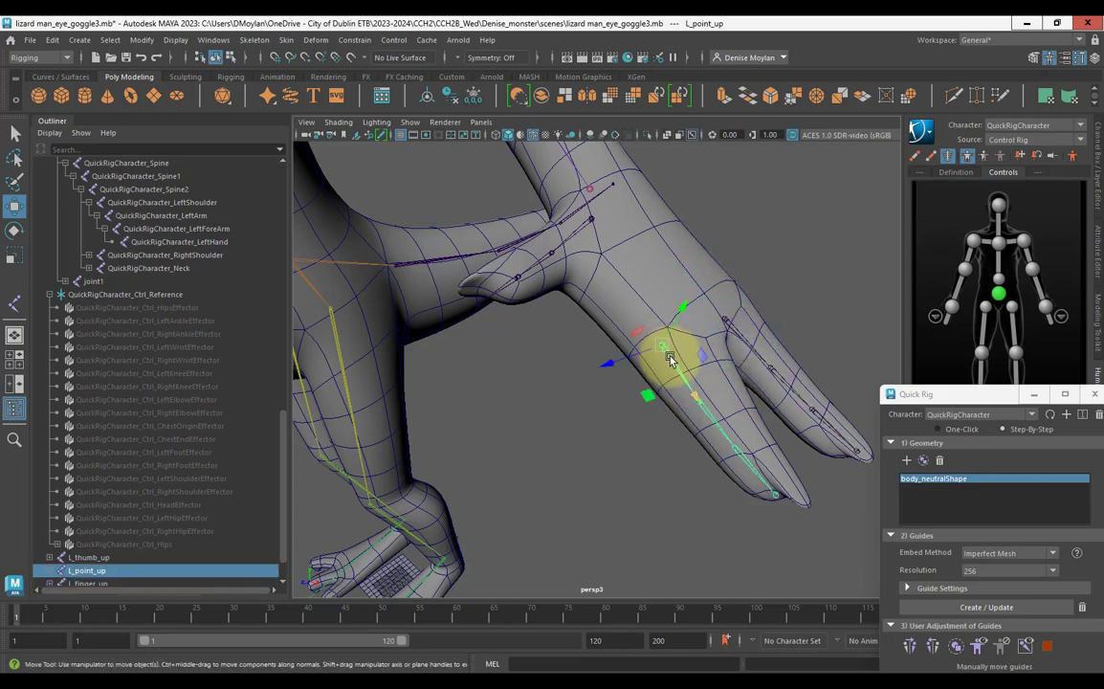
{"action": "left_click", "coordinate": [729, 325]}
{"action": "mouse_move", "coordinate": [825, 462]}
{"action": "left_mouse_down", "text": "alt"}
{"action": "mouse_move", "coordinate": [817, 425]}
{"action": "mouse_move", "coordinate": [818, 462]}
{"action": "left_mouse_up", "text": "alt"}
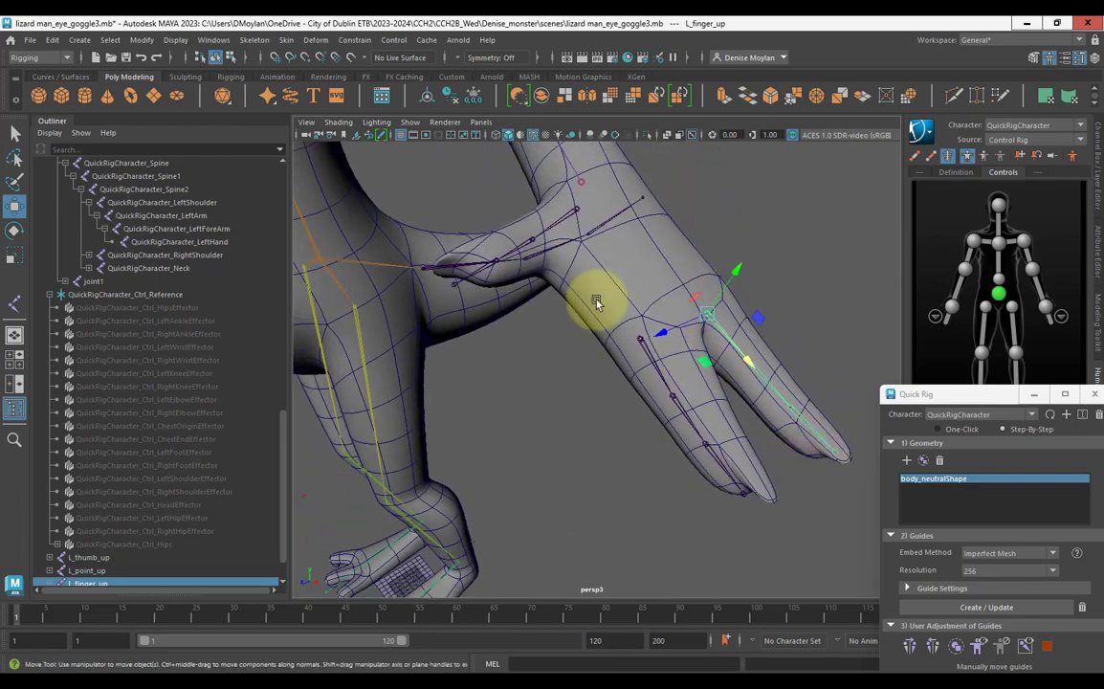
{"action": "mouse_move", "coordinate": [591, 303]}
{"action": "left_mouse_down", "text": "alt"}
{"action": "mouse_move", "coordinate": [562, 283]}
{"action": "mouse_move", "coordinate": [564, 303]}
{"action": "mouse_move", "coordinate": [595, 308]}
{"action": "left_mouse_up", "text": "alt"}
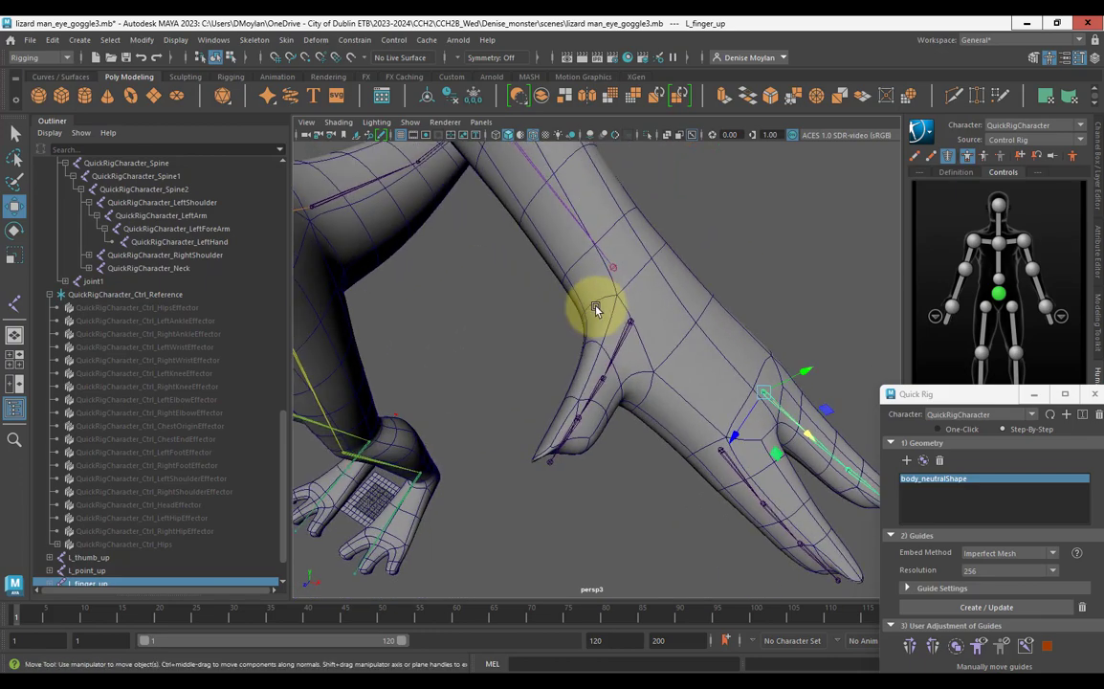
Check from several angles how the L_thumb_up chain sits inside the left thumb.
{"action": "left_click", "coordinate": [630, 322]}
{"action": "left_click_drag", "start_coordinate": [615, 351], "coordinate": [512, 358]}
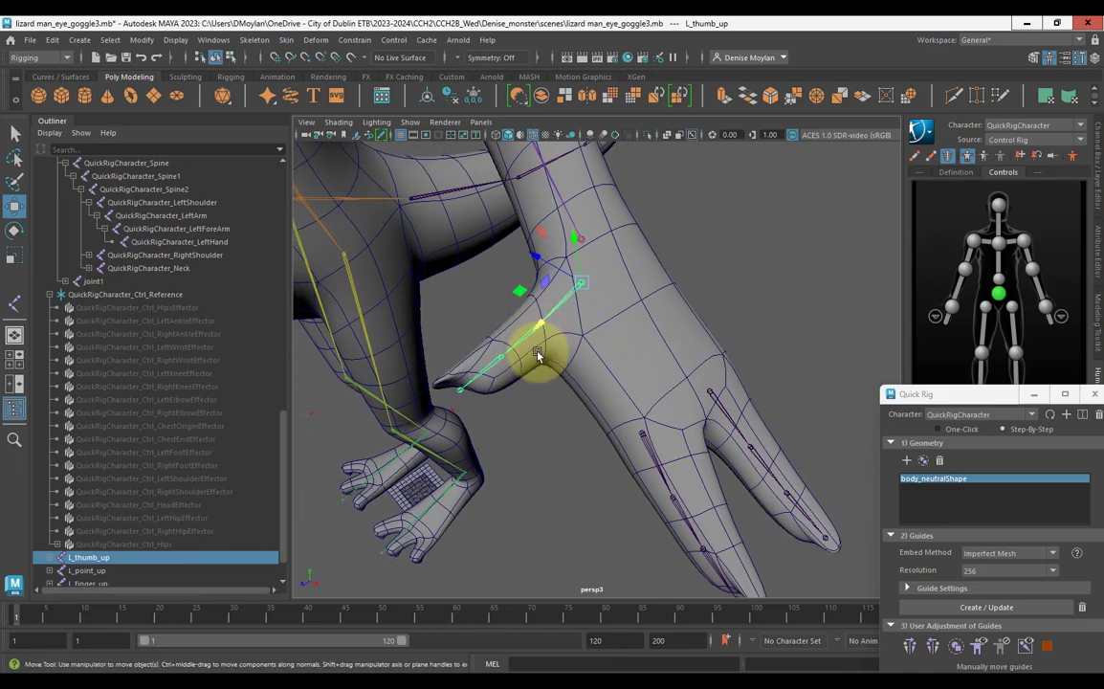
{"action": "left_click_drag", "start_coordinate": [505, 439], "coordinate": [459, 433], "text": "alt"}
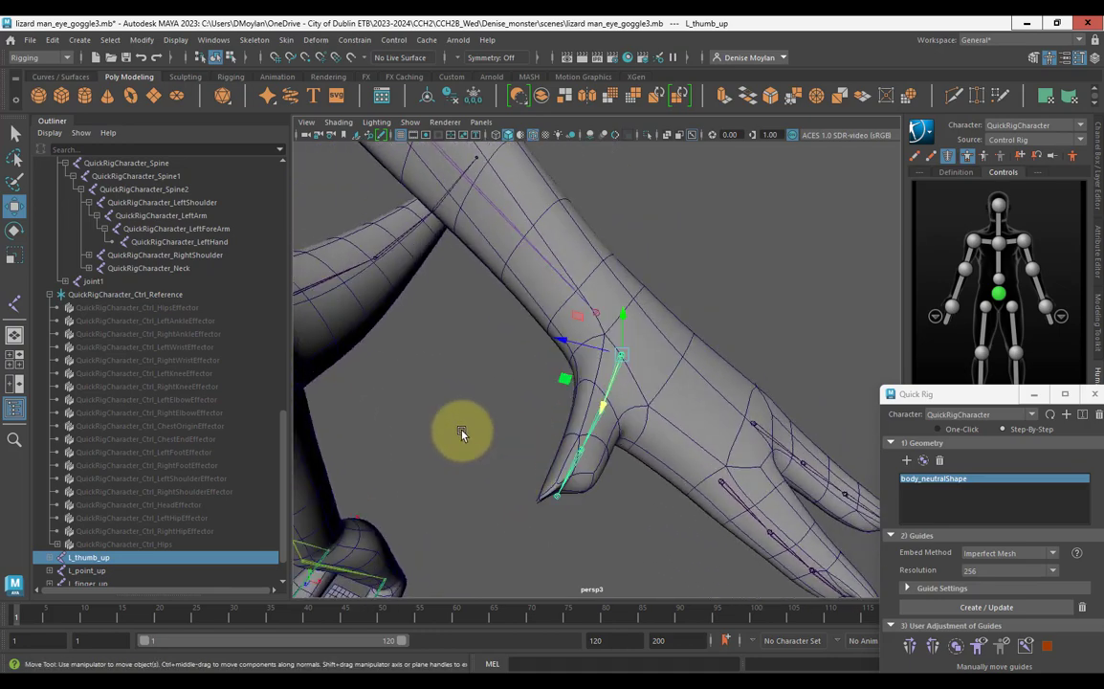
{"action": "left_click", "coordinate": [571, 398]}
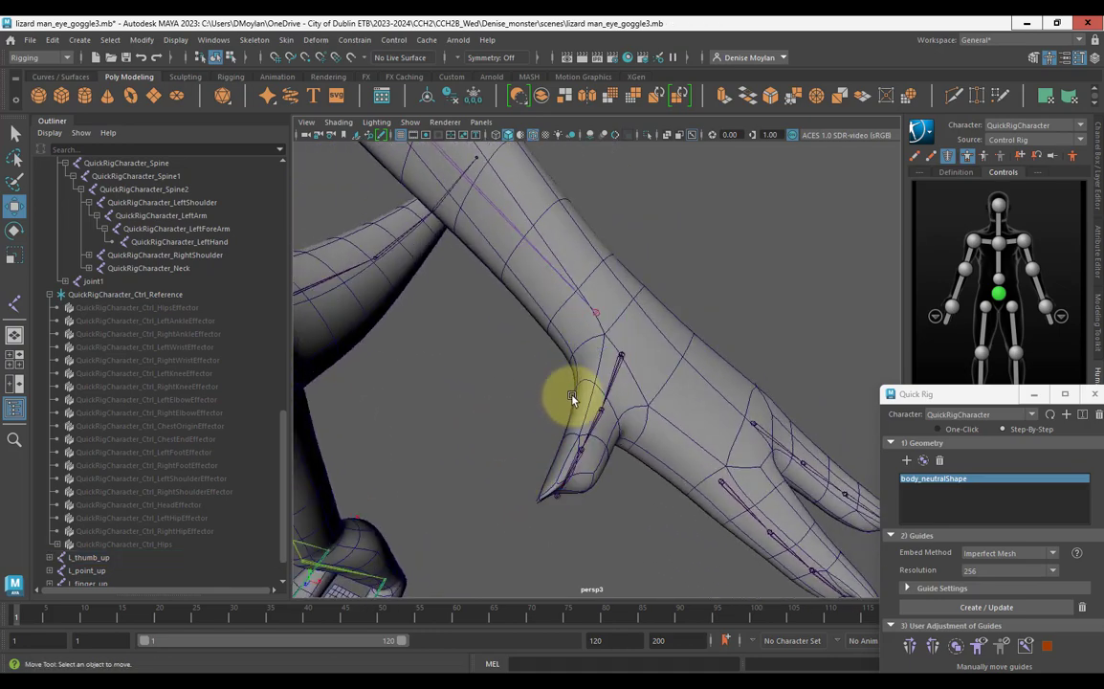
Parent the L_thumb_up and L_point_up chains to the QuickRigCharacter_LeftHand joint.
{"action": "left_click", "coordinate": [622, 353]}
{"action": "left_click", "coordinate": [15, 132]}
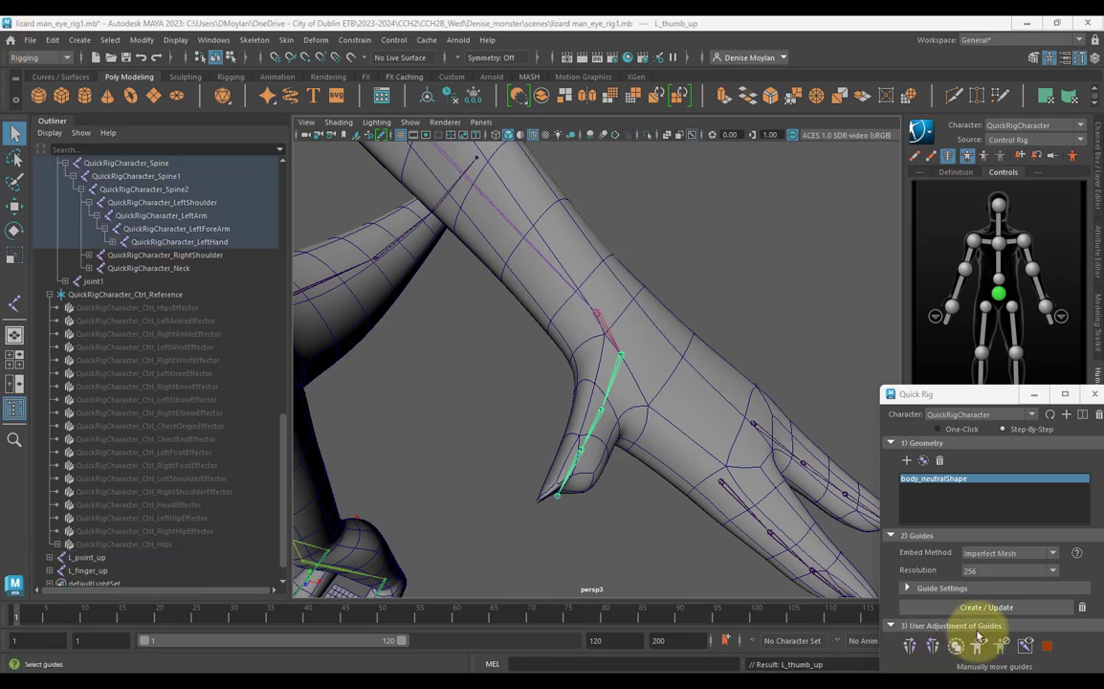
{"action": "left_click", "coordinate": [721, 485]}
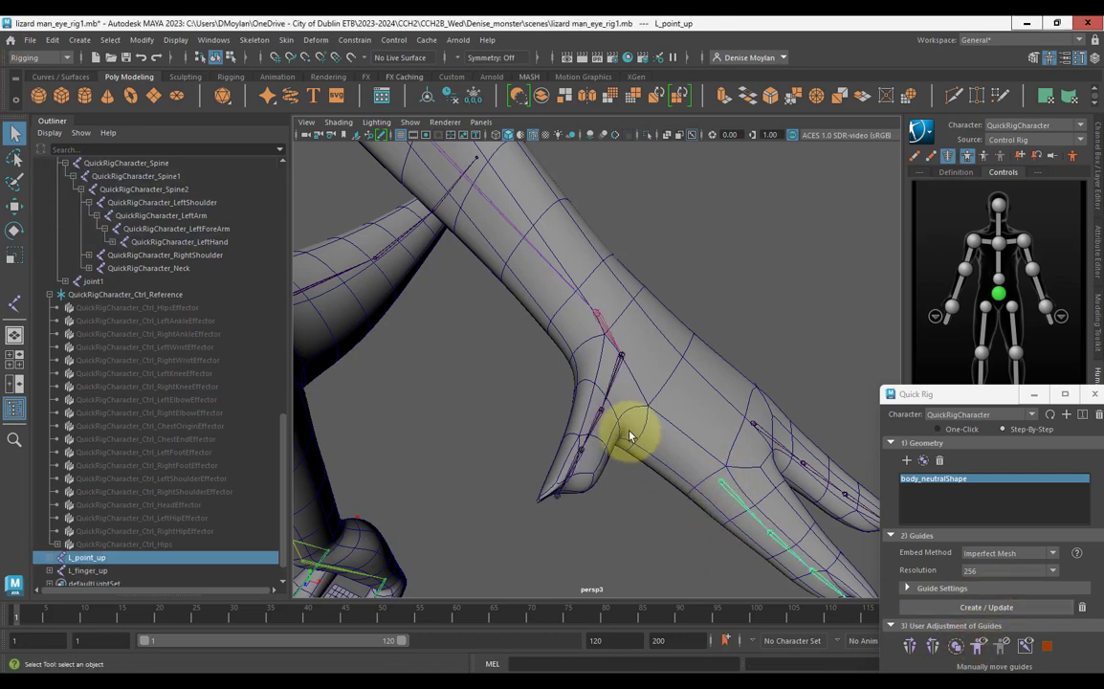
{"action": "left_click", "coordinate": [623, 357]}
{"action": "left_click", "coordinate": [598, 315]}
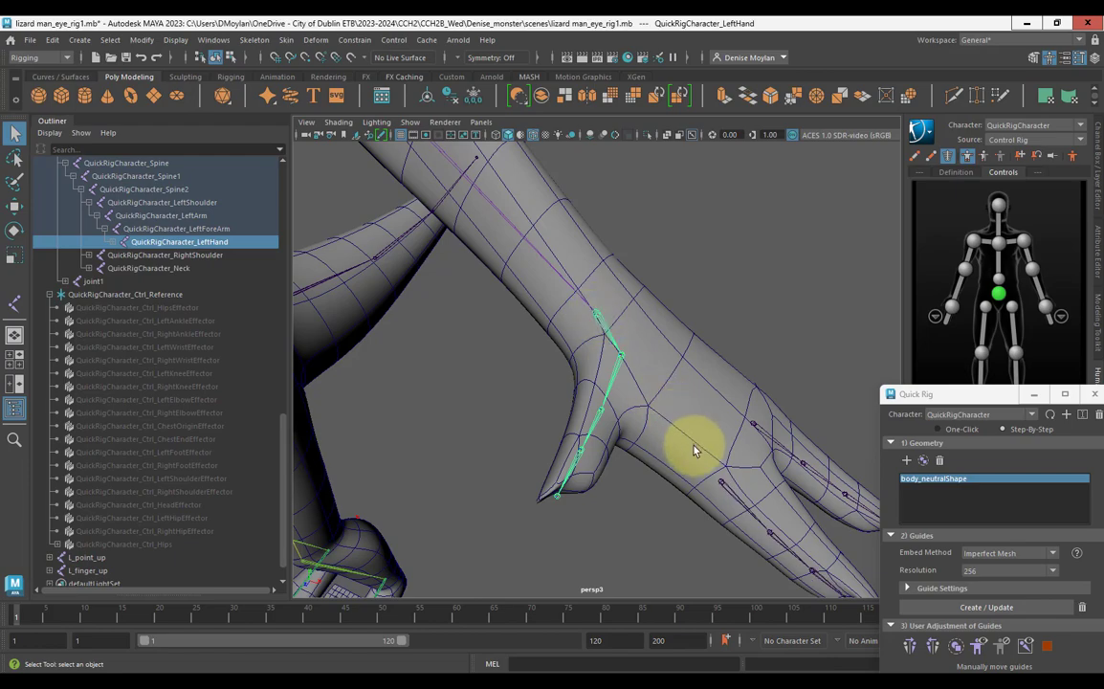
{"action": "left_click", "coordinate": [722, 485]}
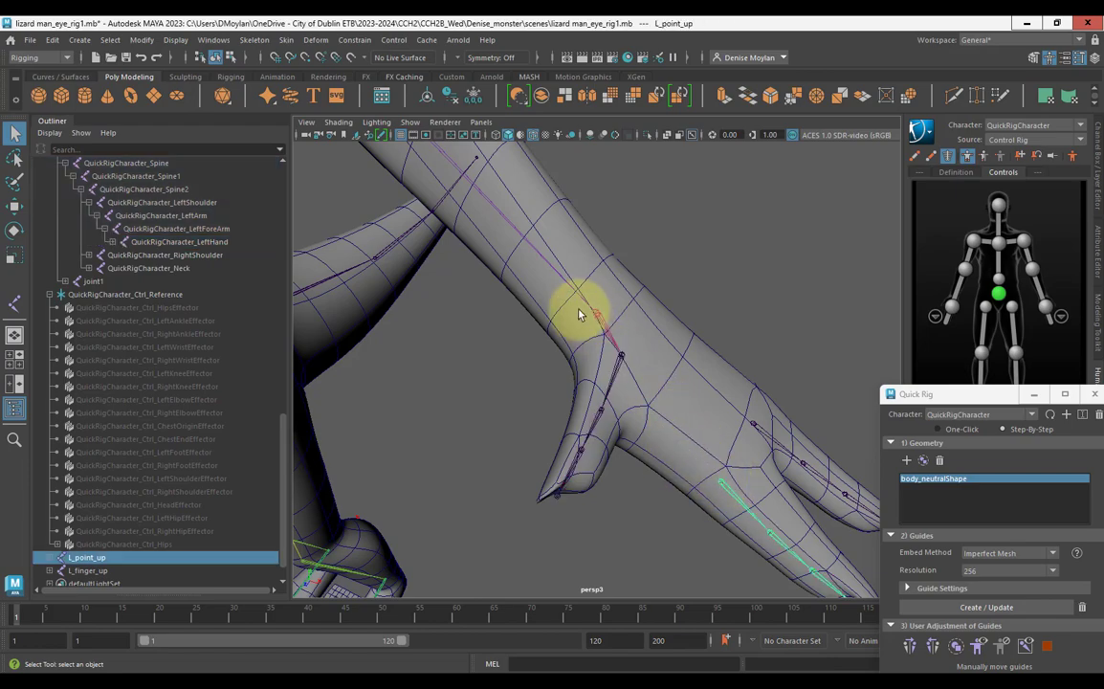
{"action": "left_click", "coordinate": [594, 318], "text": "shift"}
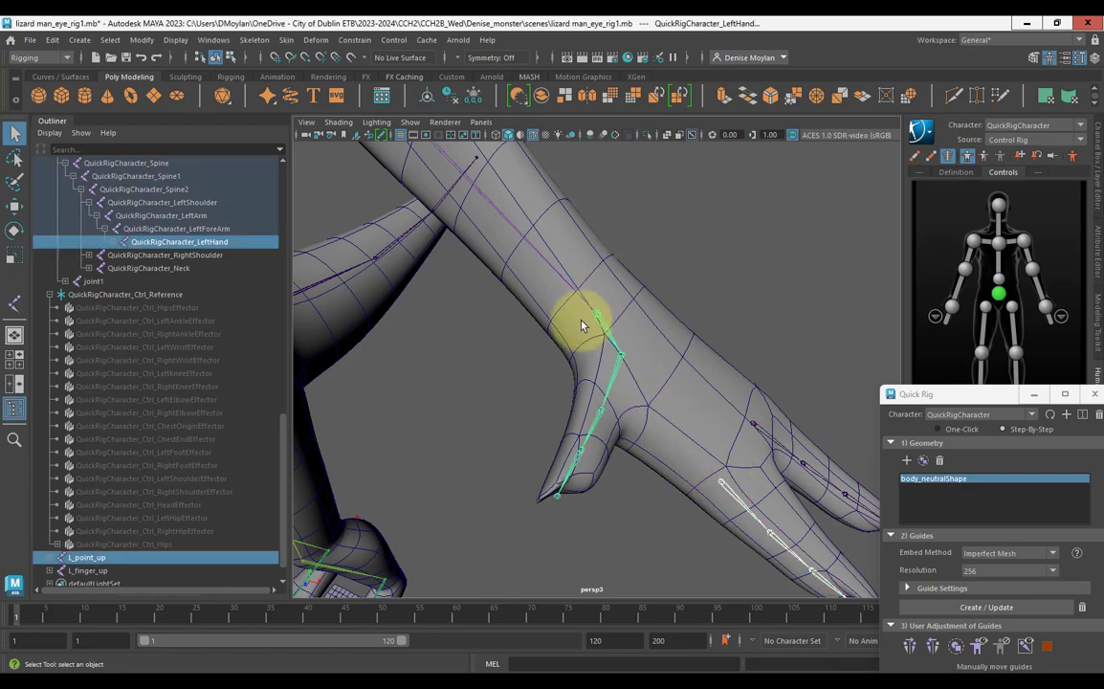
{"action": "key", "text": "p"}
Parent the L_finger_up chain to the QuickRigCharacter_LeftHand joint.
{"action": "left_click", "coordinate": [753, 425]}
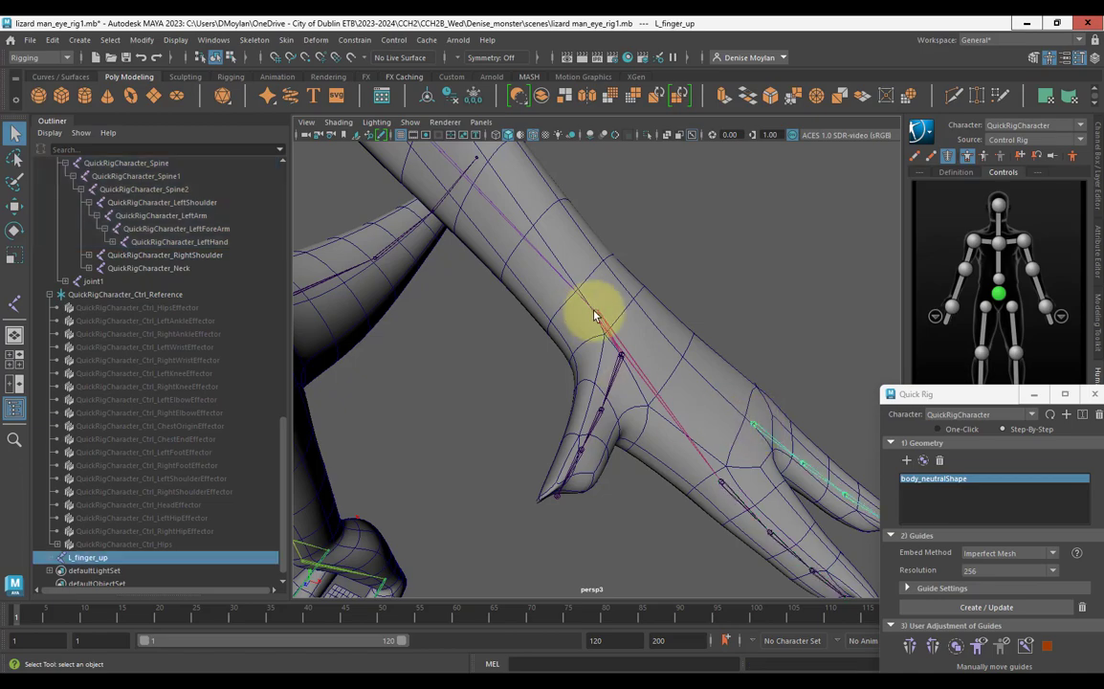
{"action": "left_click", "coordinate": [590, 317], "text": "shift"}
{"action": "key", "text": "p"}
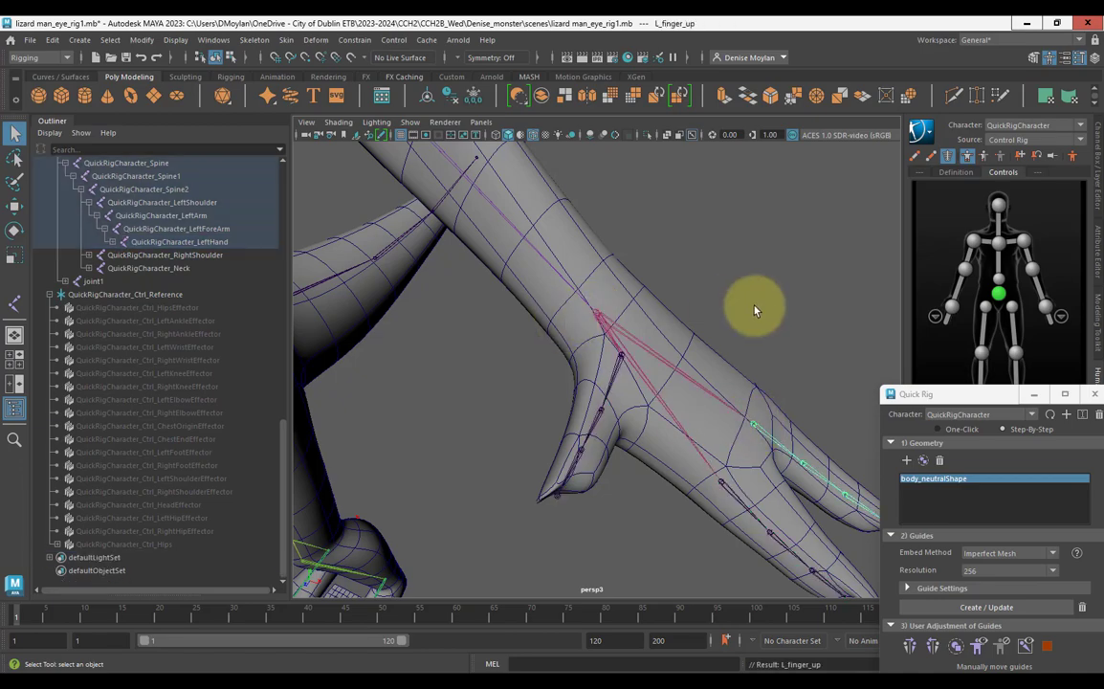
{"action": "scroll", "coordinate": [703, 387], "scroll_direction": "down", "scroll_amount": 6}
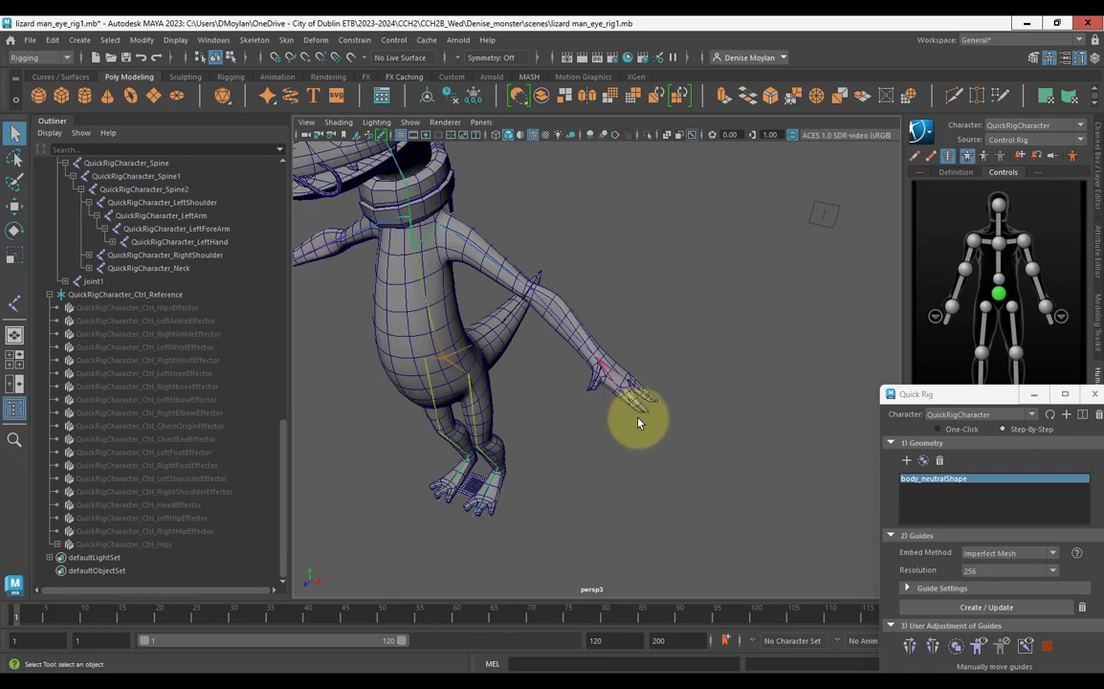
Mirror the unparented L_thumb_up chain across YZ with the Behavior function, replacing L with R in the names, and check both hands.
{"action": "mouse_move", "coordinate": [618, 410]}
{"action": "left_mouse_down", "text": "alt"}
{"action": "mouse_move", "coordinate": [604, 386]}
{"action": "mouse_move", "coordinate": [512, 369]}
{"action": "mouse_move", "coordinate": [480, 350]}
{"action": "mouse_move", "coordinate": [549, 395]}
{"action": "mouse_move", "coordinate": [653, 358]}
{"action": "mouse_move", "coordinate": [569, 385]}
{"action": "mouse_move", "coordinate": [641, 399]}
{"action": "mouse_move", "coordinate": [624, 389]}
{"action": "mouse_move", "coordinate": [712, 360]}
{"action": "mouse_move", "coordinate": [690, 322]}
{"action": "mouse_move", "coordinate": [682, 330]}
{"action": "mouse_move", "coordinate": [740, 328]}
{"action": "mouse_move", "coordinate": [653, 384]}
{"action": "mouse_move", "coordinate": [622, 391]}
{"action": "left_mouse_up", "text": "alt"}
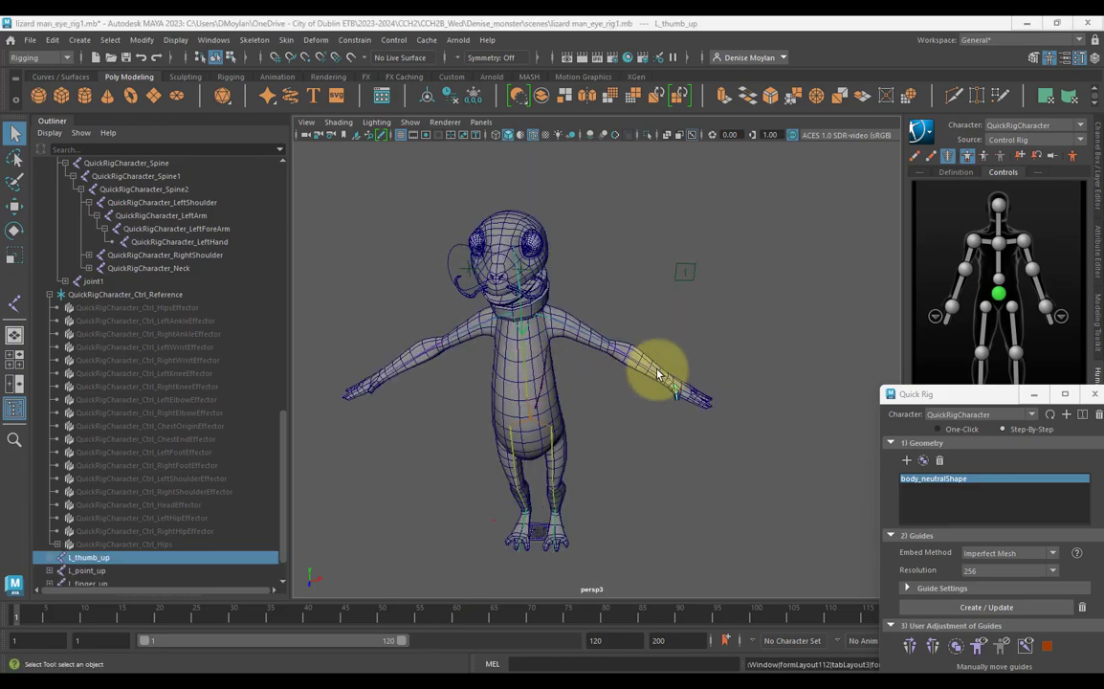
{"action": "left_click_drag", "start_coordinate": [654, 369], "coordinate": [663, 416], "text": "alt"}
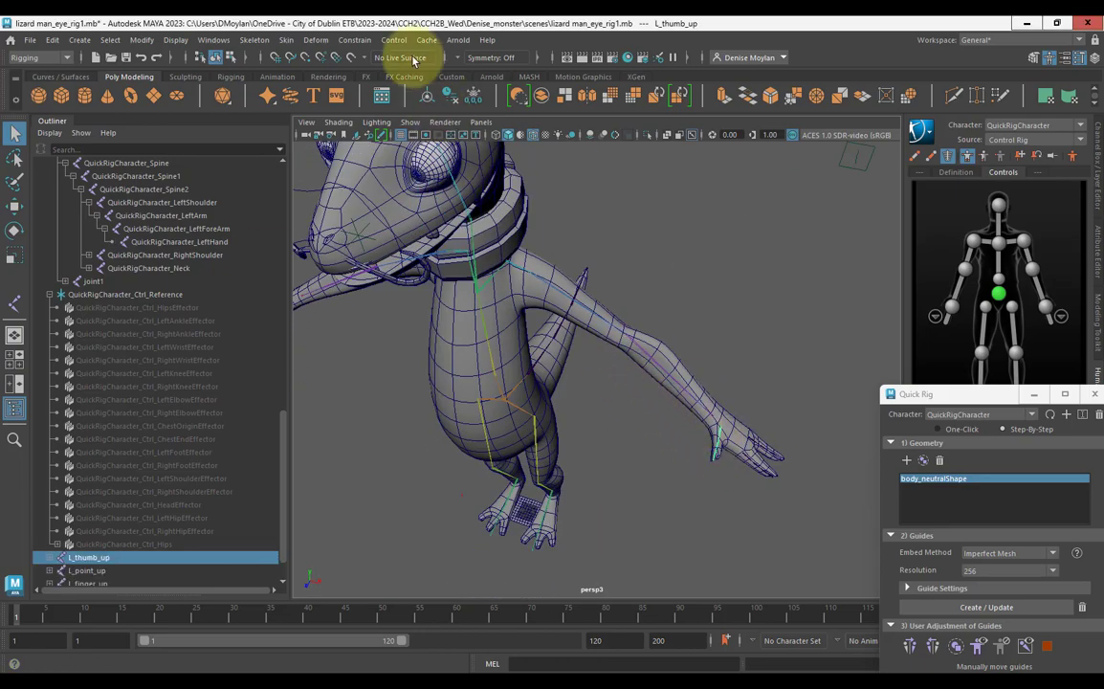
{"action": "left_click", "coordinate": [249, 43]}
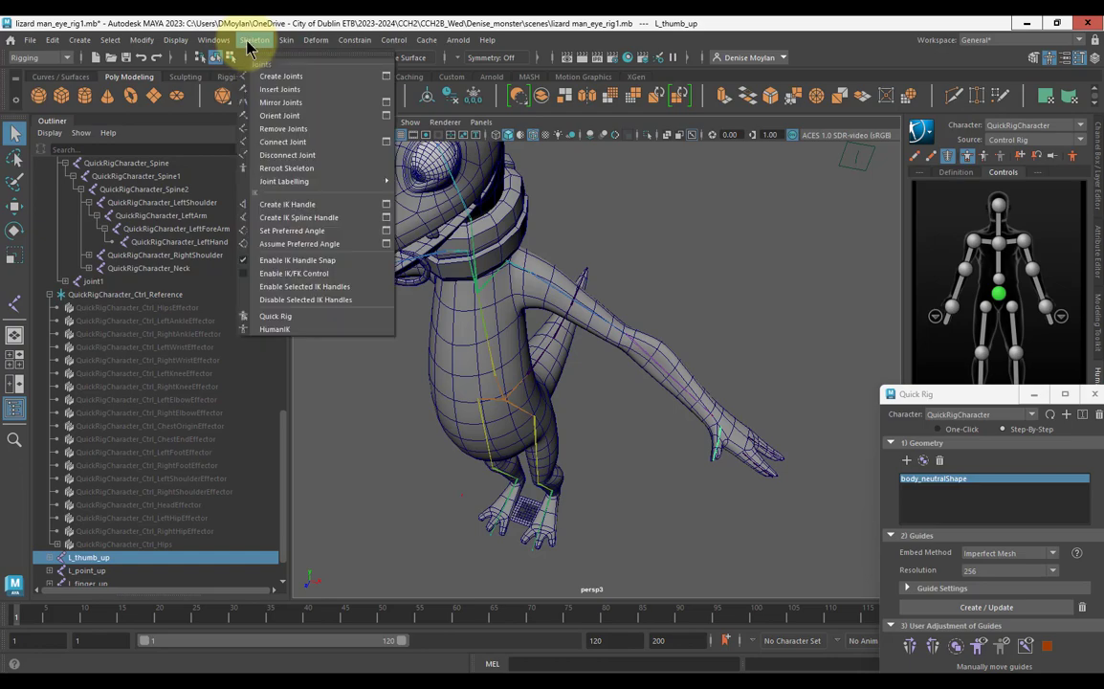
{"action": "left_click", "coordinate": [385, 105]}
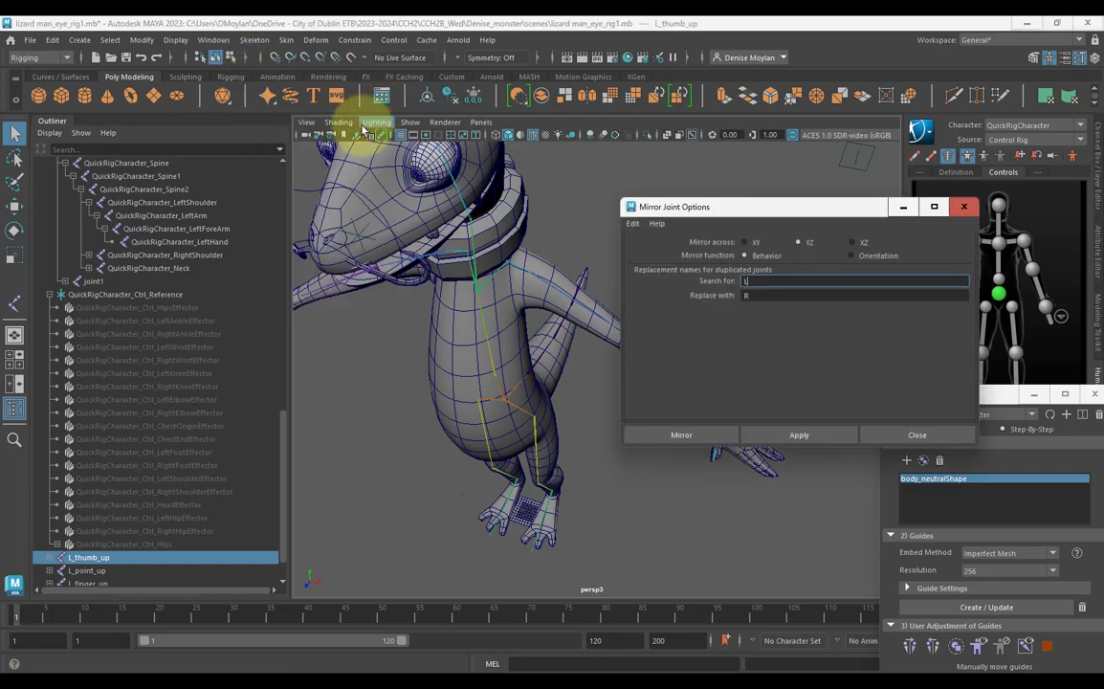
{"action": "left_click", "coordinate": [799, 244]}
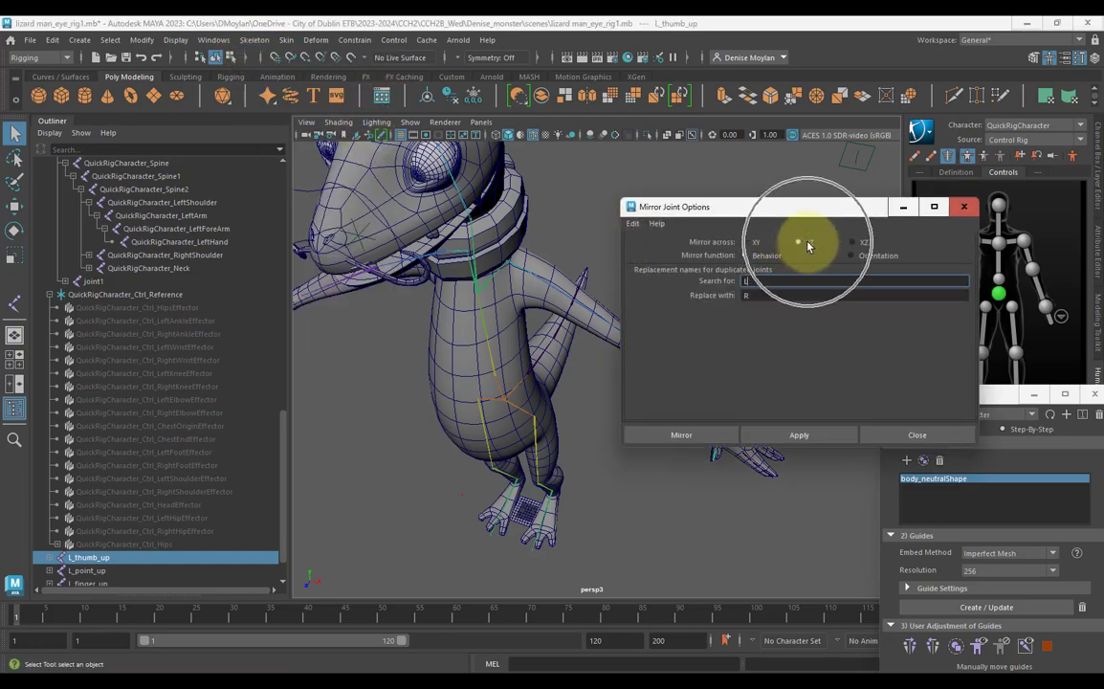
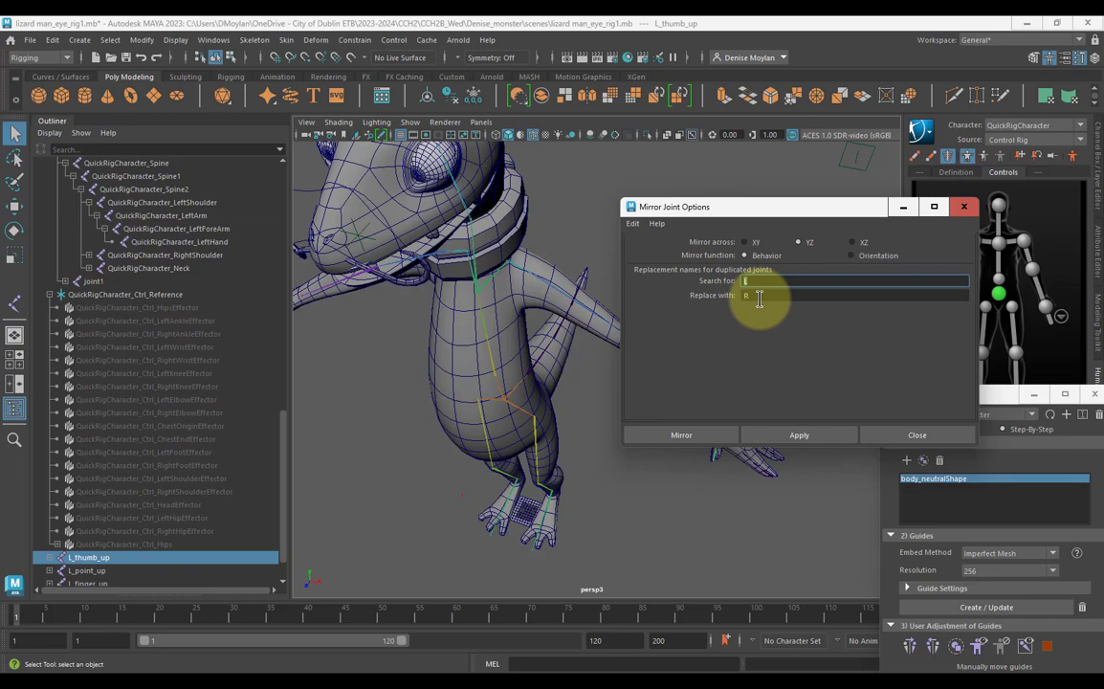
{"action": "left_click", "coordinate": [708, 436]}
{"action": "scroll", "coordinate": [548, 428], "scroll_direction": "down", "scroll_amount": 6}
{"action": "left_click_drag", "start_coordinate": [514, 421], "coordinate": [535, 419], "text": "alt"}
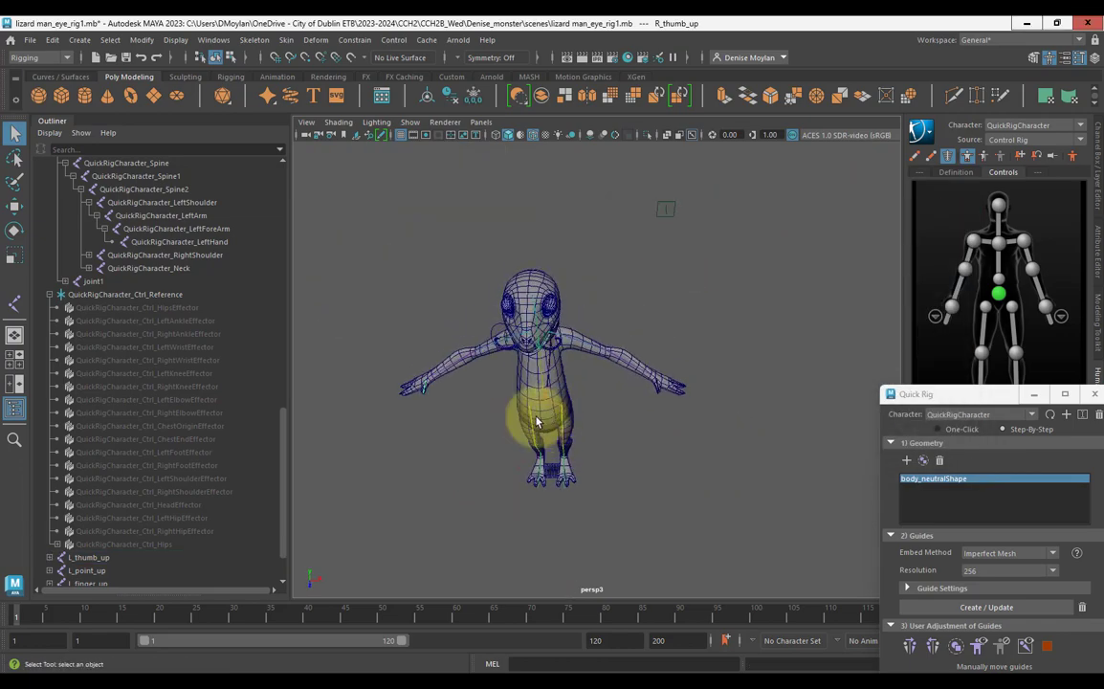
{"action": "scroll", "coordinate": [433, 412], "scroll_direction": "up", "scroll_amount": 4}
{"action": "middle_click_drag", "start_coordinate": [441, 410], "coordinate": [497, 409], "text": "alt"}
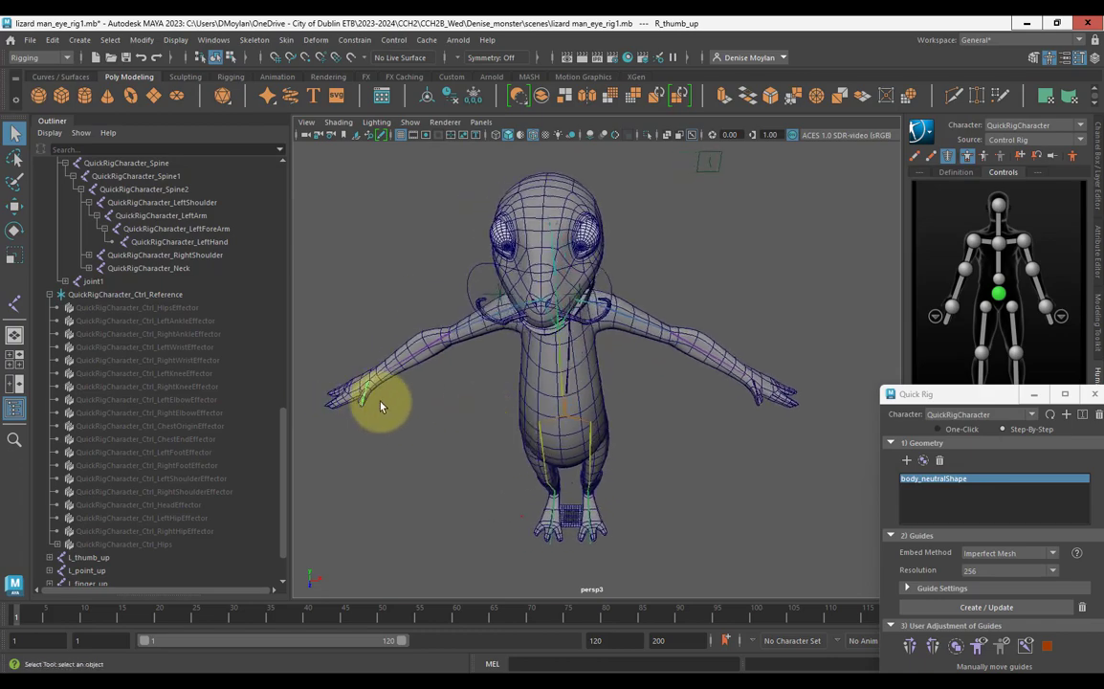
{"action": "left_click_drag", "start_coordinate": [752, 398], "coordinate": [756, 418], "text": "alt"}
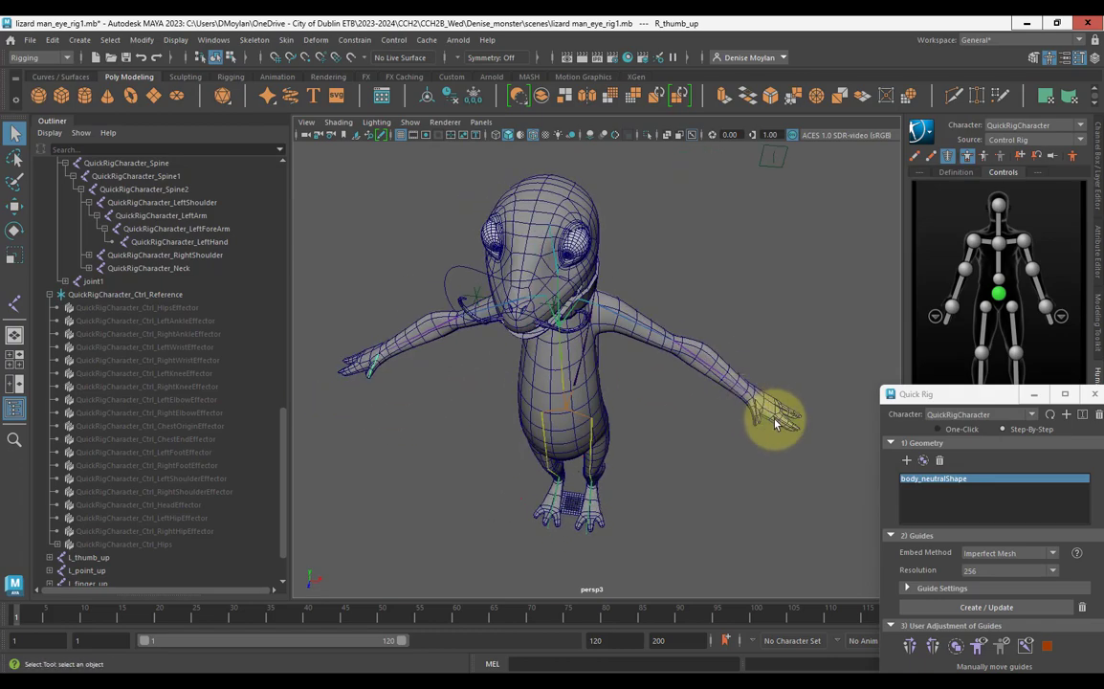
Mirror the L_point_up chain across YZ with the Behavior function, replacing L with R in the names.
{"action": "left_click", "coordinate": [773, 418]}
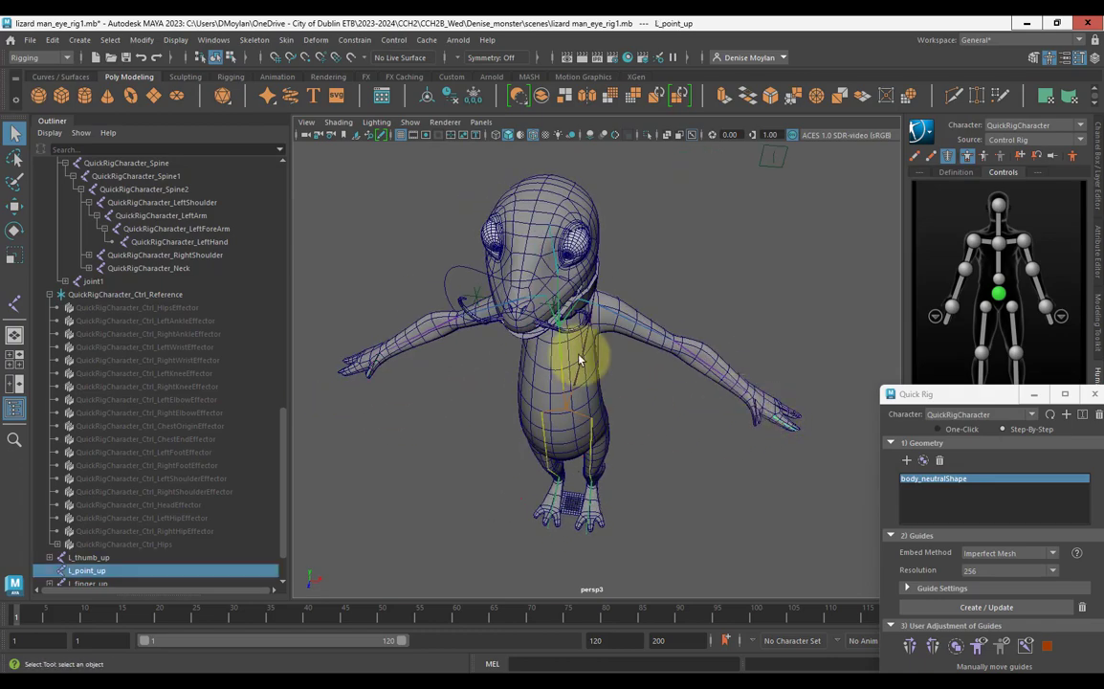
{"action": "left_click", "coordinate": [251, 41]}
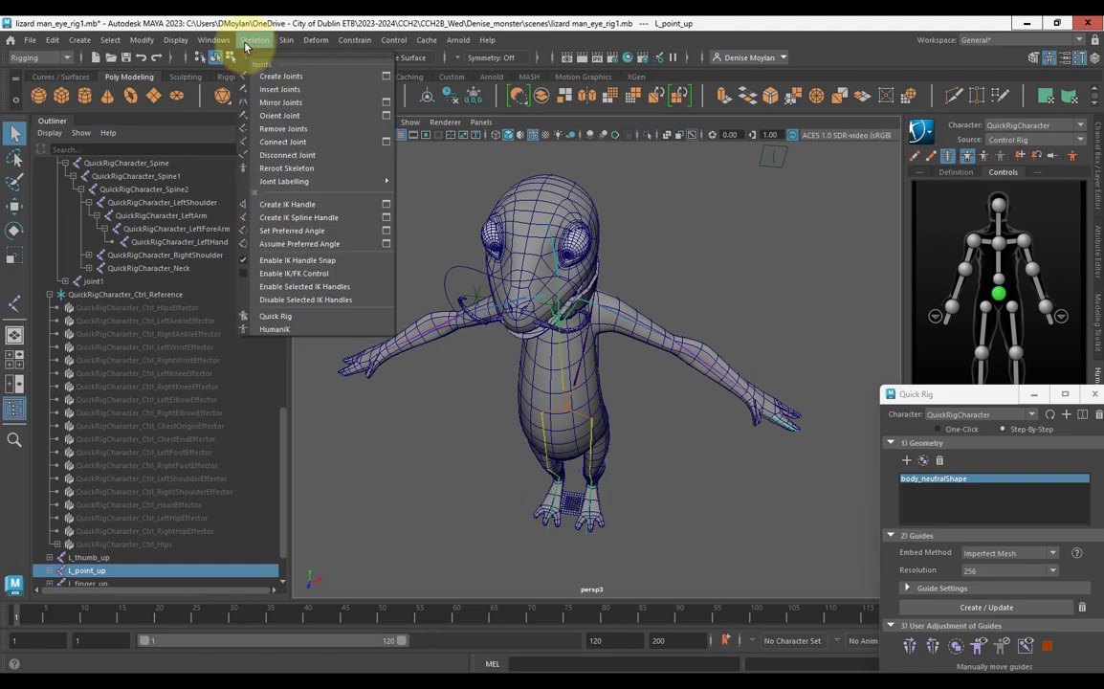
{"action": "left_click", "coordinate": [385, 103]}
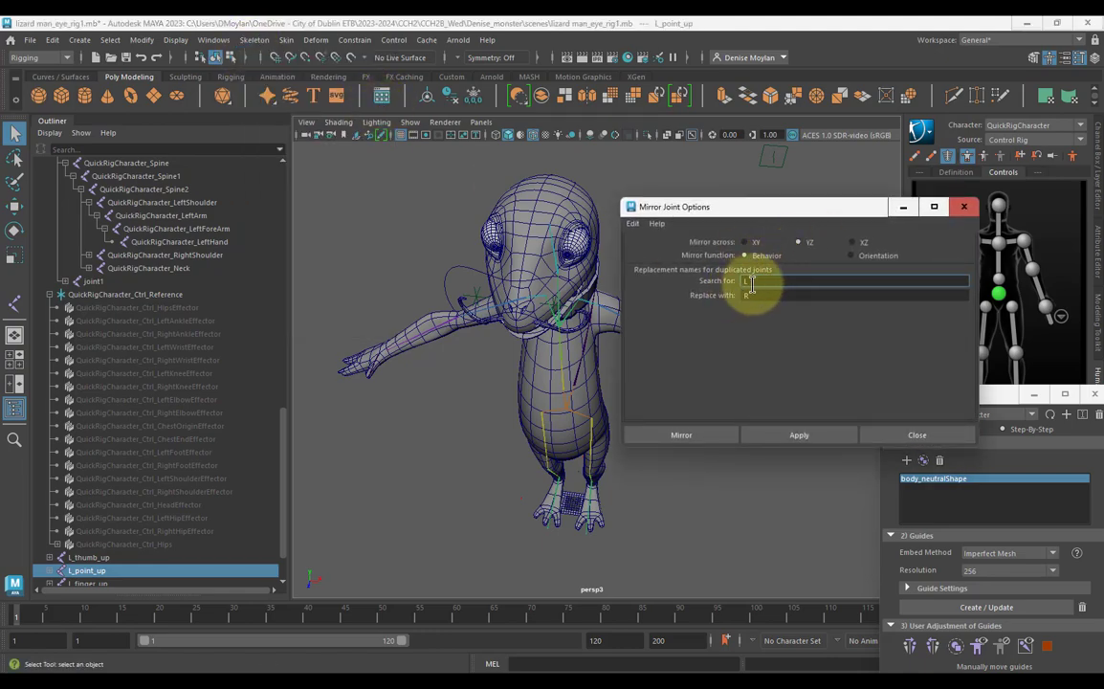
{"action": "left_click", "coordinate": [748, 281]}
{"action": "left_click", "coordinate": [723, 435]}
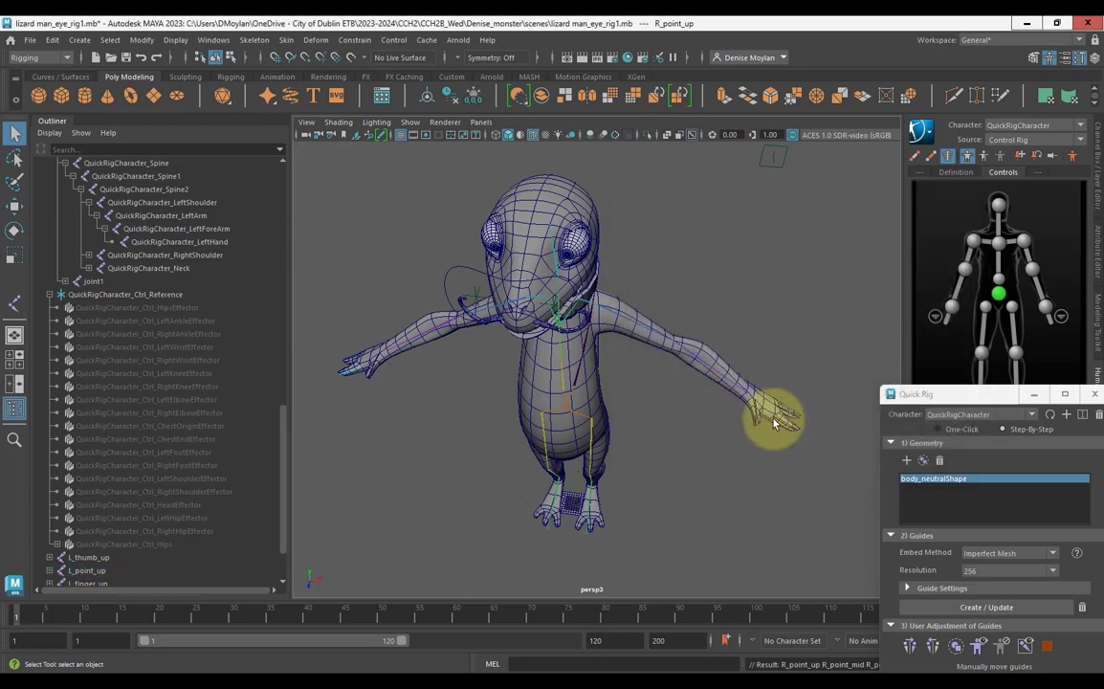
Mirror the L_finger_up chain across YZ with the Behavior function, replacing L with R in the names.
{"action": "scroll", "coordinate": [760, 407], "scroll_direction": "up", "scroll_amount": 3}
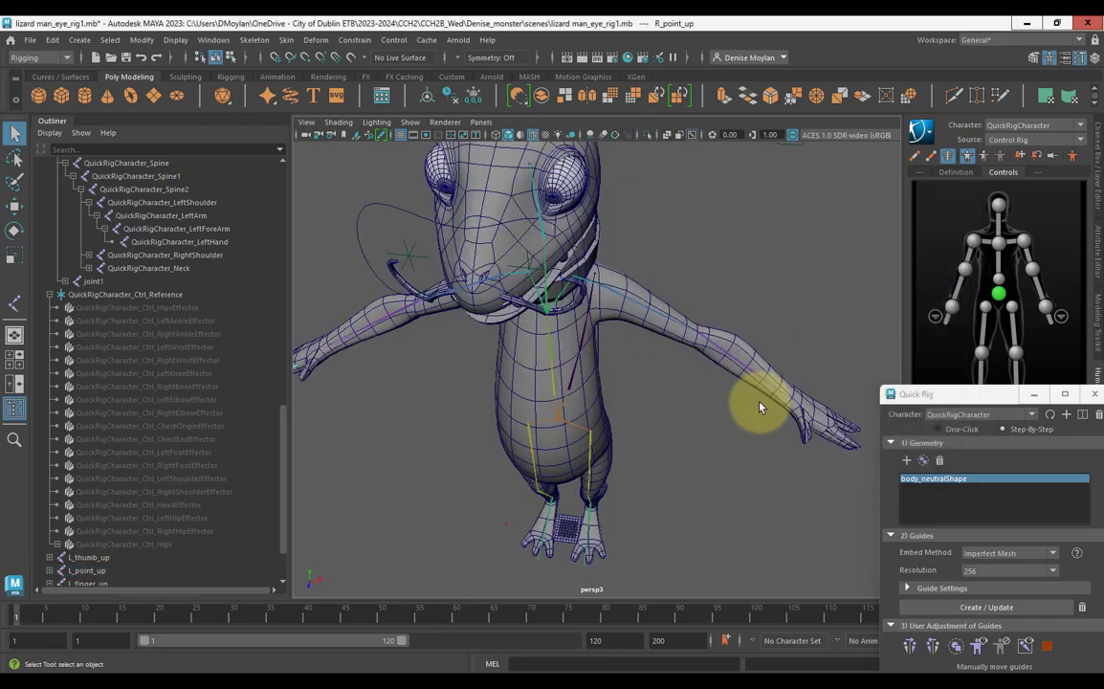
{"action": "left_click", "coordinate": [823, 417]}
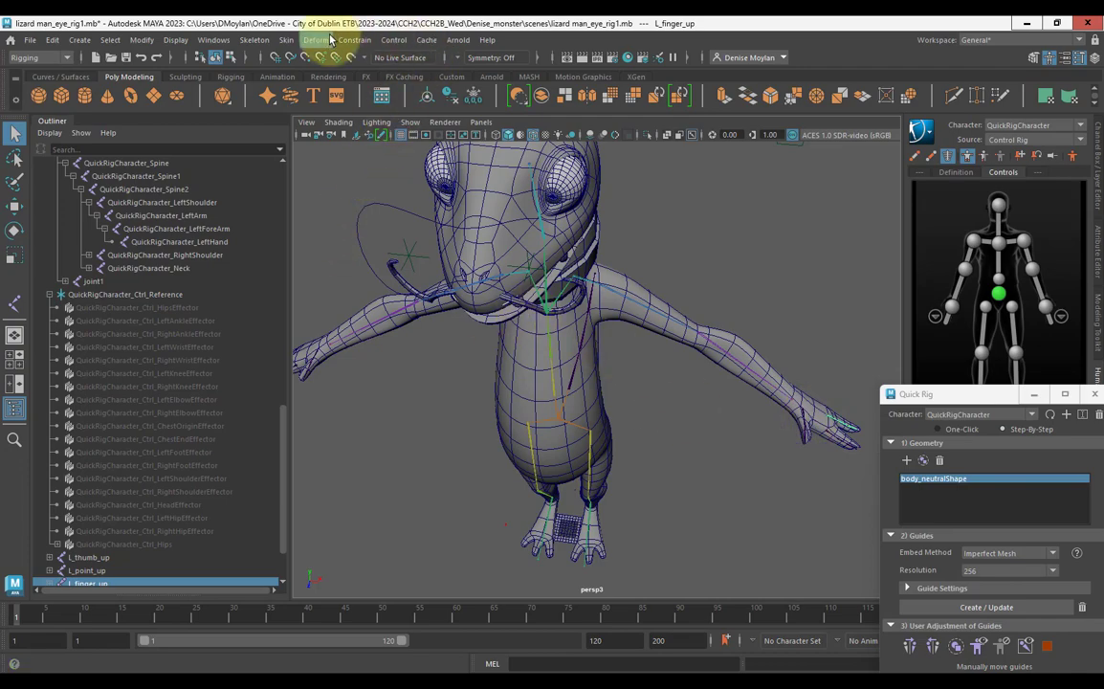
{"action": "left_click", "coordinate": [254, 40]}
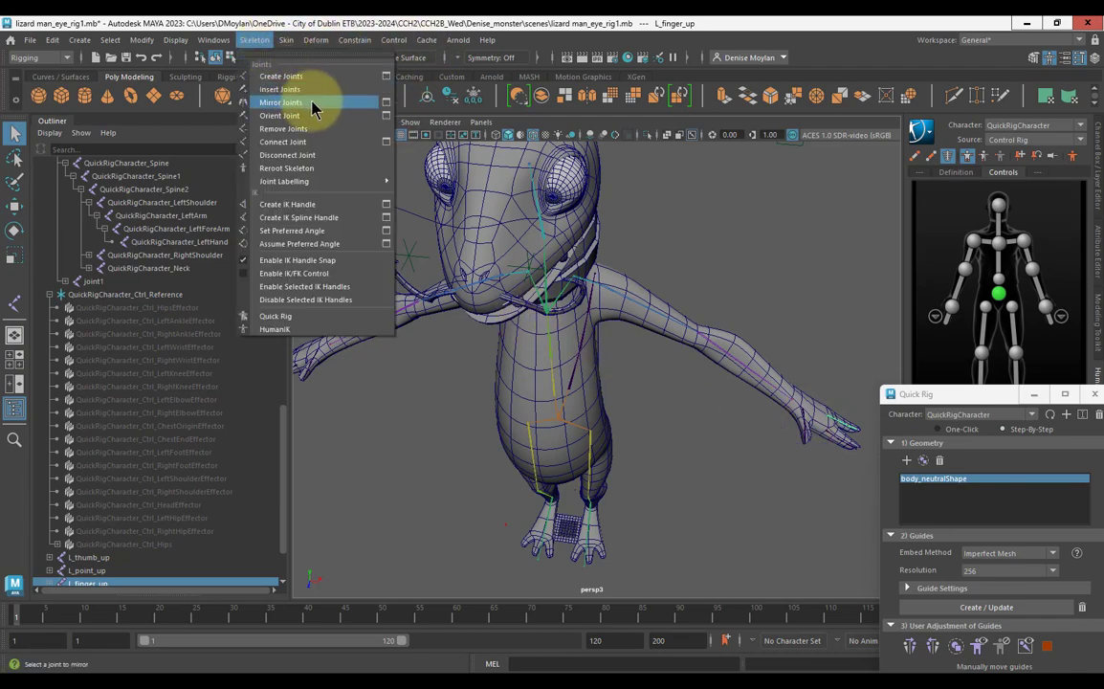
{"action": "left_click", "coordinate": [386, 102]}
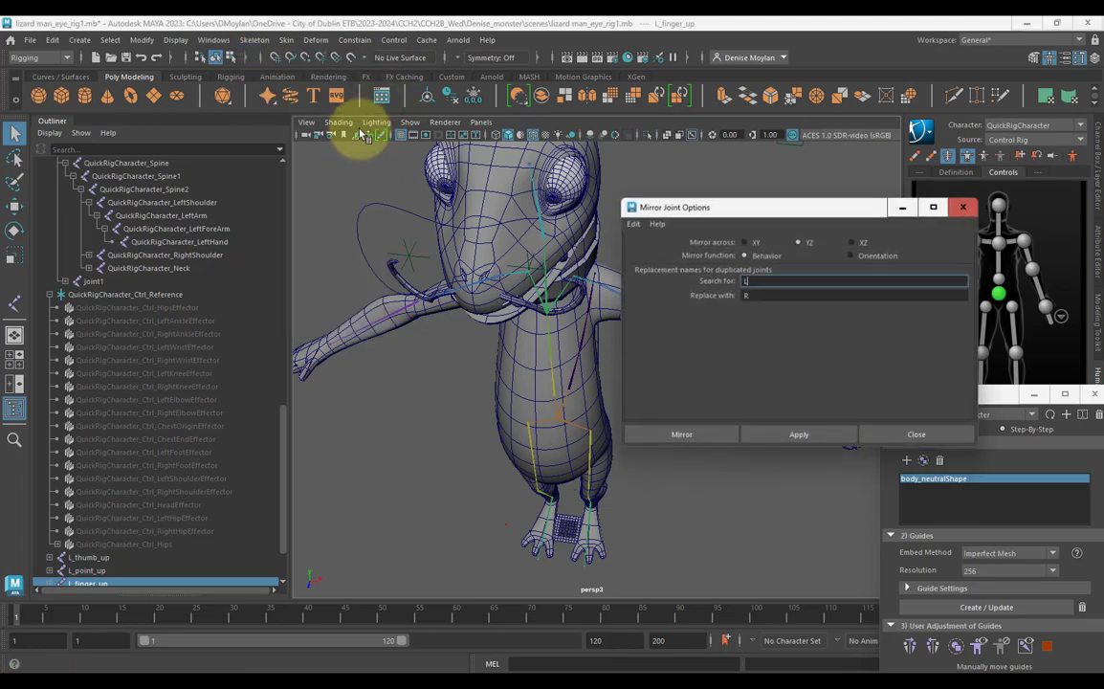
{"action": "left_click", "coordinate": [713, 437]}
Expand the tail joint chain under the hips and rename its first joint, joint1, as Tail_up.
{"action": "left_click_drag", "start_coordinate": [494, 441], "coordinate": [426, 409], "text": "alt"}
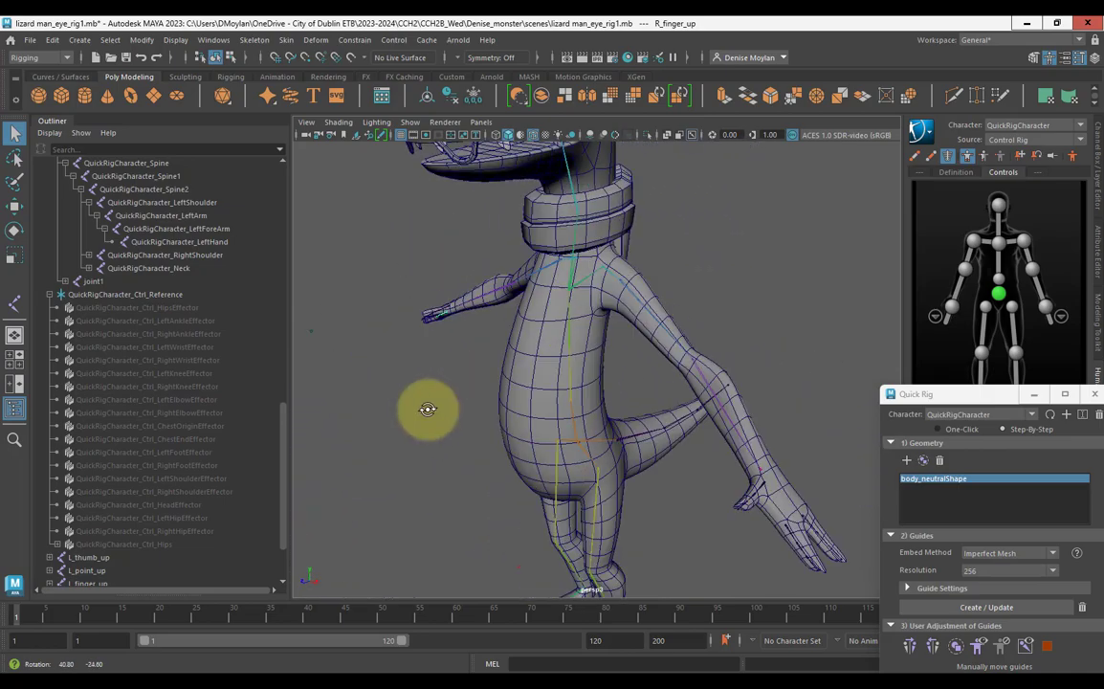
{"action": "left_click_drag", "start_coordinate": [547, 401], "coordinate": [436, 319], "text": "alt"}
{"action": "scroll", "coordinate": [513, 292], "scroll_direction": "up", "scroll_amount": 3}
{"action": "left_click", "coordinate": [697, 380]}
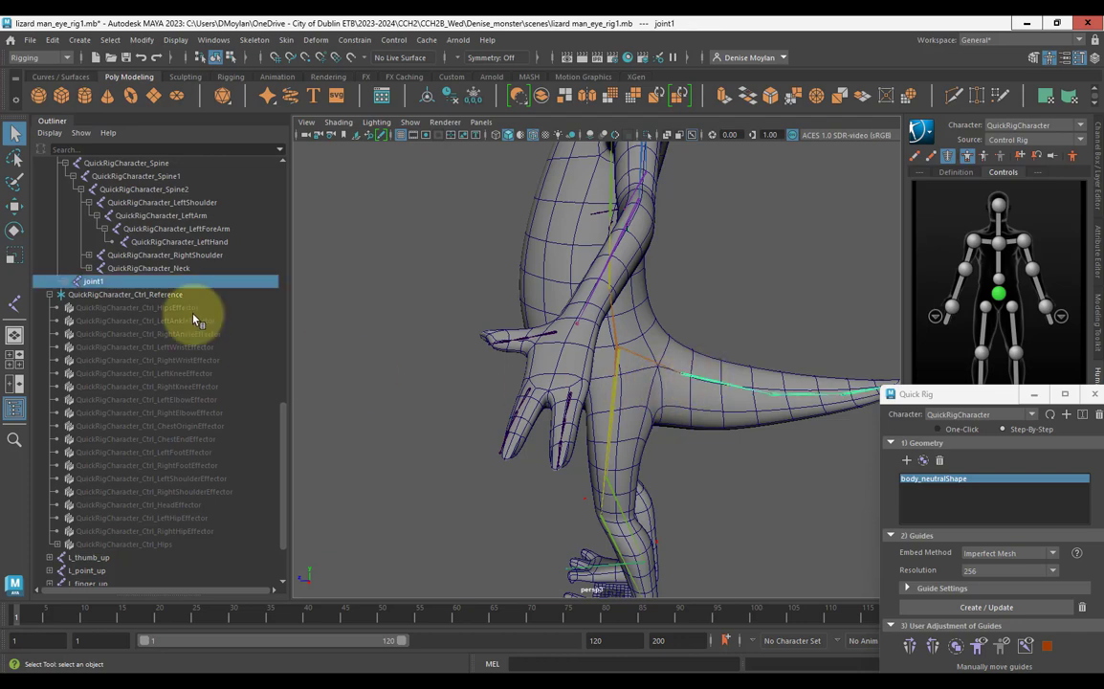
{"action": "left_click", "coordinate": [75, 281]}
{"action": "left_click", "coordinate": [84, 308]}
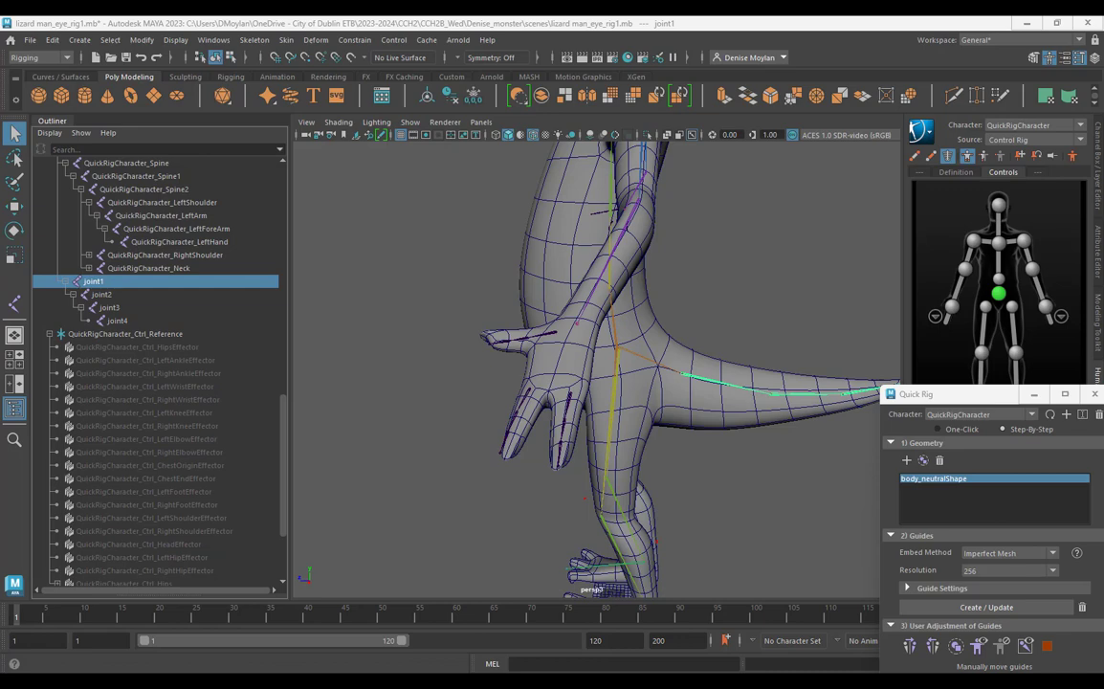
{"action": "double_click", "coordinate": [113, 283]}
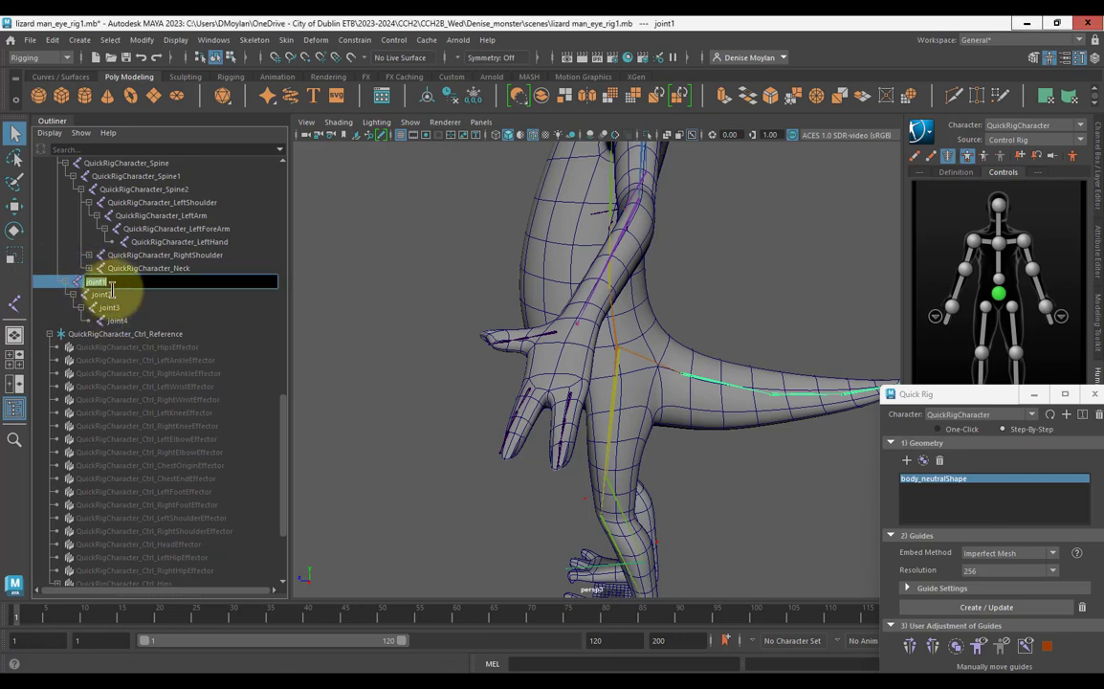
{"action": "type", "text": "Tail_up"}
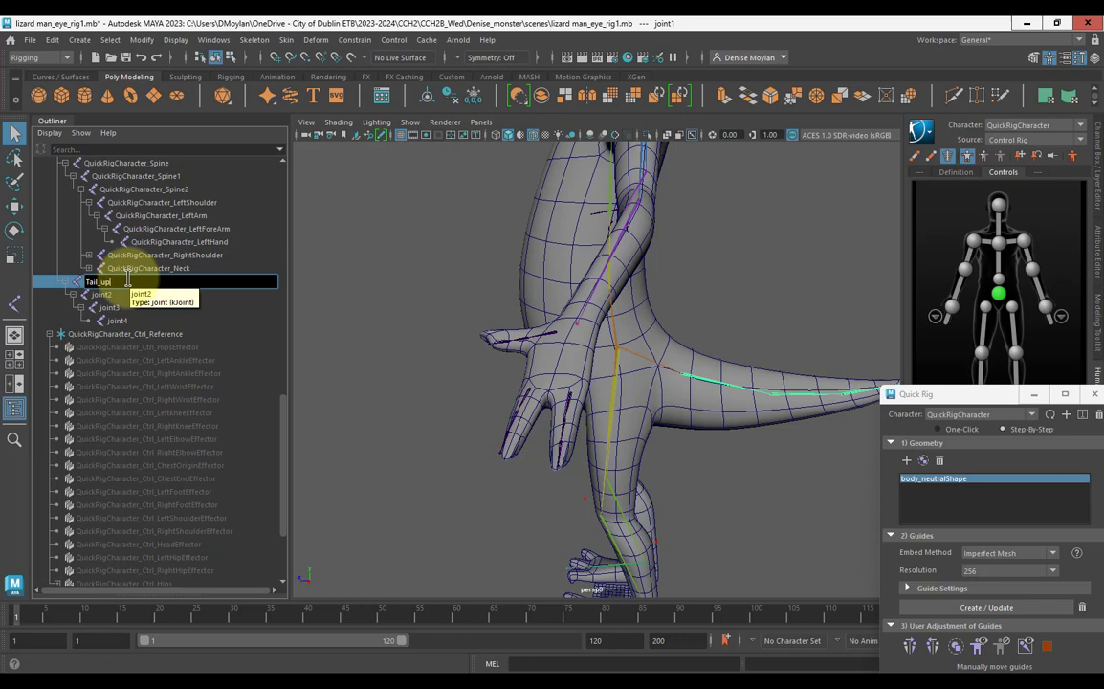
{"action": "key", "text": "Return"}
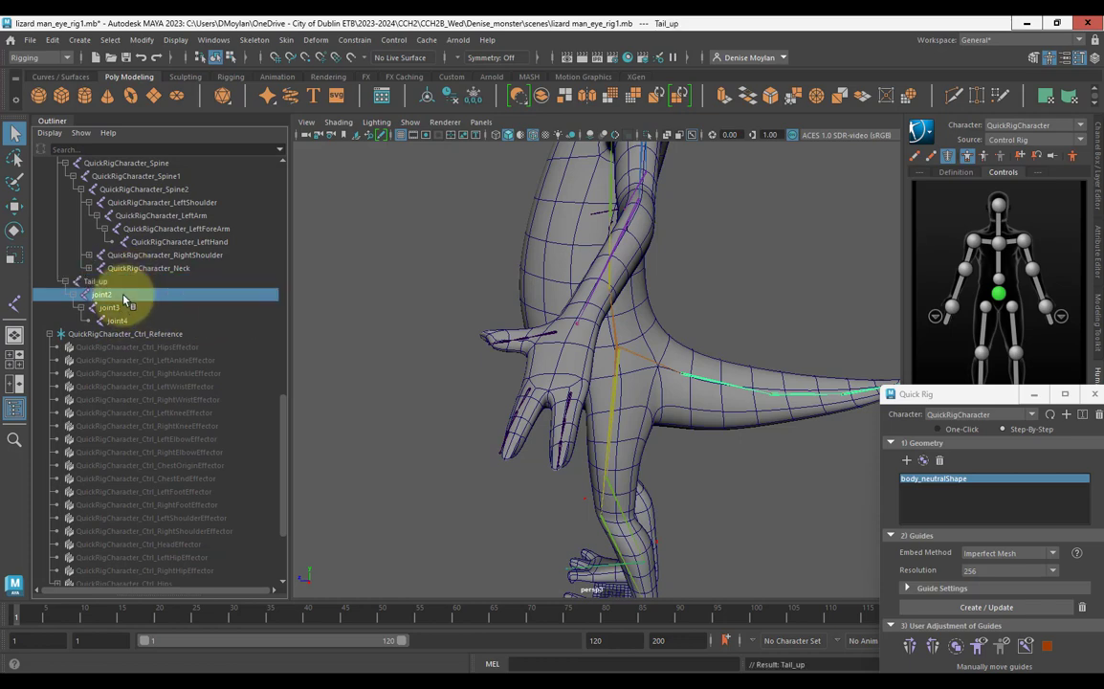
{"action": "double_click", "coordinate": [96, 282]}
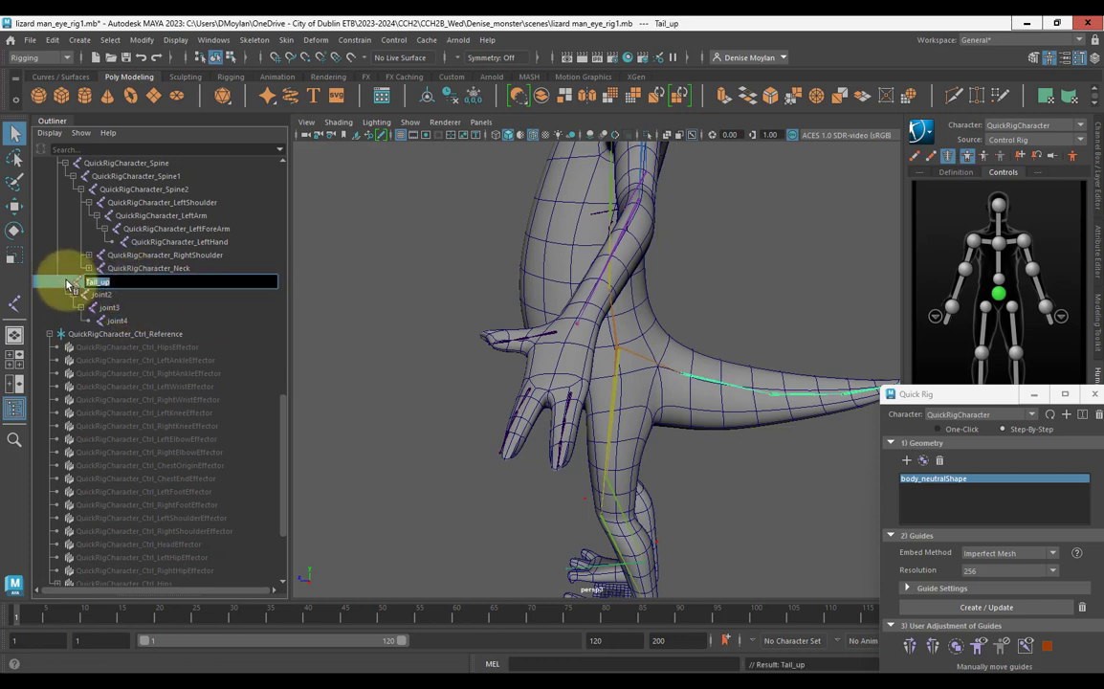
{"action": "left_click", "coordinate": [98, 297]}
{"action": "left_click", "coordinate": [104, 297]}
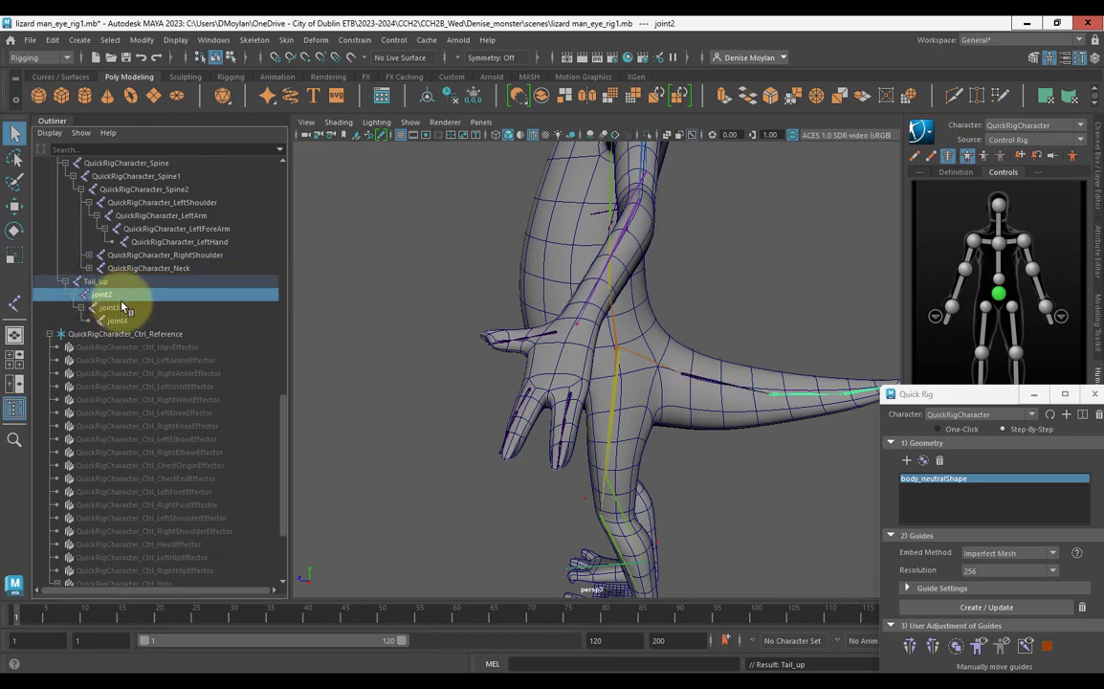
{"action": "key", "text": "ctrl+v"}
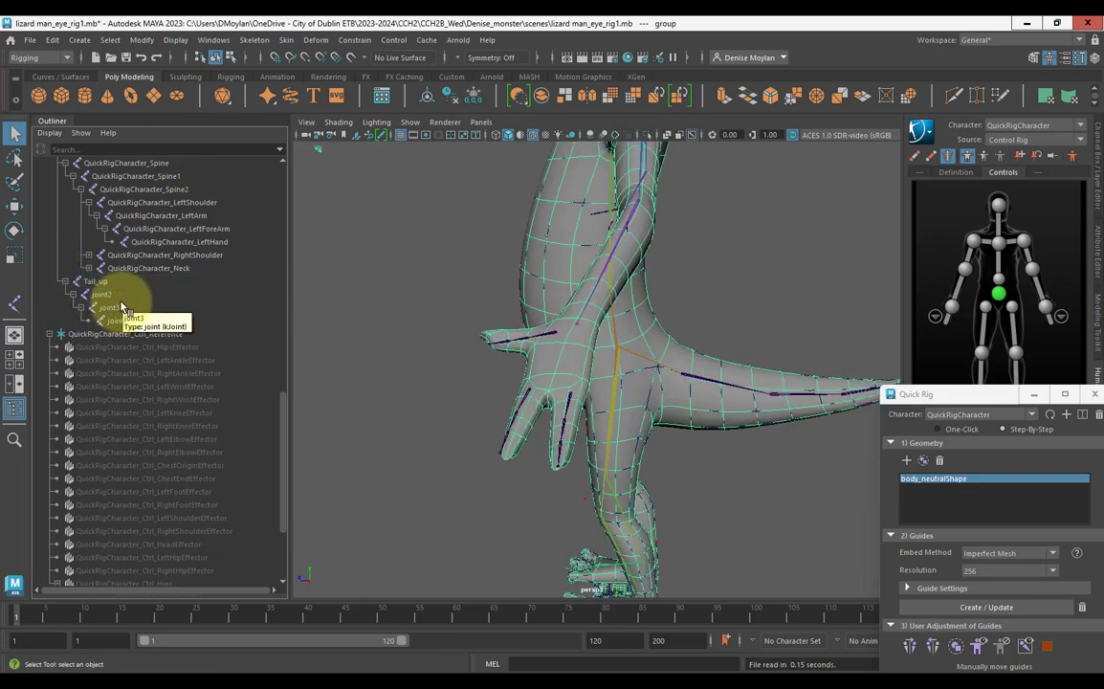
{"action": "left_click", "coordinate": [426, 313]}
{"action": "key", "text": "ctrl+z"}
{"action": "key", "text": "ctrl+z"}
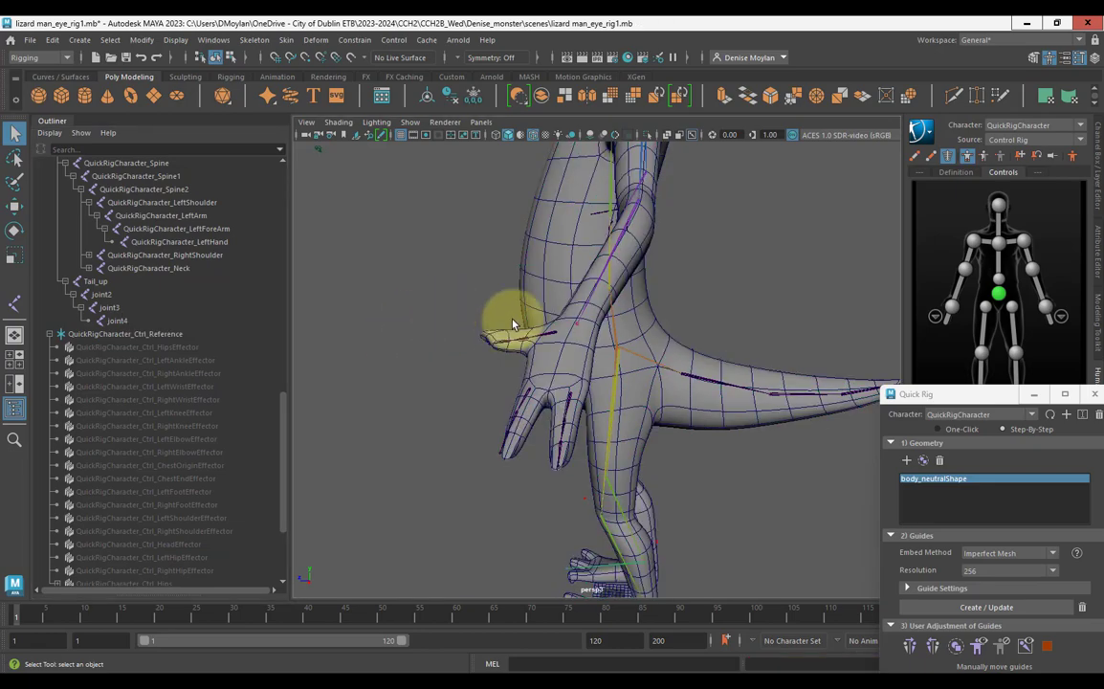
Try moving the QuickRigCharacter_Hips joint forward out of the body, and undo the move.
{"action": "left_click", "coordinate": [614, 352]}
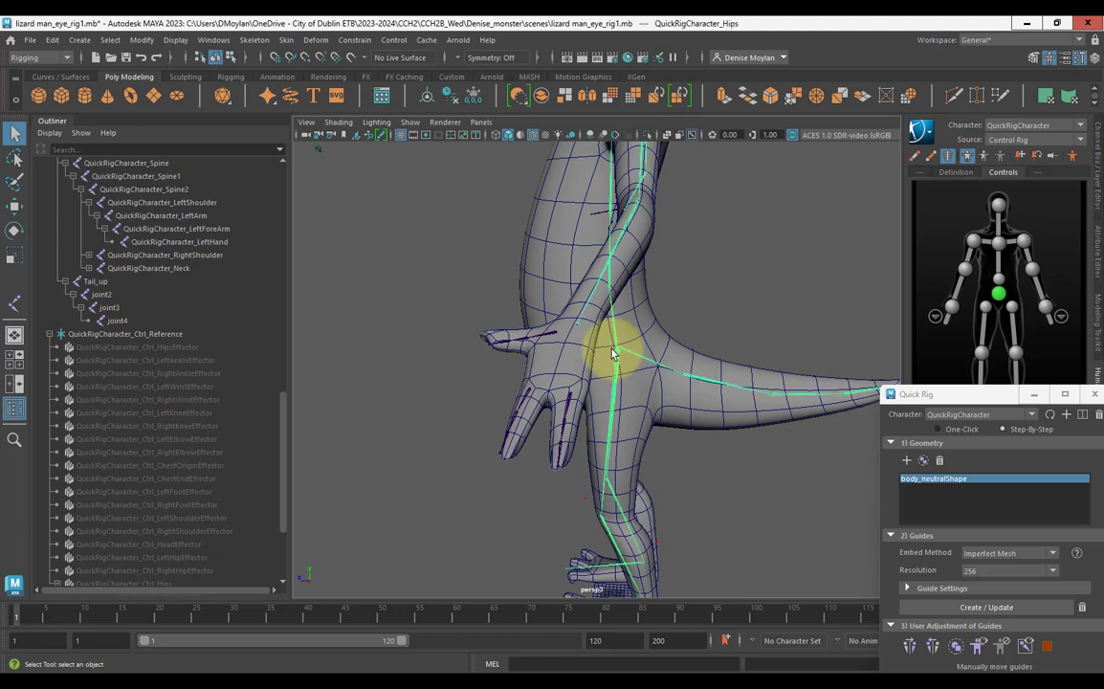
{"action": "key", "text": "w"}
{"action": "left_click_drag", "start_coordinate": [614, 352], "coordinate": [524, 361]}
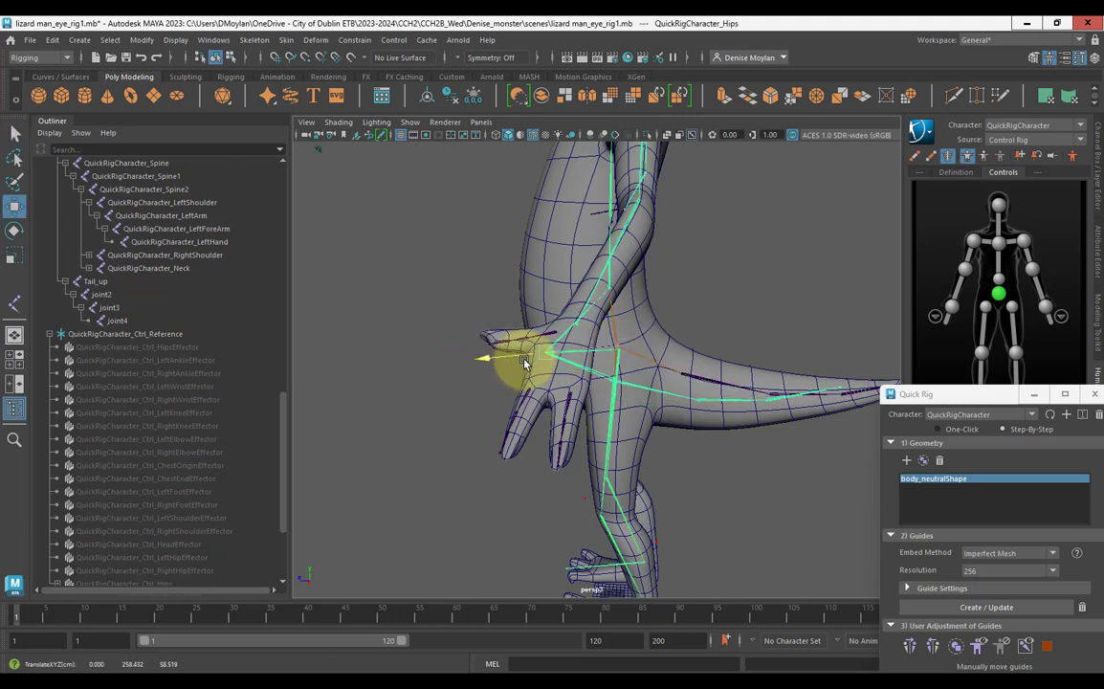
{"action": "key", "text": "ctrl+z"}
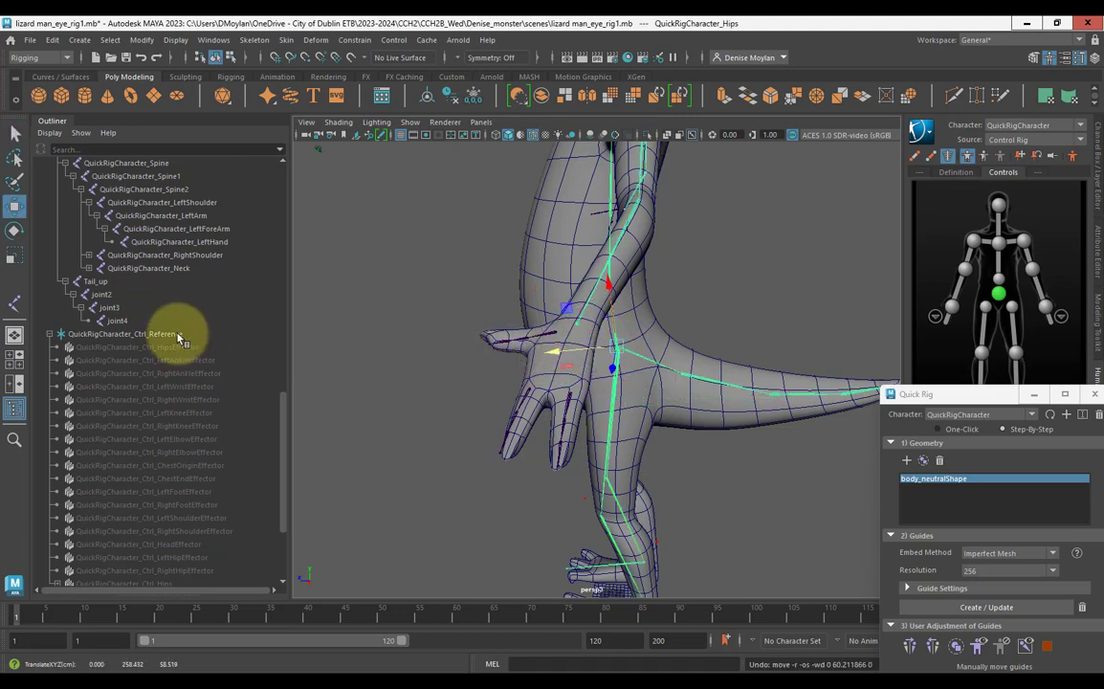
Try moving the QuickRigCharacter_Ctrl_Reference control at the feet to test how the rig follows.
{"action": "left_click", "coordinate": [144, 334]}
{"action": "scroll", "coordinate": [747, 503], "scroll_direction": "down", "scroll_amount": 3}
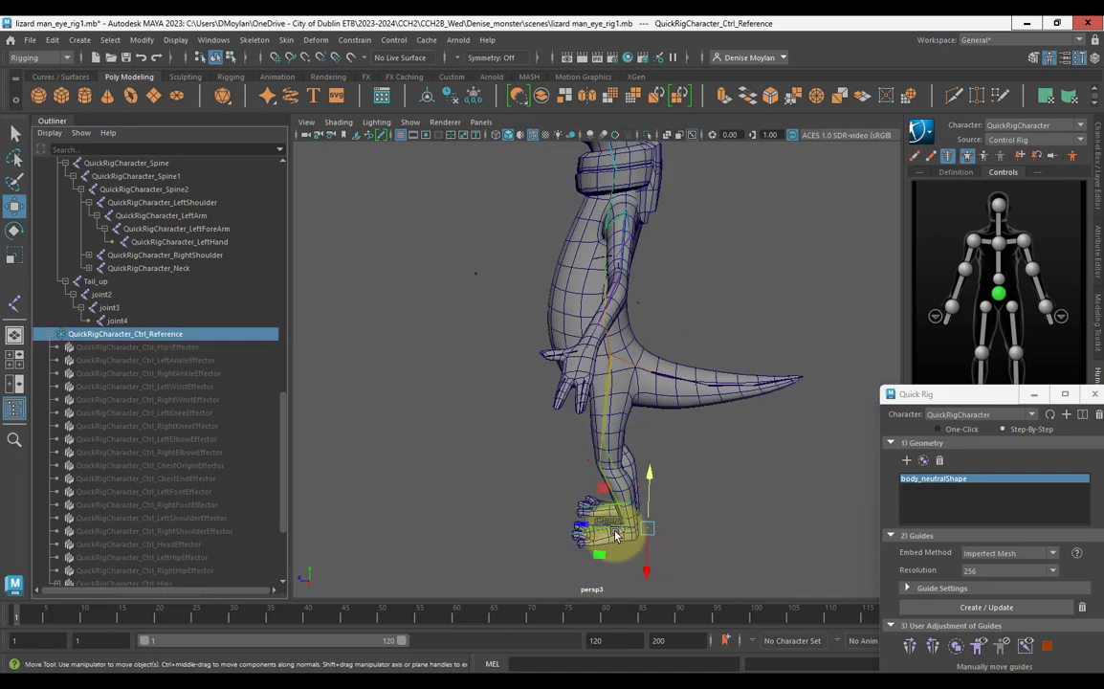
{"action": "left_click_drag", "start_coordinate": [621, 532], "coordinate": [737, 517]}
{"action": "left_click_drag", "start_coordinate": [641, 528], "coordinate": [630, 527], "text": "alt"}
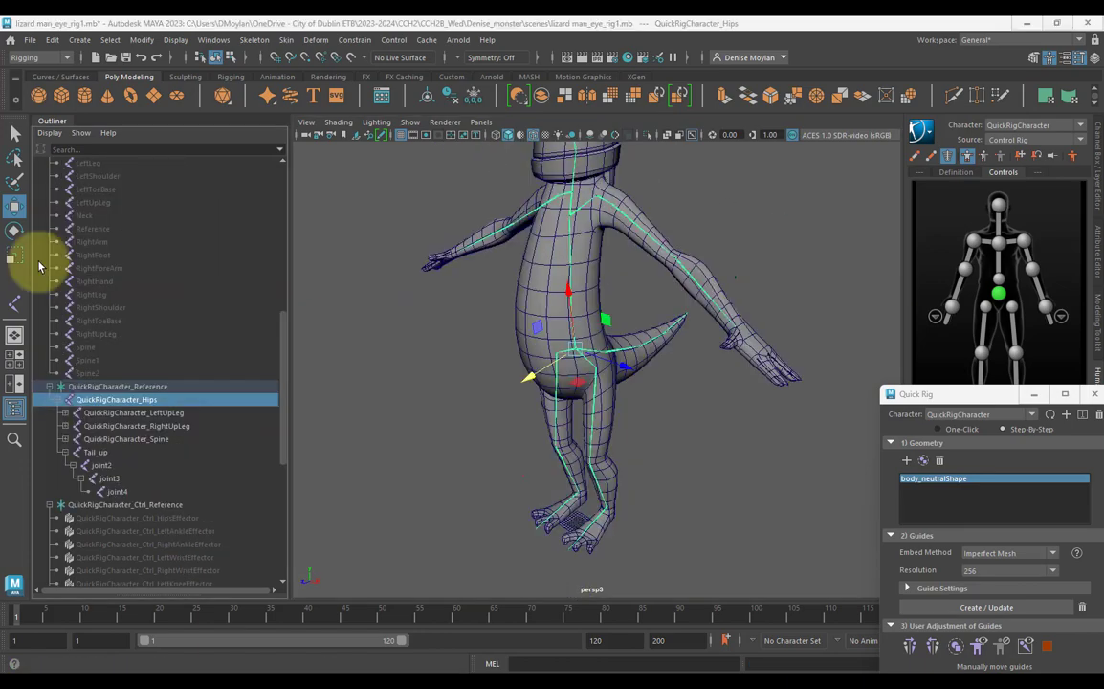
Reuse the name Tail_up for joint2 in the tail chain and select joint3 below it.
{"action": "double_click", "coordinate": [99, 453]}
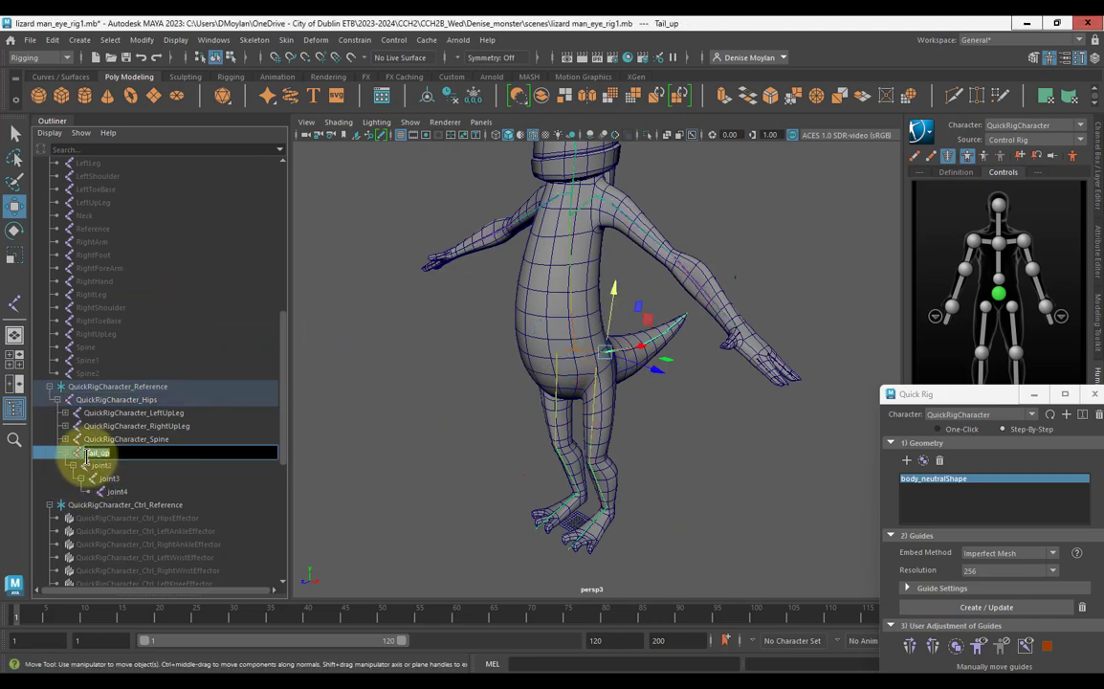
{"action": "left_click", "coordinate": [115, 465]}
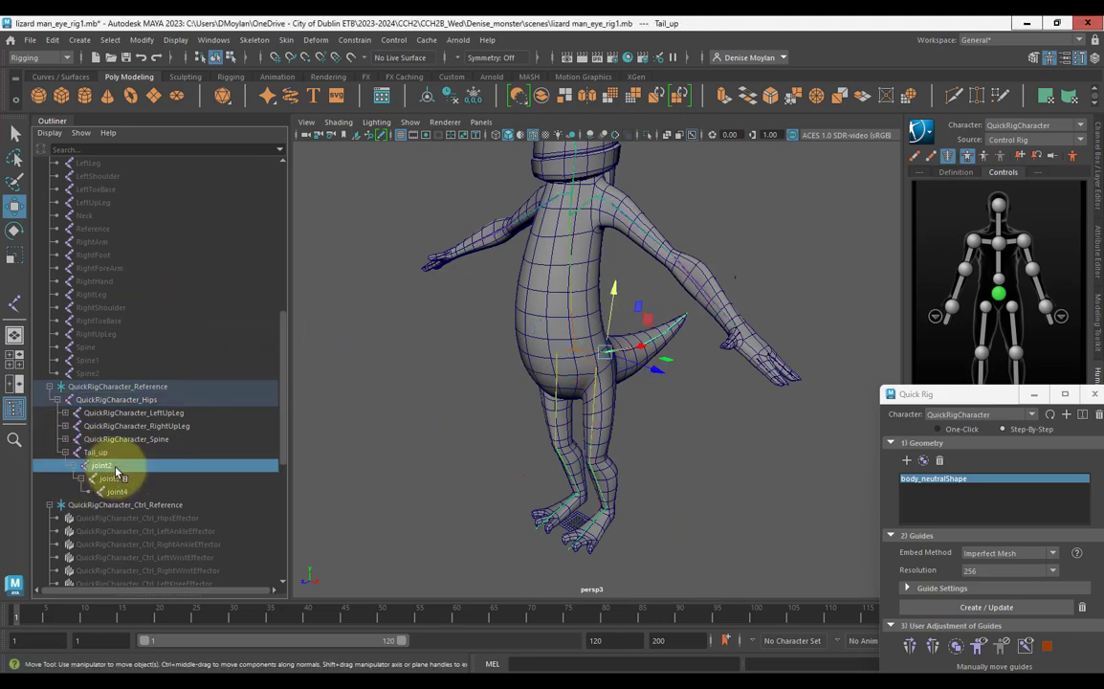
{"action": "double_click", "coordinate": [111, 466]}
{"action": "type", "text": "Tail_up"}
{"action": "left_click", "coordinate": [116, 478]}
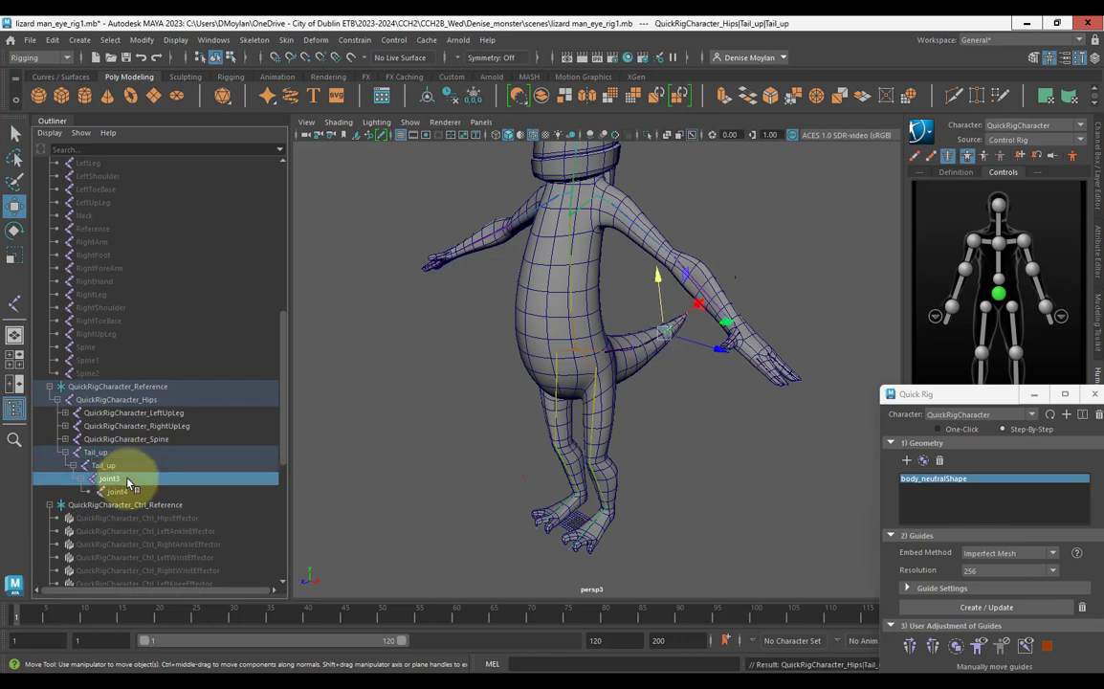
Rename joint3 of the tail chain as Tail_up and the end joint, joint4, as Tail_nub.
{"action": "double_click", "coordinate": [116, 479]}
{"action": "type", "text": "Tail_up"}
{"action": "left_click", "coordinate": [122, 491]}
{"action": "double_click", "coordinate": [122, 491]}
{"action": "type", "text": "Tail_up"}
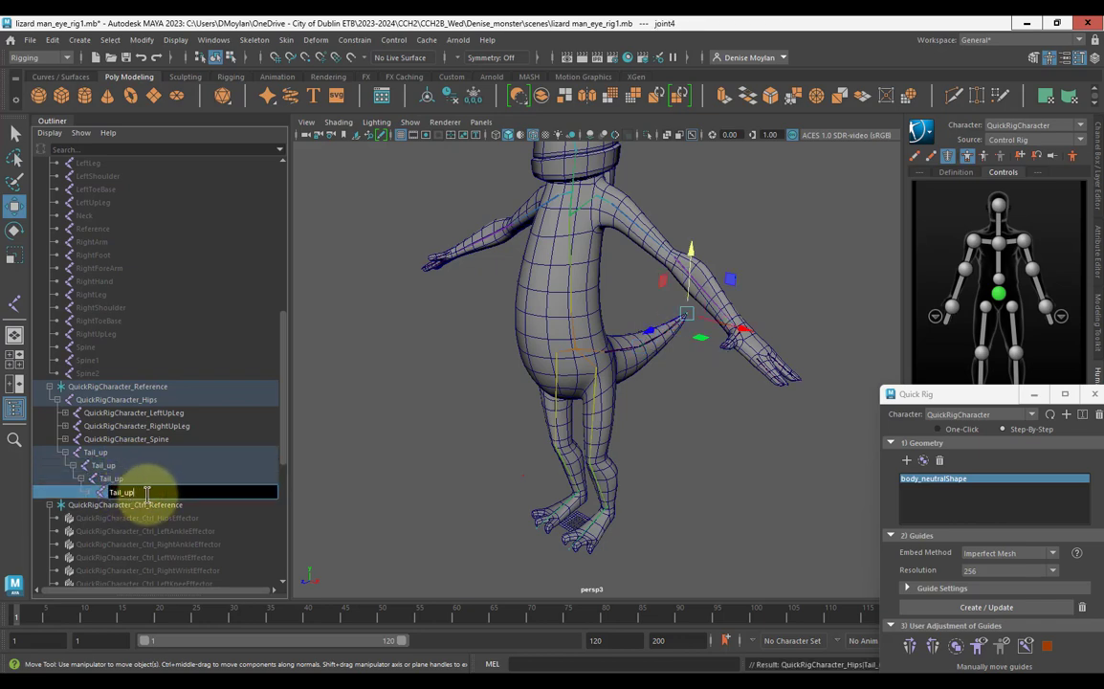
{"action": "key", "text": "BackSpace"}
{"action": "key", "text": "BackSpace"}
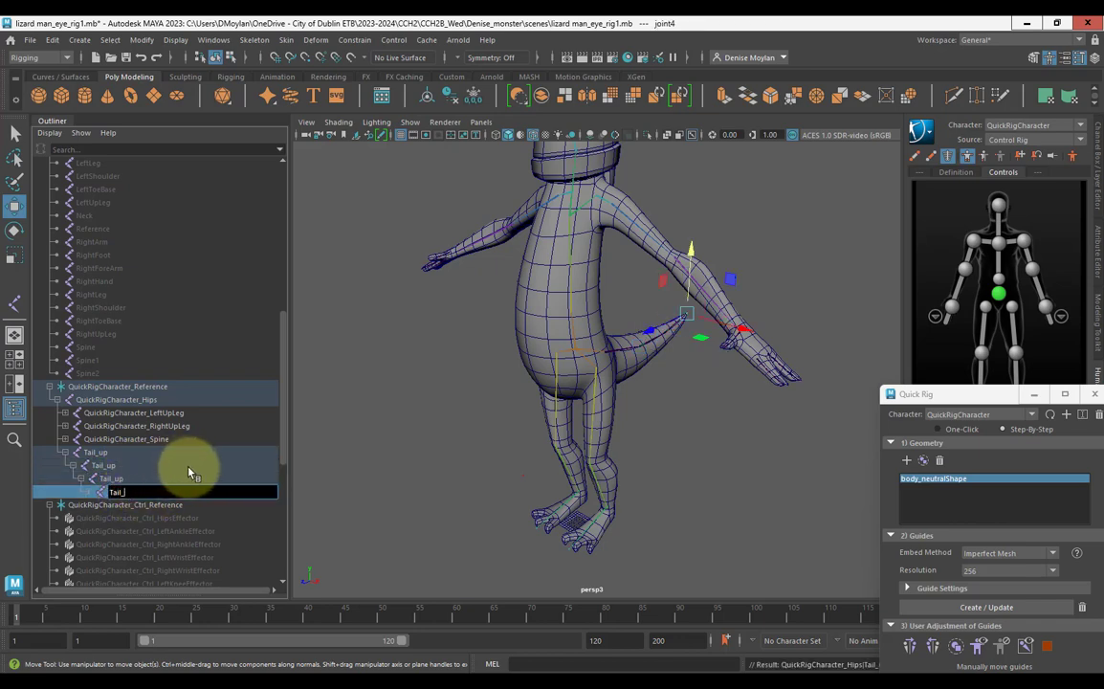
{"action": "type", "text": "n"}
{"action": "key", "text": "BackSpace"}
{"action": "type", "text": "nub"}
{"action": "key", "text": "Return"}
Rename the tail's third joint as Tail_low and its second joint as Tail_mid, and clear the selection.
{"action": "double_click", "coordinate": [148, 478]}
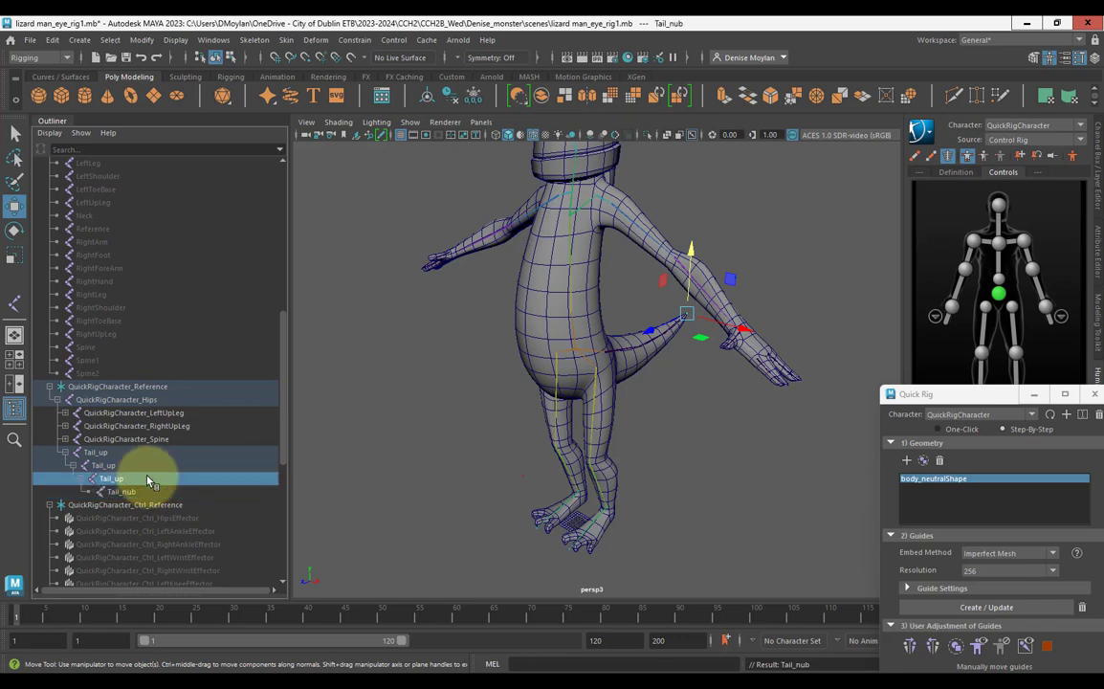
{"action": "key", "text": "BackSpace"}
{"action": "key", "text": "BackSpace"}
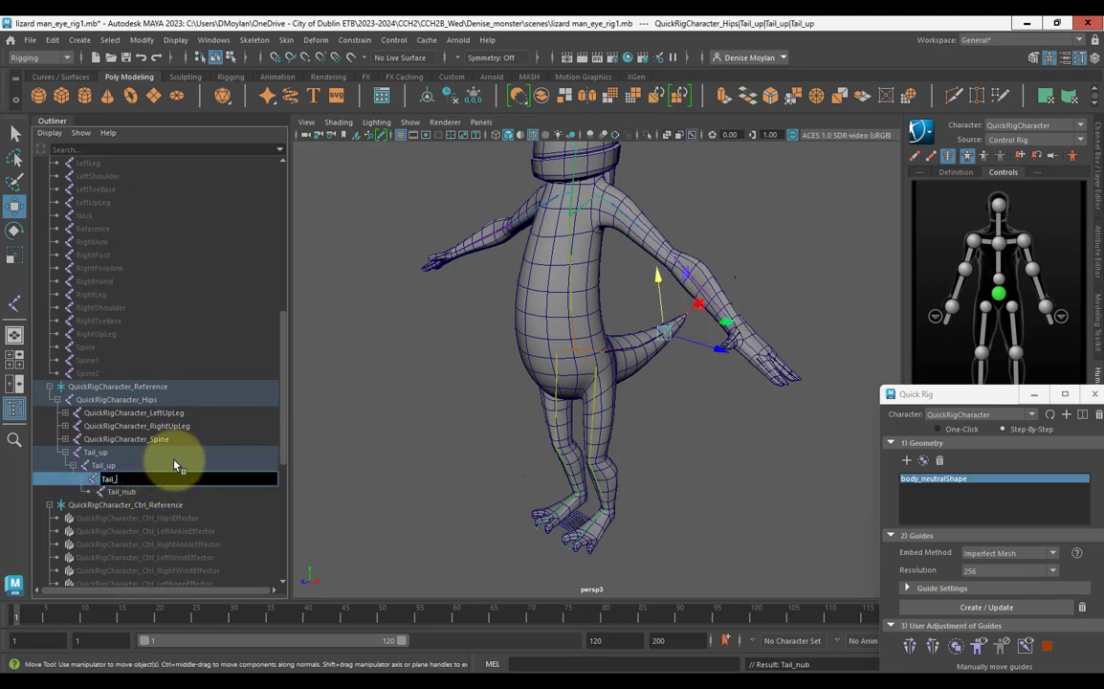
{"action": "type", "text": "low"}
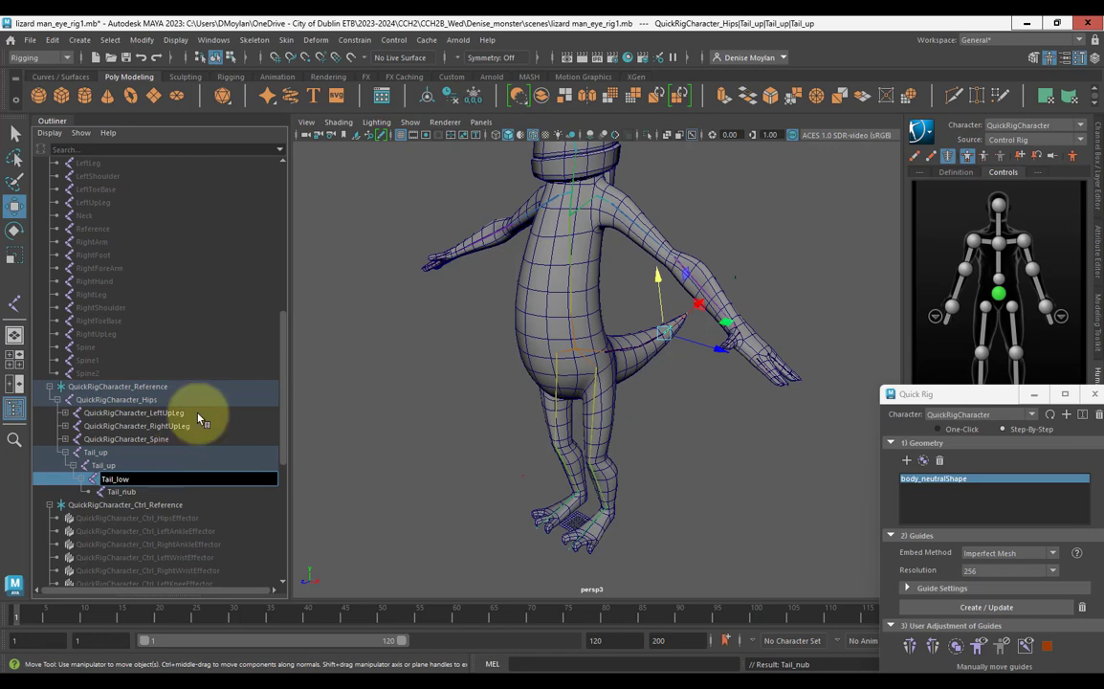
{"action": "double_click", "coordinate": [135, 465]}
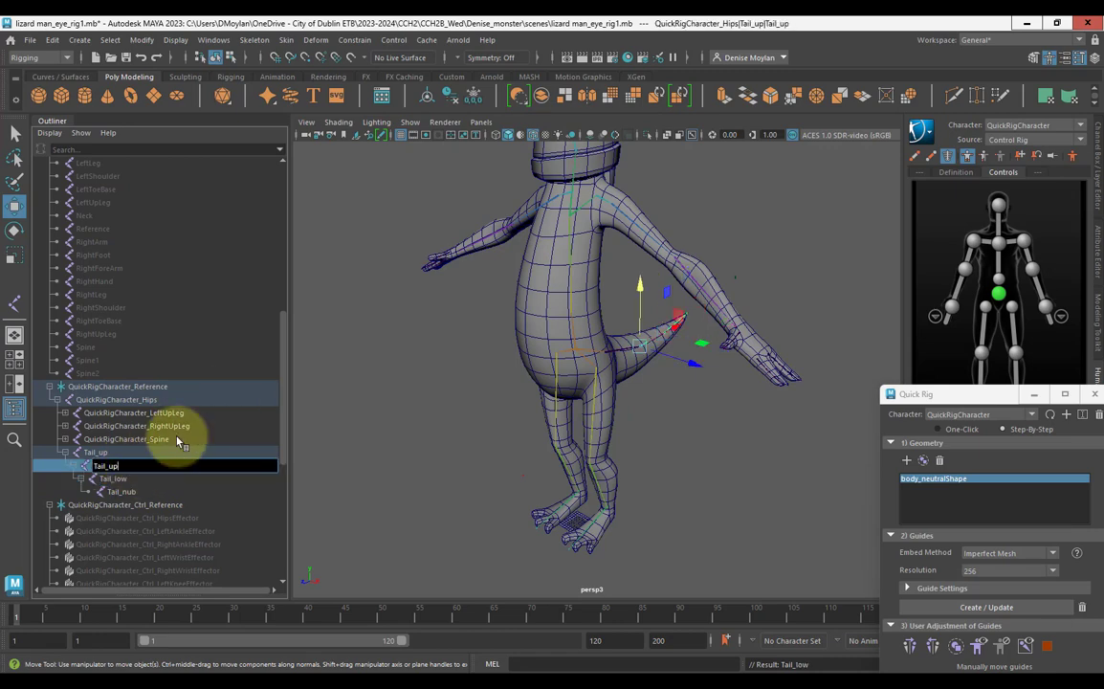
{"action": "key", "text": "BackSpace"}
{"action": "key", "text": "BackSpace"}
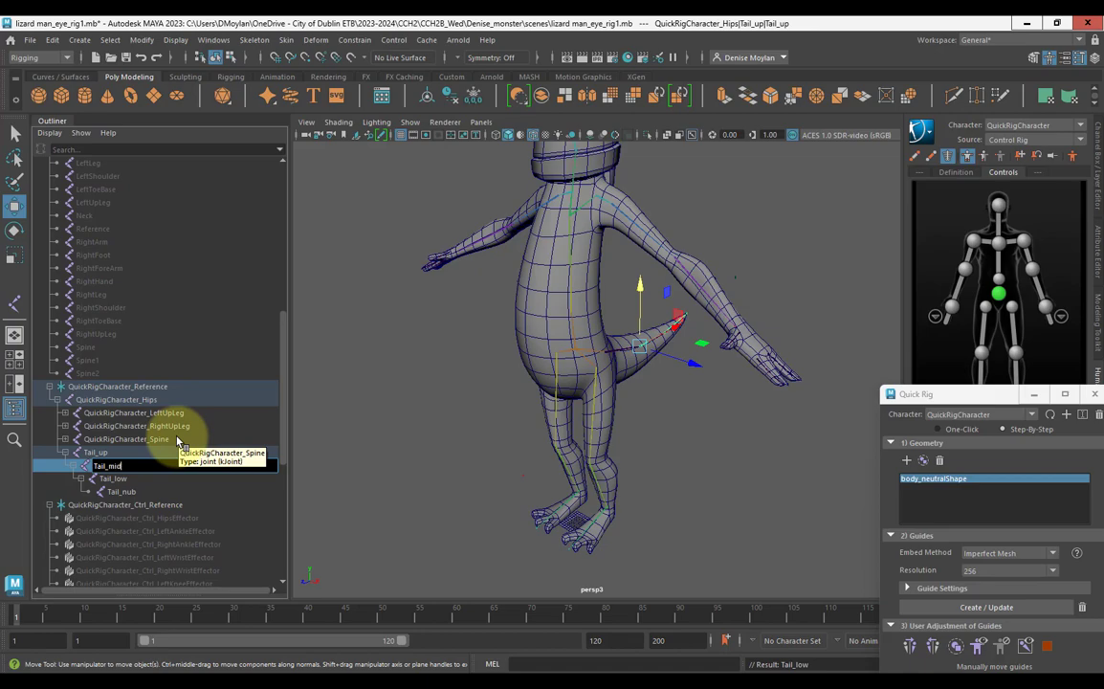
{"action": "key", "text": "Return"}
{"action": "left_click", "coordinate": [111, 451]}
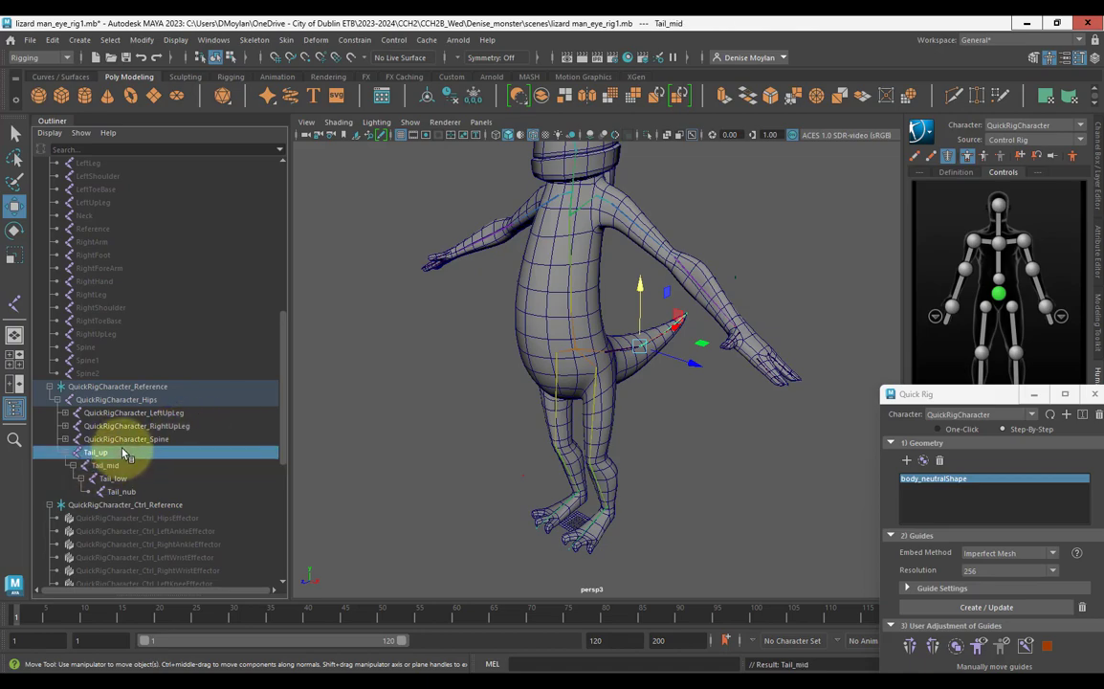
{"action": "left_click", "coordinate": [692, 402]}
Parent the left thumb's first joint, L_thumb_up, to the QuickRig left hand joint.
{"action": "scroll", "coordinate": [631, 442], "scroll_direction": "up", "scroll_amount": 4}
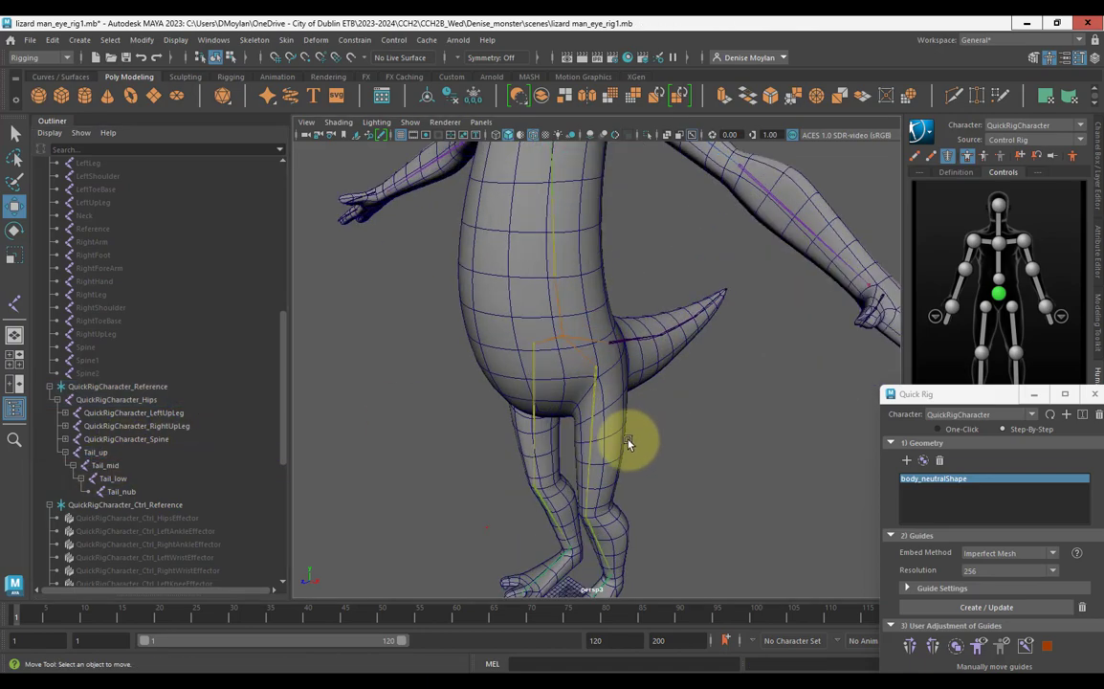
{"action": "left_click_drag", "start_coordinate": [628, 442], "coordinate": [599, 443], "text": "alt"}
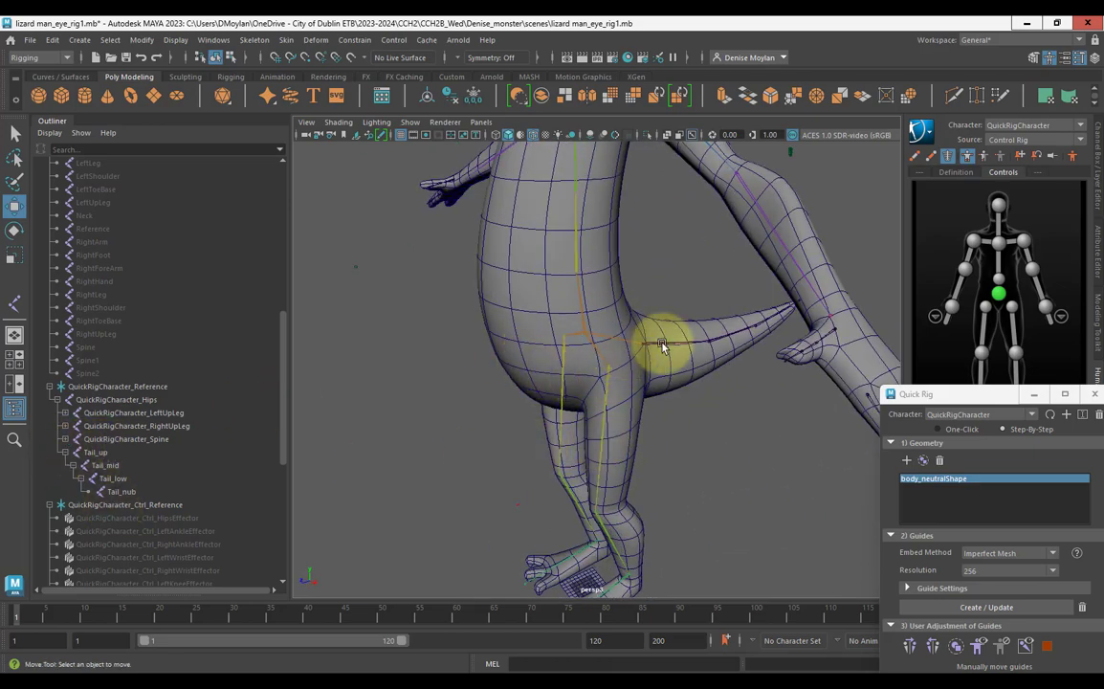
{"action": "left_click_drag", "start_coordinate": [685, 316], "coordinate": [531, 464], "text": "alt"}
{"action": "scroll", "coordinate": [665, 427], "scroll_direction": "up", "scroll_amount": 4}
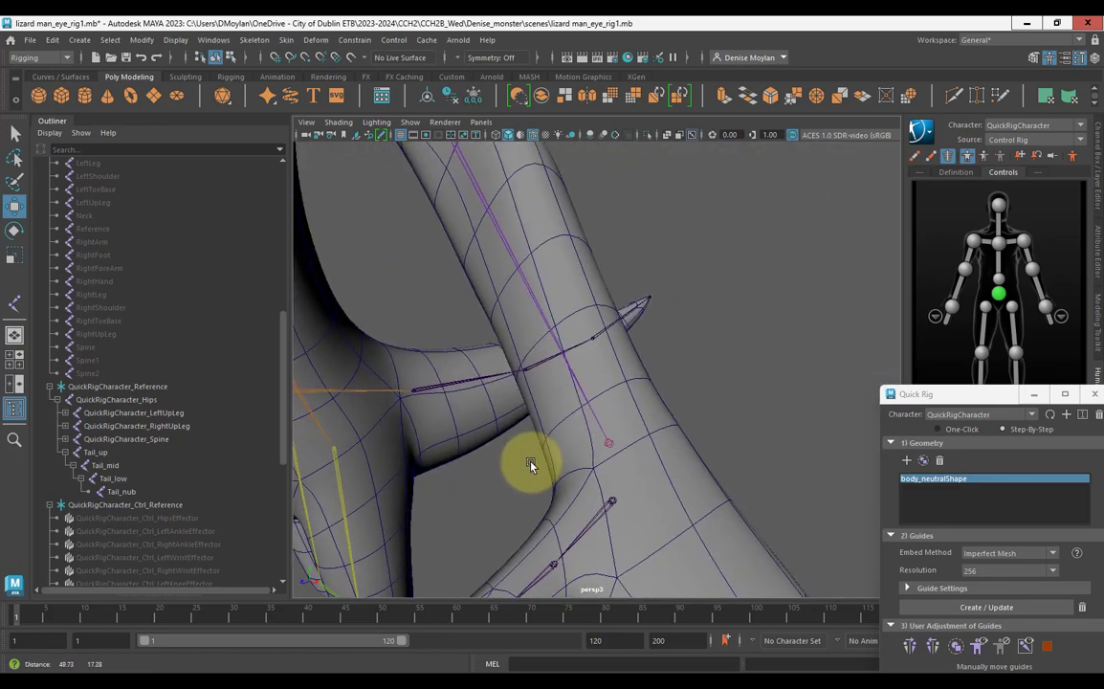
{"action": "left_click", "coordinate": [609, 500]}
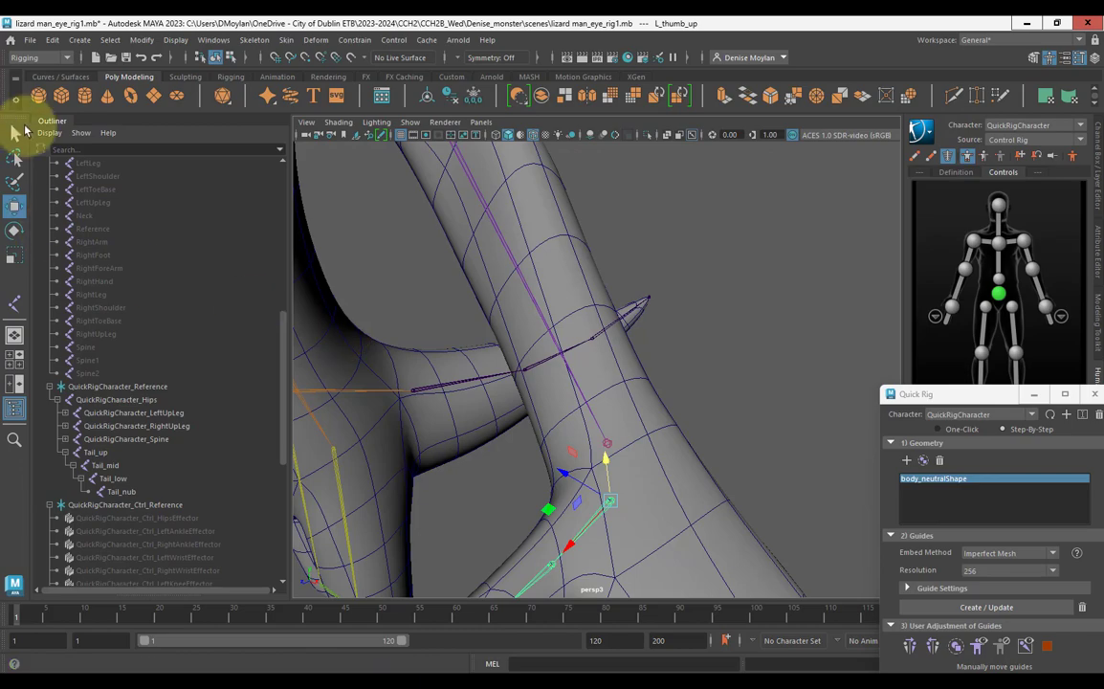
{"action": "left_click", "coordinate": [14, 132]}
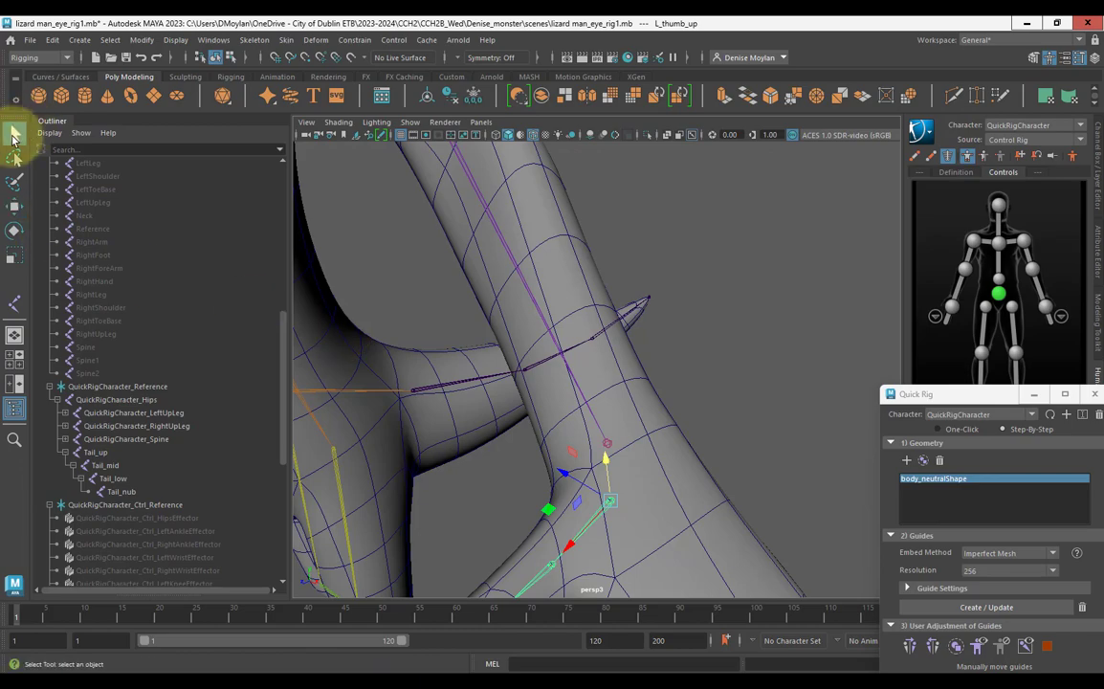
{"action": "left_click", "coordinate": [607, 446]}
{"action": "key", "text": "p"}
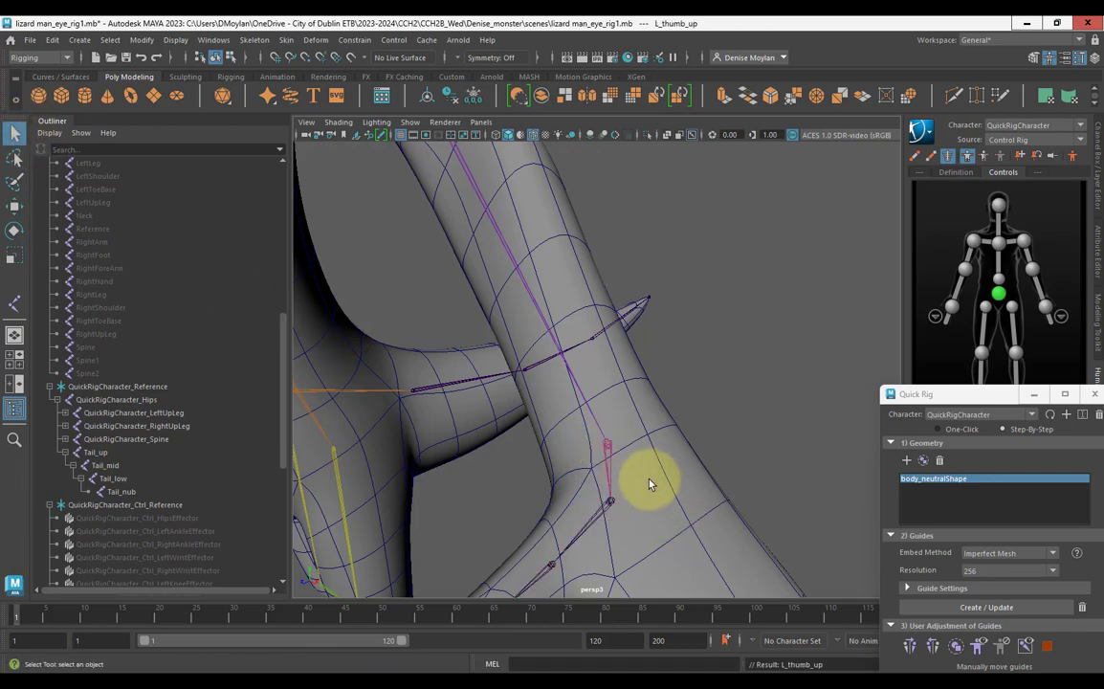
Parent the left pointer and finger chains, L_point_up and L_finger_up, to the left hand joint.
{"action": "middle_click_drag", "start_coordinate": [651, 480], "coordinate": [622, 406], "text": "alt"}
{"action": "left_click", "coordinate": [616, 457]}
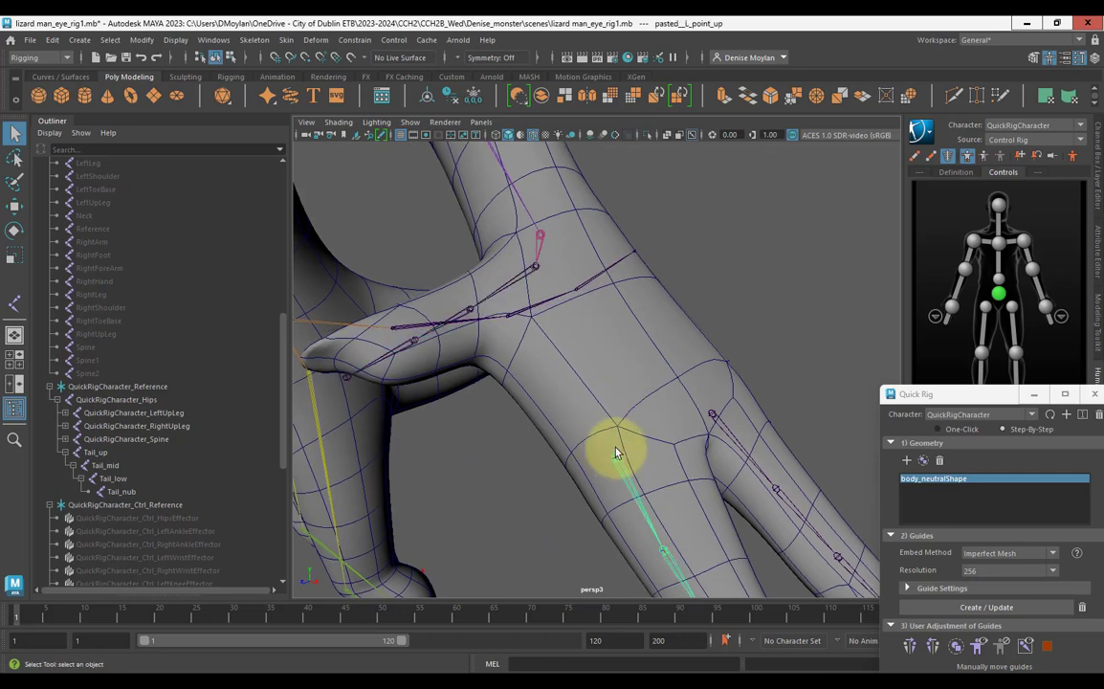
{"action": "left_click", "coordinate": [541, 238], "text": "shift"}
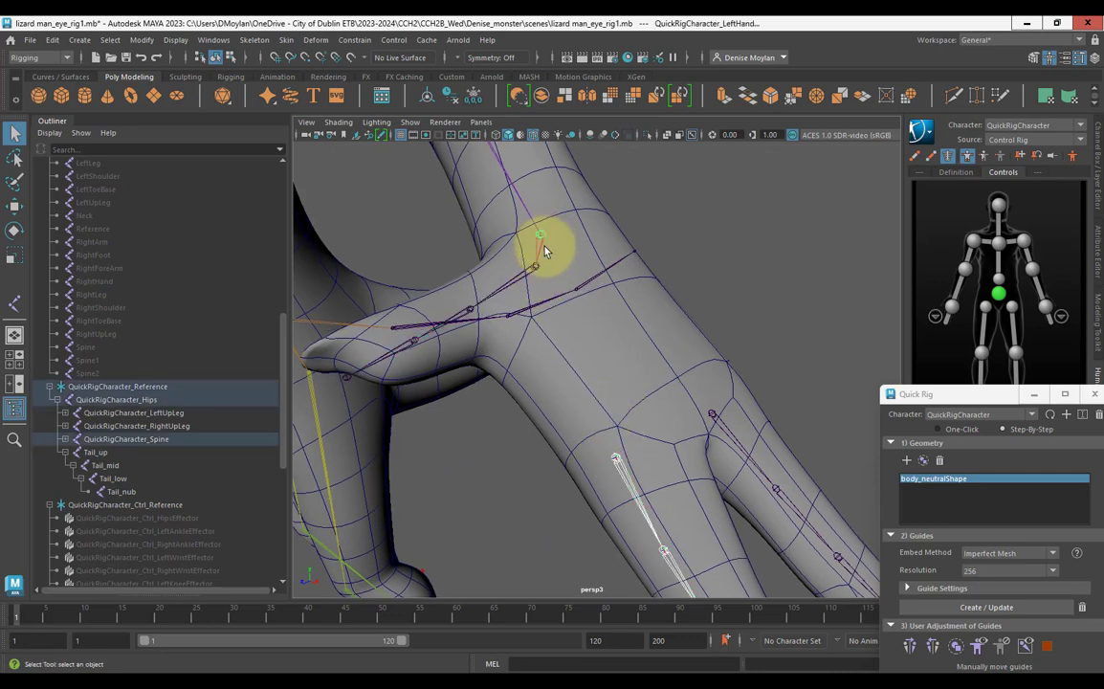
{"action": "key", "text": "p"}
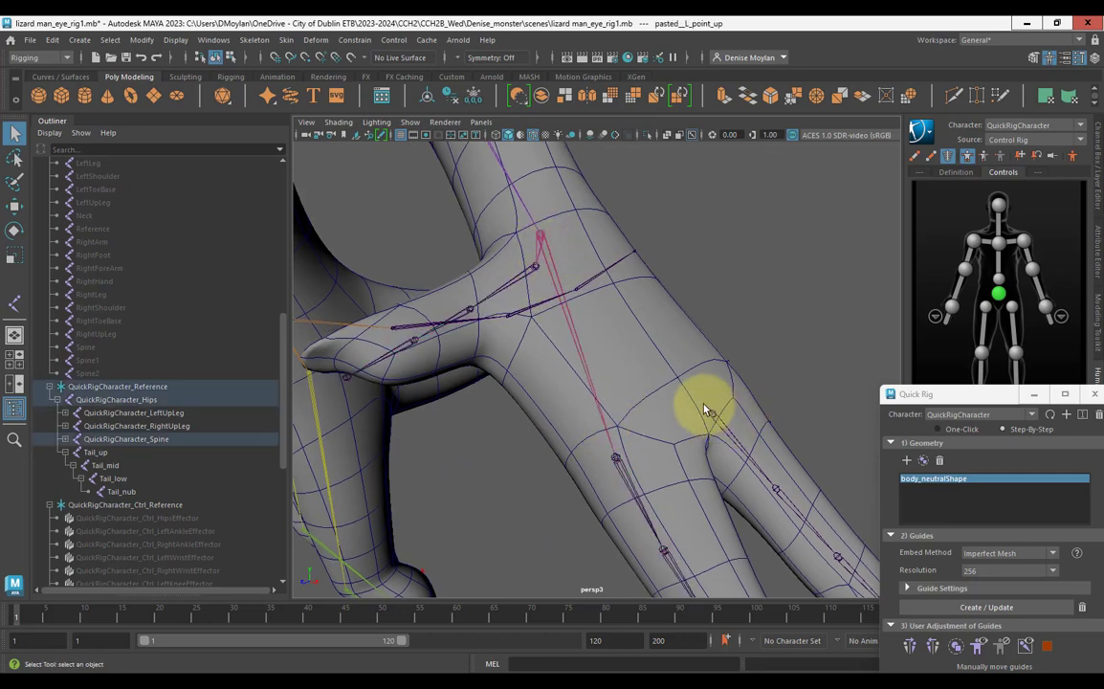
{"action": "left_click", "coordinate": [543, 239]}
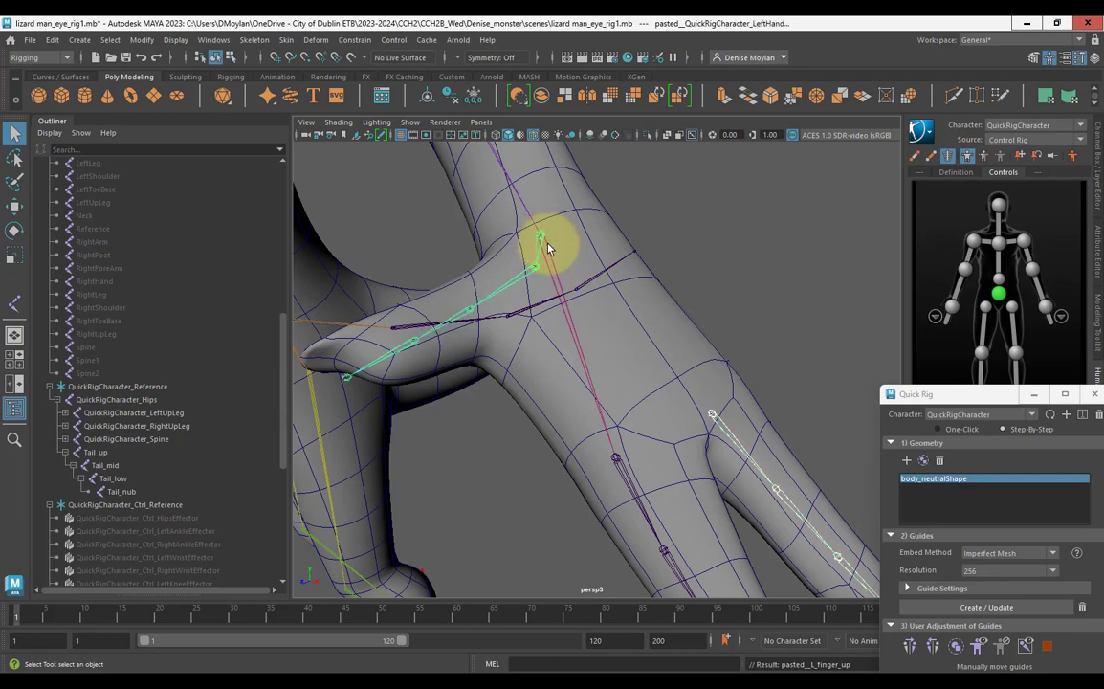
{"action": "key", "text": "p"}
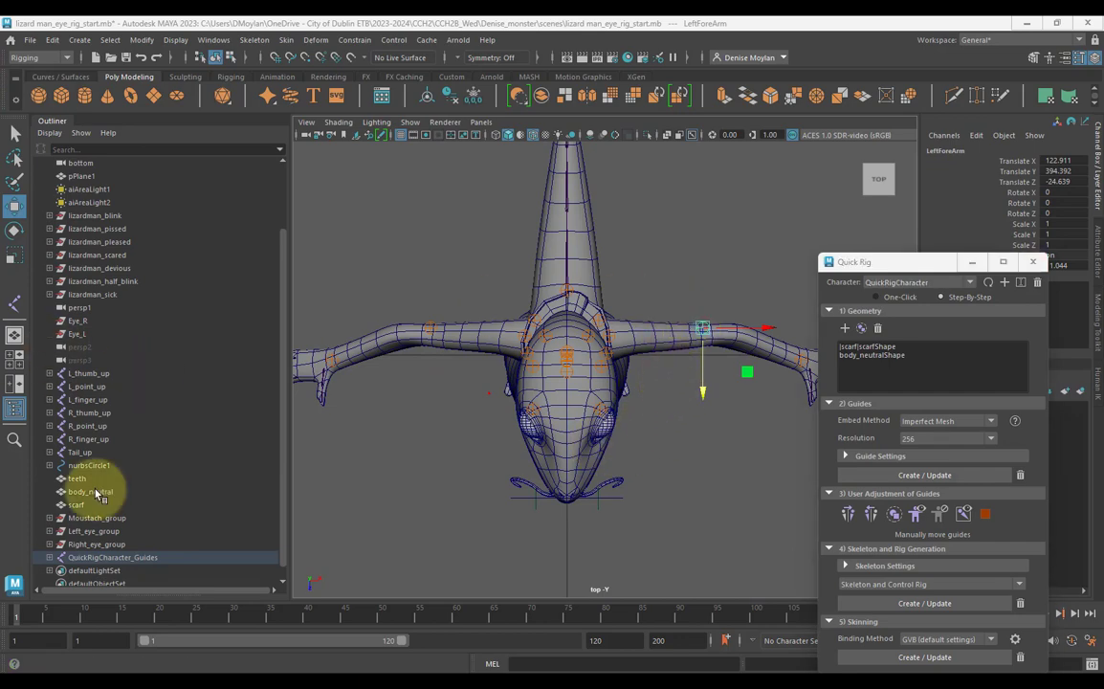
Switch to the perspective view and generate the Skeleton and Control Rig from the Quick Rig guides.
{"action": "left_click", "coordinate": [677, 275]}
{"action": "key", "text": "space"}
{"action": "key", "text": "space"}
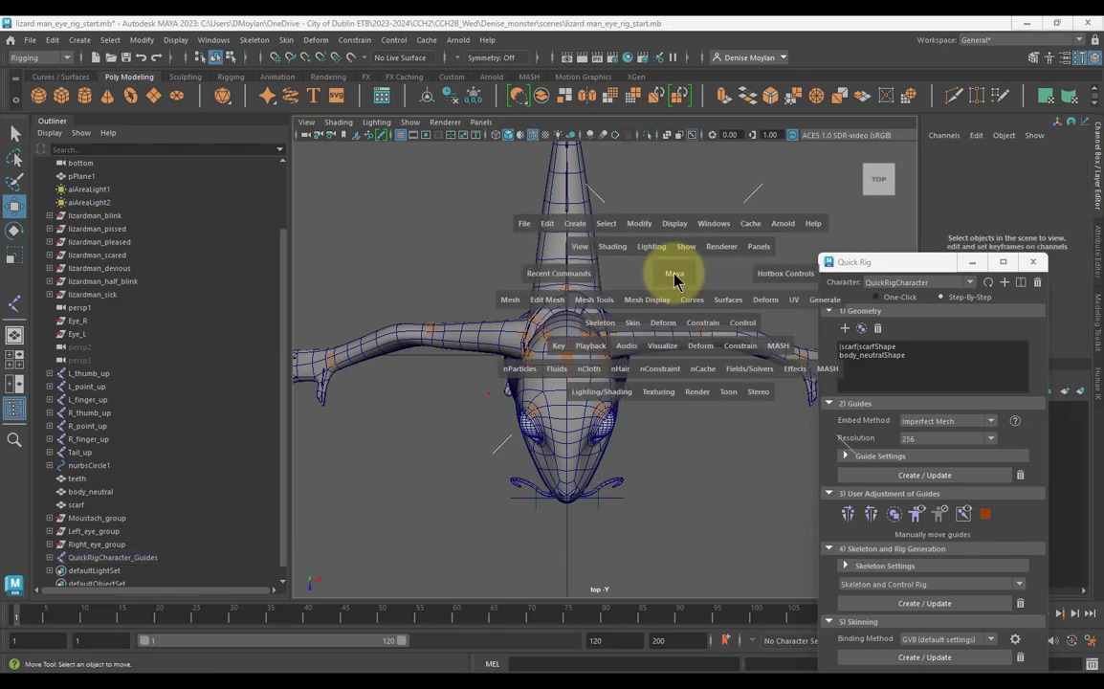
{"action": "scroll", "coordinate": [563, 369], "scroll_direction": "down", "scroll_amount": 5}
{"action": "left_click_drag", "start_coordinate": [567, 371], "coordinate": [483, 373], "text": "alt"}
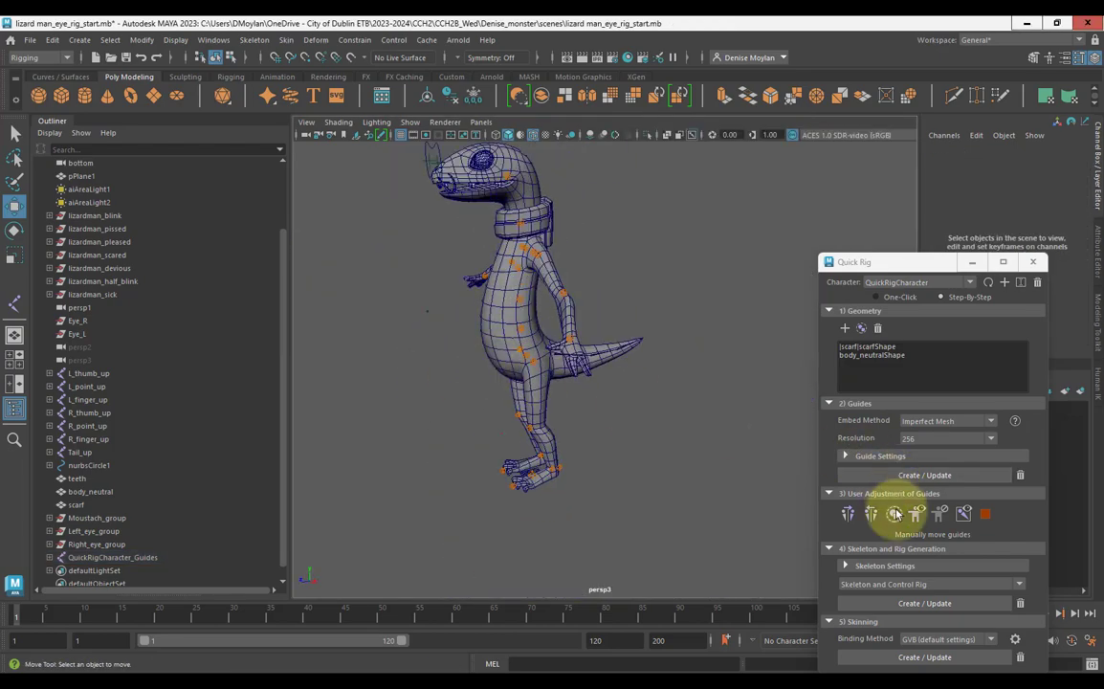
{"action": "left_click", "coordinate": [950, 604]}
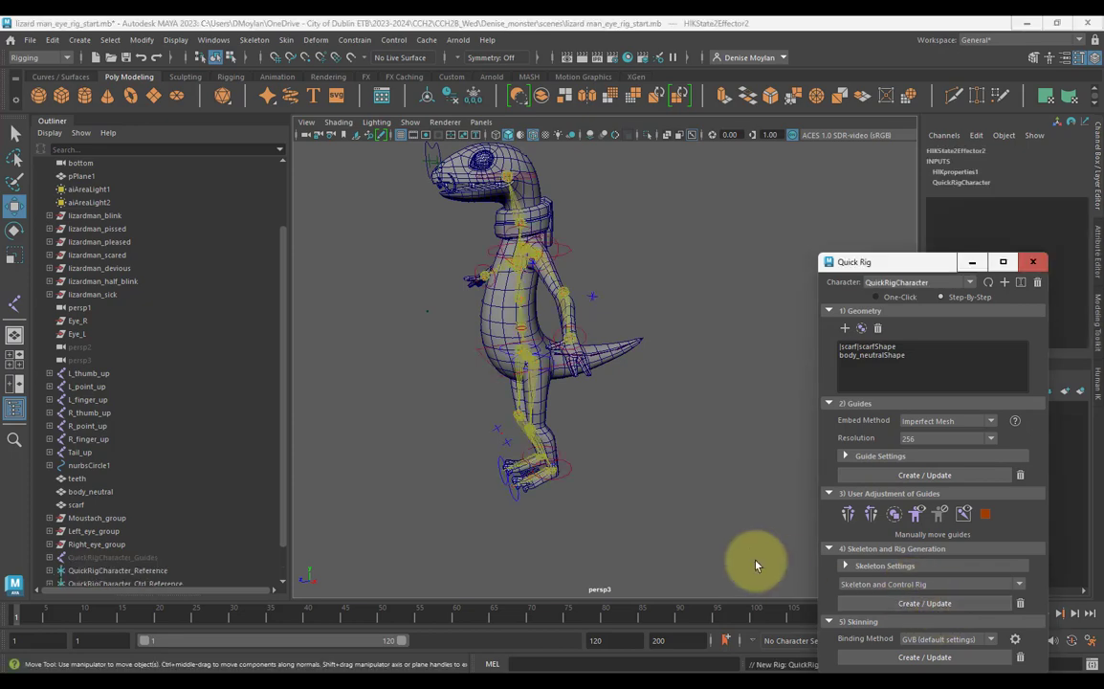
{"action": "left_click_drag", "start_coordinate": [665, 517], "coordinate": [697, 510], "text": "alt"}
{"action": "scroll", "coordinate": [556, 483], "scroll_direction": "up", "scroll_amount": 3}
{"action": "middle_click_drag", "start_coordinate": [568, 490], "coordinate": [616, 485], "text": "alt"}
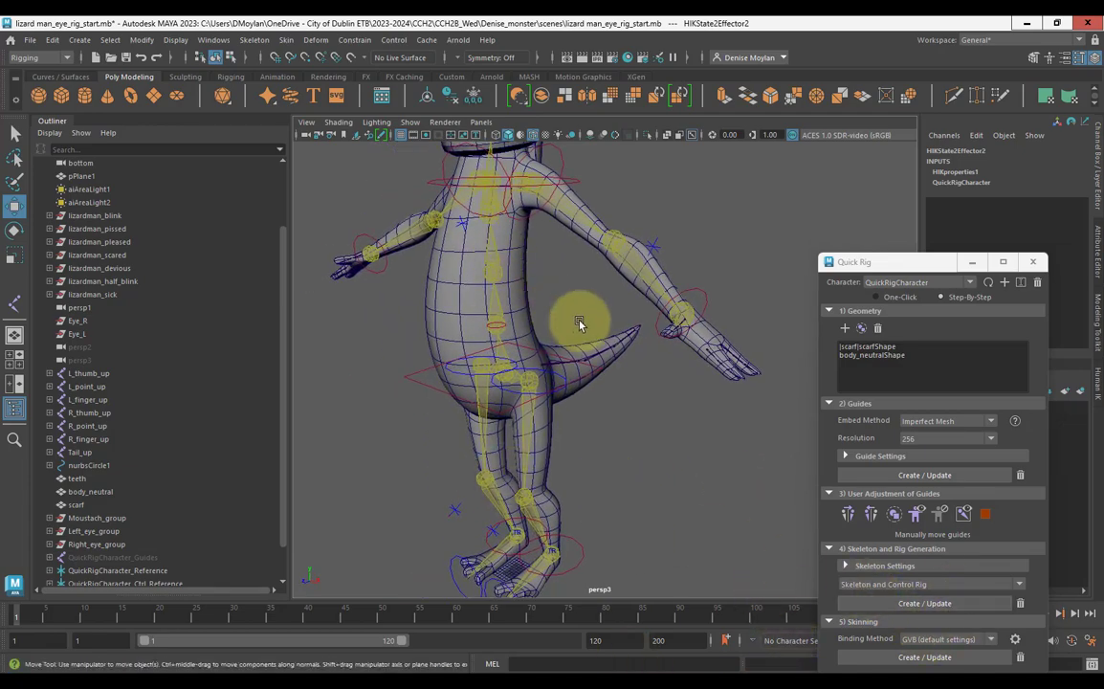
{"action": "left_click_drag", "start_coordinate": [617, 410], "coordinate": [518, 320], "text": "alt"}
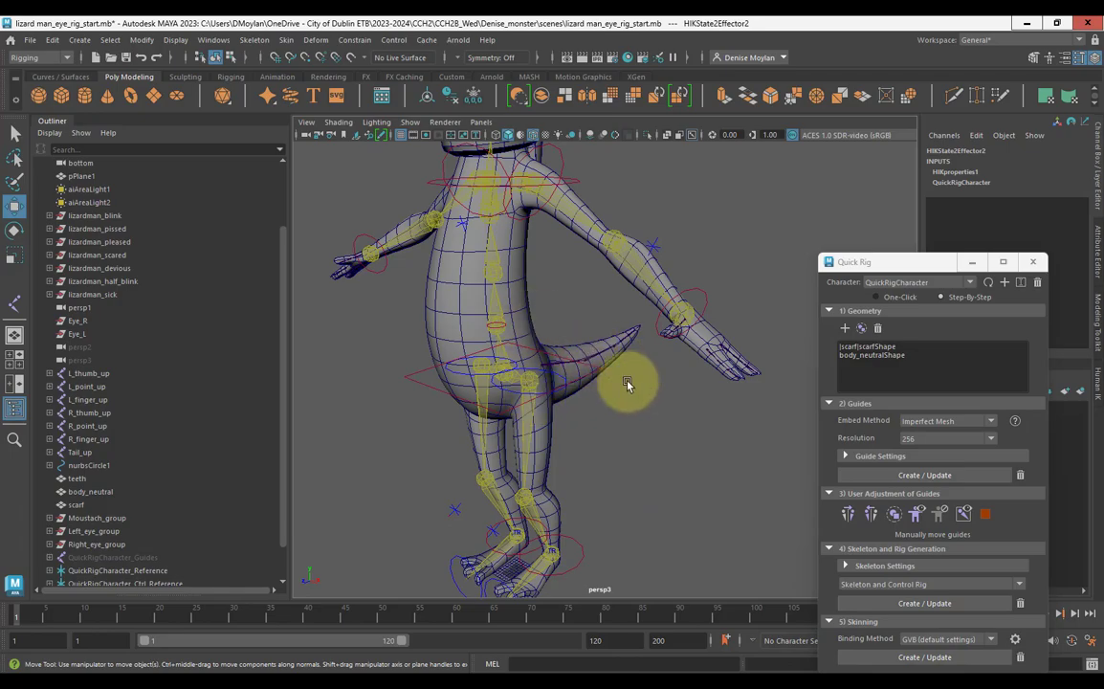
{"action": "left_click_drag", "start_coordinate": [629, 382], "coordinate": [554, 377], "text": "alt"}
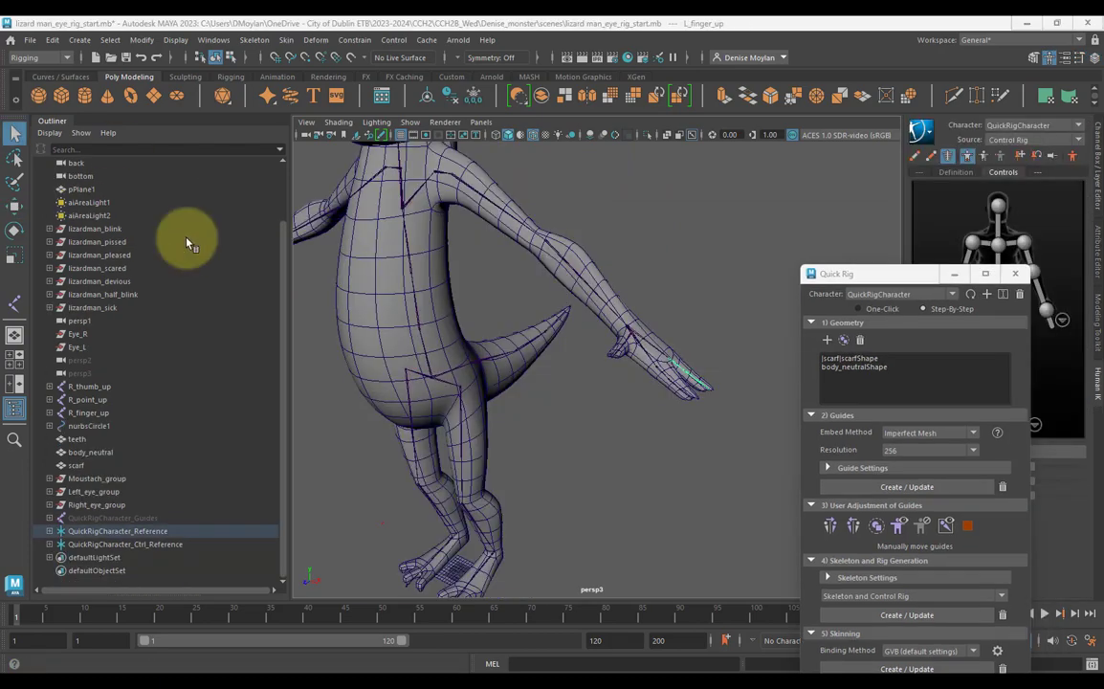
Toggle the display of the character's skeleton off and back on in the HumanIK controls.
{"action": "right_click_drag", "start_coordinate": [451, 392], "coordinate": [571, 444], "text": "alt"}
{"action": "middle_click_drag", "start_coordinate": [571, 445], "coordinate": [582, 467], "text": "alt"}
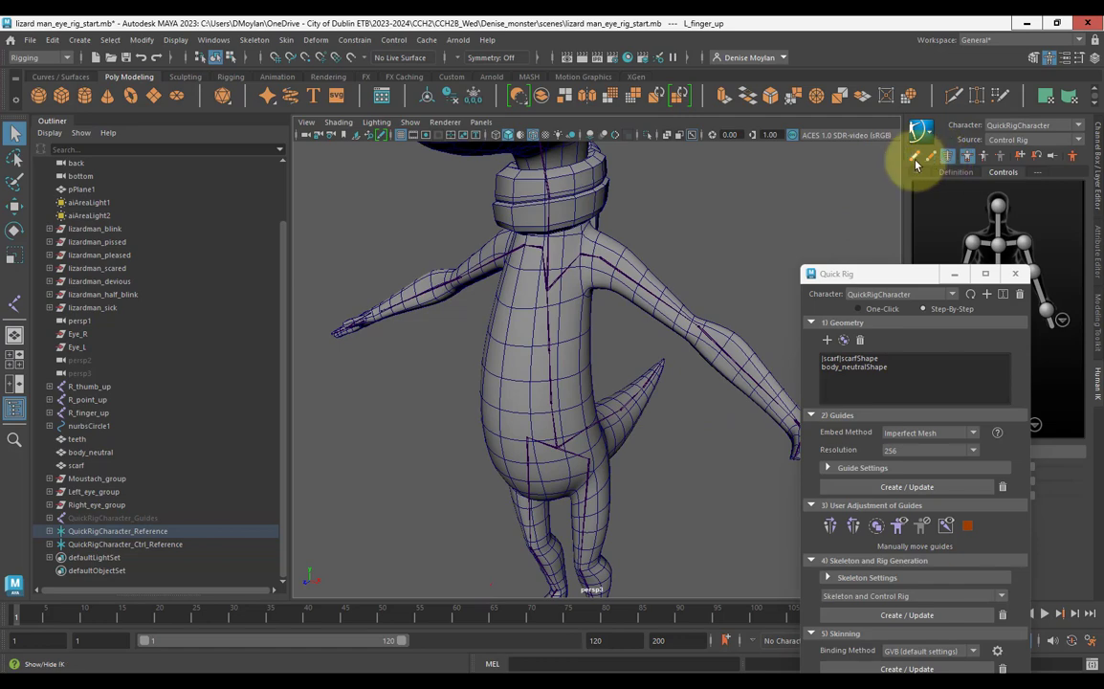
{"action": "left_click", "coordinate": [925, 159]}
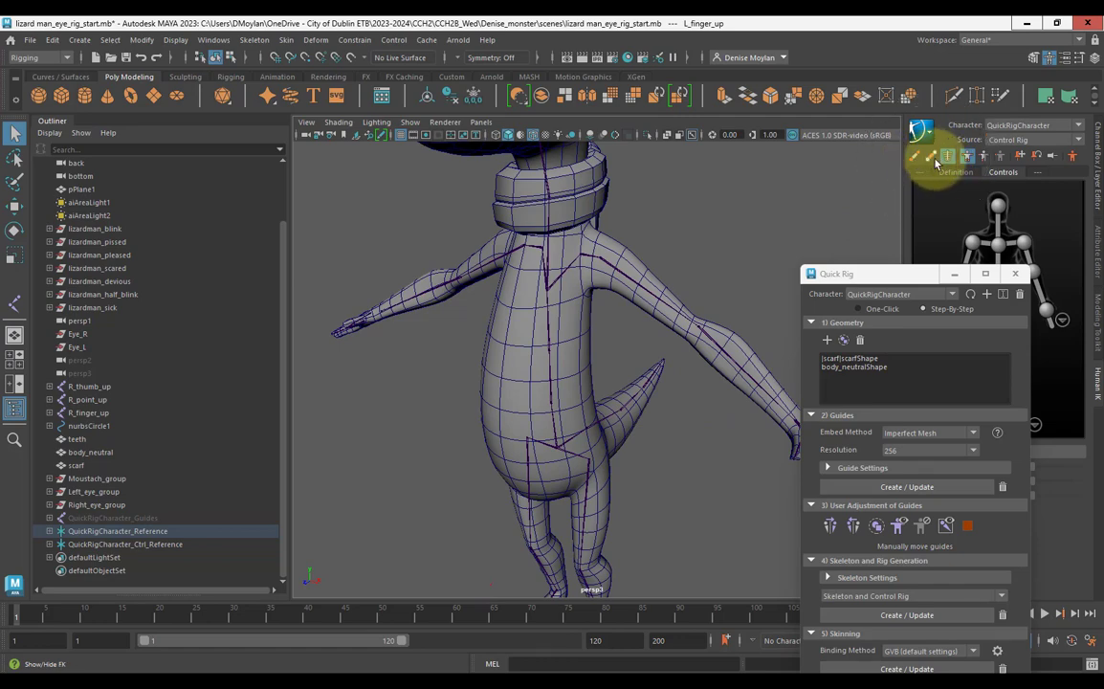
{"action": "left_click", "coordinate": [947, 159]}
{"action": "left_click", "coordinate": [948, 160]}
{"action": "left_click", "coordinate": [947, 159]}
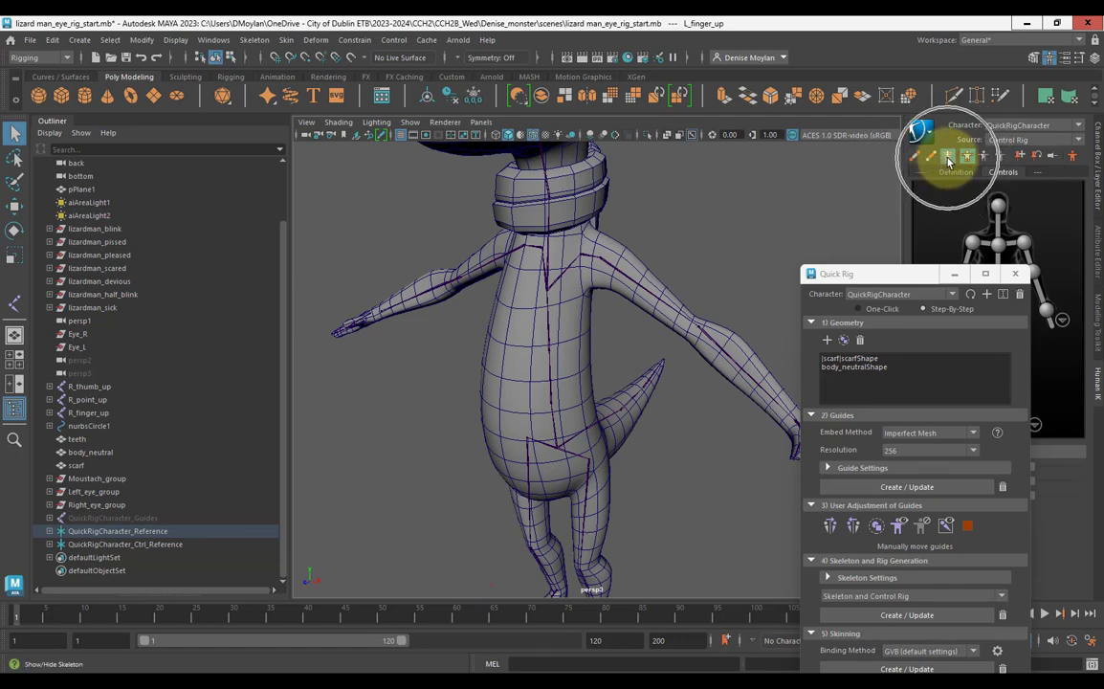
{"action": "left_click", "coordinate": [947, 159]}
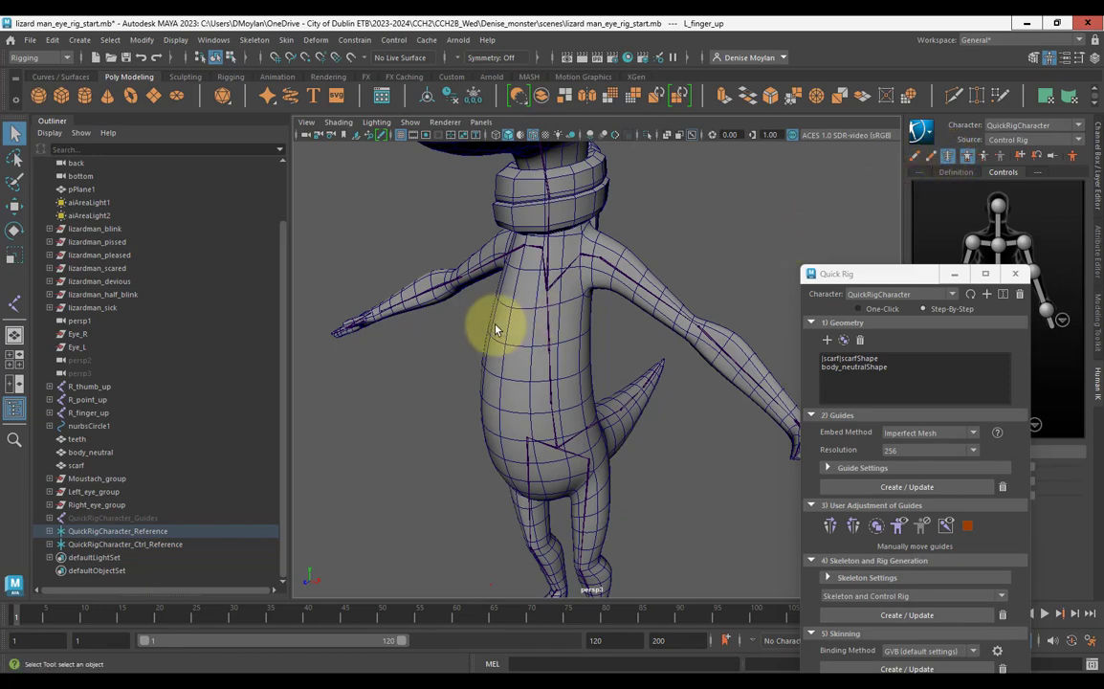
Parent the right thumb's first joint, R_thumb_up, to the QuickRig right hand joint.
{"action": "left_click_drag", "start_coordinate": [493, 327], "coordinate": [603, 356], "text": "alt"}
{"action": "scroll", "coordinate": [595, 360], "scroll_direction": "up", "scroll_amount": 5}
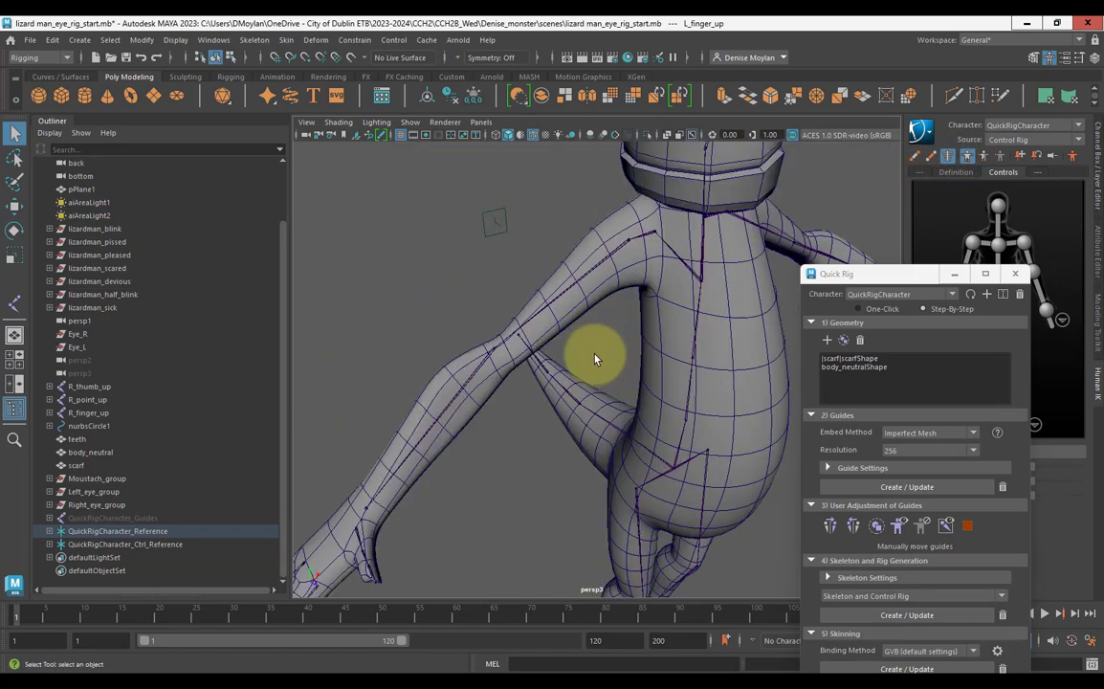
{"action": "middle_click_drag", "start_coordinate": [595, 360], "coordinate": [633, 294], "text": "alt"}
{"action": "left_click_drag", "start_coordinate": [593, 379], "coordinate": [438, 424], "text": "alt"}
{"action": "left_click", "coordinate": [430, 401]}
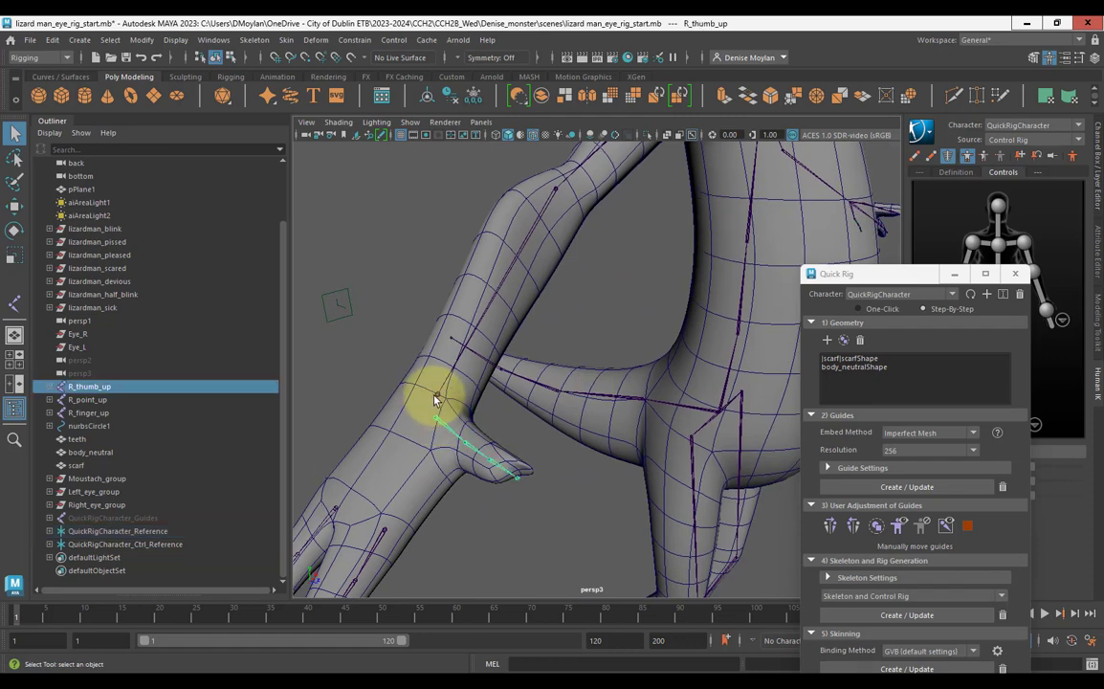
{"action": "left_click", "coordinate": [436, 397], "text": "shift"}
{"action": "key", "text": "p"}
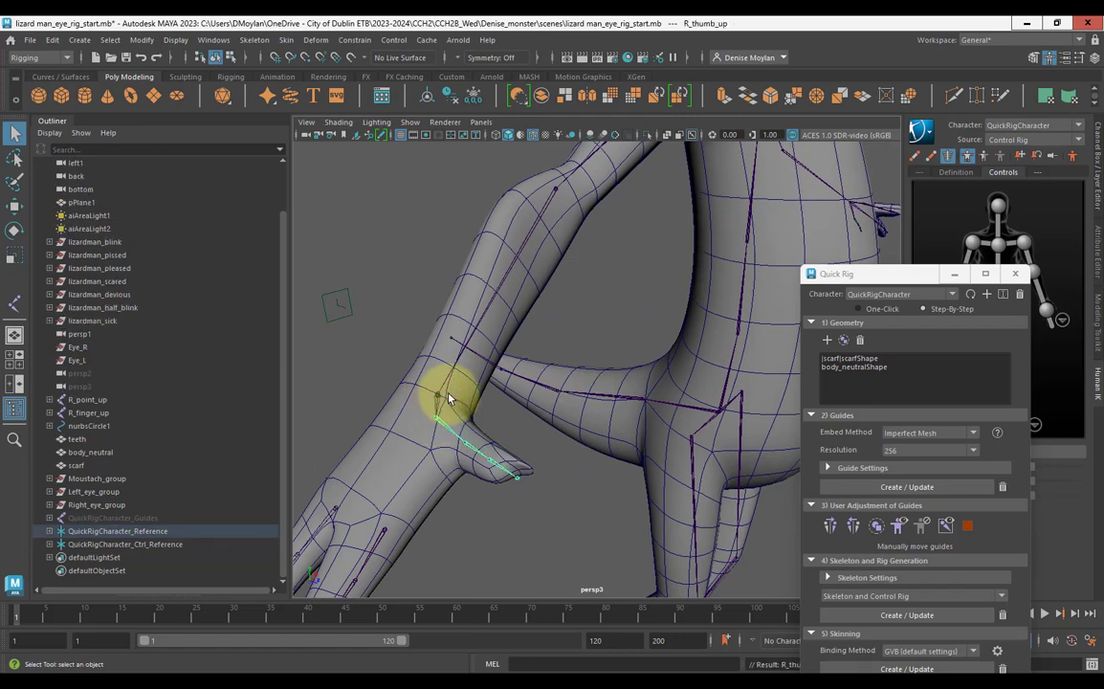
Parent the right pointer and finger chains, R_point_up and R_finger_up, to the QuickRig right hand joint.
{"action": "left_click", "coordinate": [386, 532]}
{"action": "left_click", "coordinate": [435, 395], "text": "shift"}
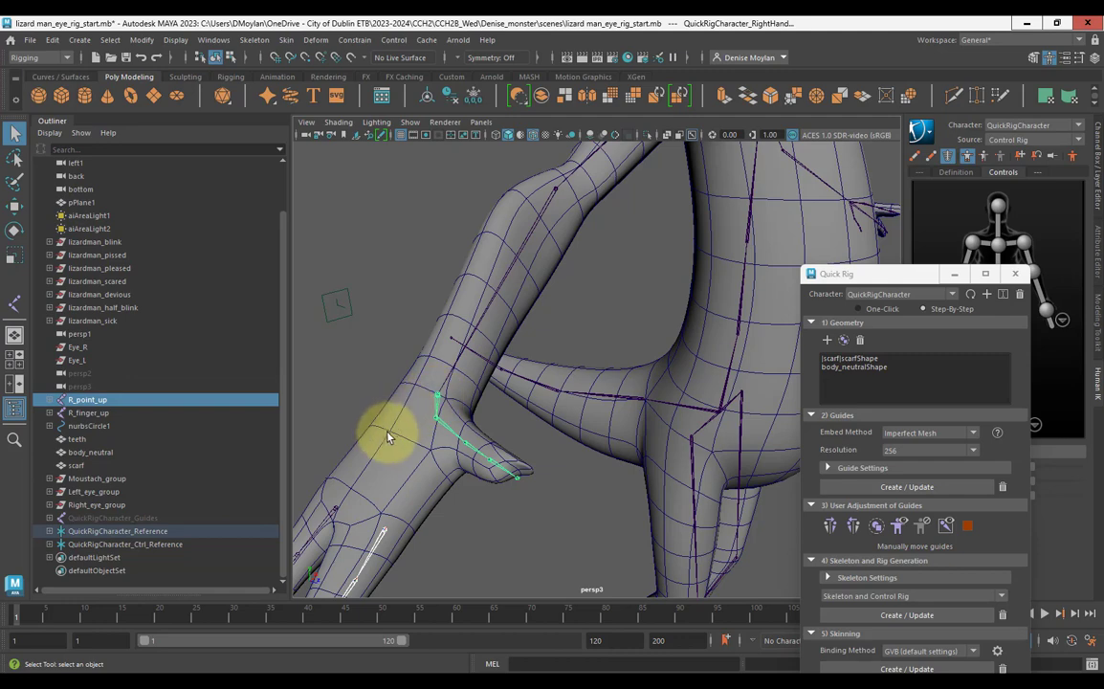
{"action": "key", "text": "p"}
{"action": "left_click", "coordinate": [356, 493]}
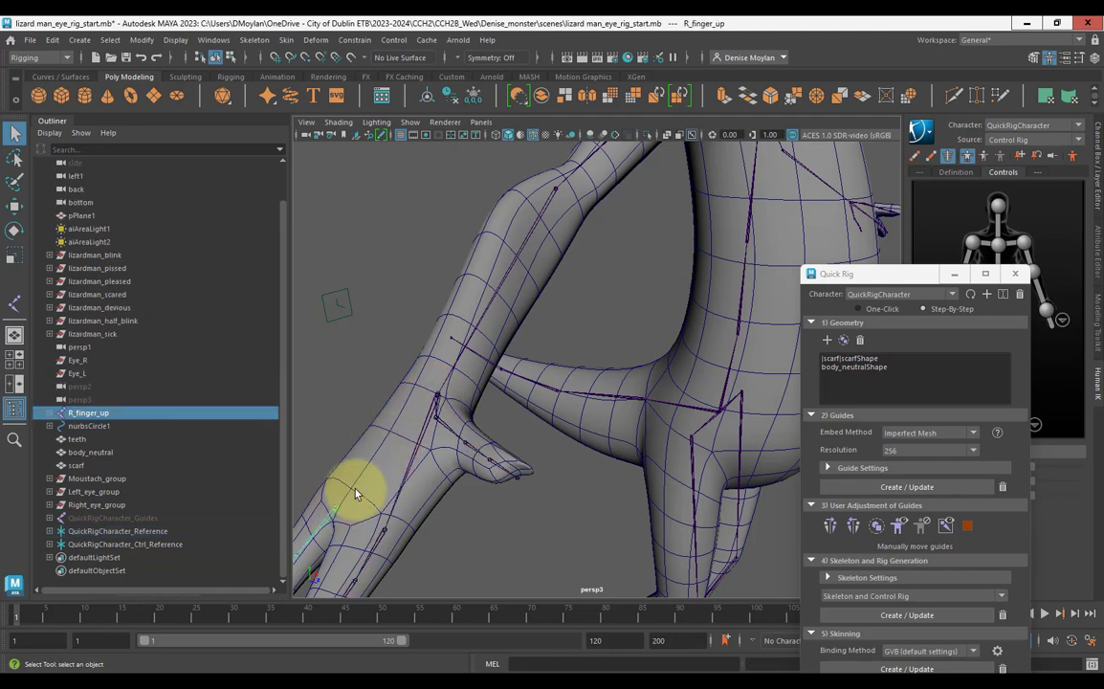
{"action": "left_click", "coordinate": [438, 398], "text": "shift"}
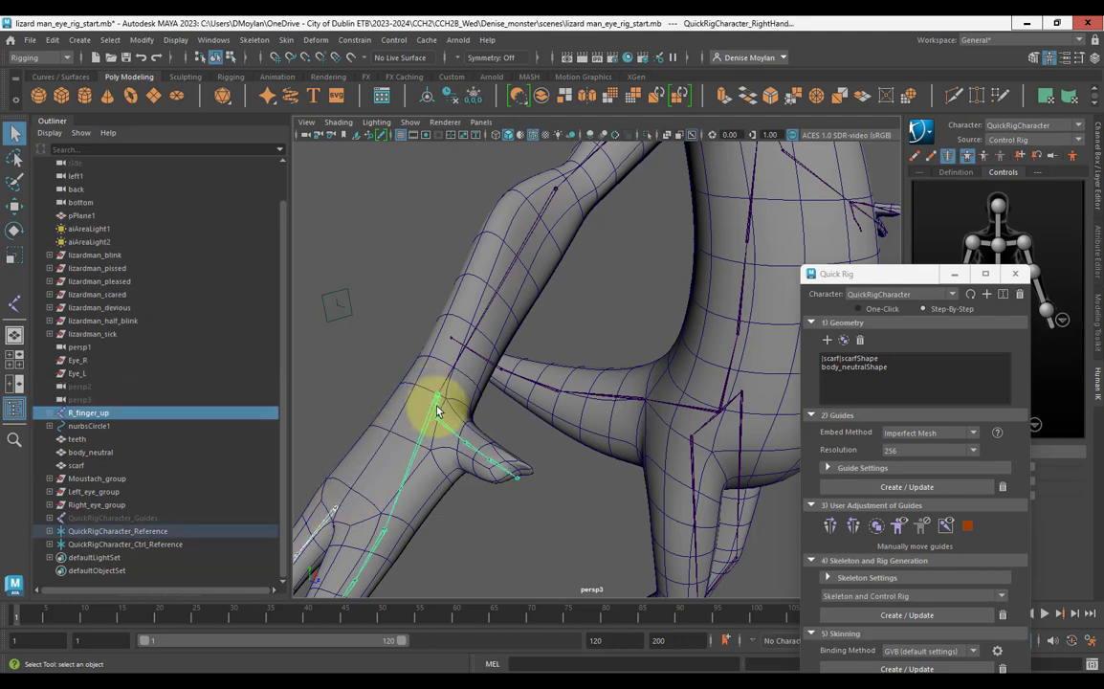
{"action": "key", "text": "p"}
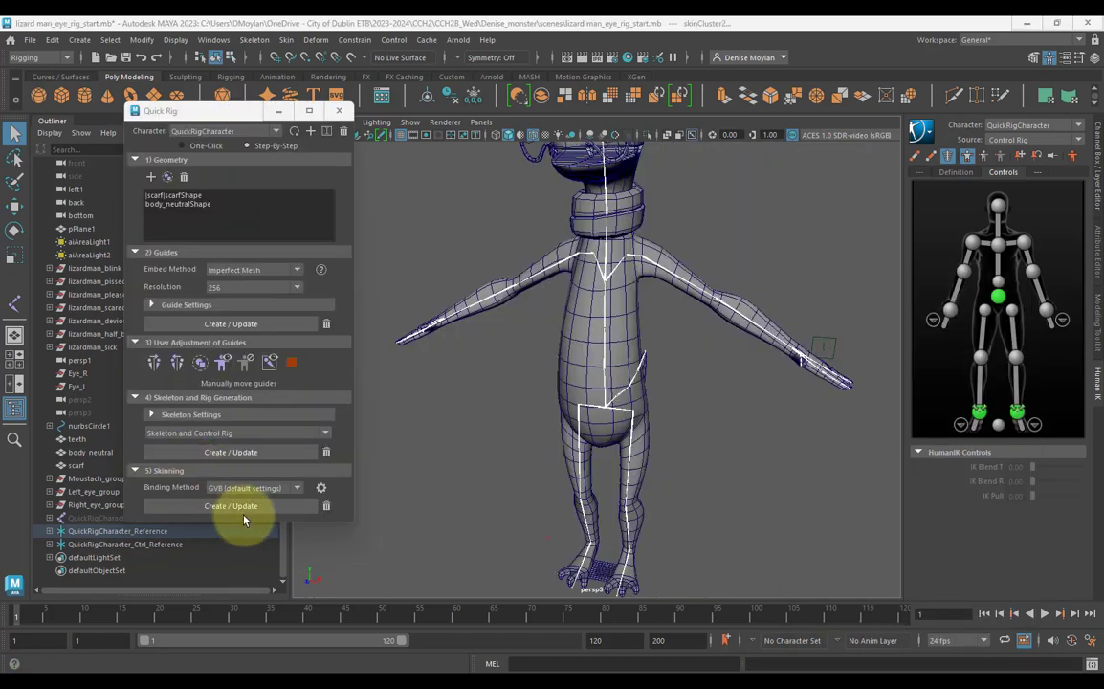
Bind the character's skin with the GVB (default settings) method and display its IK controls, toggling the FK display.
{"action": "left_click", "coordinate": [246, 509]}
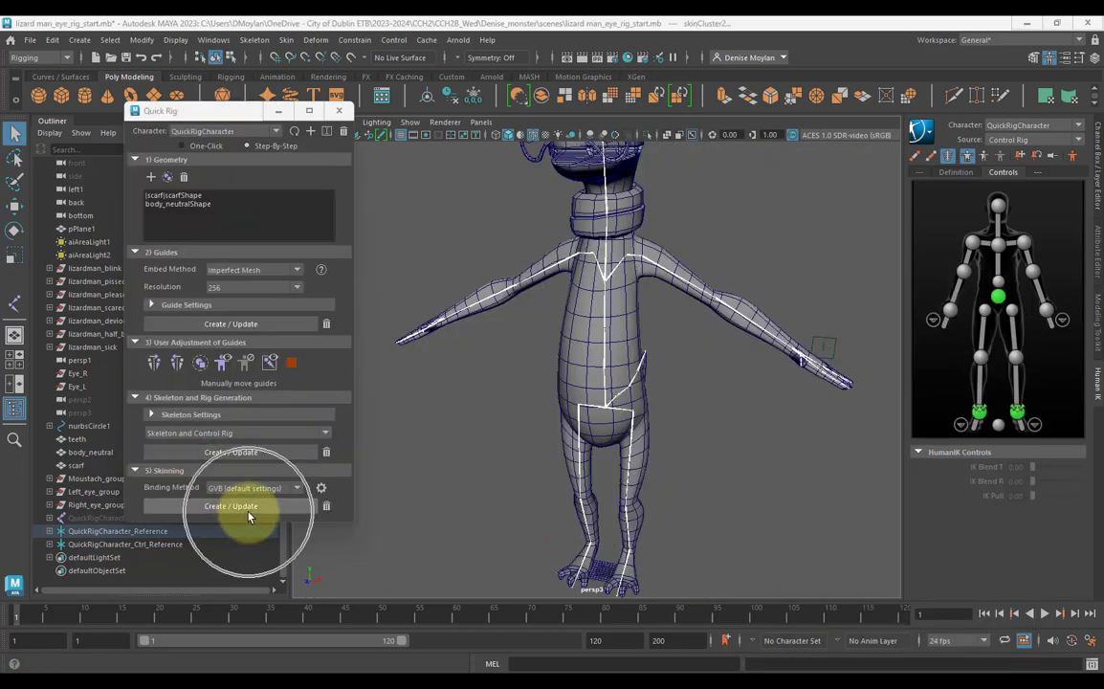
{"action": "left_click_drag", "start_coordinate": [651, 374], "coordinate": [756, 297], "text": "alt"}
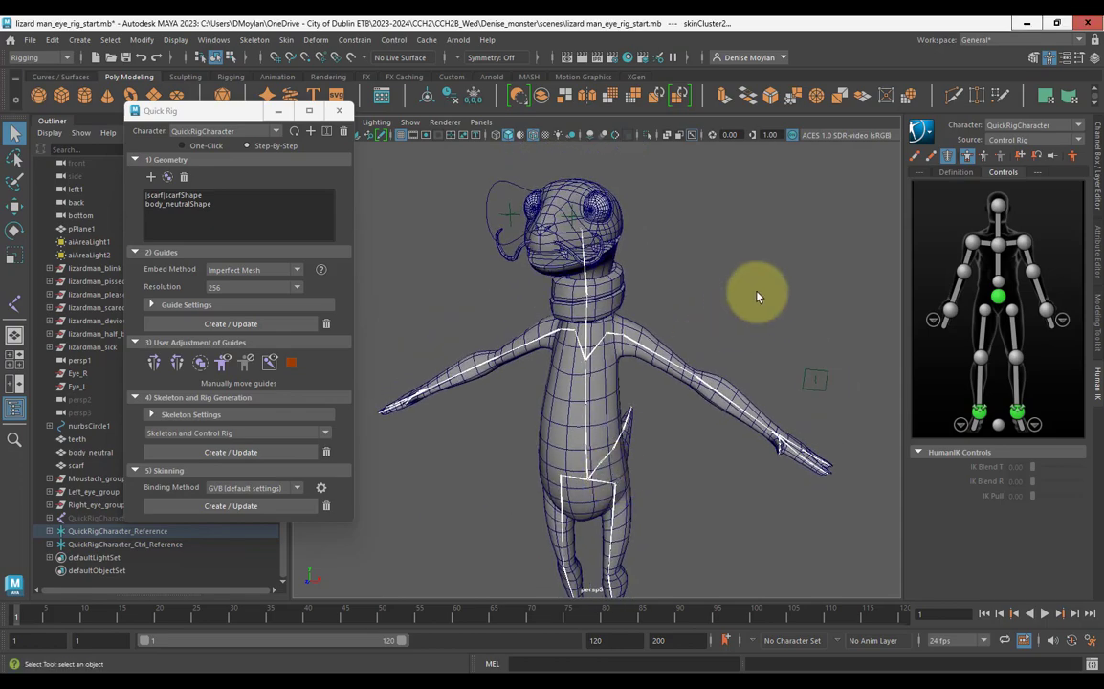
{"action": "left_click", "coordinate": [928, 160]}
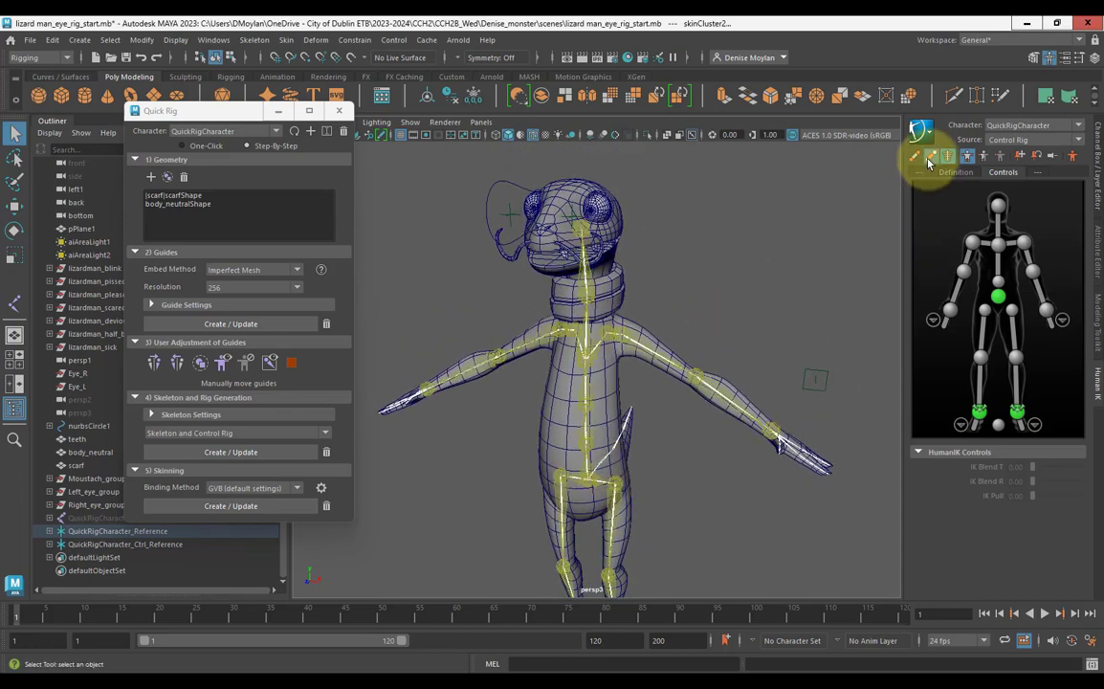
{"action": "left_click", "coordinate": [915, 159]}
{"action": "left_click", "coordinate": [930, 159]}
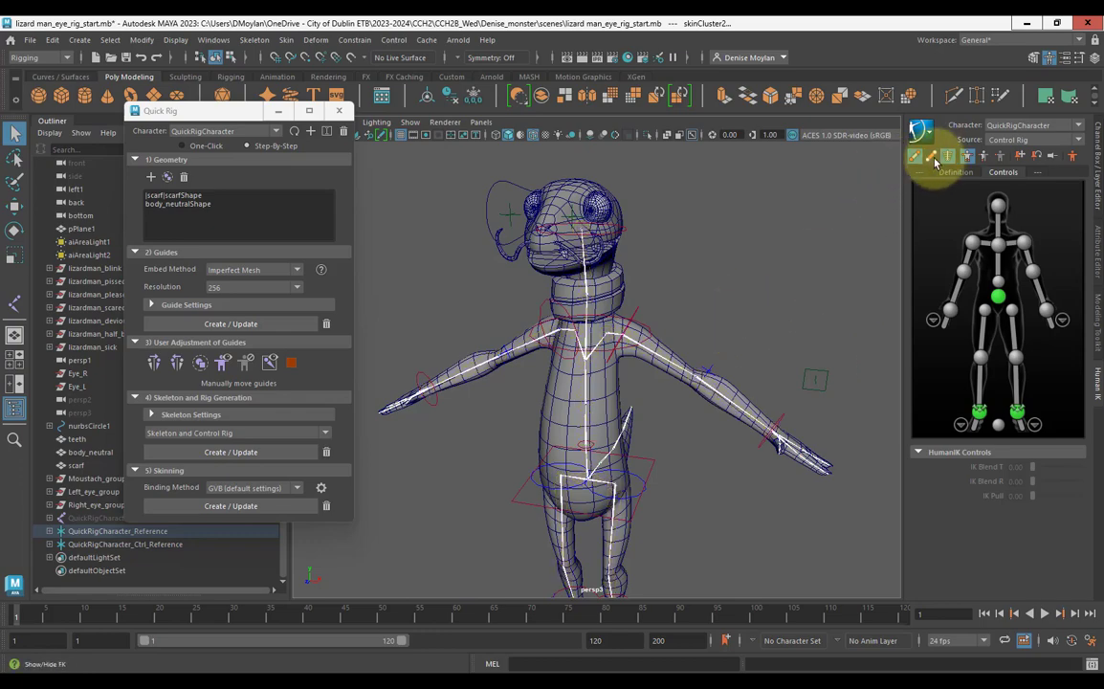
{"action": "left_click", "coordinate": [933, 159]}
{"action": "left_click", "coordinate": [929, 158]}
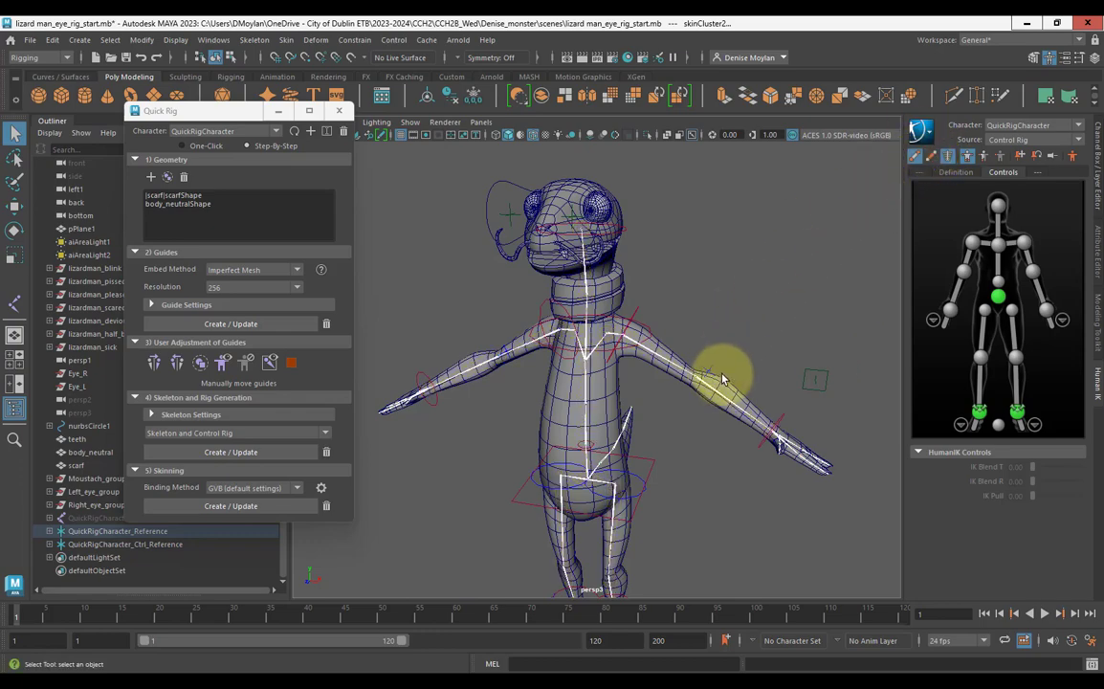
Try selecting and moving part of the lizard man's rig to test the binding, and undo it.
{"action": "left_click_drag", "start_coordinate": [722, 379], "coordinate": [569, 400], "text": "alt"}
{"action": "left_click", "coordinate": [630, 382]}
{"action": "key", "text": "w"}
{"action": "key", "text": "ctrl+z"}
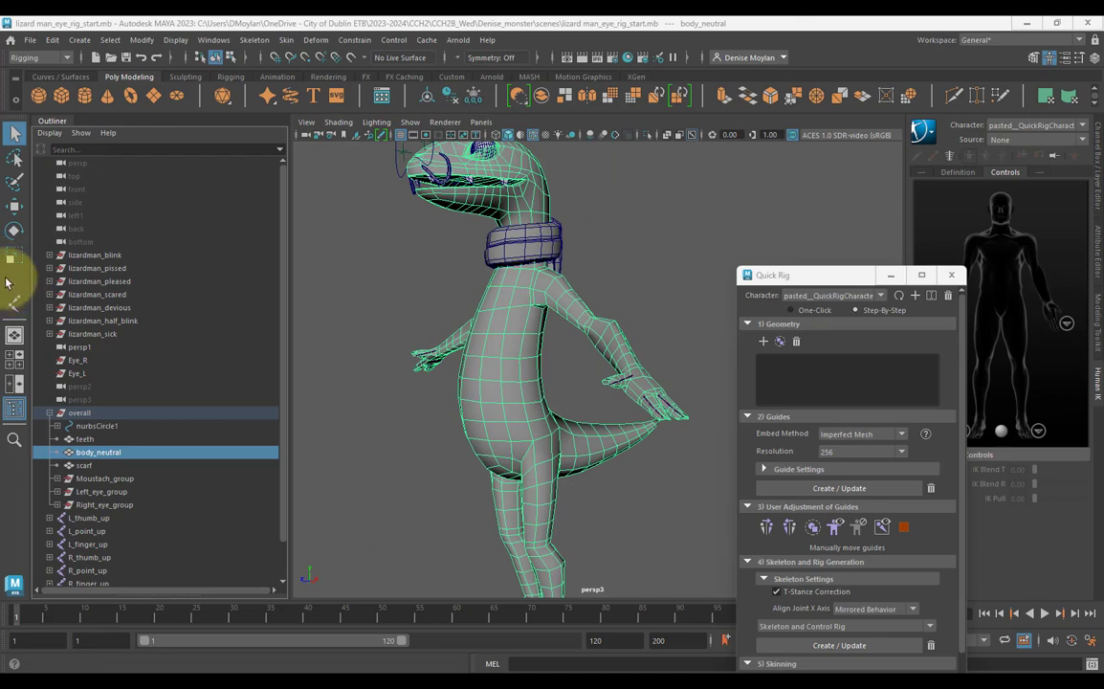
Ungroup the overall group that holds the body, teeth, scarf, moustache and eye groups.
{"action": "left_click", "coordinate": [402, 481]}
{"action": "left_click", "coordinate": [78, 412]}
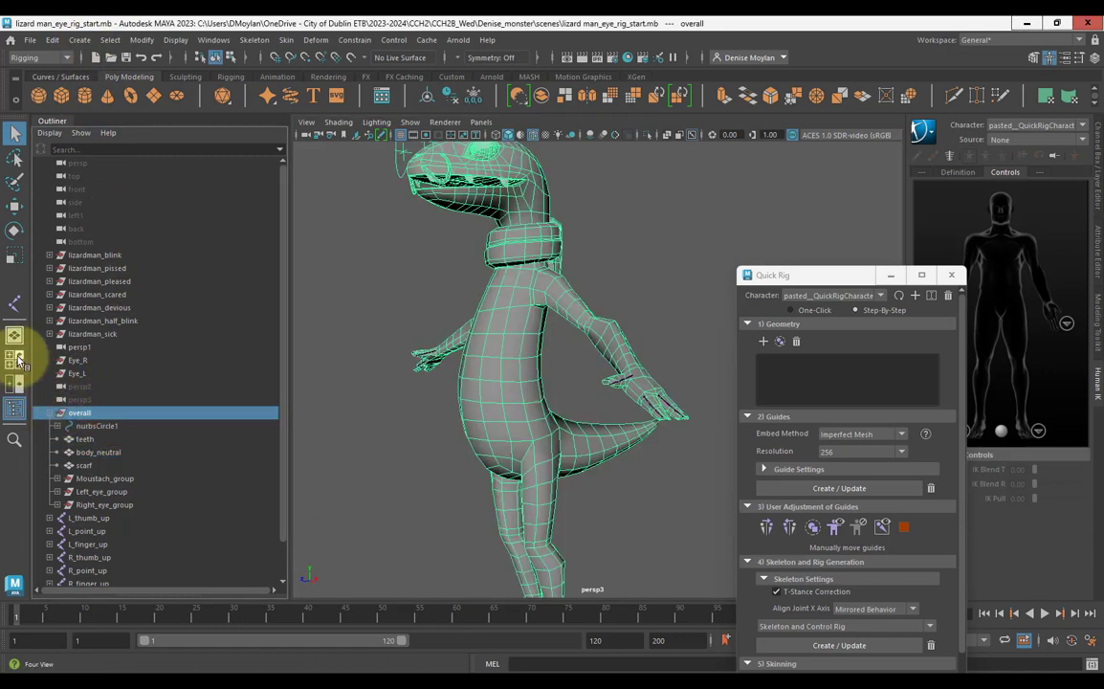
{"action": "left_click", "coordinate": [53, 42]}
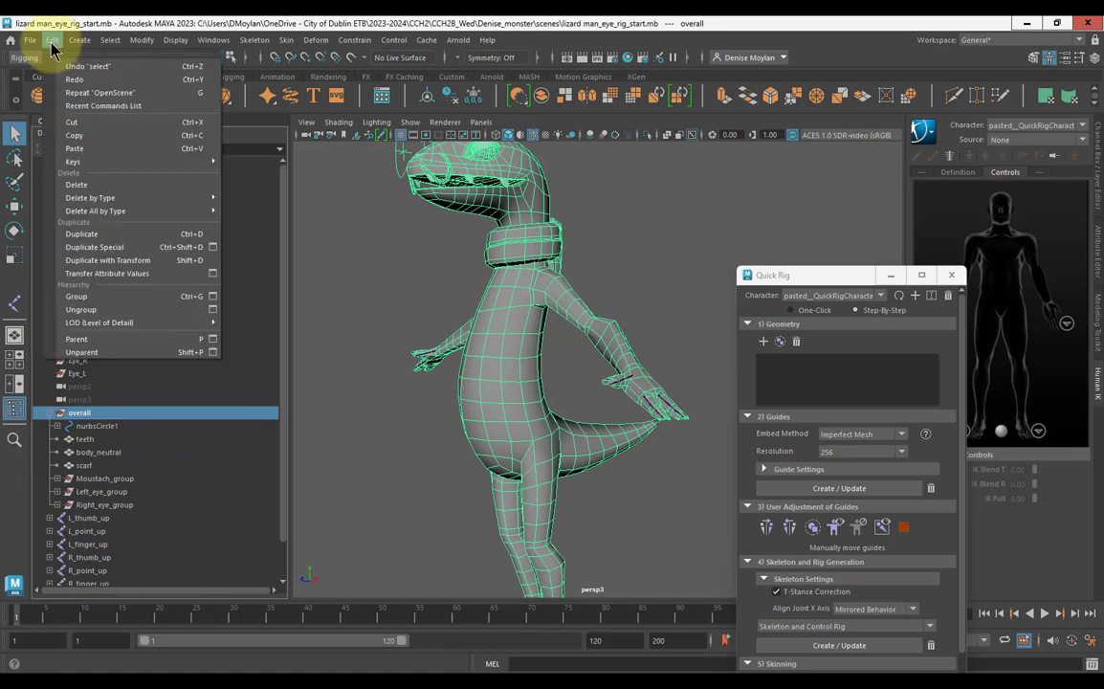
{"action": "left_click", "coordinate": [108, 310]}
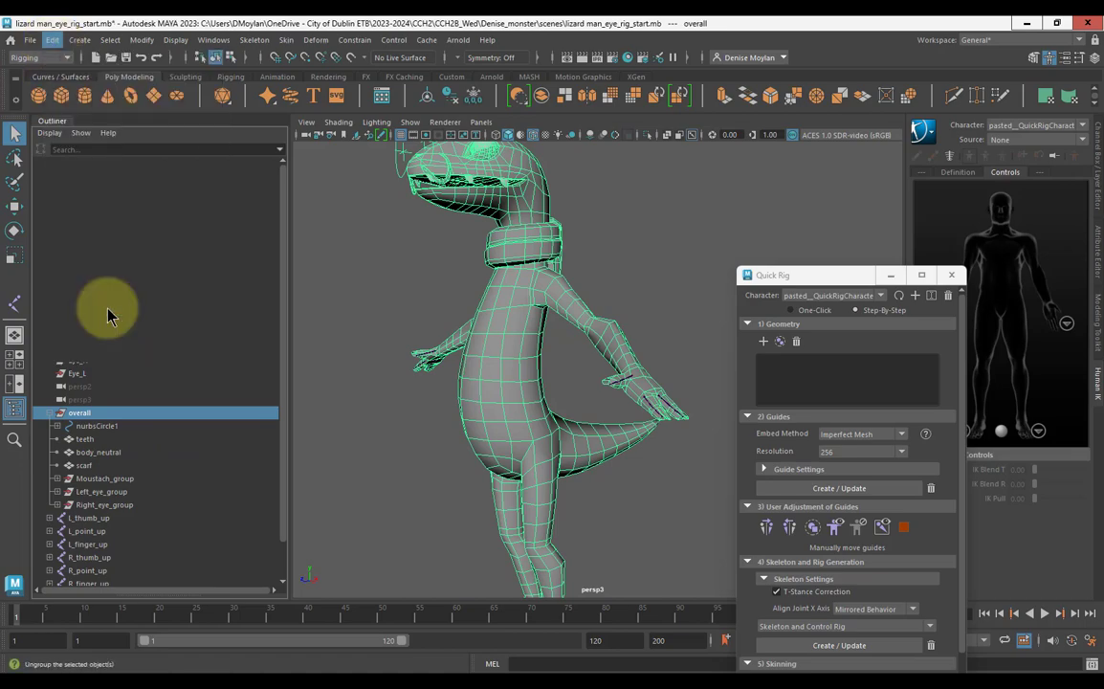
{"action": "left_click", "coordinate": [380, 418]}
{"action": "left_click", "coordinate": [509, 360]}
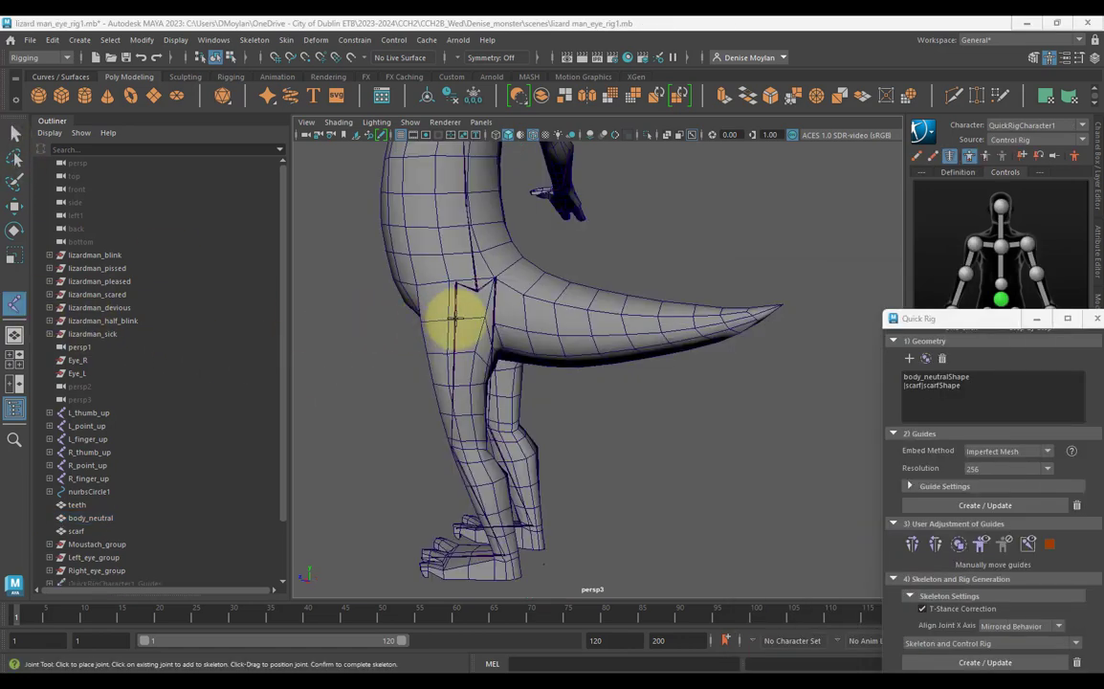
Draw a chain of six joints in the side view from the hips joint along the middle of the tail to its tip.
{"action": "left_click", "coordinate": [476, 289]}
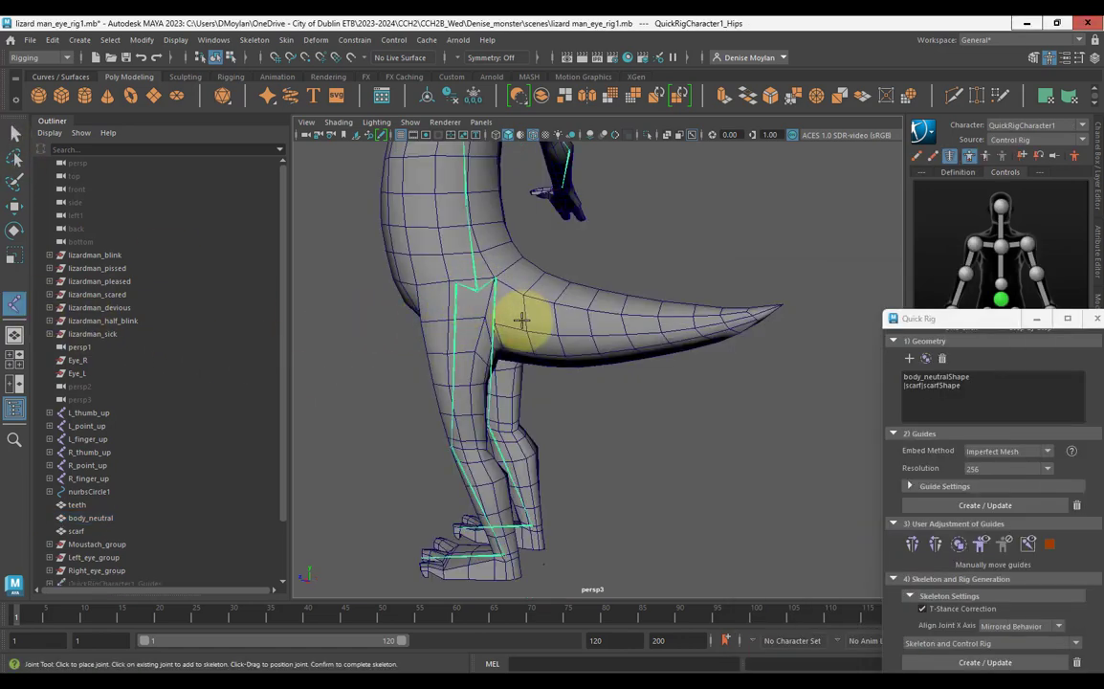
{"action": "left_click_drag", "start_coordinate": [519, 320], "coordinate": [588, 354], "text": "alt"}
{"action": "key", "text": "space"}
{"action": "key", "text": "space"}
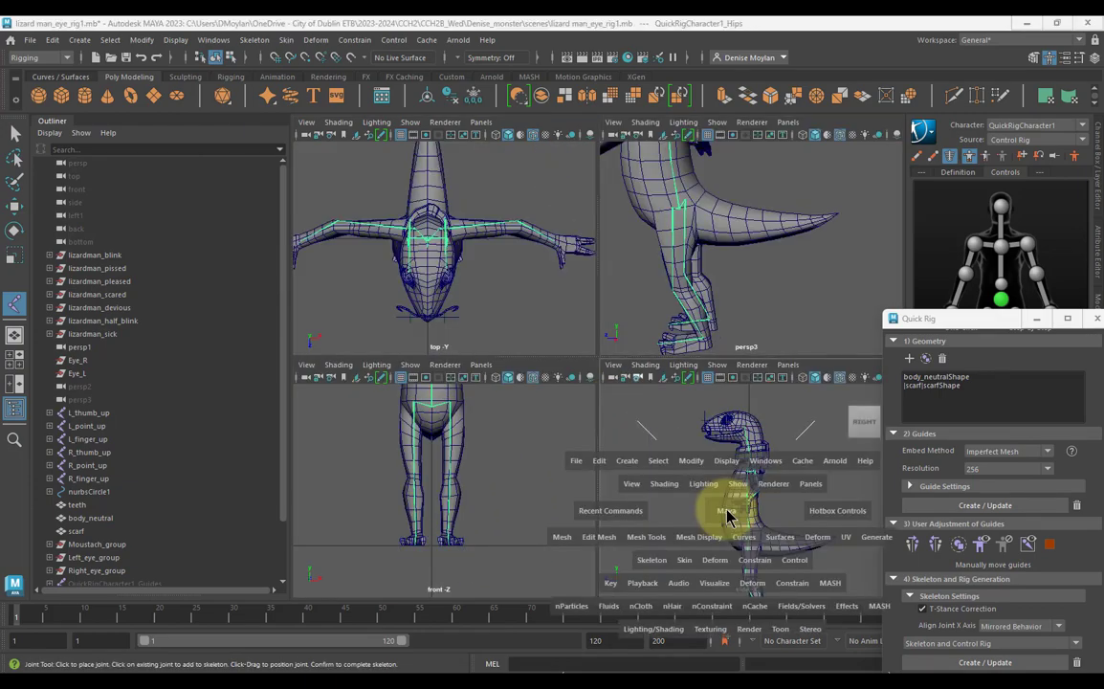
{"action": "middle_click_drag", "start_coordinate": [669, 483], "coordinate": [638, 378], "text": "alt"}
{"action": "scroll", "coordinate": [612, 380], "scroll_direction": "up", "scroll_amount": 4}
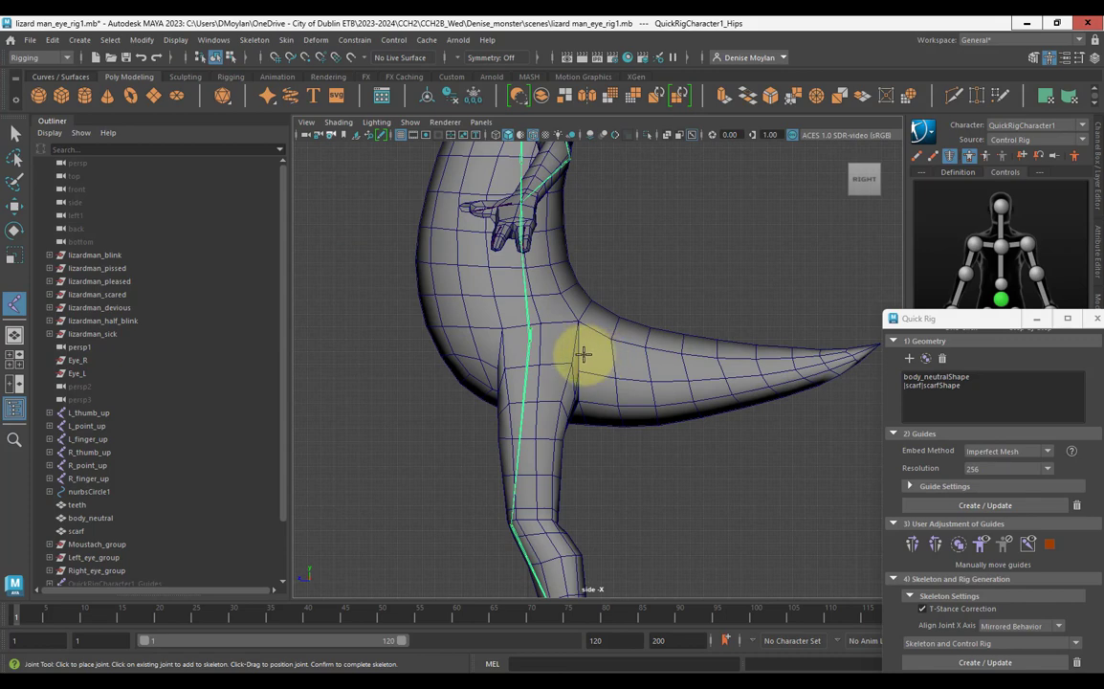
{"action": "left_click", "coordinate": [582, 351]}
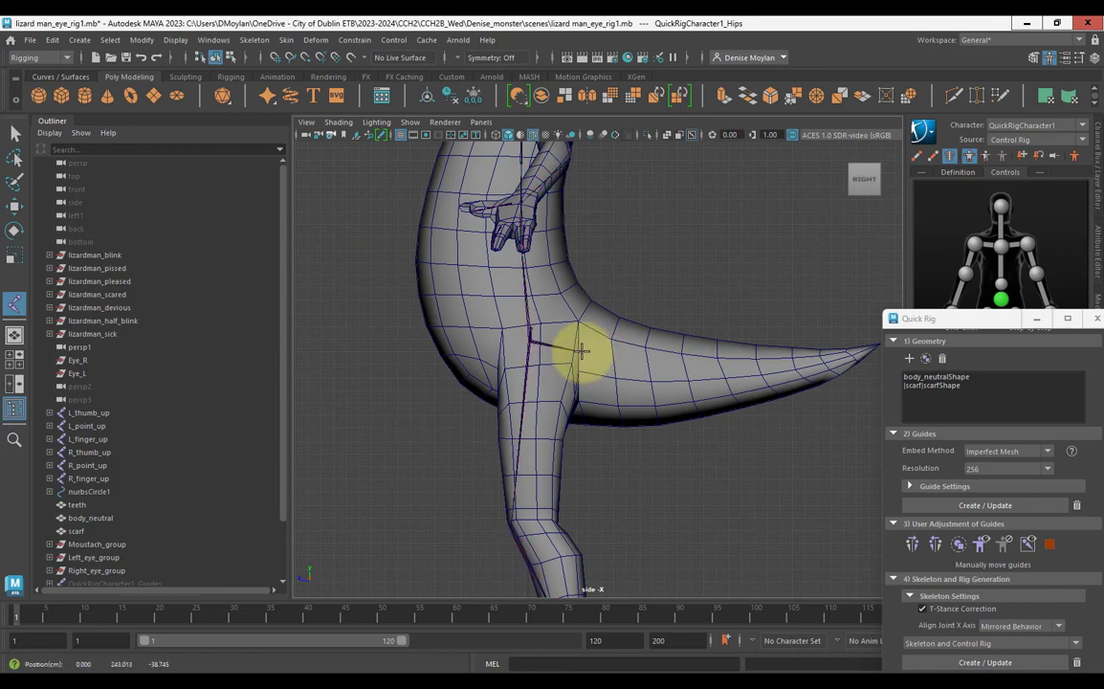
{"action": "left_click", "coordinate": [654, 366]}
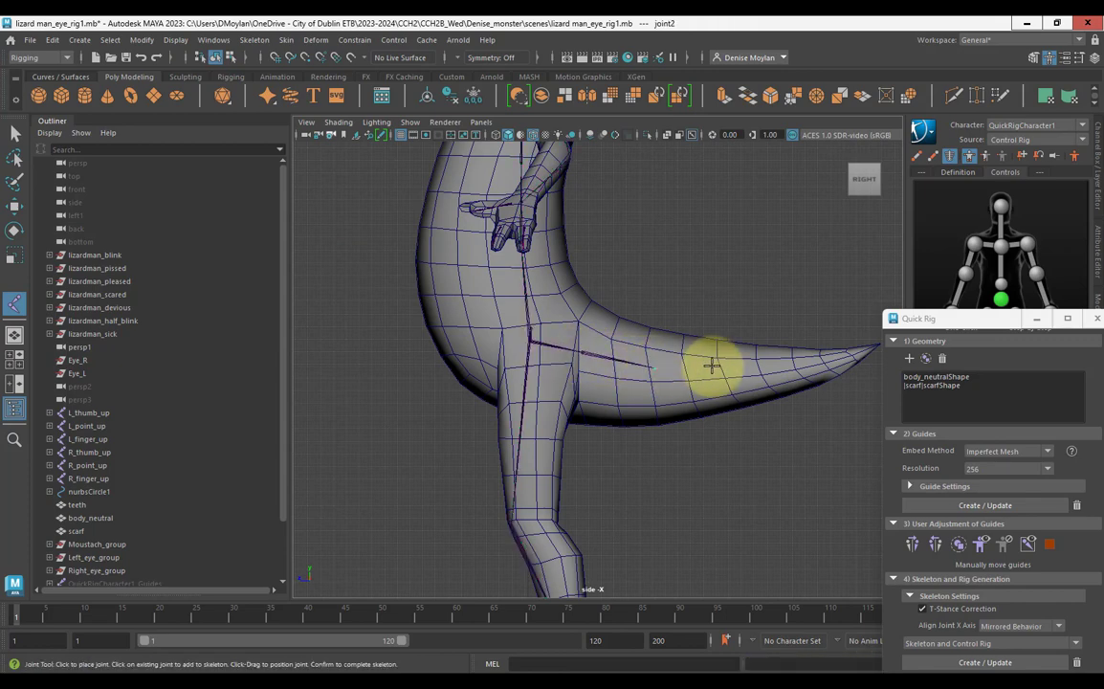
{"action": "left_click", "coordinate": [716, 367]}
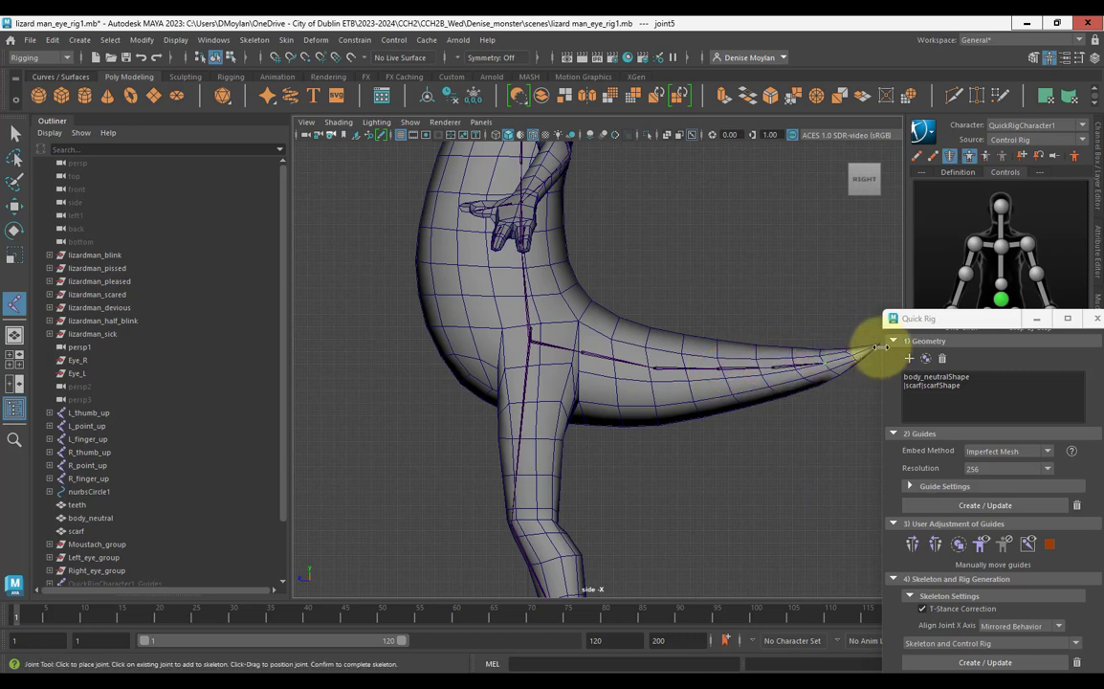
{"action": "middle_click_drag", "start_coordinate": [873, 343], "coordinate": [766, 359], "text": "alt"}
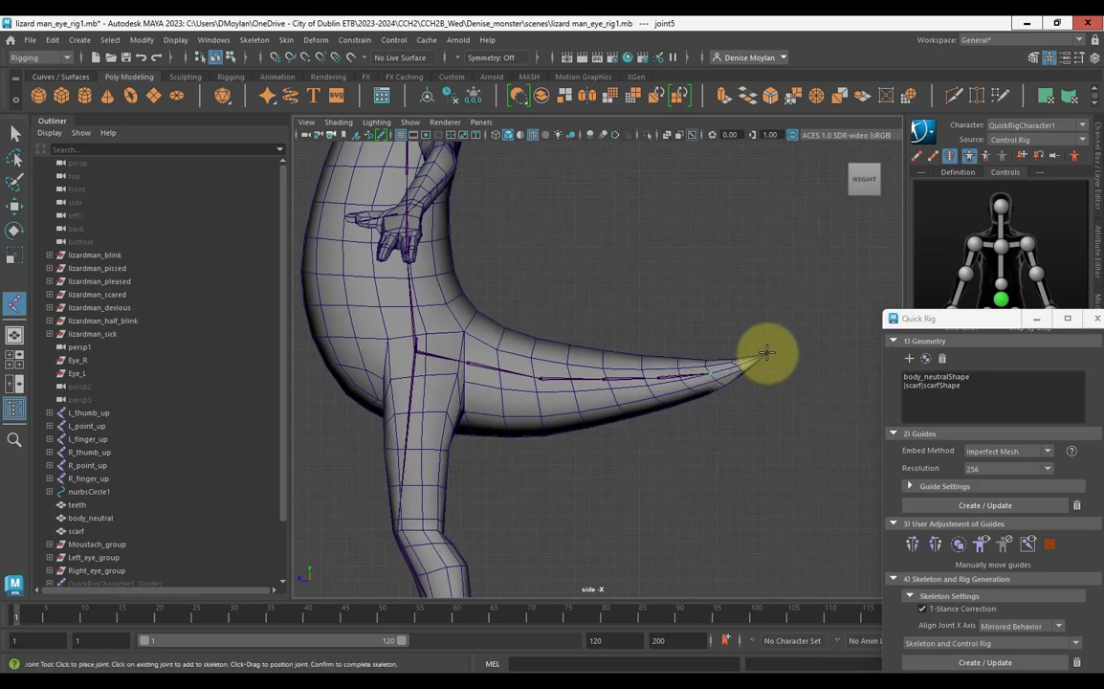
{"action": "left_click", "coordinate": [768, 353]}
{"action": "key", "text": "Return"}
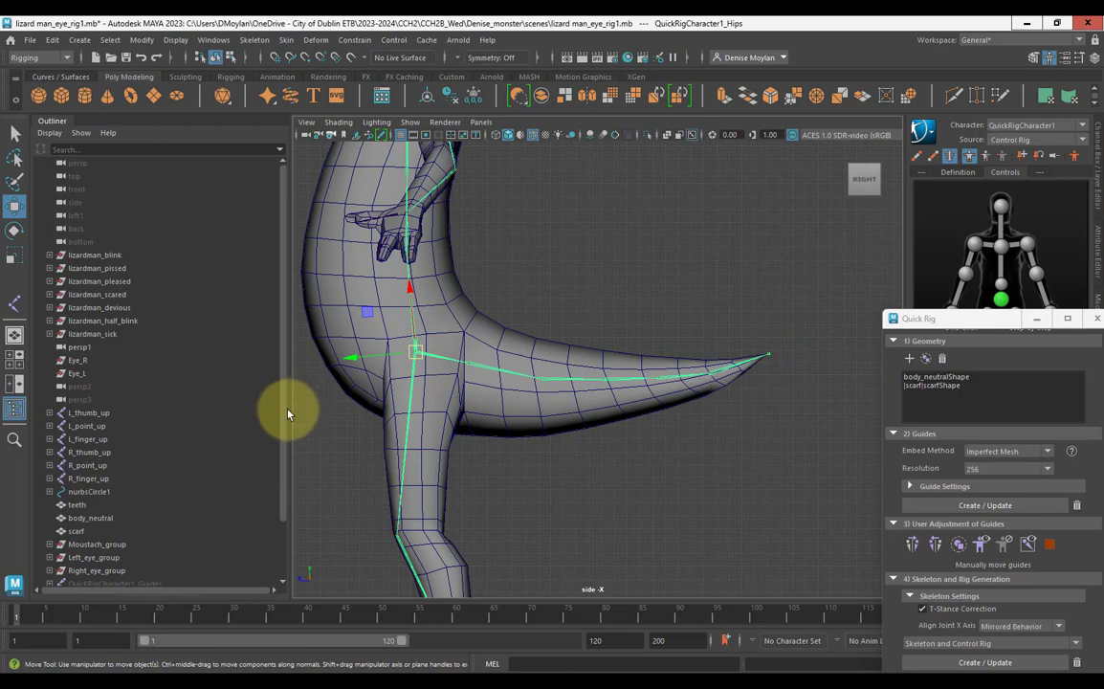
Expand the QuickRigCharacter1_Hips joint and its new tail chain, starting at joint1, in the Outliner.
{"action": "scroll", "coordinate": [286, 431], "scroll_direction": "down", "scroll_amount": 2}
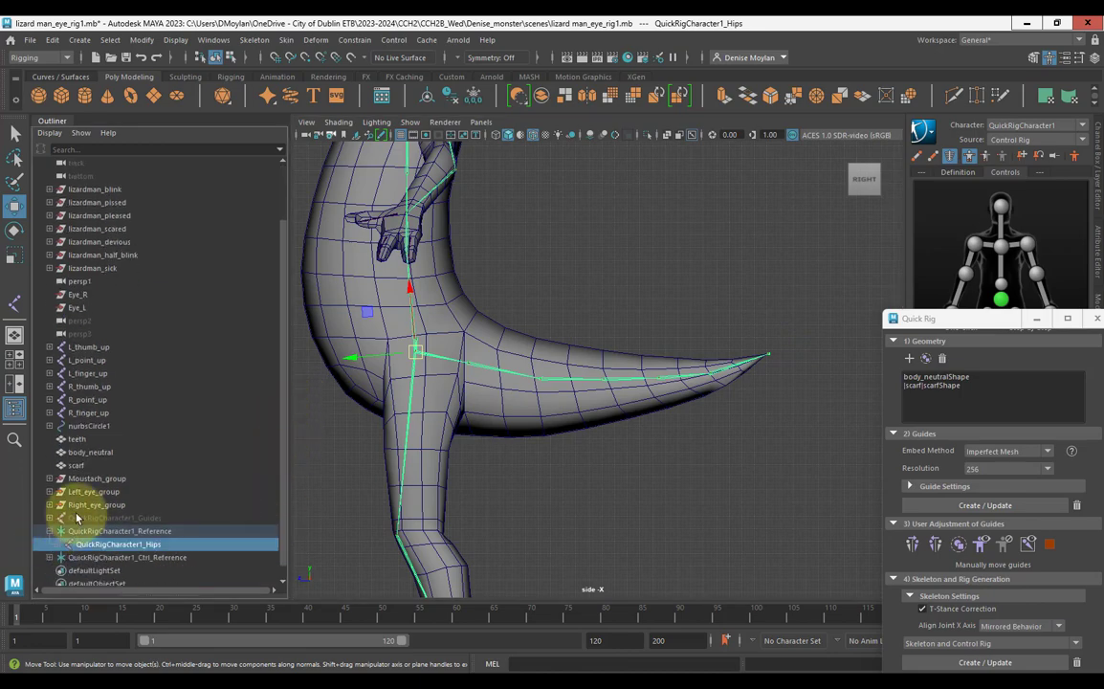
{"action": "scroll", "coordinate": [77, 518], "scroll_direction": "down", "scroll_amount": 1}
{"action": "left_click", "coordinate": [58, 532]}
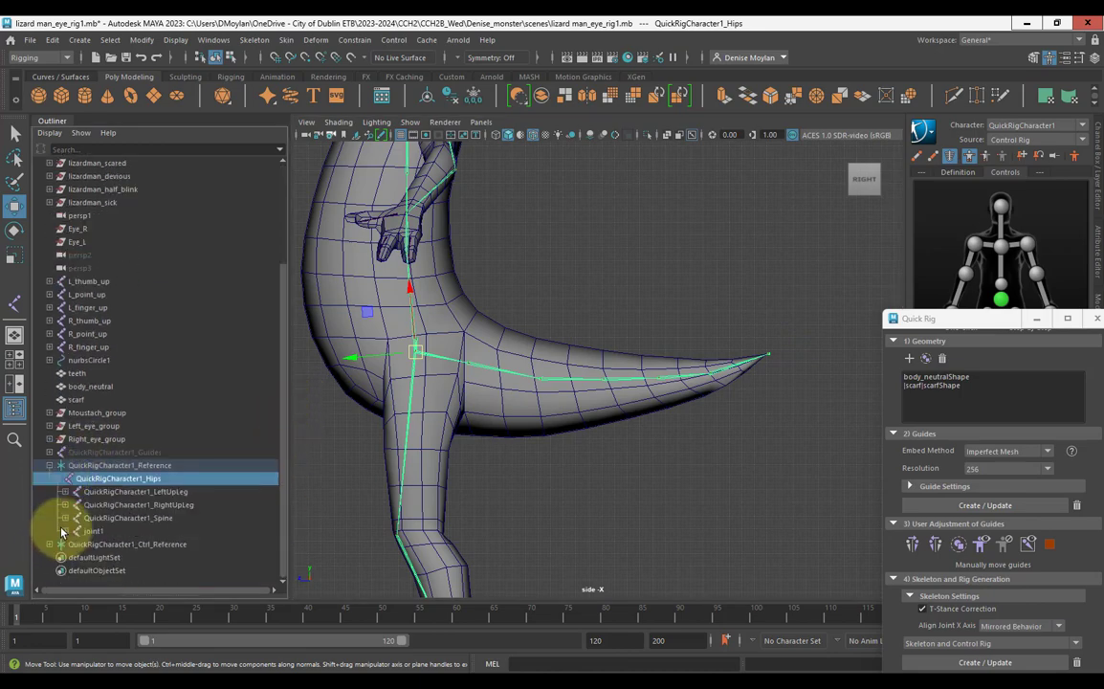
{"action": "left_click", "coordinate": [64, 531]}
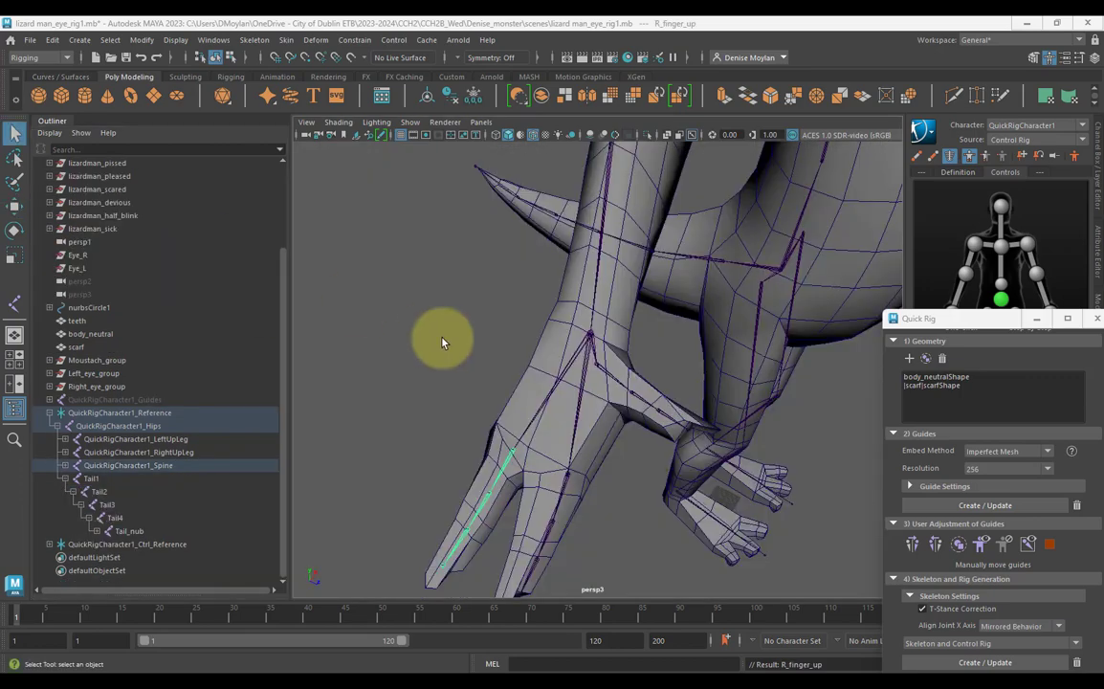
Bind the body and scarf to the joint hierarchy using closest distance, classic linear skinning and 5 max influences.
{"action": "scroll", "coordinate": [581, 419], "scroll_direction": "down", "scroll_amount": 5}
{"action": "left_click_drag", "start_coordinate": [571, 411], "coordinate": [471, 389], "text": "alt"}
{"action": "middle_click_drag", "start_coordinate": [471, 389], "coordinate": [478, 464], "text": "alt"}
{"action": "left_click_drag", "start_coordinate": [468, 453], "coordinate": [612, 431], "text": "alt"}
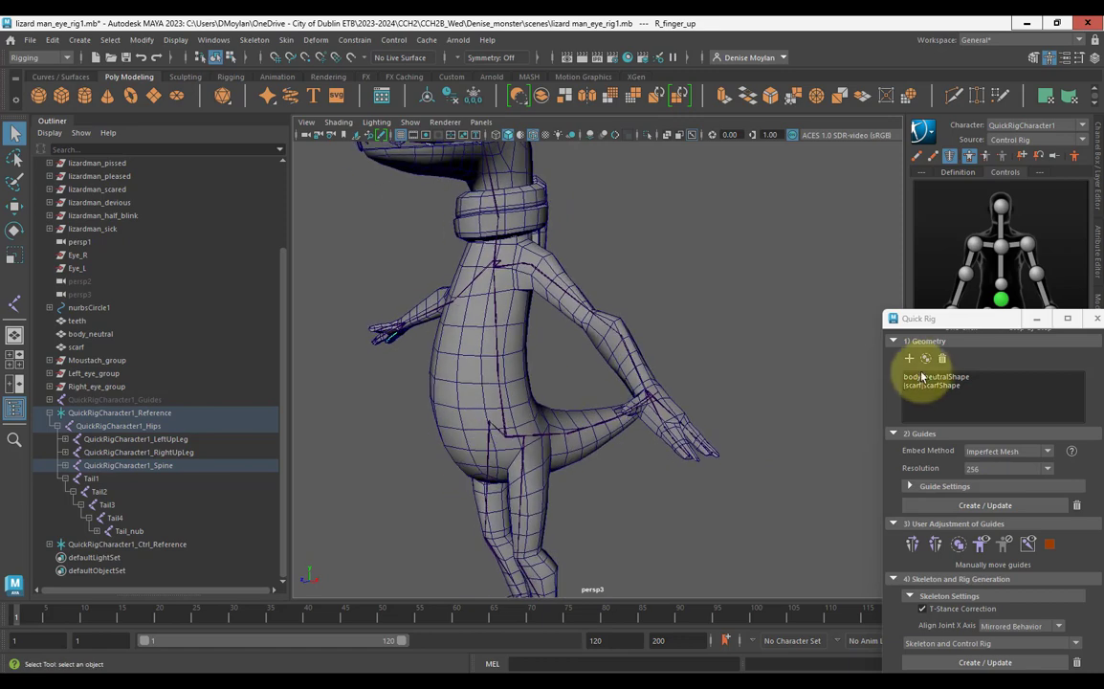
{"action": "left_click_drag", "start_coordinate": [980, 319], "coordinate": [739, 138]}
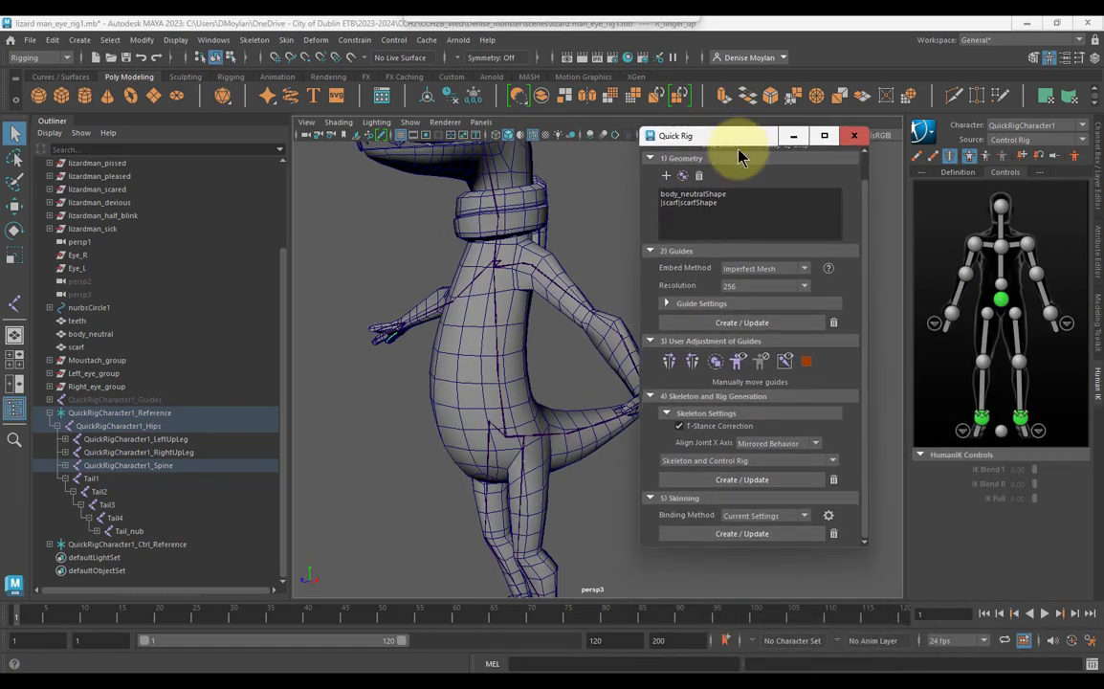
{"action": "left_click", "coordinate": [829, 515]}
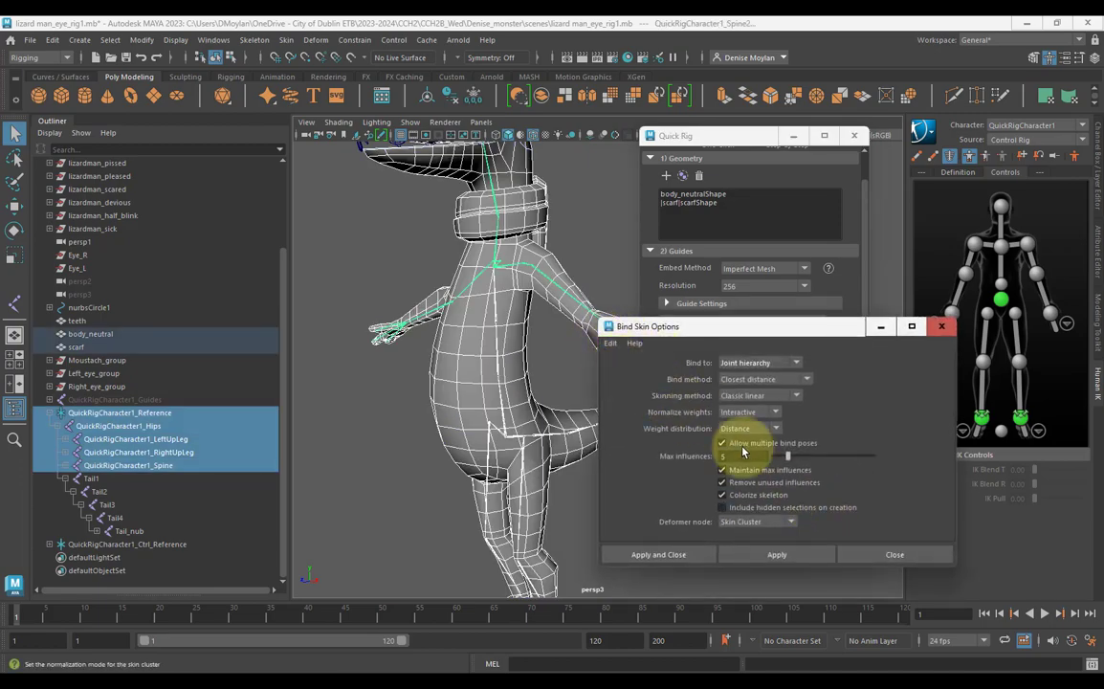
{"action": "left_click", "coordinate": [774, 557]}
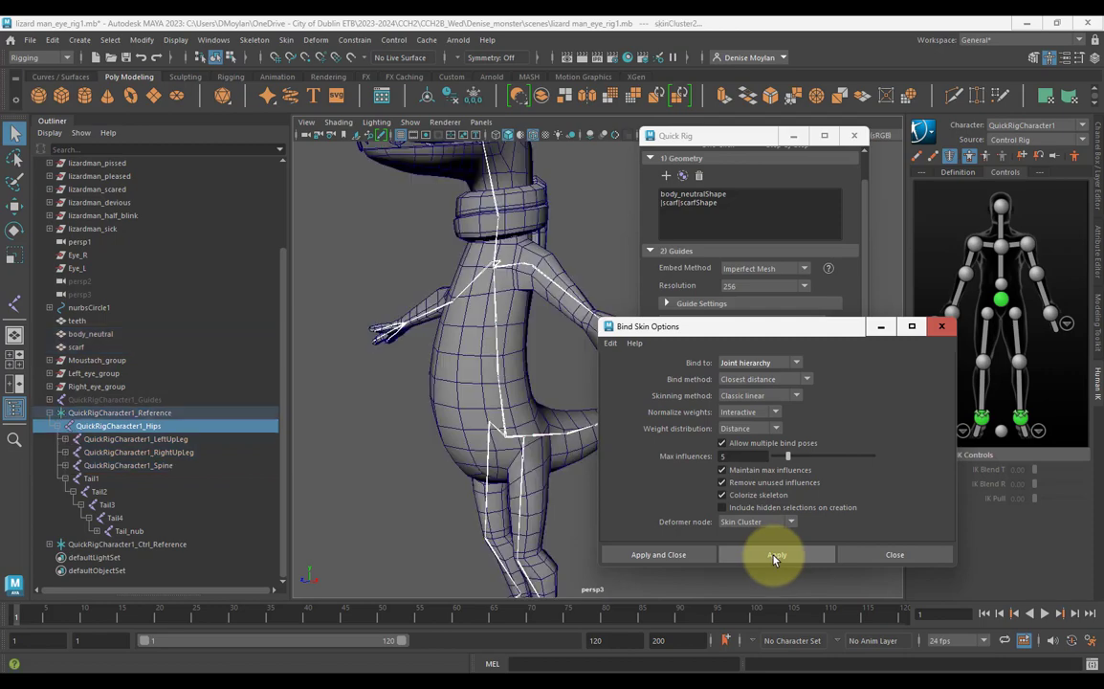
{"action": "left_click", "coordinate": [894, 560]}
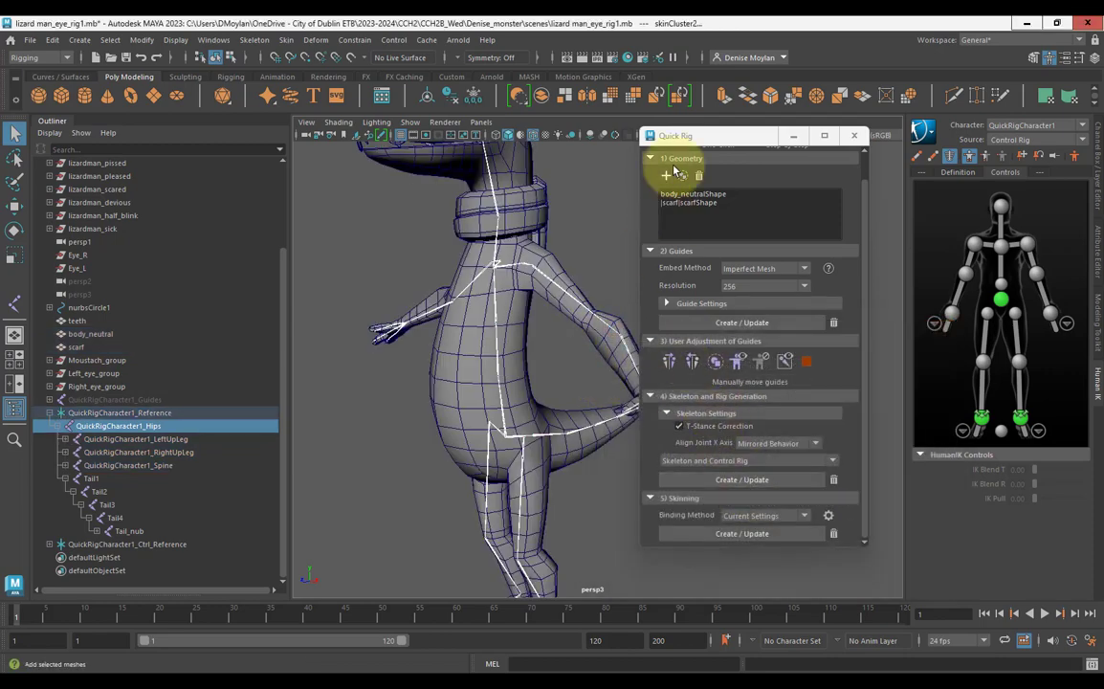
Rotate the Tail2 joint to test how the tail mesh deforms.
{"action": "left_click_drag", "start_coordinate": [714, 141], "coordinate": [849, 204]}
{"action": "scroll", "coordinate": [622, 469], "scroll_direction": "up", "scroll_amount": 3}
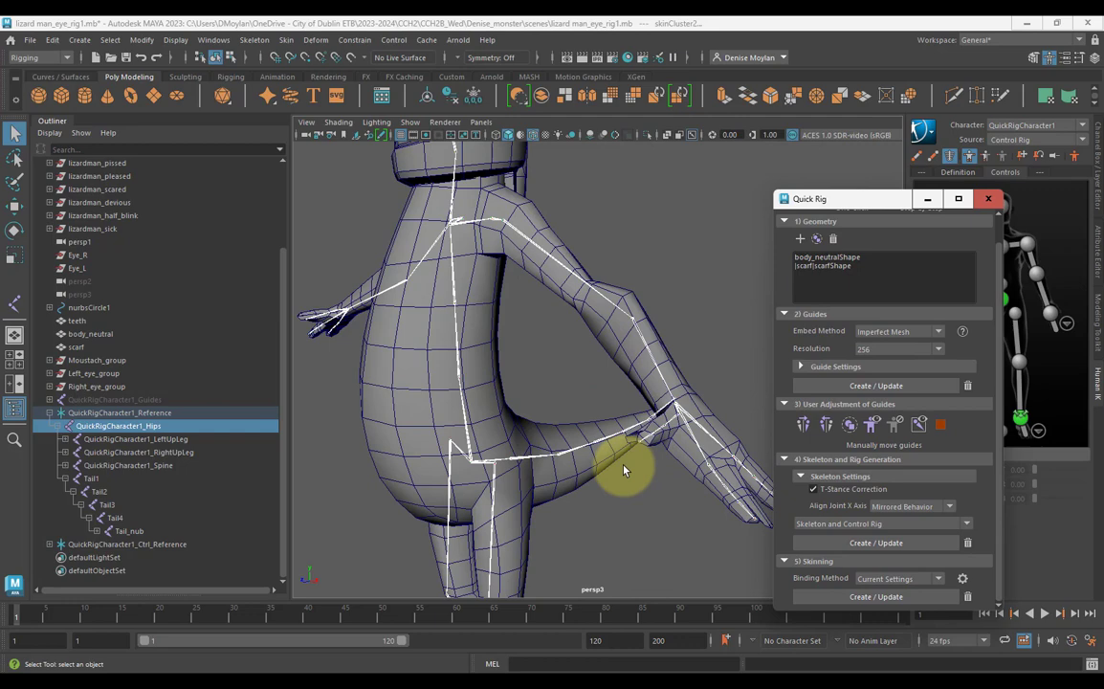
{"action": "left_click", "coordinate": [573, 450]}
{"action": "key", "text": "w"}
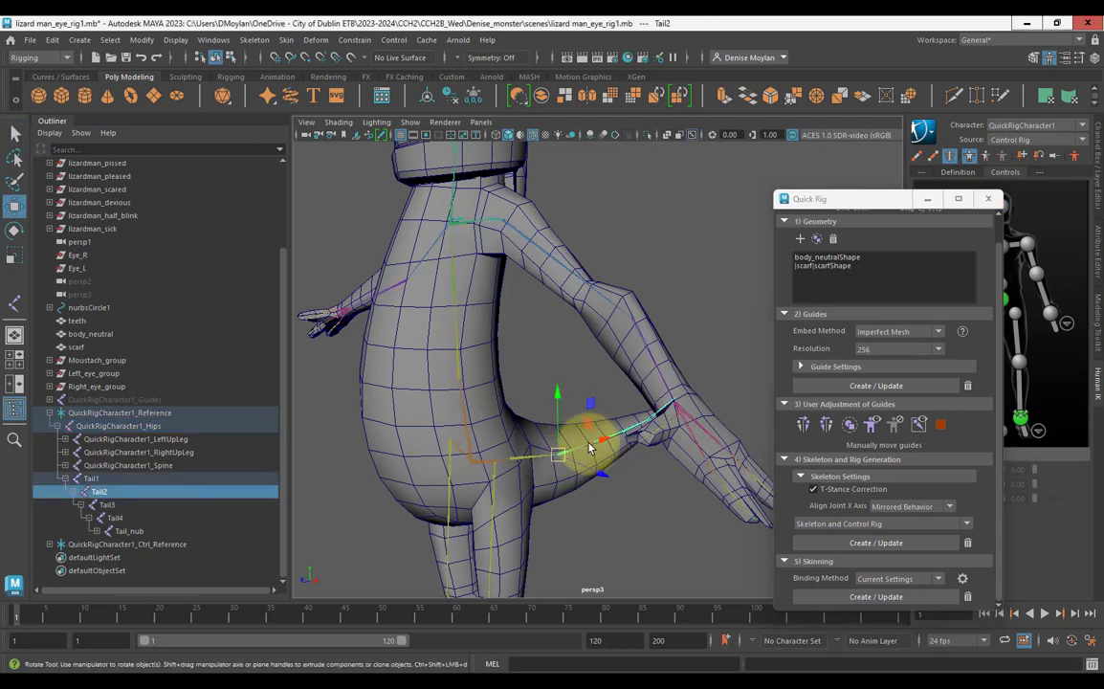
{"action": "key", "text": "e"}
{"action": "left_click_drag", "start_coordinate": [542, 411], "coordinate": [561, 433]}
{"action": "scroll", "coordinate": [653, 480], "scroll_direction": "down", "scroll_amount": 3}
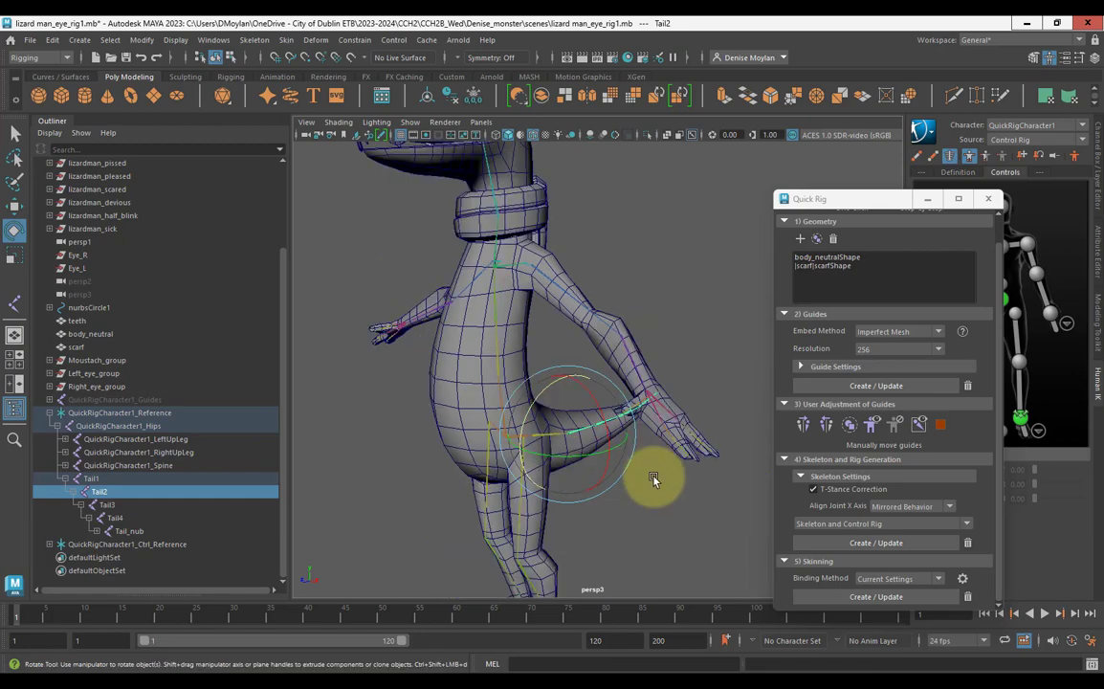
Rotate the L_point_mid finger joint to test how the left hand deforms, and undo the rotation.
{"action": "left_click_drag", "start_coordinate": [643, 467], "coordinate": [487, 313], "text": "alt"}
{"action": "middle_click_drag", "start_coordinate": [487, 313], "coordinate": [527, 402], "text": "alt"}
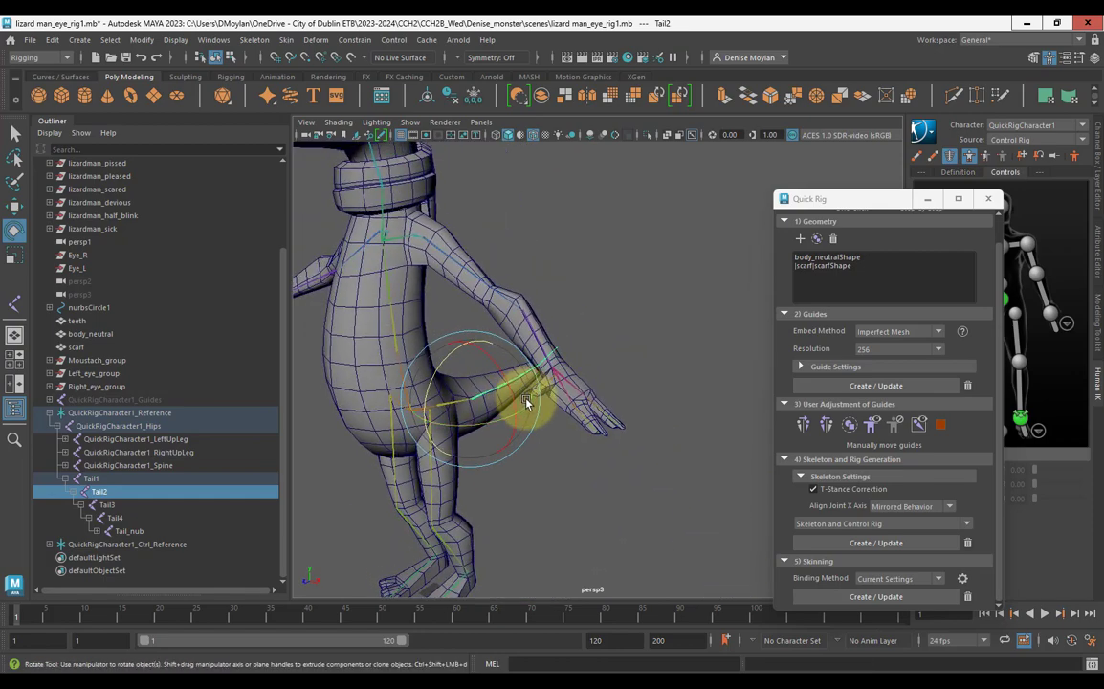
{"action": "scroll", "coordinate": [579, 435], "scroll_direction": "up", "scroll_amount": 5}
{"action": "left_click", "coordinate": [566, 523]}
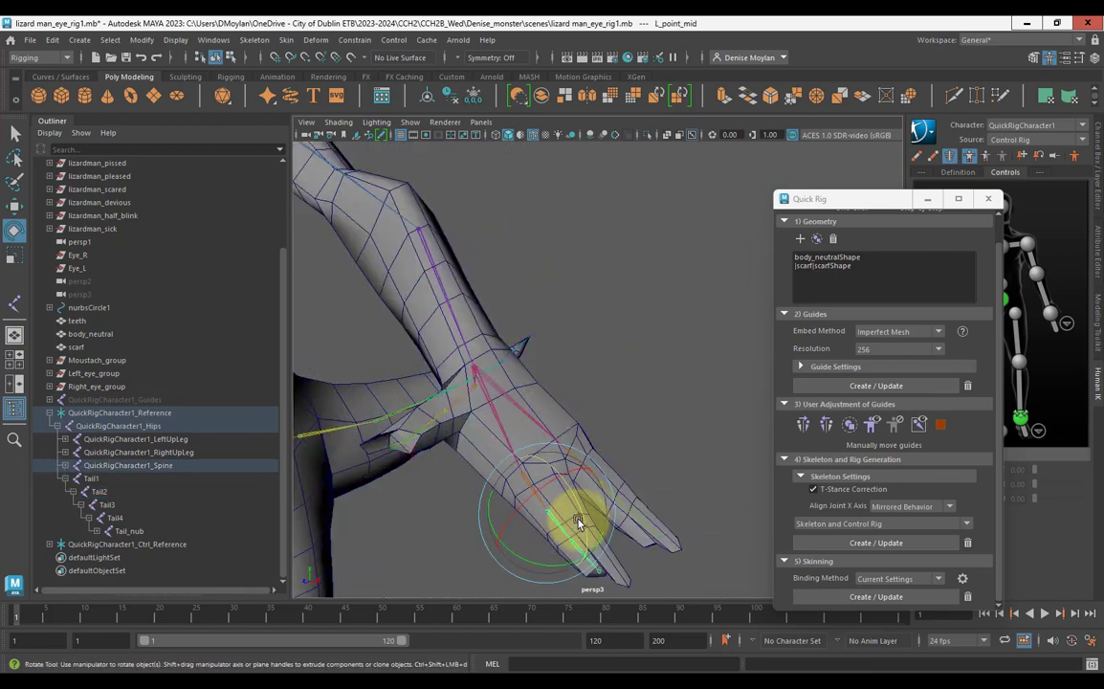
{"action": "left_click_drag", "start_coordinate": [579, 496], "coordinate": [633, 516]}
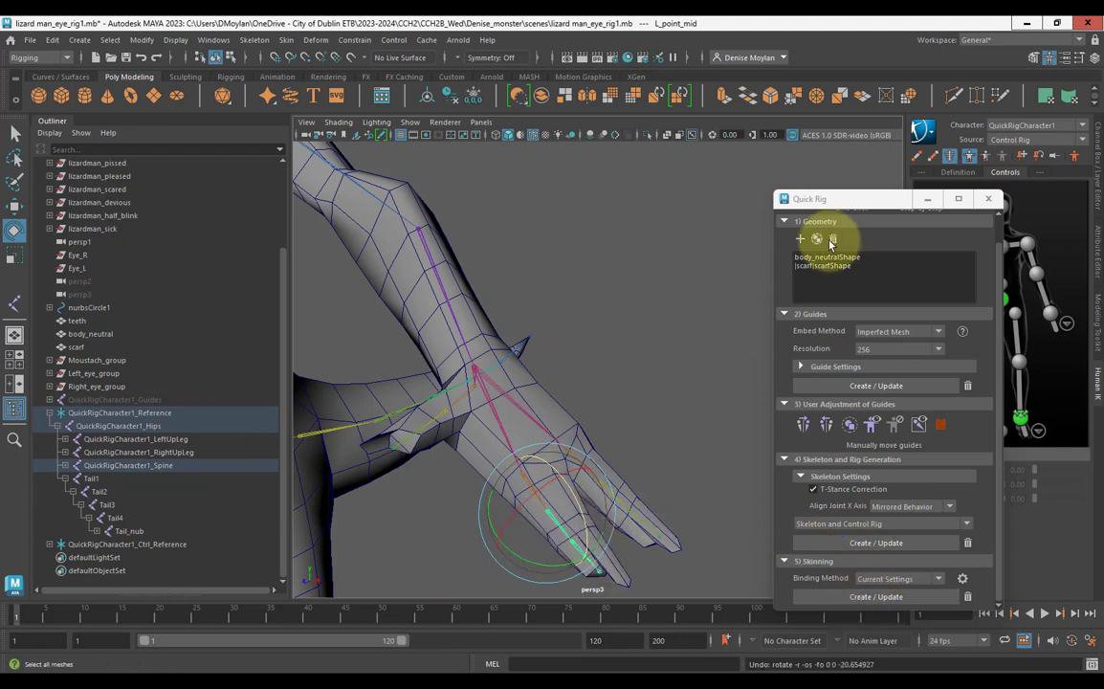
Show the control rig's IK effectors and test-move the left wrist effector, undoing the move.
{"action": "left_click_drag", "start_coordinate": [848, 204], "coordinate": [732, 161]}
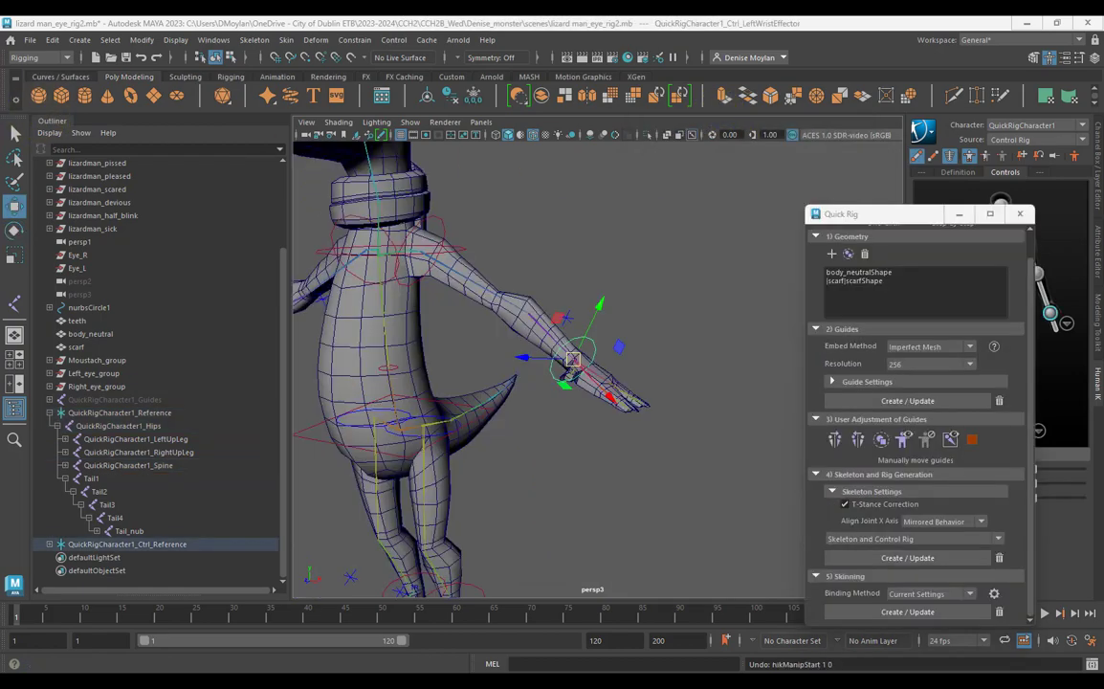
{"action": "left_click", "coordinate": [916, 157]}
{"action": "left_click_drag", "start_coordinate": [547, 360], "coordinate": [568, 426]}
{"action": "key", "text": "ctrl+z"}
{"action": "scroll", "coordinate": [520, 426], "scroll_direction": "down", "scroll_amount": 5}
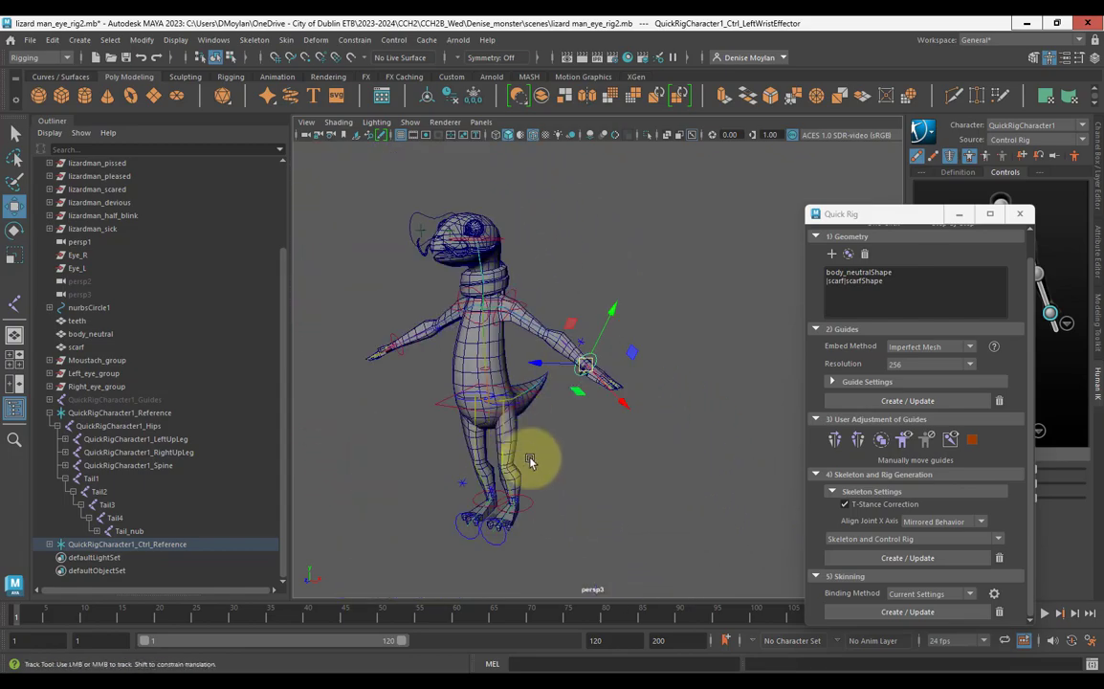
Move the hips effector to test how the body and legs follow the control rig.
{"action": "mouse_move", "coordinate": [529, 460]}
{"action": "left_mouse_down", "text": "alt"}
{"action": "mouse_move", "coordinate": [527, 481]}
{"action": "mouse_move", "coordinate": [540, 466]}
{"action": "left_mouse_up", "text": "alt"}
{"action": "middle_click_drag", "start_coordinate": [540, 466], "coordinate": [566, 347], "text": "alt"}
{"action": "left_click_drag", "start_coordinate": [566, 347], "coordinate": [534, 441], "text": "alt"}
{"action": "scroll", "coordinate": [534, 442], "scroll_direction": "up", "scroll_amount": 4}
{"action": "middle_click_drag", "start_coordinate": [534, 442], "coordinate": [552, 433], "text": "alt"}
{"action": "left_click_drag", "start_coordinate": [550, 434], "coordinate": [622, 419], "text": "alt"}
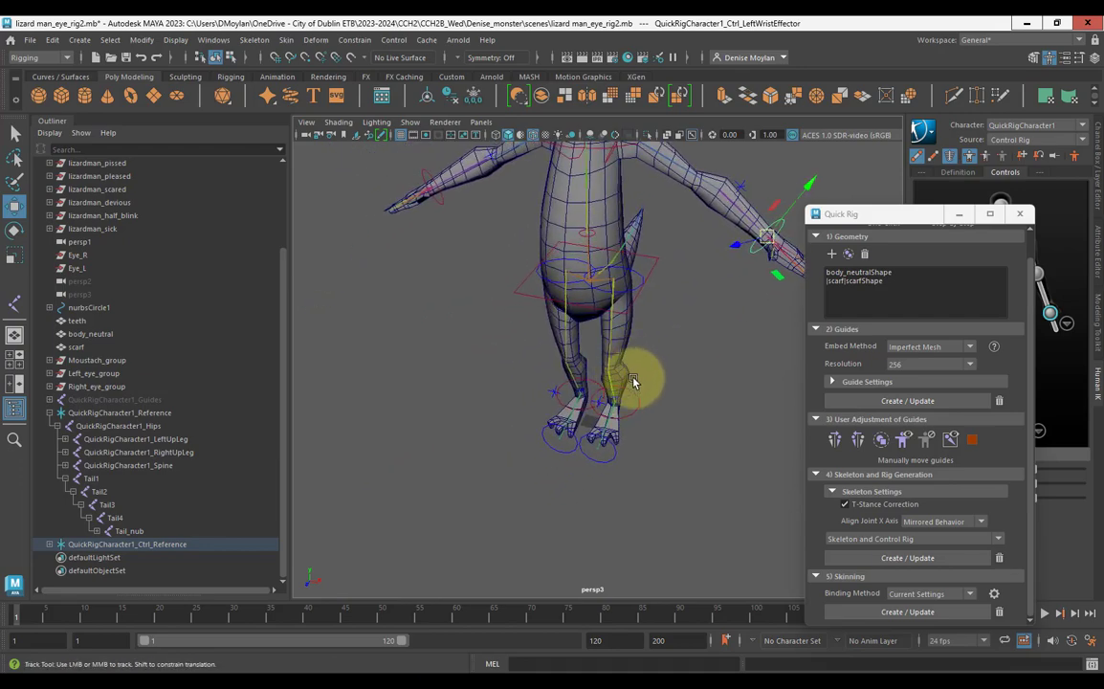
{"action": "middle_click_drag", "start_coordinate": [633, 380], "coordinate": [634, 467], "text": "alt"}
{"action": "left_click", "coordinate": [654, 356]}
{"action": "left_click_drag", "start_coordinate": [591, 351], "coordinate": [694, 485]}
Rotate the left shoulder effector to test how the arm, chest and scarf deform, undoing each test rotation.
{"action": "scroll", "coordinate": [694, 485], "scroll_direction": "up", "scroll_amount": 4}
{"action": "middle_click_drag", "start_coordinate": [694, 485], "coordinate": [629, 461], "text": "alt"}
{"action": "left_click_drag", "start_coordinate": [561, 382], "coordinate": [646, 271], "text": "alt"}
{"action": "left_click", "coordinate": [682, 249]}
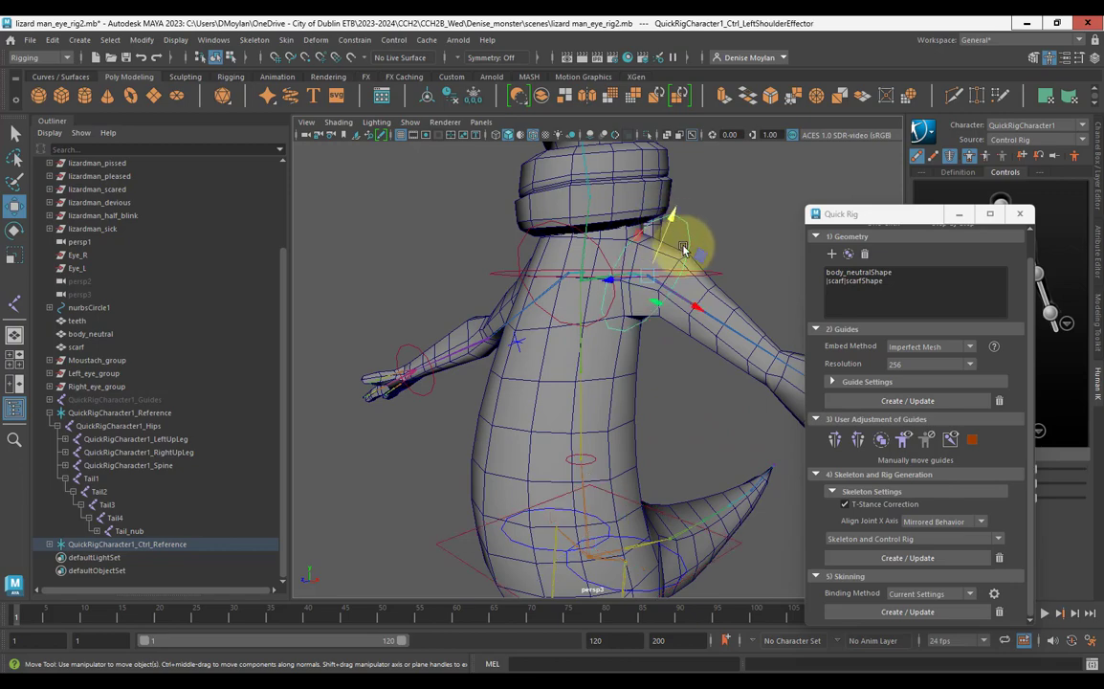
{"action": "key", "text": "e"}
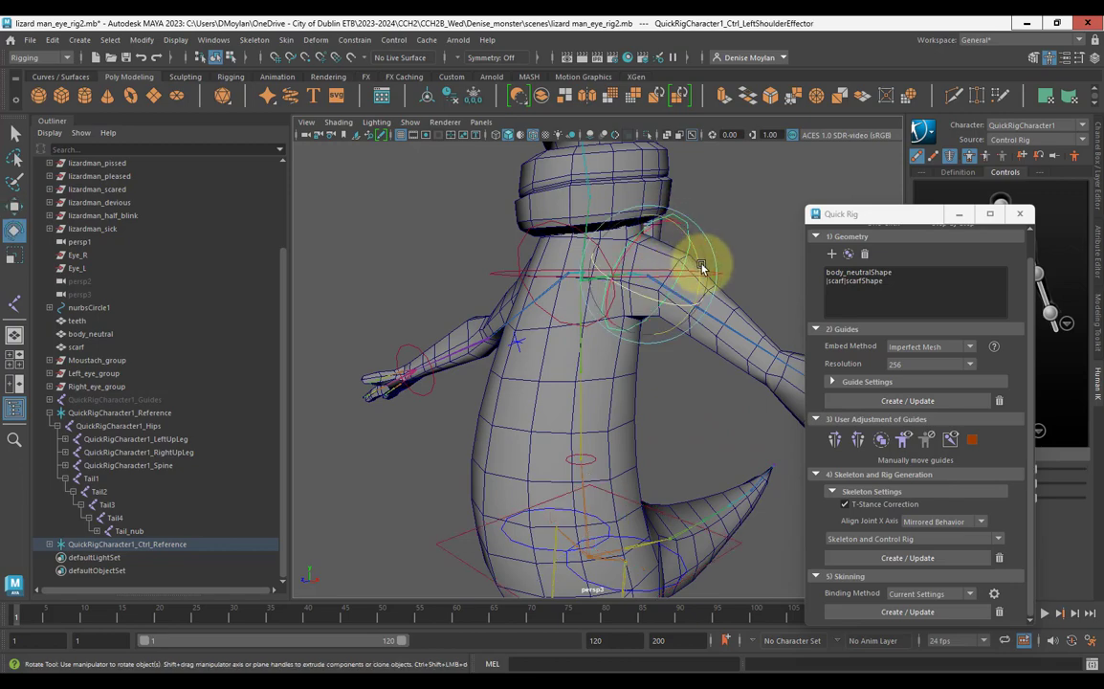
{"action": "left_click_drag", "start_coordinate": [701, 268], "coordinate": [647, 350]}
{"action": "key", "text": "ctrl+z"}
{"action": "scroll", "coordinate": [665, 328], "scroll_direction": "down", "scroll_amount": 5}
{"action": "middle_click_drag", "start_coordinate": [648, 350], "coordinate": [576, 290], "text": "alt"}
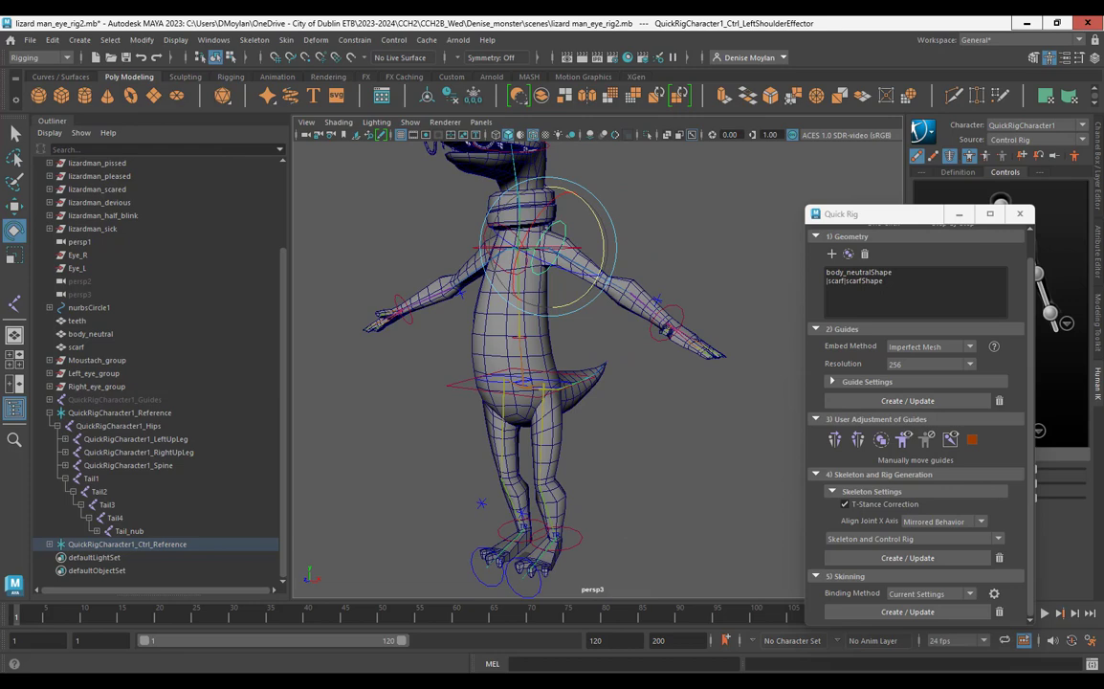
{"action": "key", "text": "ctrl+z"}
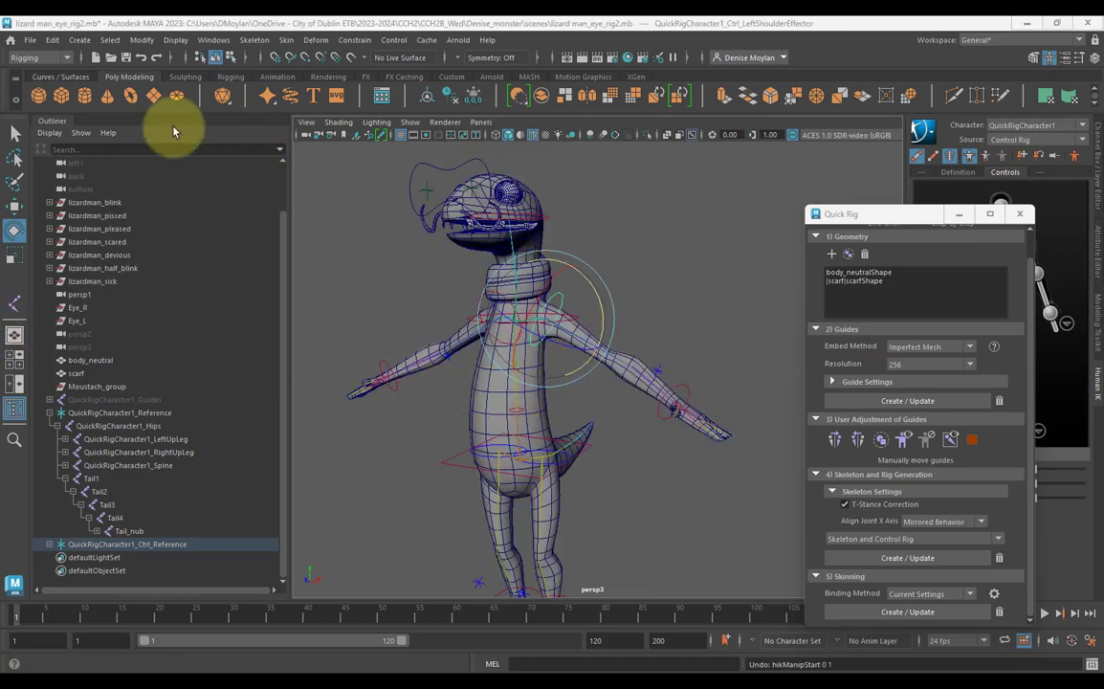
{"action": "scroll", "coordinate": [631, 321], "scroll_direction": "up", "scroll_amount": 5}
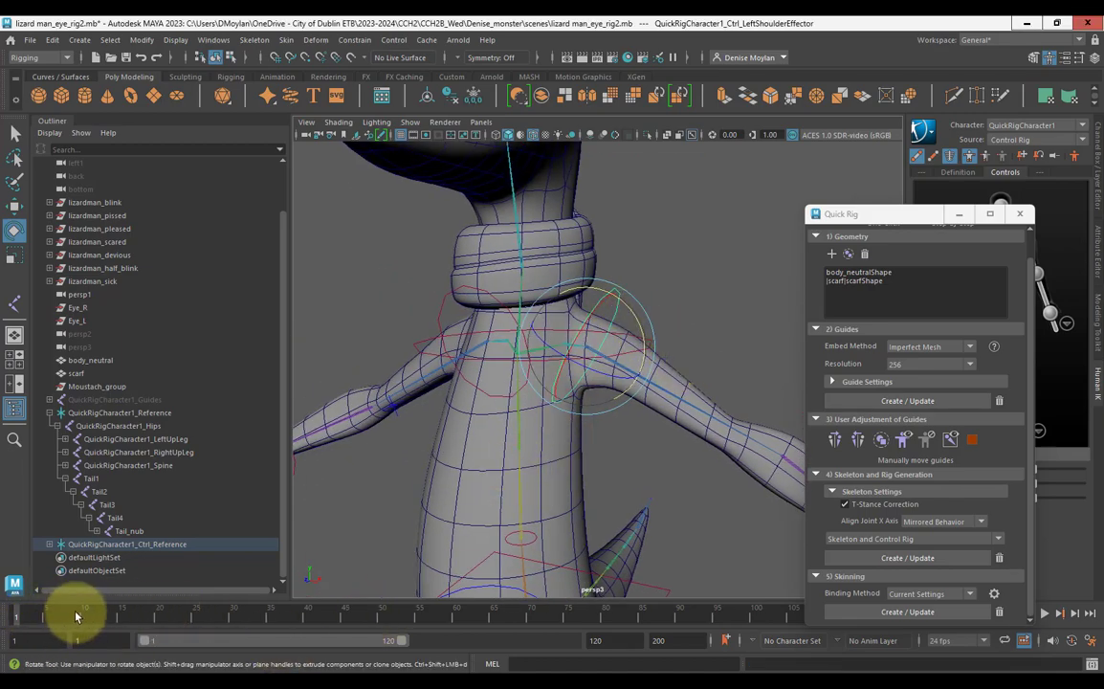
{"action": "left_click_drag", "start_coordinate": [636, 324], "coordinate": [638, 390]}
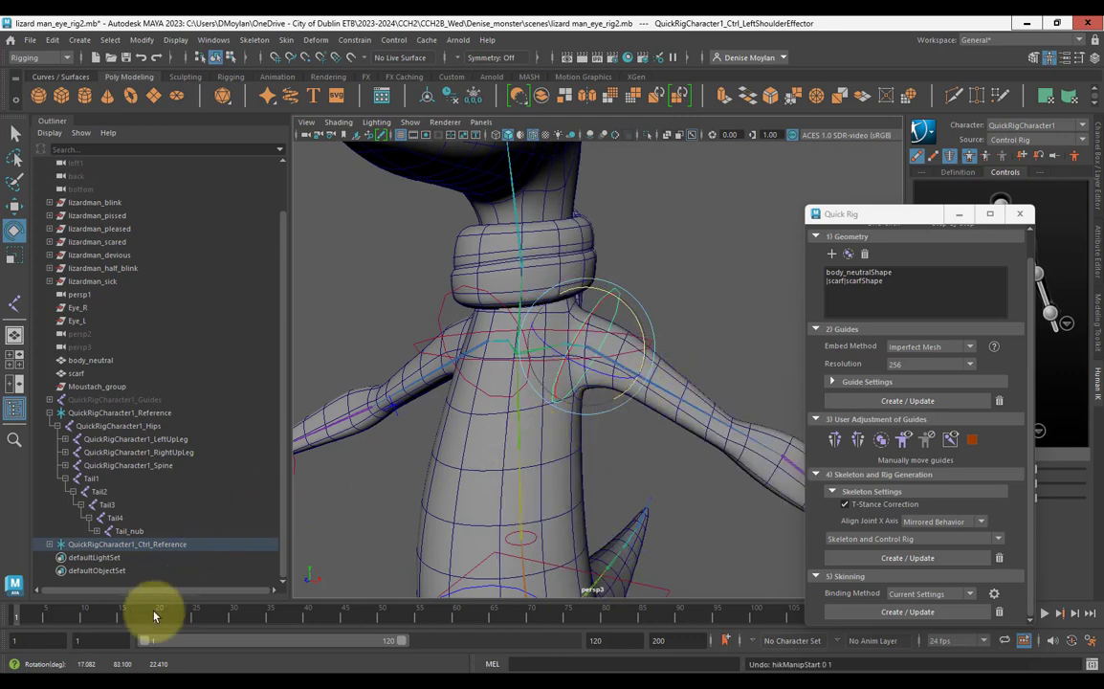
With auto keyframe on, key the left shoulder effector at frames 1 and 10 and rotate the arm down against the body at frame 15.
{"action": "left_click_drag", "start_coordinate": [87, 621], "coordinate": [1, 626]}
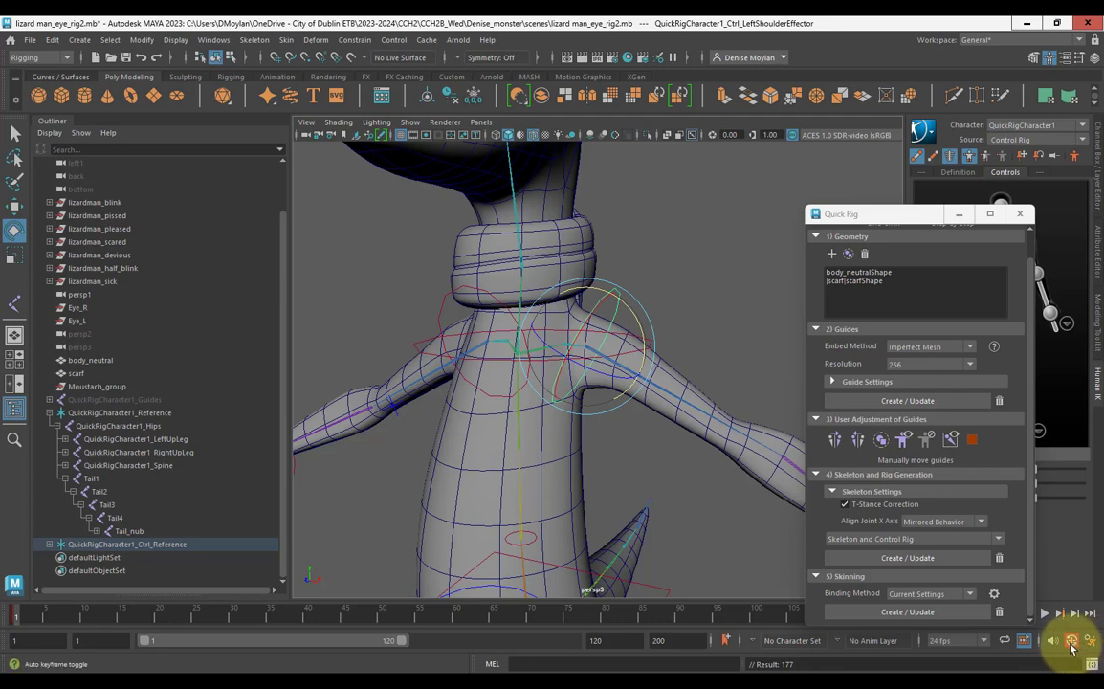
{"action": "left_click_drag", "start_coordinate": [26, 622], "coordinate": [82, 624]}
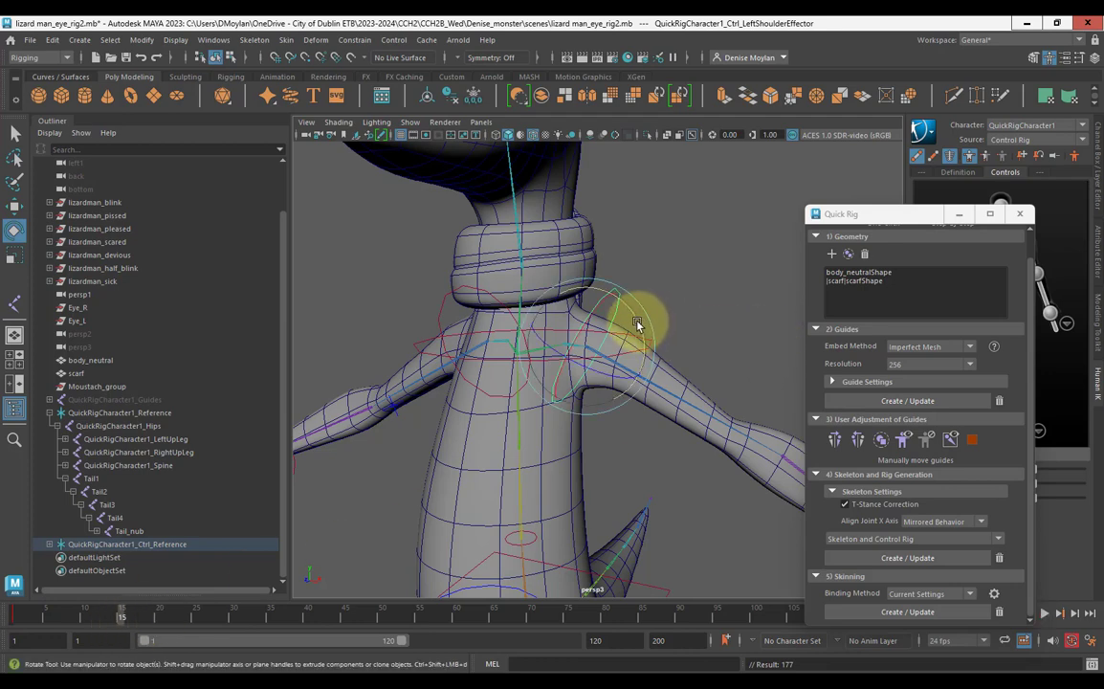
{"action": "left_click", "coordinate": [110, 619]}
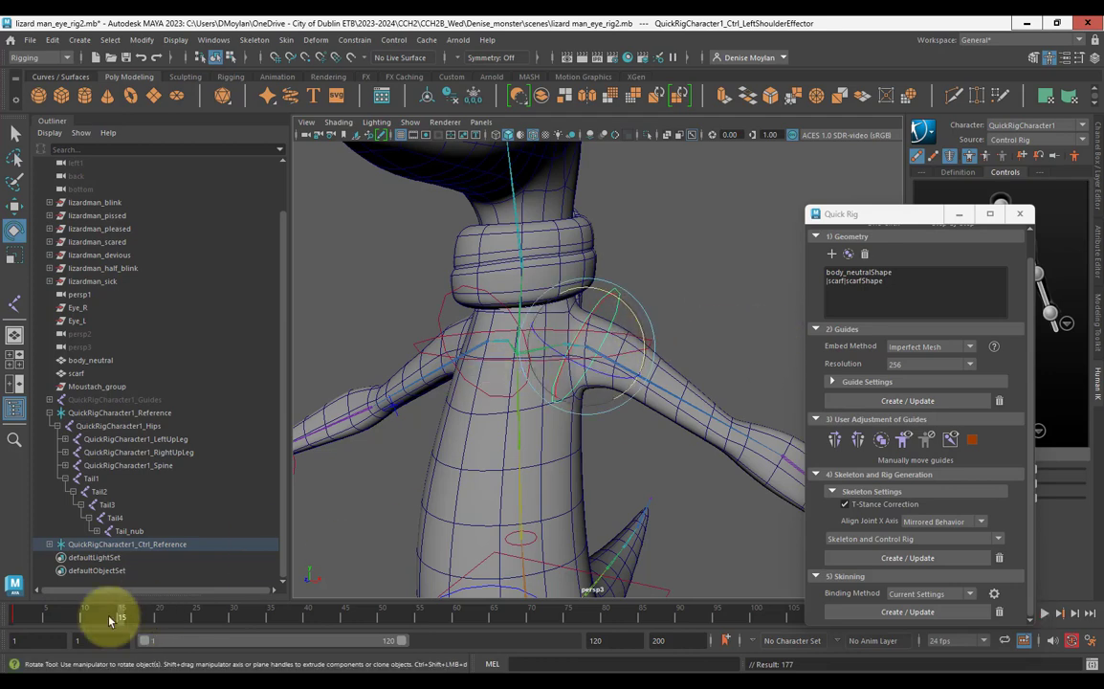
{"action": "mouse_move", "coordinate": [120, 617]}
{"action": "left_mouse_down"}
{"action": "mouse_move", "coordinate": [87, 620]}
{"action": "mouse_move", "coordinate": [118, 624]}
{"action": "left_mouse_up"}
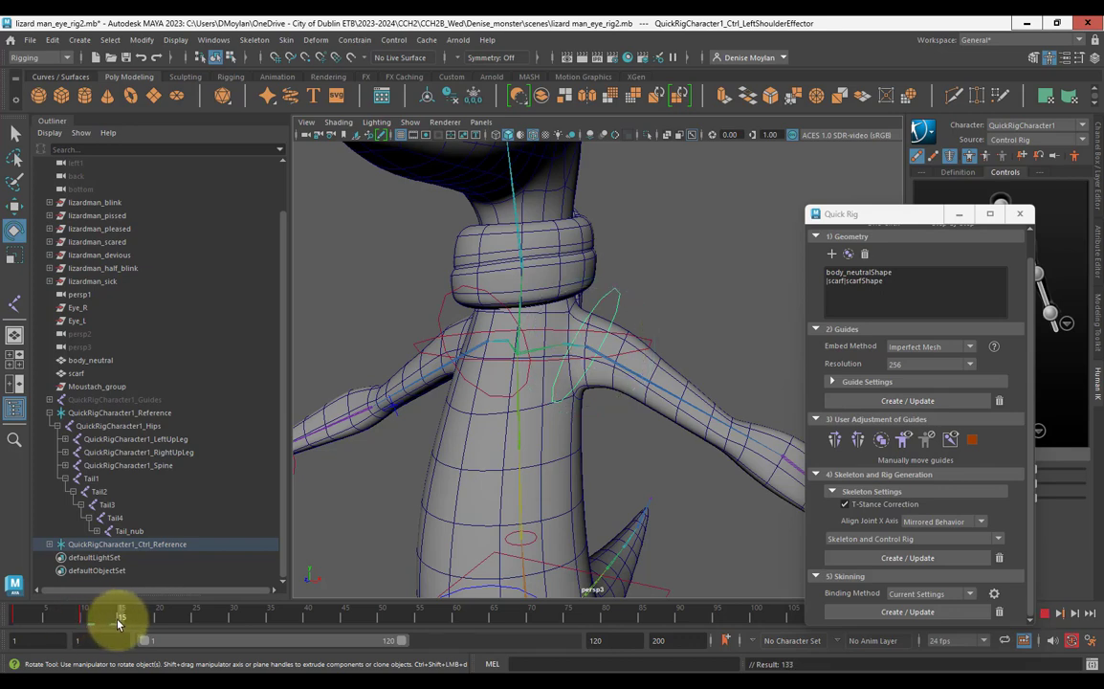
{"action": "left_click_drag", "start_coordinate": [626, 294], "coordinate": [618, 375]}
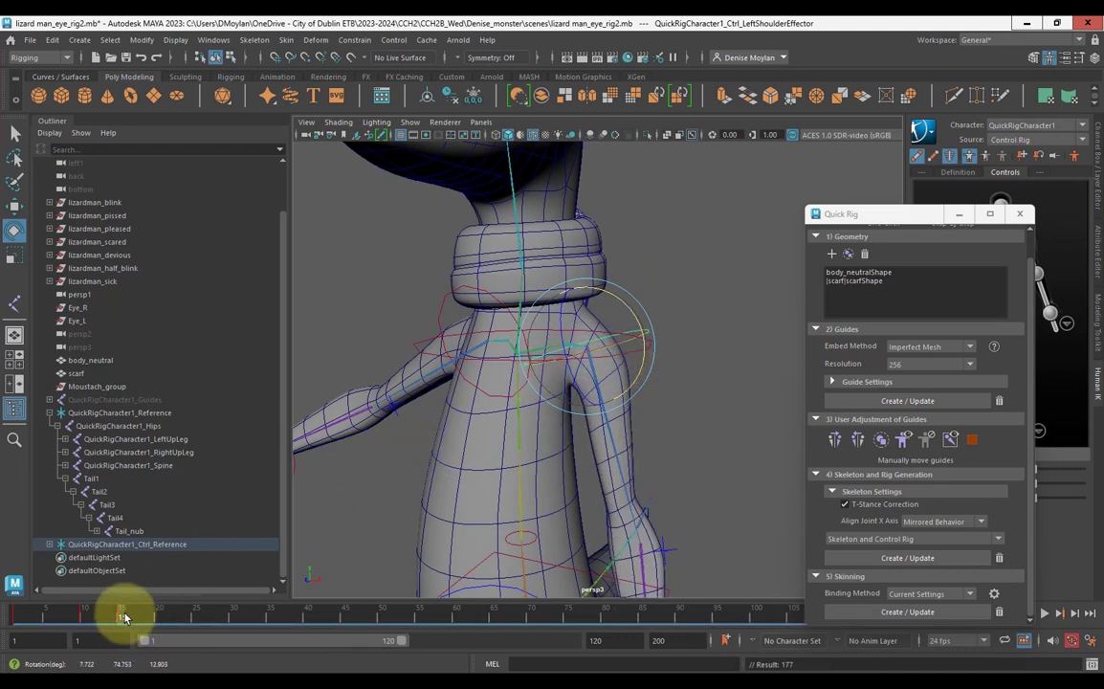
Copy the left shoulder effector's key from frame 1, paste it at frame 25, and scrub the timeline to check the arm motion.
{"action": "left_click", "coordinate": [207, 619]}
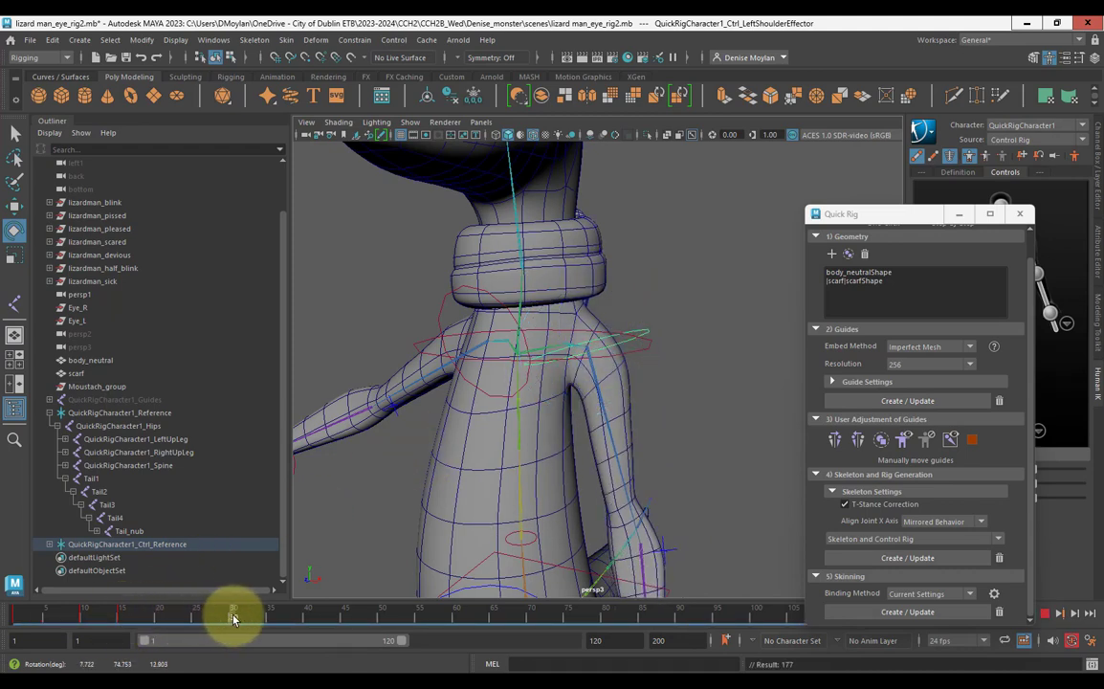
{"action": "left_click", "coordinate": [17, 618]}
{"action": "right_click", "coordinate": [17, 617]}
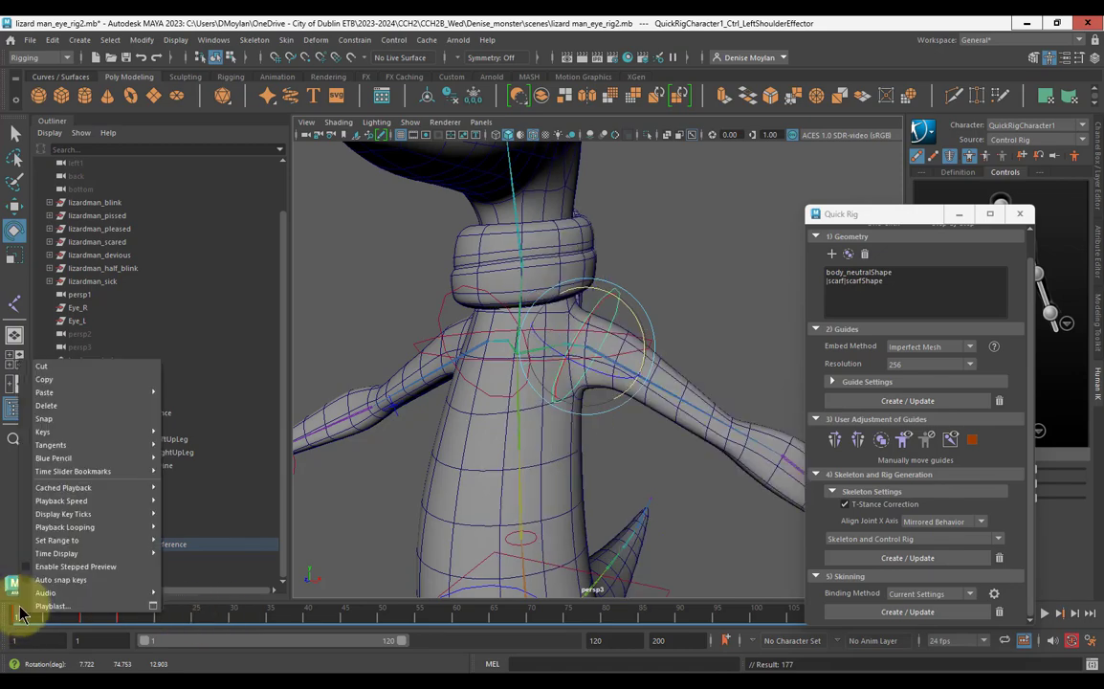
{"action": "left_click", "coordinate": [77, 387]}
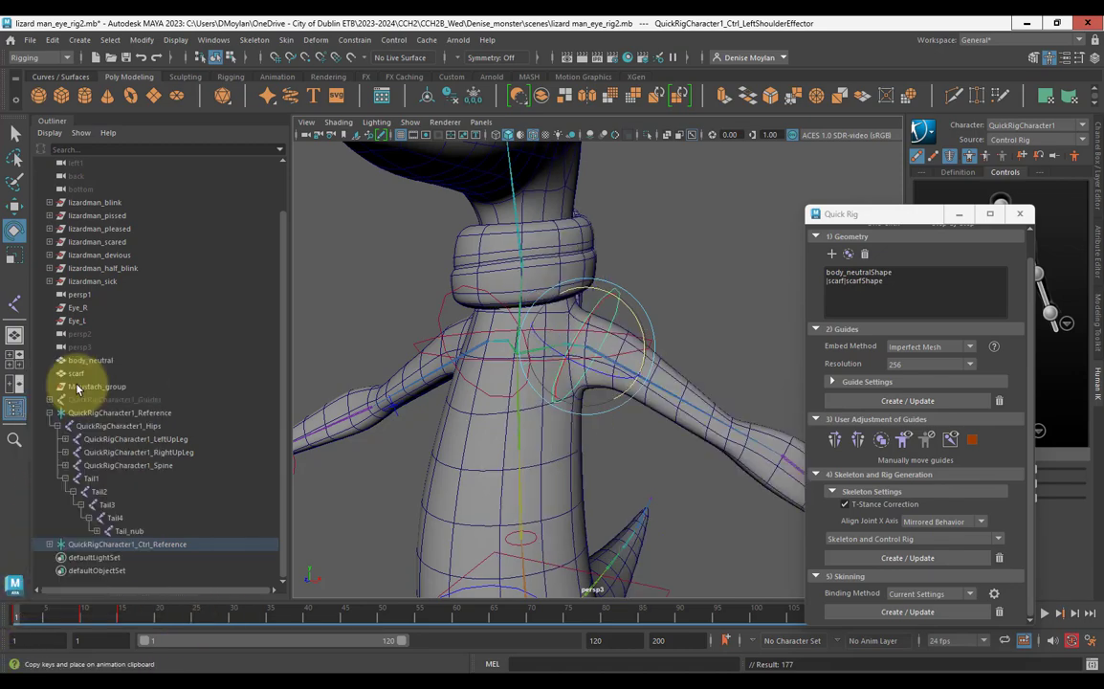
{"action": "left_click", "coordinate": [196, 618]}
{"action": "right_click", "coordinate": [203, 617]}
{"action": "mouse_move", "coordinate": [306, 394]}
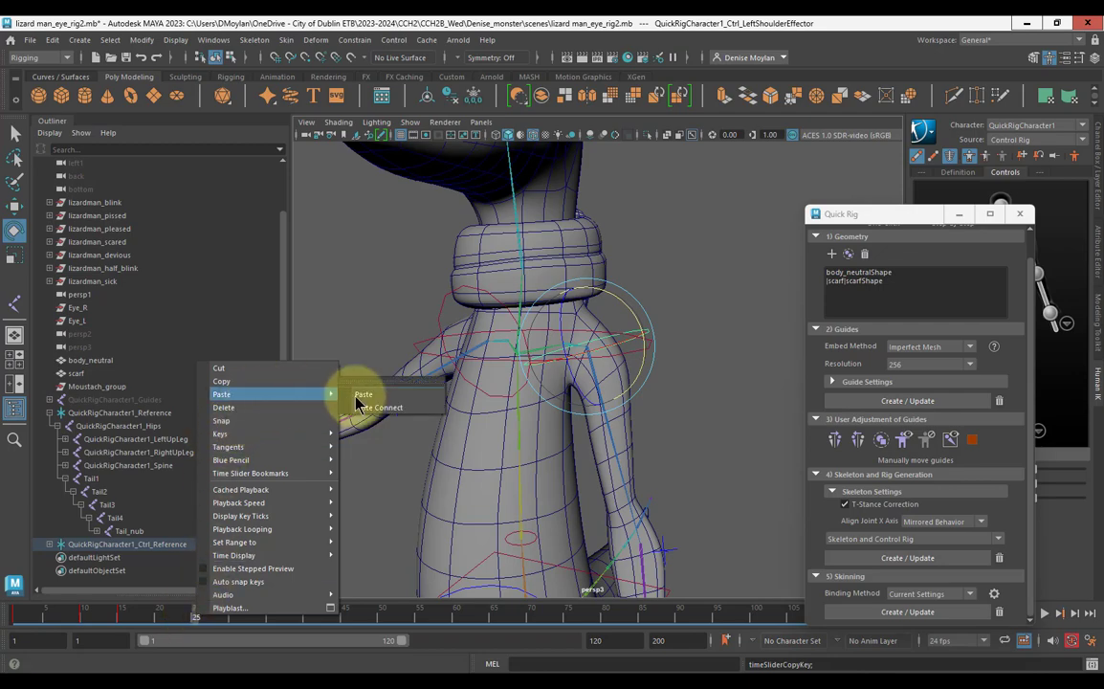
{"action": "left_click", "coordinate": [367, 394]}
{"action": "mouse_move", "coordinate": [196, 615]}
{"action": "left_mouse_down"}
{"action": "mouse_move", "coordinate": [23, 612]}
{"action": "mouse_move", "coordinate": [149, 616]}
{"action": "mouse_move", "coordinate": [88, 627]}
{"action": "mouse_move", "coordinate": [132, 631]}
{"action": "mouse_move", "coordinate": [15, 627]}
{"action": "left_mouse_up"}
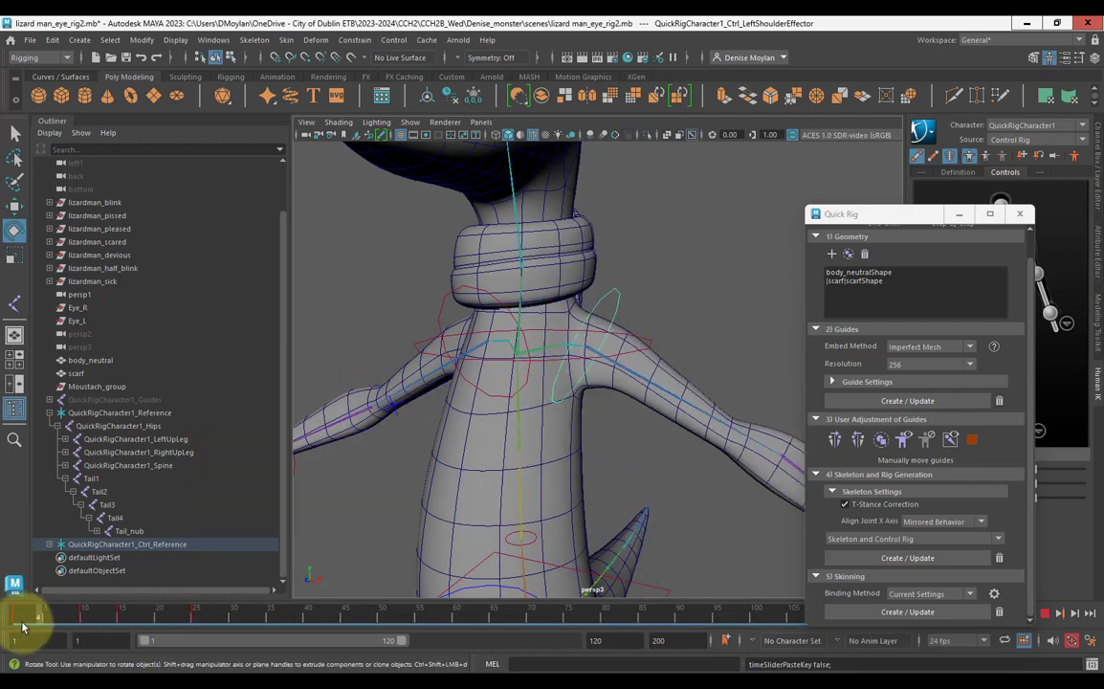
Select the body_neutral and scarf meshes and open the Paint Skin Weights tool settings for them.
{"action": "left_click", "coordinate": [715, 271]}
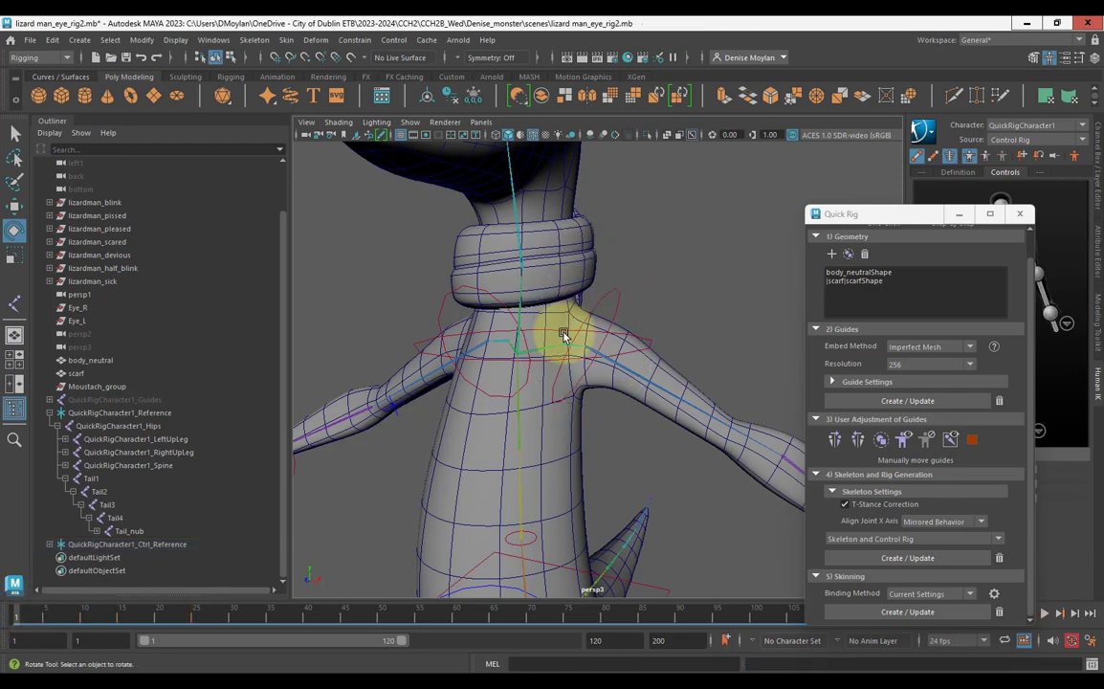
{"action": "left_click", "coordinate": [557, 438]}
{"action": "left_click", "coordinate": [581, 245], "text": "shift"}
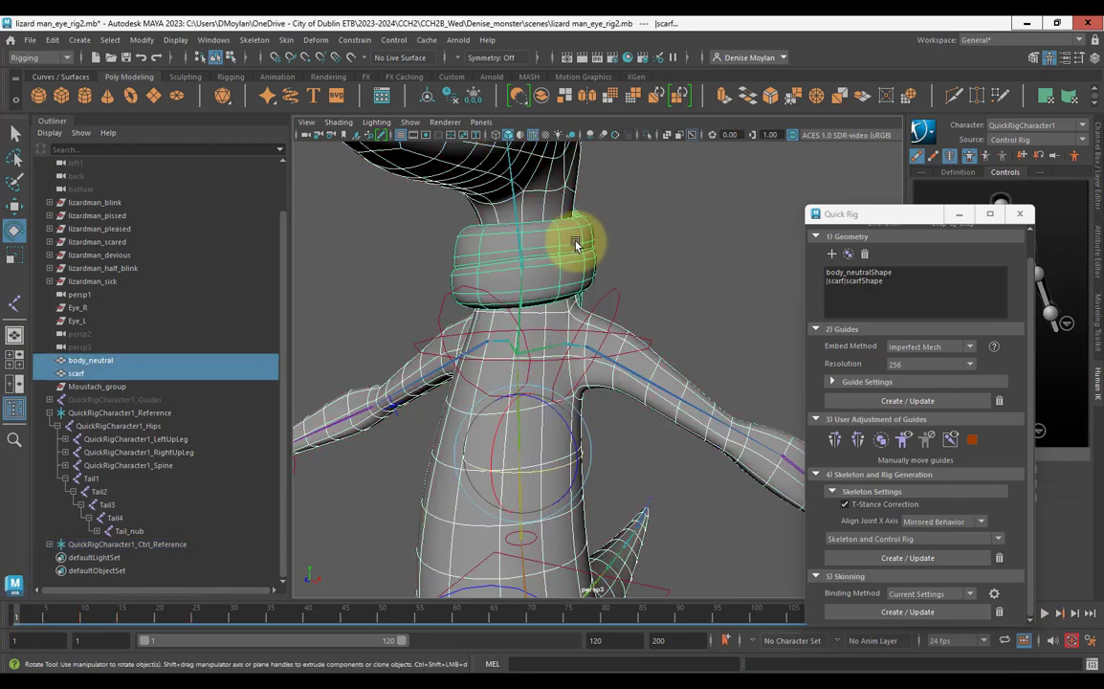
{"action": "left_click", "coordinate": [287, 41]}
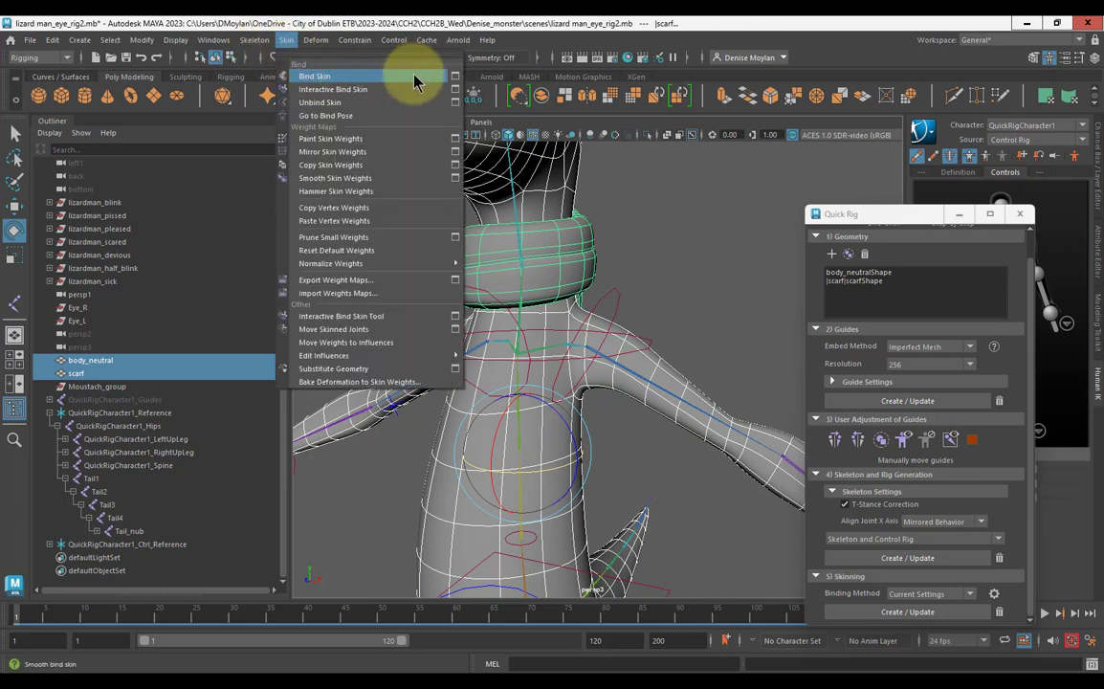
{"action": "left_click", "coordinate": [455, 138]}
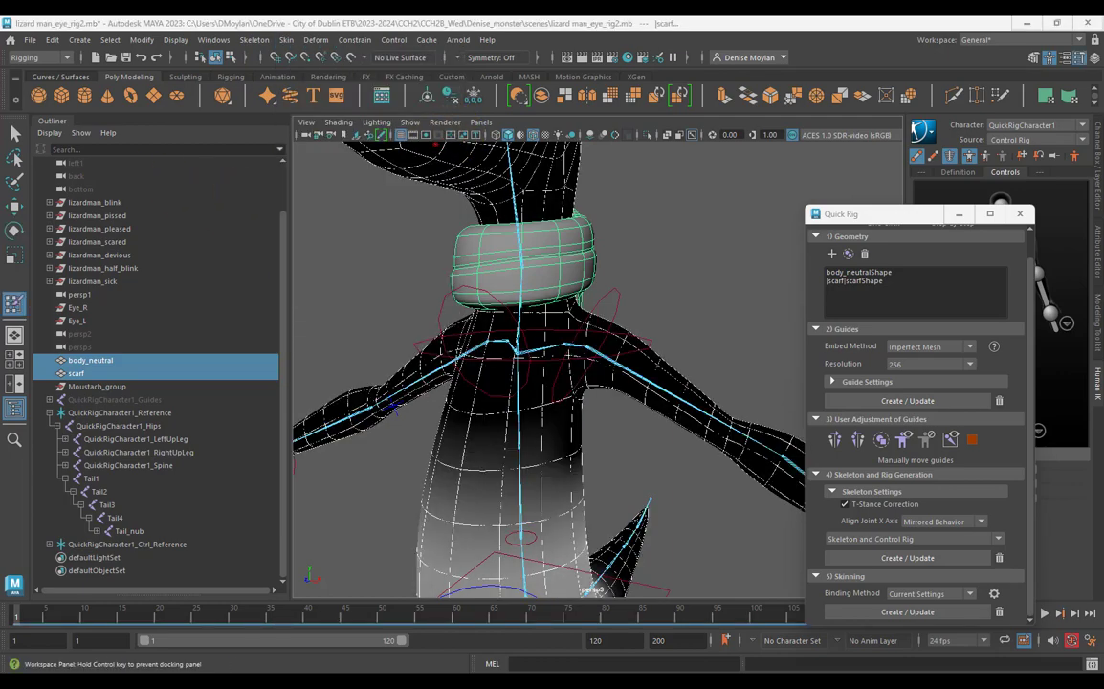
{"action": "left_click_drag", "start_coordinate": [0, 263], "coordinate": [677, 179]}
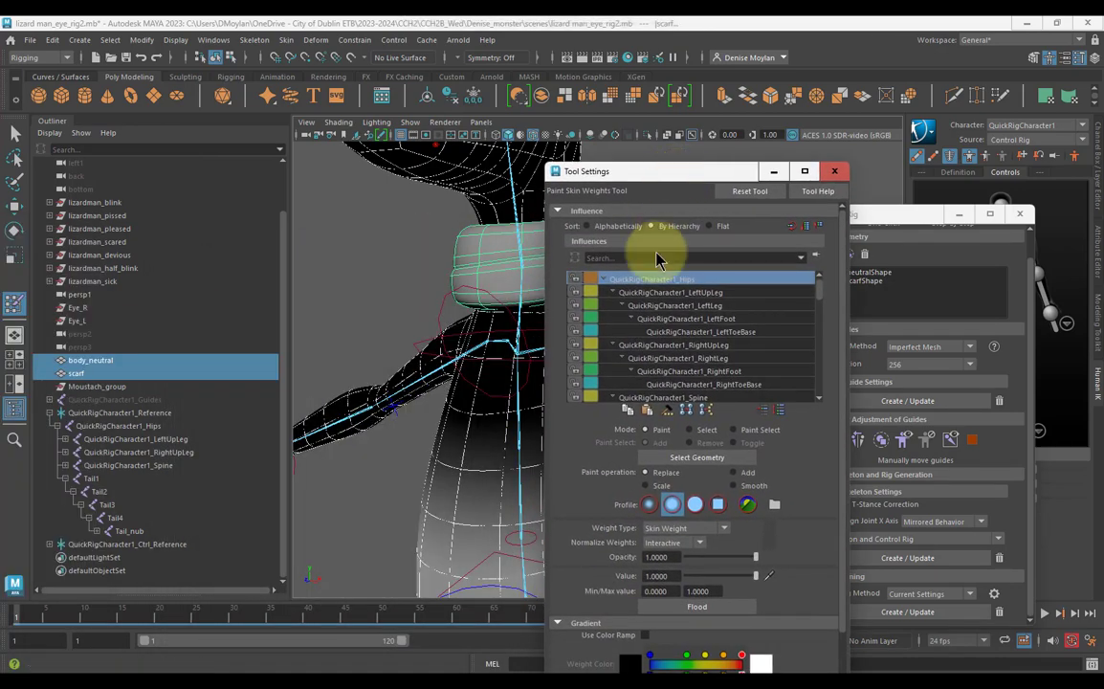
Review the weights of the Spine1 and Spine2 influences and select the QuickRigCharacter1_LeftShoulder influence for painting.
{"action": "scroll", "coordinate": [687, 342], "scroll_direction": "down", "scroll_amount": 1}
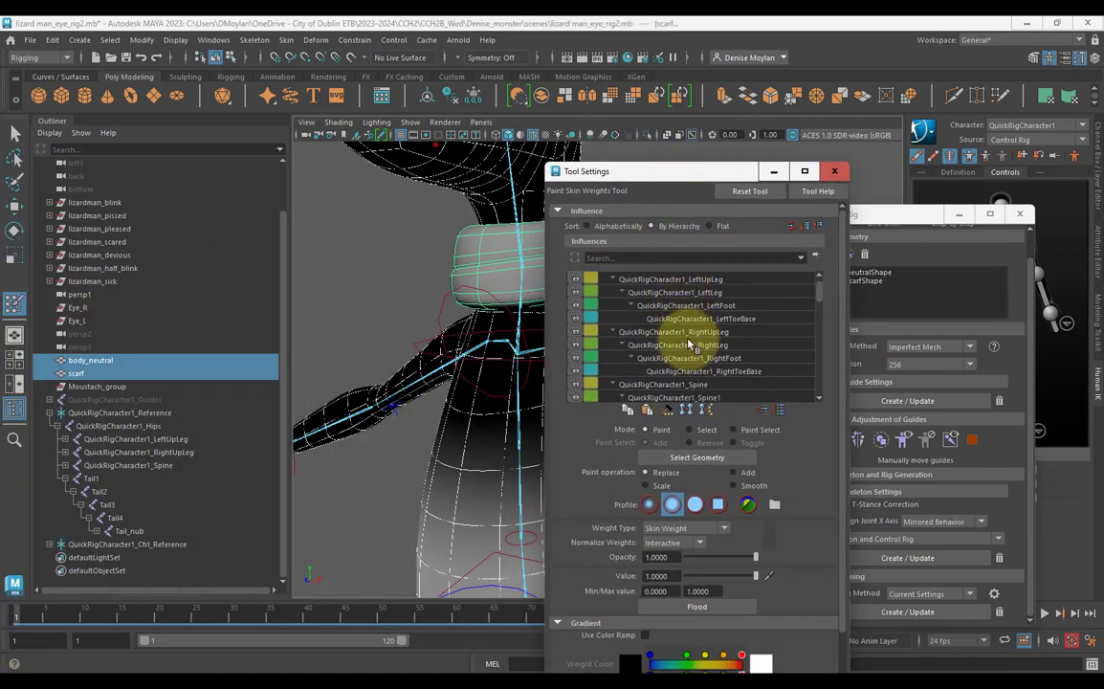
{"action": "scroll", "coordinate": [690, 349], "scroll_direction": "down", "scroll_amount": 1}
{"action": "left_click", "coordinate": [700, 383]}
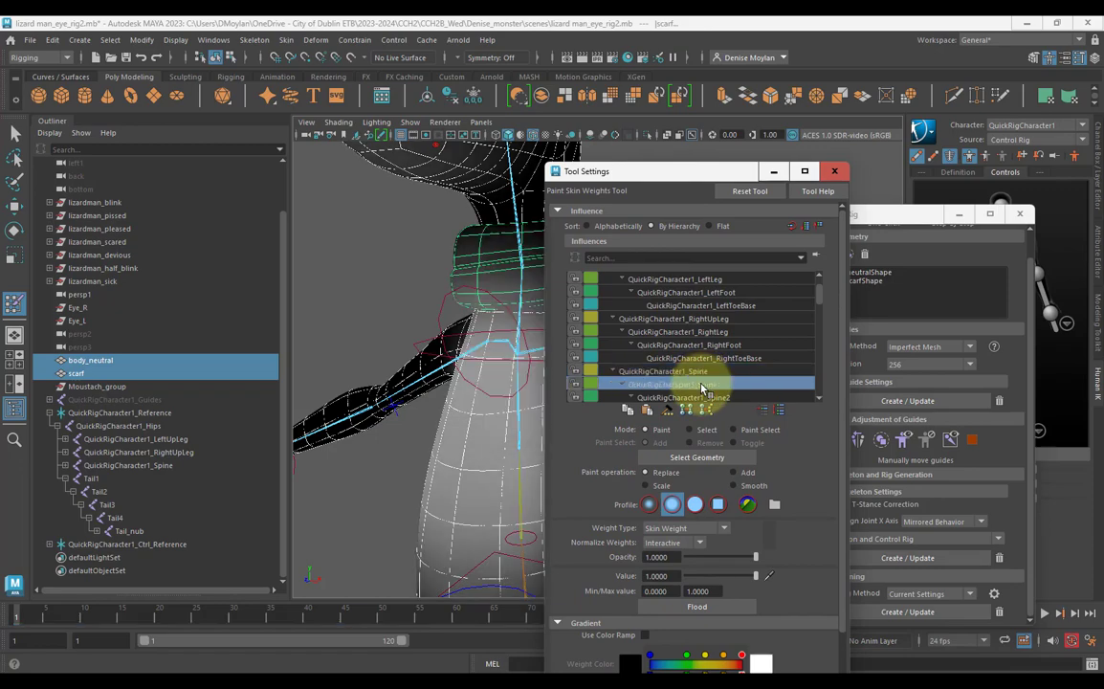
{"action": "mouse_move", "coordinate": [677, 173]}
{"action": "left_mouse_down"}
{"action": "mouse_move", "coordinate": [157, 179]}
{"action": "mouse_move", "coordinate": [182, 151]}
{"action": "left_mouse_up"}
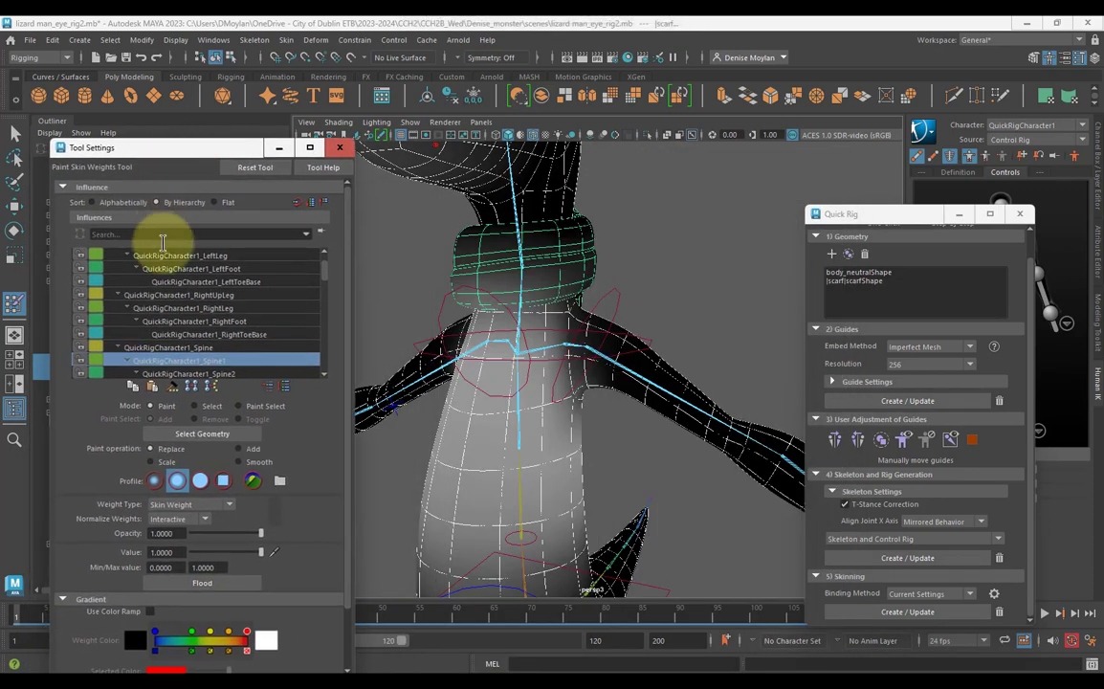
{"action": "left_click", "coordinate": [234, 373]}
{"action": "scroll", "coordinate": [253, 365], "scroll_direction": "down", "scroll_amount": 2}
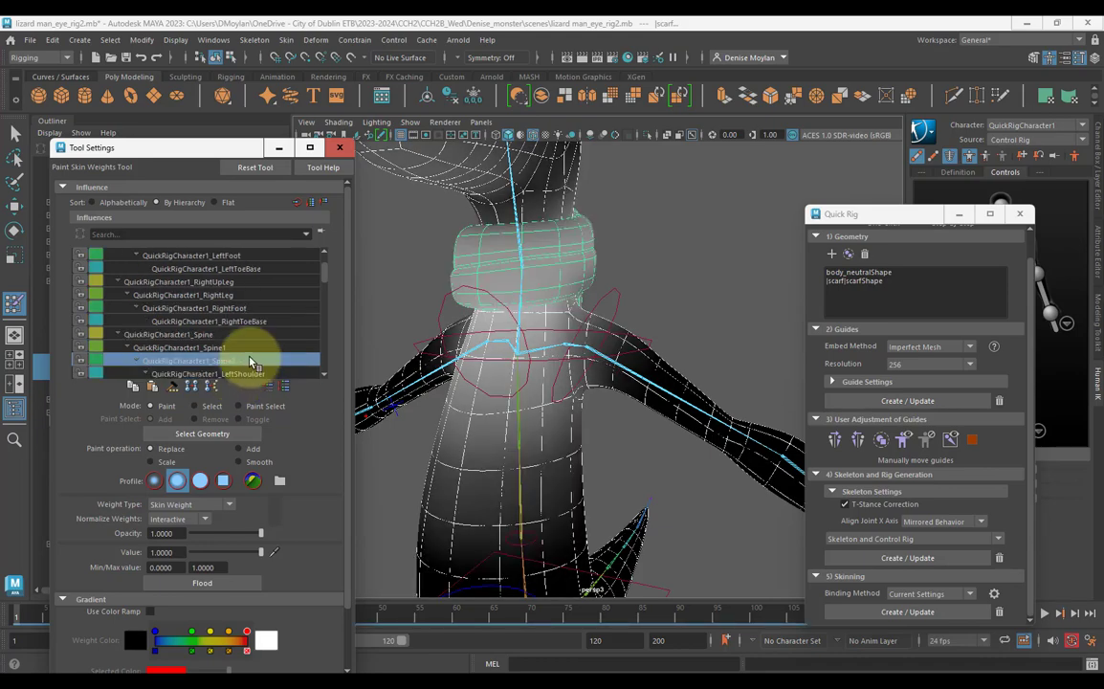
{"action": "left_click", "coordinate": [284, 339]}
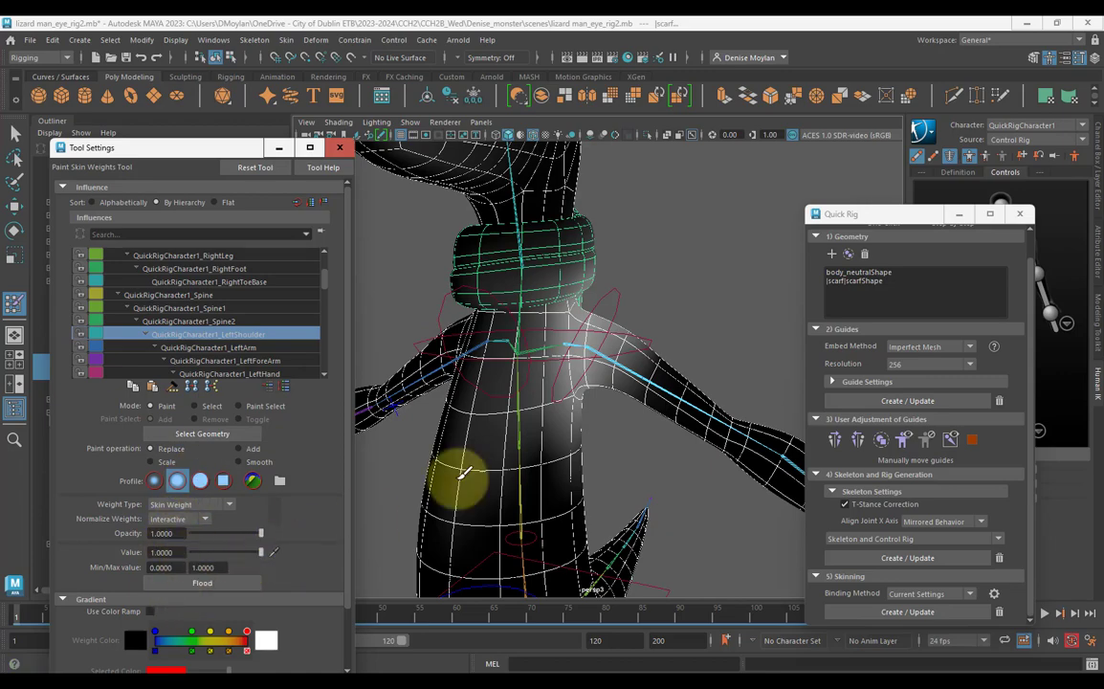
Try a LeftShoulder weight value of 0.1942 on the scarf's lower edge, and set the paint value back to 1.
{"action": "left_click", "coordinate": [576, 273]}
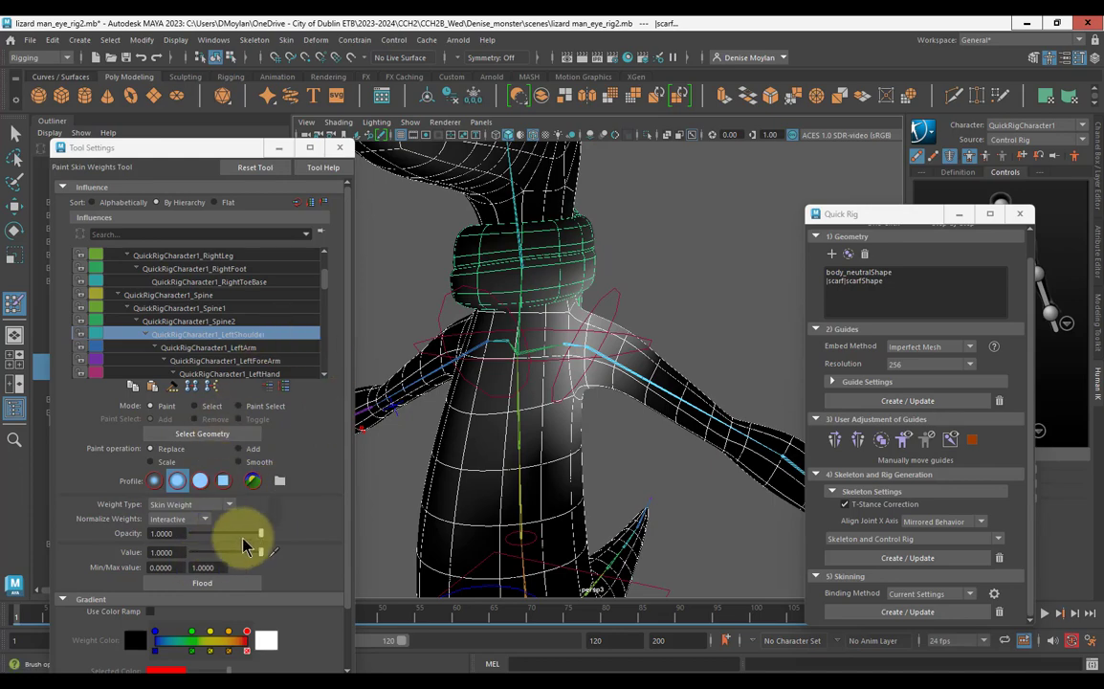
{"action": "left_click_drag", "start_coordinate": [263, 554], "coordinate": [205, 554]}
{"action": "left_click", "coordinate": [574, 286]}
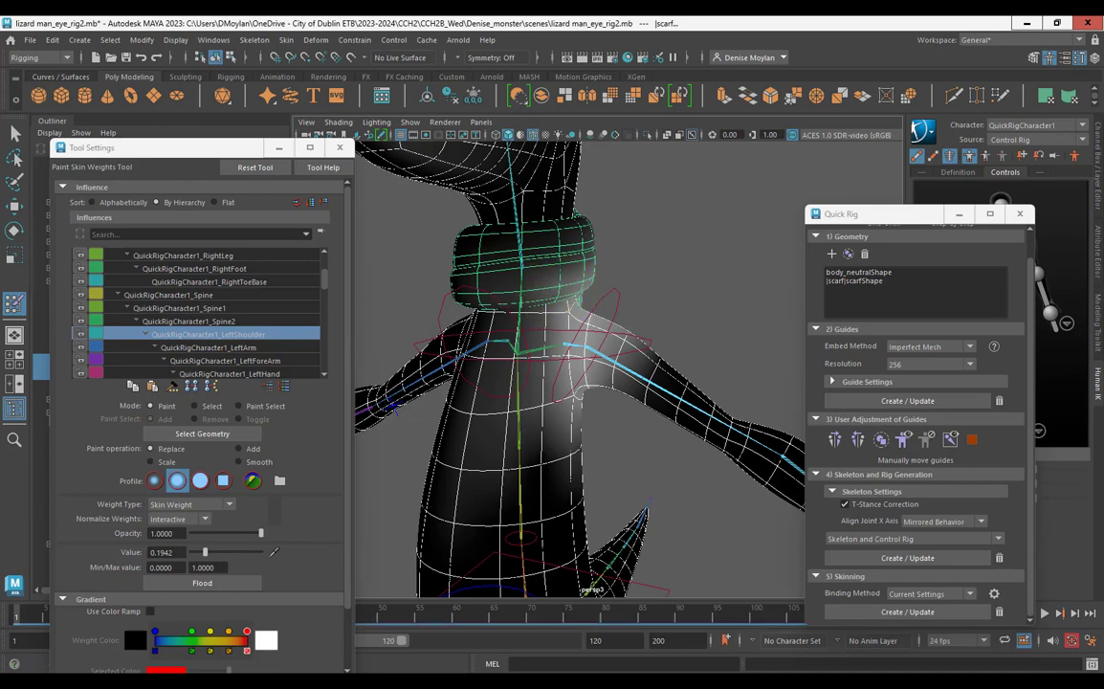
{"action": "left_click_drag", "start_coordinate": [207, 553], "coordinate": [287, 559]}
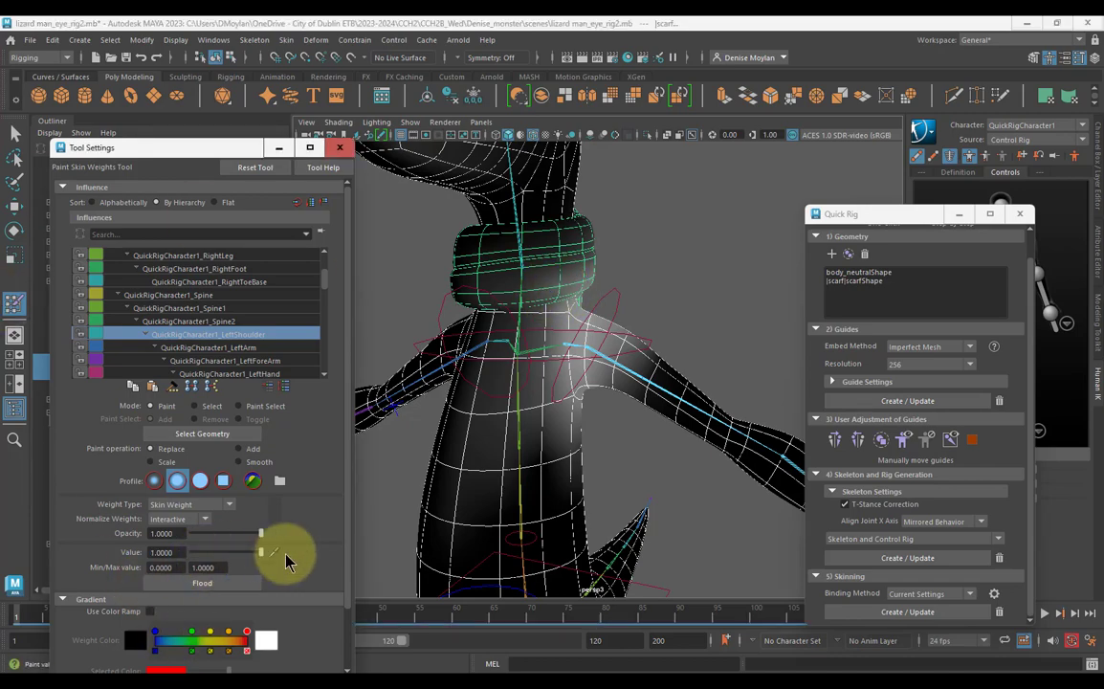
At frame 14, paint a QuickRigCharacter1_LeftShoulder weight of 1 across the front of the scarf.
{"action": "left_click_drag", "start_coordinate": [159, 148], "coordinate": [789, 153]}
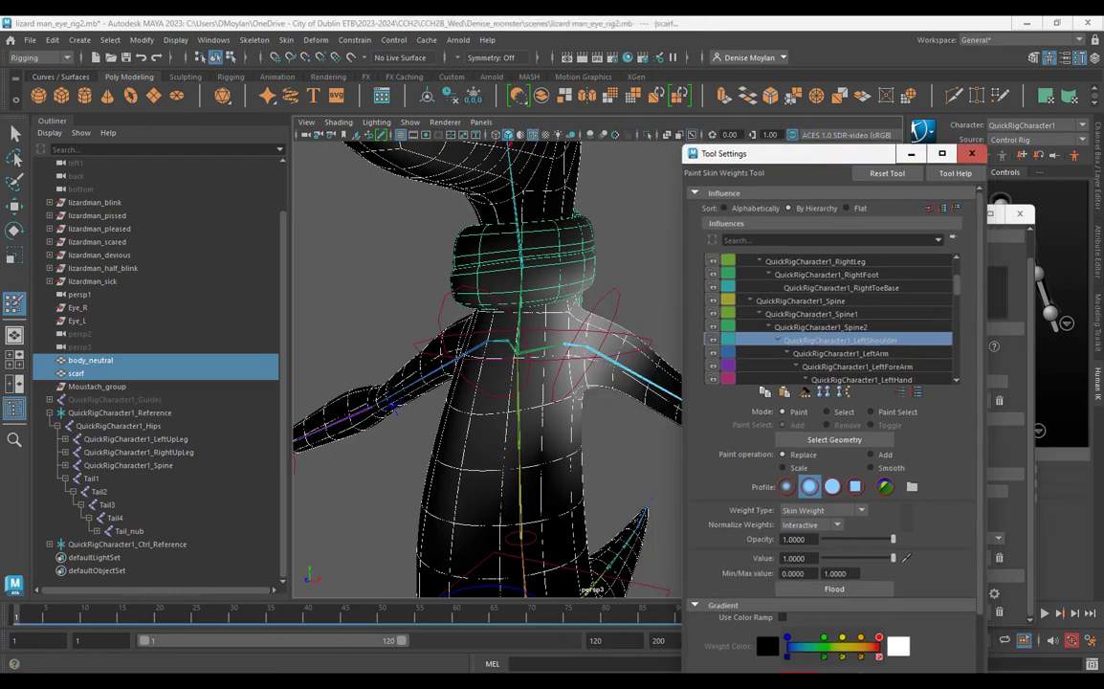
{"action": "left_click", "coordinate": [113, 613]}
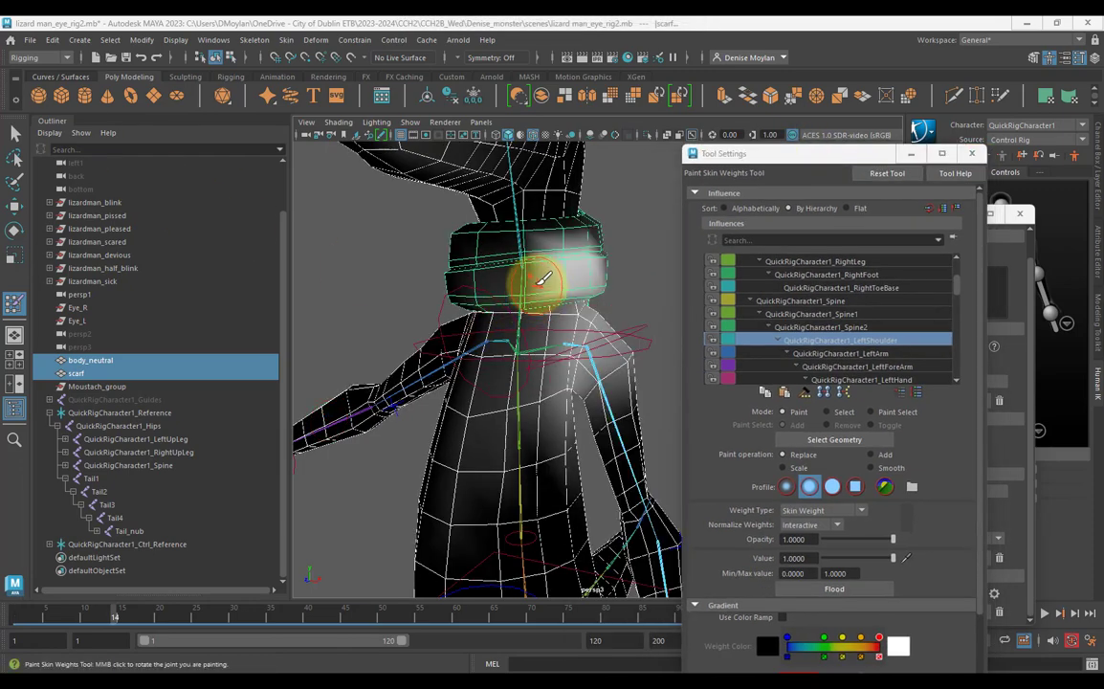
{"action": "mouse_move", "coordinate": [538, 284]}
{"action": "left_mouse_down"}
{"action": "mouse_move", "coordinate": [558, 286]}
{"action": "mouse_move", "coordinate": [536, 278]}
{"action": "mouse_move", "coordinate": [554, 277]}
{"action": "left_mouse_up"}
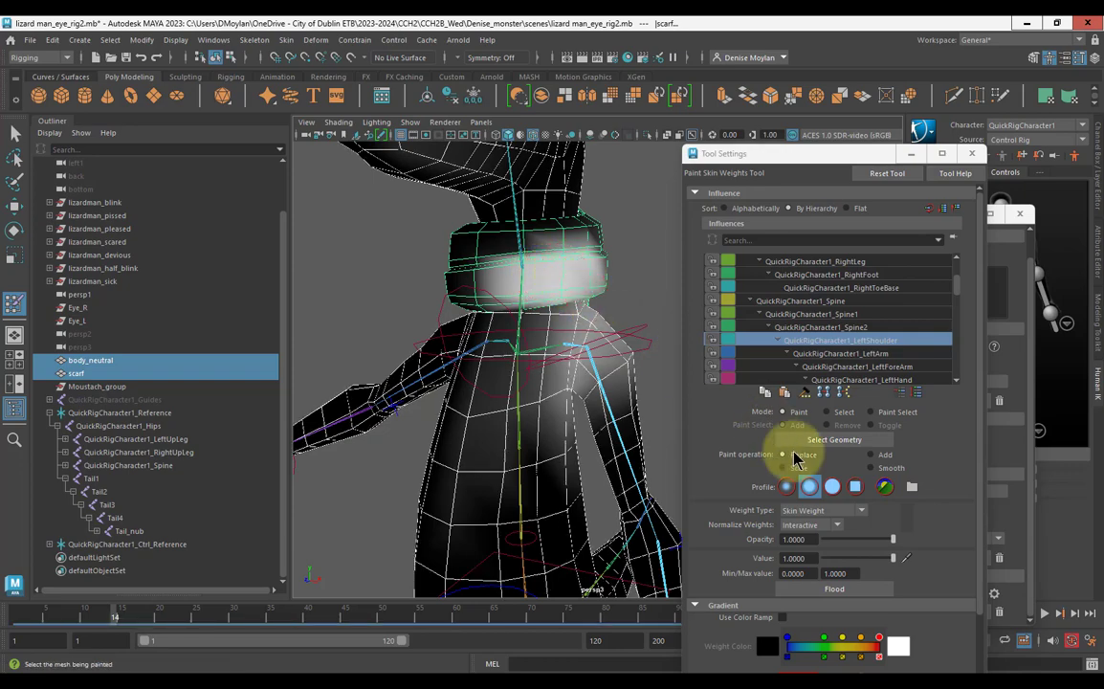
Set the paint value to 0 and erase the LeftShoulder weights from the front and lower edge of the scarf.
{"action": "left_click_drag", "start_coordinate": [892, 559], "coordinate": [793, 550]}
{"action": "mouse_move", "coordinate": [547, 265]}
{"action": "left_mouse_down"}
{"action": "mouse_move", "coordinate": [591, 246]}
{"action": "mouse_move", "coordinate": [523, 264]}
{"action": "mouse_move", "coordinate": [526, 276]}
{"action": "mouse_move", "coordinate": [590, 254]}
{"action": "left_mouse_up"}
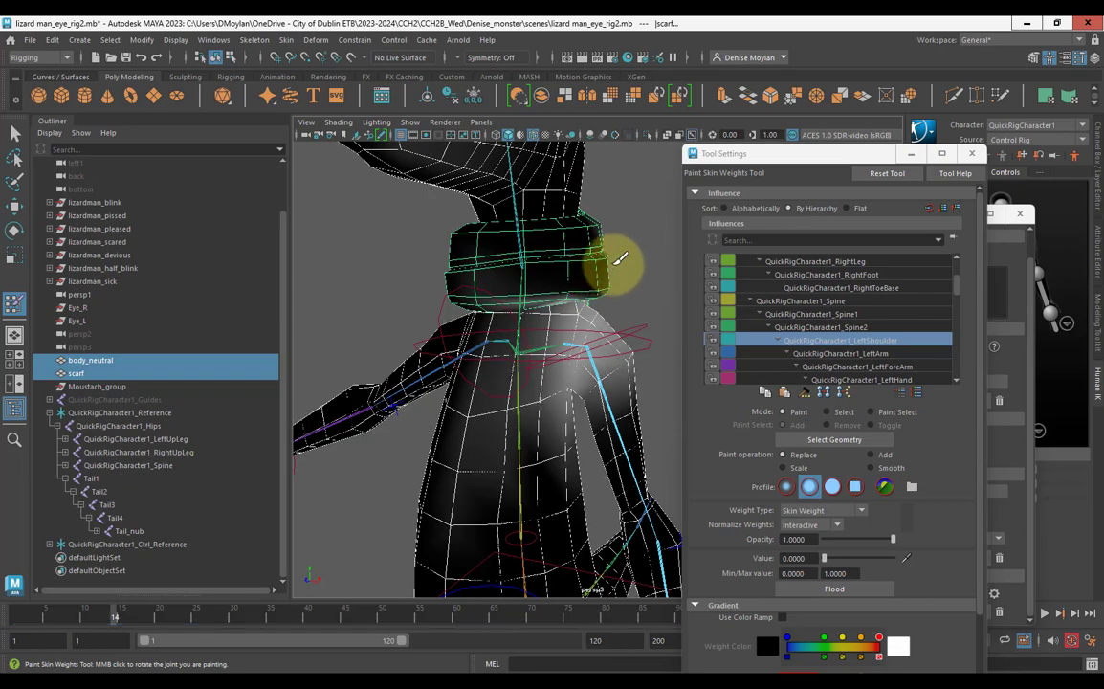
{"action": "scroll", "coordinate": [562, 303], "scroll_direction": "up", "scroll_amount": 4}
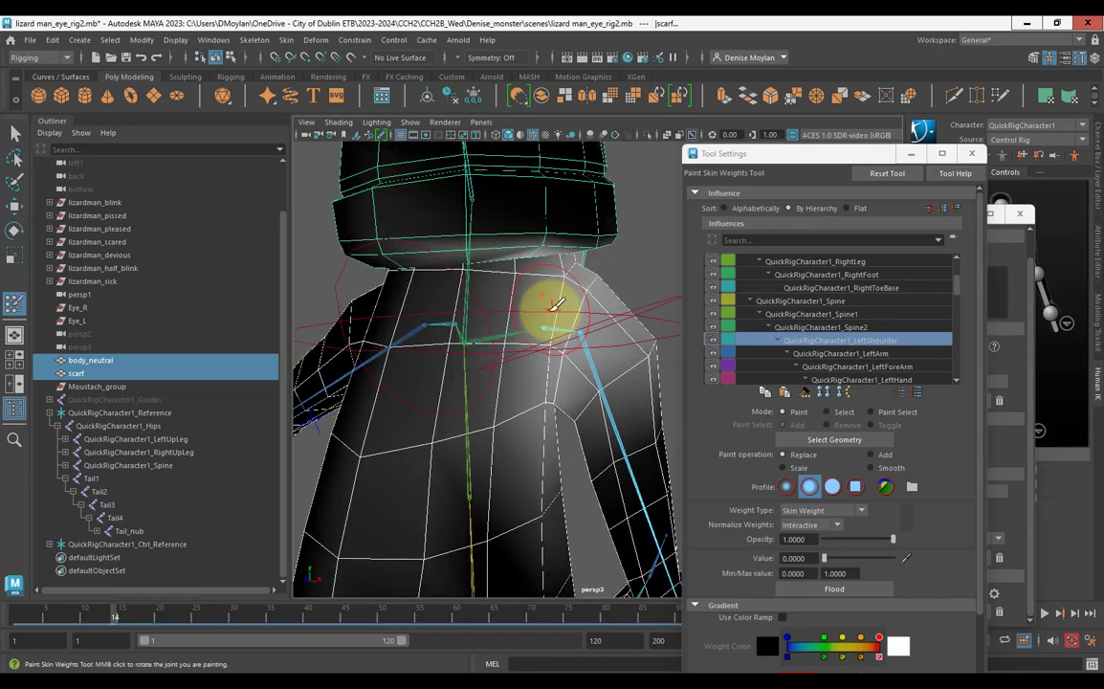
{"action": "left_click_drag", "start_coordinate": [185, 615], "coordinate": [151, 615]}
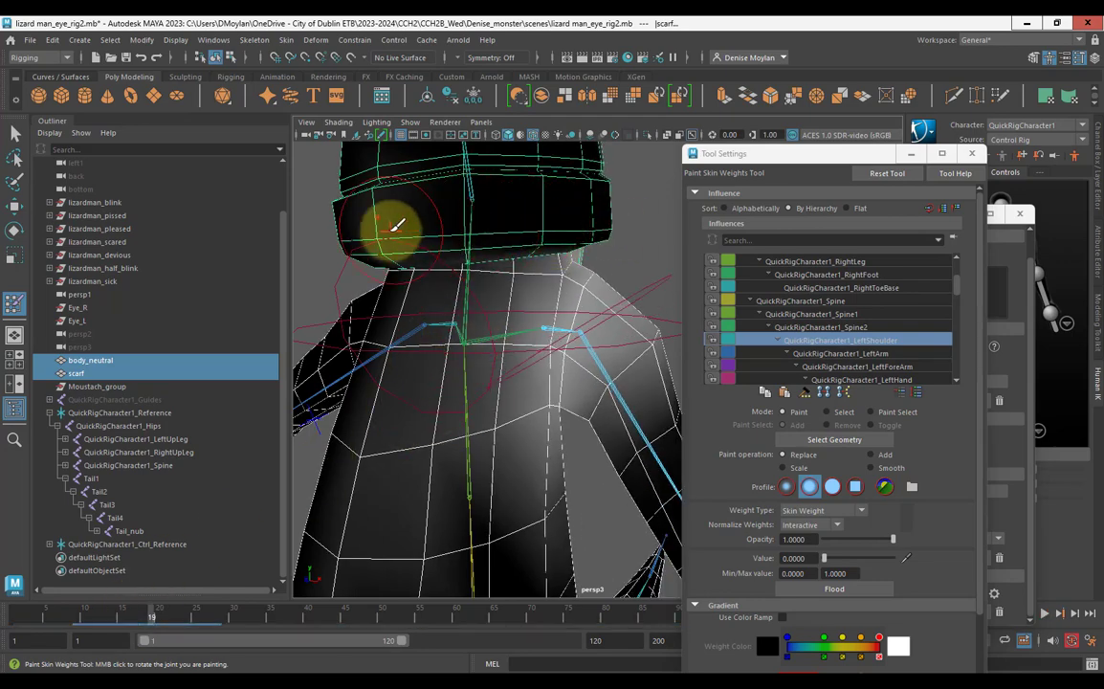
Scrub the arm motion and examine the LeftShoulder weights on the scarf and shoulder from the side and back.
{"action": "left_click_drag", "start_coordinate": [528, 251], "coordinate": [449, 267], "text": "alt"}
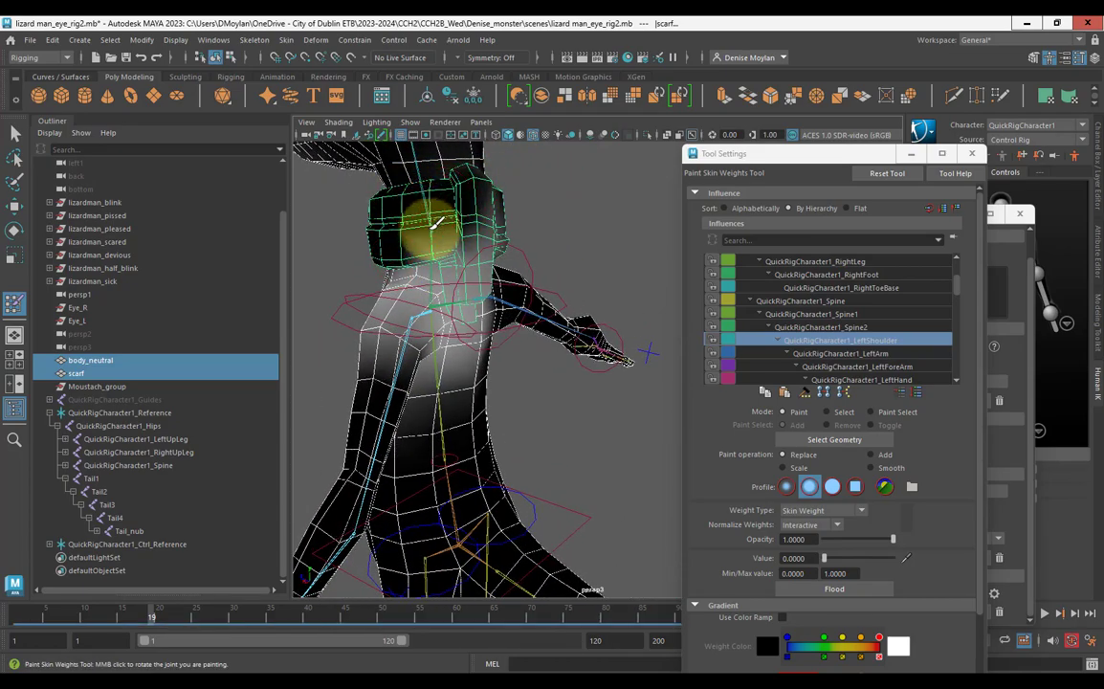
{"action": "left_click_drag", "start_coordinate": [442, 267], "coordinate": [518, 315], "text": "alt"}
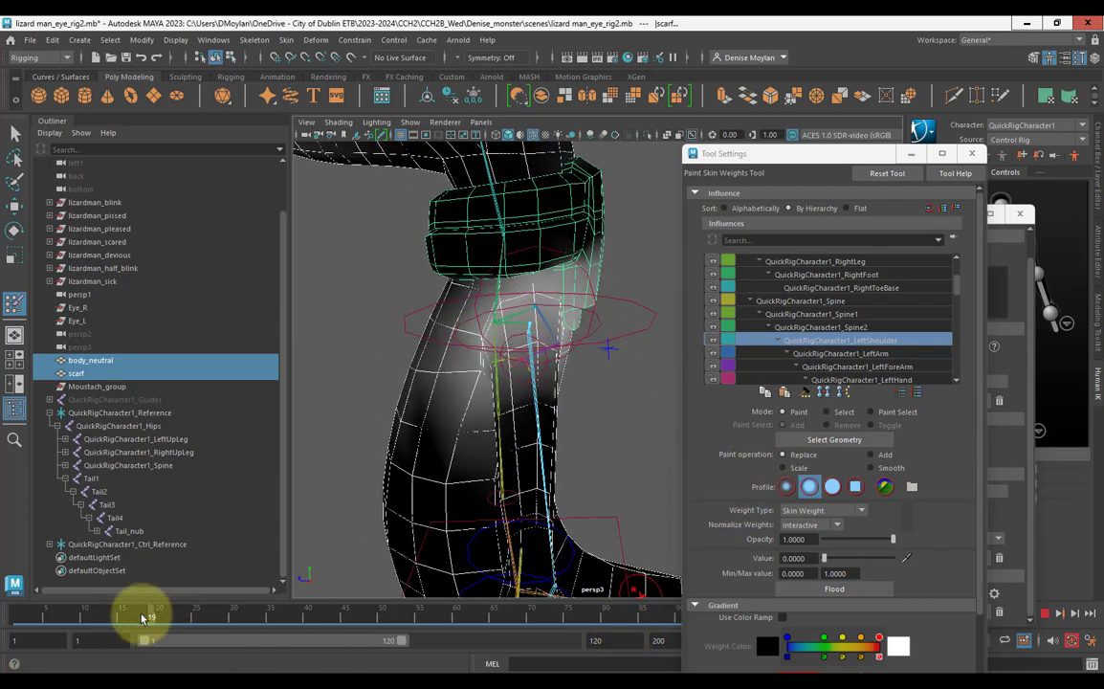
{"action": "left_click_drag", "start_coordinate": [142, 617], "coordinate": [162, 617]}
{"action": "mouse_move", "coordinate": [83, 608]}
{"action": "left_mouse_down"}
{"action": "mouse_move", "coordinate": [137, 610]}
{"action": "mouse_move", "coordinate": [129, 606]}
{"action": "left_mouse_up"}
{"action": "left_click_drag", "start_coordinate": [556, 187], "coordinate": [432, 285], "text": "alt"}
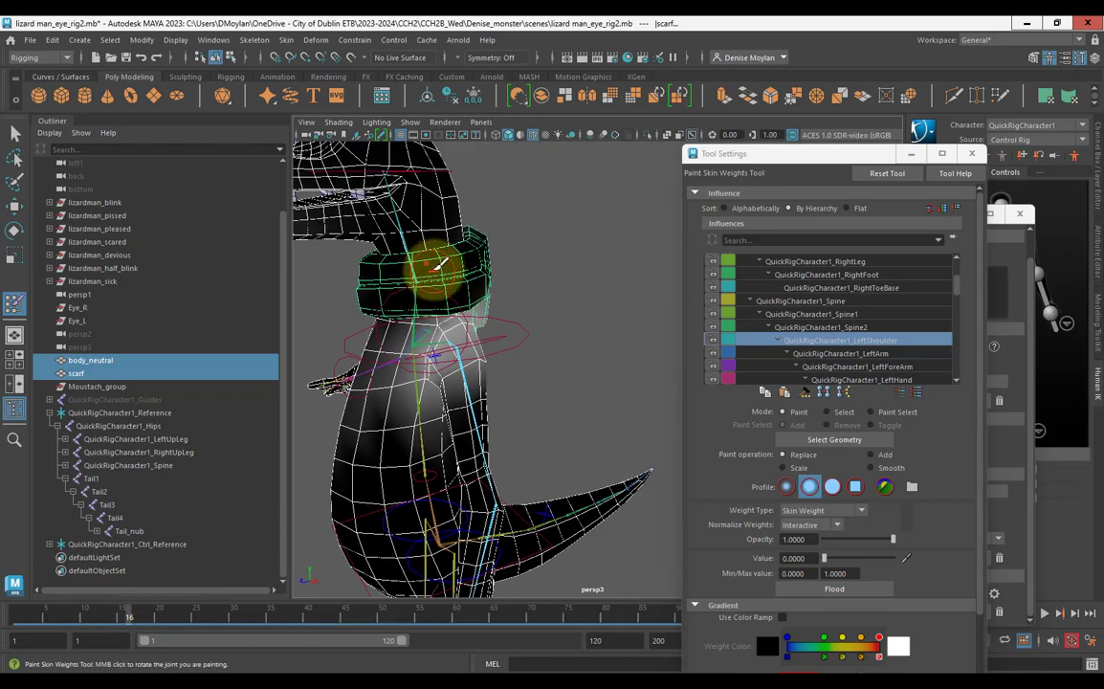
{"action": "left_click_drag", "start_coordinate": [461, 228], "coordinate": [393, 271], "text": "alt"}
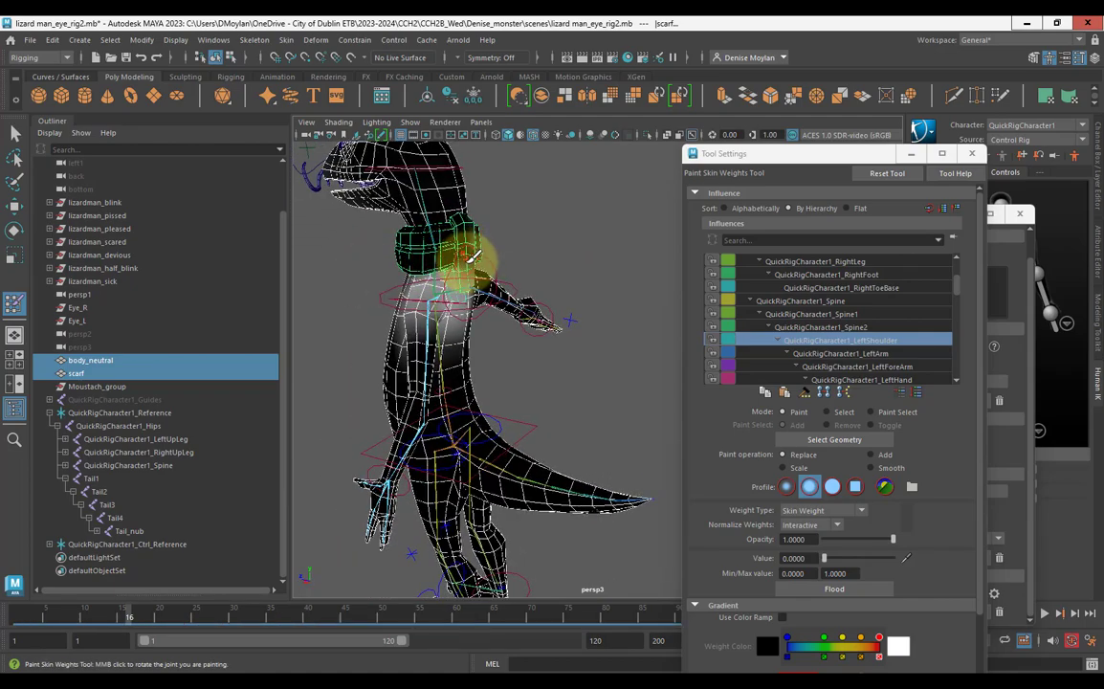
{"action": "scroll", "coordinate": [469, 260], "scroll_direction": "up", "scroll_amount": 3}
{"action": "middle_click_drag", "start_coordinate": [468, 265], "coordinate": [566, 290], "text": "alt"}
{"action": "left_click_drag", "start_coordinate": [567, 290], "coordinate": [460, 253], "text": "alt"}
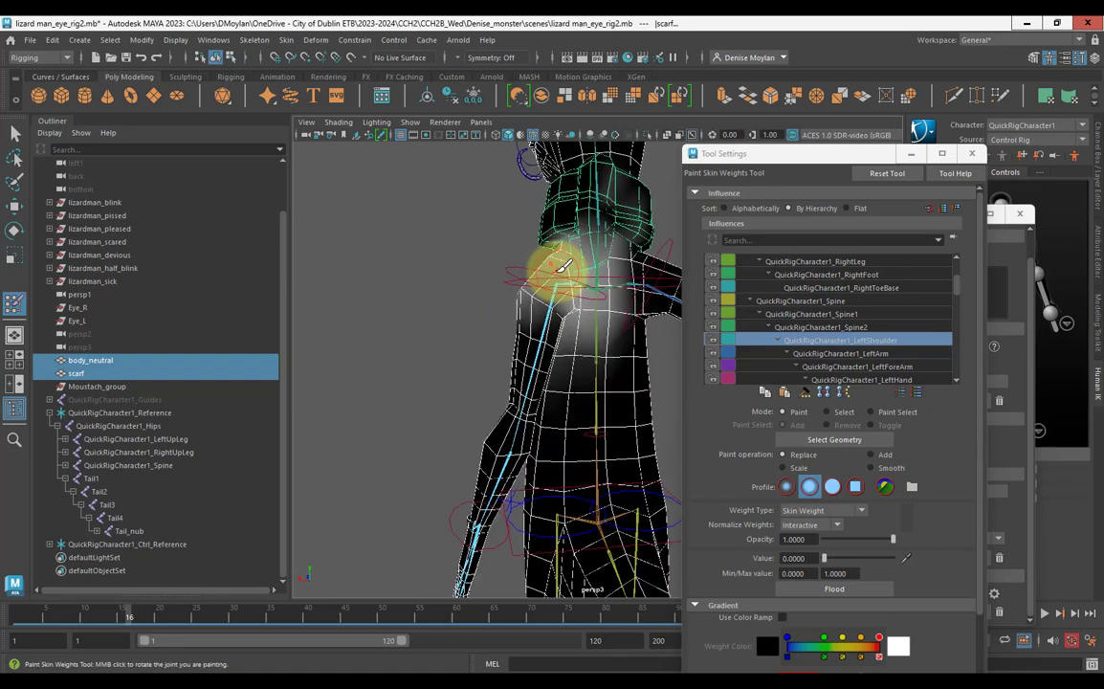
{"action": "left_click_drag", "start_coordinate": [564, 266], "coordinate": [496, 246], "text": "alt"}
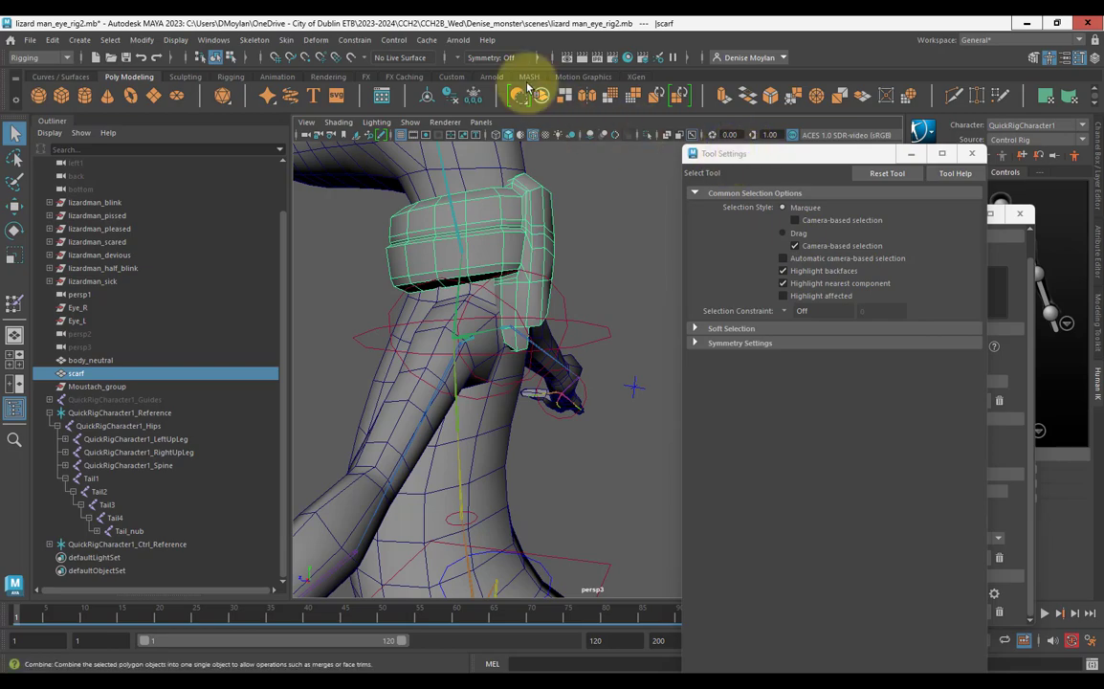
Open the Paint Skin Weights tool settings for the scarf alone and scrub to frame 15.
{"action": "left_click", "coordinate": [285, 41]}
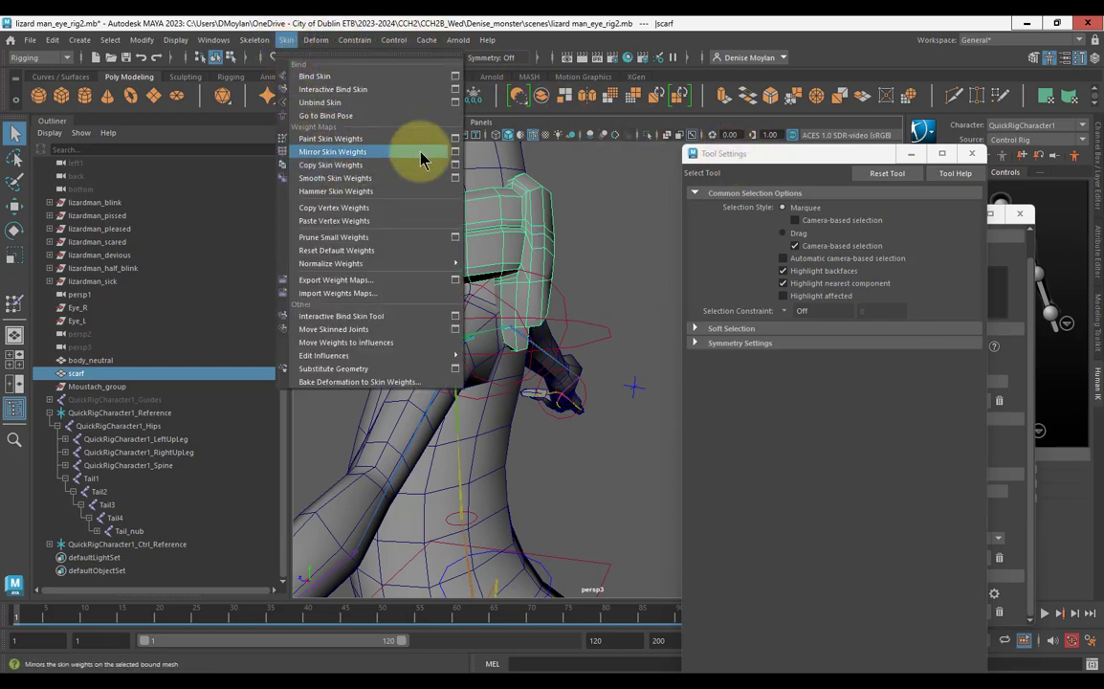
{"action": "left_click", "coordinate": [456, 139]}
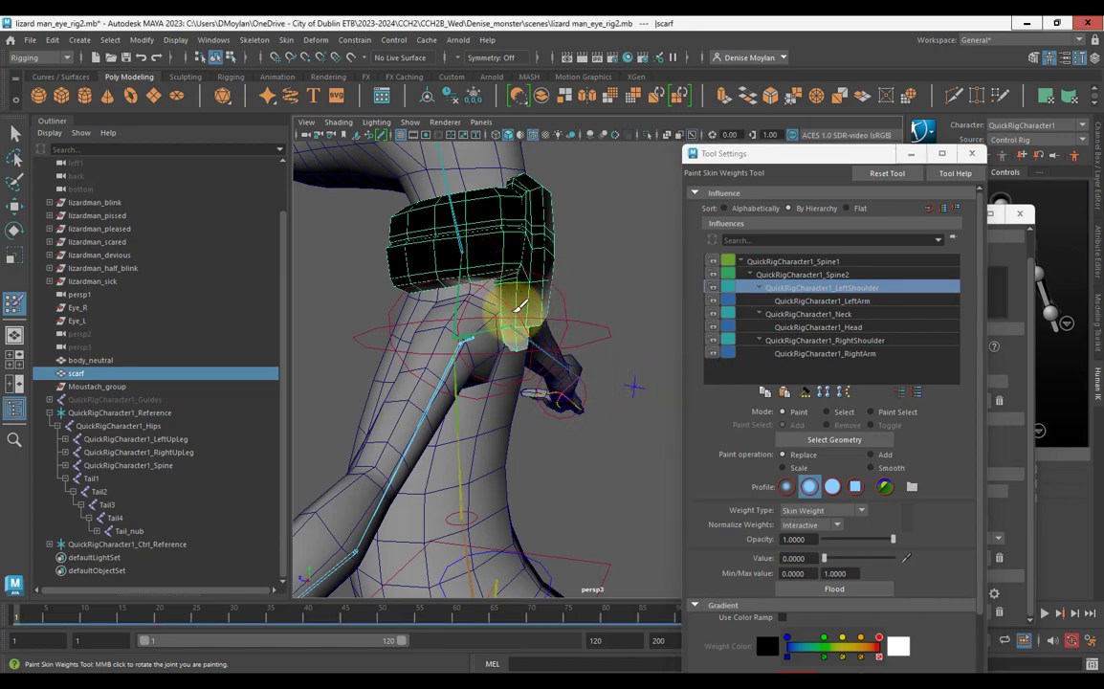
{"action": "left_click_drag", "start_coordinate": [561, 303], "coordinate": [542, 316], "text": "alt"}
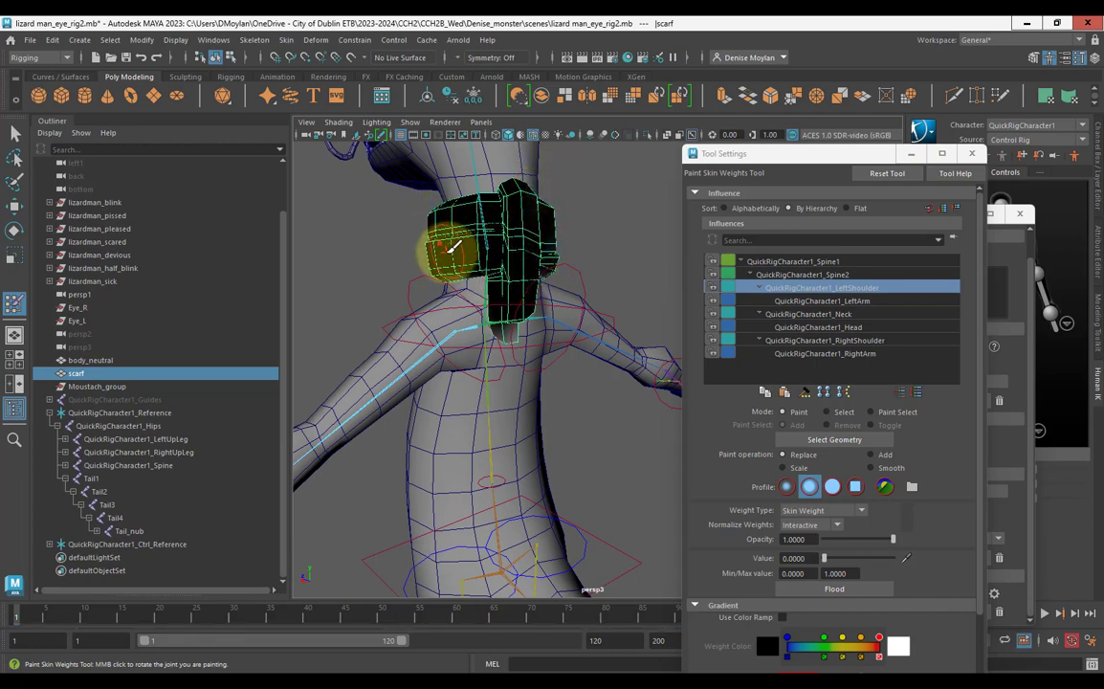
{"action": "left_click_drag", "start_coordinate": [31, 622], "coordinate": [121, 633]}
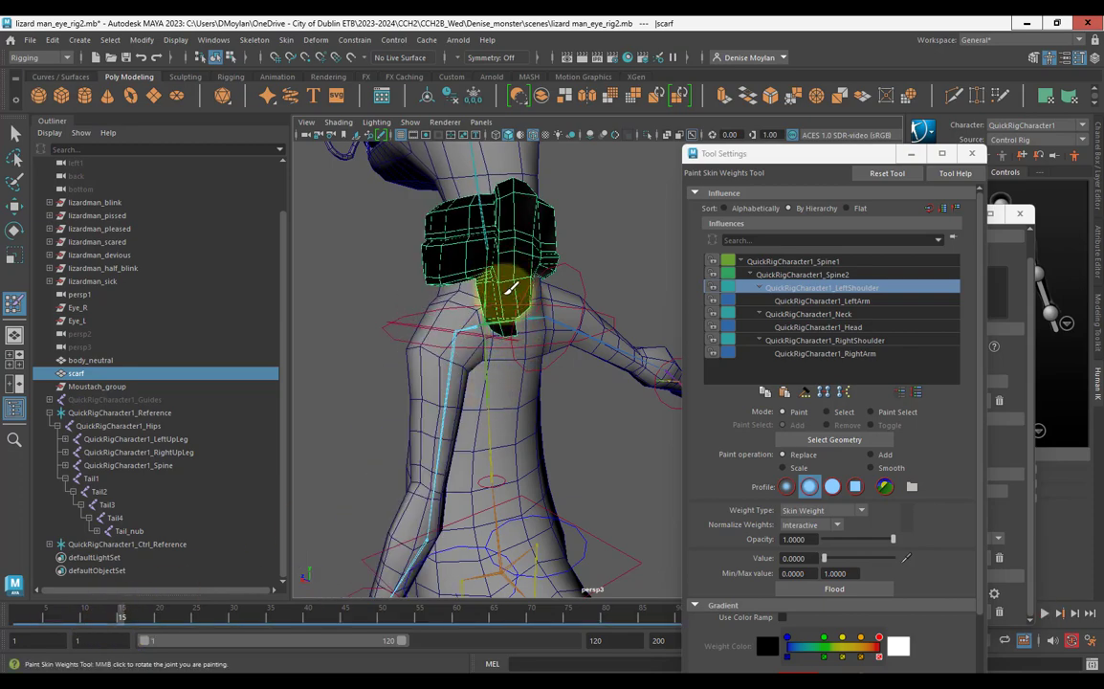
Erase the LeftShoulder weights from the scarf's hanging end and flood the whole scarf with value 0 for that influence.
{"action": "mouse_move", "coordinate": [444, 252]}
{"action": "left_mouse_down", "text": "alt"}
{"action": "mouse_move", "coordinate": [532, 288]}
{"action": "mouse_move", "coordinate": [539, 250]}
{"action": "mouse_move", "coordinate": [421, 262]}
{"action": "mouse_move", "coordinate": [550, 225]}
{"action": "left_mouse_up", "text": "alt"}
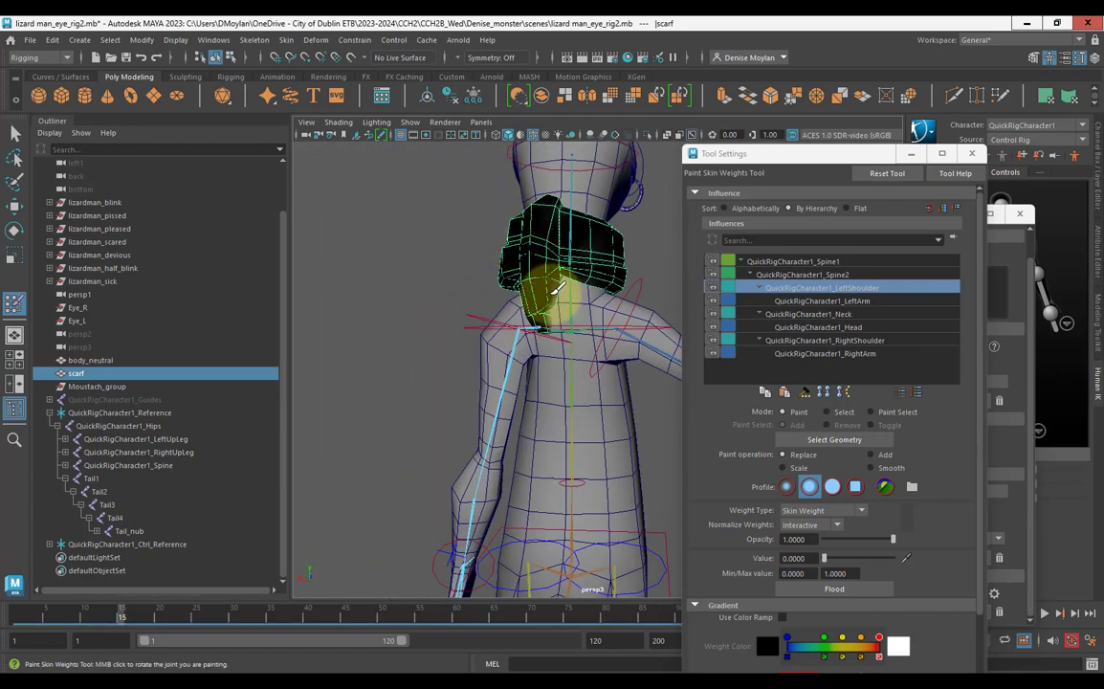
{"action": "left_click_drag", "start_coordinate": [547, 315], "coordinate": [458, 300], "text": "alt"}
{"action": "left_click_drag", "start_coordinate": [581, 288], "coordinate": [517, 288], "text": "alt"}
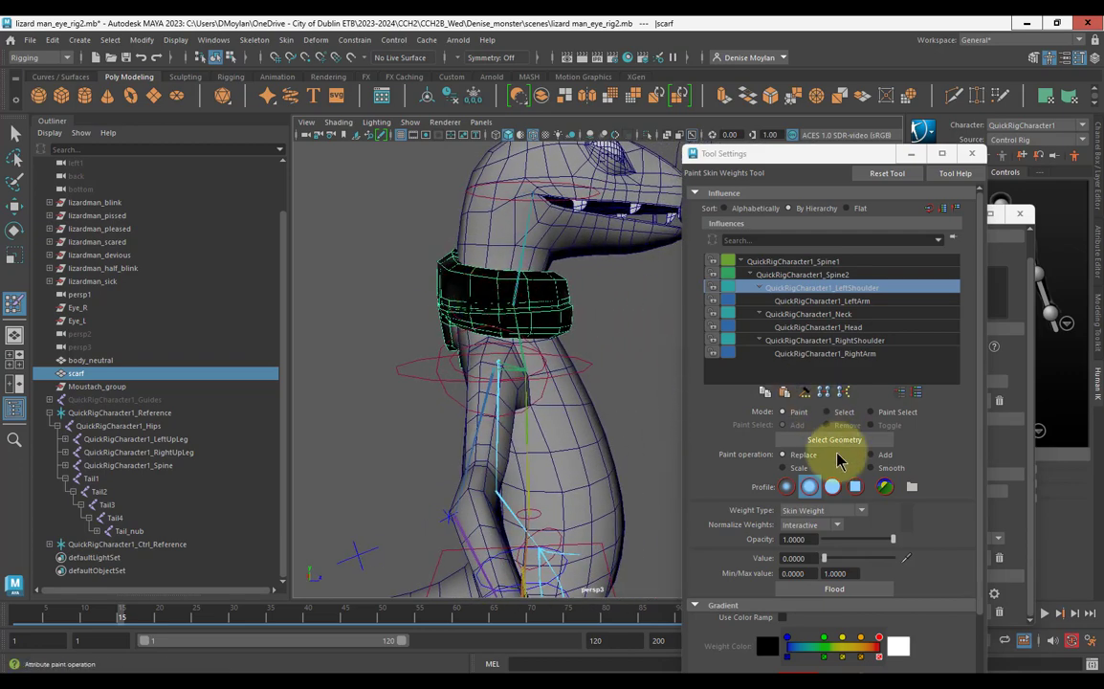
{"action": "left_click", "coordinate": [821, 590]}
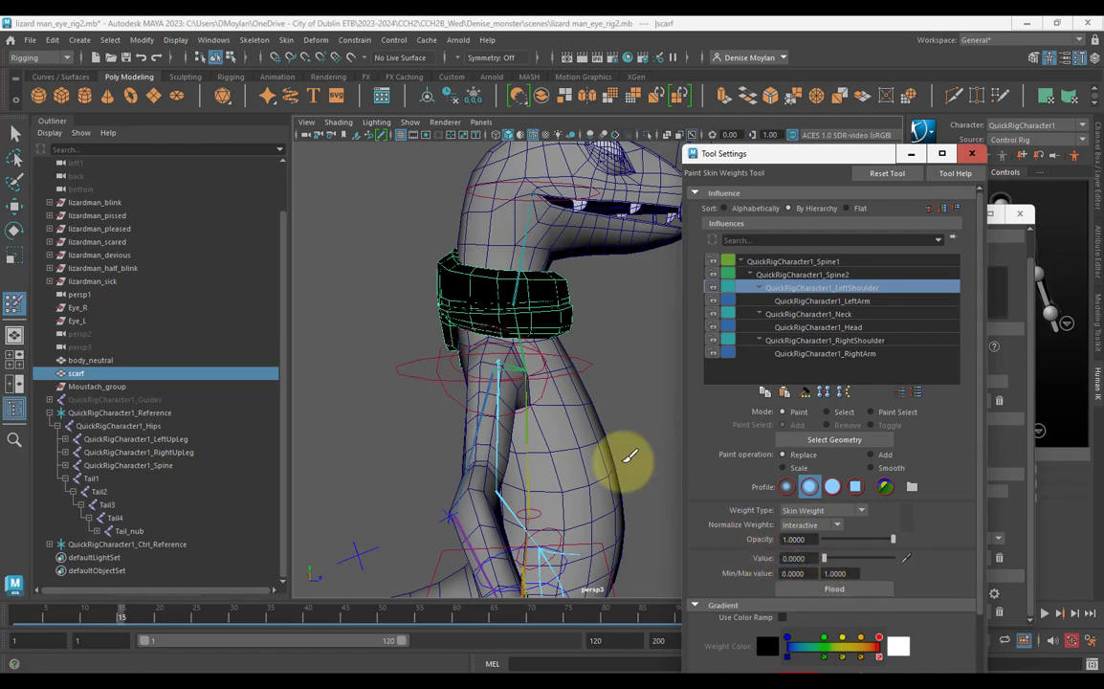
Select the QuickRigCharacter1_LeftArm influence and flood the scarf's weights for it with value 0.
{"action": "left_click_drag", "start_coordinate": [494, 393], "coordinate": [617, 394], "text": "alt"}
{"action": "middle_click_drag", "start_coordinate": [407, 377], "coordinate": [430, 382], "text": "alt"}
{"action": "left_click_drag", "start_coordinate": [430, 381], "coordinate": [599, 370], "text": "alt"}
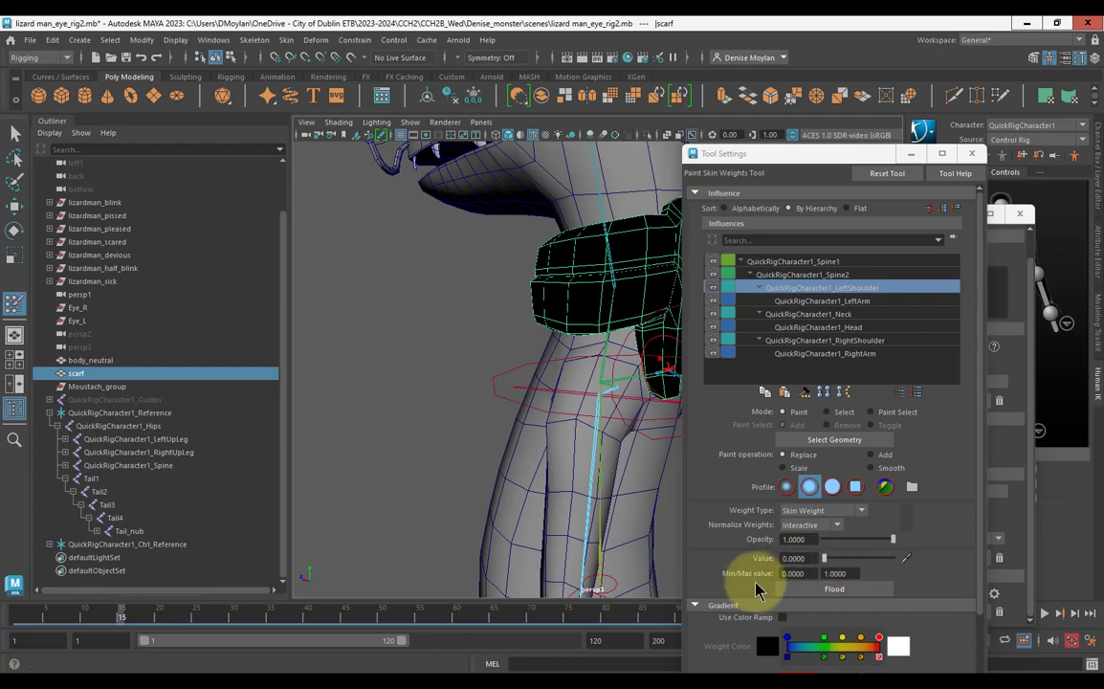
{"action": "left_click", "coordinate": [830, 301]}
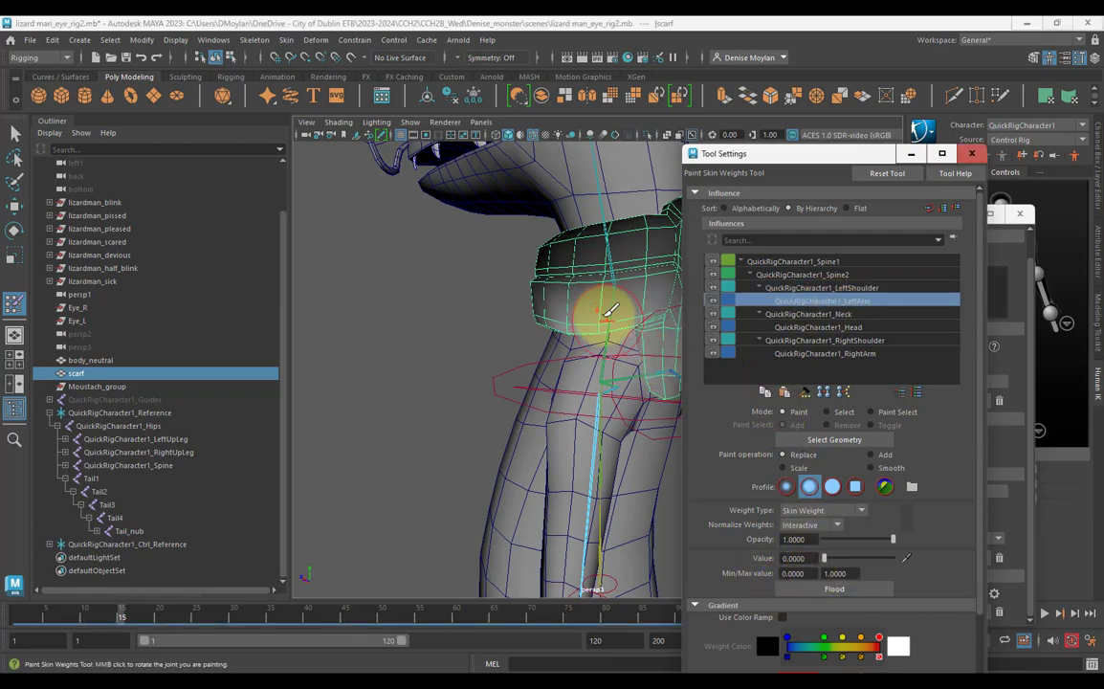
{"action": "left_click_drag", "start_coordinate": [603, 315], "coordinate": [578, 330], "text": "alt"}
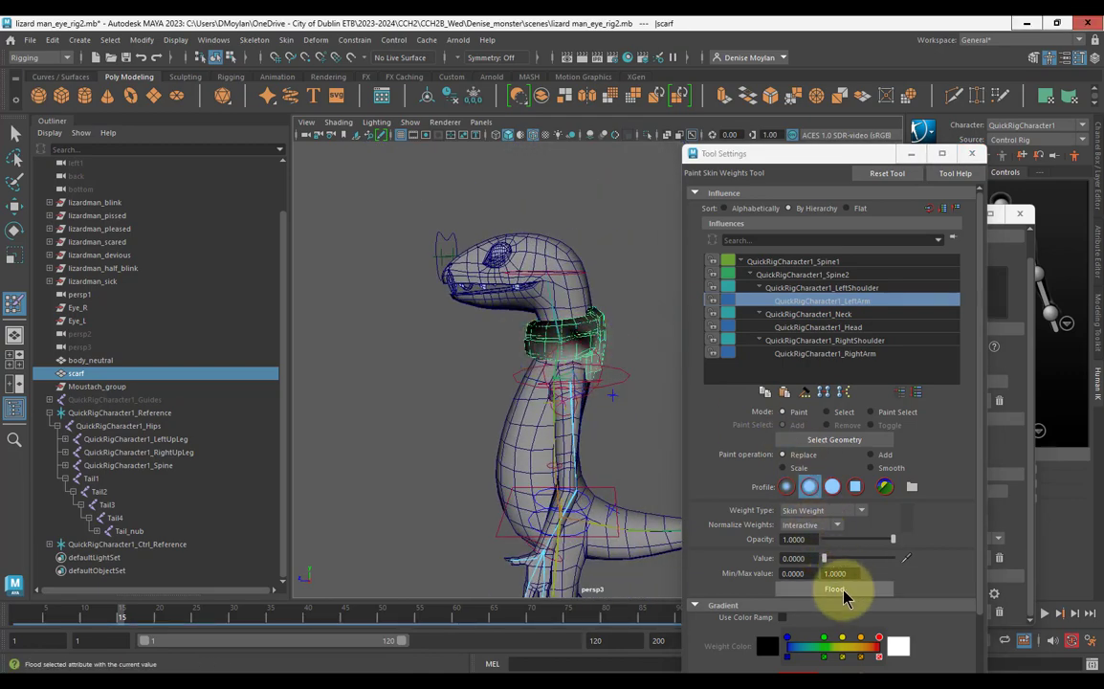
{"action": "left_click", "coordinate": [840, 590]}
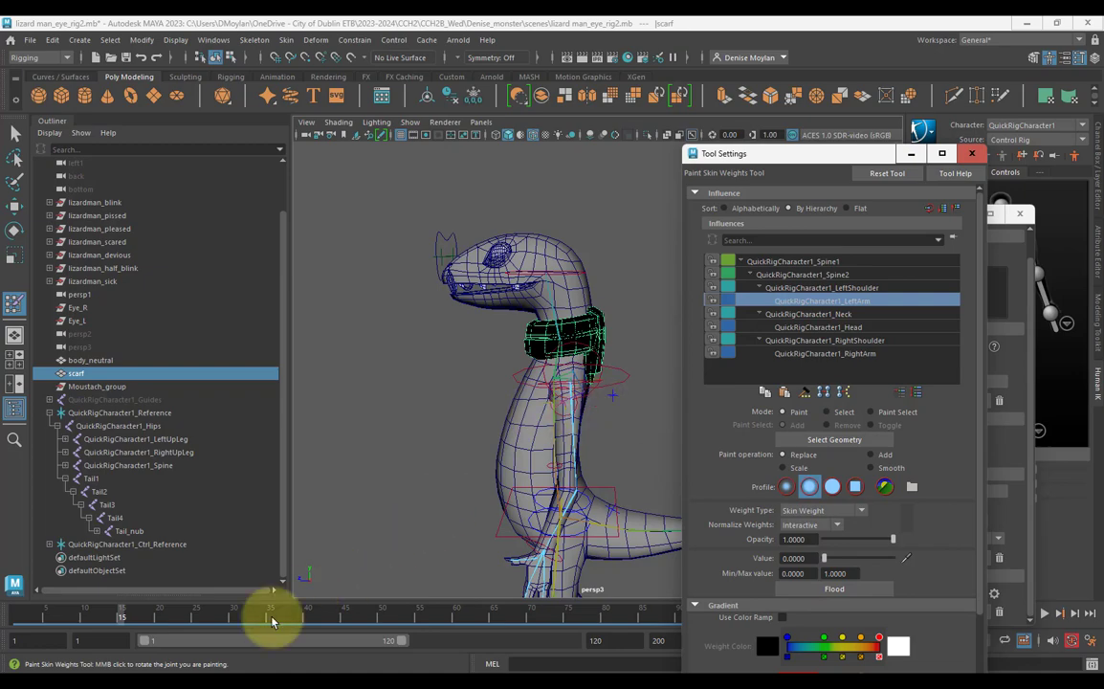
Scrub the timeline to check how the scarf behaves during the arm motion, and return to frame 1.
{"action": "left_click_drag", "start_coordinate": [123, 617], "coordinate": [140, 638]}
{"action": "scroll", "coordinate": [523, 436], "scroll_direction": "up", "scroll_amount": 5}
{"action": "left_click_drag", "start_coordinate": [469, 437], "coordinate": [537, 419], "text": "alt"}
{"action": "middle_click_drag", "start_coordinate": [536, 419], "coordinate": [479, 327], "text": "alt"}
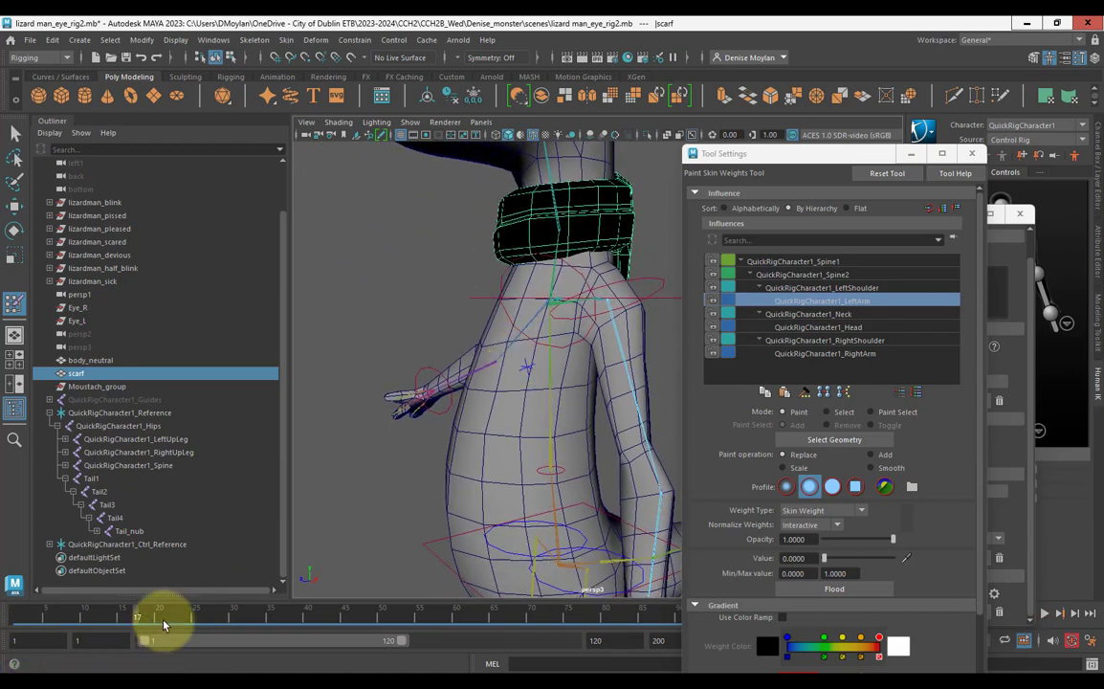
{"action": "left_click_drag", "start_coordinate": [163, 624], "coordinate": [15, 632]}
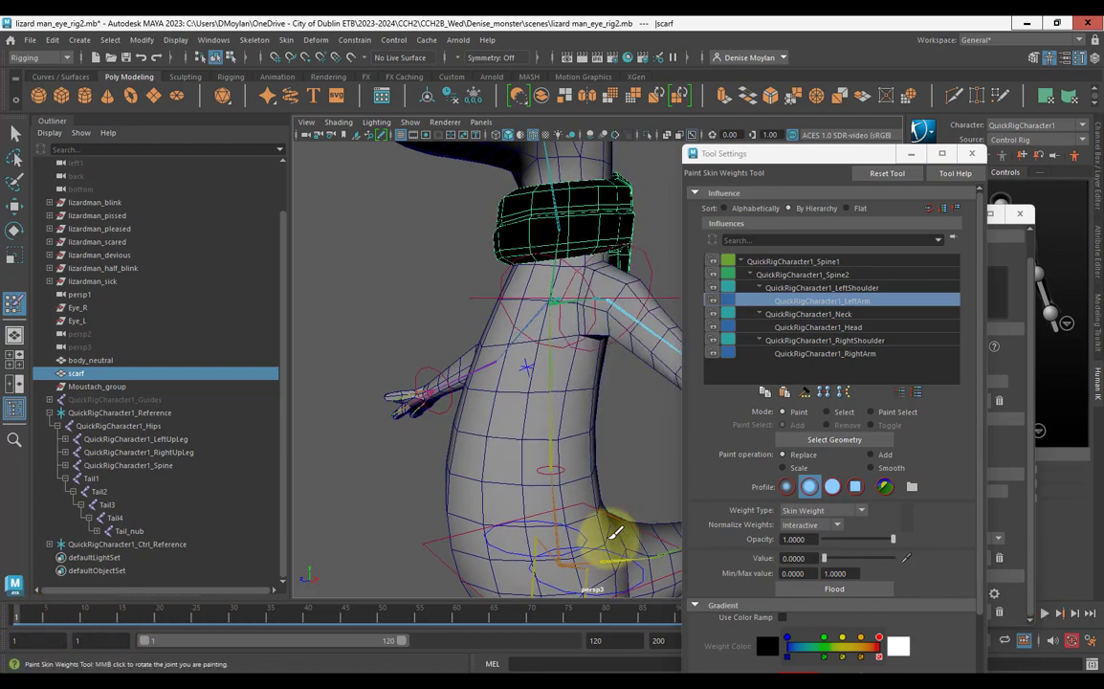
Select the QuickRigCharacter1_Neck influence and examine its weights on the scarf.
{"action": "left_click", "coordinate": [826, 318]}
{"action": "scroll", "coordinate": [573, 308], "scroll_direction": "down", "scroll_amount": 5}
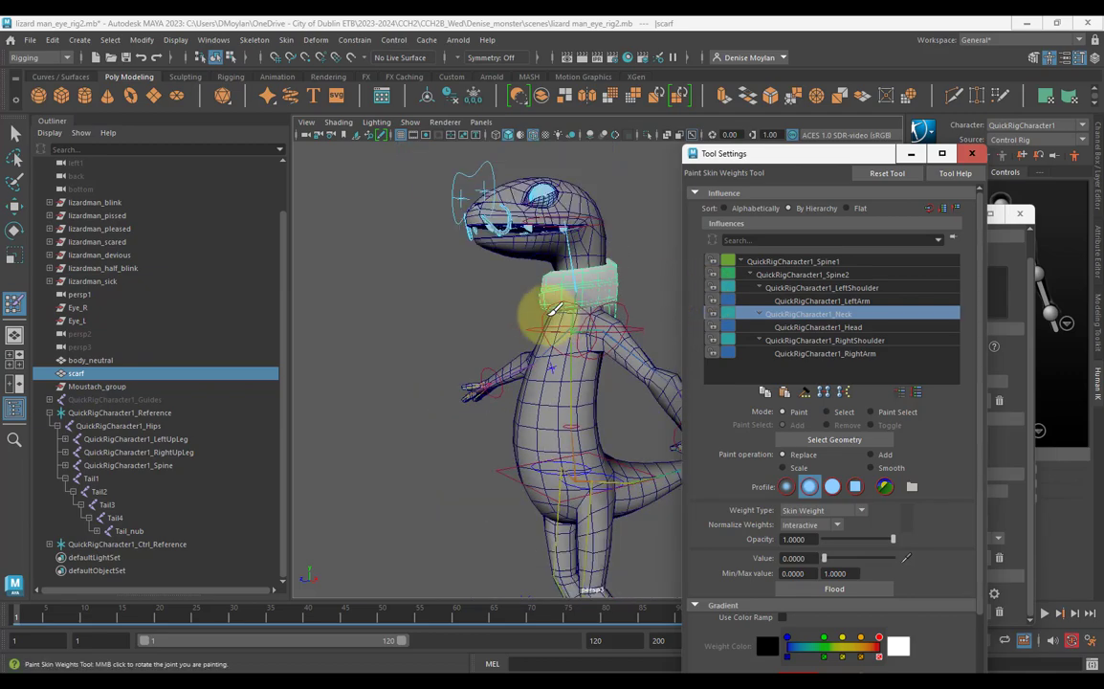
{"action": "mouse_move", "coordinate": [552, 308]}
{"action": "left_mouse_down", "text": "alt"}
{"action": "mouse_move", "coordinate": [574, 338]}
{"action": "mouse_move", "coordinate": [550, 328]}
{"action": "left_mouse_up", "text": "alt"}
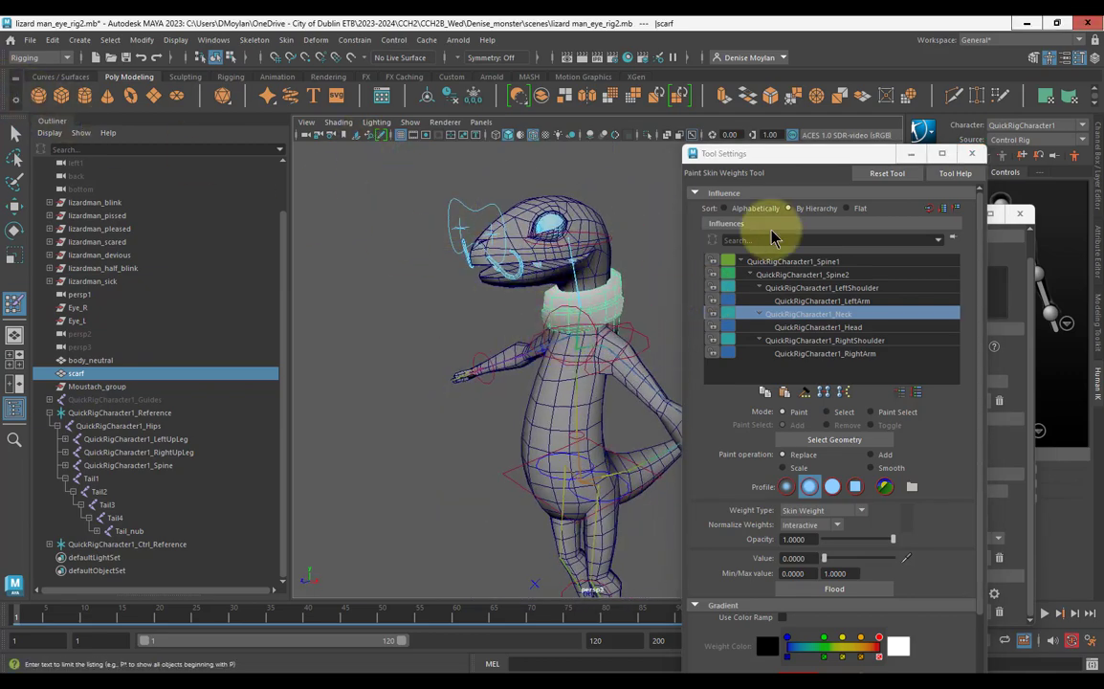
Close the tool settings, select the body_neutral and scarf meshes, and reopen the Paint Skin Weights tool settings for both.
{"action": "left_click", "coordinate": [972, 153]}
{"action": "left_click", "coordinate": [15, 135]}
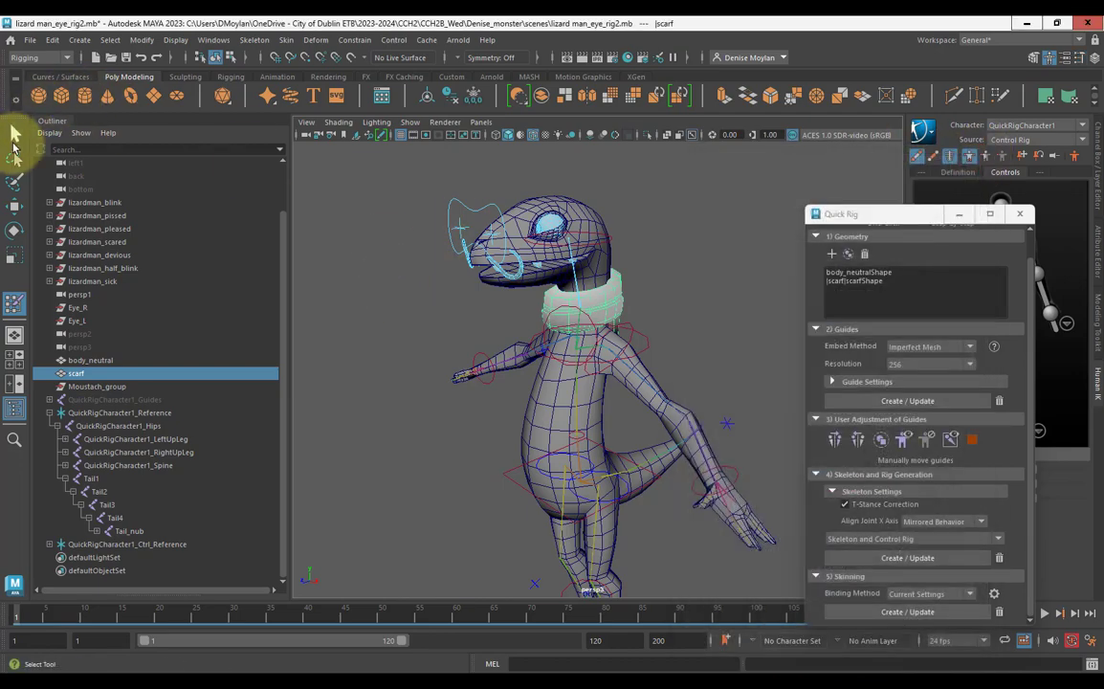
{"action": "left_click", "coordinate": [392, 262]}
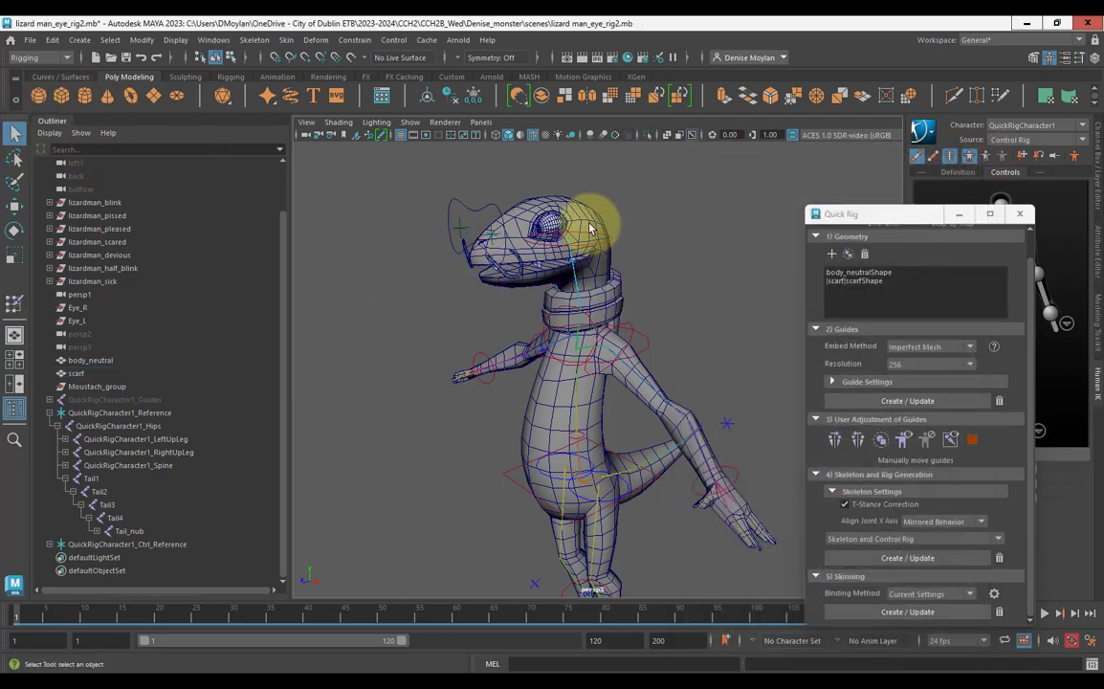
{"action": "left_click", "coordinate": [607, 318]}
{"action": "left_click", "coordinate": [616, 292], "text": "shift"}
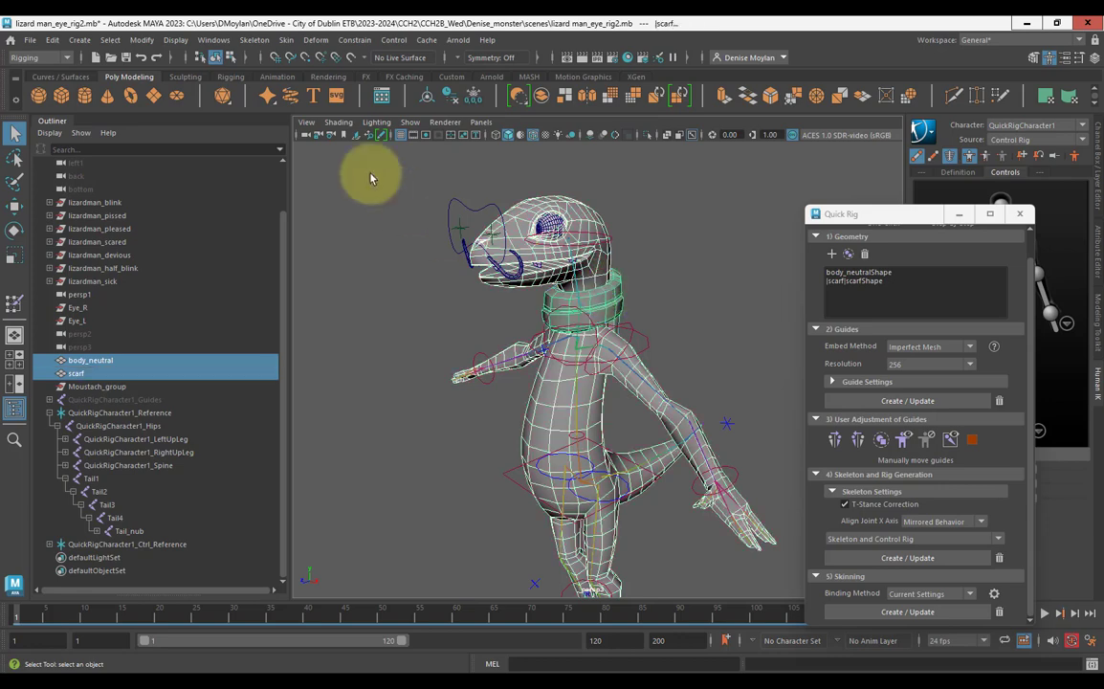
{"action": "left_click", "coordinate": [285, 42]}
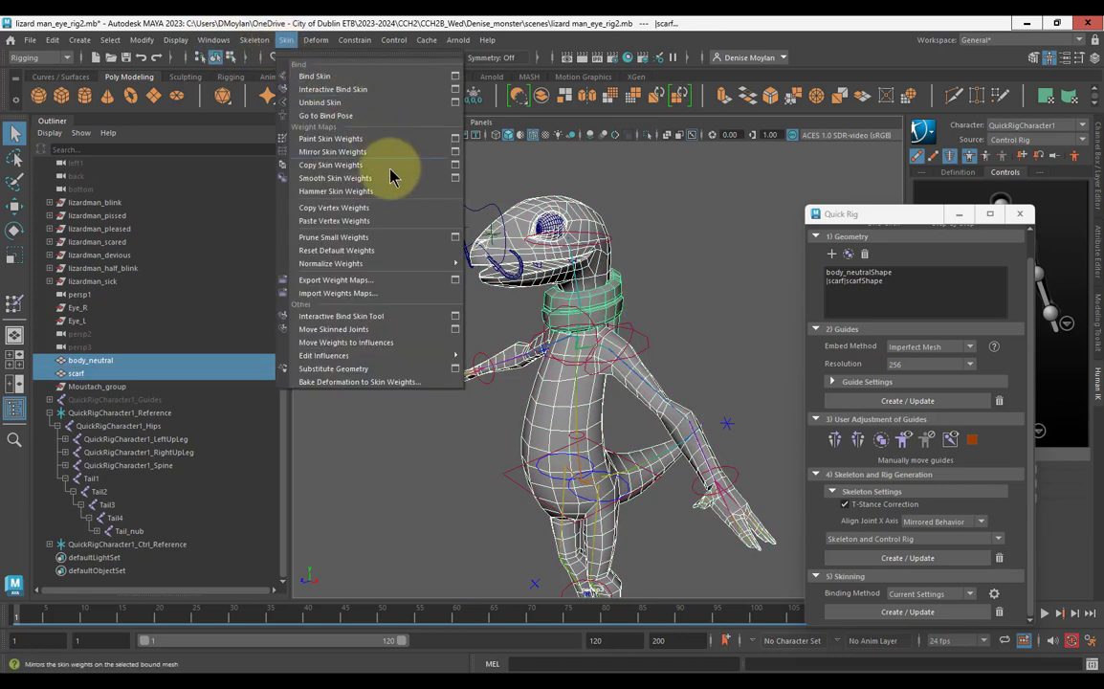
{"action": "left_click", "coordinate": [455, 140]}
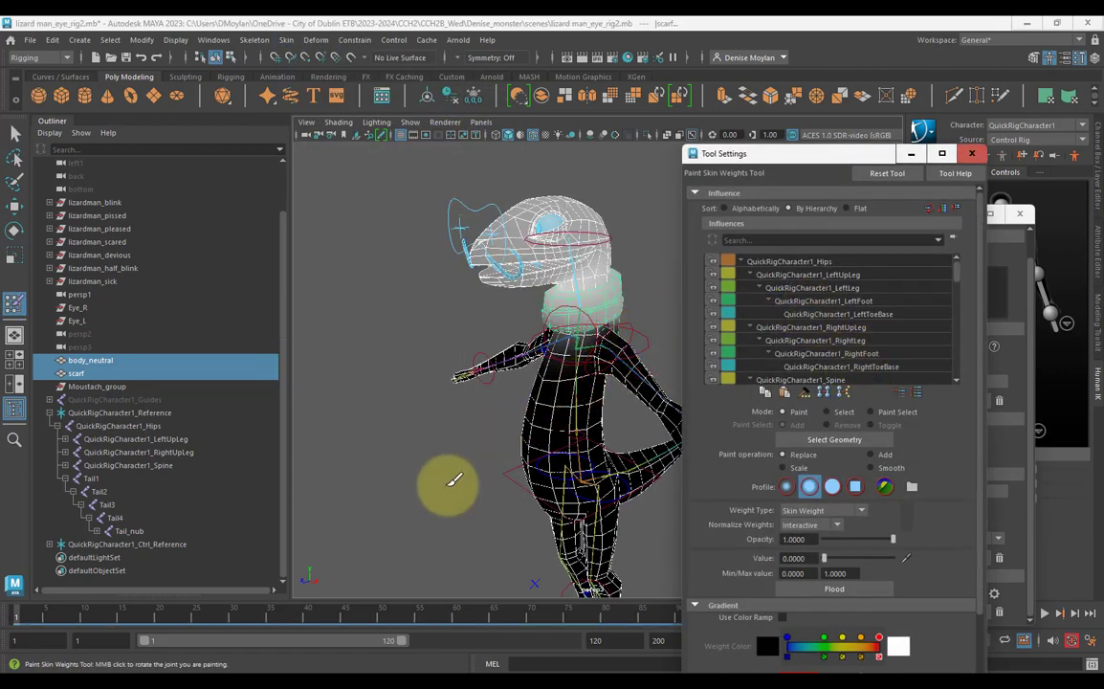
Go to frame 16, select the QuickRigCharacter1_RightShoulder influence and examine its weights on the body and scarf.
{"action": "left_click_drag", "start_coordinate": [153, 615], "coordinate": [130, 624]}
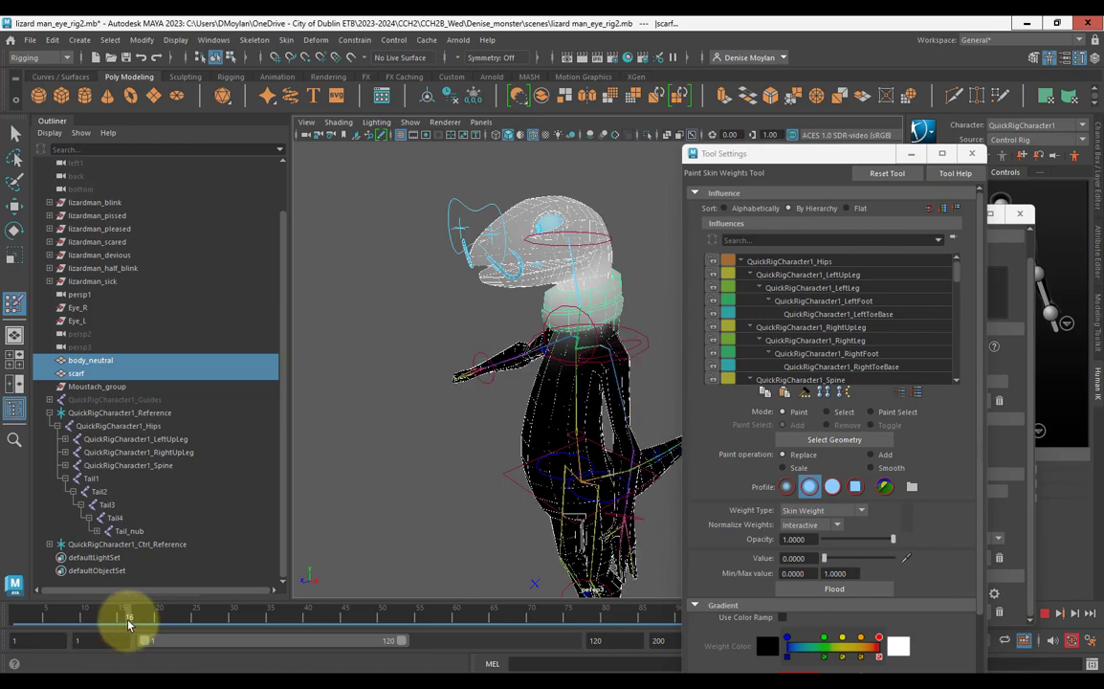
{"action": "scroll", "coordinate": [878, 350], "scroll_direction": "down", "scroll_amount": 1}
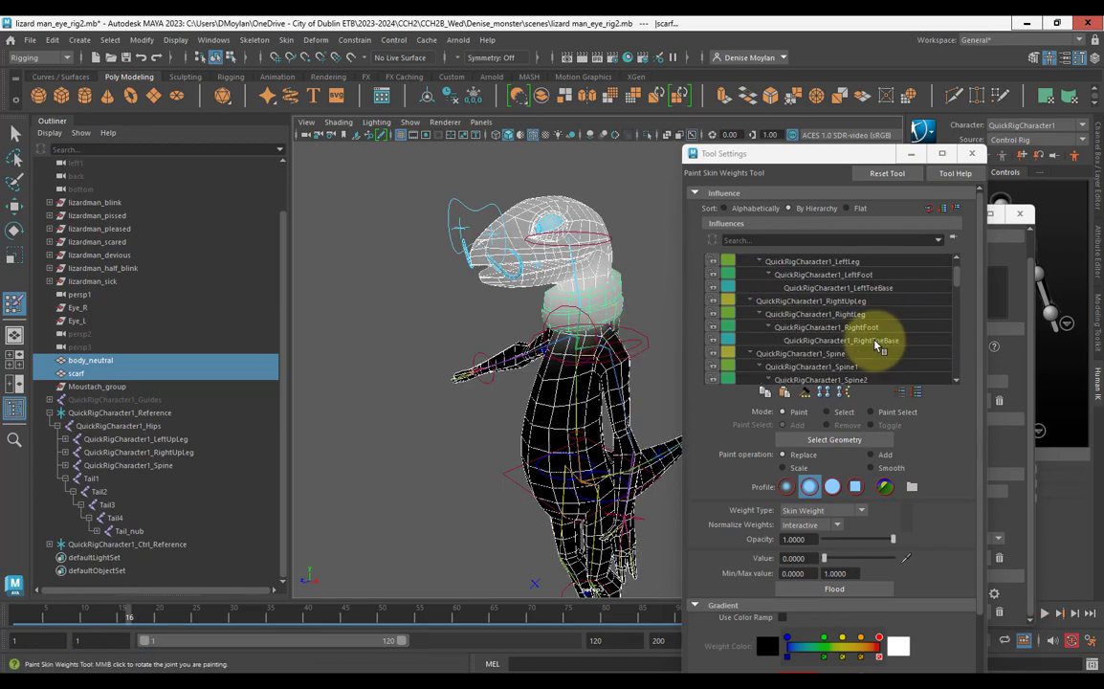
{"action": "scroll", "coordinate": [868, 348], "scroll_direction": "down", "scroll_amount": 3}
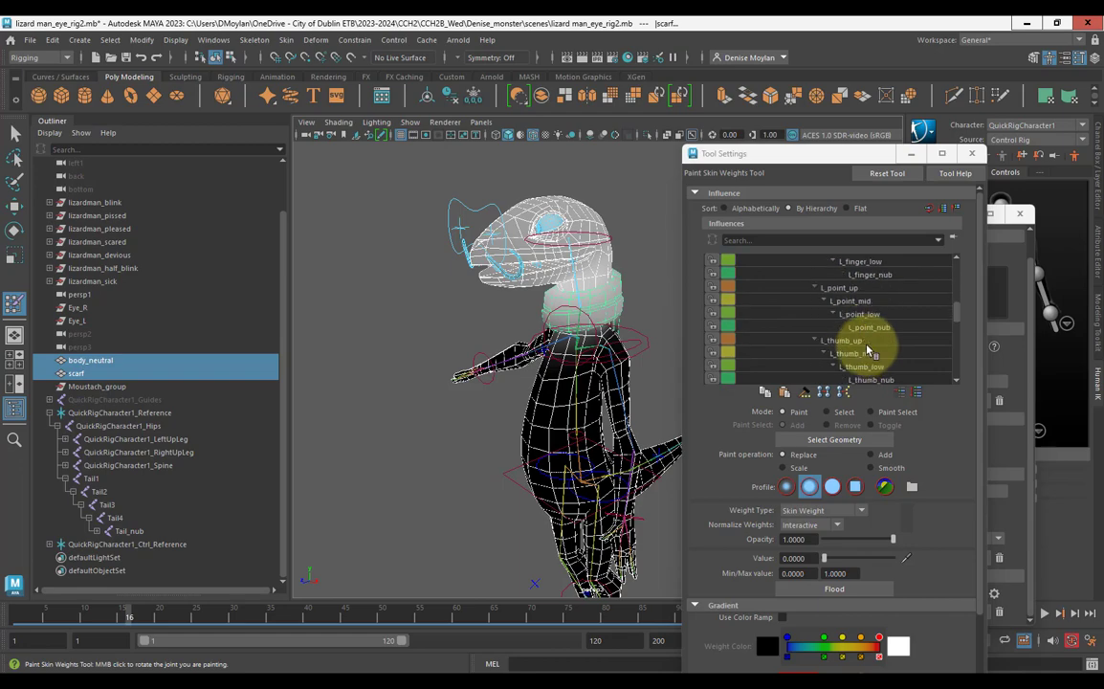
{"action": "scroll", "coordinate": [867, 351], "scroll_direction": "down", "scroll_amount": 2}
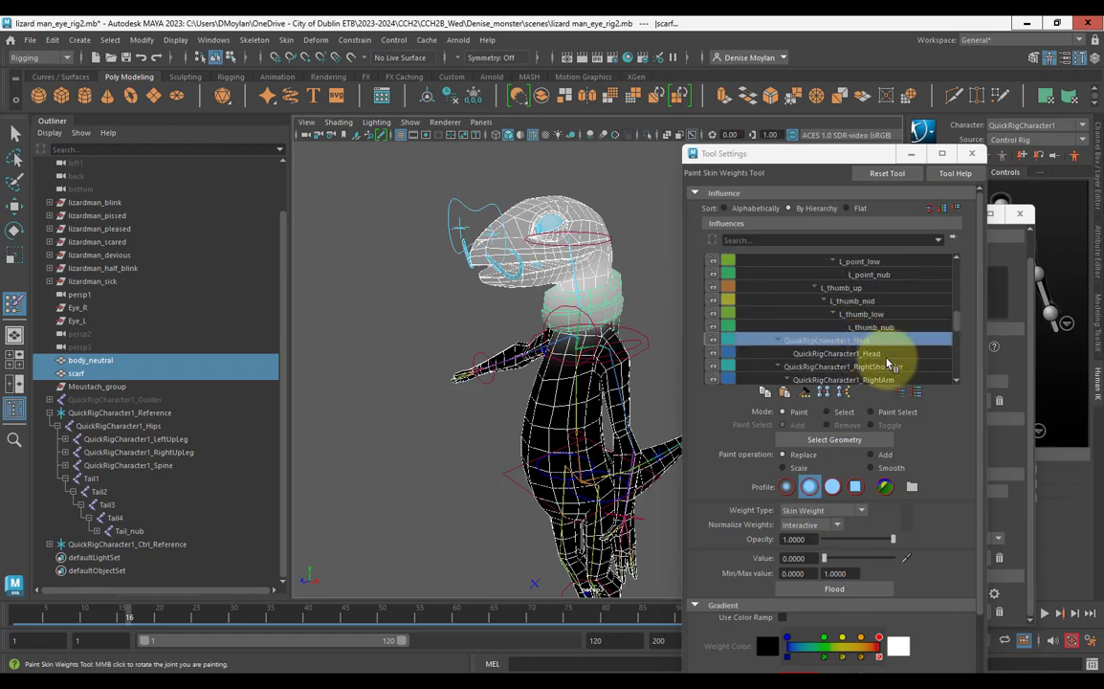
{"action": "left_click", "coordinate": [884, 368]}
{"action": "scroll", "coordinate": [617, 361], "scroll_direction": "up", "scroll_amount": 3}
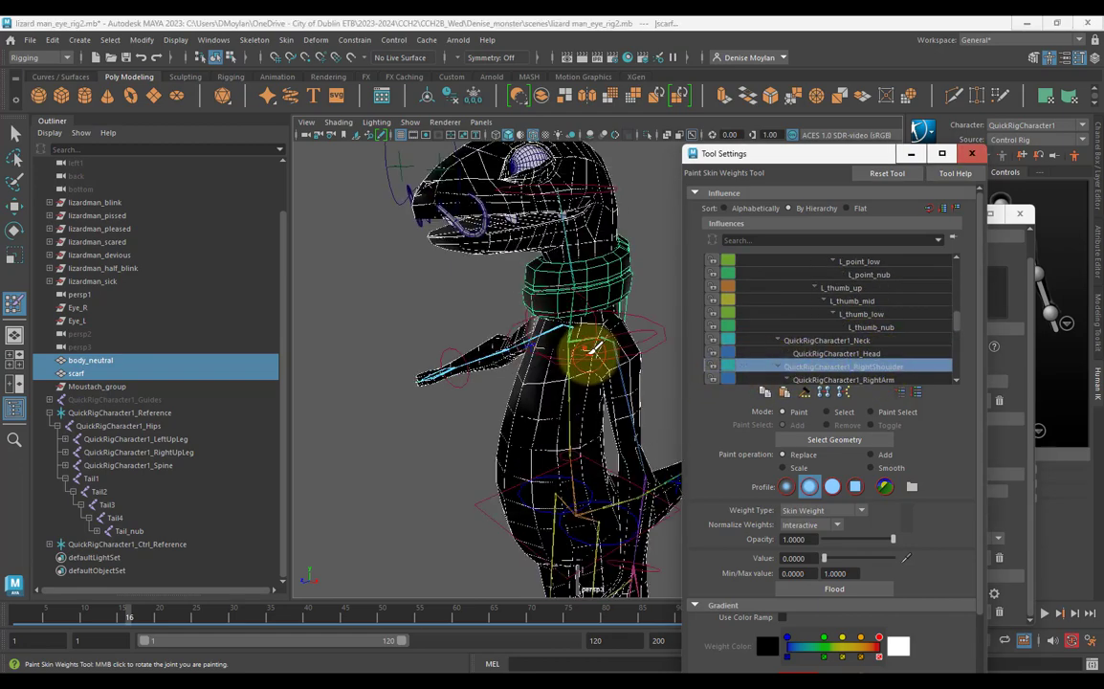
{"action": "mouse_move", "coordinate": [574, 339]}
{"action": "left_mouse_down", "text": "alt"}
{"action": "mouse_move", "coordinate": [507, 343]}
{"action": "mouse_move", "coordinate": [451, 328]}
{"action": "mouse_move", "coordinate": [487, 296]}
{"action": "mouse_move", "coordinate": [542, 213]}
{"action": "left_mouse_up", "text": "alt"}
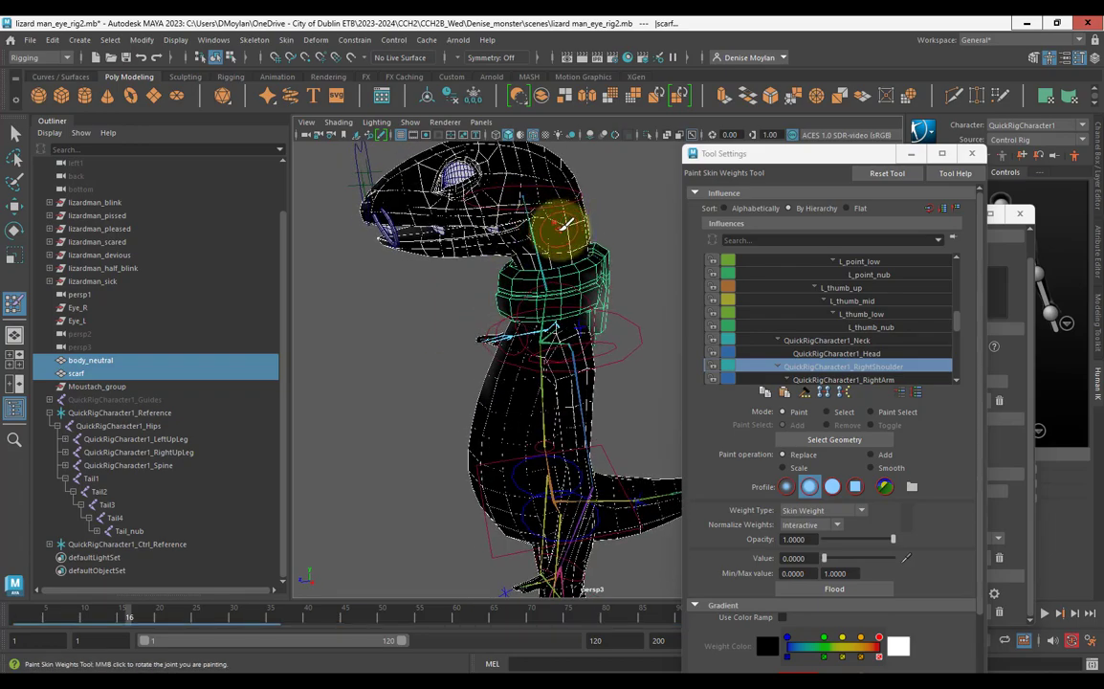
{"action": "left_click_drag", "start_coordinate": [464, 224], "coordinate": [502, 209], "text": "alt"}
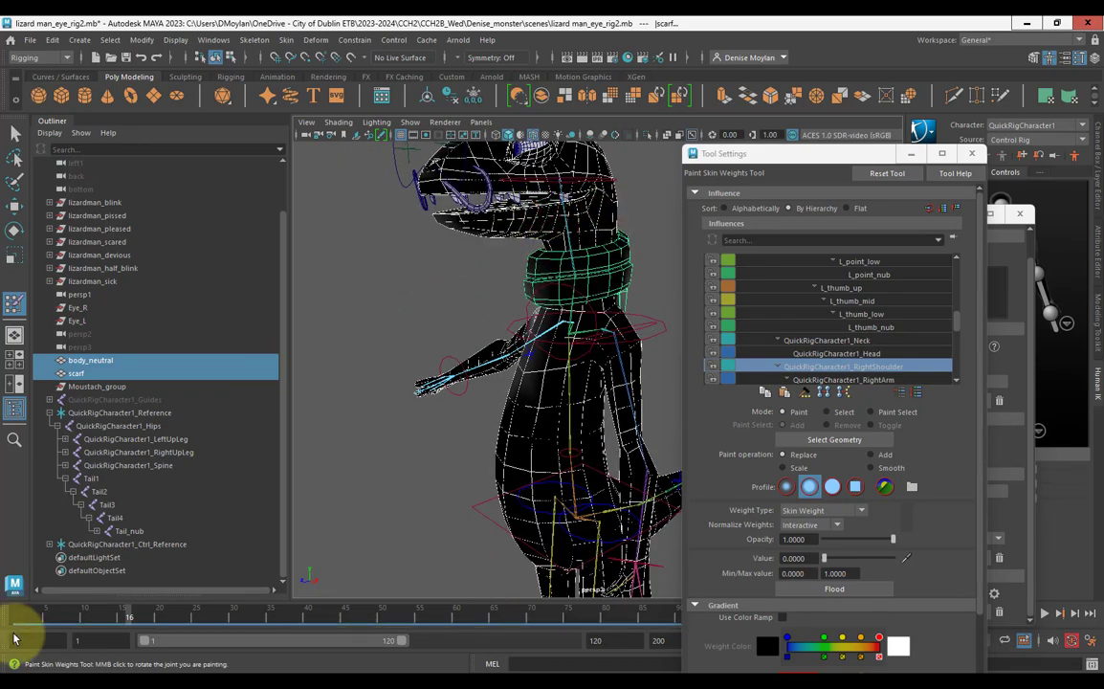
Compare the QuickRigCharacter1_RightArm and QuickRigCharacter1_RightShoulder influence weights around the scarf while scrubbing to frames 15 and 14.
{"action": "mouse_move", "coordinate": [131, 615]}
{"action": "left_mouse_down"}
{"action": "mouse_move", "coordinate": [50, 616]}
{"action": "mouse_move", "coordinate": [124, 616]}
{"action": "left_mouse_up"}
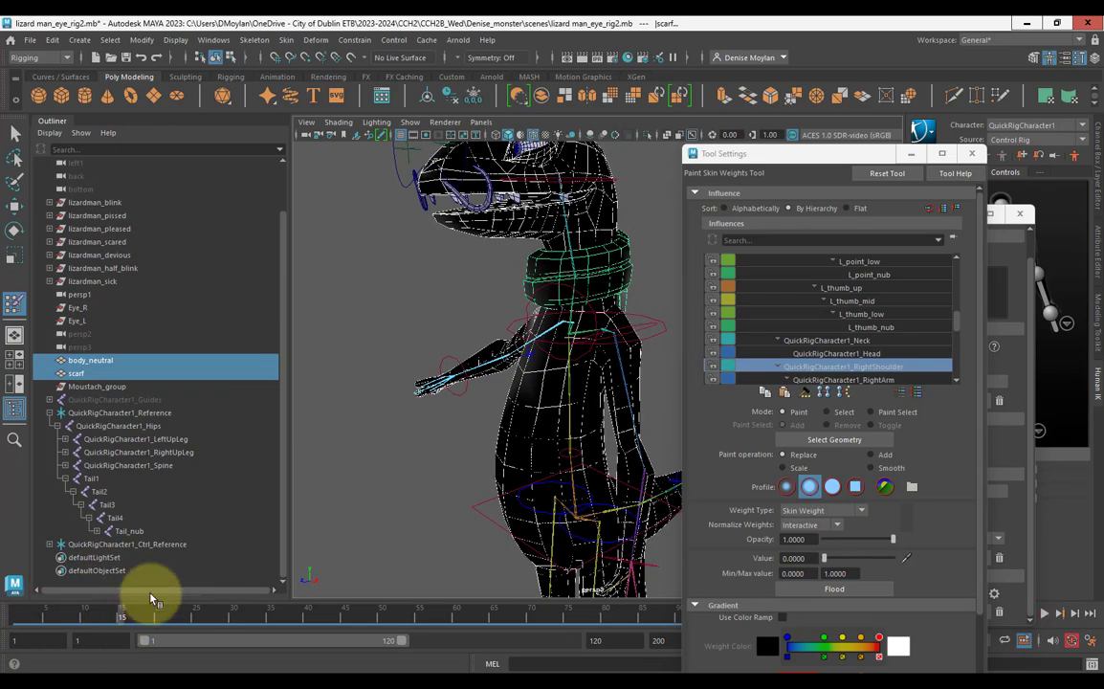
{"action": "middle_click_drag", "start_coordinate": [456, 433], "coordinate": [421, 516], "text": "alt"}
{"action": "left_click_drag", "start_coordinate": [443, 460], "coordinate": [456, 452], "text": "alt"}
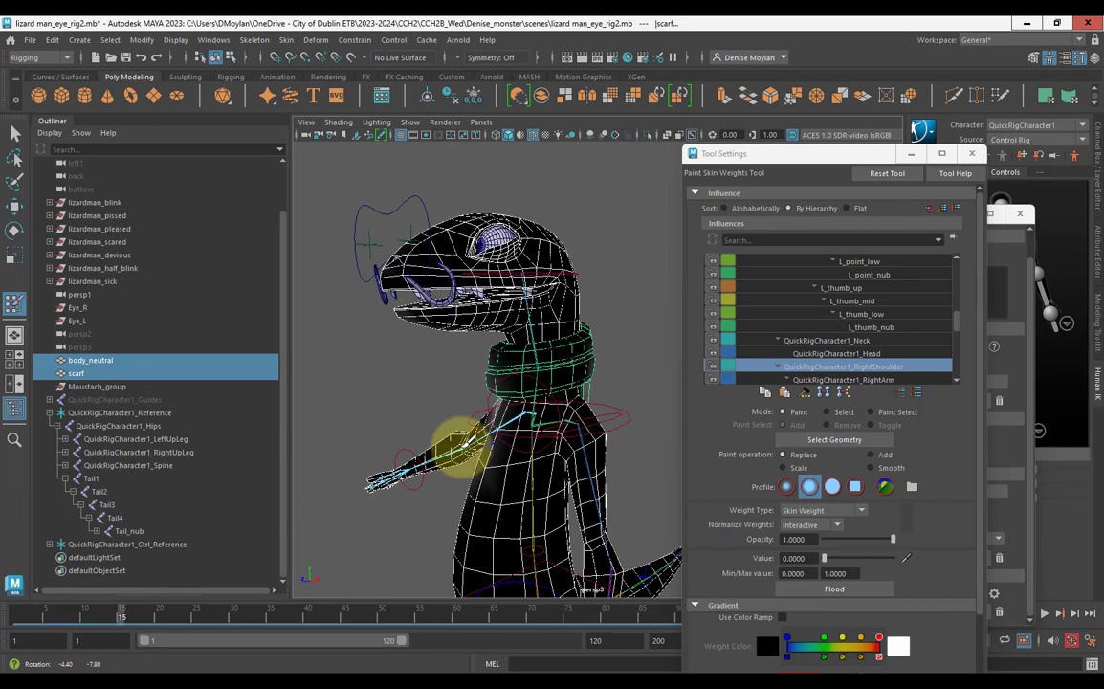
{"action": "scroll", "coordinate": [490, 381], "scroll_direction": "up", "scroll_amount": 5}
{"action": "left_click_drag", "start_coordinate": [505, 416], "coordinate": [525, 379], "text": "alt"}
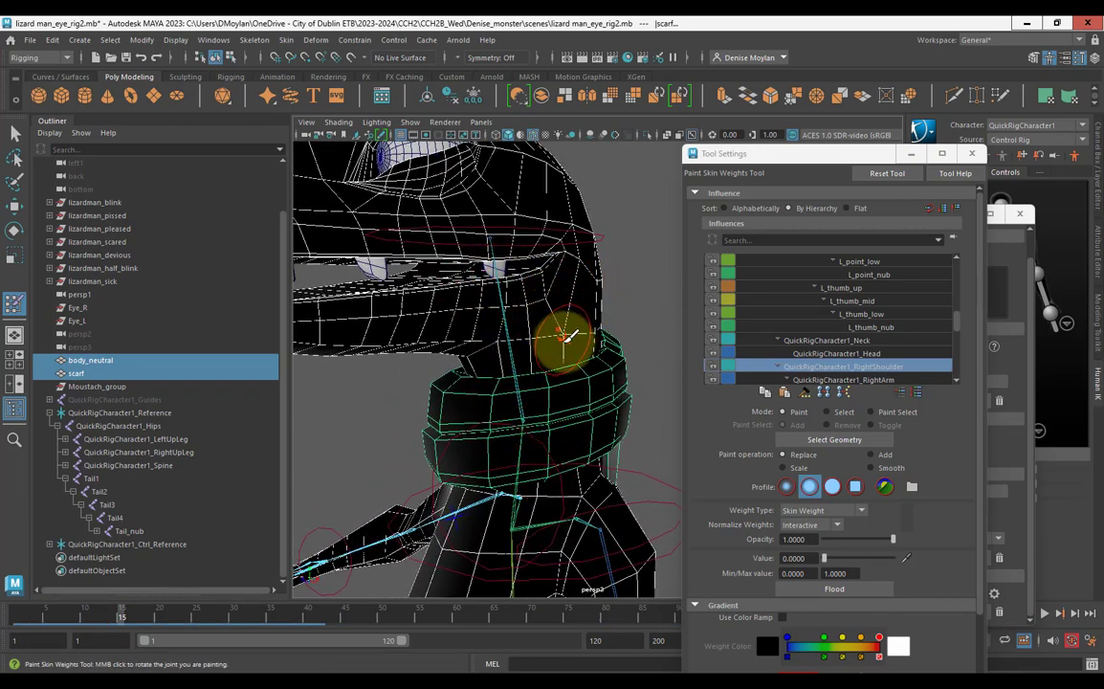
{"action": "left_click", "coordinate": [882, 379]}
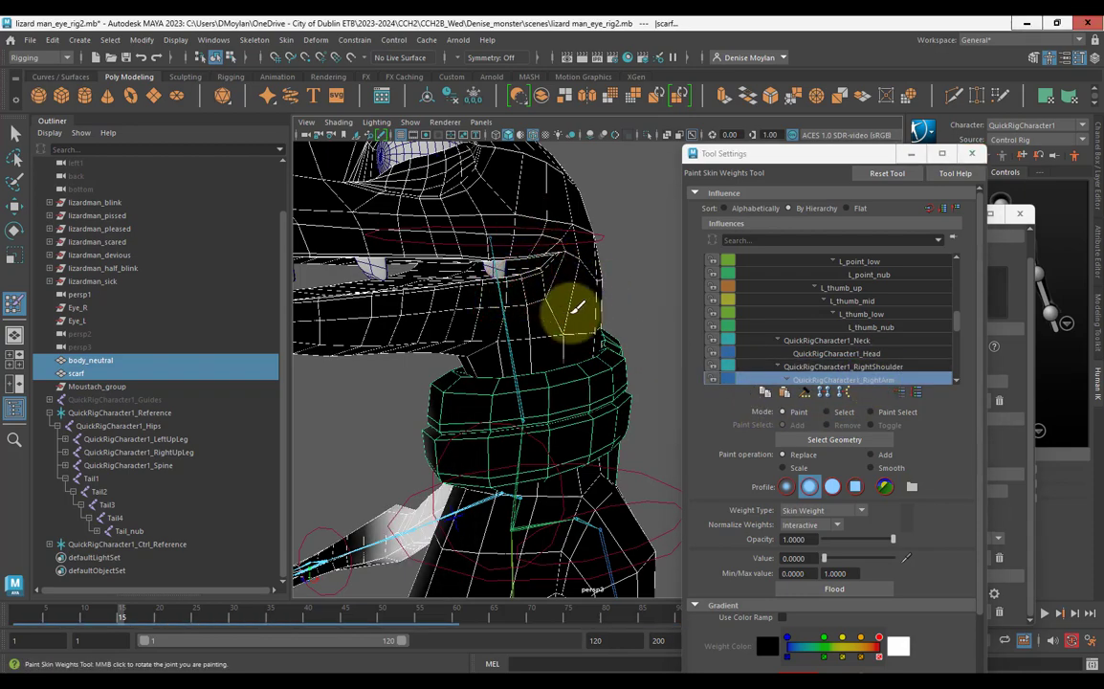
{"action": "left_click_drag", "start_coordinate": [85, 622], "coordinate": [117, 620]}
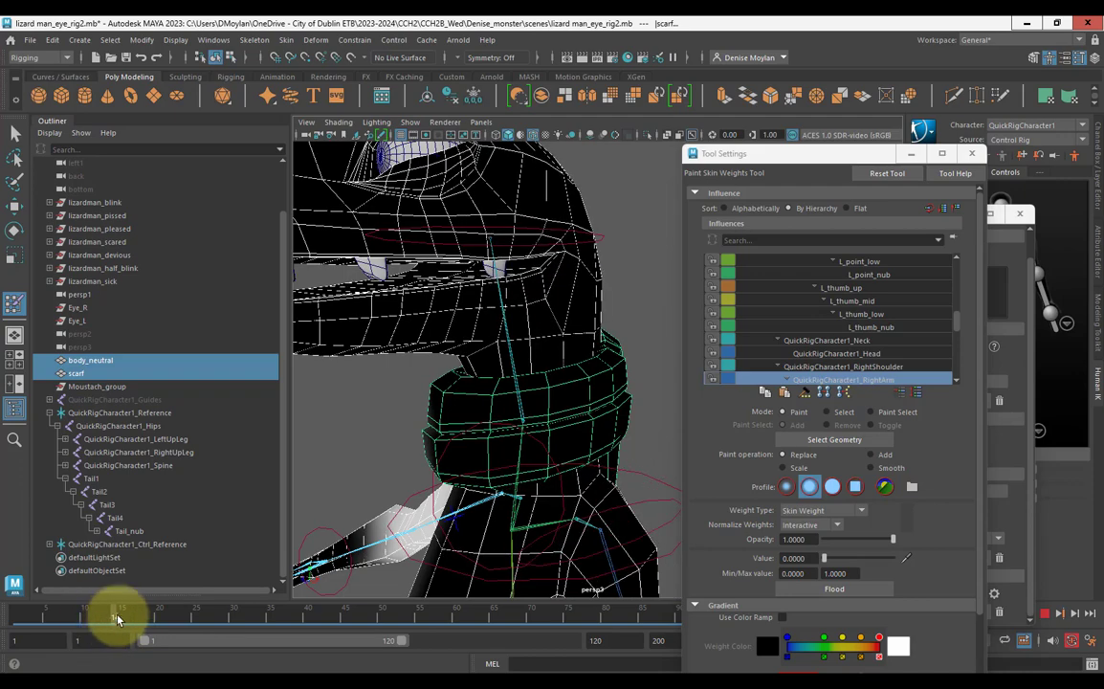
{"action": "middle_click_drag", "start_coordinate": [421, 191], "coordinate": [415, 286], "text": "alt"}
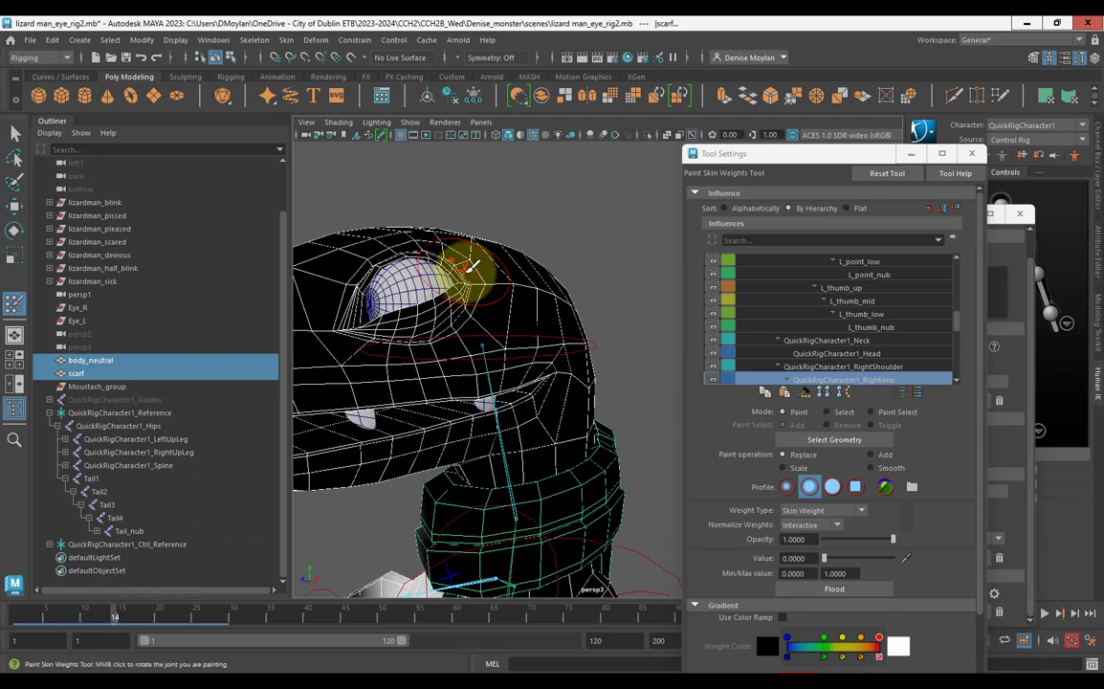
{"action": "left_click", "coordinate": [889, 366]}
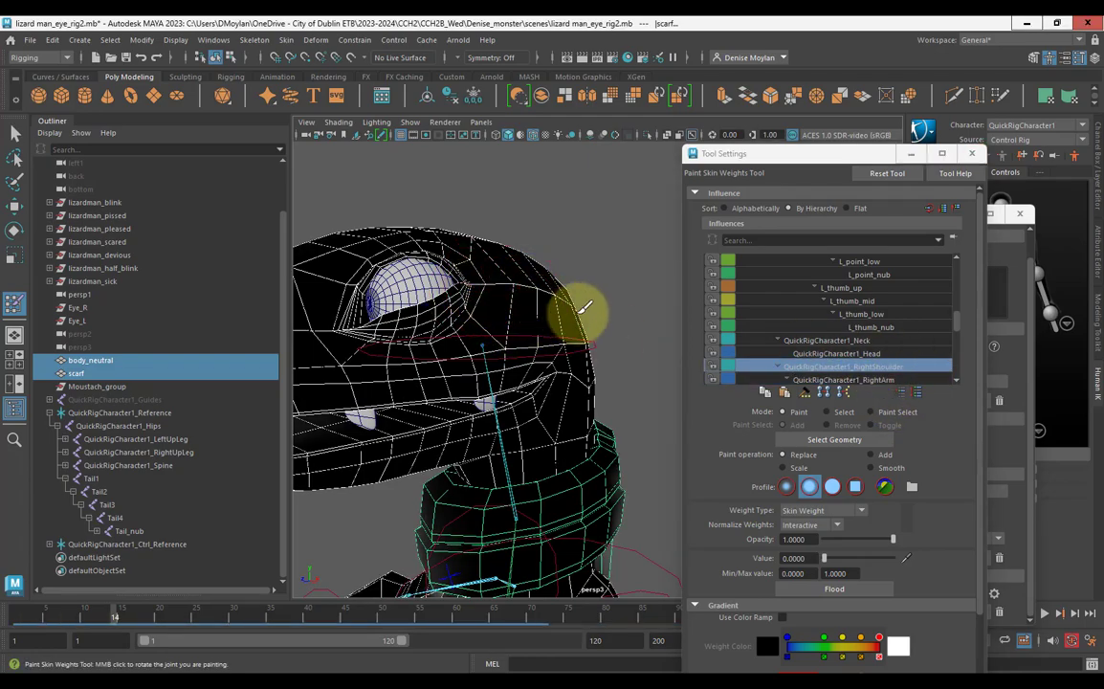
{"action": "left_click_drag", "start_coordinate": [558, 333], "coordinate": [493, 383], "text": "alt"}
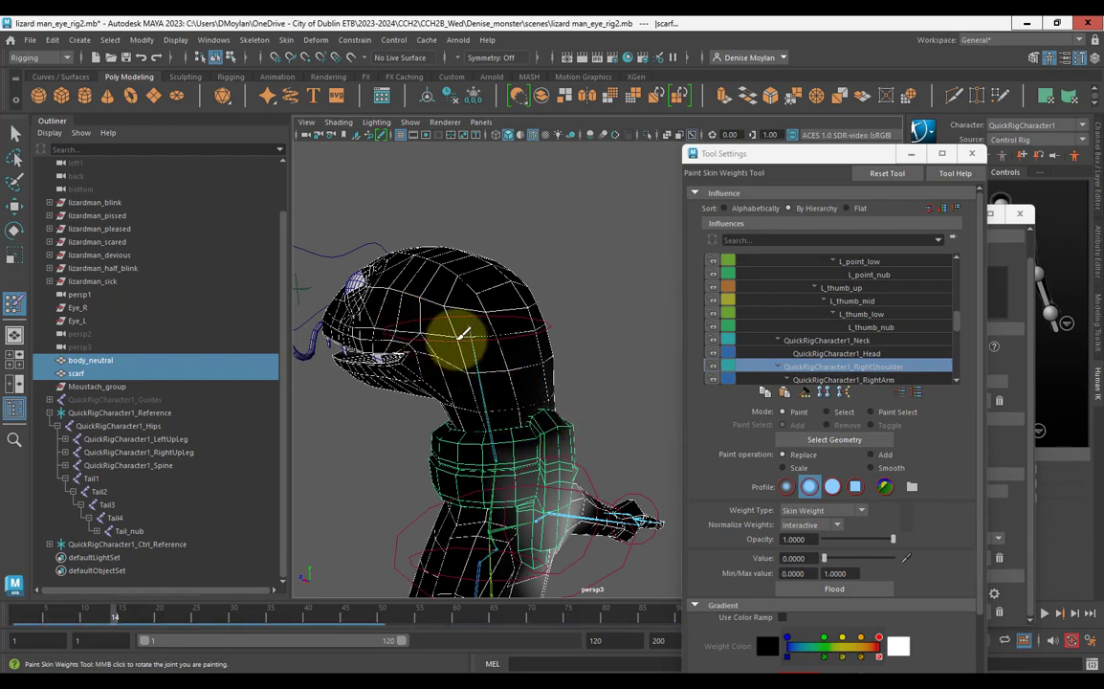
Examine the QuickRigCharacter1_Neck, RightForeArm and RightHand influence weights on the body and scarf.
{"action": "left_click", "coordinate": [890, 342]}
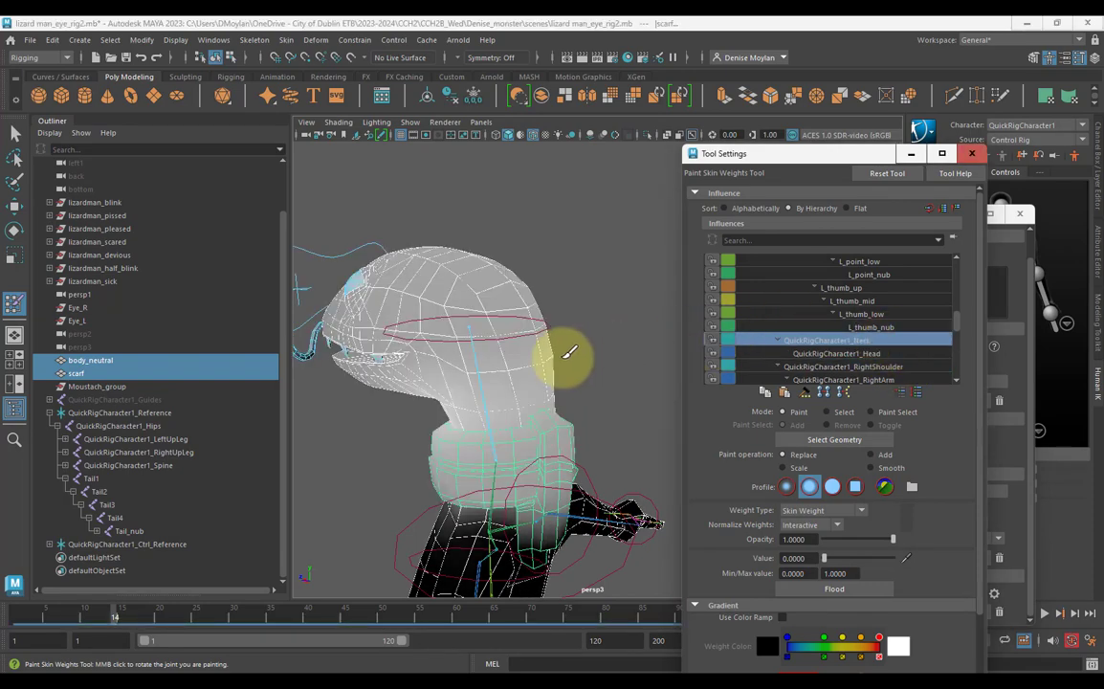
{"action": "left_click_drag", "start_coordinate": [566, 354], "coordinate": [583, 354], "text": "alt"}
{"action": "scroll", "coordinate": [960, 330], "scroll_direction": "down", "scroll_amount": 4}
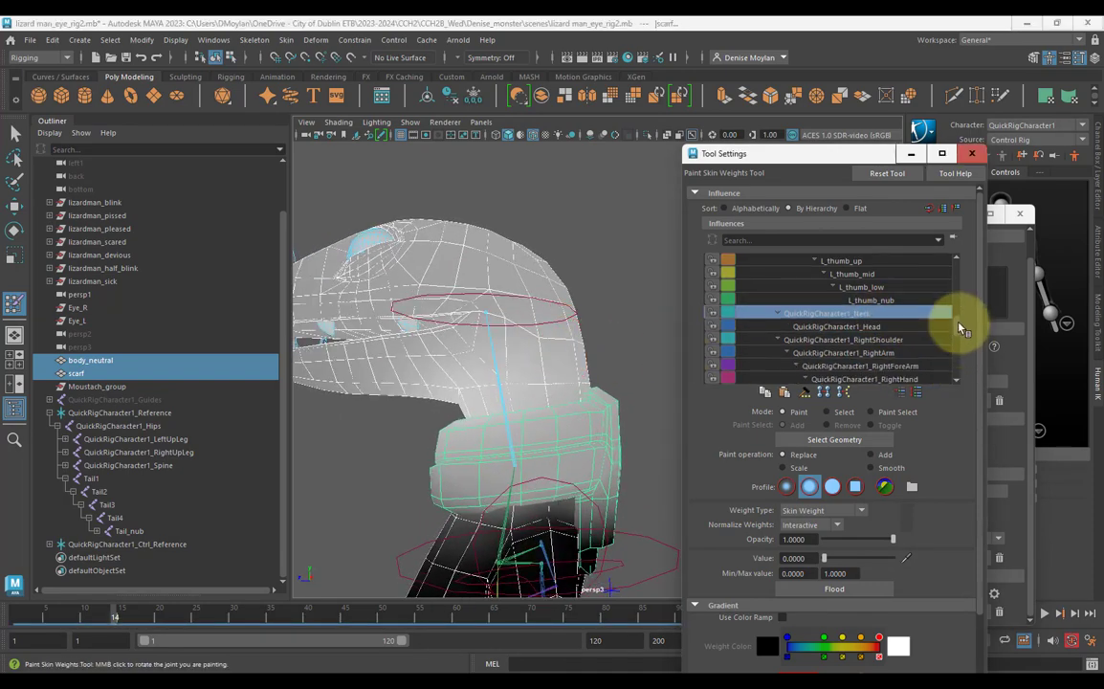
{"action": "scroll", "coordinate": [956, 330], "scroll_direction": "up", "scroll_amount": 2}
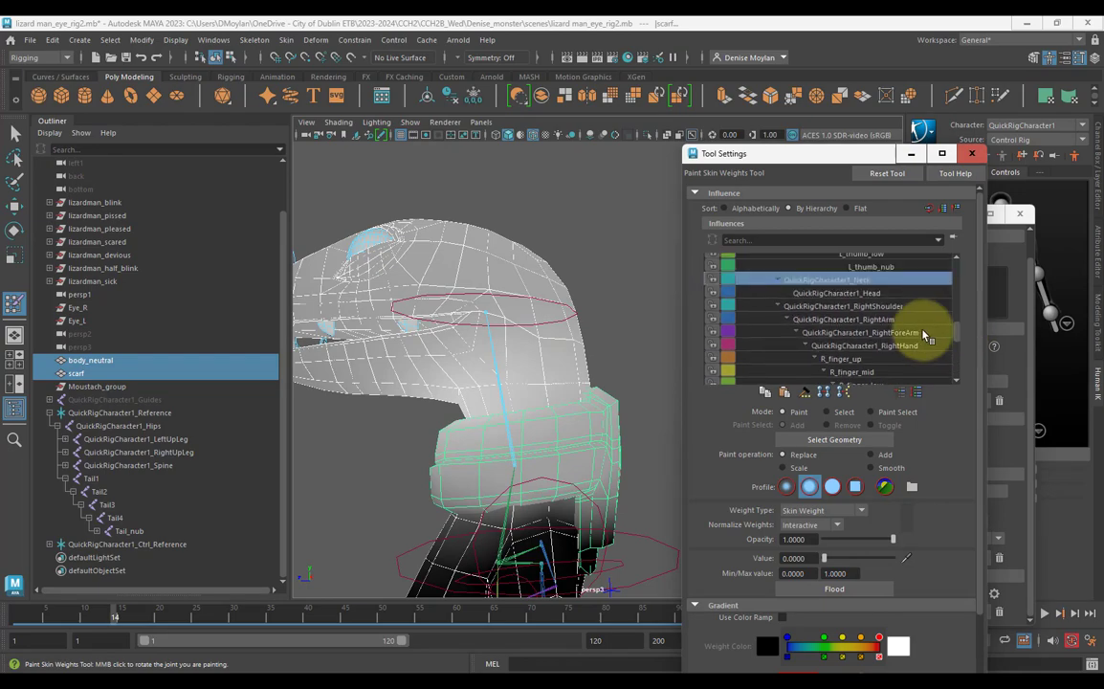
{"action": "left_click", "coordinate": [913, 331]}
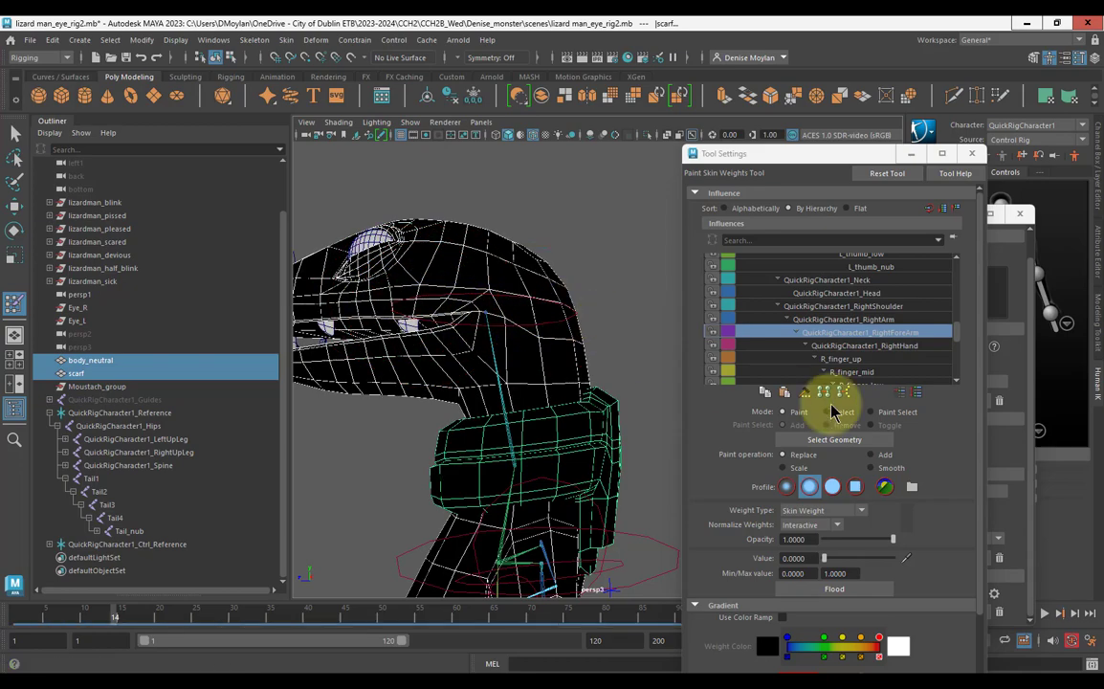
{"action": "left_click", "coordinate": [866, 345]}
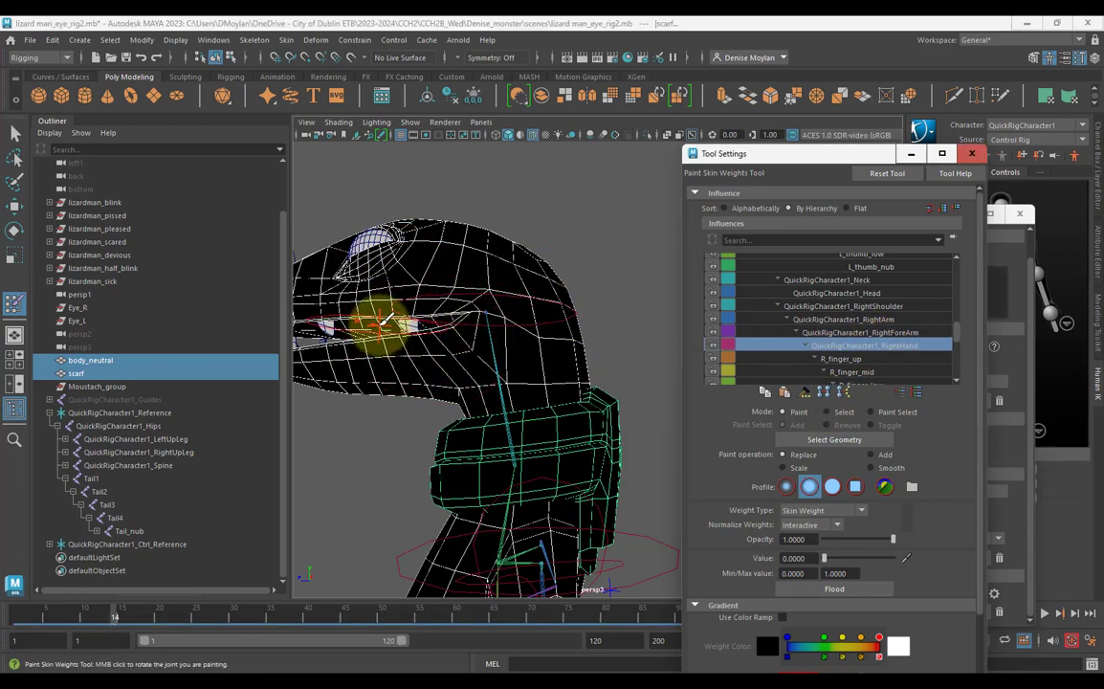
{"action": "scroll", "coordinate": [492, 316], "scroll_direction": "down", "scroll_amount": 4}
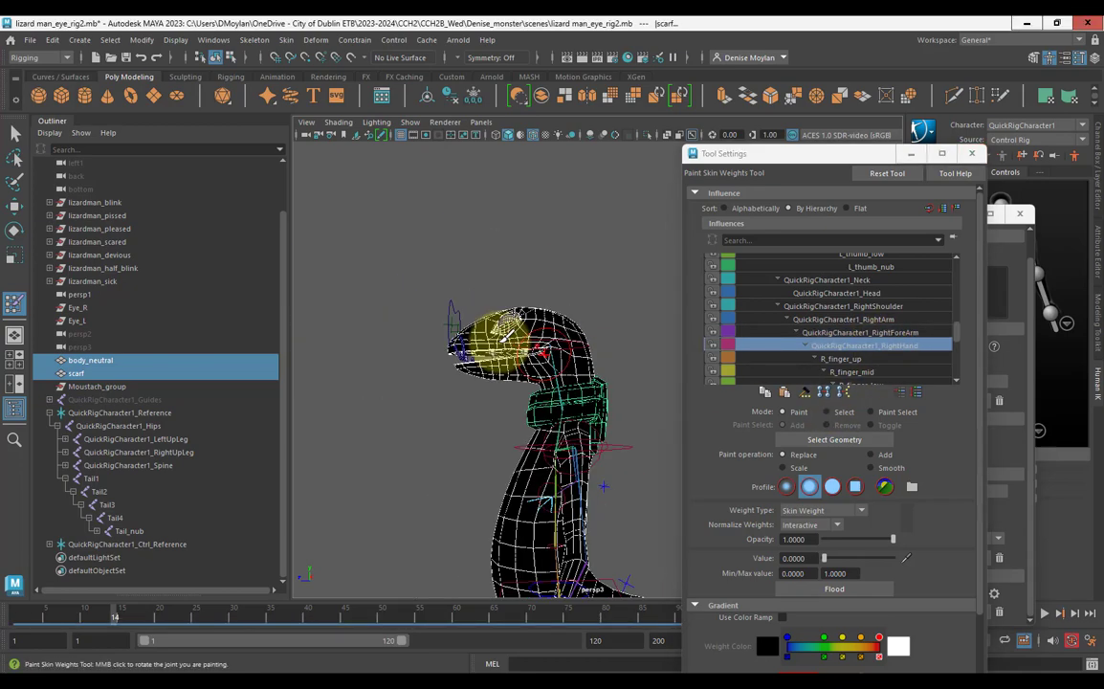
{"action": "scroll", "coordinate": [553, 466], "scroll_direction": "down", "scroll_amount": 3}
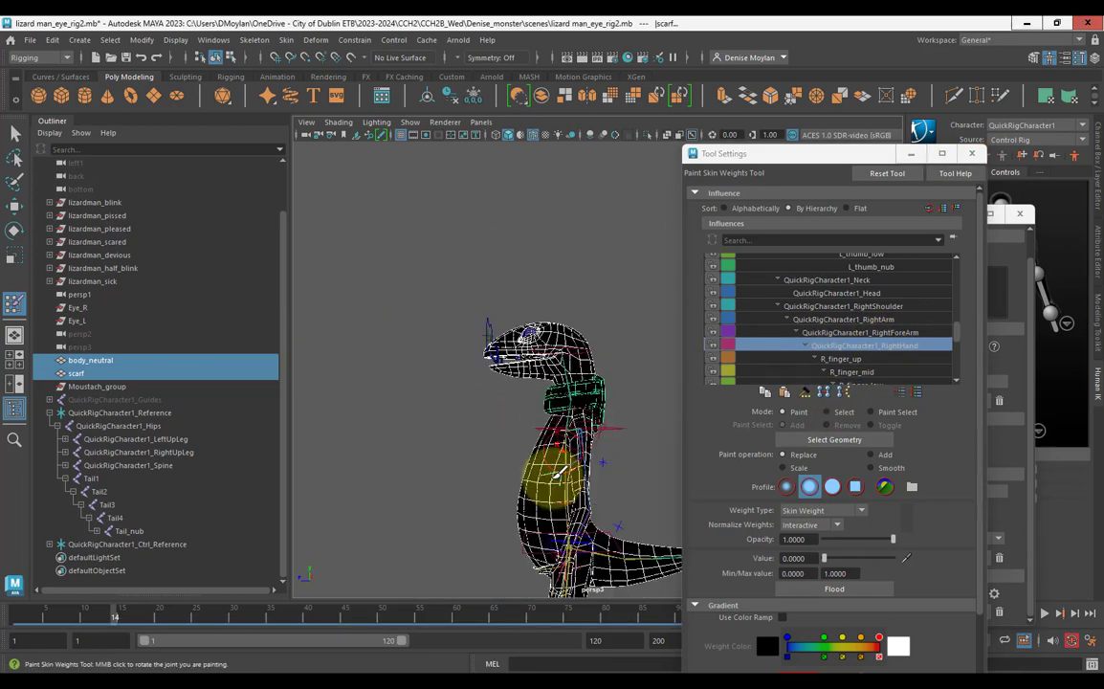
{"action": "scroll", "coordinate": [558, 468], "scroll_direction": "up", "scroll_amount": 2}
{"action": "scroll", "coordinate": [832, 363], "scroll_direction": "up", "scroll_amount": 1}
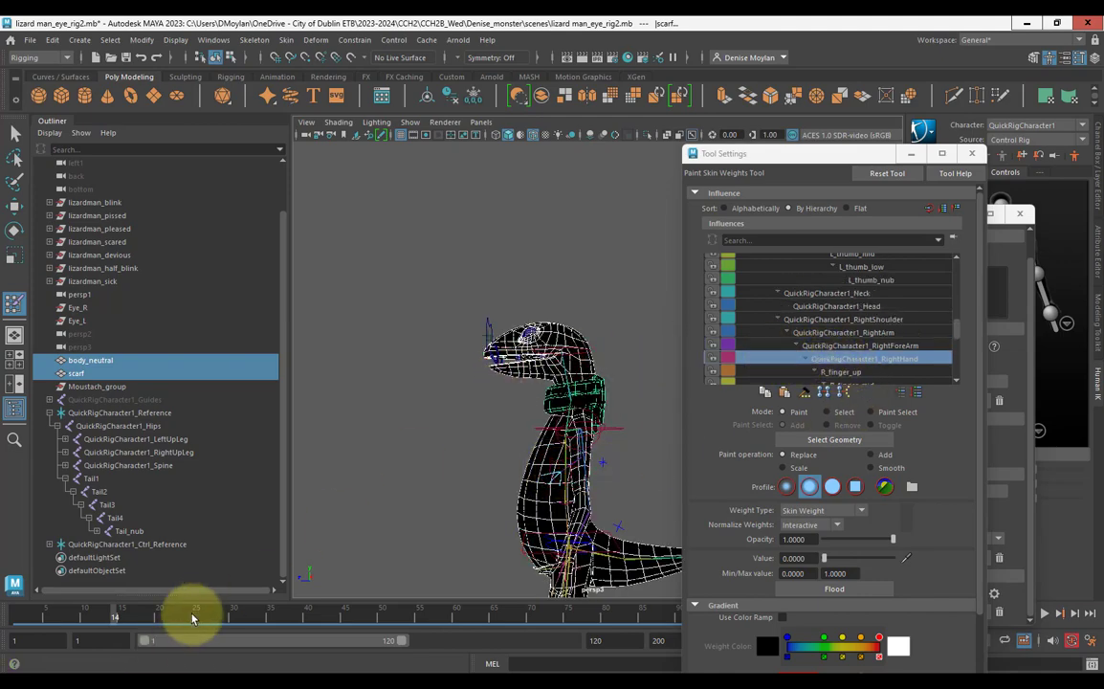
Scrub through the arm motion to check the neck, scarf and shoulder deformation, stopping at frame 16.
{"action": "key", "text": "alt+v"}
{"action": "left_click_drag", "start_coordinate": [51, 624], "coordinate": [260, 616]}
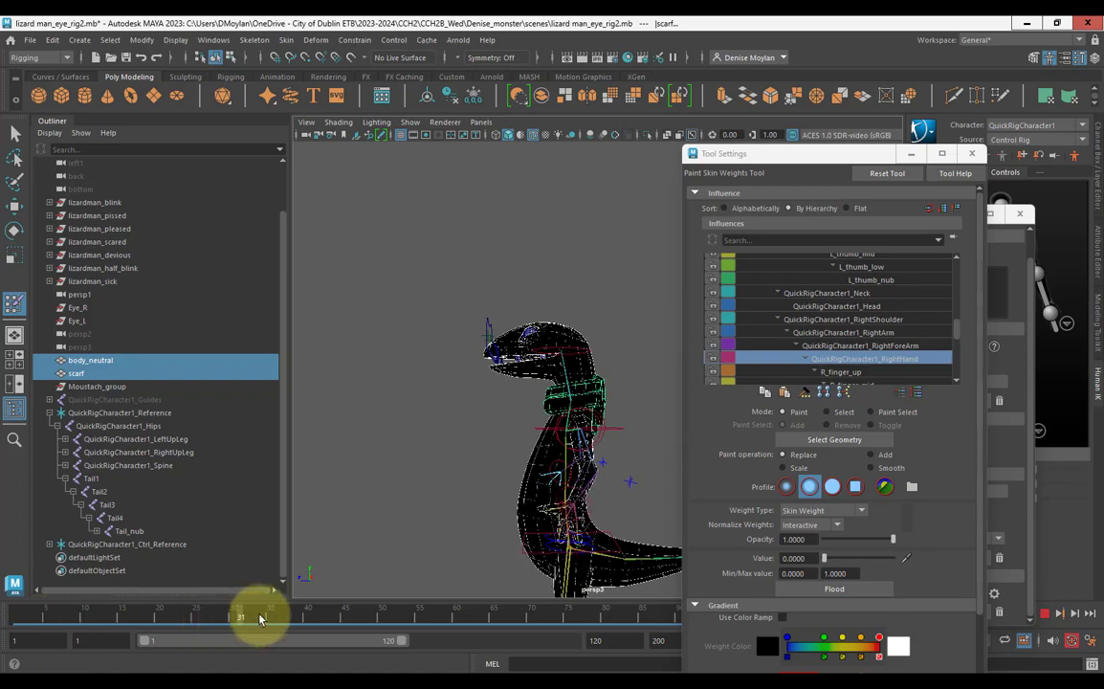
{"action": "left_click_drag", "start_coordinate": [72, 619], "coordinate": [122, 627]}
{"action": "scroll", "coordinate": [566, 459], "scroll_direction": "down", "scroll_amount": 5}
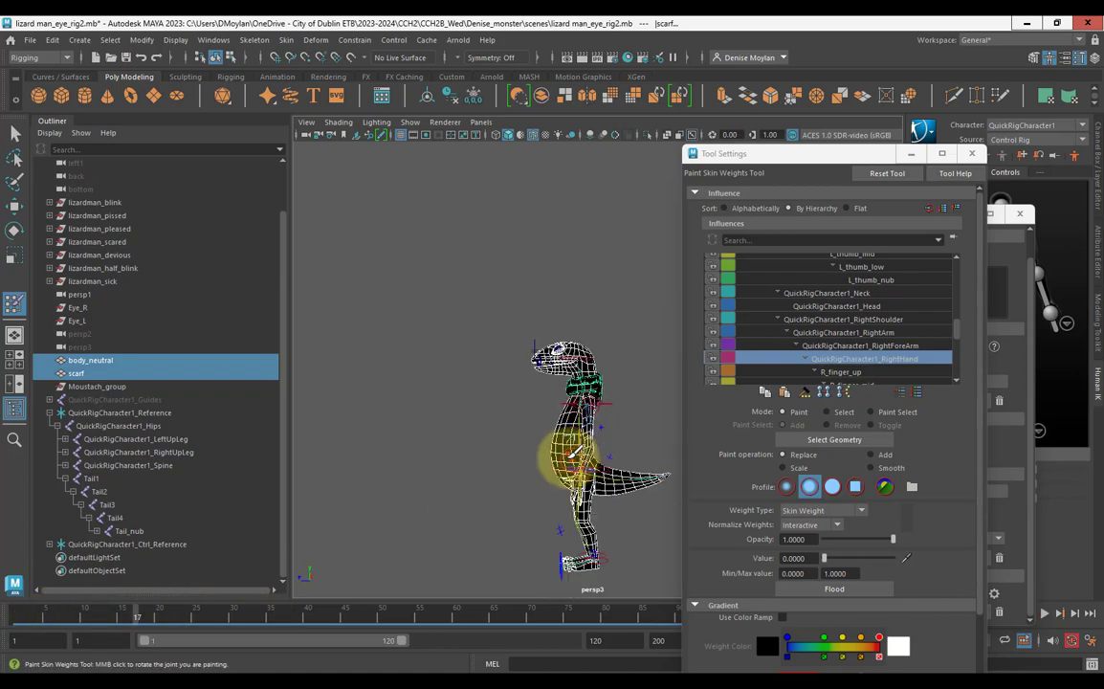
{"action": "left_click_drag", "start_coordinate": [470, 411], "coordinate": [584, 440], "text": "alt"}
{"action": "mouse_move", "coordinate": [578, 436]}
{"action": "middle_mouse_down", "text": "alt"}
{"action": "mouse_move", "coordinate": [526, 367]}
{"action": "mouse_move", "coordinate": [566, 455]}
{"action": "middle_mouse_up", "text": "alt"}
{"action": "scroll", "coordinate": [528, 360], "scroll_direction": "up", "scroll_amount": 5}
{"action": "scroll", "coordinate": [558, 450], "scroll_direction": "up", "scroll_amount": 3}
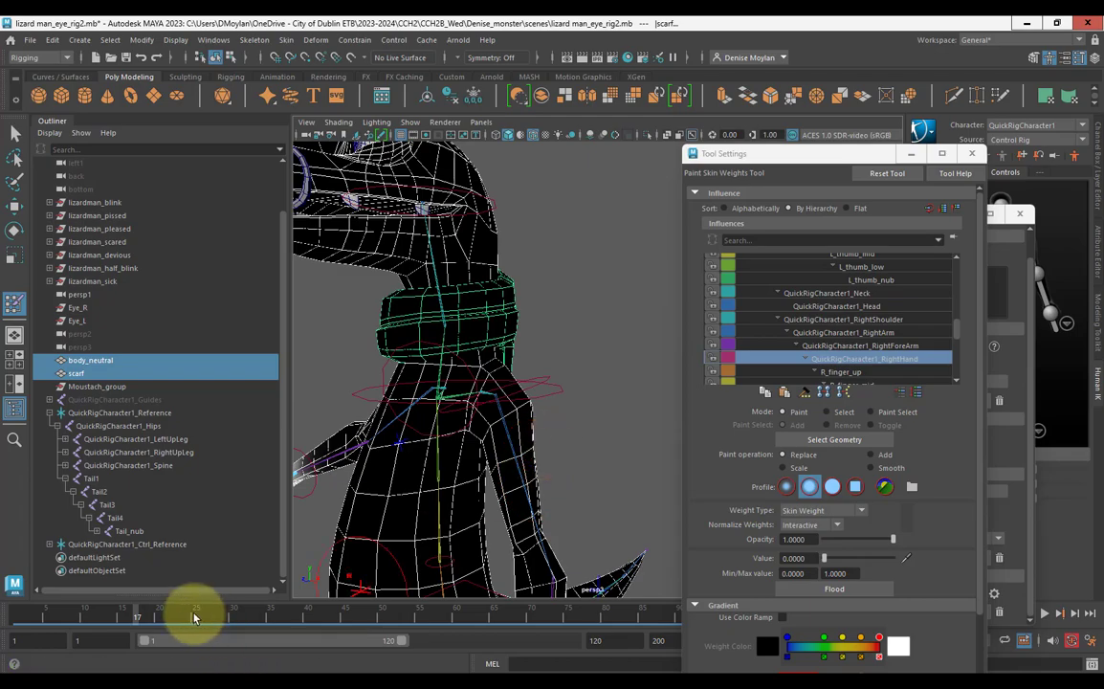
{"action": "left_click_drag", "start_coordinate": [192, 617], "coordinate": [125, 621]}
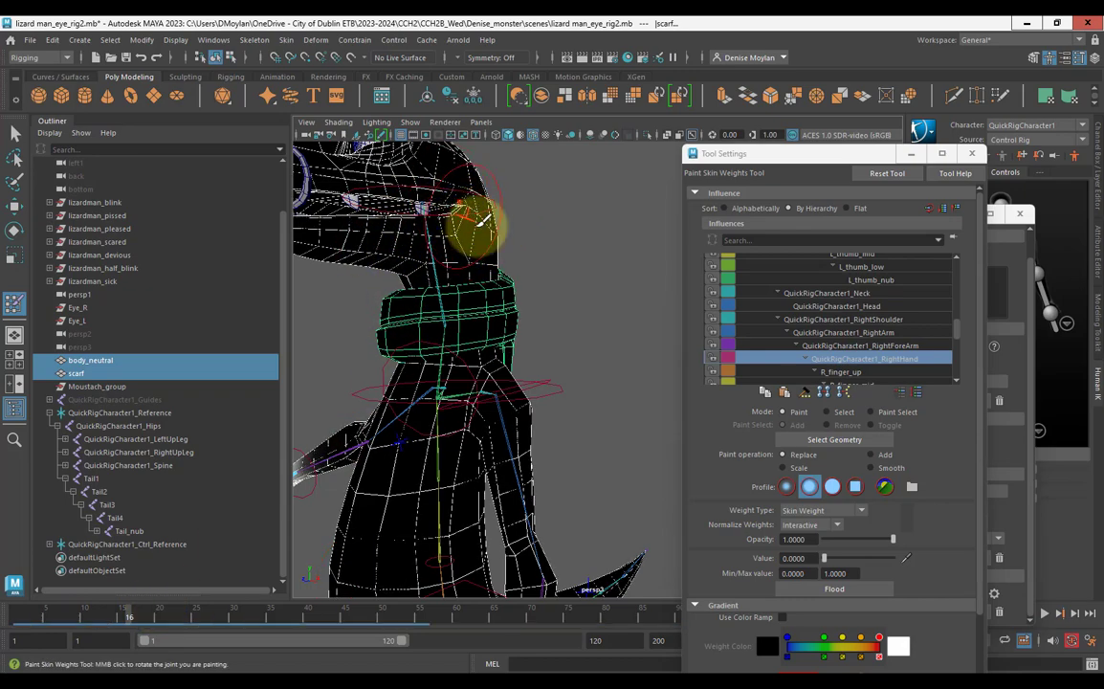
Examine the QuickRigCharacter1_RightForeArm, RightArm, RightShoulder and Head influence weights in turn around the scarf and head.
{"action": "left_click", "coordinate": [860, 345]}
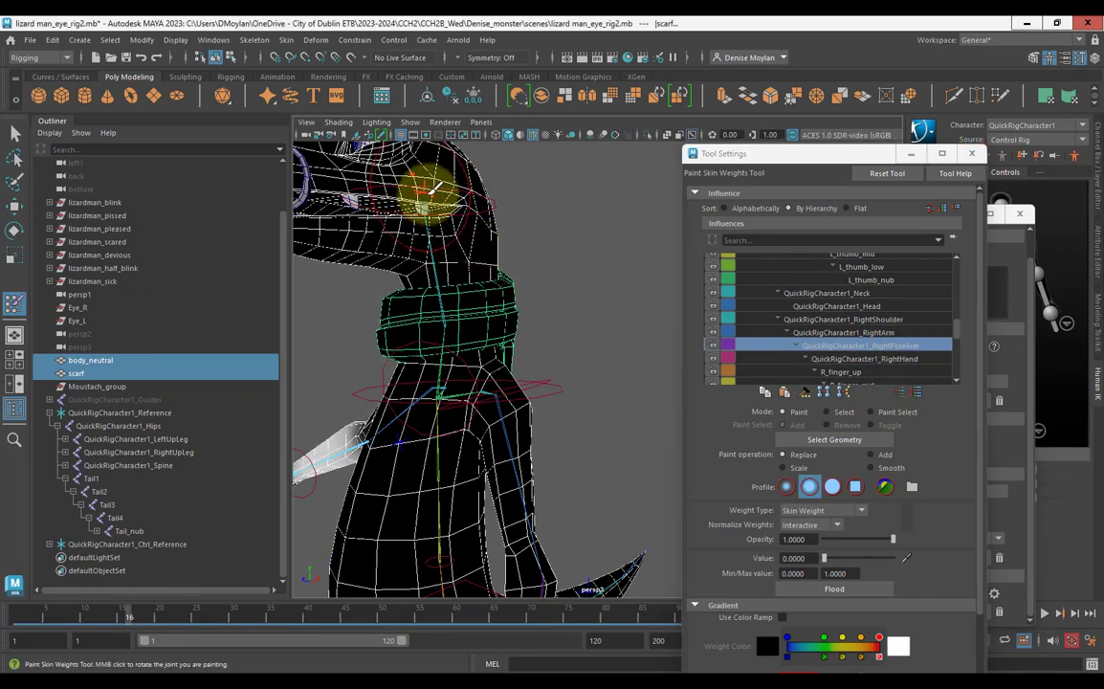
{"action": "left_click", "coordinate": [897, 332]}
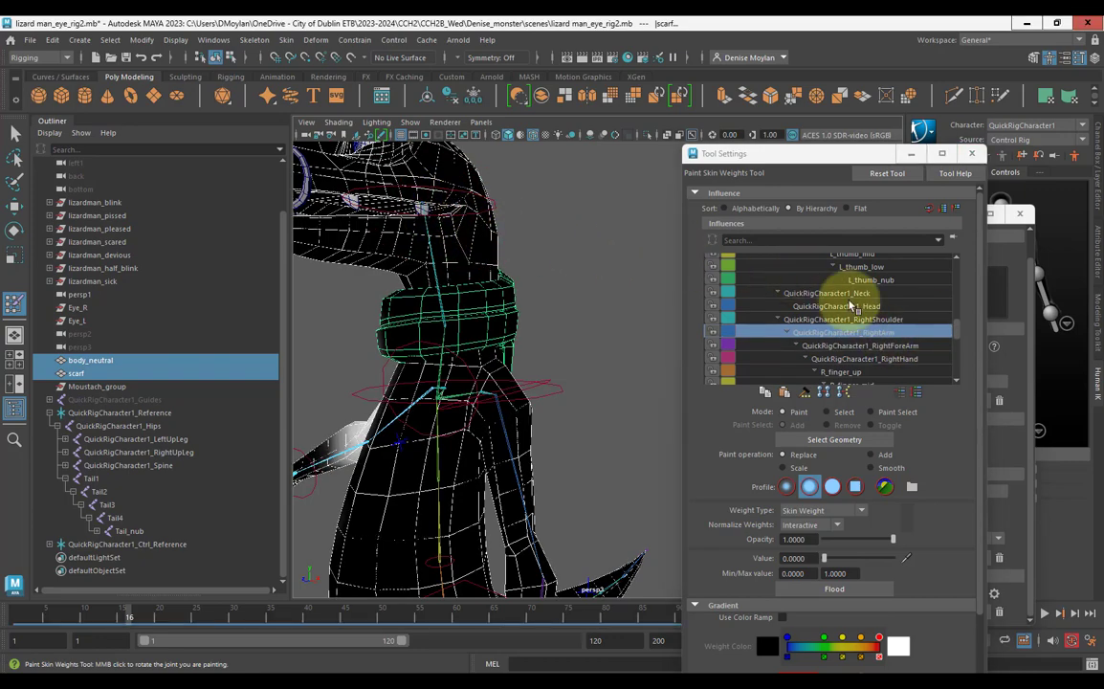
{"action": "left_click", "coordinate": [883, 319]}
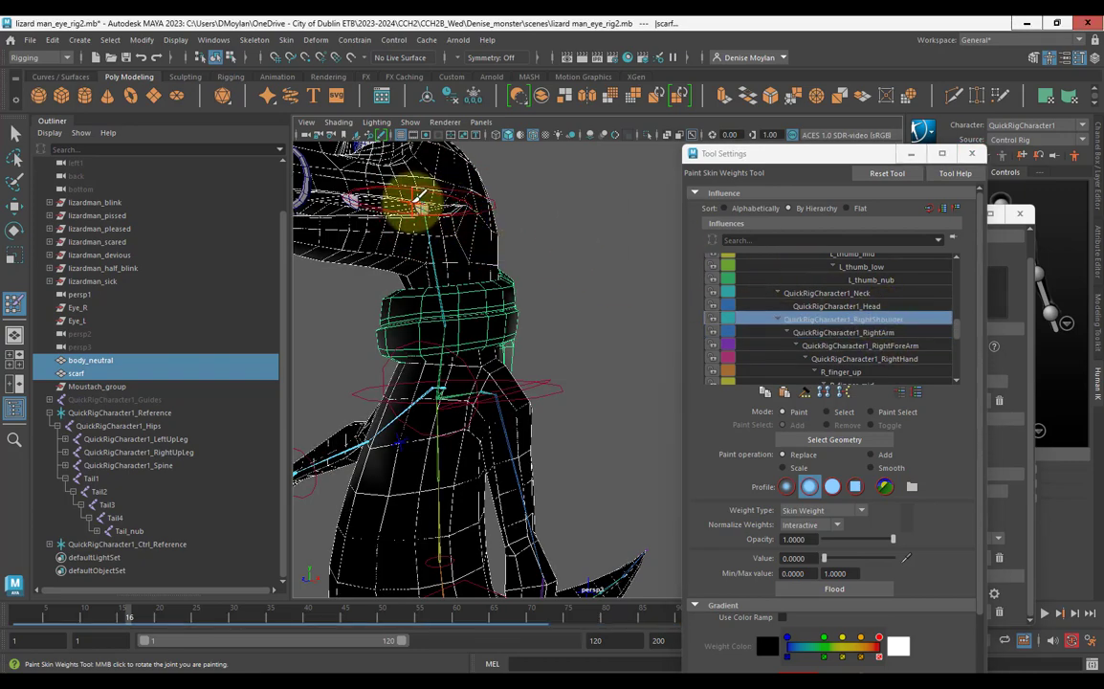
{"action": "left_click_drag", "start_coordinate": [493, 233], "coordinate": [361, 278], "text": "alt"}
{"action": "left_click_drag", "start_coordinate": [509, 331], "coordinate": [612, 304], "text": "alt"}
{"action": "left_click", "coordinate": [854, 307]}
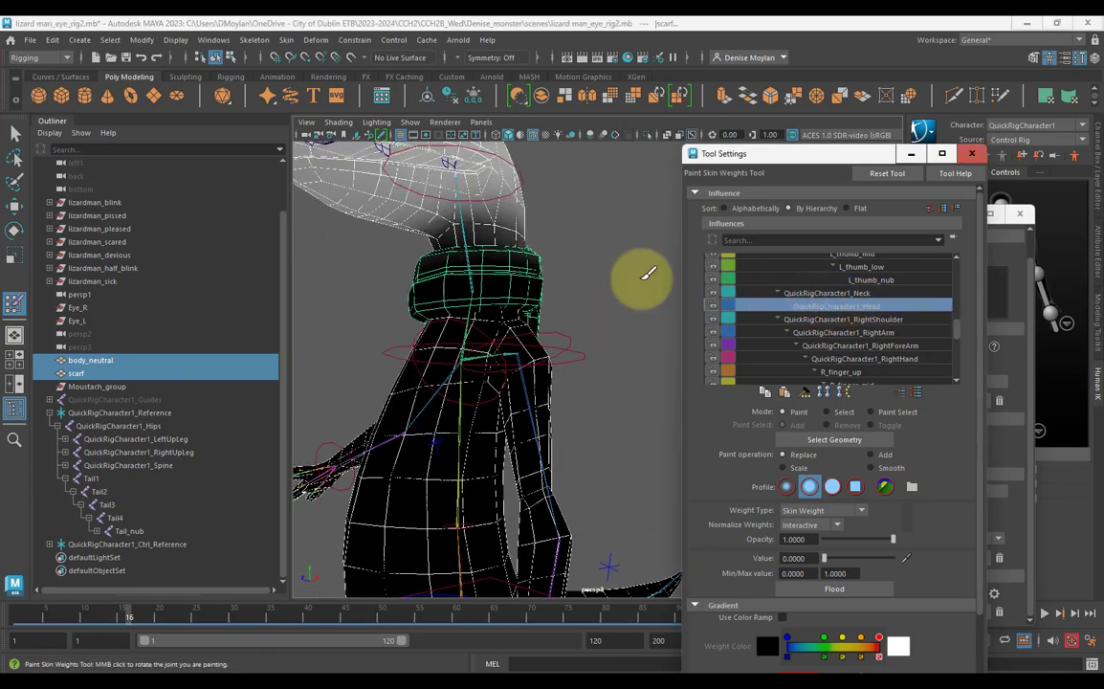
{"action": "left_click_drag", "start_coordinate": [517, 239], "coordinate": [578, 309], "text": "alt"}
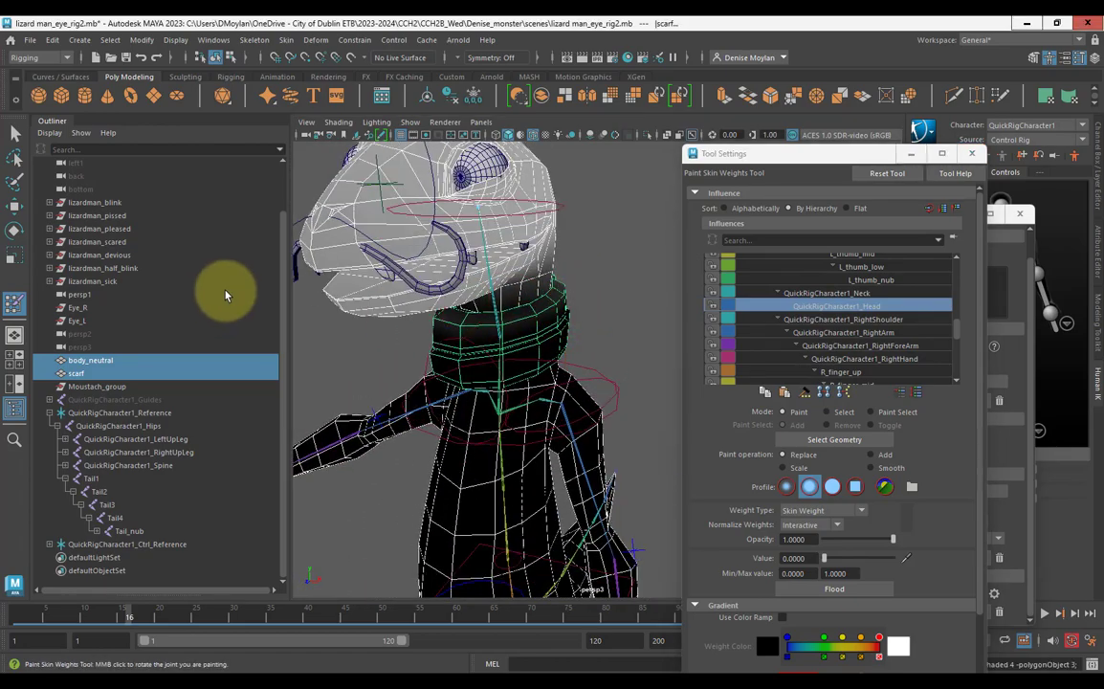
Turn on smooth mesh preview for the body and scarf, and select the QuickRigCharacter1_RightShoulder influence for a close inspection.
{"action": "key", "text": "3"}
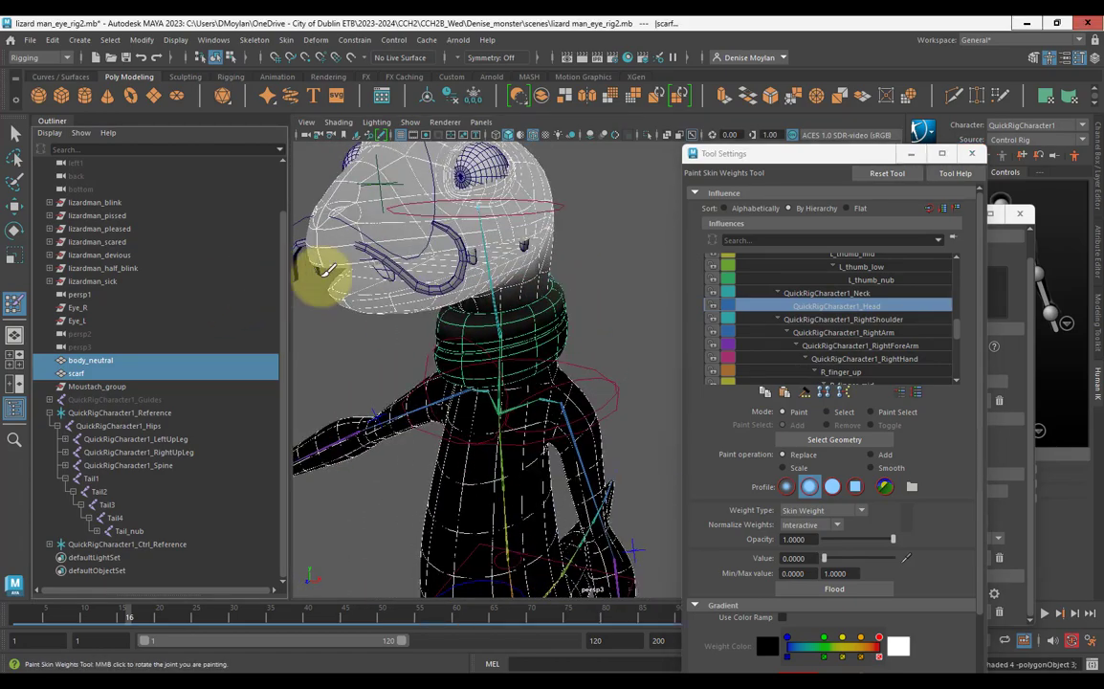
{"action": "left_click", "coordinate": [878, 319]}
{"action": "scroll", "coordinate": [593, 283], "scroll_direction": "up", "scroll_amount": 5}
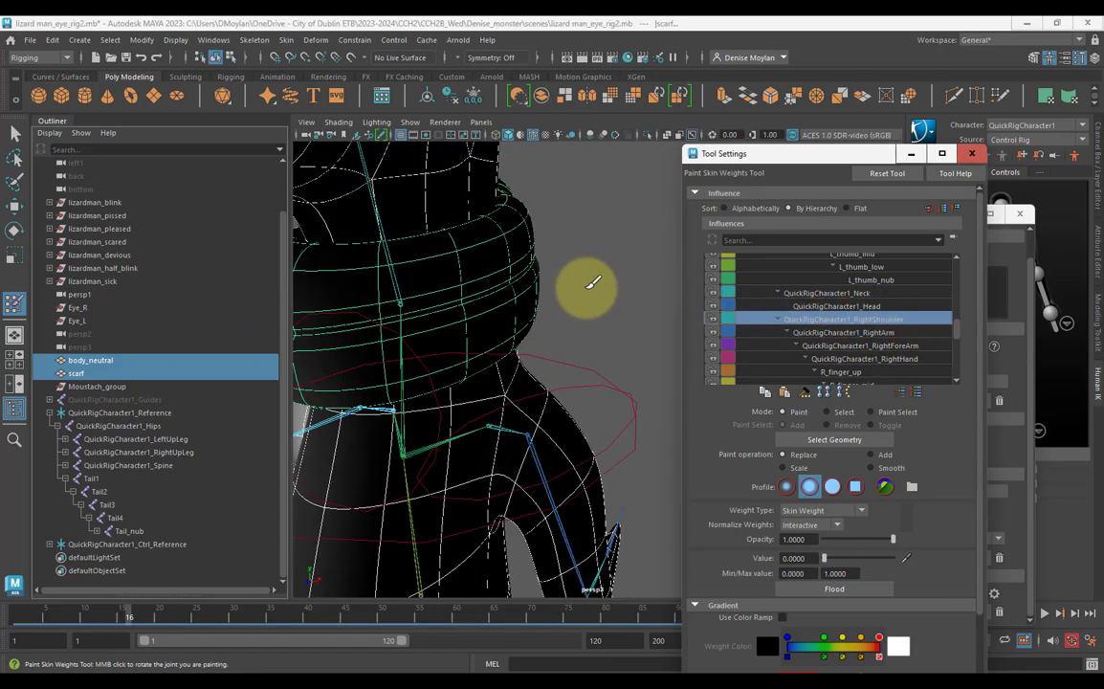
{"action": "middle_click_drag", "start_coordinate": [542, 279], "coordinate": [624, 411], "text": "alt"}
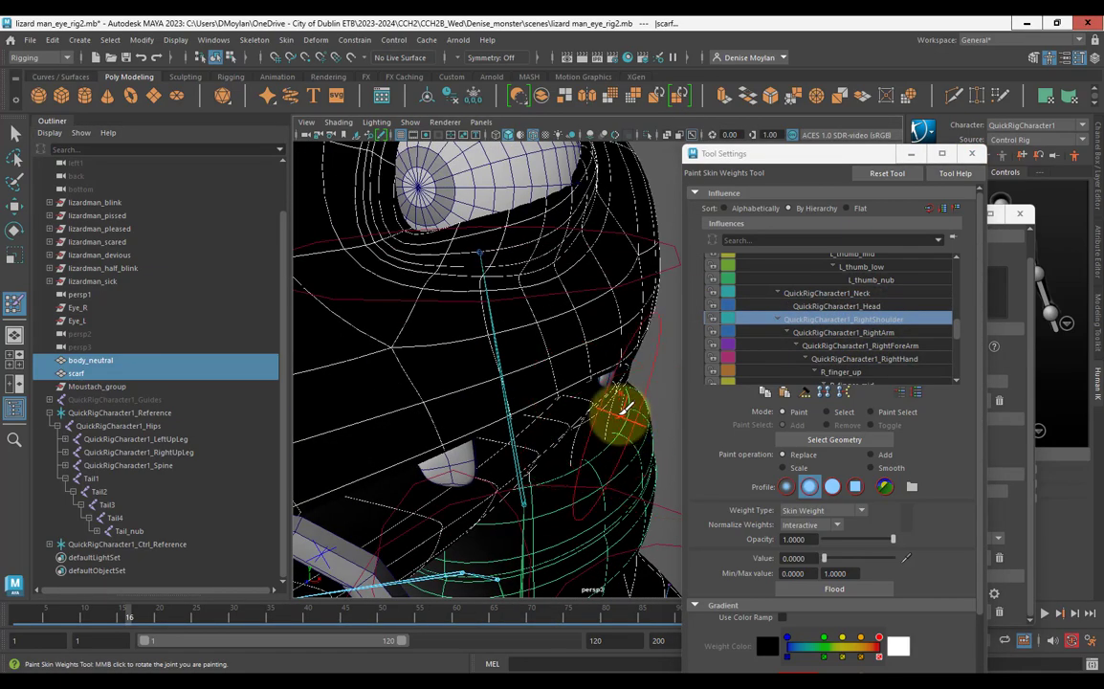
Turn on the color ramp for the weight display and inspect the QuickRigCharacter1_RightShoulder influence on the head, neck and scarf.
{"action": "left_click_drag", "start_coordinate": [624, 411], "coordinate": [591, 416], "text": "alt"}
{"action": "middle_click_drag", "start_coordinate": [591, 397], "coordinate": [627, 411], "text": "alt"}
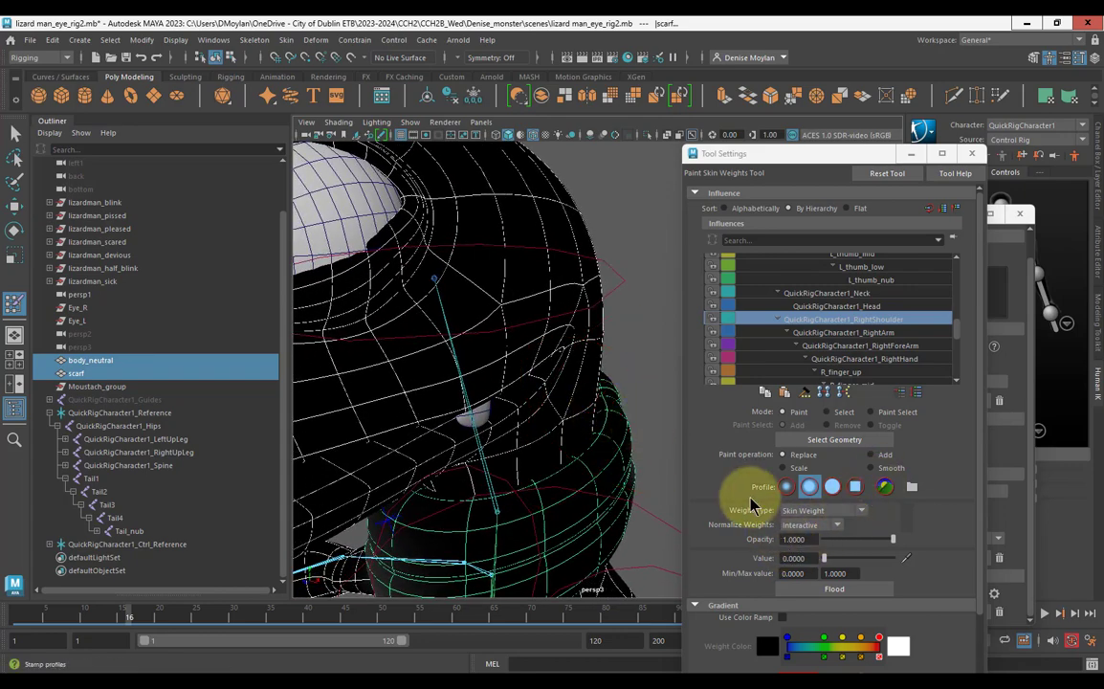
{"action": "scroll", "coordinate": [752, 504], "scroll_direction": "down", "scroll_amount": 3}
{"action": "left_click", "coordinate": [781, 551]}
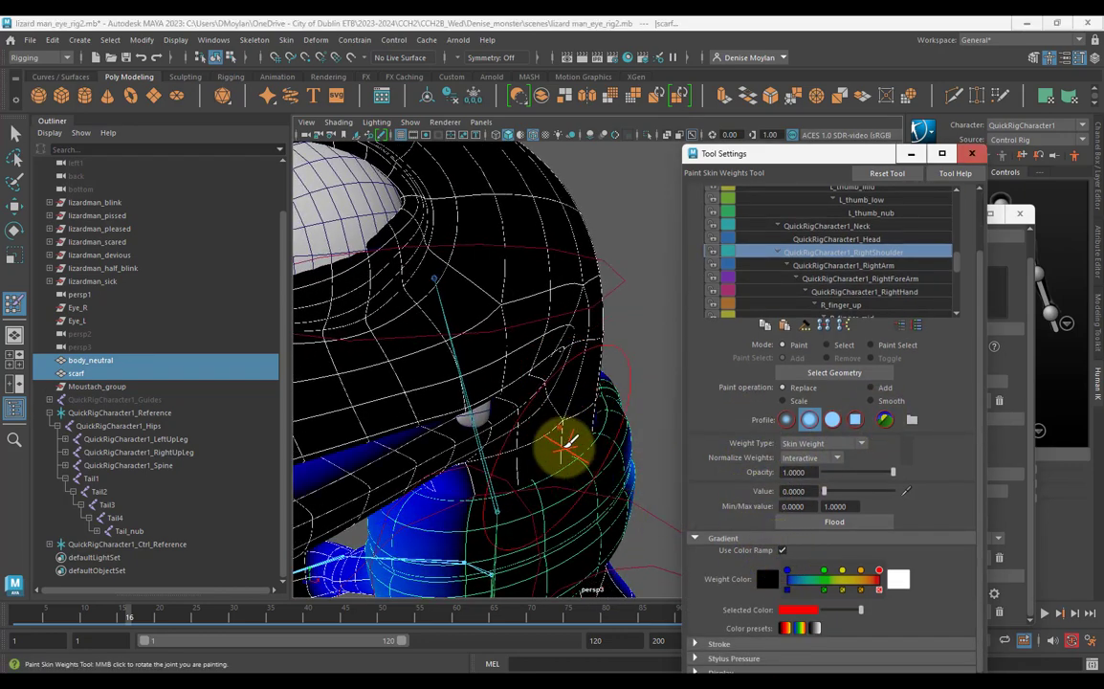
{"action": "scroll", "coordinate": [567, 455], "scroll_direction": "down", "scroll_amount": 4}
{"action": "mouse_move", "coordinate": [650, 354]}
{"action": "left_mouse_down", "text": "alt"}
{"action": "mouse_move", "coordinate": [586, 399]}
{"action": "mouse_move", "coordinate": [427, 402]}
{"action": "mouse_move", "coordinate": [533, 390]}
{"action": "mouse_move", "coordinate": [650, 356]}
{"action": "left_mouse_up", "text": "alt"}
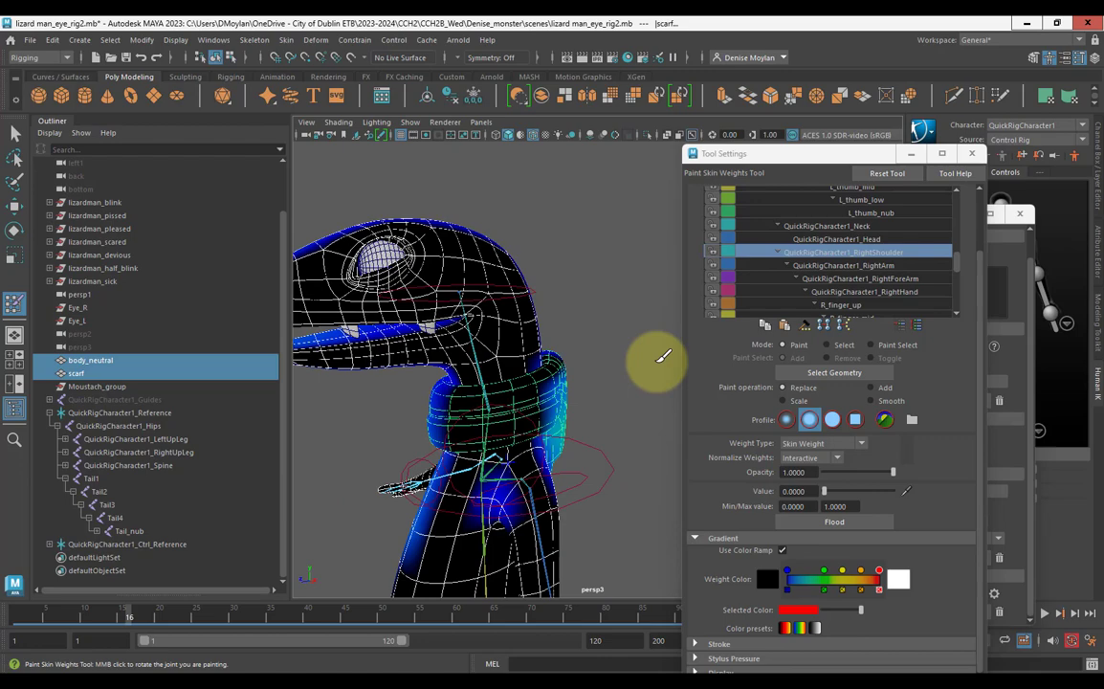
Examine the color-ramp weights of the QuickRigCharacter1_Head, RightShoulder, RightArm, RightForeArm and RightHand influences in turn.
{"action": "left_click", "coordinate": [878, 239]}
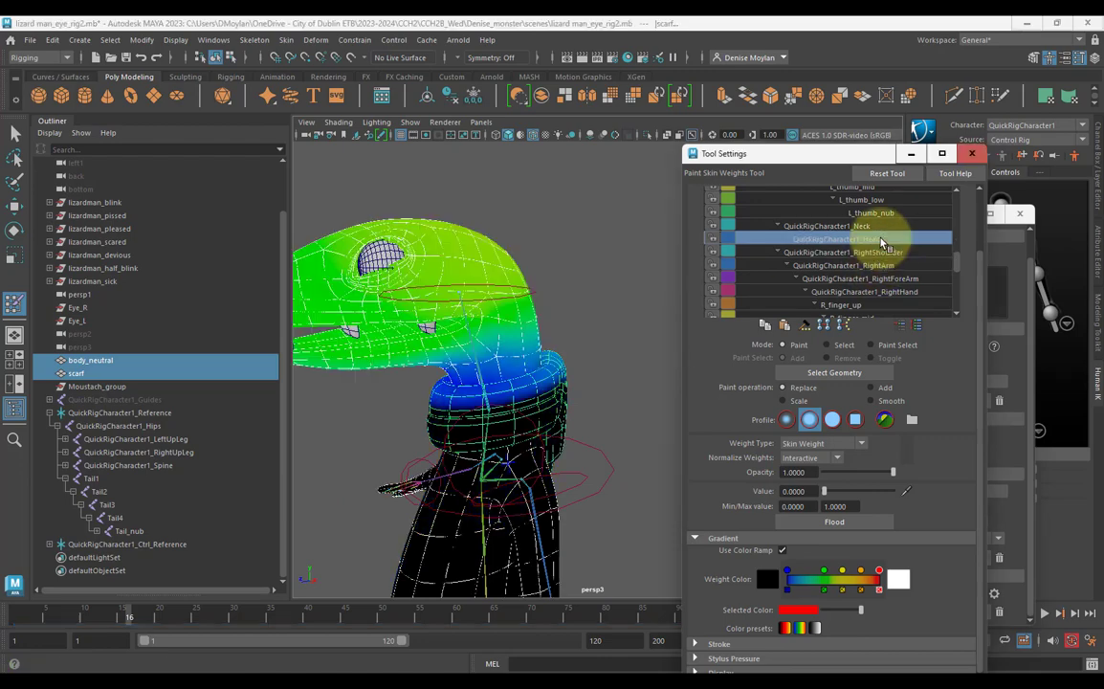
{"action": "left_click", "coordinate": [889, 251]}
{"action": "left_click", "coordinate": [887, 266]}
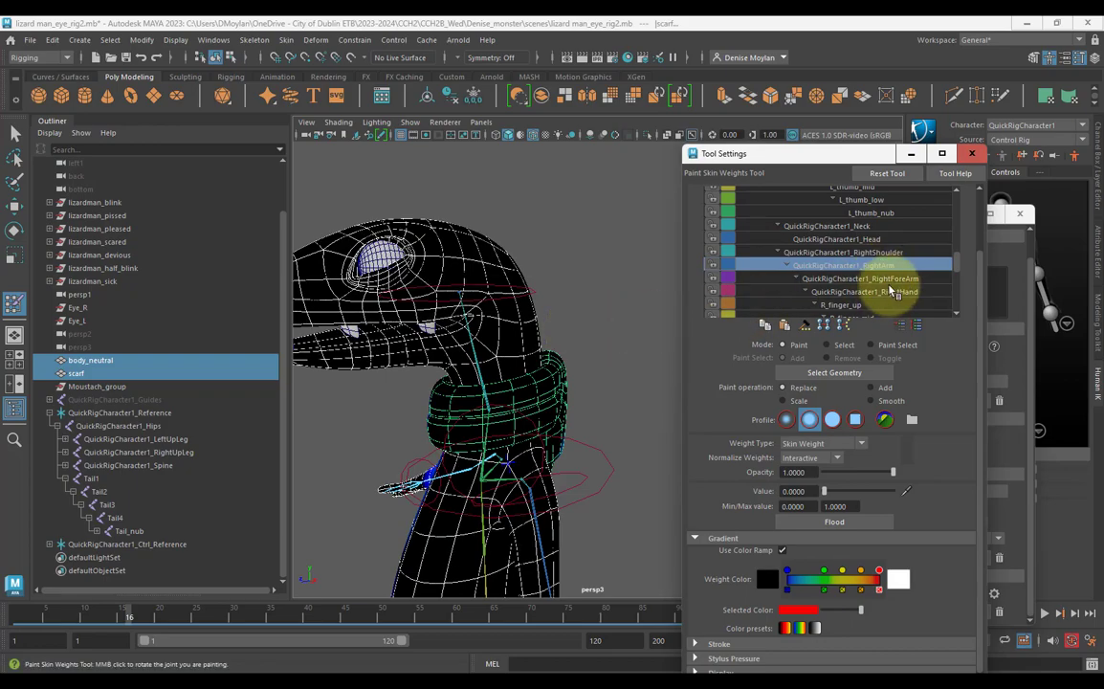
{"action": "left_click", "coordinate": [897, 279]}
{"action": "left_click_drag", "start_coordinate": [554, 345], "coordinate": [521, 337], "text": "alt"}
{"action": "left_click", "coordinate": [873, 292]}
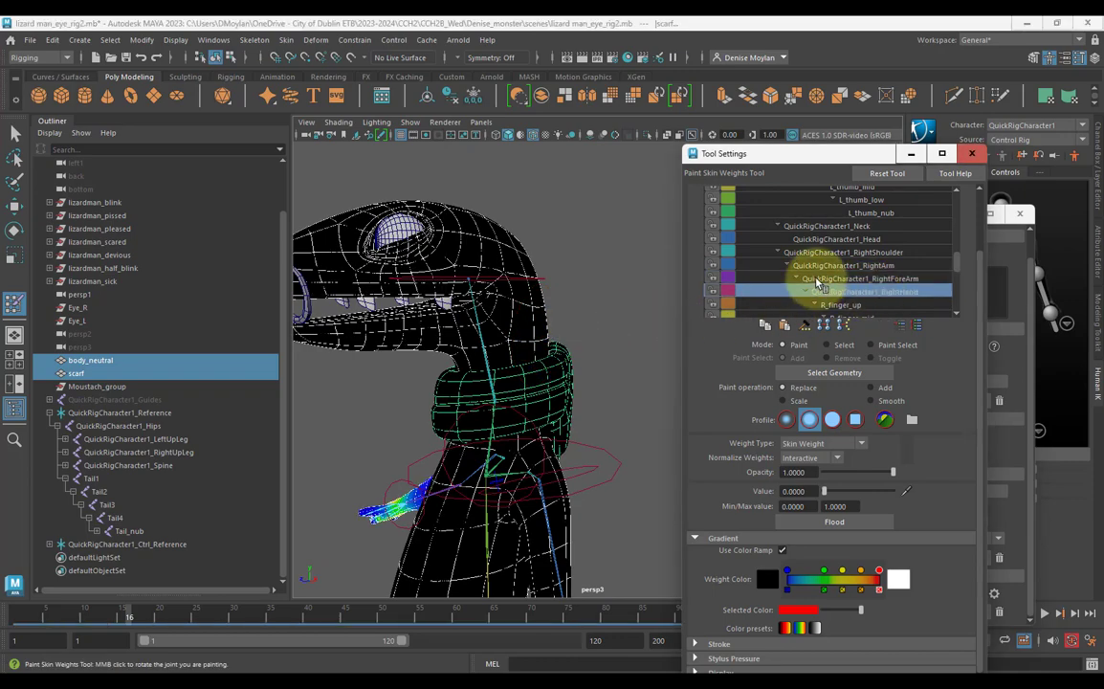
Examine the QuickRigCharacter1_LeftShoulder, LeftArm, LeftForeArm and LeftHand influences on the body and scarf, then return to LeftShoulder.
{"action": "scroll", "coordinate": [821, 280], "scroll_direction": "down", "scroll_amount": 1}
{"action": "scroll", "coordinate": [818, 282], "scroll_direction": "up", "scroll_amount": 6}
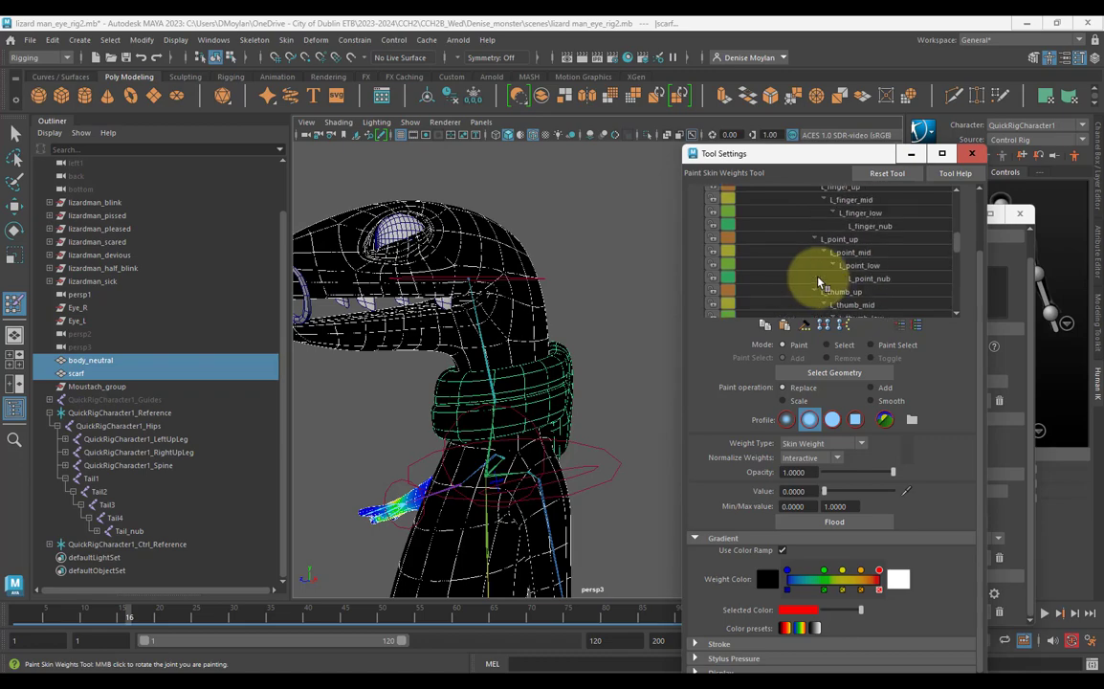
{"action": "scroll", "coordinate": [821, 277], "scroll_direction": "up", "scroll_amount": 5}
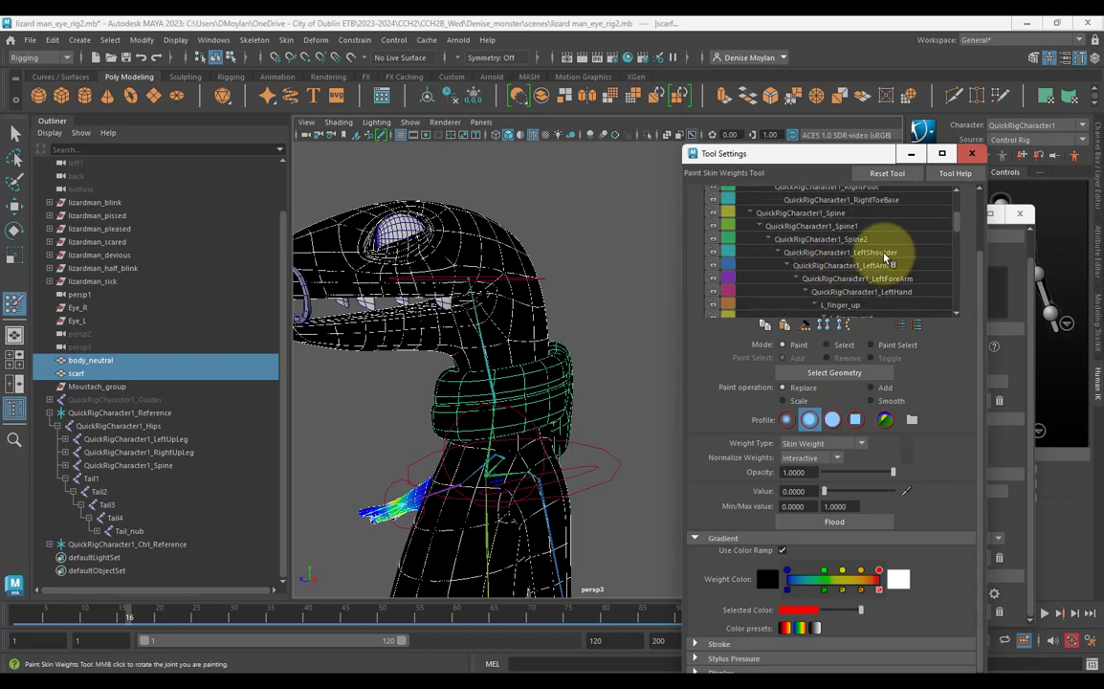
{"action": "left_click", "coordinate": [883, 253]}
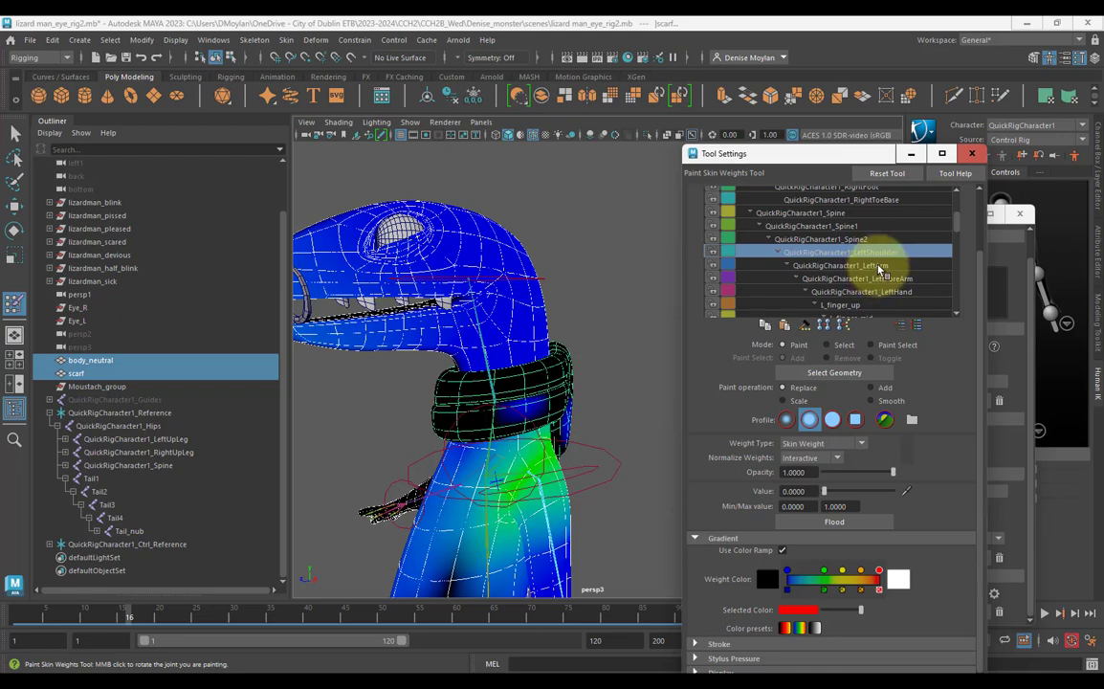
{"action": "left_click", "coordinate": [879, 266]}
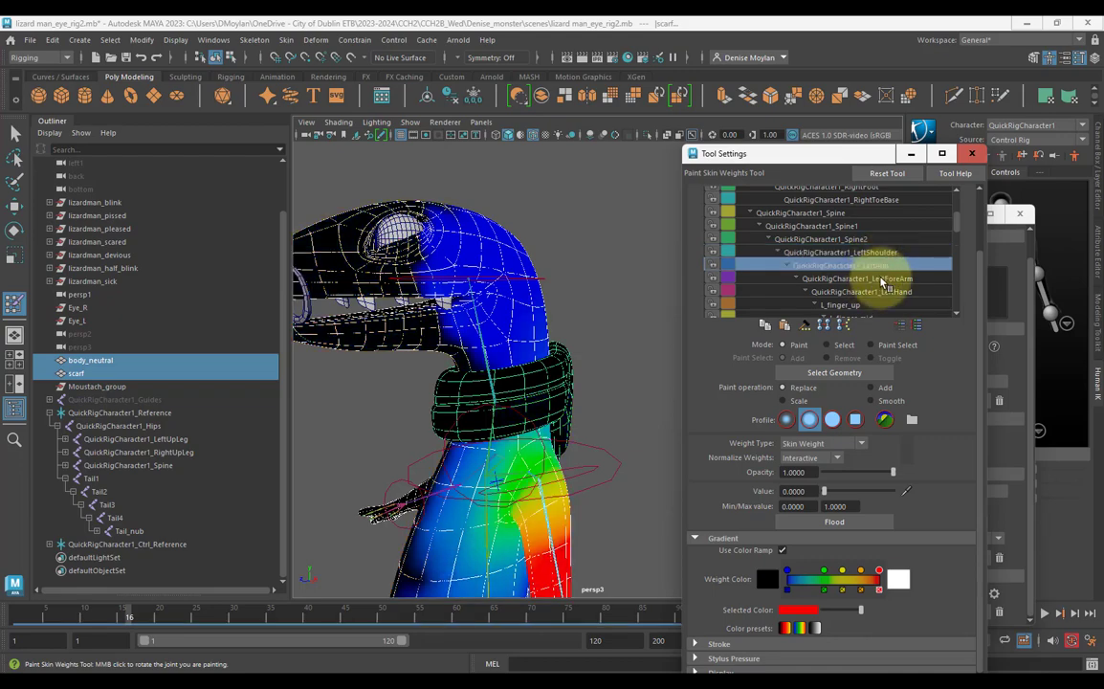
{"action": "left_click", "coordinate": [880, 279]}
{"action": "left_click_drag", "start_coordinate": [414, 394], "coordinate": [660, 354], "text": "alt"}
{"action": "left_click", "coordinate": [897, 292]}
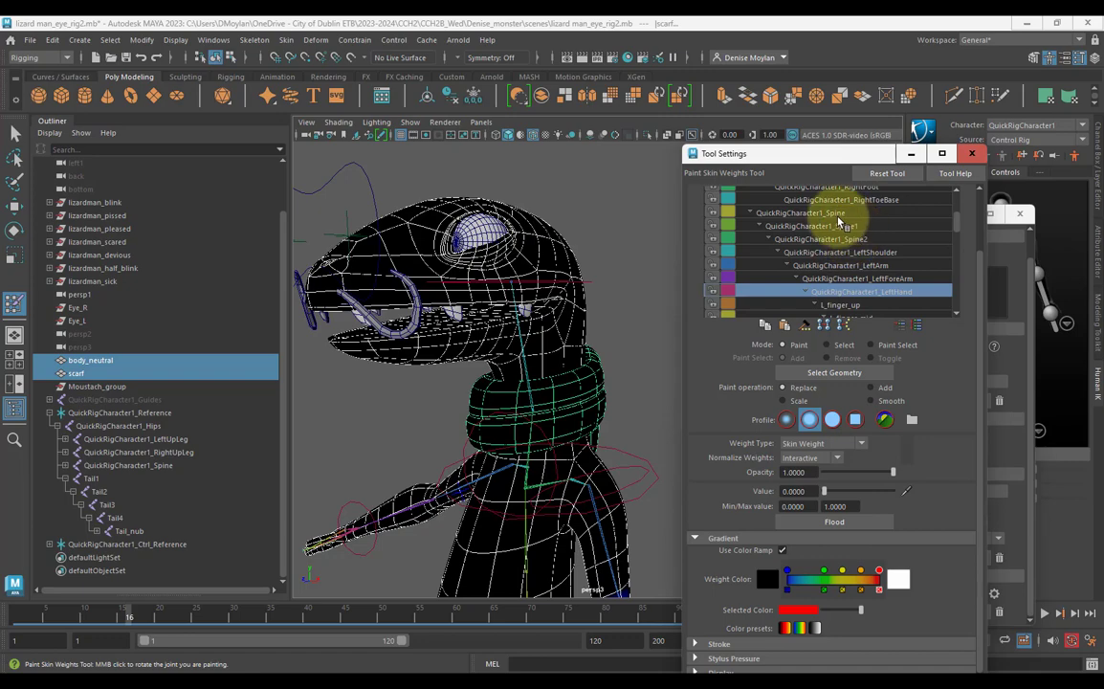
{"action": "left_click", "coordinate": [878, 252]}
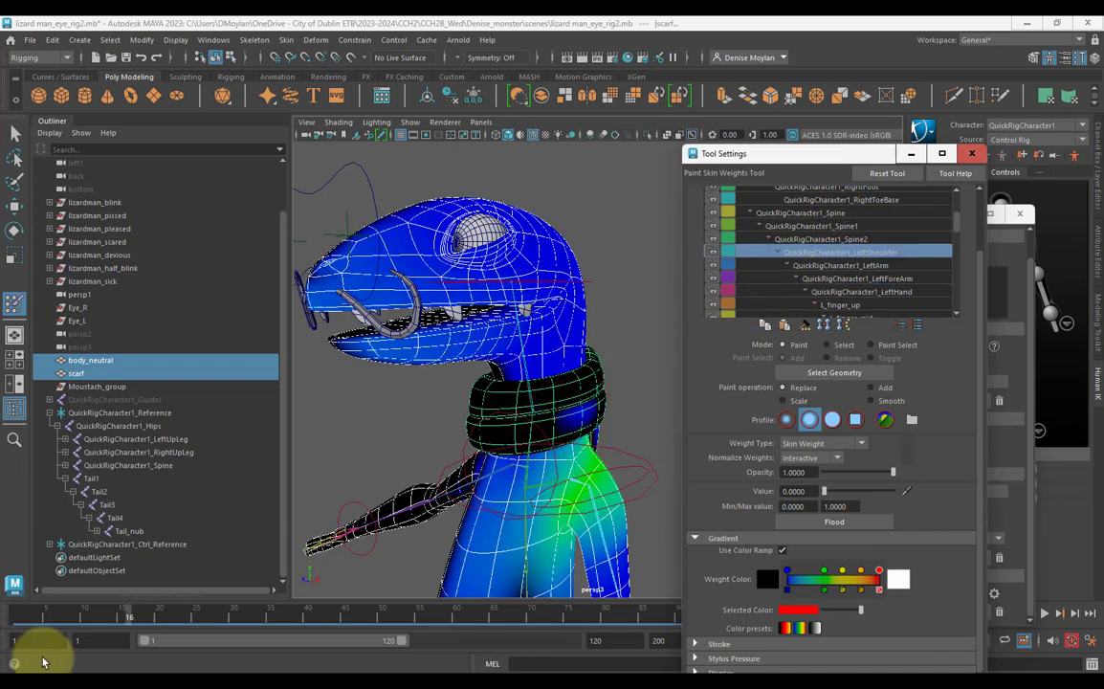
Scrub back and forth through the arm motion to check how the jaw corner, neck and scarf deform.
{"action": "left_click_drag", "start_coordinate": [153, 611], "coordinate": [132, 620]}
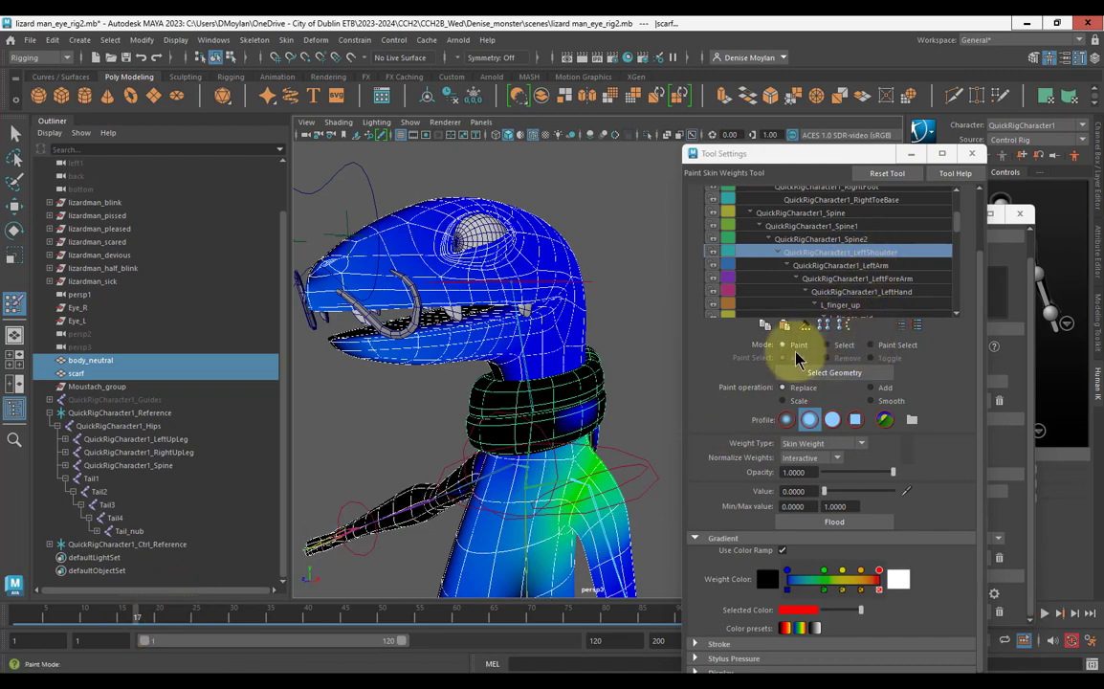
{"action": "scroll", "coordinate": [591, 383], "scroll_direction": "up", "scroll_amount": 5}
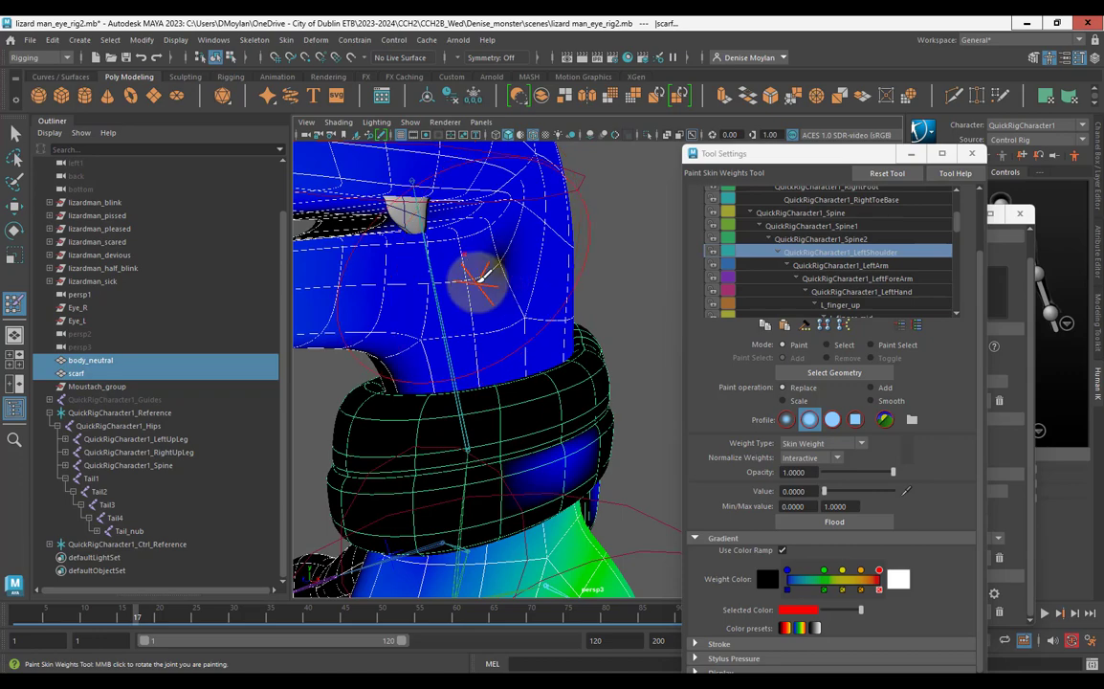
{"action": "left_click_drag", "start_coordinate": [189, 616], "coordinate": [107, 603]}
{"action": "left_click_drag", "start_coordinate": [404, 173], "coordinate": [443, 240], "text": "alt"}
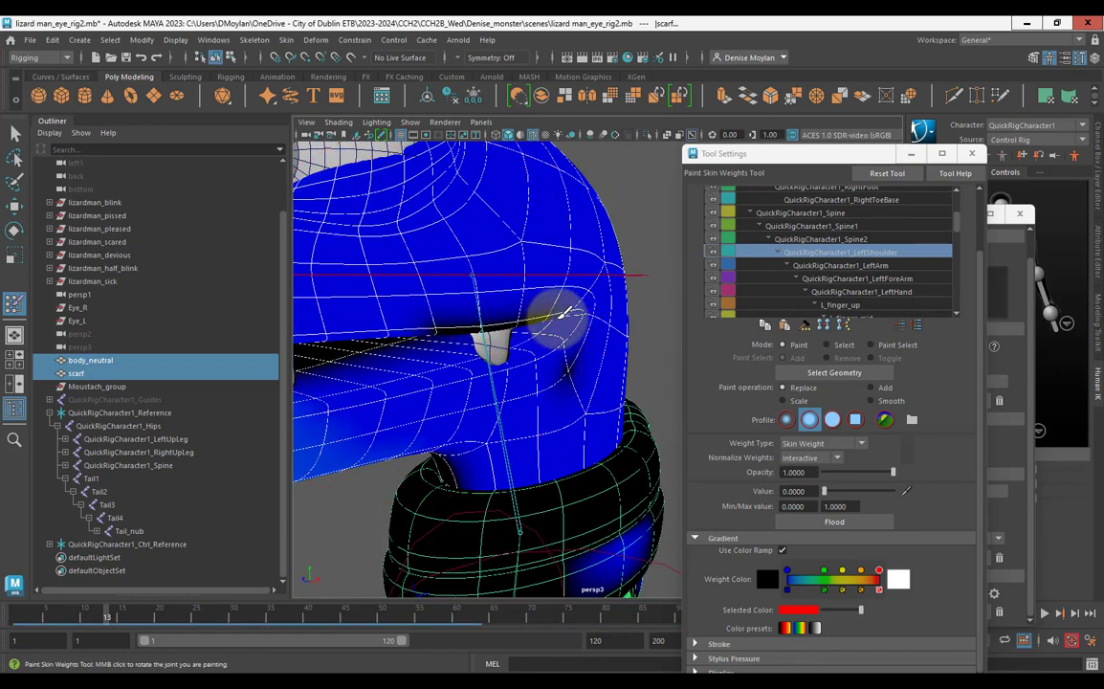
{"action": "mouse_move", "coordinate": [136, 611]}
{"action": "left_mouse_down"}
{"action": "mouse_move", "coordinate": [54, 624]}
{"action": "mouse_move", "coordinate": [165, 620]}
{"action": "mouse_move", "coordinate": [78, 619]}
{"action": "left_mouse_up"}
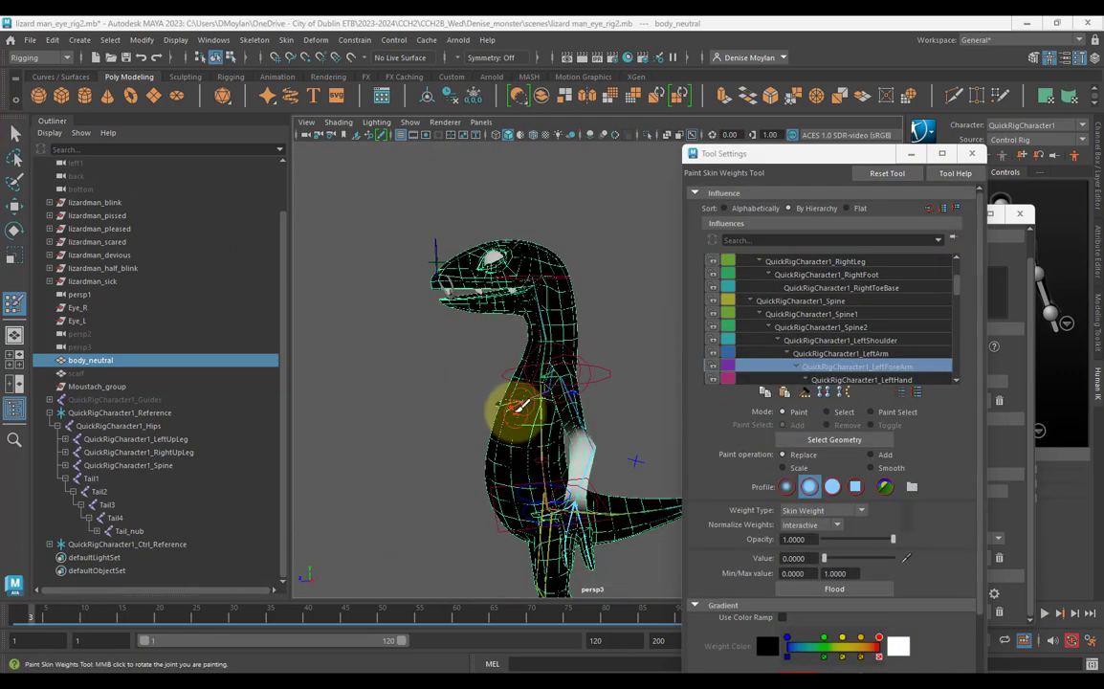
Go to frame 27 and examine the QuickRigCharacter1_LeftArm influence on the body's shoulder and neck.
{"action": "scroll", "coordinate": [504, 394], "scroll_direction": "up", "scroll_amount": 3}
{"action": "scroll", "coordinate": [581, 504], "scroll_direction": "down", "scroll_amount": 2}
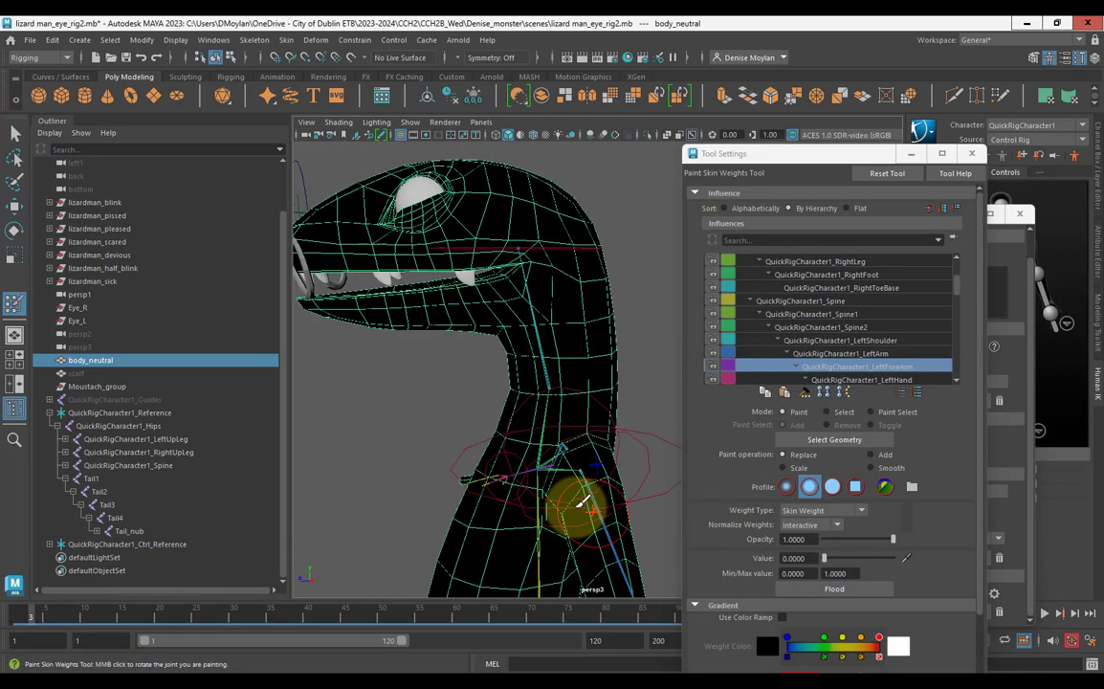
{"action": "mouse_move", "coordinate": [225, 630]}
{"action": "left_mouse_down"}
{"action": "mouse_move", "coordinate": [12, 634]}
{"action": "mouse_move", "coordinate": [213, 642]}
{"action": "left_mouse_up"}
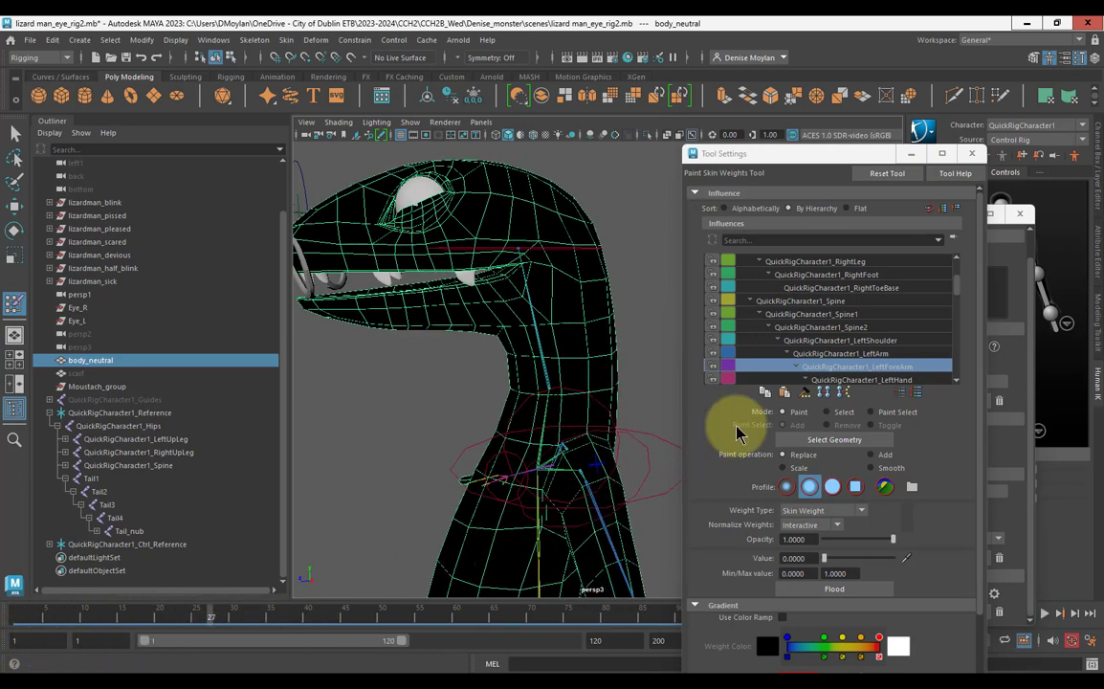
{"action": "left_click", "coordinate": [861, 354]}
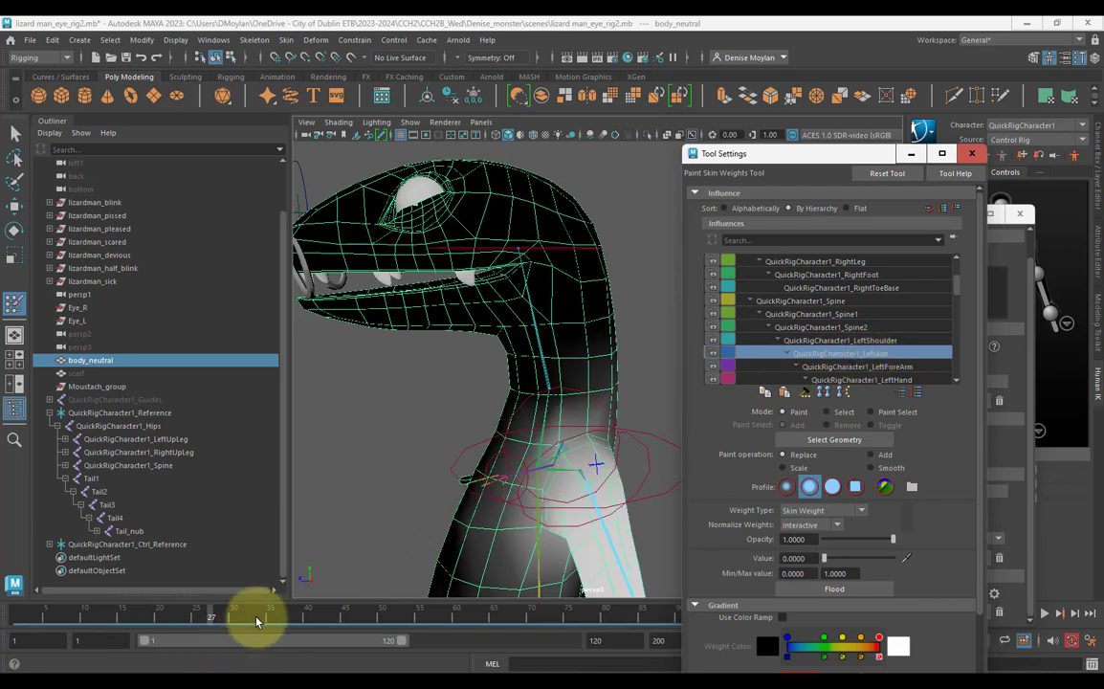
{"action": "scroll", "coordinate": [549, 529], "scroll_direction": "down", "scroll_amount": 4}
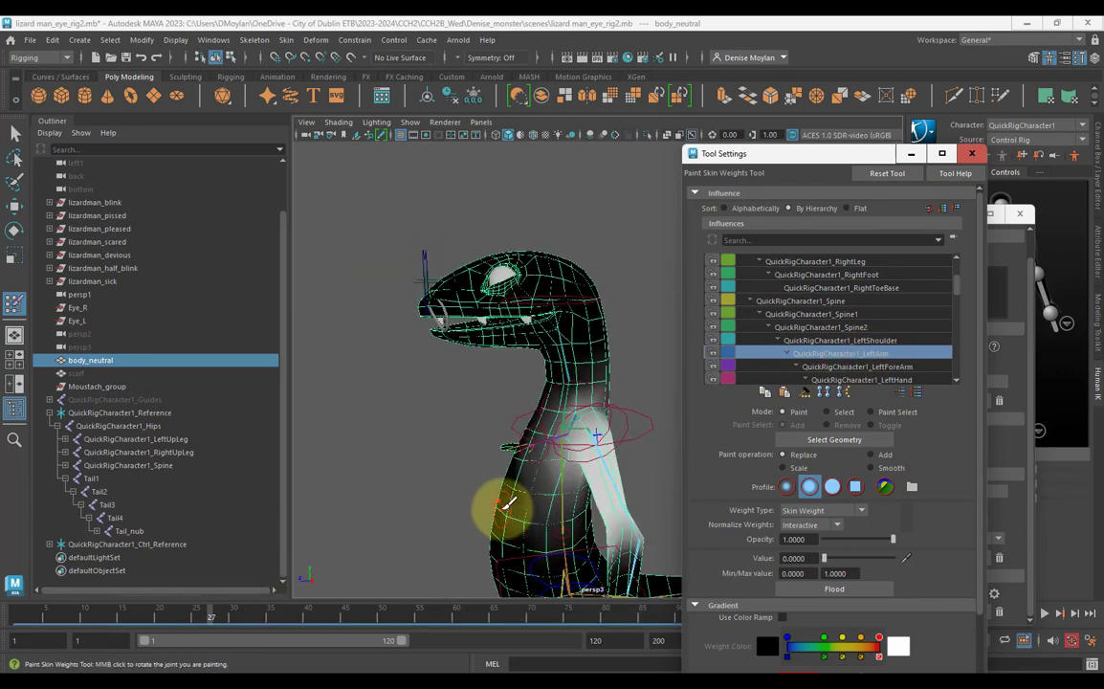
{"action": "mouse_move", "coordinate": [399, 459]}
{"action": "left_mouse_down", "text": "alt"}
{"action": "mouse_move", "coordinate": [431, 475]}
{"action": "mouse_move", "coordinate": [492, 472]}
{"action": "left_mouse_up", "text": "alt"}
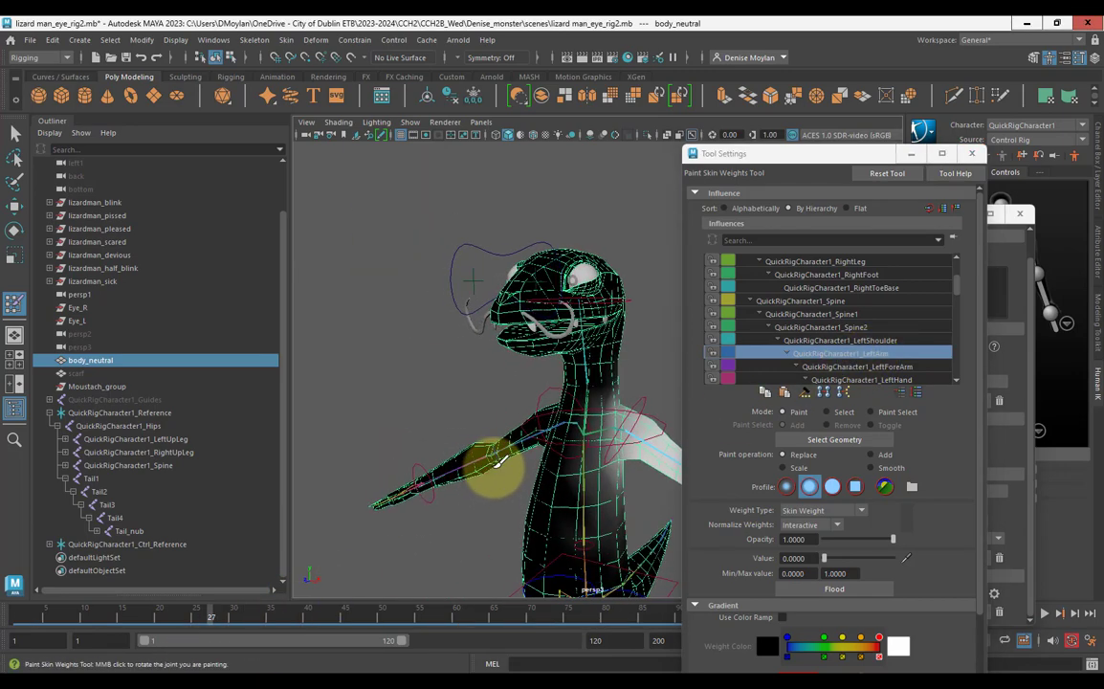
Leave weight painting, select the left shoulder effector control, and scrub to frame 17 to check the arm pose.
{"action": "left_click", "coordinate": [13, 135]}
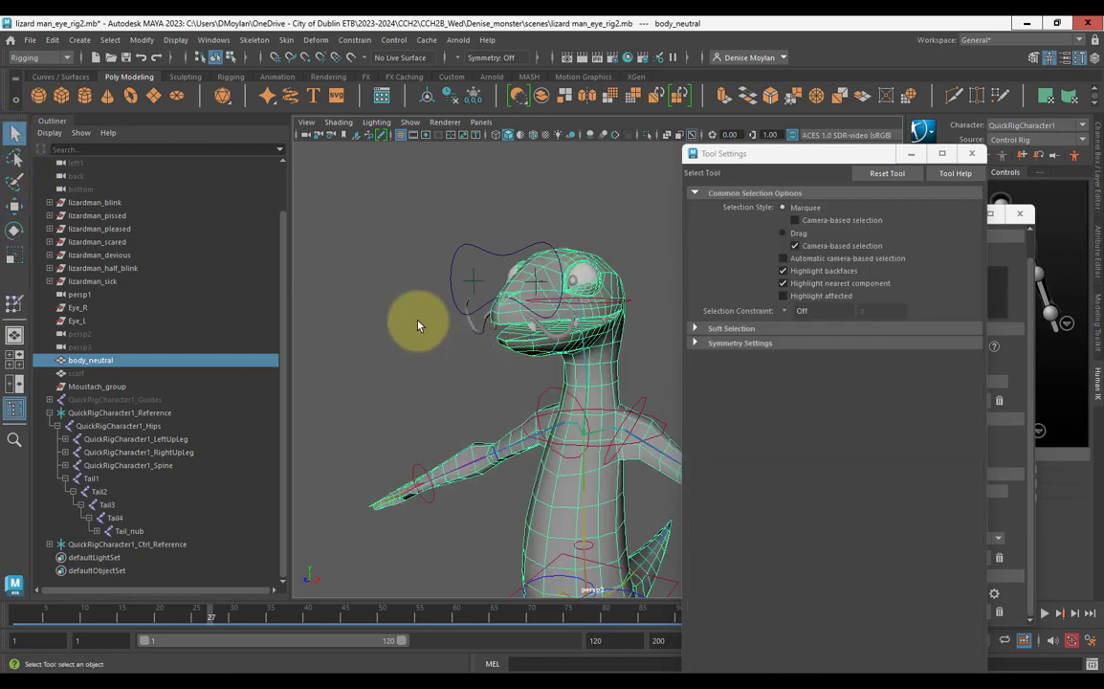
{"action": "left_click", "coordinate": [475, 317]}
{"action": "left_click", "coordinate": [550, 519]}
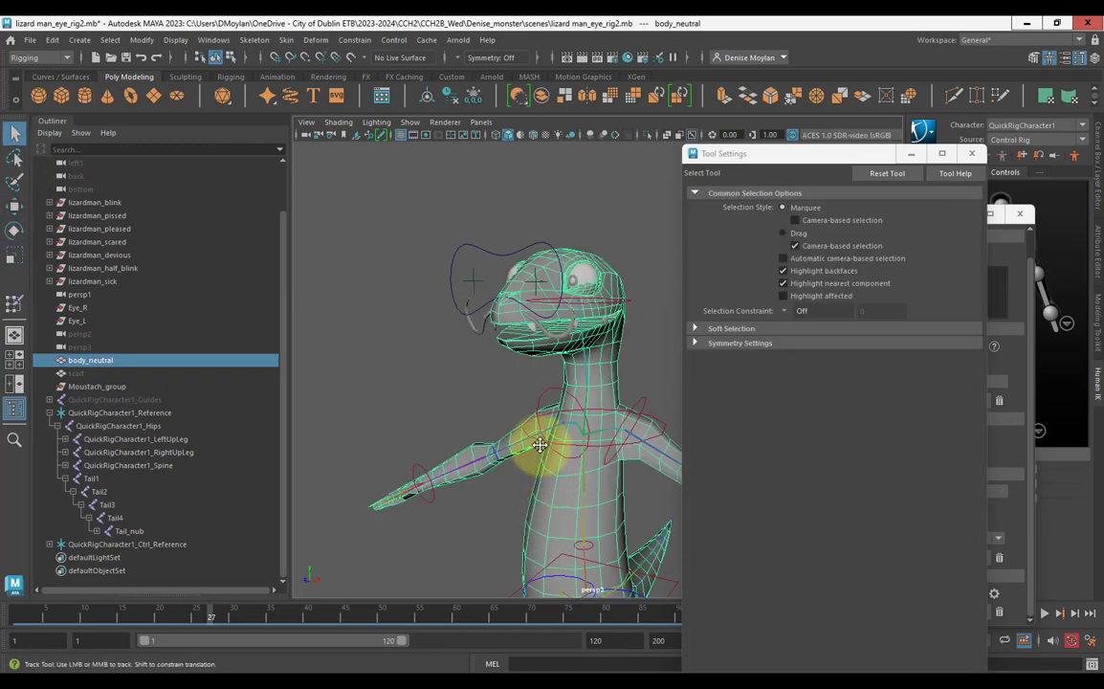
{"action": "middle_click_drag", "start_coordinate": [540, 444], "coordinate": [499, 390], "text": "alt"}
{"action": "left_click", "coordinate": [595, 351]}
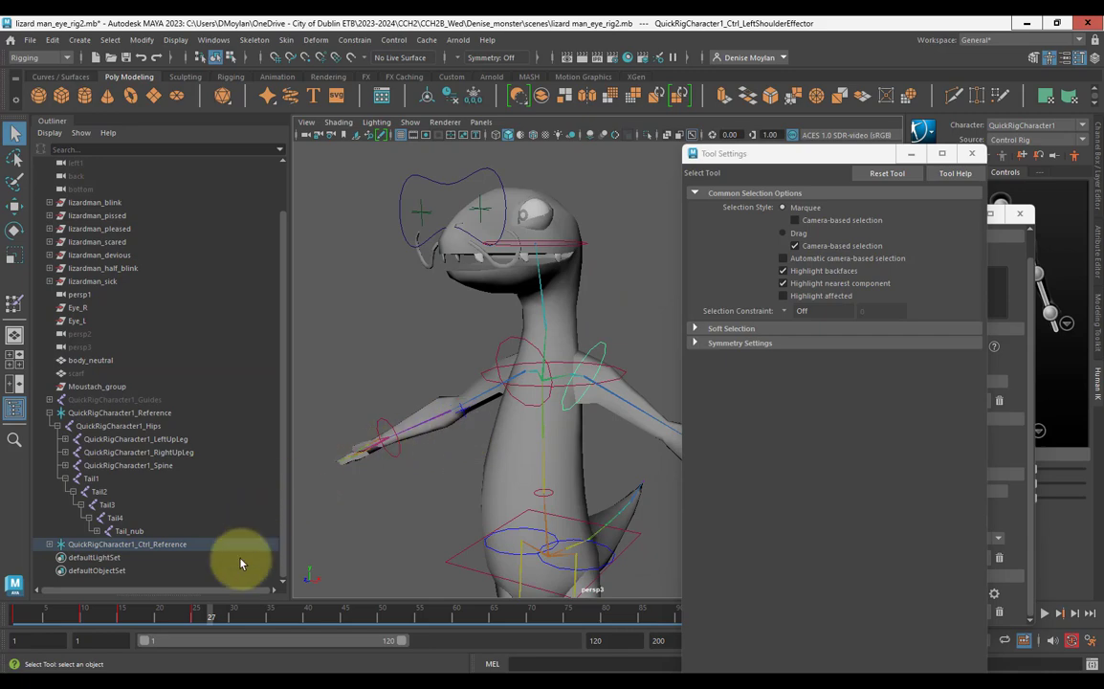
{"action": "left_click_drag", "start_coordinate": [181, 620], "coordinate": [136, 647]}
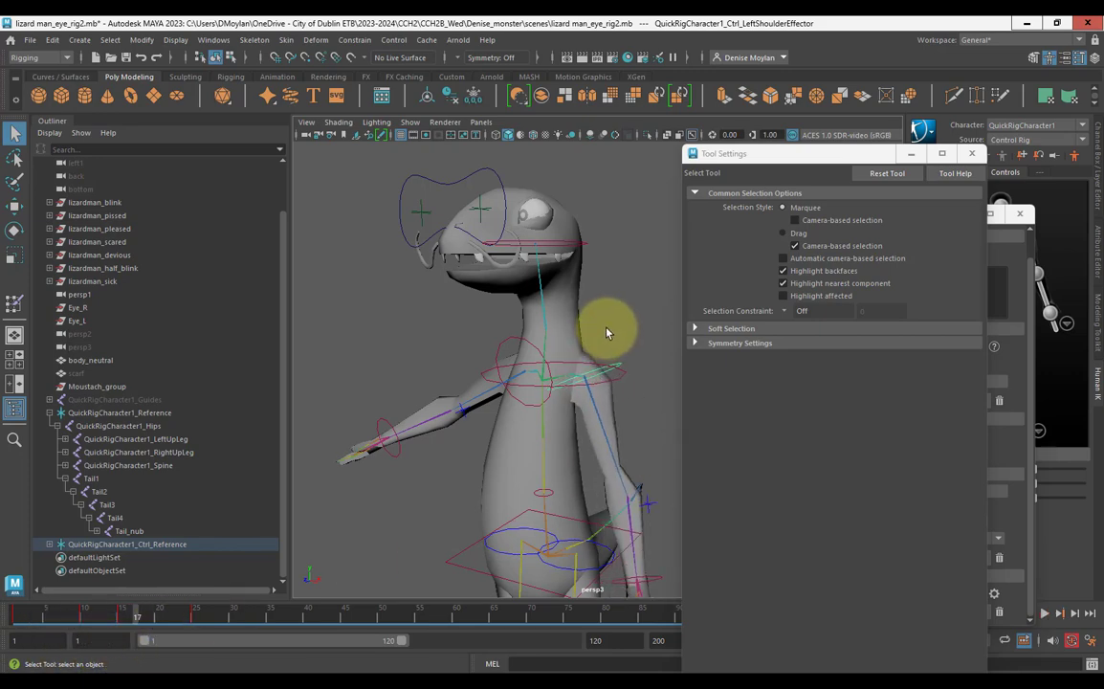
Select the body_neutral mesh and reopen the Paint Skin Weights tool to inspect the left arm's influence around the shoulder.
{"action": "scroll", "coordinate": [611, 327], "scroll_direction": "up", "scroll_amount": 5}
{"action": "left_click_drag", "start_coordinate": [562, 346], "coordinate": [556, 322], "text": "alt"}
{"action": "left_click", "coordinate": [560, 294]}
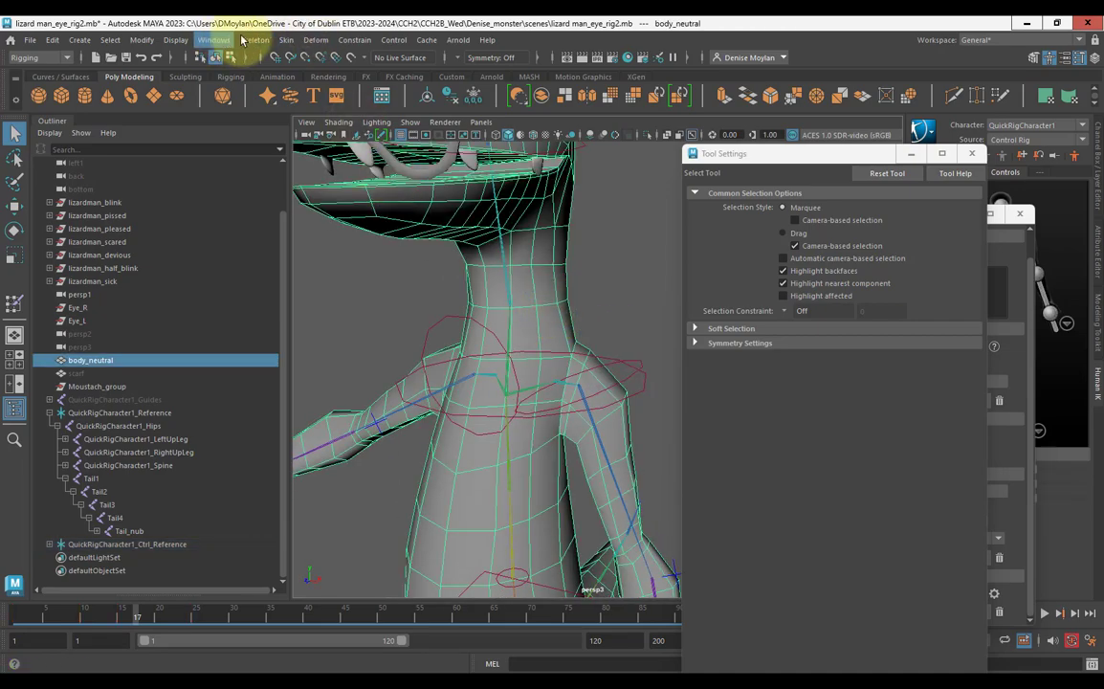
{"action": "left_click", "coordinate": [279, 39]}
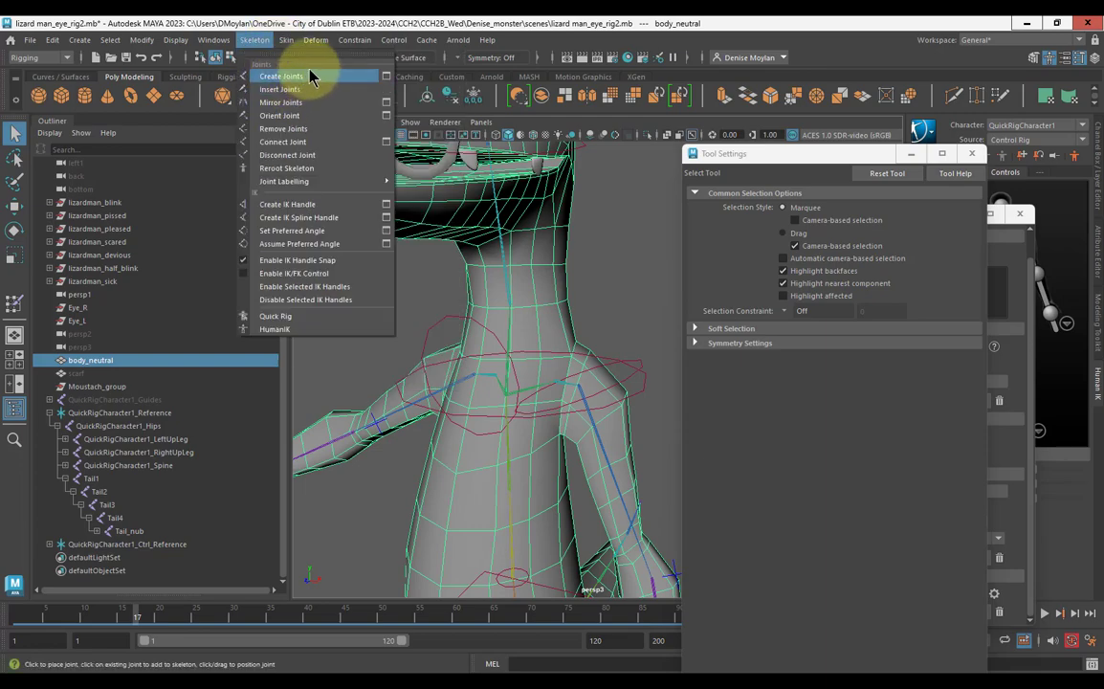
{"action": "mouse_move", "coordinate": [290, 43]}
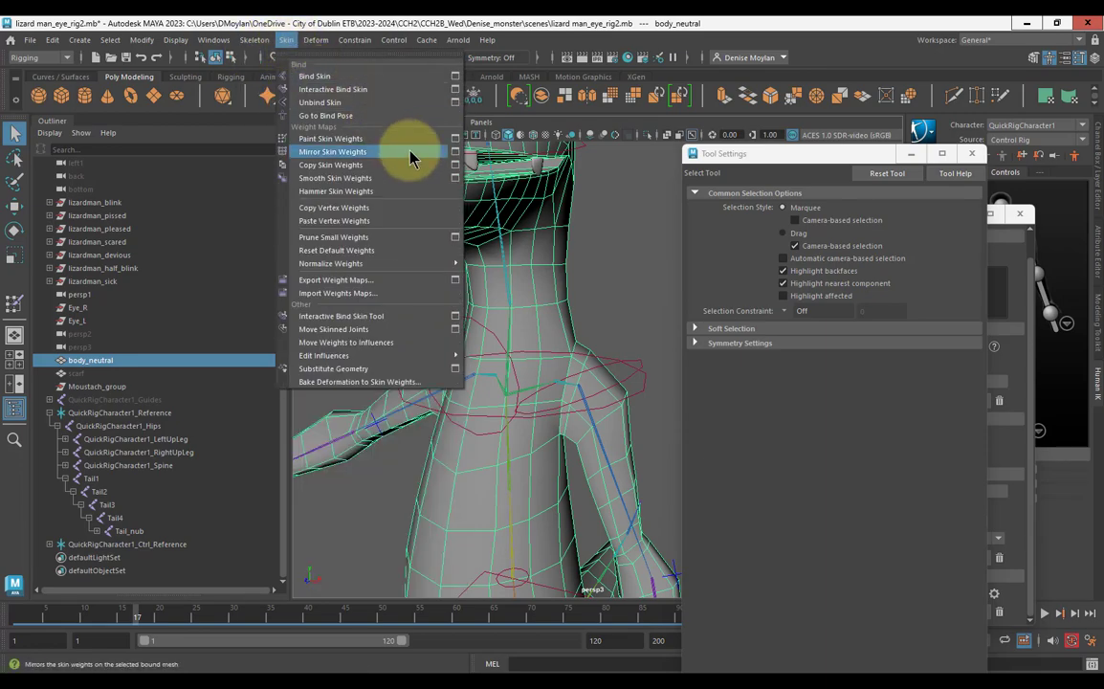
{"action": "left_click", "coordinate": [451, 141]}
{"action": "left_click_drag", "start_coordinate": [554, 323], "coordinate": [499, 338], "text": "alt"}
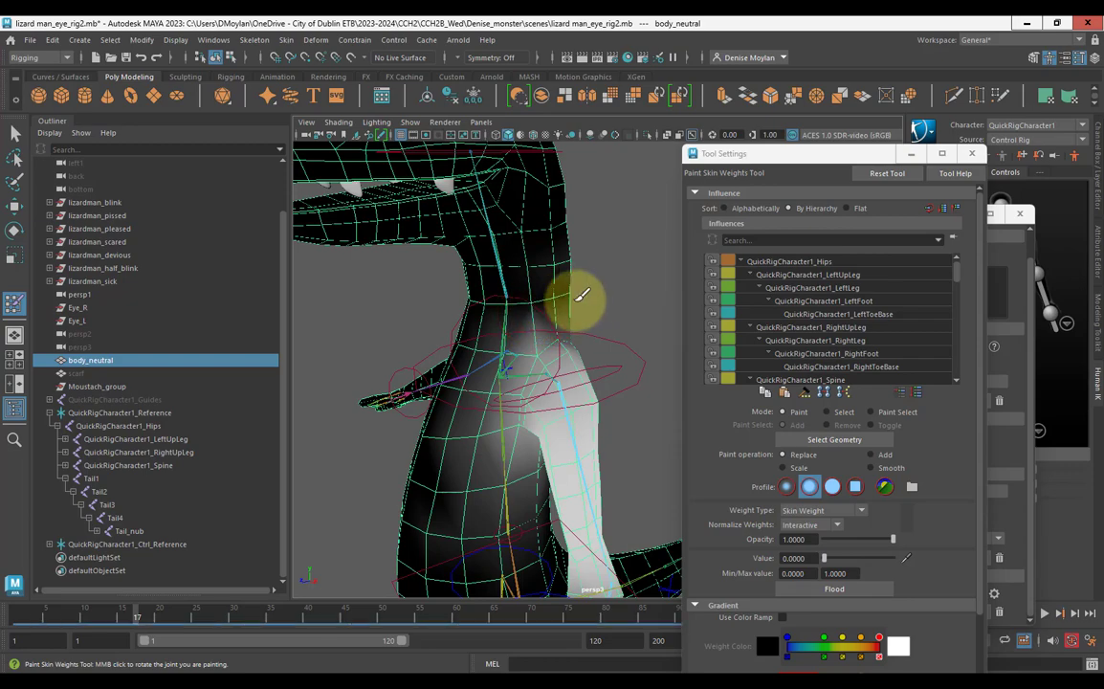
{"action": "mouse_move", "coordinate": [566, 296]}
{"action": "left_mouse_down", "text": "alt"}
{"action": "mouse_move", "coordinate": [520, 308]}
{"action": "mouse_move", "coordinate": [610, 277]}
{"action": "mouse_move", "coordinate": [545, 278]}
{"action": "left_mouse_up", "text": "alt"}
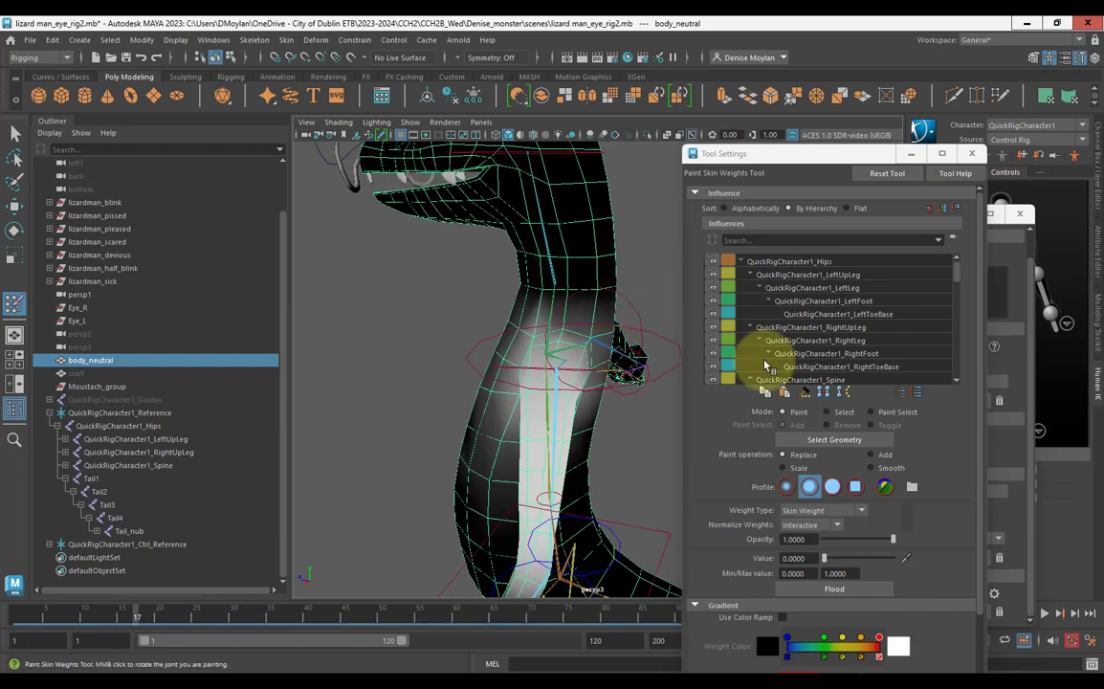
Go to frame 14 and, after a brief switch to Smooth, set the weight paint operation back to Replace with value 0.
{"action": "left_click", "coordinate": [871, 468]}
{"action": "mouse_move", "coordinate": [591, 288]}
{"action": "left_mouse_down", "text": "alt"}
{"action": "mouse_move", "coordinate": [596, 302]}
{"action": "mouse_move", "coordinate": [525, 304]}
{"action": "mouse_move", "coordinate": [542, 370]}
{"action": "left_mouse_up", "text": "alt"}
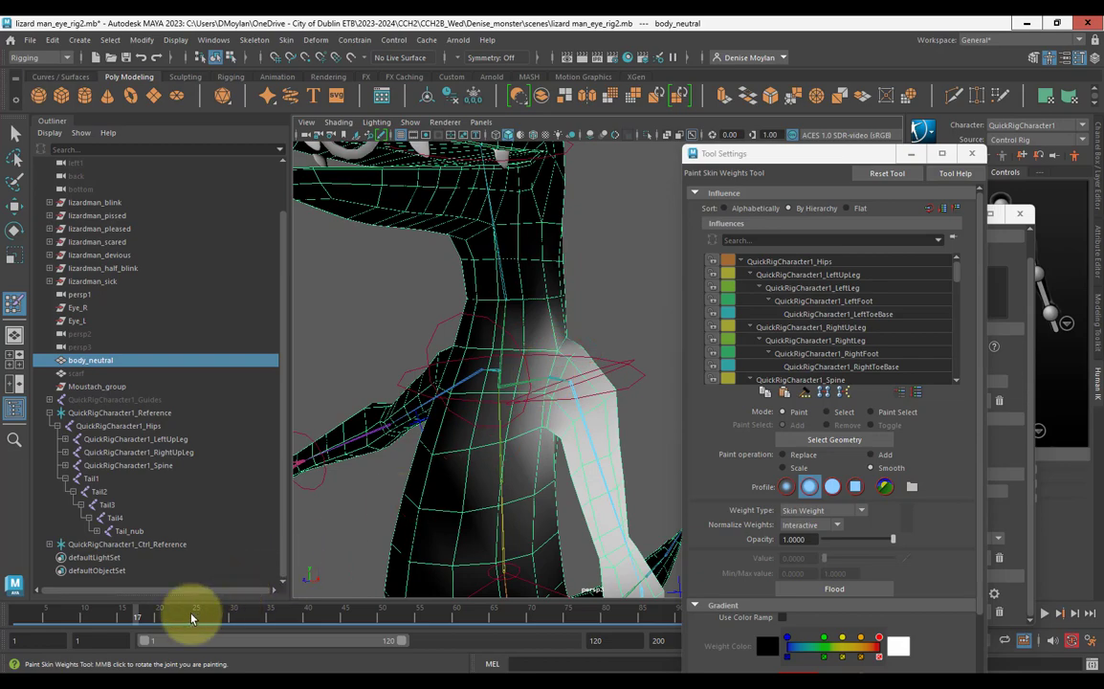
{"action": "mouse_move", "coordinate": [123, 619]}
{"action": "left_mouse_down"}
{"action": "mouse_move", "coordinate": [94, 623]}
{"action": "mouse_move", "coordinate": [143, 624]}
{"action": "mouse_move", "coordinate": [86, 623]}
{"action": "mouse_move", "coordinate": [126, 631]}
{"action": "mouse_move", "coordinate": [115, 633]}
{"action": "left_mouse_up"}
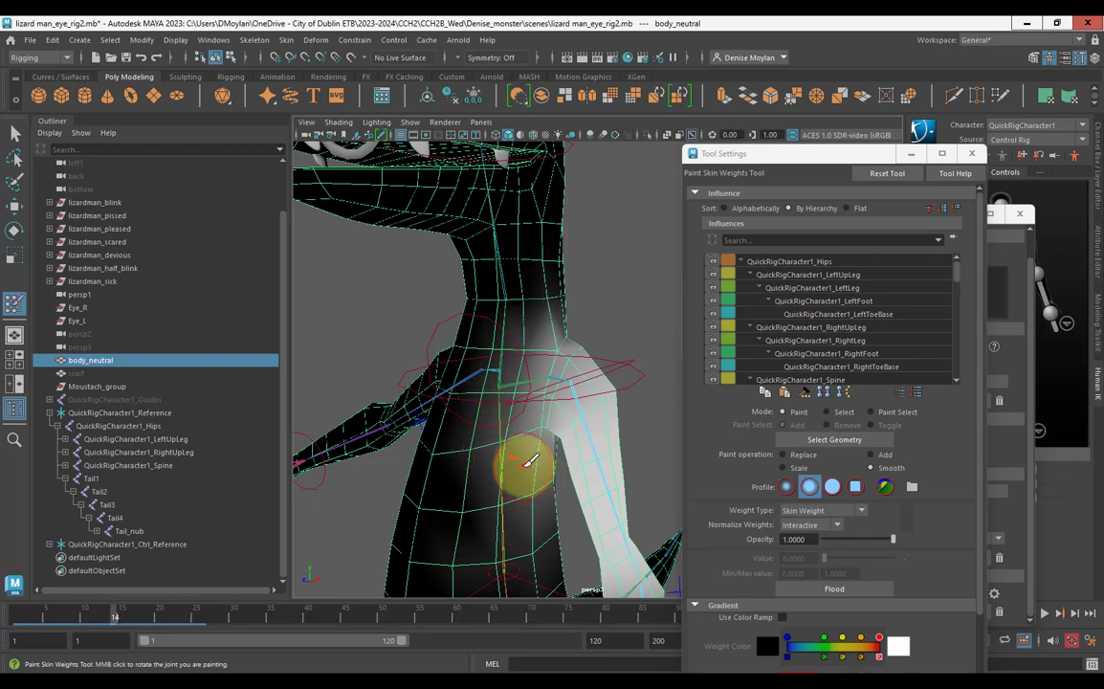
{"action": "left_click", "coordinate": [783, 455]}
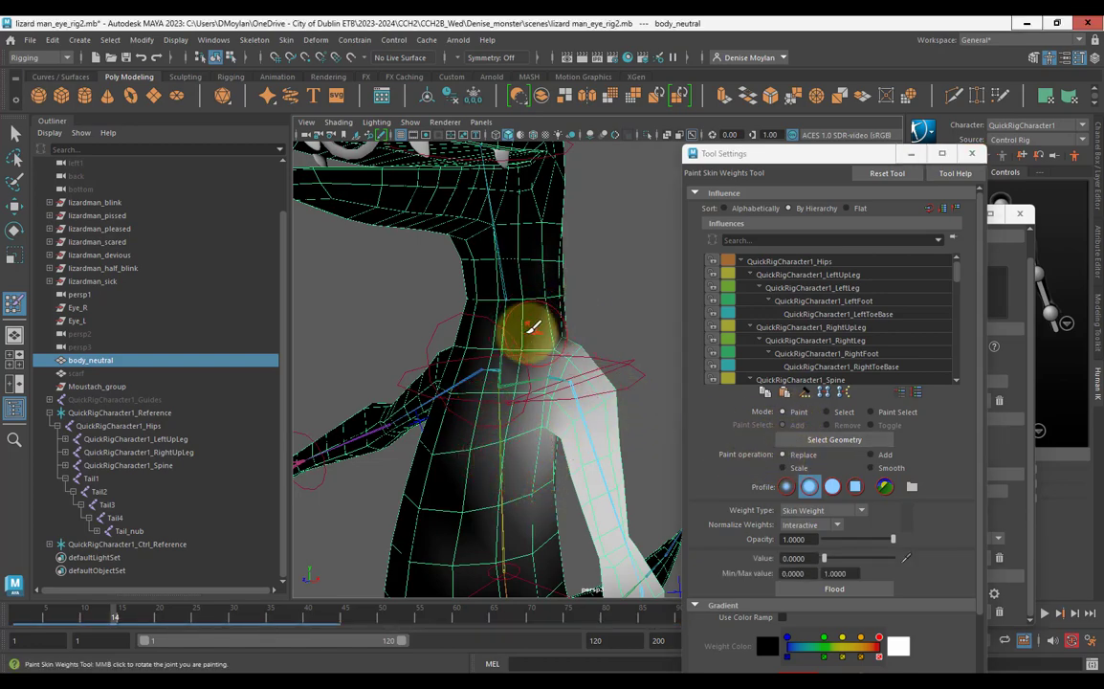
Paint the left arm's influence off the chest and back with Replace at value 0, checking the deformation around frames 14 to 16.
{"action": "left_click_drag", "start_coordinate": [476, 352], "coordinate": [343, 367], "text": "alt"}
{"action": "left_click_drag", "start_coordinate": [588, 363], "coordinate": [514, 346], "text": "alt"}
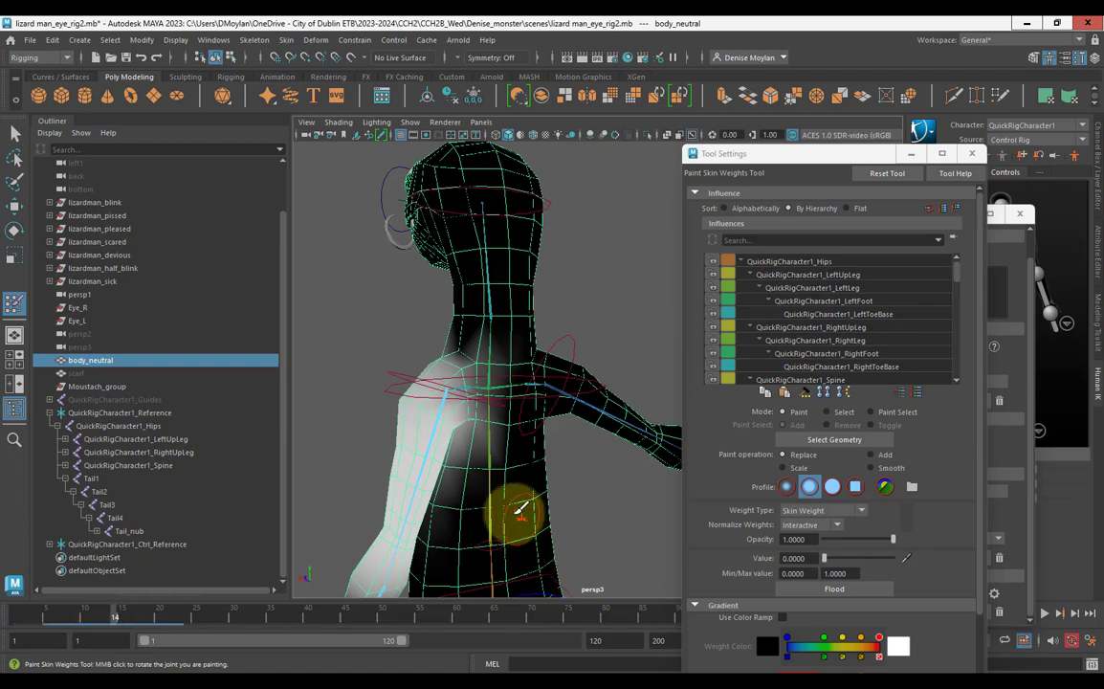
{"action": "left_click_drag", "start_coordinate": [519, 509], "coordinate": [480, 427], "text": "alt"}
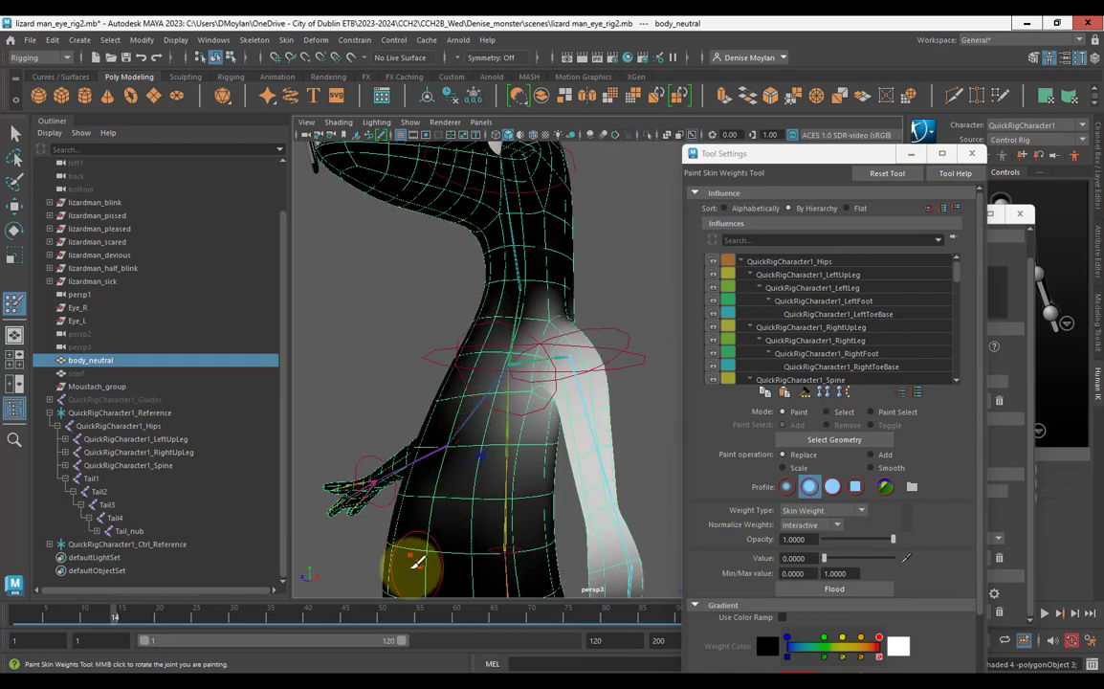
{"action": "left_click_drag", "start_coordinate": [205, 609], "coordinate": [132, 620]}
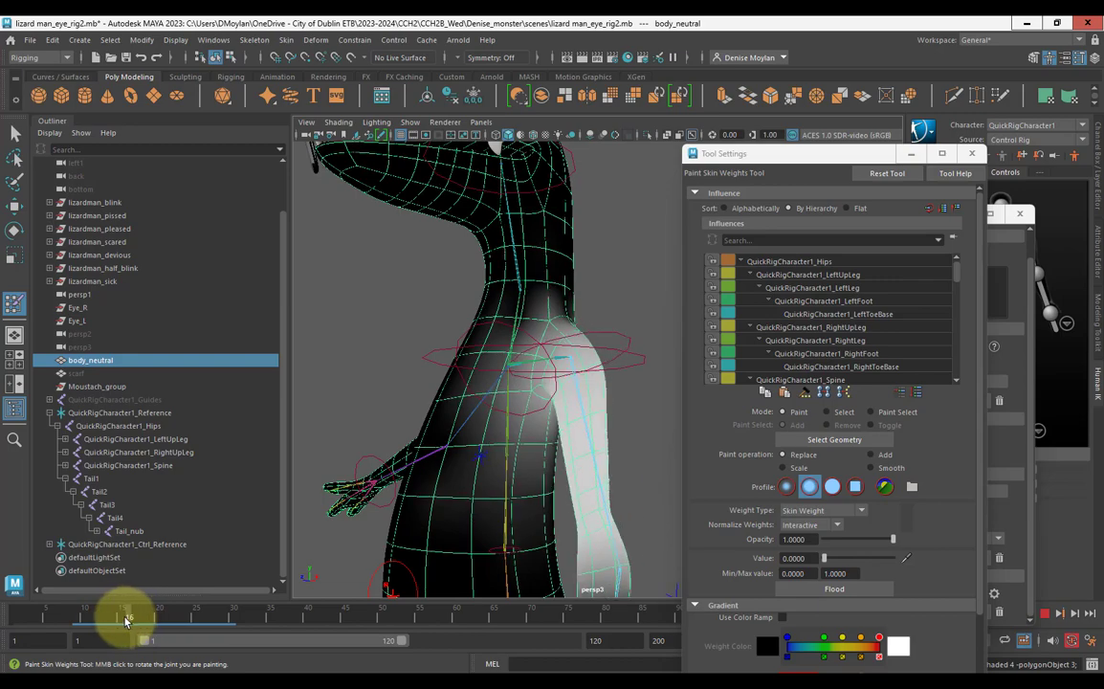
{"action": "mouse_move", "coordinate": [478, 466]}
{"action": "left_mouse_down", "text": "alt"}
{"action": "mouse_move", "coordinate": [507, 500]}
{"action": "mouse_move", "coordinate": [554, 476]}
{"action": "mouse_move", "coordinate": [490, 399]}
{"action": "mouse_move", "coordinate": [473, 423]}
{"action": "left_mouse_up", "text": "alt"}
{"action": "mouse_move", "coordinate": [142, 624]}
{"action": "left_mouse_down"}
{"action": "mouse_move", "coordinate": [101, 615]}
{"action": "mouse_move", "coordinate": [148, 617]}
{"action": "mouse_move", "coordinate": [103, 616]}
{"action": "mouse_move", "coordinate": [121, 617]}
{"action": "left_mouse_up"}
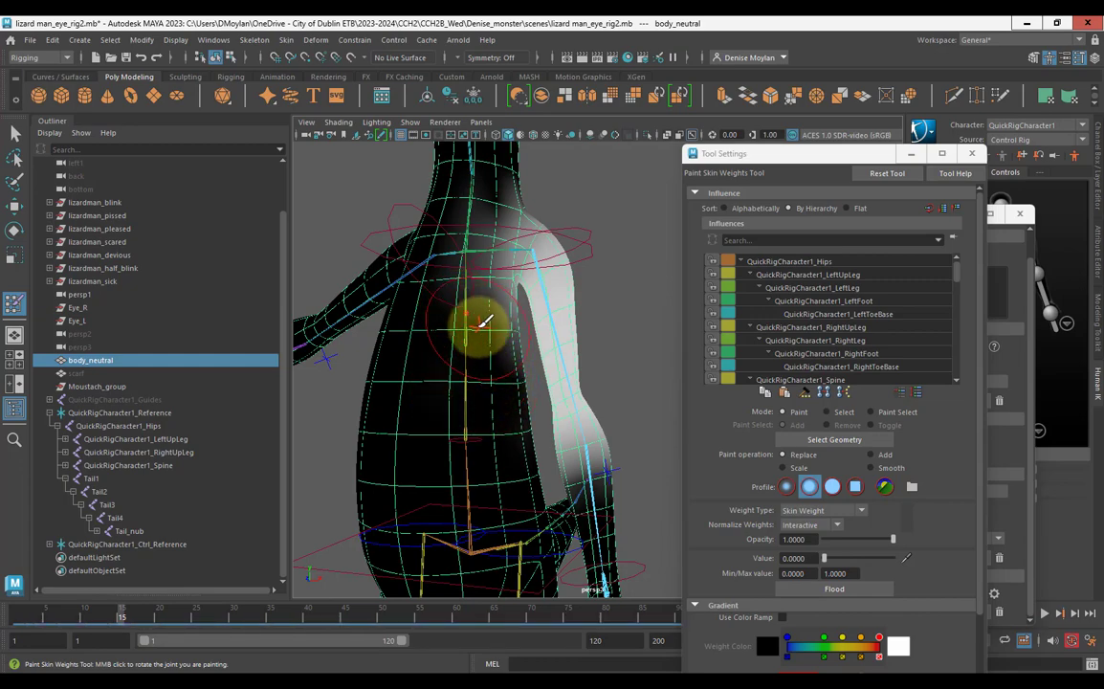
Scrub the arm motion between frames 8 and 42 and examine how the left shoulder, armpit and torso deform from several angles.
{"action": "mouse_move", "coordinate": [450, 258]}
{"action": "left_mouse_down", "text": "alt"}
{"action": "mouse_move", "coordinate": [480, 461]}
{"action": "mouse_move", "coordinate": [488, 424]}
{"action": "mouse_move", "coordinate": [381, 416]}
{"action": "left_mouse_up", "text": "alt"}
{"action": "left_click_drag", "start_coordinate": [116, 614], "coordinate": [323, 614]}
{"action": "left_click_drag", "start_coordinate": [347, 541], "coordinate": [474, 352], "text": "alt"}
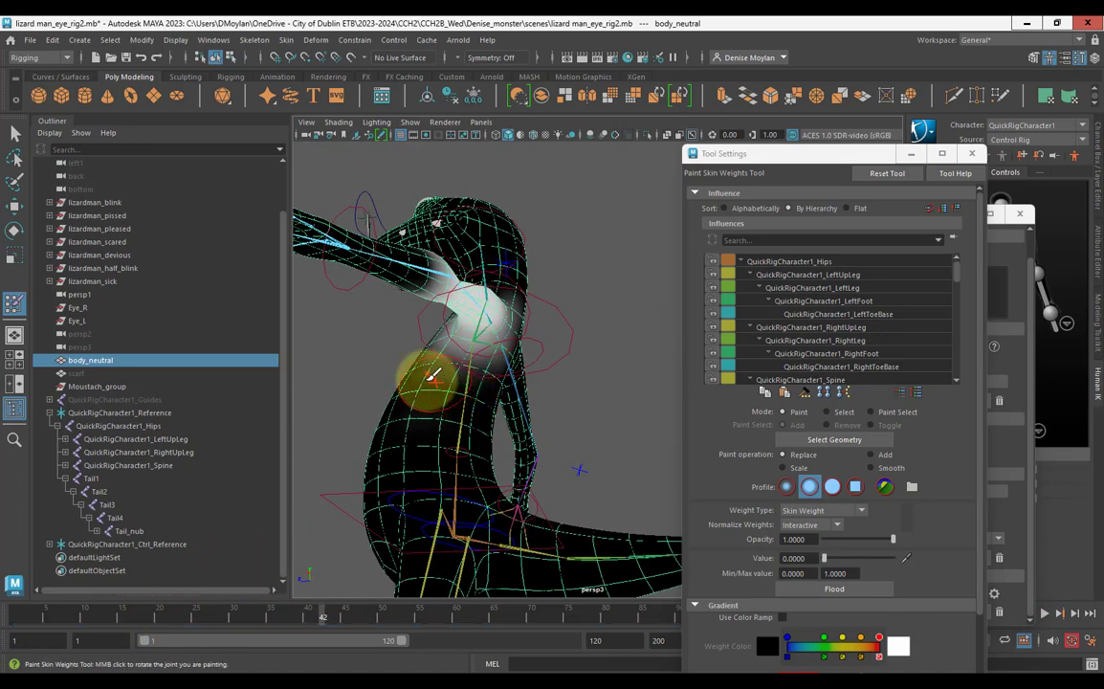
{"action": "left_click_drag", "start_coordinate": [468, 394], "coordinate": [485, 525], "text": "alt"}
{"action": "left_click_drag", "start_coordinate": [217, 612], "coordinate": [129, 620]}
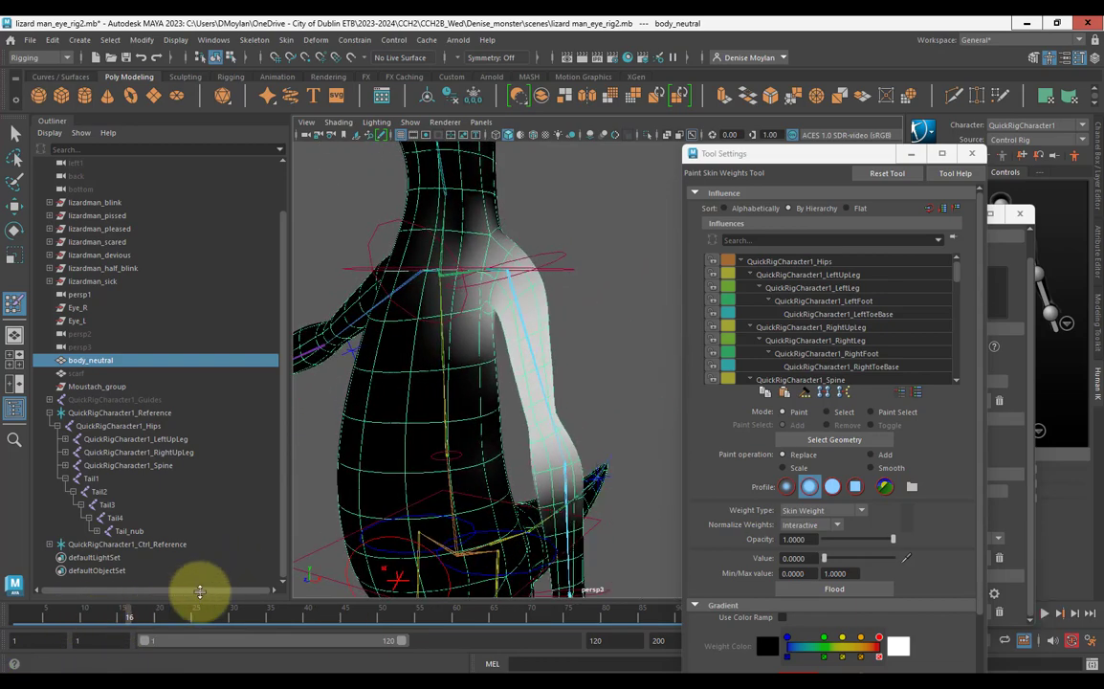
{"action": "left_click_drag", "start_coordinate": [402, 446], "coordinate": [362, 471], "text": "alt"}
{"action": "left_click_drag", "start_coordinate": [187, 601], "coordinate": [211, 612]}
{"action": "left_click", "coordinate": [444, 463]}
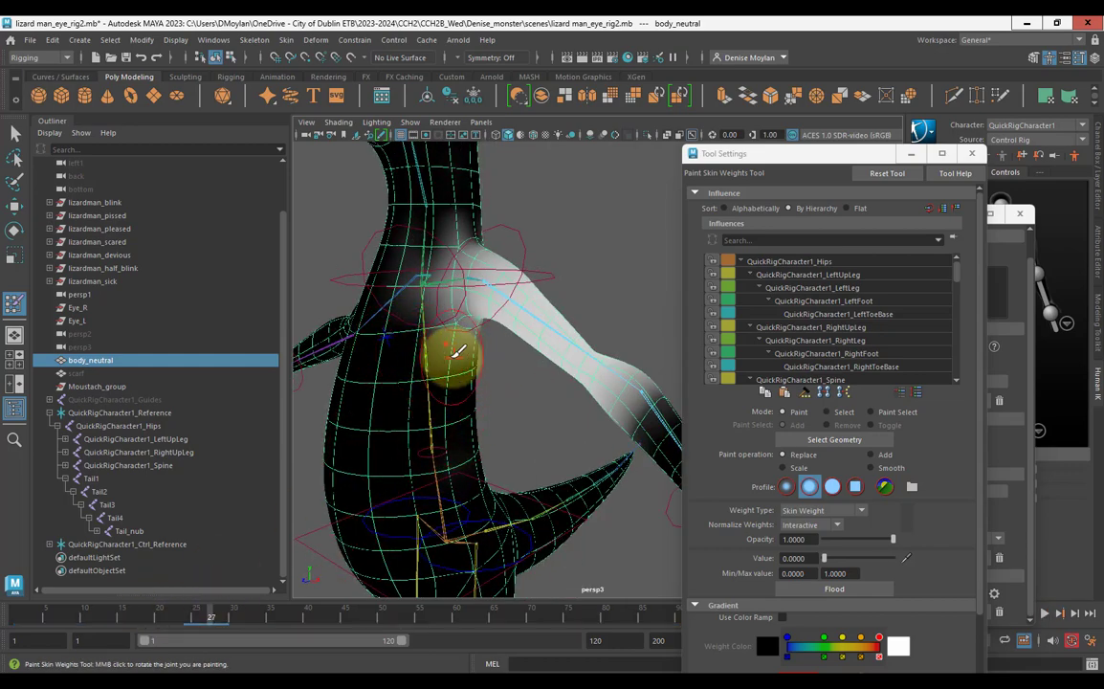
{"action": "left_click_drag", "start_coordinate": [468, 378], "coordinate": [455, 398], "text": "alt"}
{"action": "left_click_drag", "start_coordinate": [208, 622], "coordinate": [68, 595]}
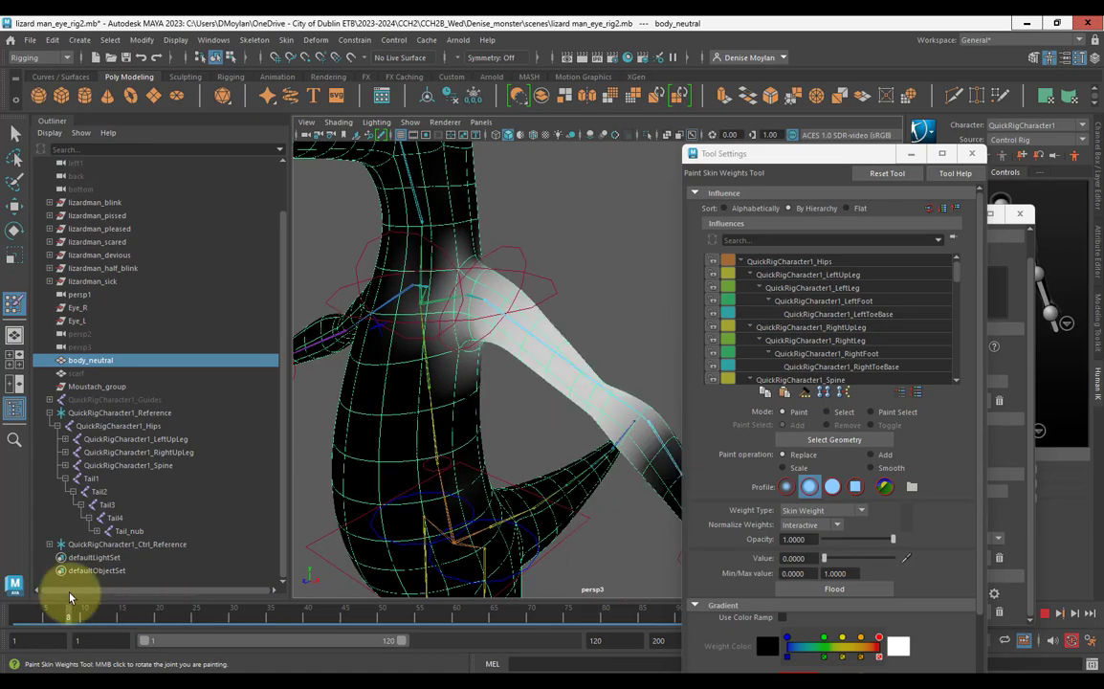
{"action": "scroll", "coordinate": [507, 388], "scroll_direction": "down", "scroll_amount": 3}
{"action": "left_click_drag", "start_coordinate": [496, 387], "coordinate": [472, 392], "text": "alt"}
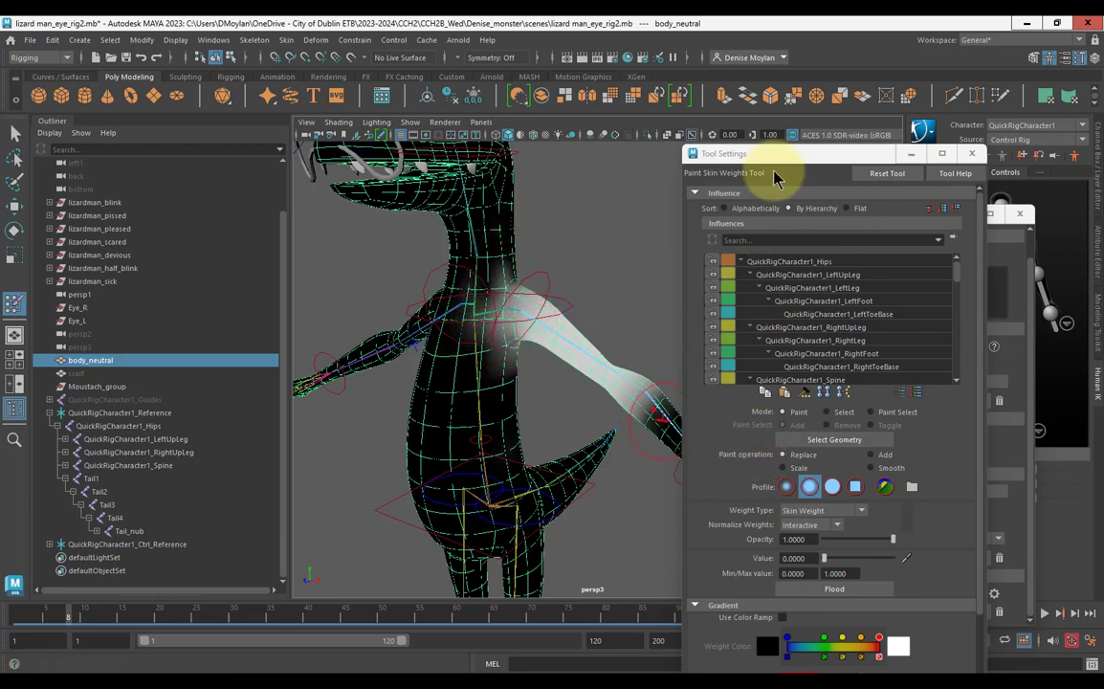
Reposition the paint tool settings window and expand its Display options to review the brush, wireframe and colour feedback settings.
{"action": "left_click_drag", "start_coordinate": [784, 161], "coordinate": [753, 92]}
{"action": "scroll", "coordinate": [860, 493], "scroll_direction": "down", "scroll_amount": 3}
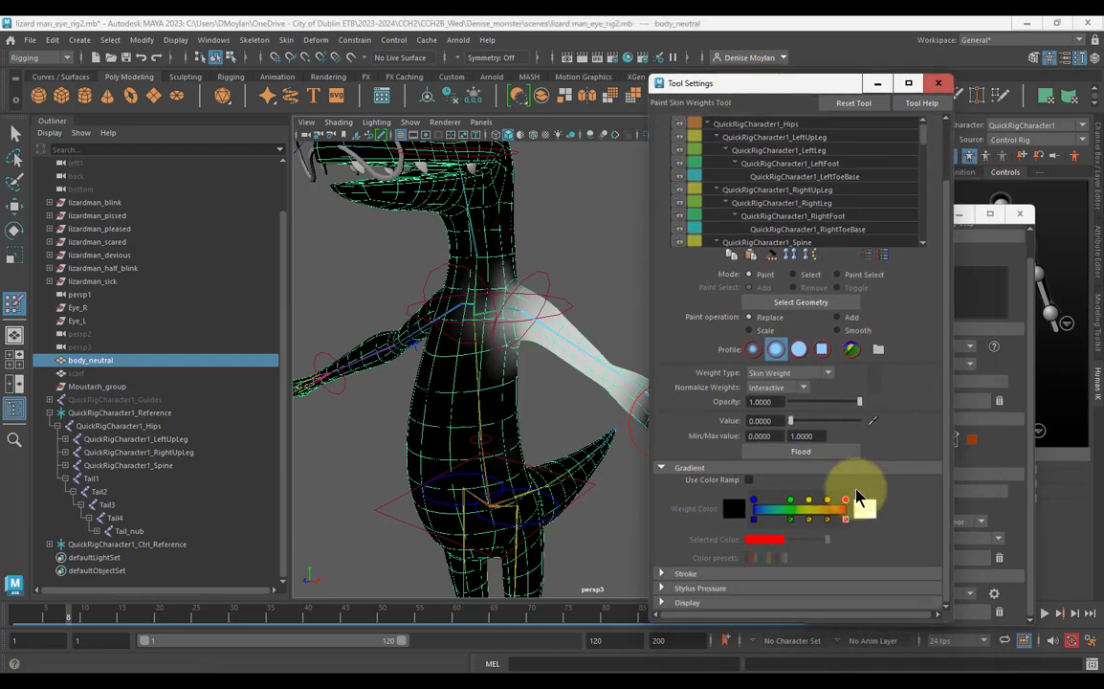
{"action": "left_click", "coordinate": [691, 605]}
{"action": "scroll", "coordinate": [690, 564], "scroll_direction": "down", "scroll_amount": 4}
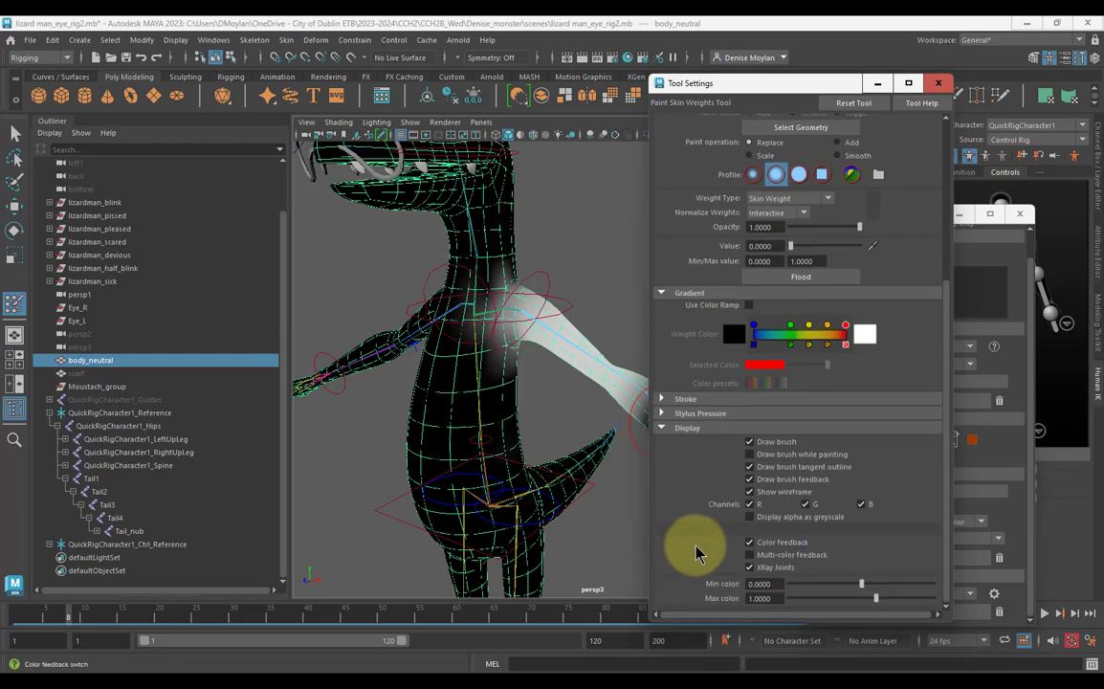
{"action": "scroll", "coordinate": [701, 550], "scroll_direction": "up", "scroll_amount": 5}
{"action": "scroll", "coordinate": [701, 547], "scroll_direction": "up", "scroll_amount": 2}
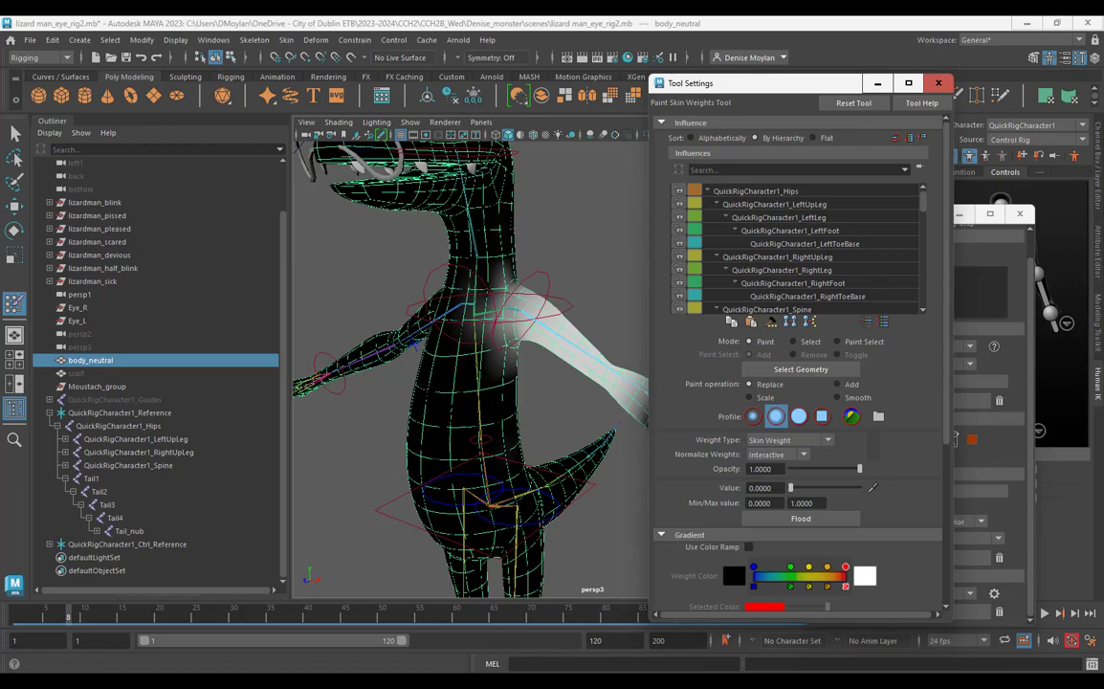
Leave weight painting and mirror the body_neutral skin weights across YZ, positive to negative, using Closest point on surface and Closest joint.
{"action": "key", "text": "q"}
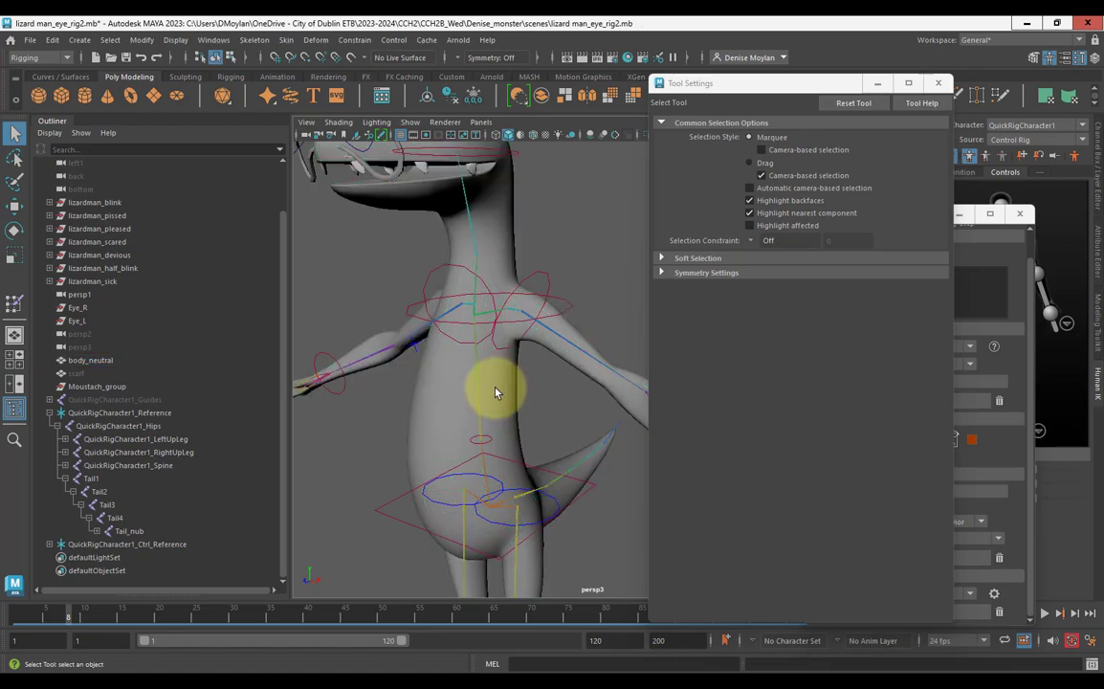
{"action": "left_click", "coordinate": [287, 41]}
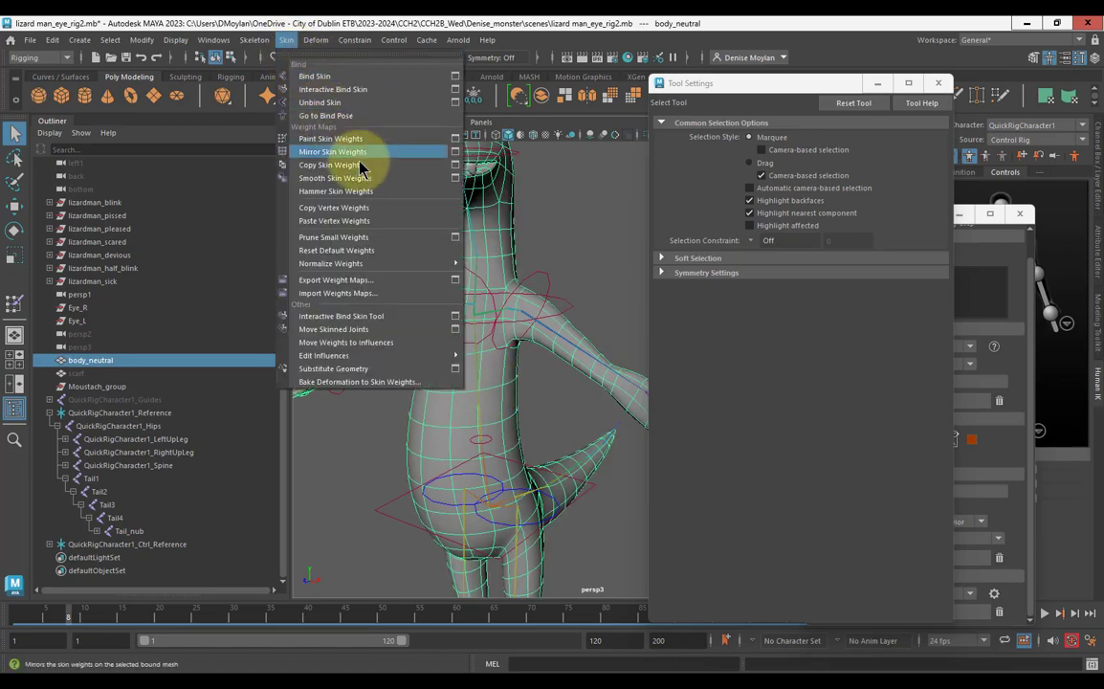
{"action": "left_click", "coordinate": [455, 151]}
{"action": "left_click", "coordinate": [830, 277]}
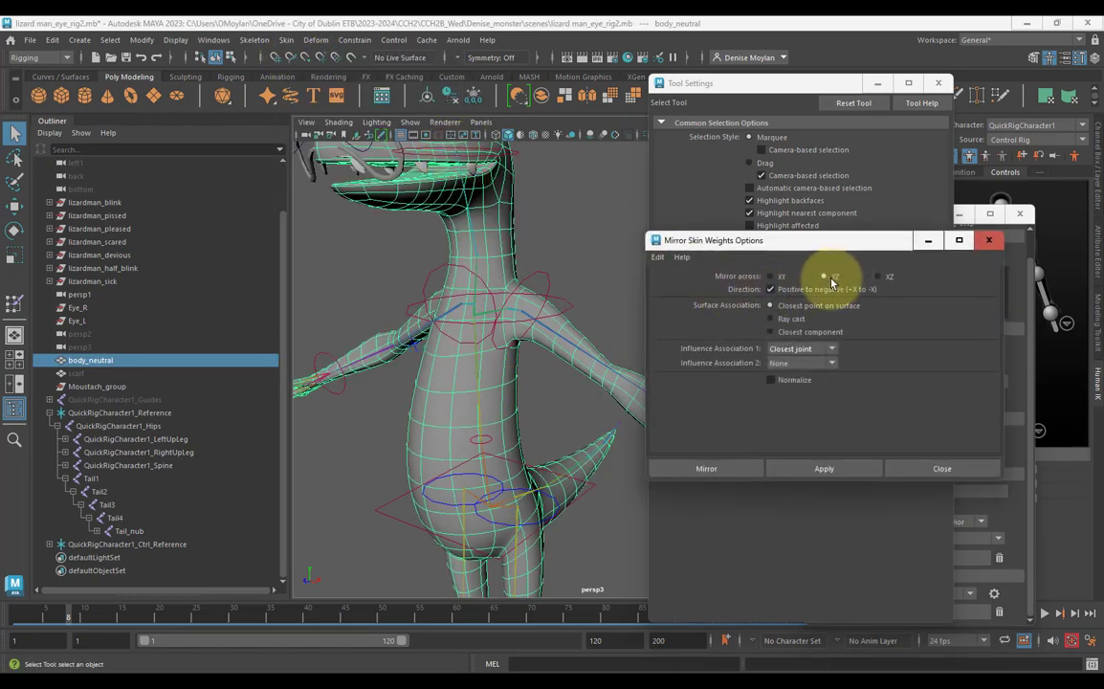
{"action": "left_click", "coordinate": [717, 479]}
{"action": "left_click", "coordinate": [362, 469]}
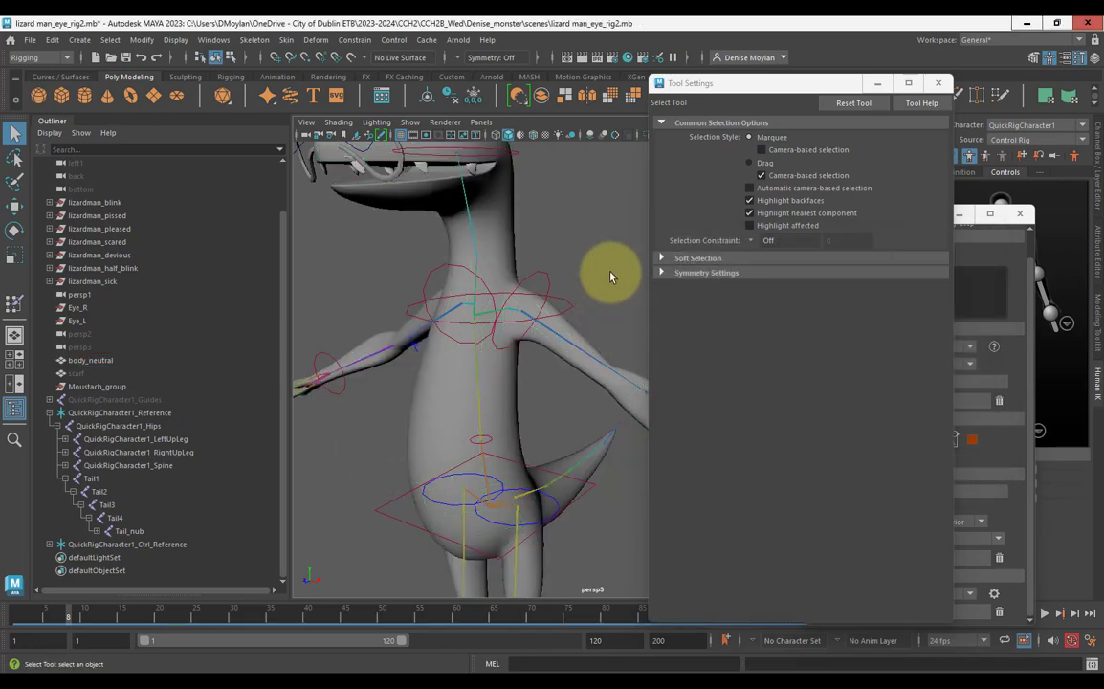
Try rotating the right shoulder effector to test the mirrored weights, and undo the rotation.
{"action": "left_click_drag", "start_coordinate": [430, 417], "coordinate": [465, 271], "text": "alt"}
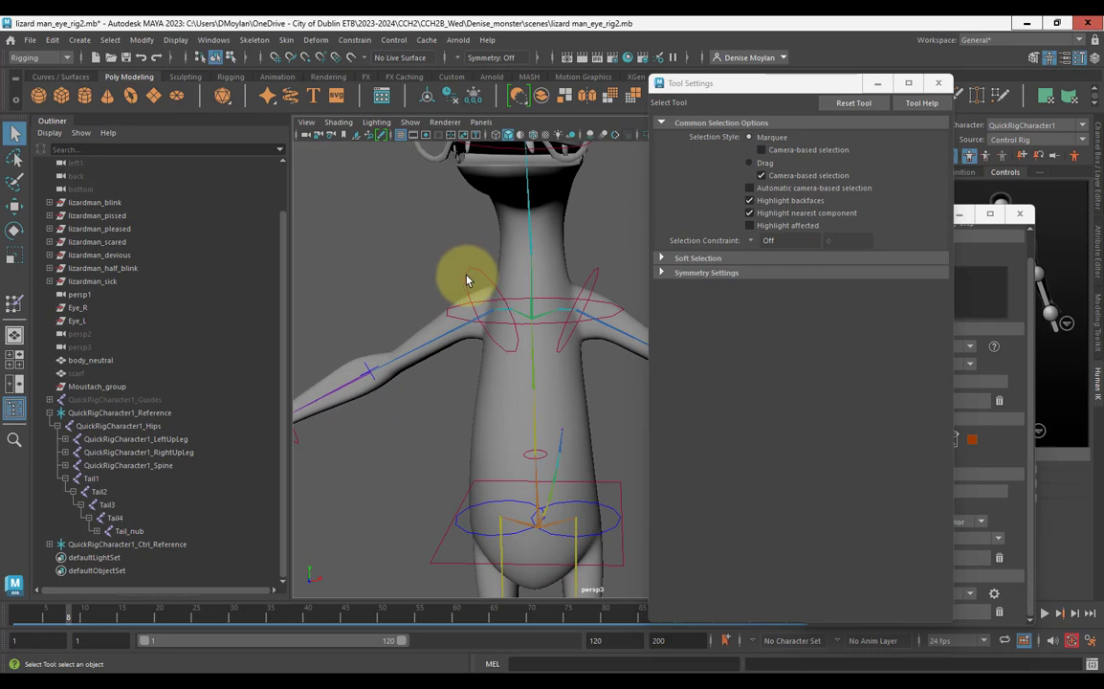
{"action": "left_click", "coordinate": [467, 287]}
{"action": "key", "text": "e"}
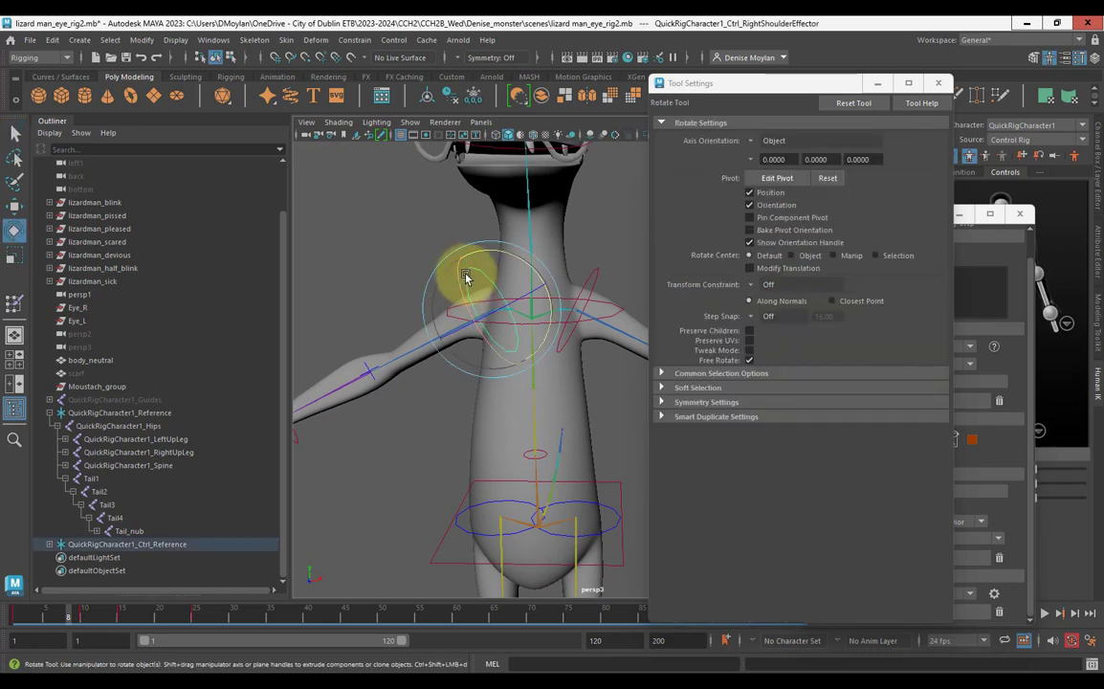
{"action": "left_click_drag", "start_coordinate": [484, 249], "coordinate": [445, 286]}
{"action": "key", "text": "ctrl+z"}
Select the left ankle effector and try moving it to test how the leg deforms.
{"action": "scroll", "coordinate": [461, 362], "scroll_direction": "down", "scroll_amount": 4}
{"action": "left_click_drag", "start_coordinate": [461, 364], "coordinate": [399, 360], "text": "alt"}
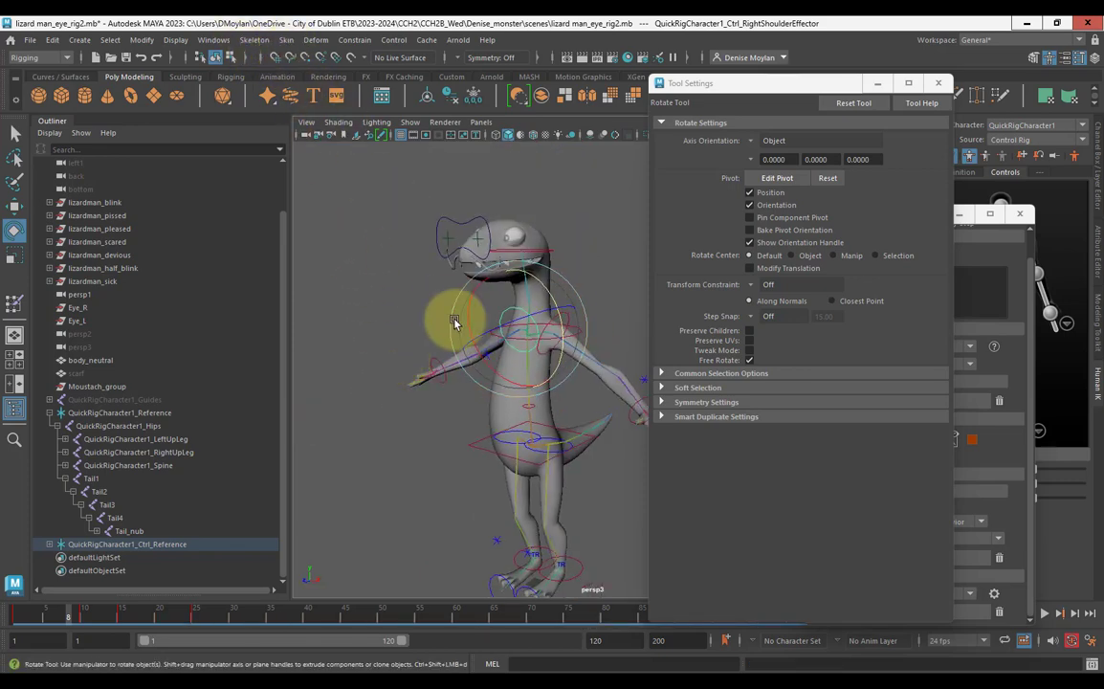
{"action": "left_click_drag", "start_coordinate": [450, 316], "coordinate": [461, 431], "text": "alt"}
{"action": "scroll", "coordinate": [429, 335], "scroll_direction": "up", "scroll_amount": 2}
{"action": "middle_click_drag", "start_coordinate": [461, 431], "coordinate": [485, 337], "text": "alt"}
{"action": "left_click_drag", "start_coordinate": [485, 337], "coordinate": [543, 435], "text": "alt"}
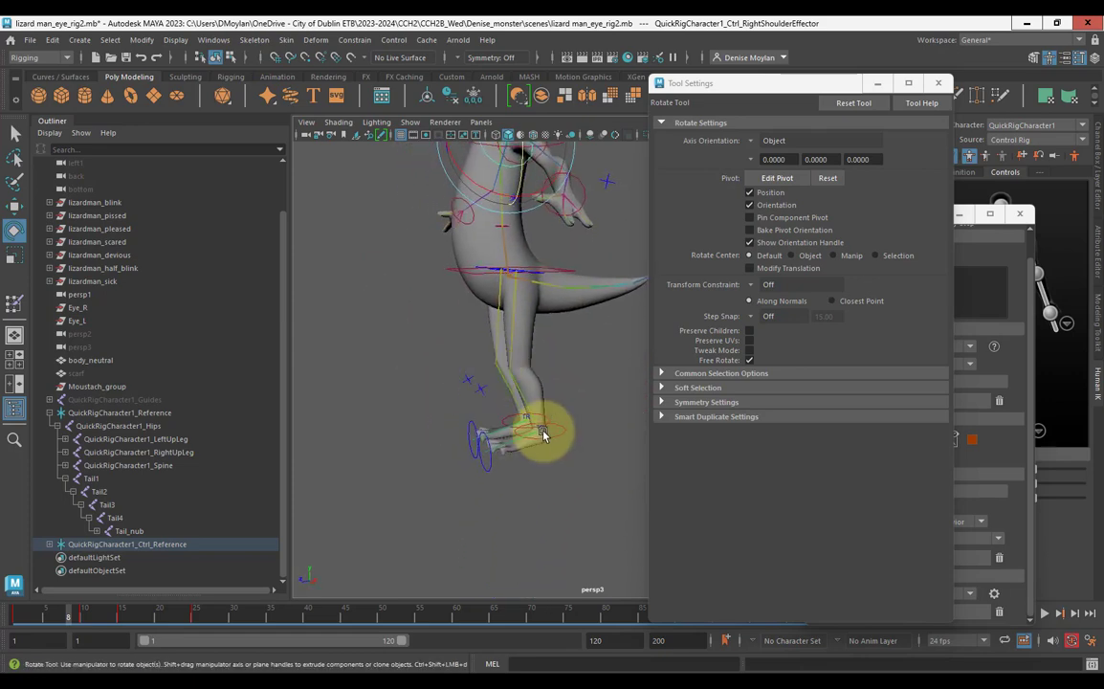
{"action": "left_click", "coordinate": [557, 439]}
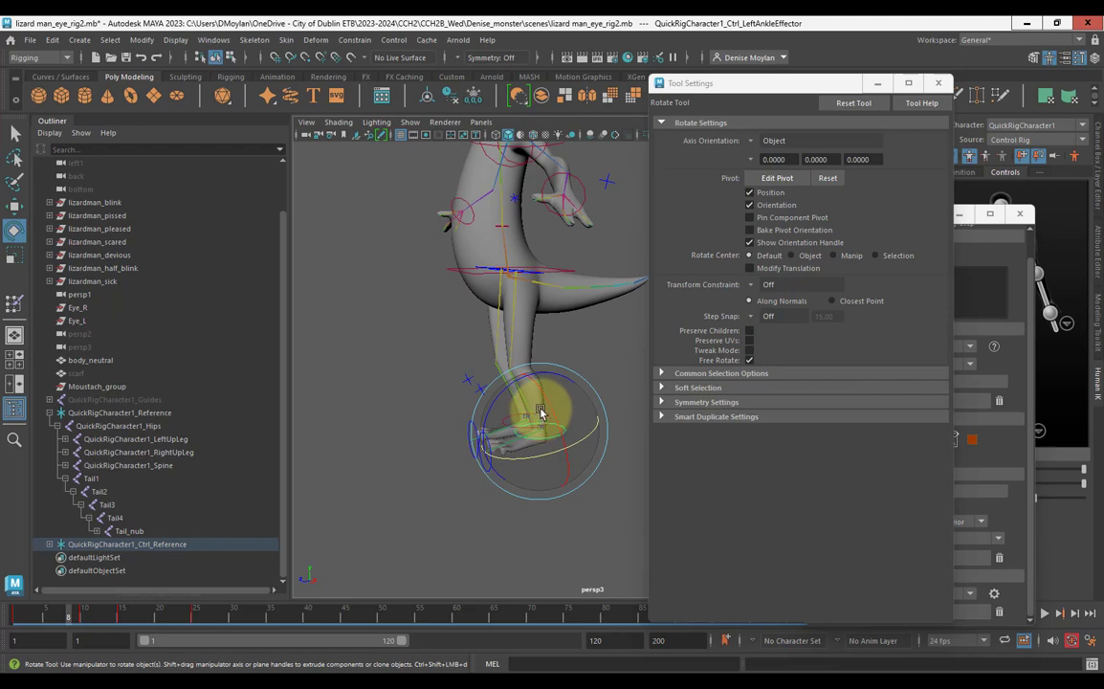
{"action": "key", "text": "w"}
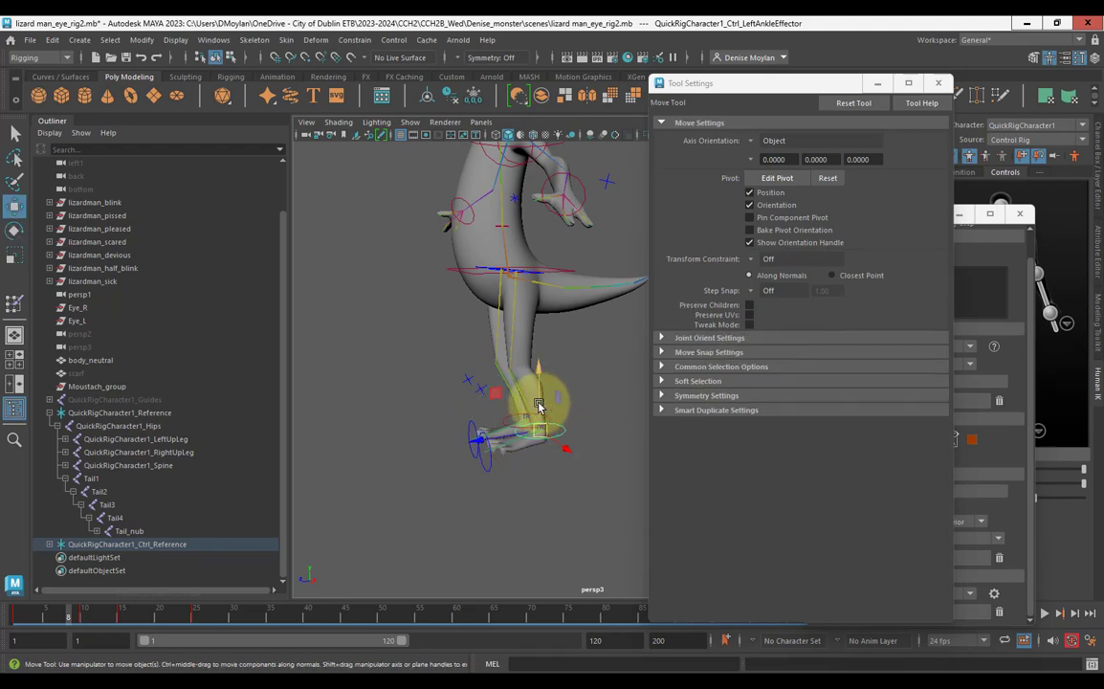
{"action": "left_click_drag", "start_coordinate": [538, 406], "coordinate": [460, 381]}
Try bending the left pointing finger by rotating the L_point_low and L_point_mid joints.
{"action": "left_click", "coordinate": [453, 380]}
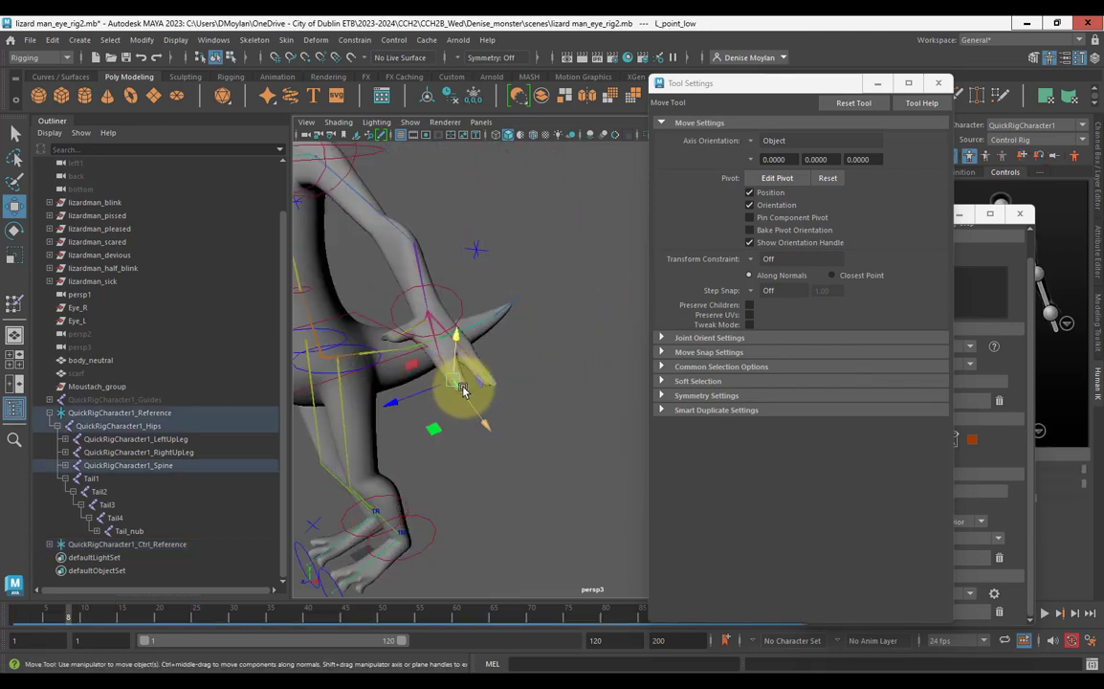
{"action": "key", "text": "e"}
{"action": "left_click_drag", "start_coordinate": [478, 388], "coordinate": [570, 405]}
{"action": "scroll", "coordinate": [467, 405], "scroll_direction": "up", "scroll_amount": 3}
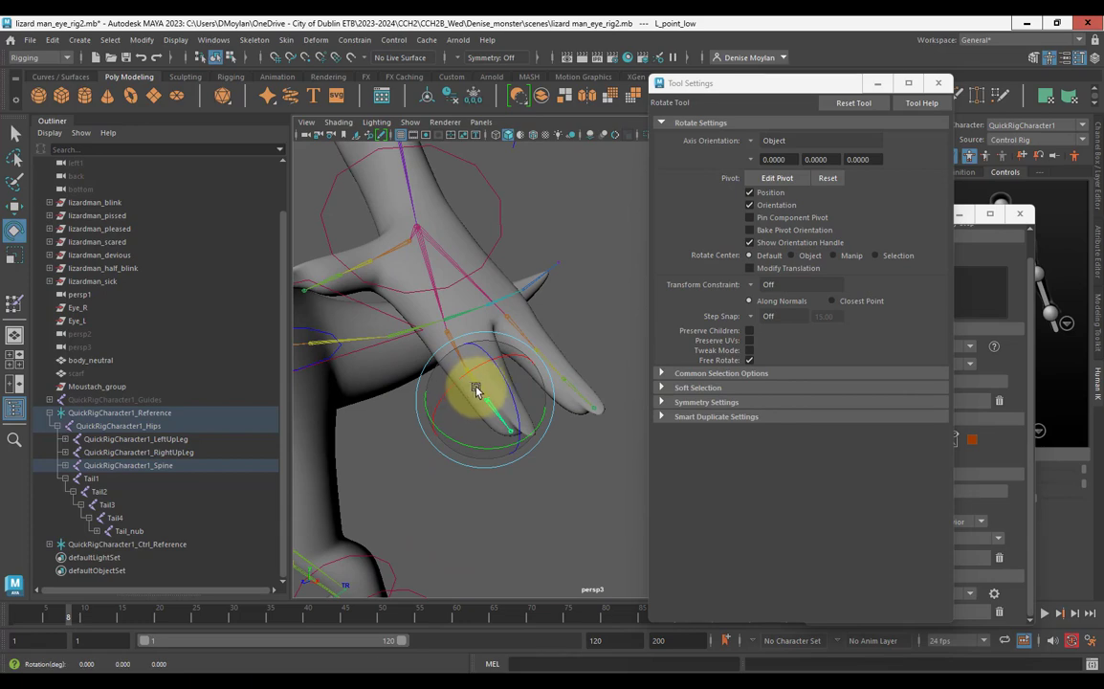
{"action": "left_click", "coordinate": [486, 378]}
{"action": "left_click_drag", "start_coordinate": [488, 378], "coordinate": [486, 418]}
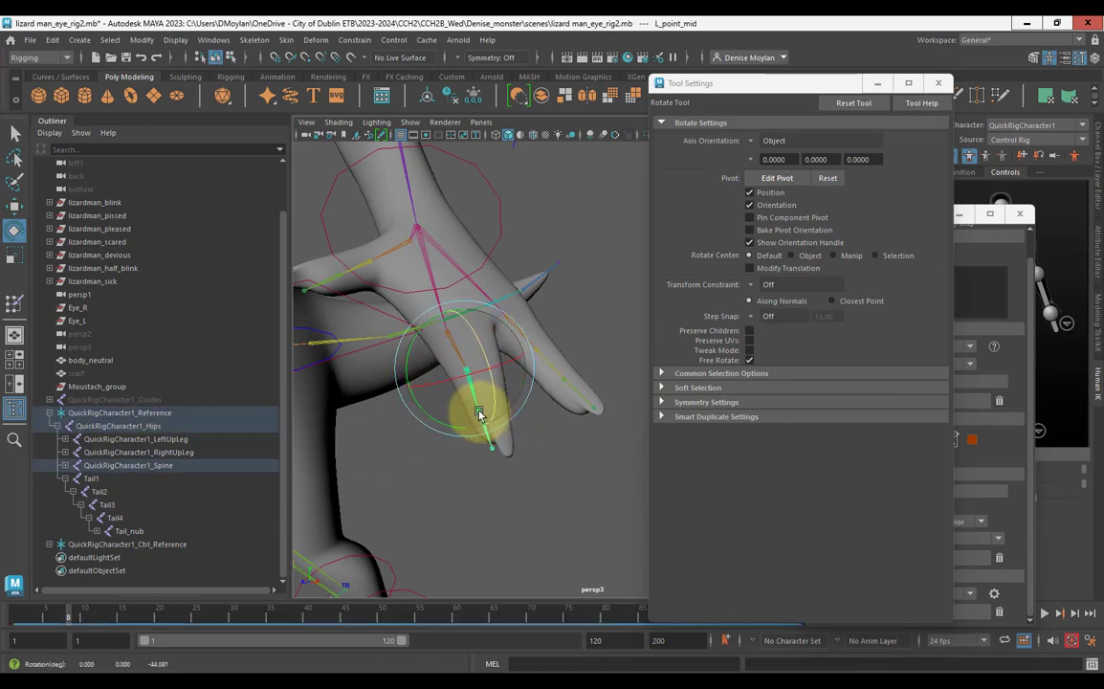
Try rotating the left hand's L_thumb_mid and L_finger_up joints to test how the thumb and finger bend.
{"action": "left_click_drag", "start_coordinate": [480, 464], "coordinate": [493, 424], "text": "alt"}
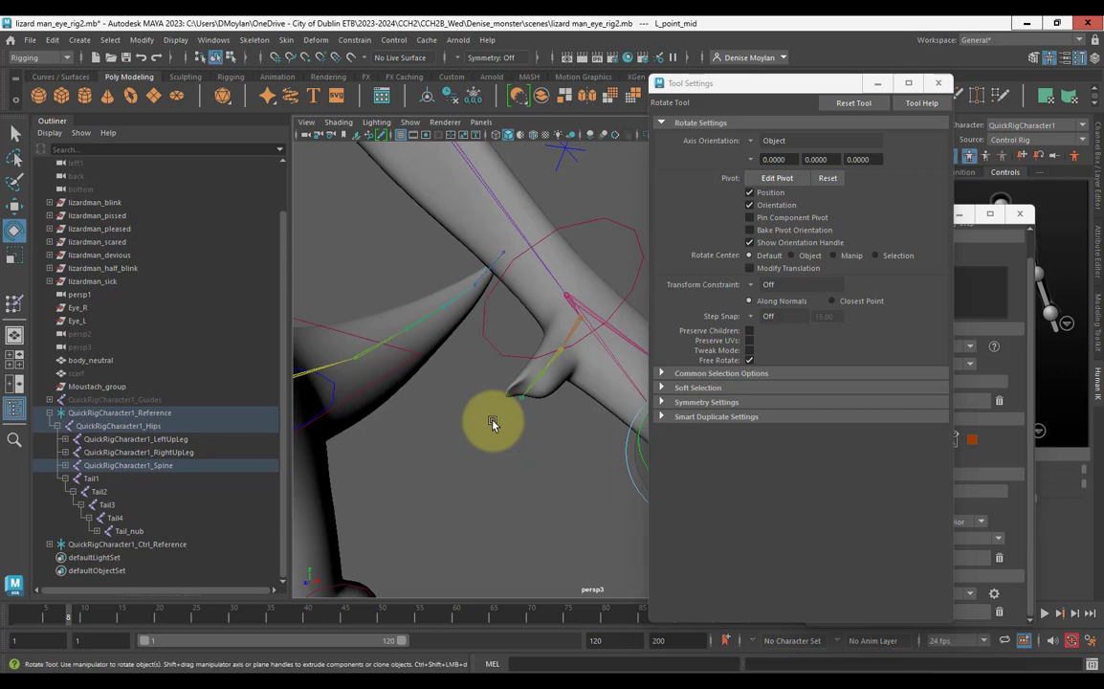
{"action": "left_click", "coordinate": [545, 369]}
{"action": "left_click_drag", "start_coordinate": [525, 386], "coordinate": [511, 374], "text": "alt"}
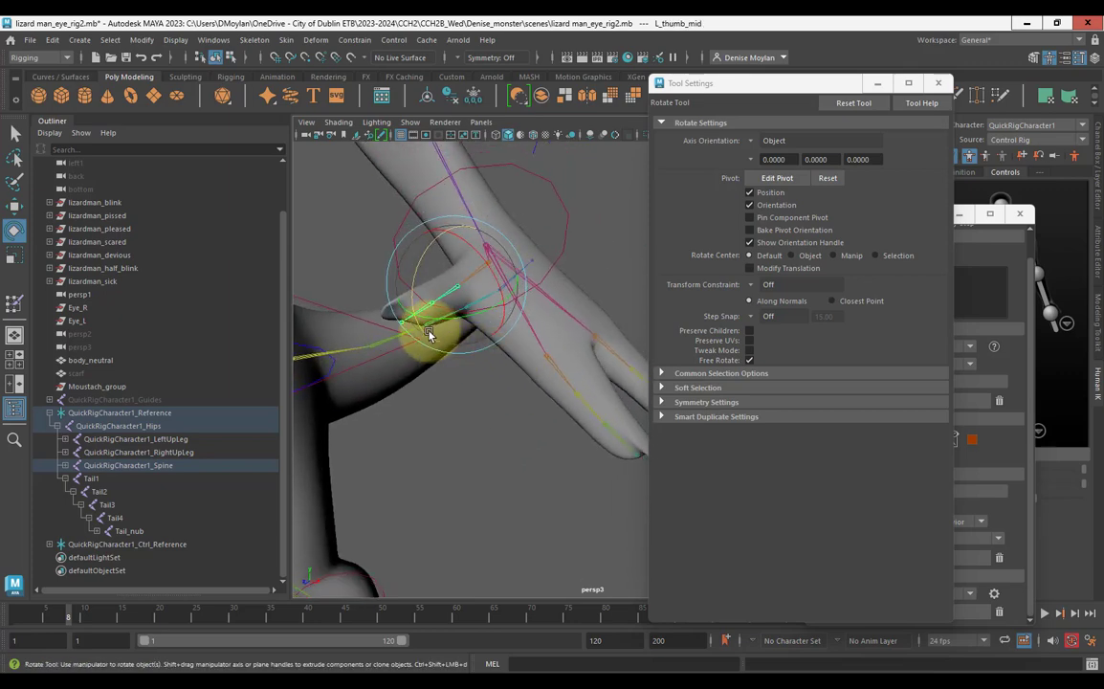
{"action": "left_click_drag", "start_coordinate": [427, 330], "coordinate": [517, 406]}
{"action": "left_click", "coordinate": [420, 380]}
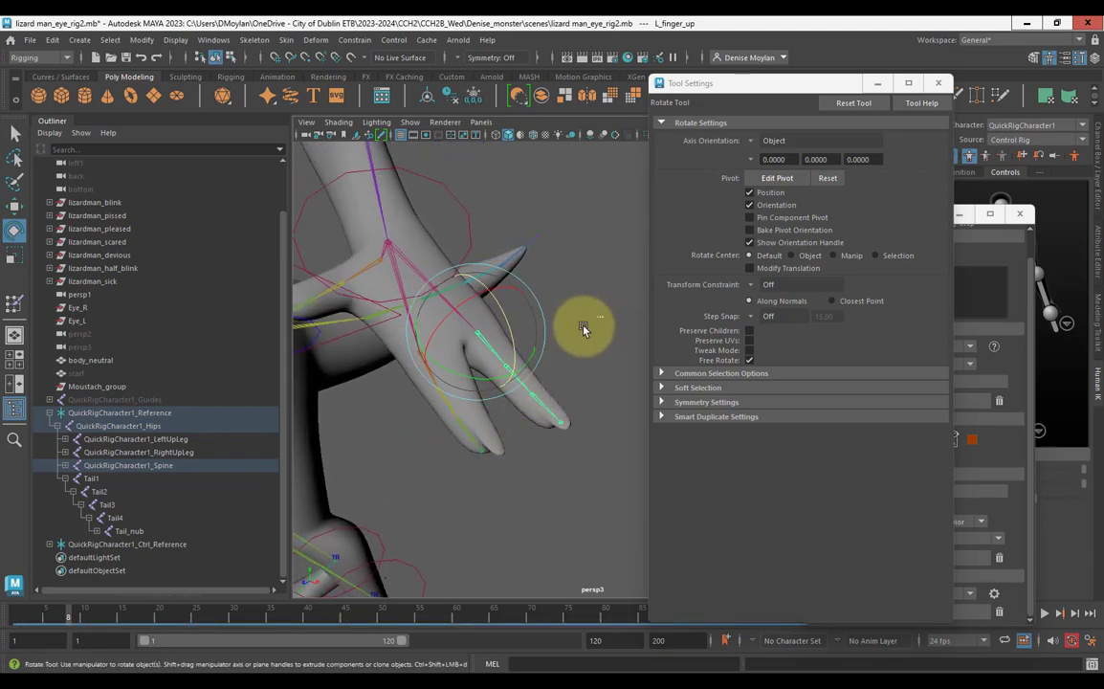
{"action": "left_click_drag", "start_coordinate": [544, 285], "coordinate": [446, 370]}
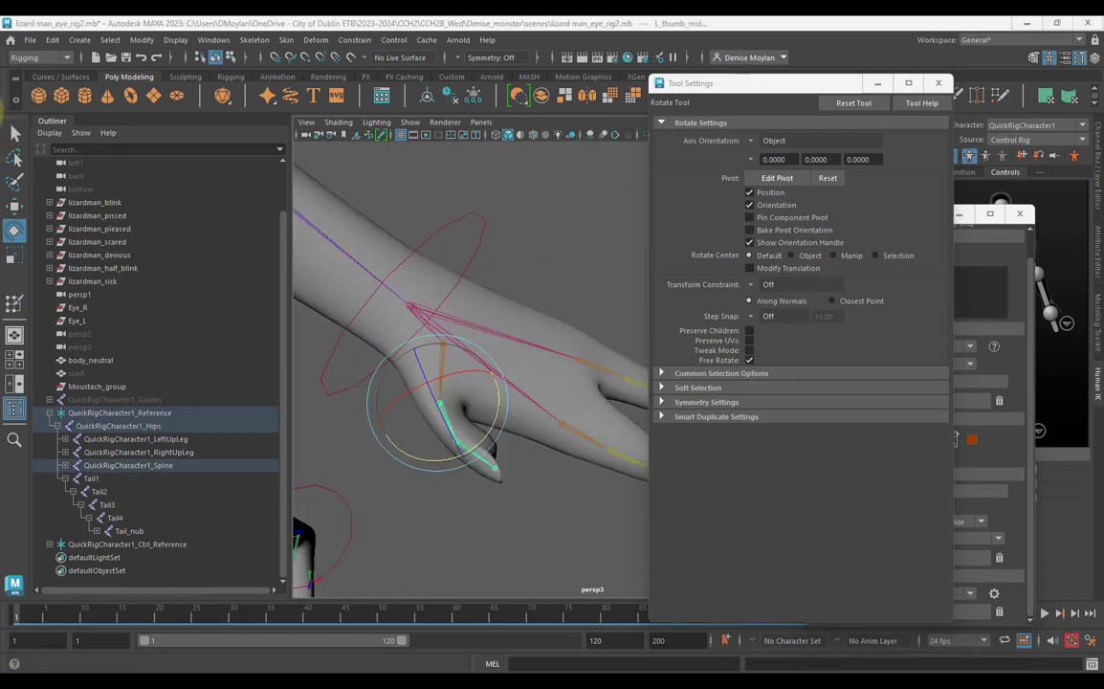
Undo the thumb's trial rotation at frame 1, then bend L_thumb_mid inward about 31 degrees at frame 15 and key it.
{"action": "left_click_drag", "start_coordinate": [431, 457], "coordinate": [507, 448]}
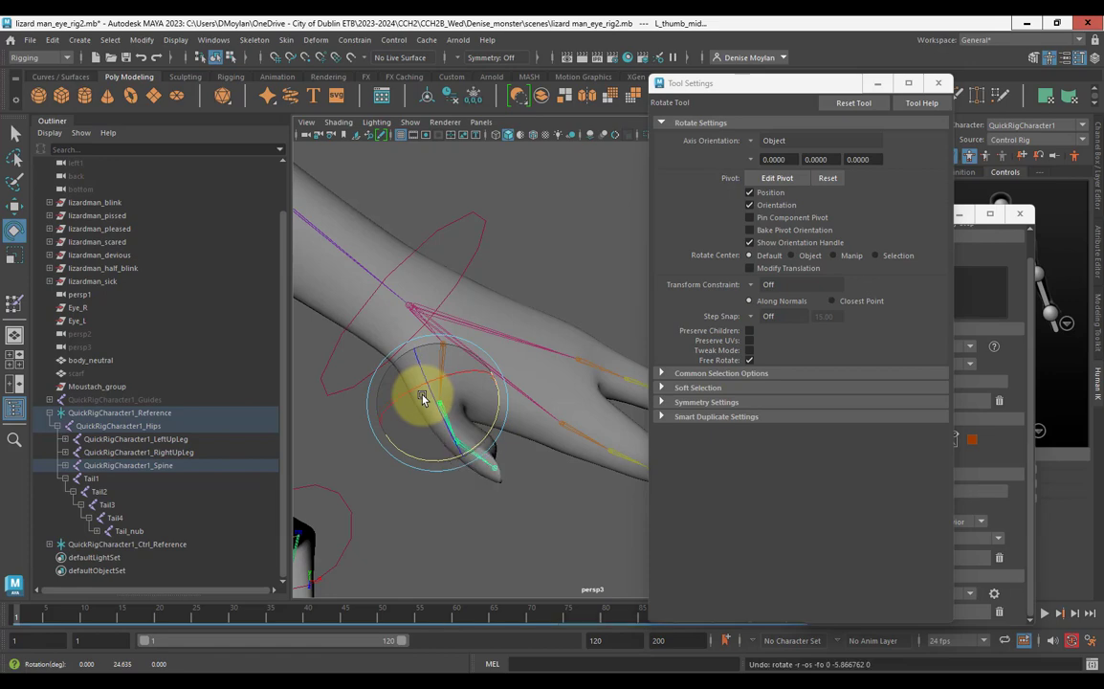
{"action": "key", "text": "ctrl+z"}
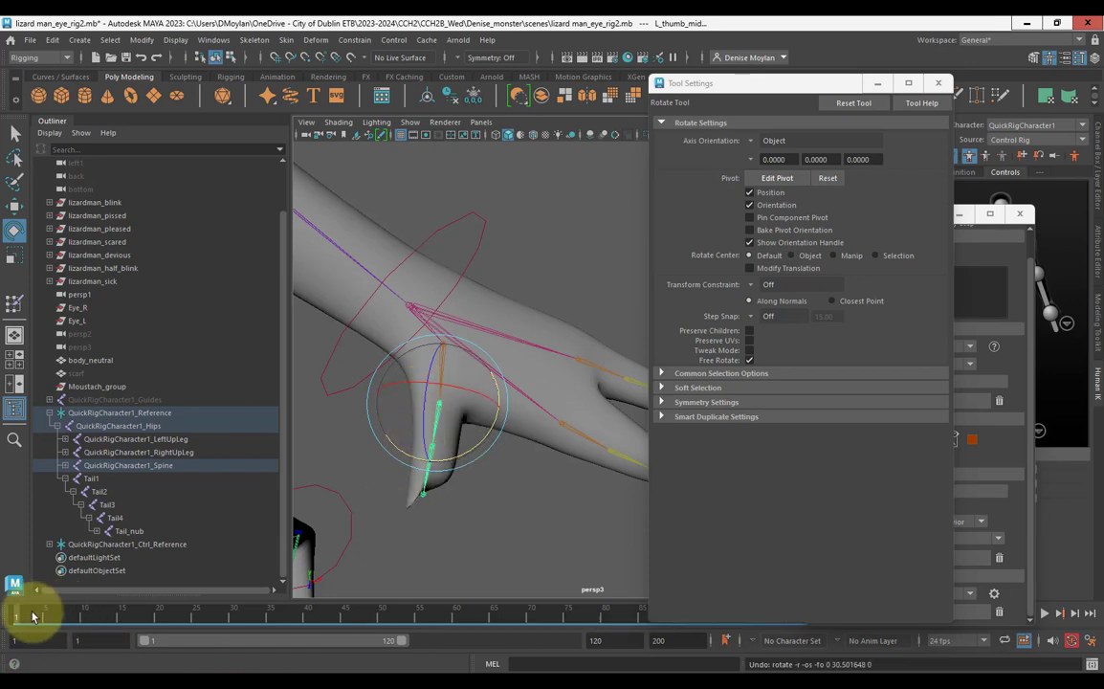
{"action": "left_click_drag", "start_coordinate": [29, 616], "coordinate": [119, 616]}
{"action": "left_click_drag", "start_coordinate": [486, 448], "coordinate": [513, 431]}
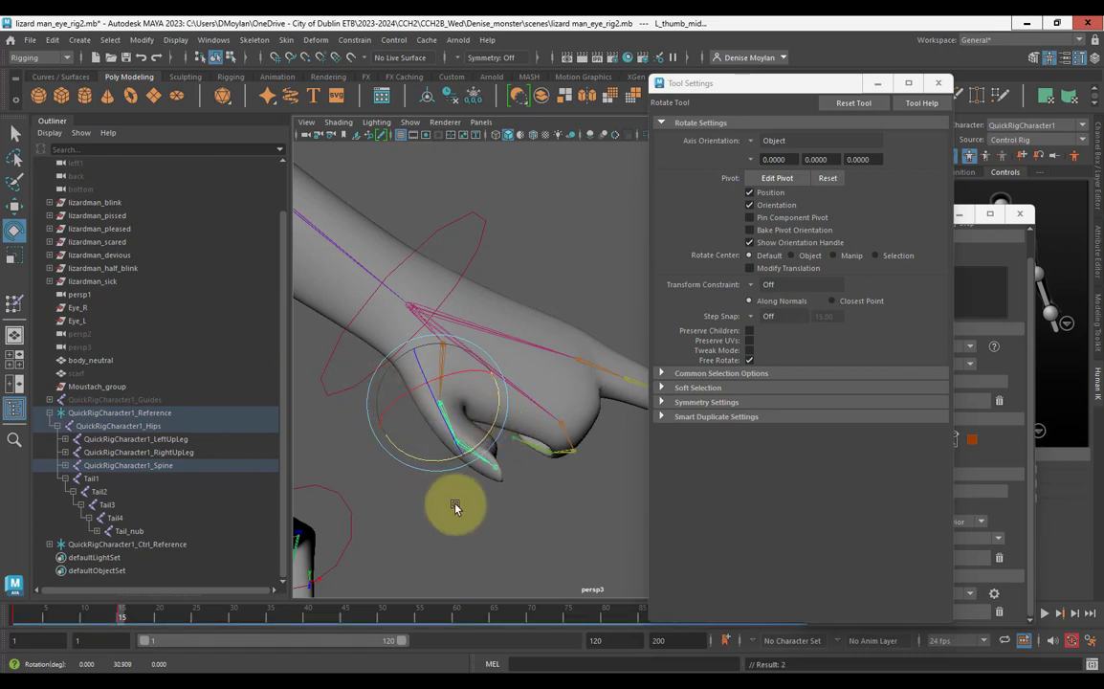
Open Paint Skin Weights on the body_neutral mesh and choose the L_thumb_up influence for inspection.
{"action": "left_click", "coordinate": [487, 355]}
{"action": "left_click", "coordinate": [502, 318]}
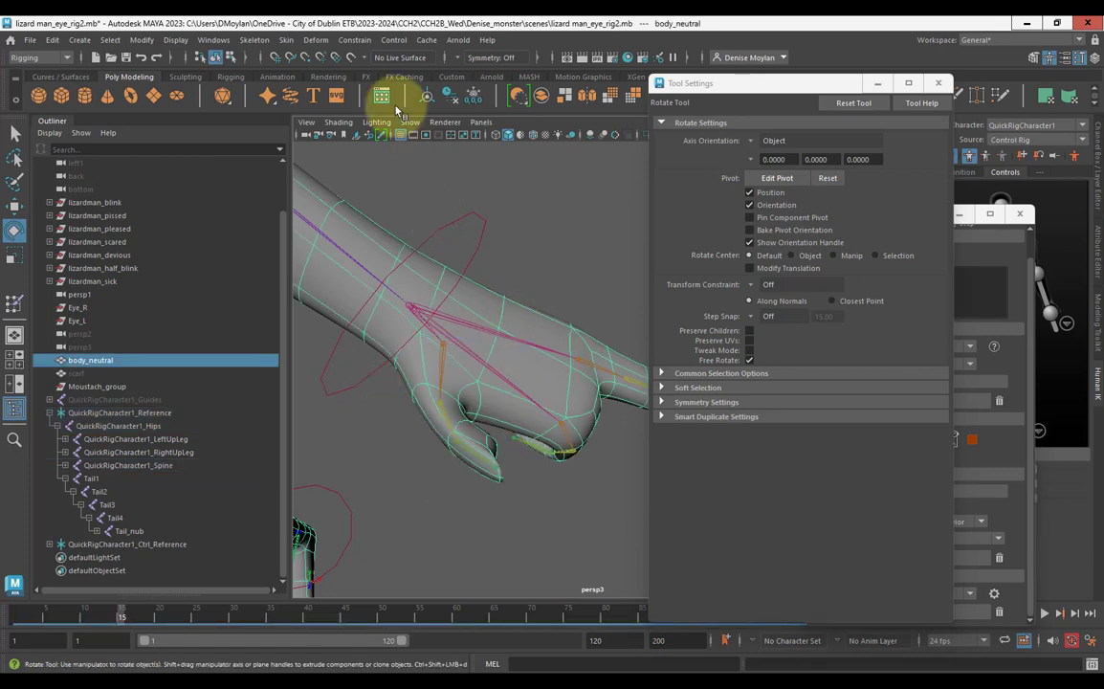
{"action": "left_click", "coordinate": [288, 39]}
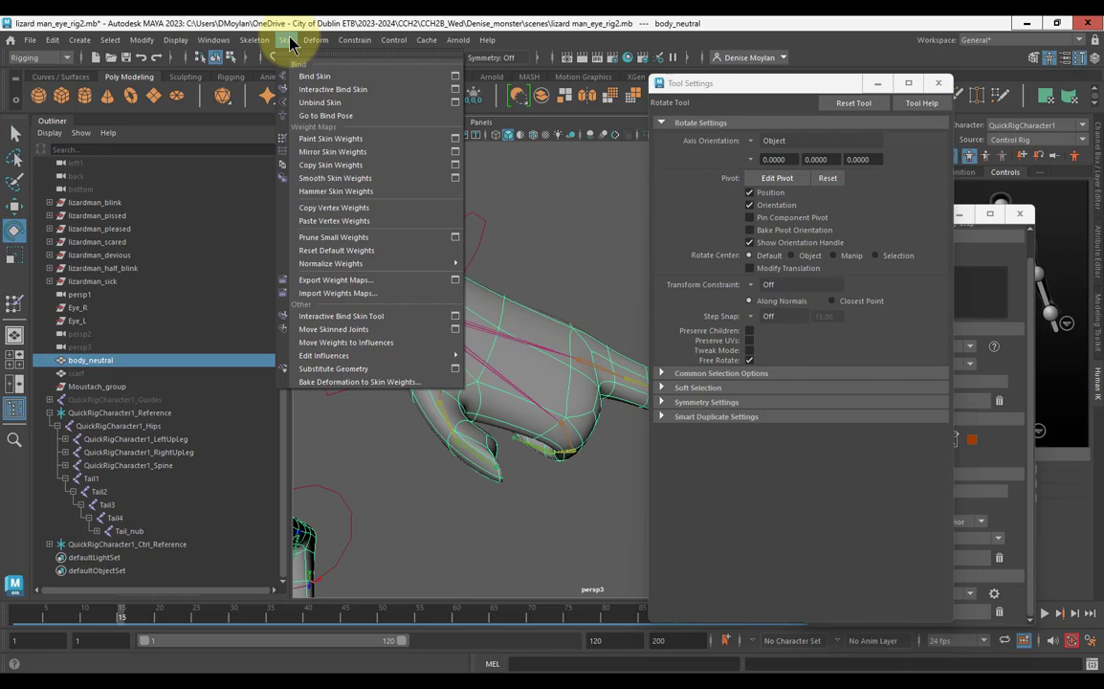
{"action": "left_click", "coordinate": [448, 143]}
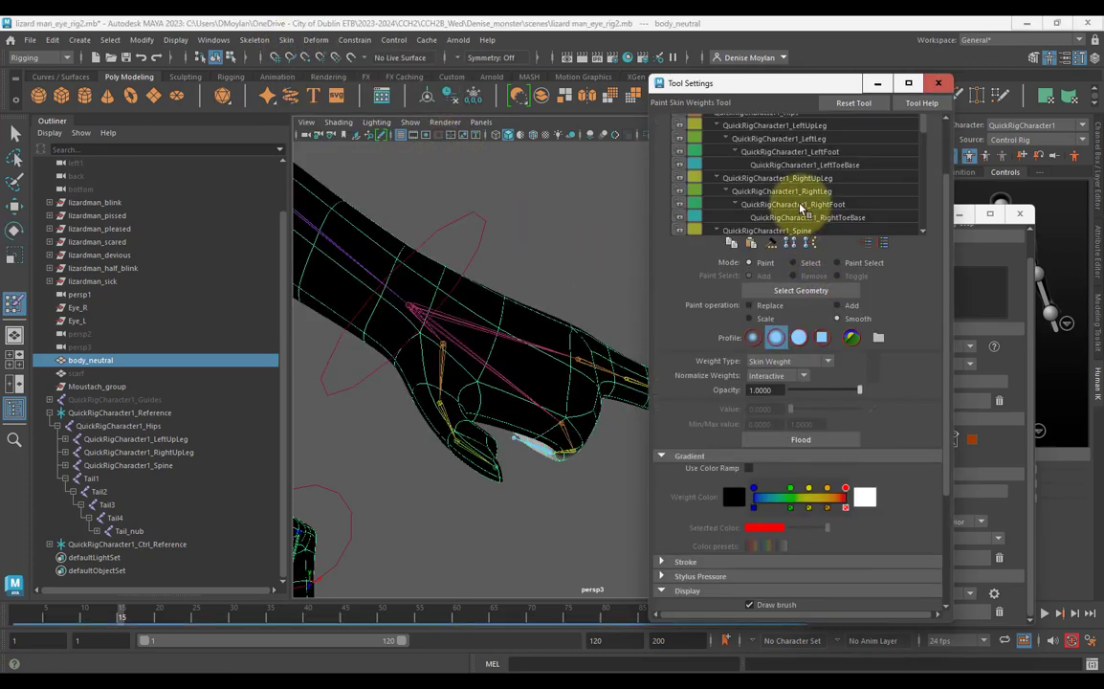
{"action": "scroll", "coordinate": [801, 209], "scroll_direction": "down", "scroll_amount": 3}
{"action": "scroll", "coordinate": [796, 210], "scroll_direction": "down", "scroll_amount": 3}
{"action": "left_click", "coordinate": [797, 215]}
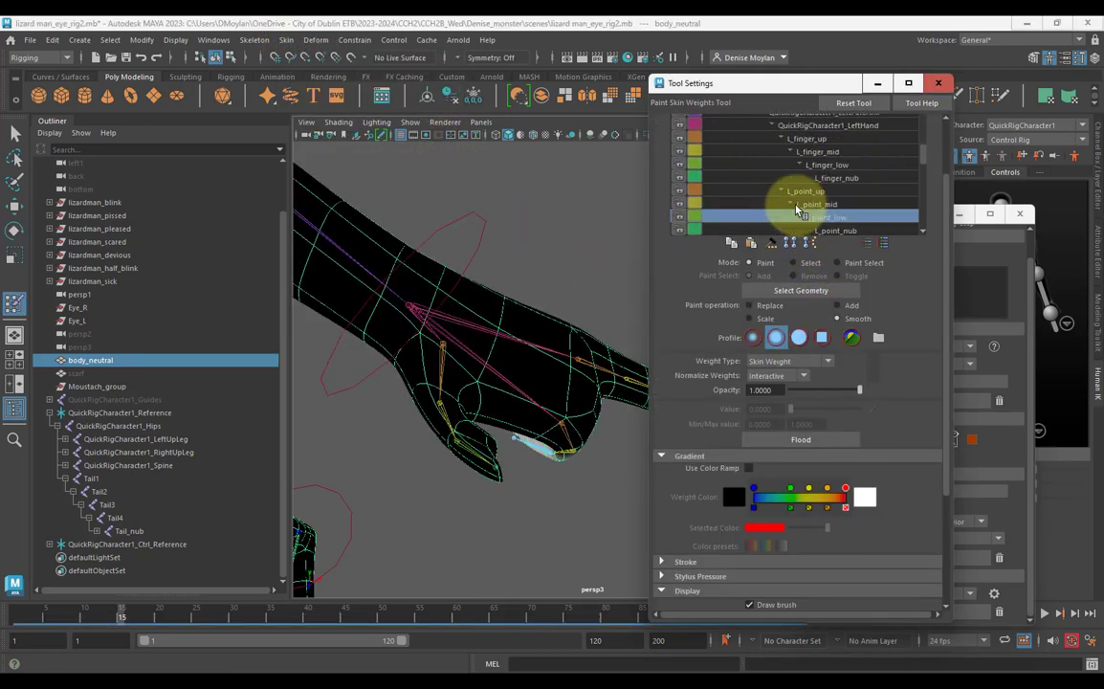
{"action": "scroll", "coordinate": [797, 212], "scroll_direction": "down", "scroll_amount": 2}
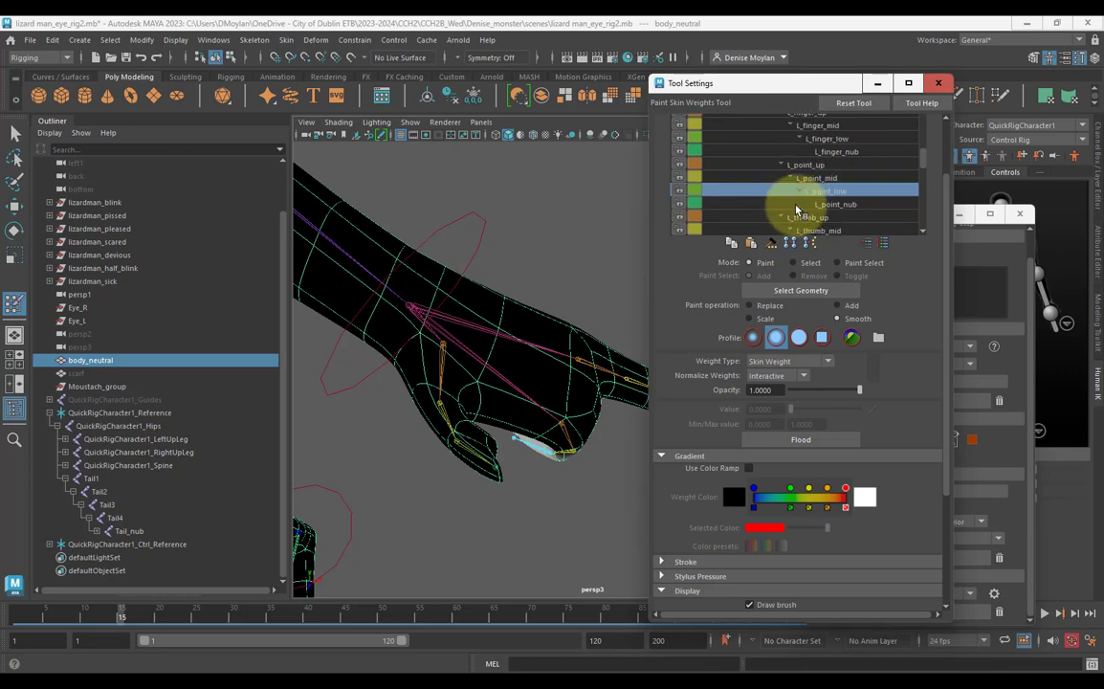
{"action": "scroll", "coordinate": [796, 209], "scroll_direction": "down", "scroll_amount": 1}
{"action": "left_click", "coordinate": [829, 204]}
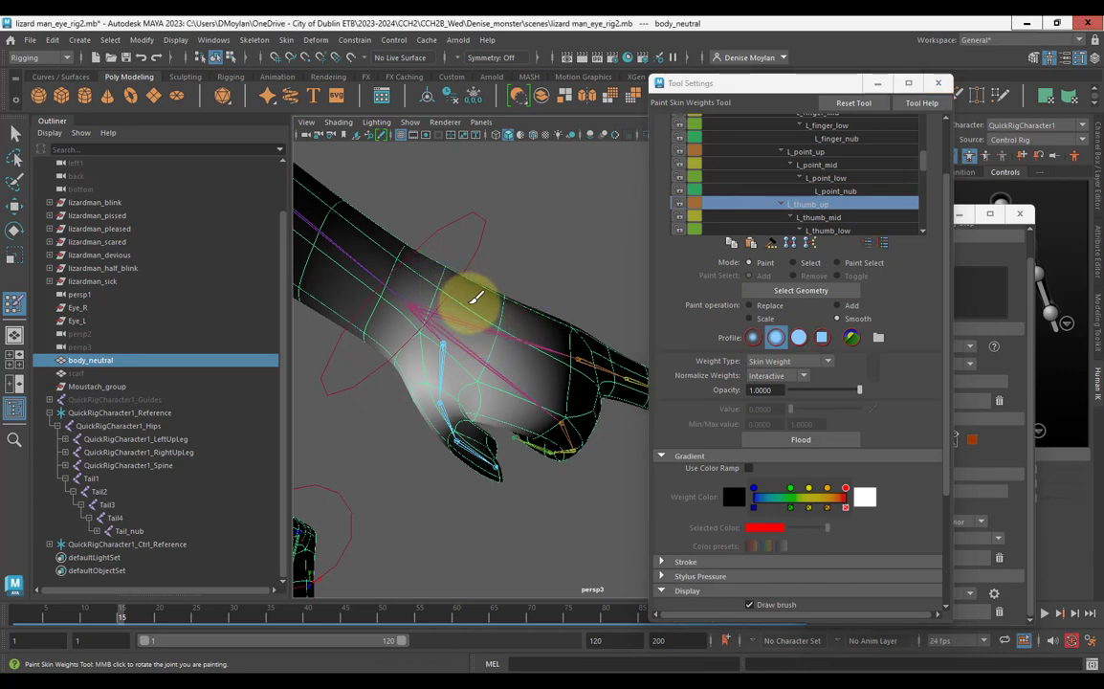
Smooth the L_thumb_mid skin weights across the left palm, and select the L_thumb_low influence.
{"action": "left_click", "coordinate": [815, 217]}
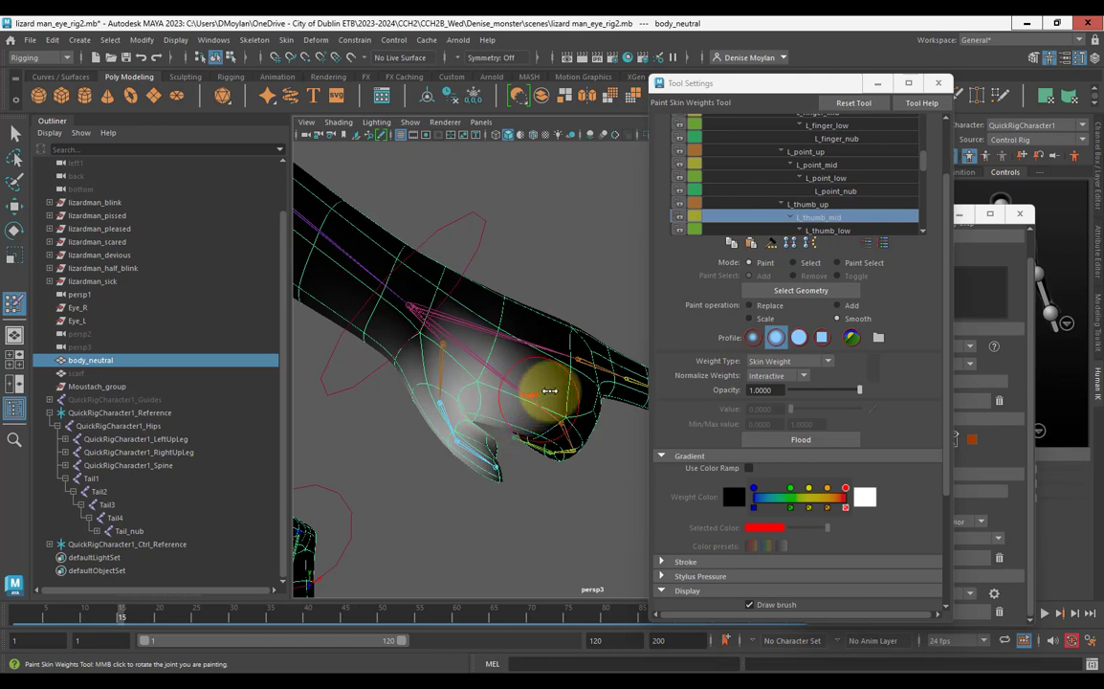
{"action": "mouse_move", "coordinate": [536, 383]}
{"action": "left_mouse_down"}
{"action": "mouse_move", "coordinate": [508, 409]}
{"action": "mouse_move", "coordinate": [501, 369]}
{"action": "mouse_move", "coordinate": [481, 370]}
{"action": "mouse_move", "coordinate": [518, 398]}
{"action": "mouse_move", "coordinate": [486, 341]}
{"action": "mouse_move", "coordinate": [476, 352]}
{"action": "mouse_move", "coordinate": [493, 380]}
{"action": "left_mouse_up"}
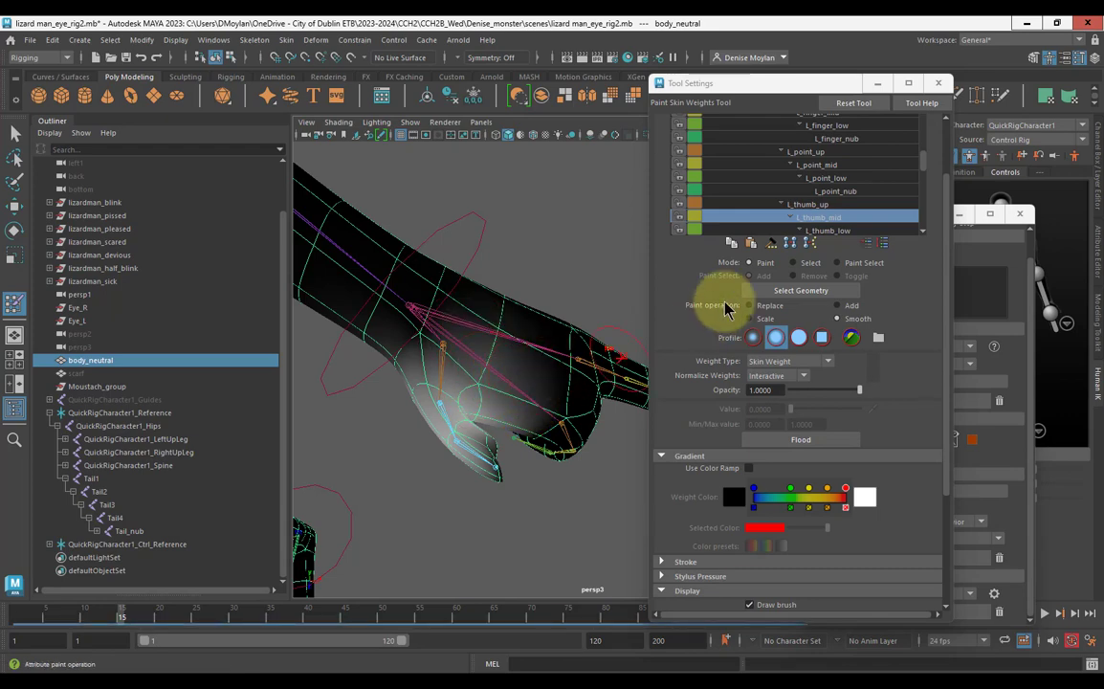
{"action": "left_click", "coordinate": [828, 231]}
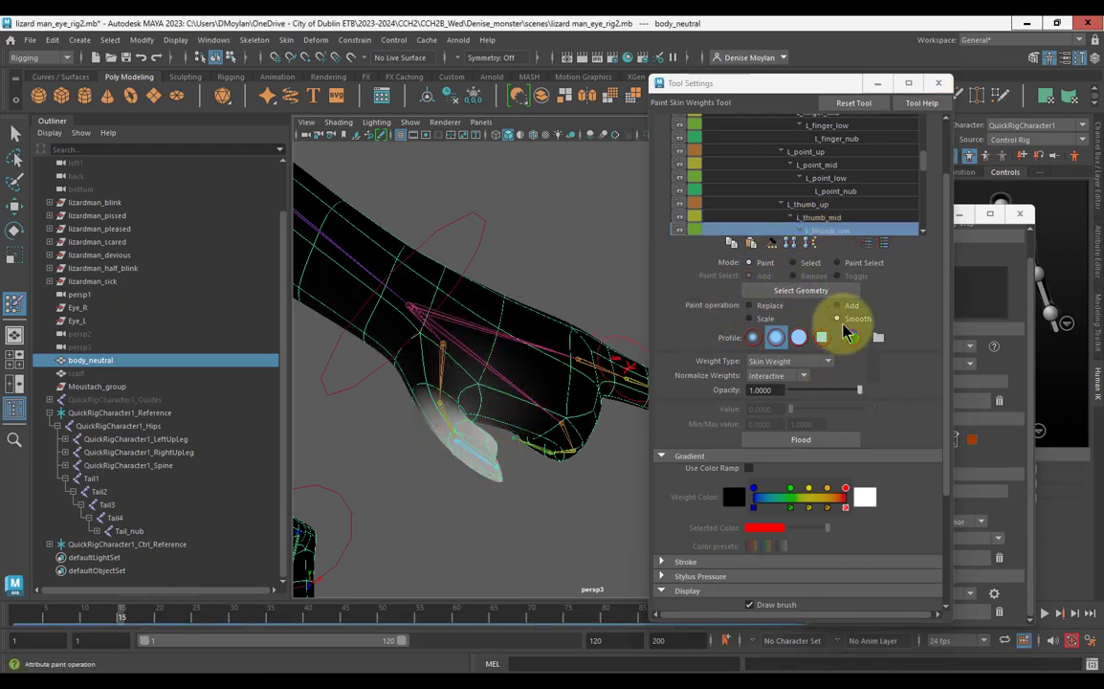
{"action": "scroll", "coordinate": [832, 224], "scroll_direction": "down", "scroll_amount": 2}
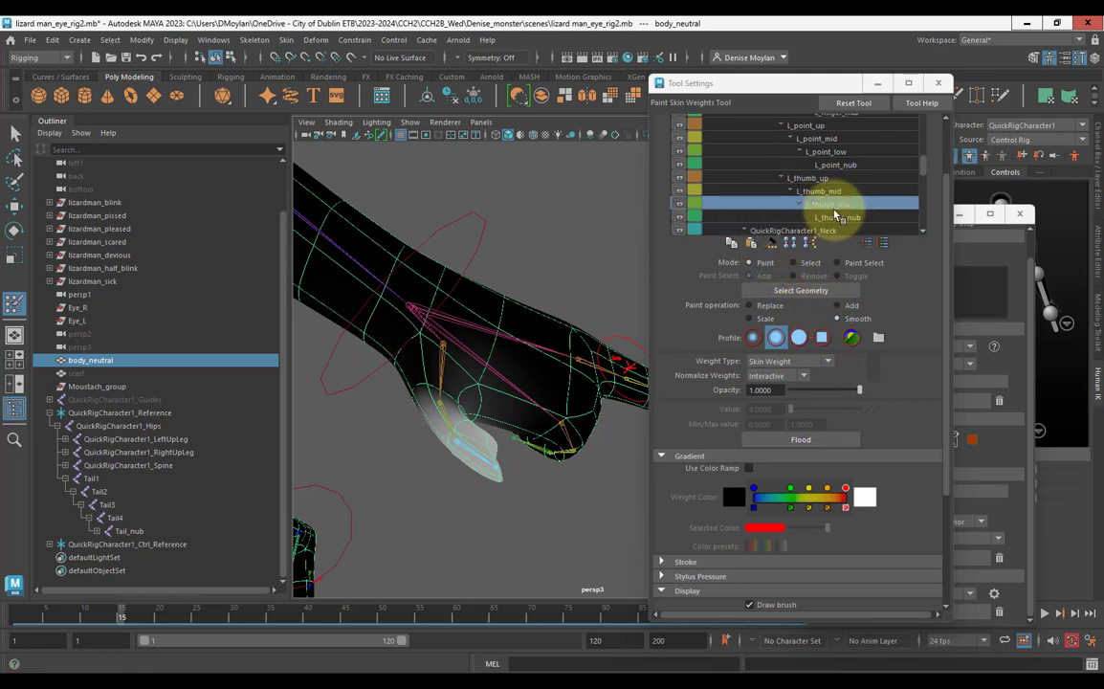
Smooth the L_thumb_mid weights around the left thumb and its base, working with the thumb's pose at frame 14.
{"action": "left_click", "coordinate": [832, 191]}
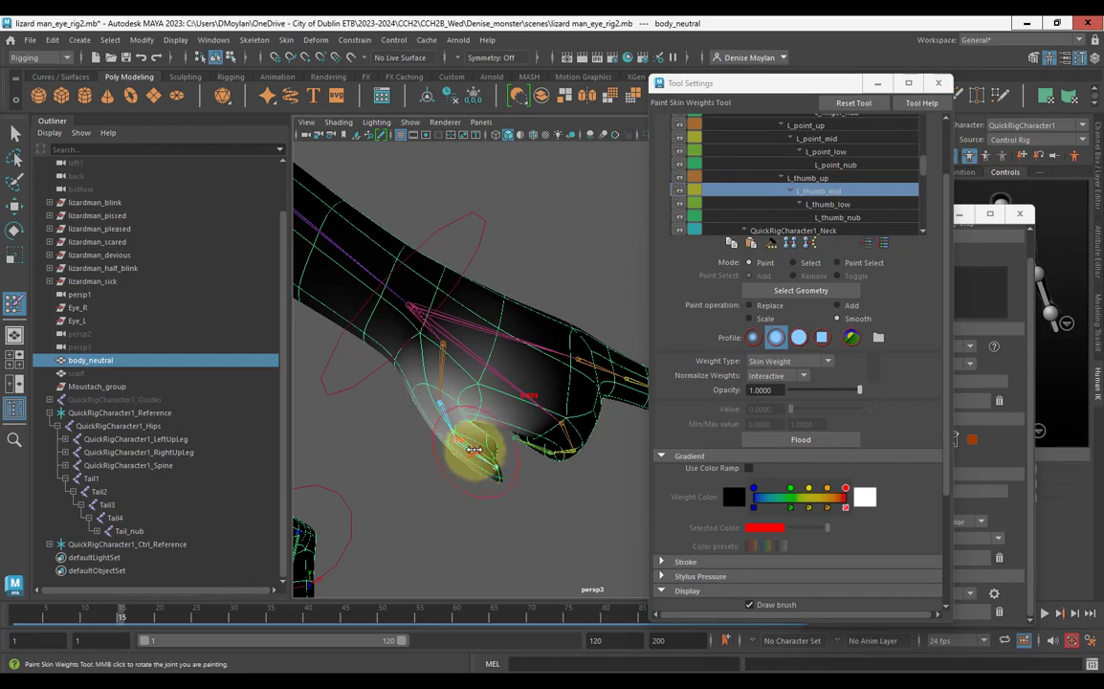
{"action": "left_click_drag", "start_coordinate": [486, 435], "coordinate": [451, 401], "text": "alt"}
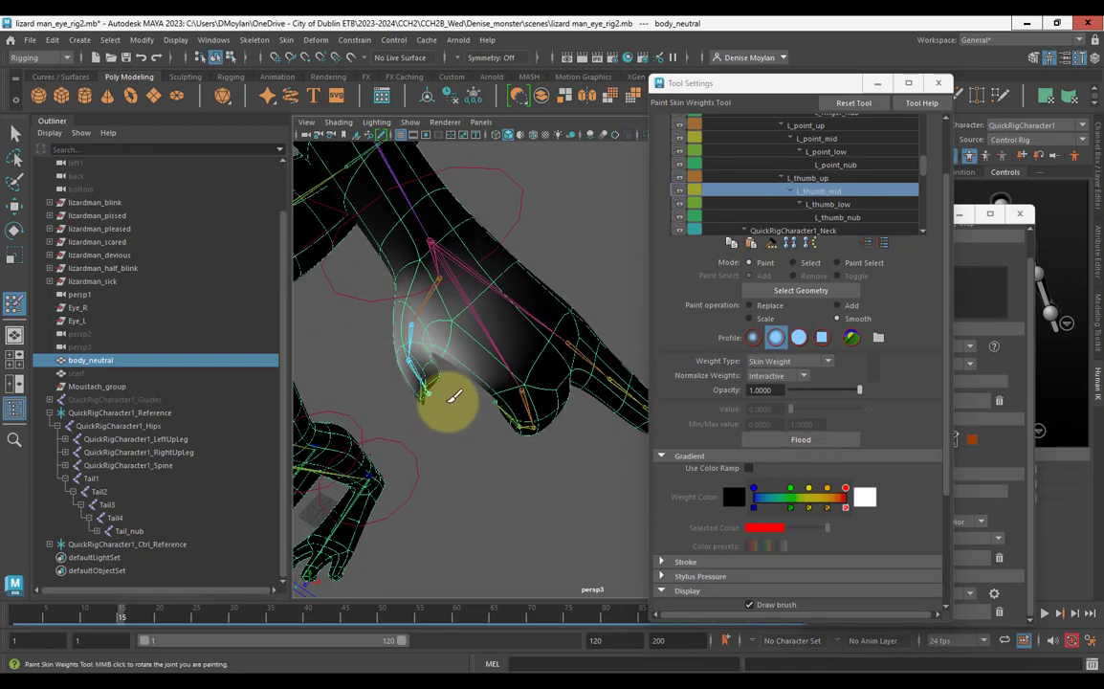
{"action": "right_click_drag", "start_coordinate": [451, 401], "coordinate": [496, 408], "text": "alt"}
{"action": "middle_click_drag", "start_coordinate": [495, 408], "coordinate": [575, 420], "text": "alt"}
{"action": "left_click_drag", "start_coordinate": [576, 421], "coordinate": [421, 431], "text": "alt"}
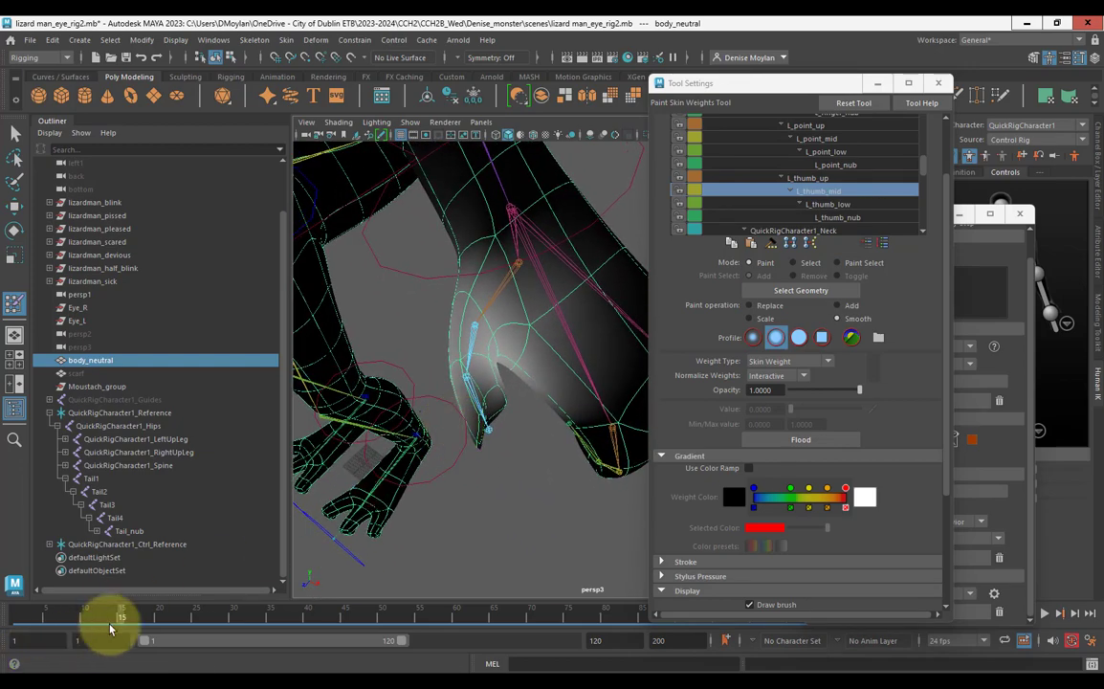
{"action": "mouse_move", "coordinate": [120, 622]}
{"action": "left_mouse_down"}
{"action": "mouse_move", "coordinate": [69, 620]}
{"action": "mouse_move", "coordinate": [113, 616]}
{"action": "left_mouse_up"}
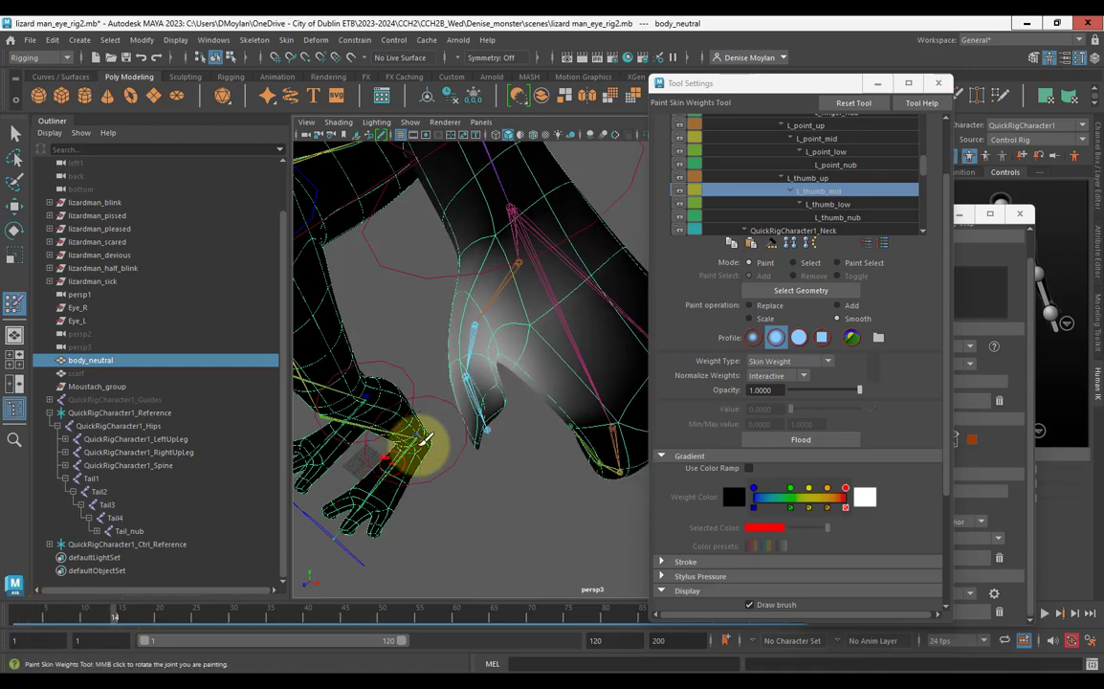
{"action": "left_click_drag", "start_coordinate": [499, 412], "coordinate": [505, 403]}
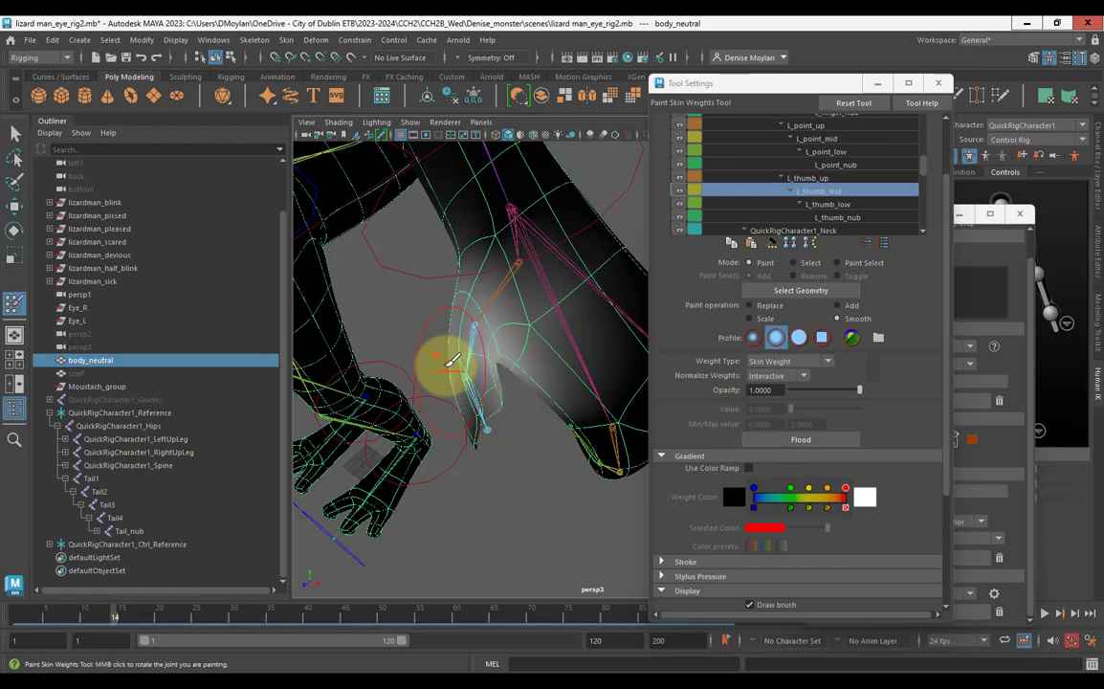
{"action": "mouse_move", "coordinate": [444, 362]}
{"action": "left_mouse_down", "text": "alt"}
{"action": "mouse_move", "coordinate": [475, 386]}
{"action": "mouse_move", "coordinate": [518, 365]}
{"action": "mouse_move", "coordinate": [525, 275]}
{"action": "mouse_move", "coordinate": [547, 276]}
{"action": "left_mouse_up", "text": "alt"}
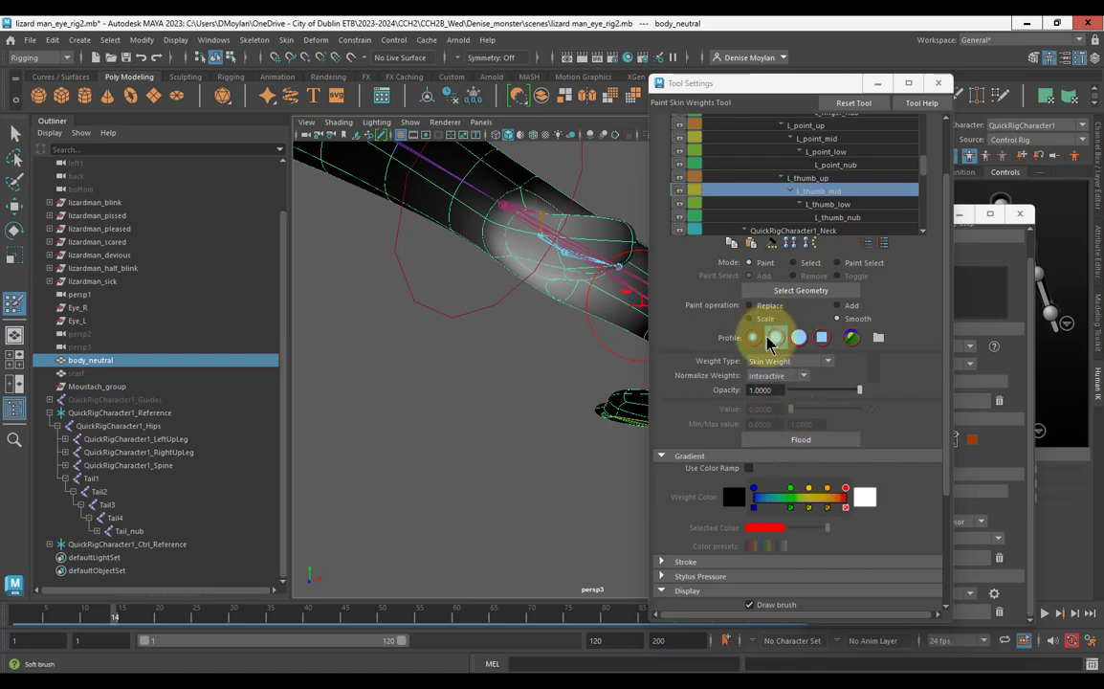
Smooth the L_thumb_low weights over the left thumb and toward the wrist, using the bent pose at frame 16.
{"action": "scroll", "coordinate": [771, 262], "scroll_direction": "up", "scroll_amount": 1}
{"action": "scroll", "coordinate": [771, 262], "scroll_direction": "up", "scroll_amount": 1}
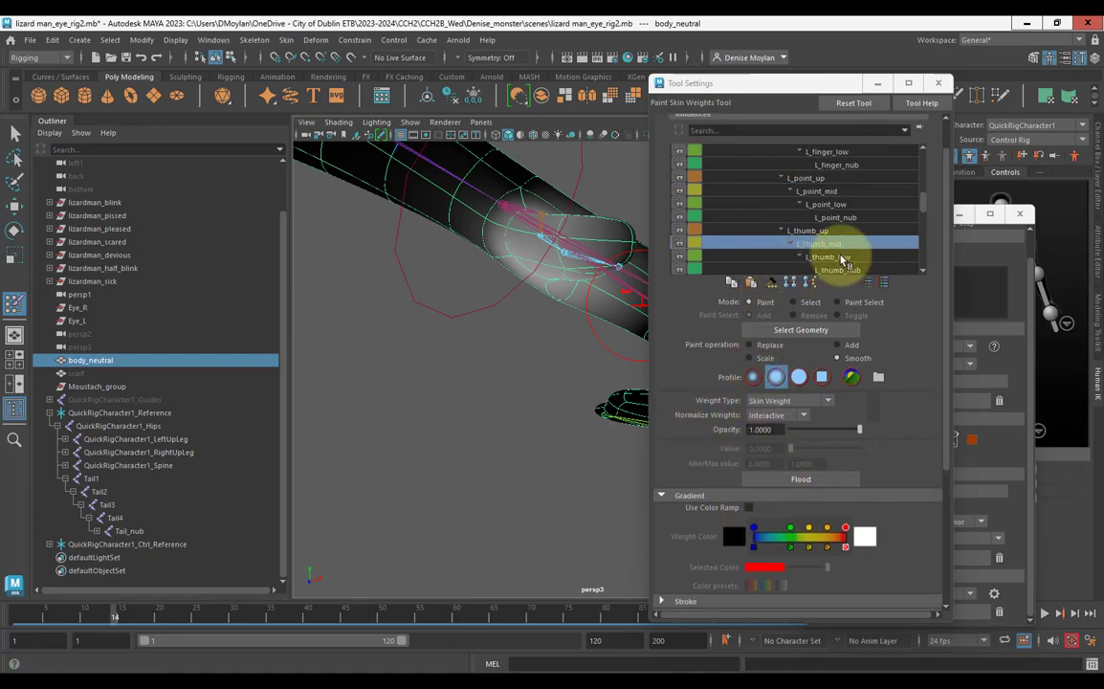
{"action": "left_click", "coordinate": [771, 257]}
{"action": "mouse_move", "coordinate": [561, 288]}
{"action": "left_mouse_down", "text": "alt"}
{"action": "mouse_move", "coordinate": [504, 334]}
{"action": "mouse_move", "coordinate": [488, 394]}
{"action": "left_mouse_up", "text": "alt"}
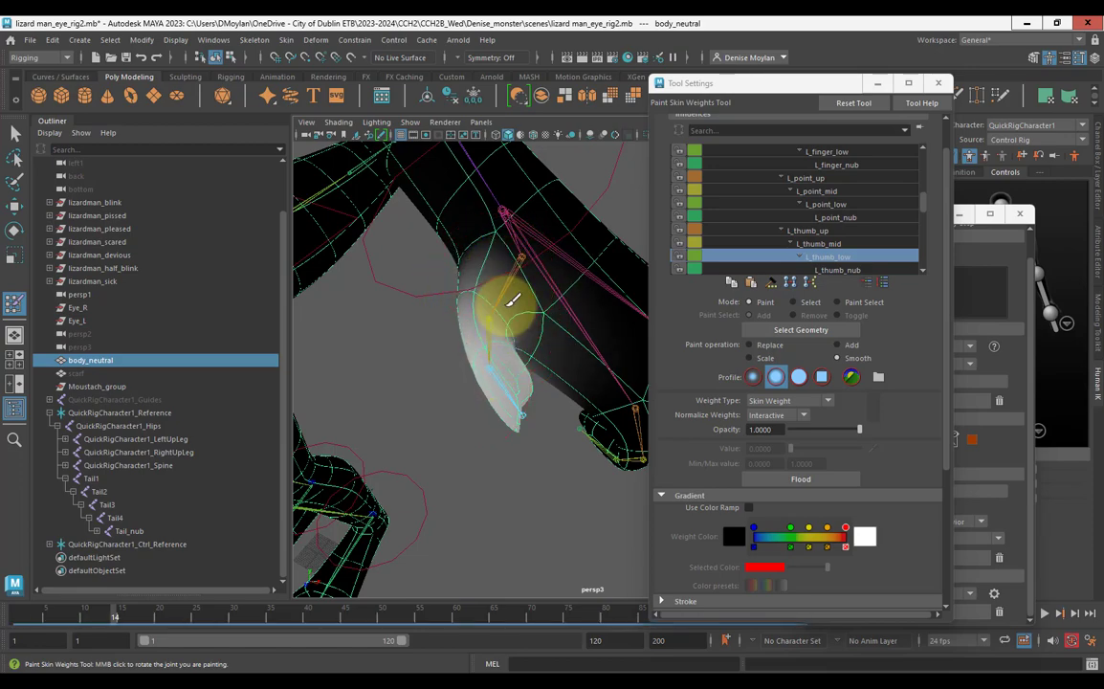
{"action": "mouse_move", "coordinate": [505, 300]}
{"action": "left_mouse_down", "text": "alt"}
{"action": "mouse_move", "coordinate": [510, 362]}
{"action": "mouse_move", "coordinate": [518, 320]}
{"action": "mouse_move", "coordinate": [504, 308]}
{"action": "left_mouse_up", "text": "alt"}
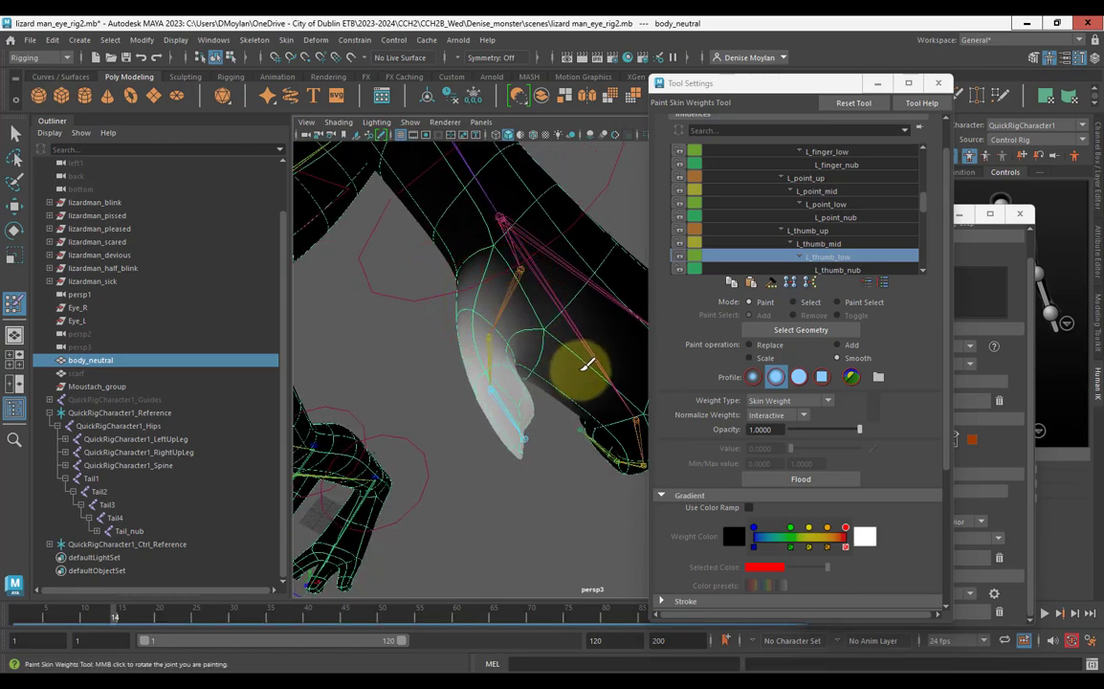
{"action": "mouse_move", "coordinate": [115, 617]}
{"action": "left_mouse_down"}
{"action": "mouse_move", "coordinate": [30, 619]}
{"action": "mouse_move", "coordinate": [129, 615]}
{"action": "left_mouse_up"}
{"action": "mouse_move", "coordinate": [485, 276]}
{"action": "left_mouse_down"}
{"action": "mouse_move", "coordinate": [499, 266]}
{"action": "mouse_move", "coordinate": [486, 248]}
{"action": "mouse_move", "coordinate": [513, 299]}
{"action": "mouse_move", "coordinate": [573, 316]}
{"action": "mouse_move", "coordinate": [574, 278]}
{"action": "mouse_move", "coordinate": [556, 248]}
{"action": "mouse_move", "coordinate": [561, 360]}
{"action": "mouse_move", "coordinate": [435, 380]}
{"action": "mouse_move", "coordinate": [535, 323]}
{"action": "mouse_move", "coordinate": [476, 354]}
{"action": "mouse_move", "coordinate": [571, 256]}
{"action": "left_mouse_up"}
{"action": "mouse_move", "coordinate": [493, 321]}
{"action": "left_mouse_down", "text": "alt"}
{"action": "mouse_move", "coordinate": [439, 350]}
{"action": "mouse_move", "coordinate": [542, 345]}
{"action": "mouse_move", "coordinate": [522, 350]}
{"action": "mouse_move", "coordinate": [530, 331]}
{"action": "mouse_move", "coordinate": [512, 327]}
{"action": "left_mouse_up", "text": "alt"}
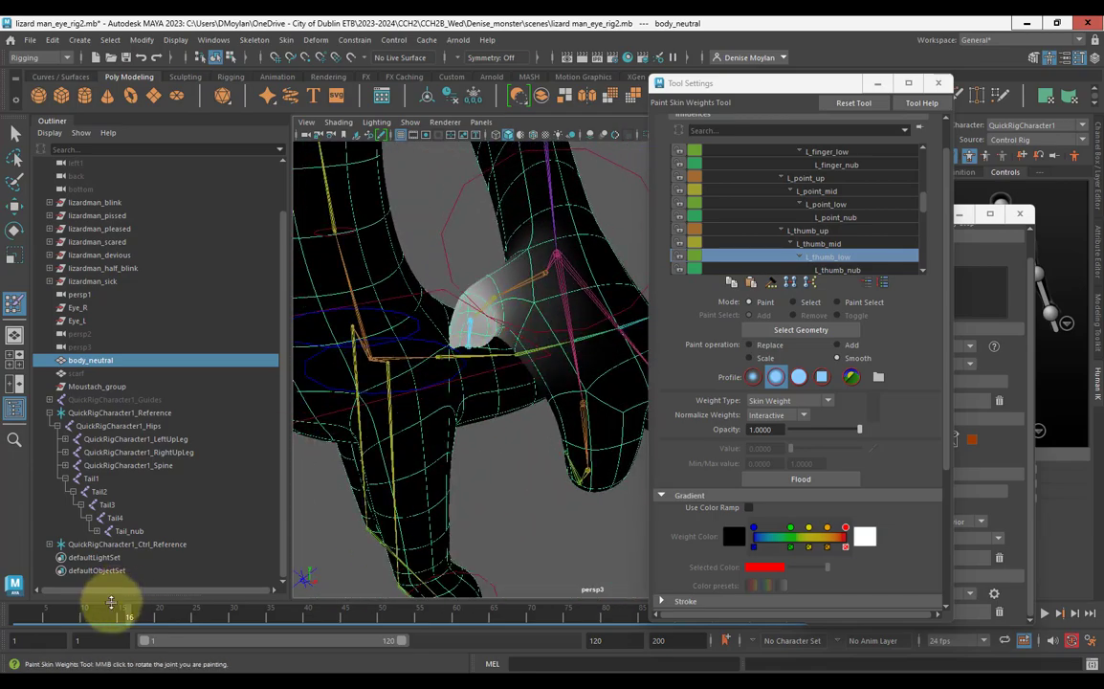
Scrub the timeline from frame 15 to 31 and back to frame 1 to check how the thumb deforms.
{"action": "left_click_drag", "start_coordinate": [122, 616], "coordinate": [122, 584]}
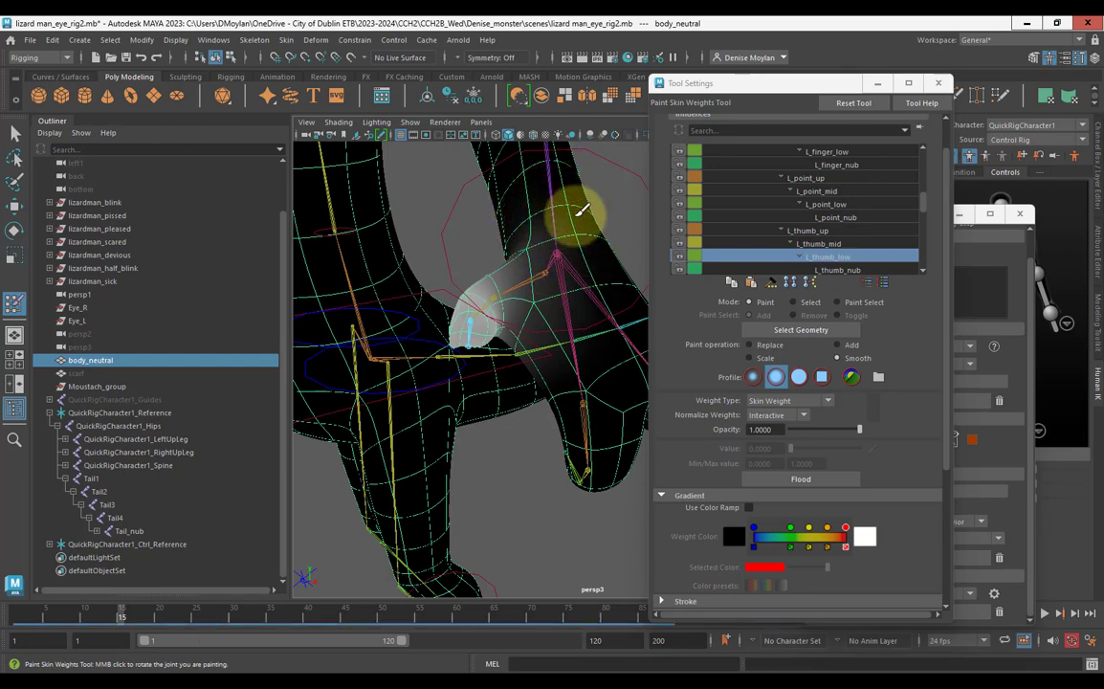
{"action": "left_click_drag", "start_coordinate": [135, 610], "coordinate": [239, 585]}
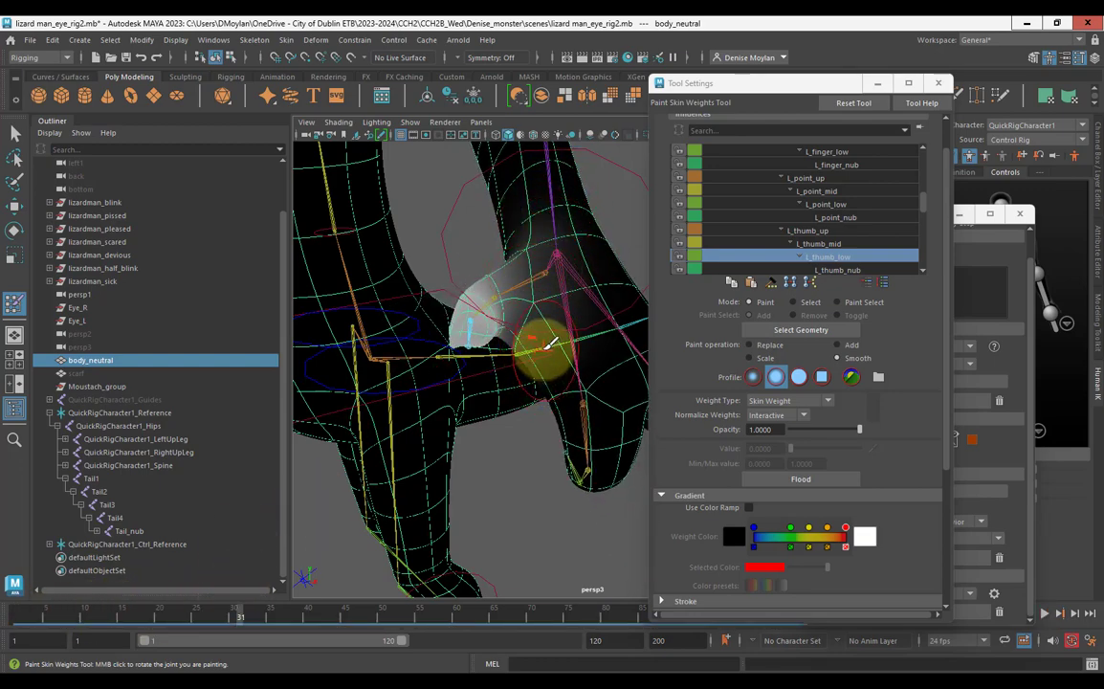
{"action": "mouse_move", "coordinate": [525, 338]}
{"action": "left_mouse_down", "text": "alt"}
{"action": "mouse_move", "coordinate": [569, 363]}
{"action": "mouse_move", "coordinate": [667, 301]}
{"action": "mouse_move", "coordinate": [611, 359]}
{"action": "mouse_move", "coordinate": [677, 354]}
{"action": "left_mouse_up", "text": "alt"}
{"action": "left_click_drag", "start_coordinate": [160, 617], "coordinate": [17, 617]}
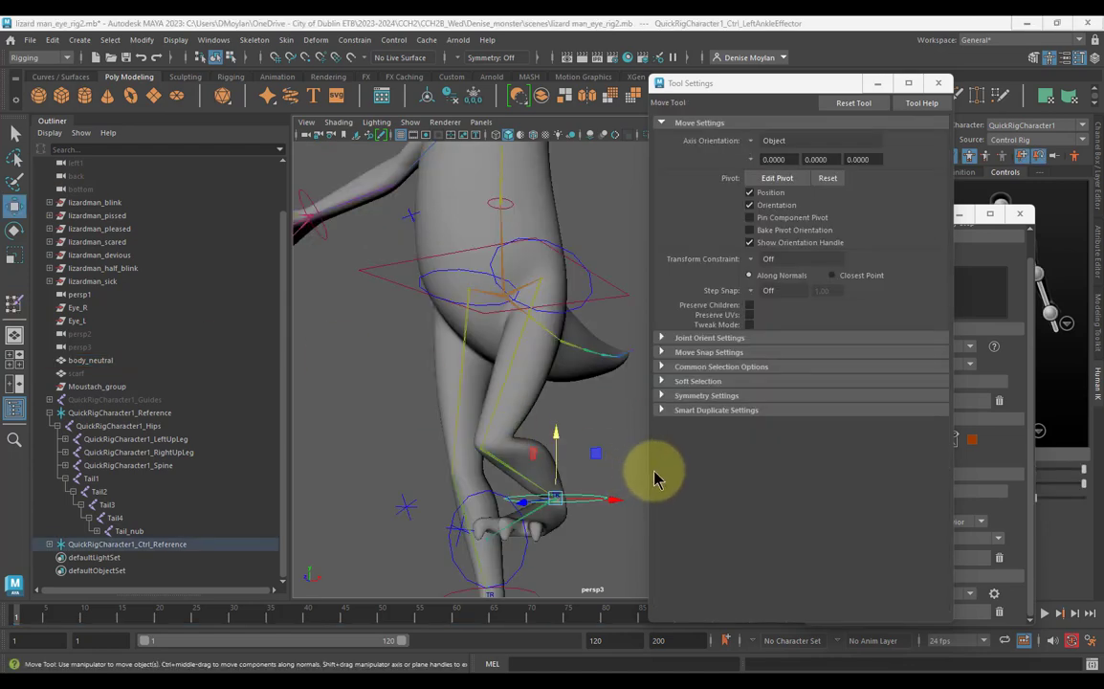
Undo the left ankle effector's move, and raise the effector slightly to test the leg bend again.
{"action": "left_click_drag", "start_coordinate": [525, 533], "coordinate": [450, 474], "text": "alt"}
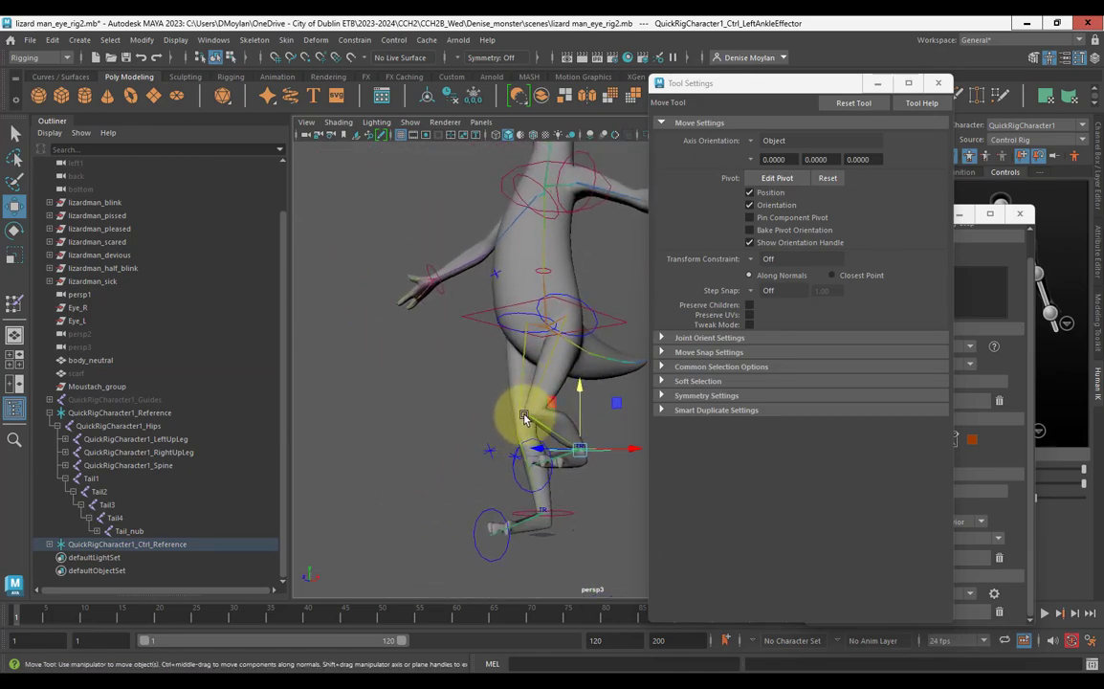
{"action": "left_click_drag", "start_coordinate": [522, 410], "coordinate": [471, 543], "text": "alt"}
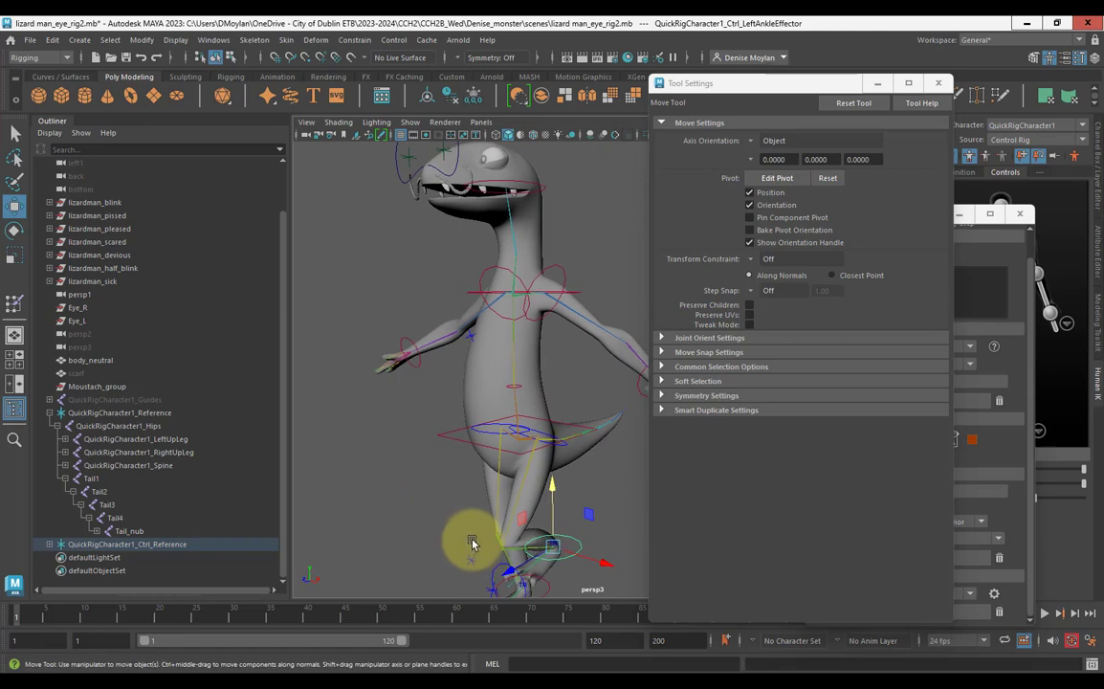
{"action": "key", "text": "ctrl+z"}
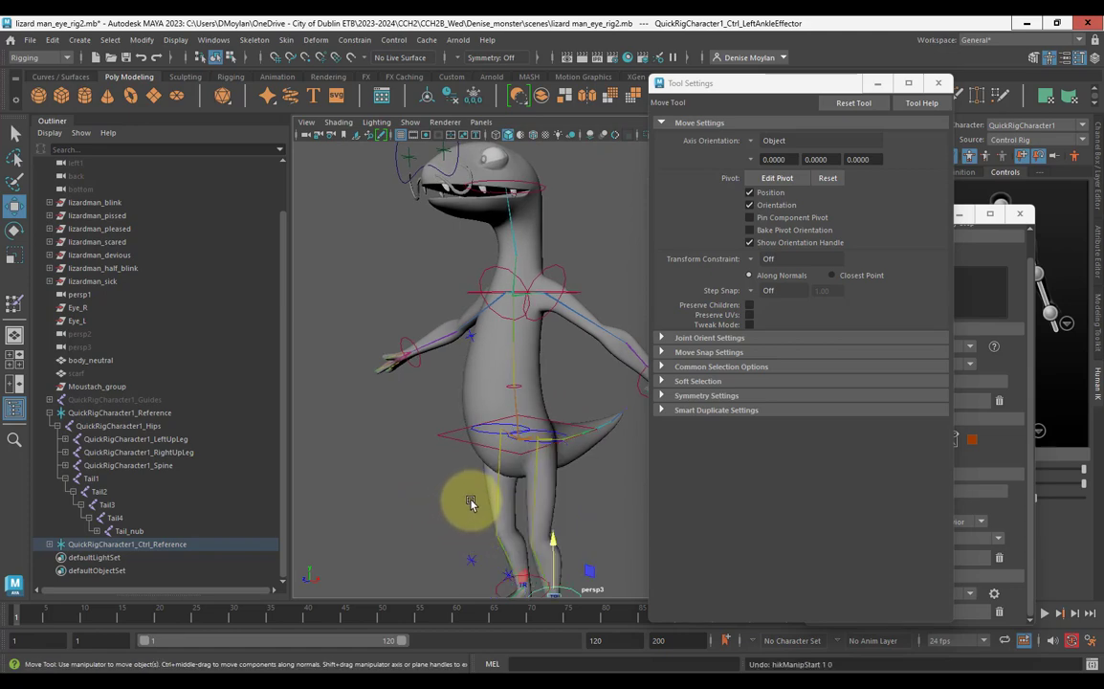
{"action": "left_click_drag", "start_coordinate": [555, 555], "coordinate": [547, 531]}
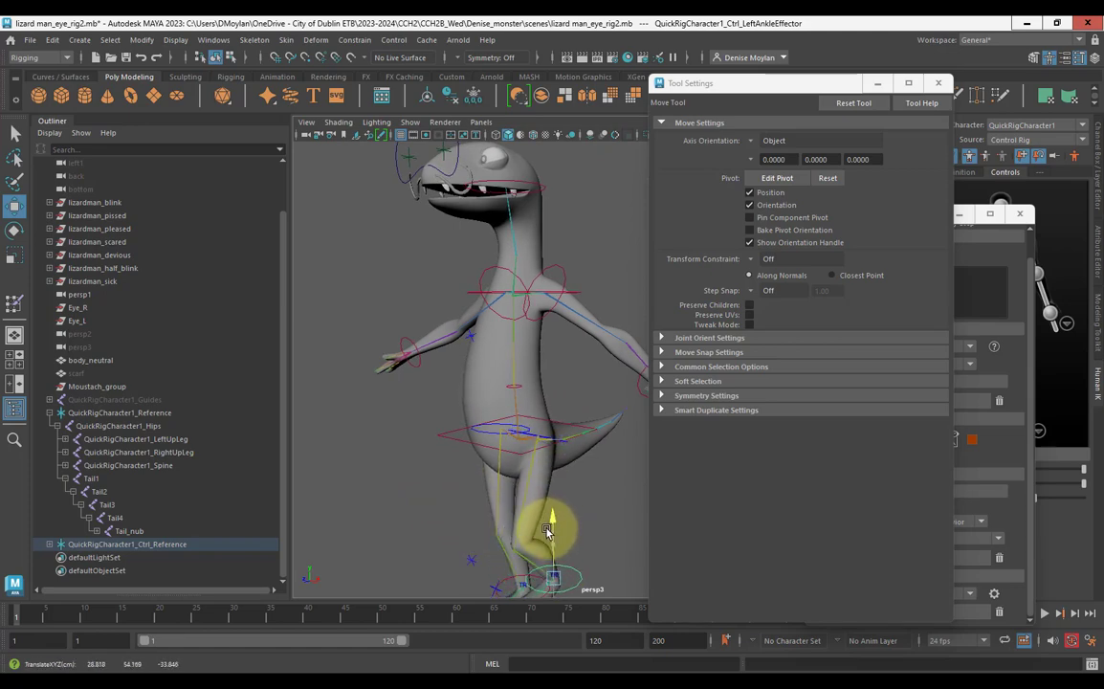